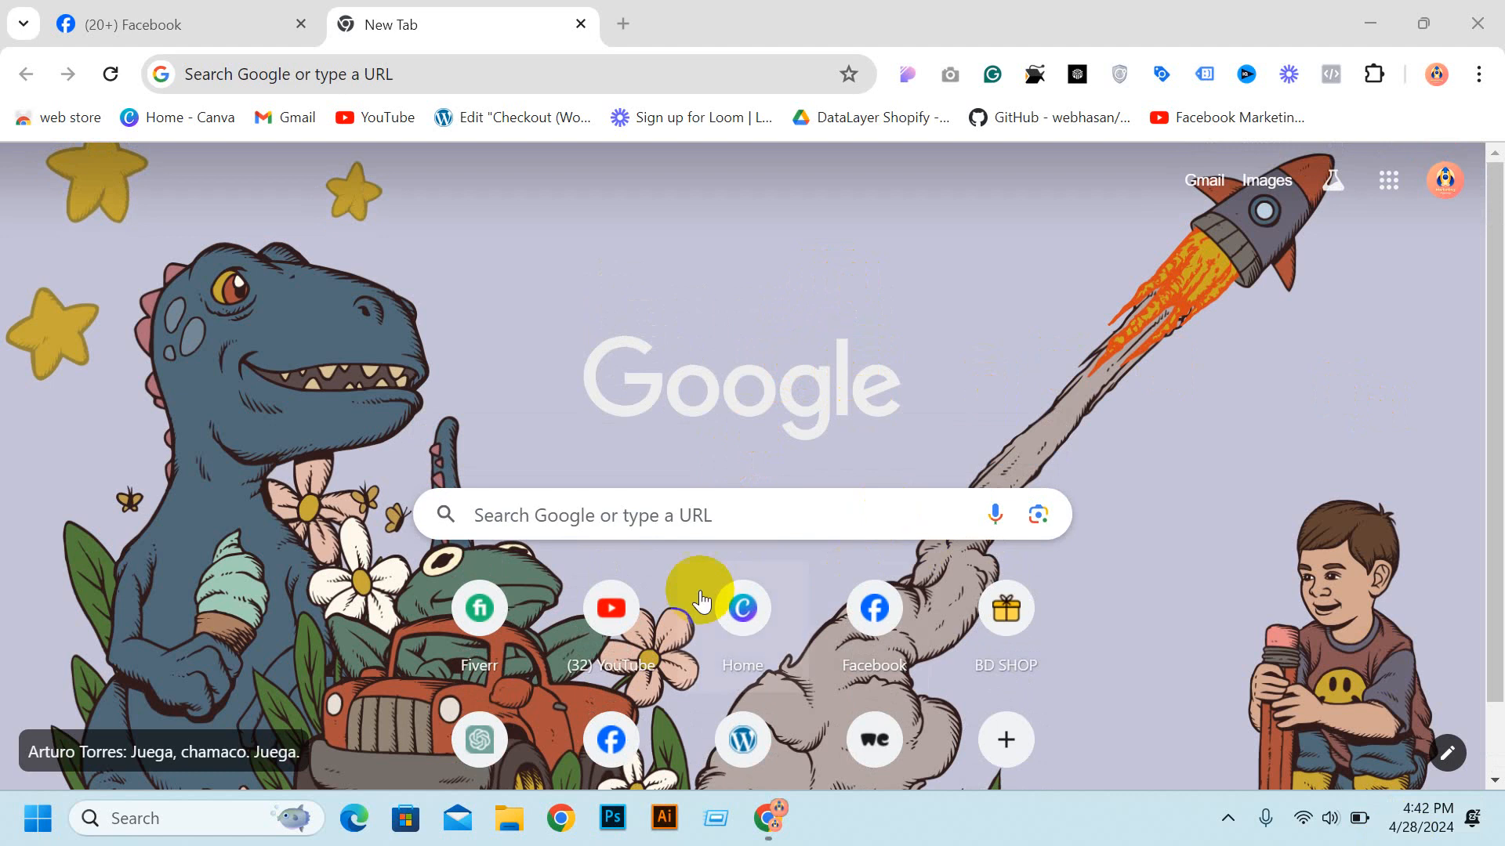
Step: Search Google for Namecheap and open its non-sponsored "Buy a domain name" result
left_click(685, 524)
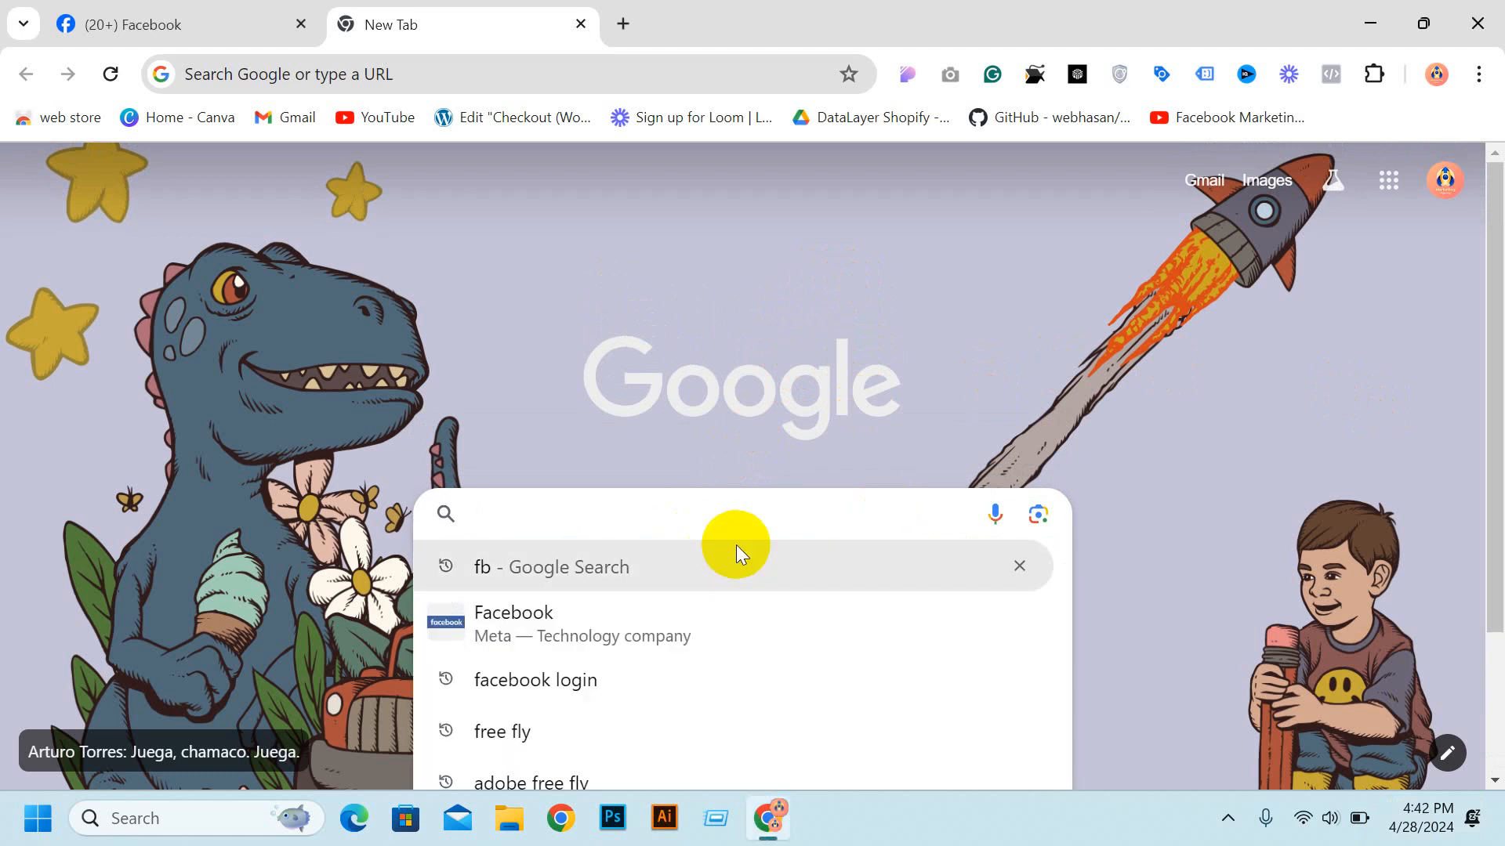
type("namc")
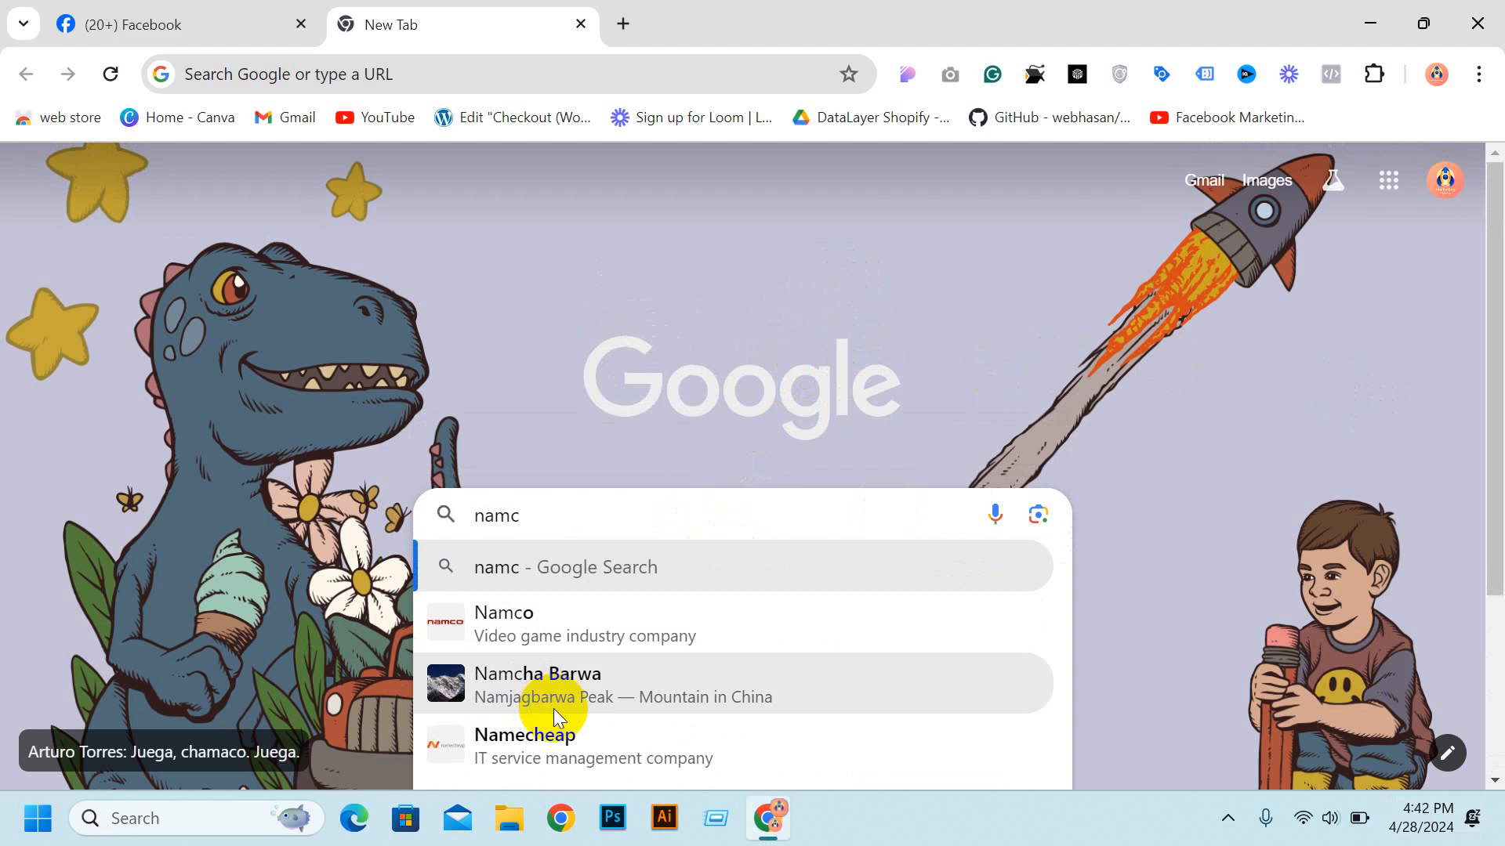
left_click(551, 735)
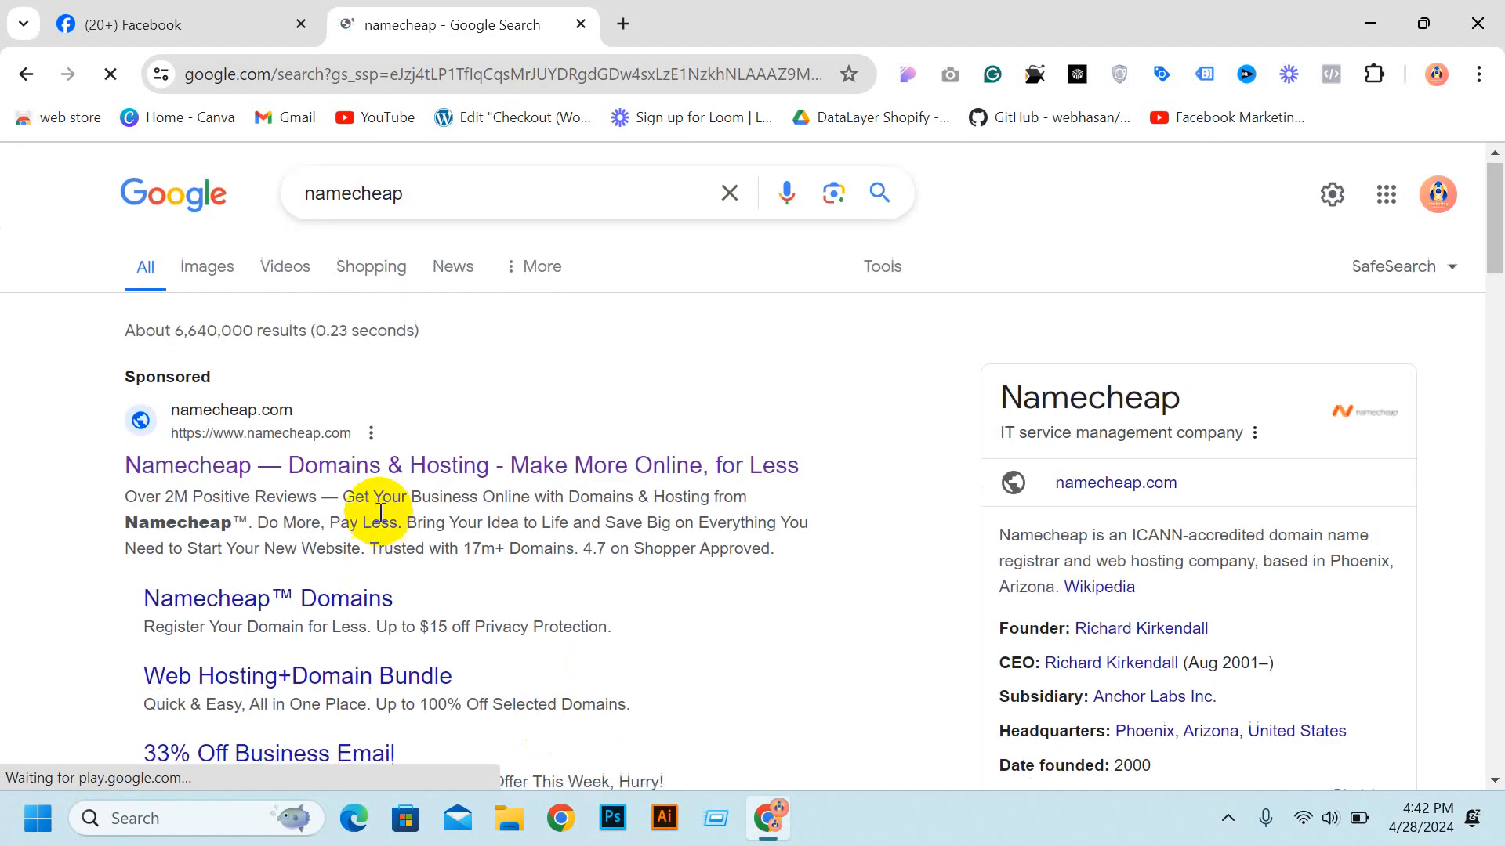
scroll(287, 464, "down", 4)
left_click(231, 707)
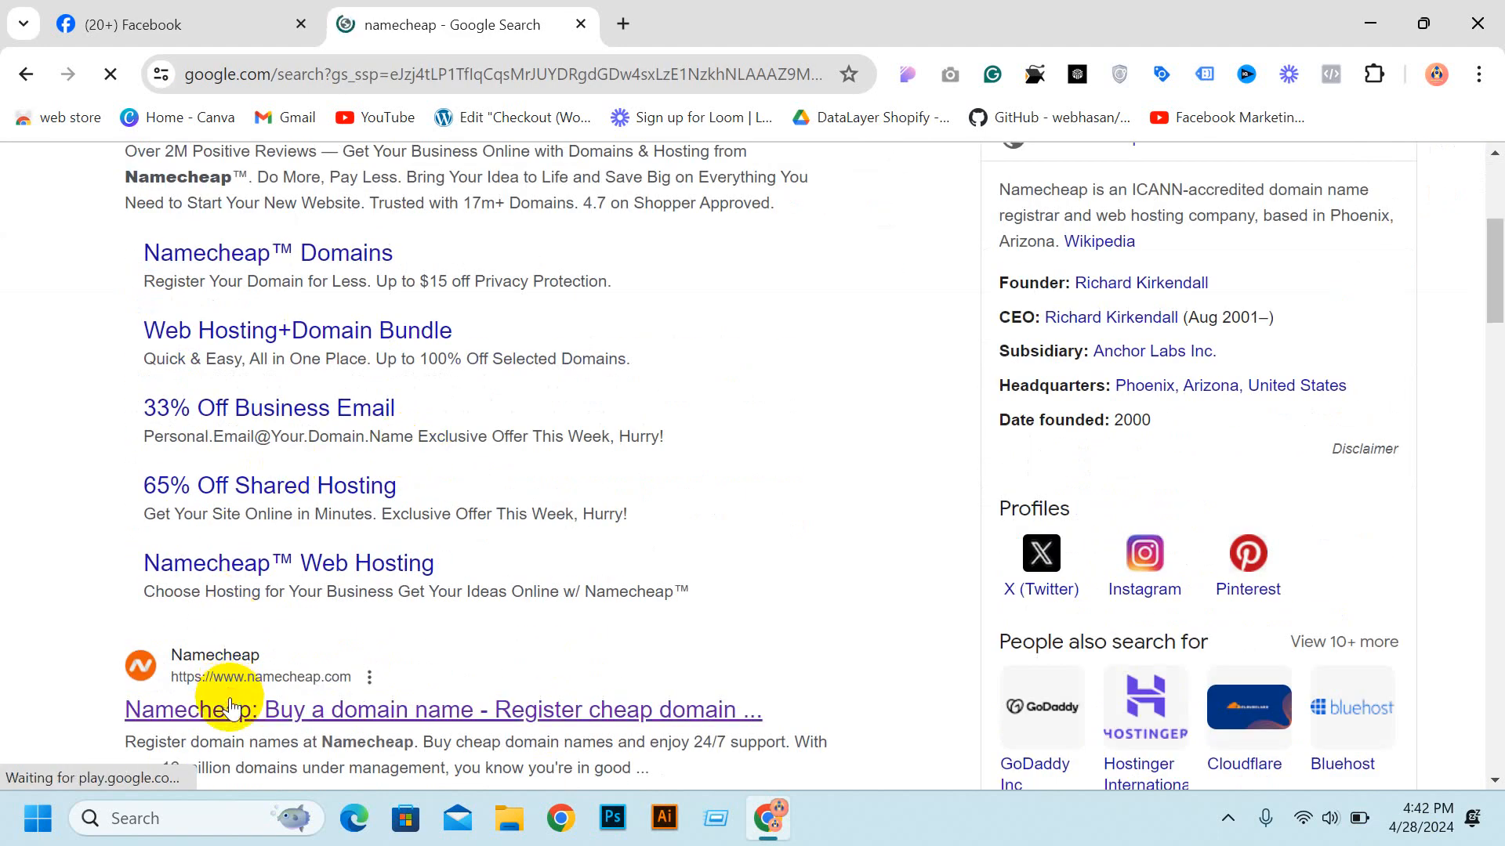
Step: Examine the Namecheap homepage's domain registration search, .COM and .ORG offers and current top deals
scroll(493, 677, "down", 3)
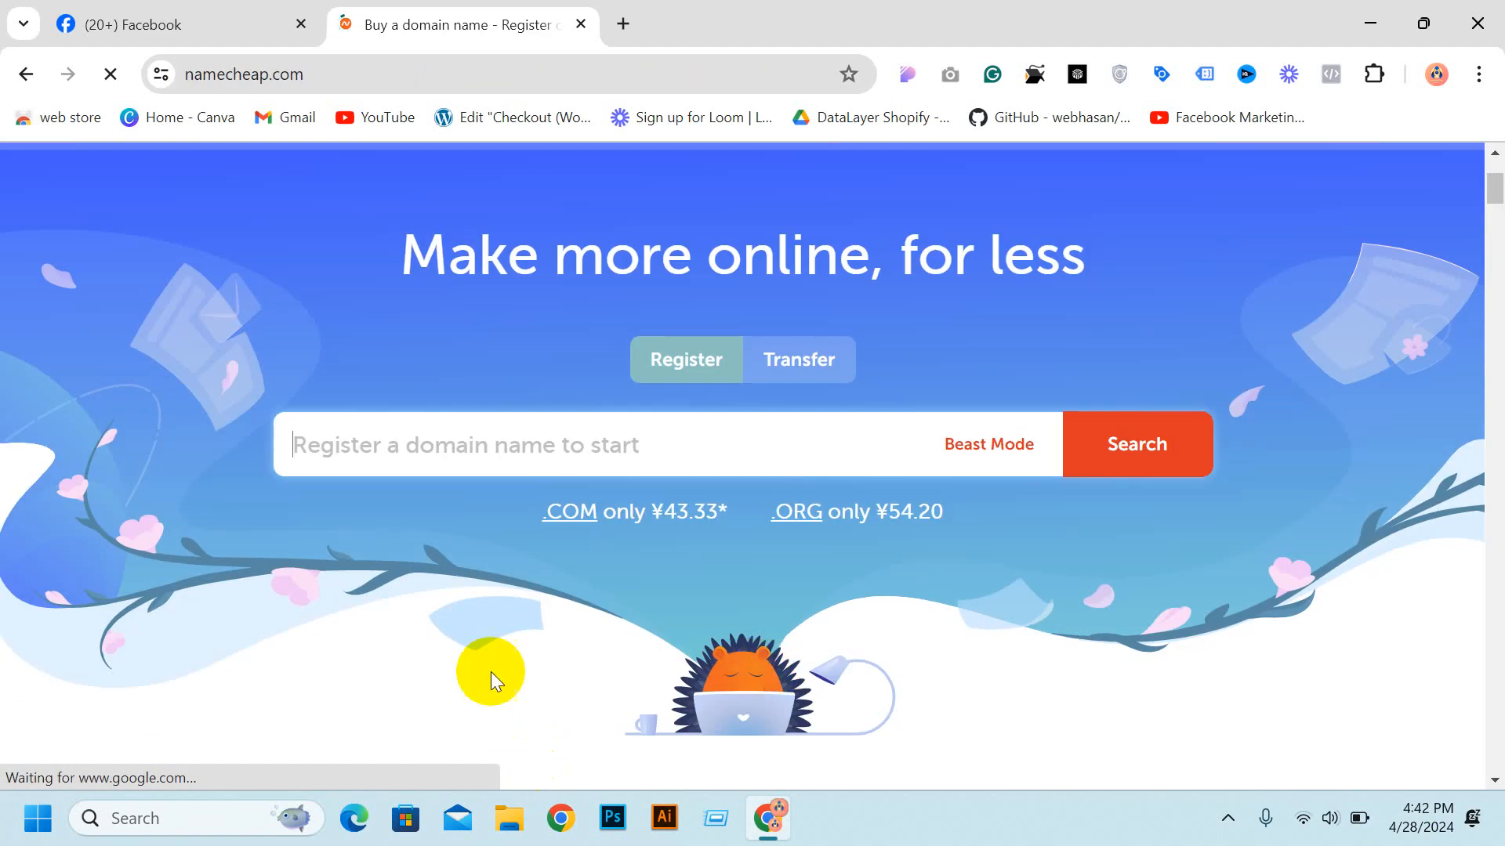
scroll(441, 444, "down", 1)
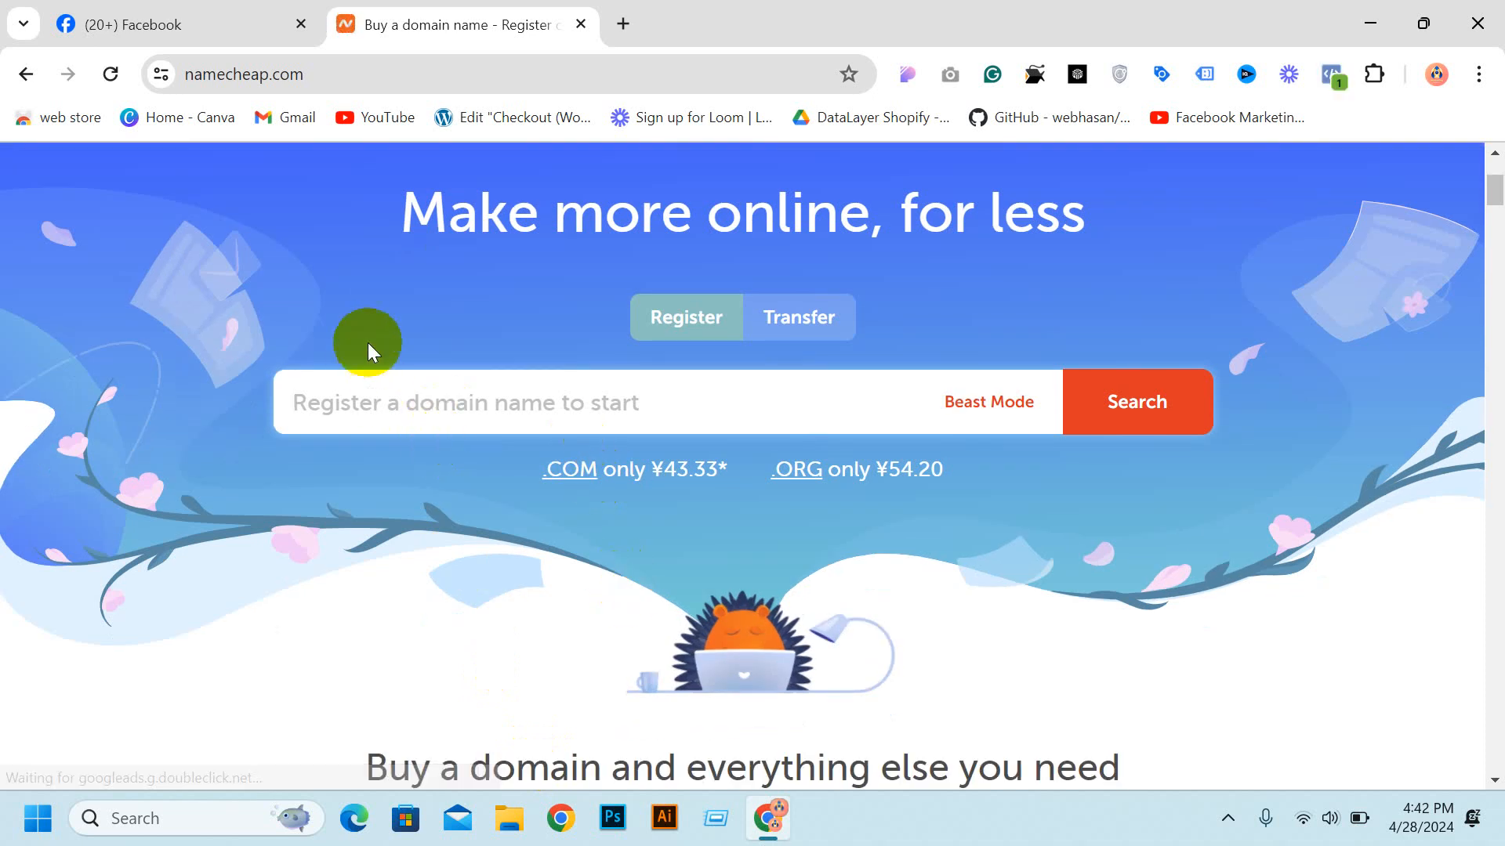
scroll(442, 381, "down", 3)
scroll(718, 462, "up", 4)
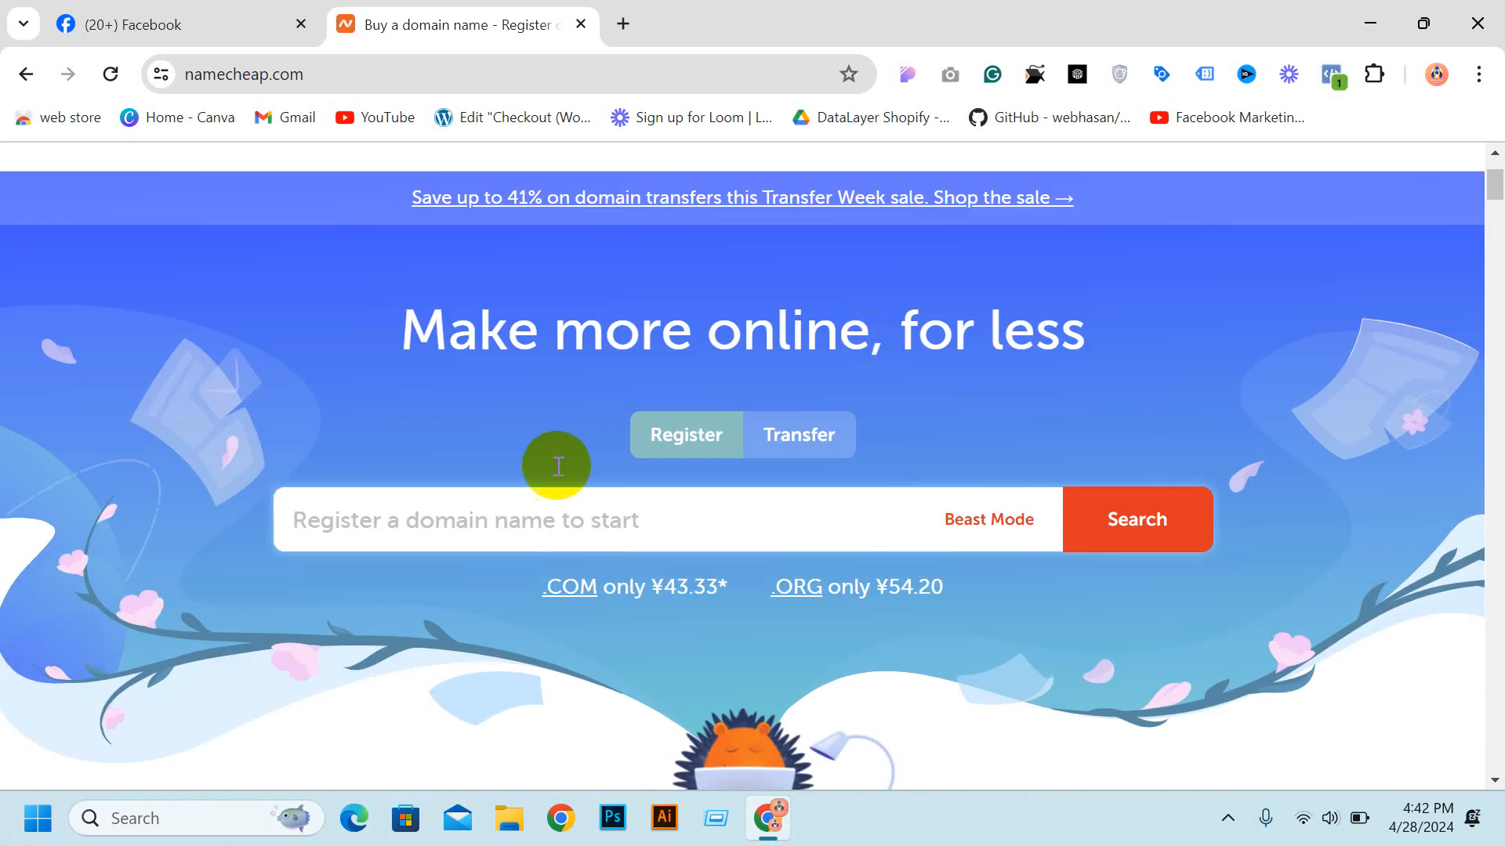
scroll(379, 515, "down", 3)
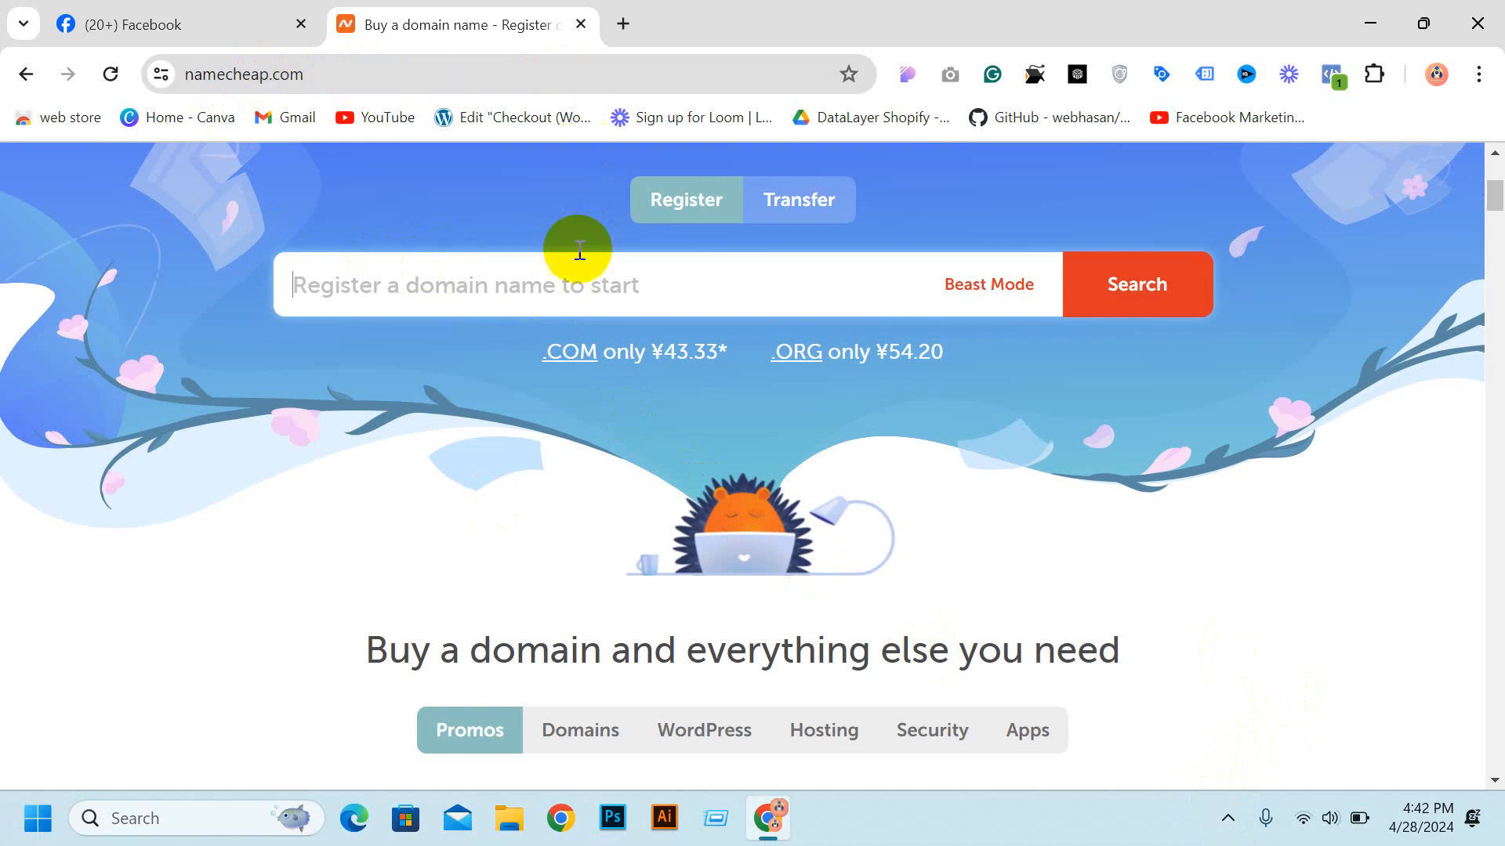
scroll(845, 412, "down", 4)
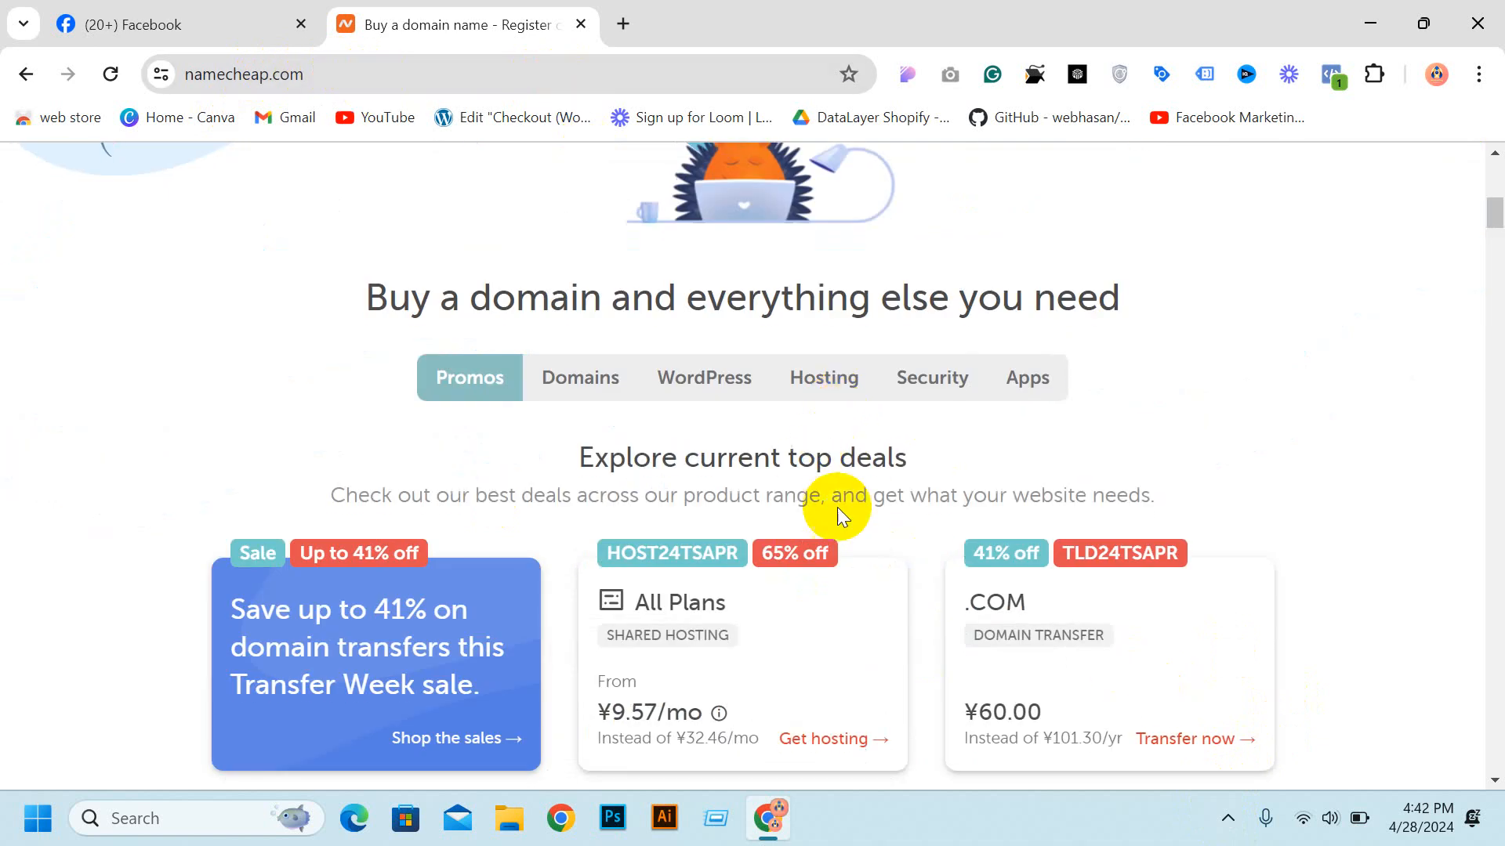
scroll(837, 506, "up", 6)
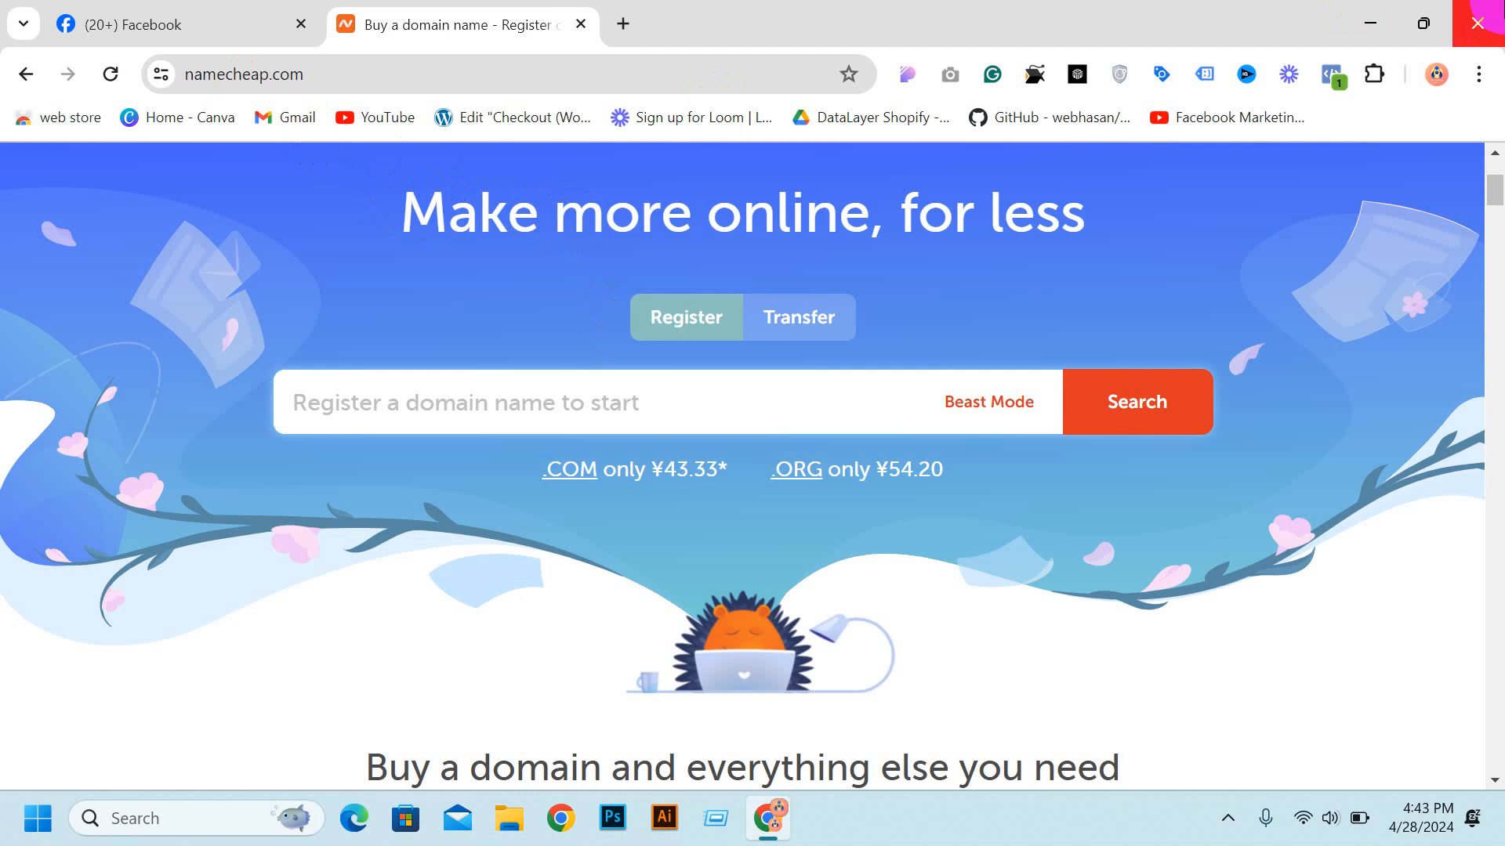
Step: Open Namecheap's Shared Hosting page from the site's hosting options
scroll(670, 379, "up", 3)
mouse_move(600, 271)
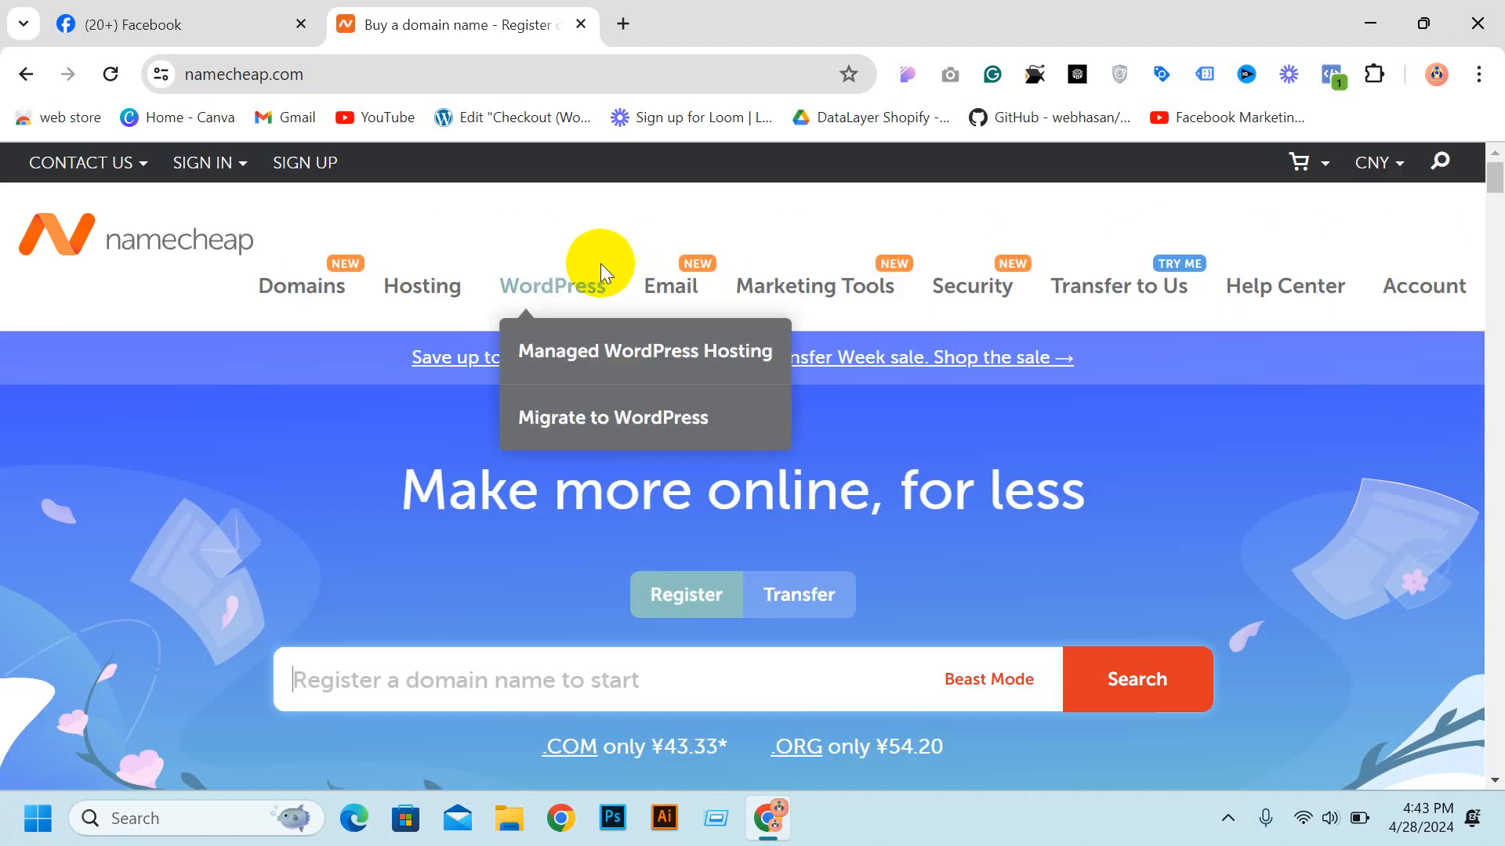
mouse_move(676, 292)
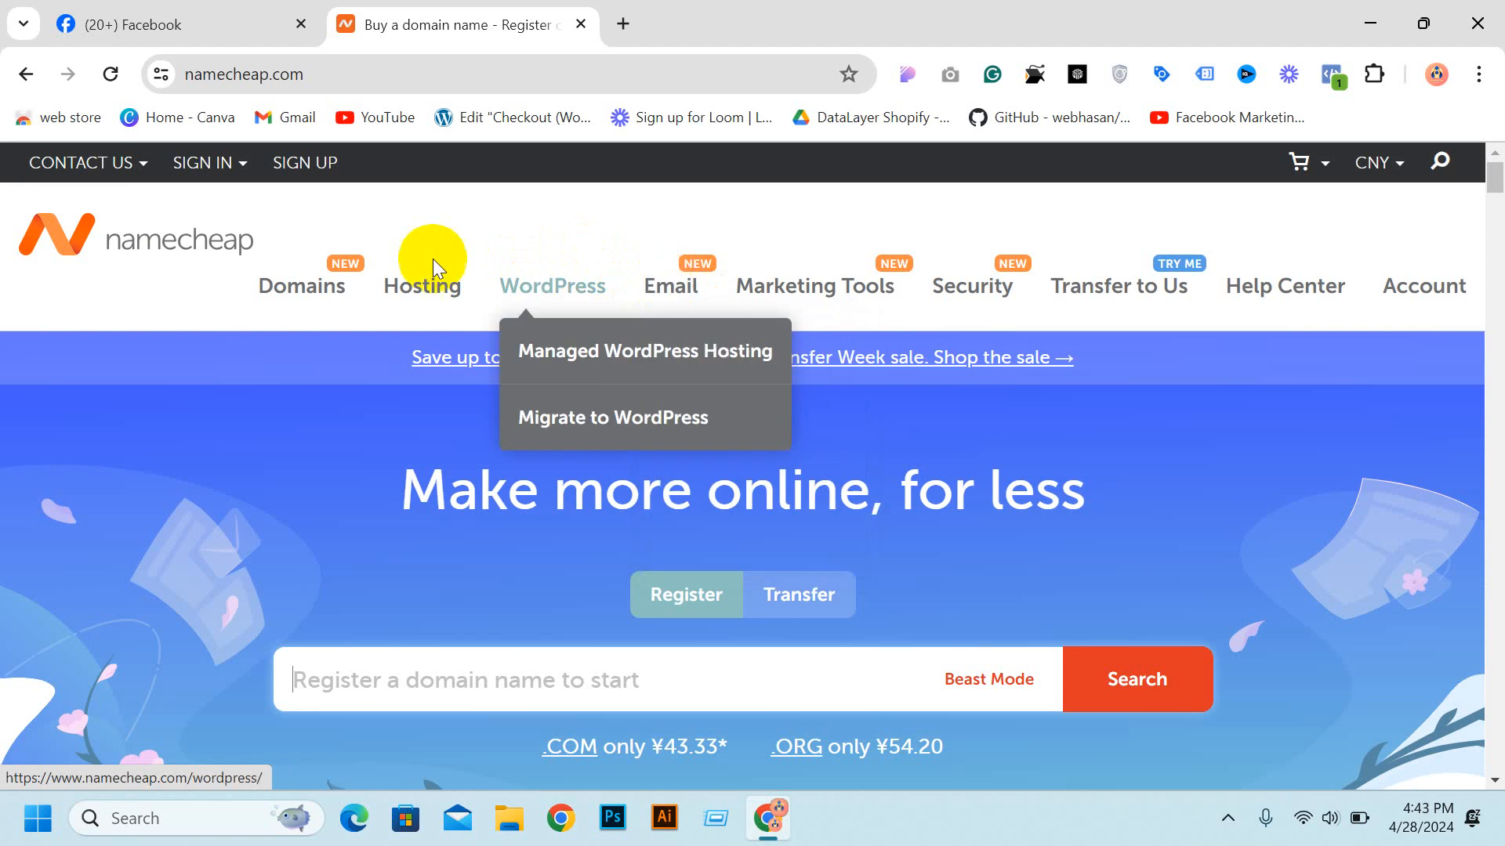
mouse_move(263, 284)
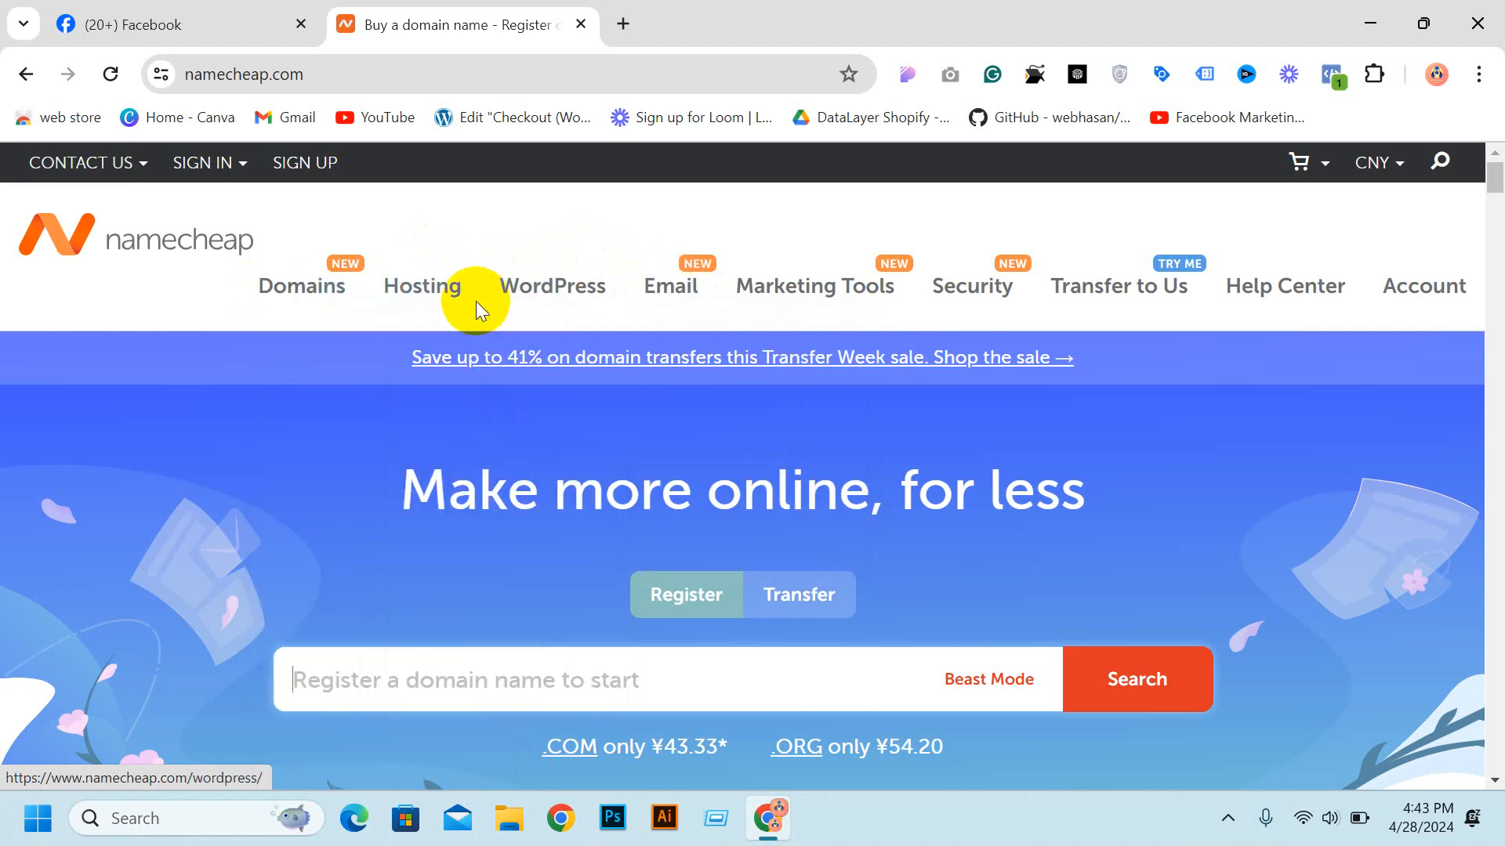
mouse_move(426, 294)
left_click(469, 351)
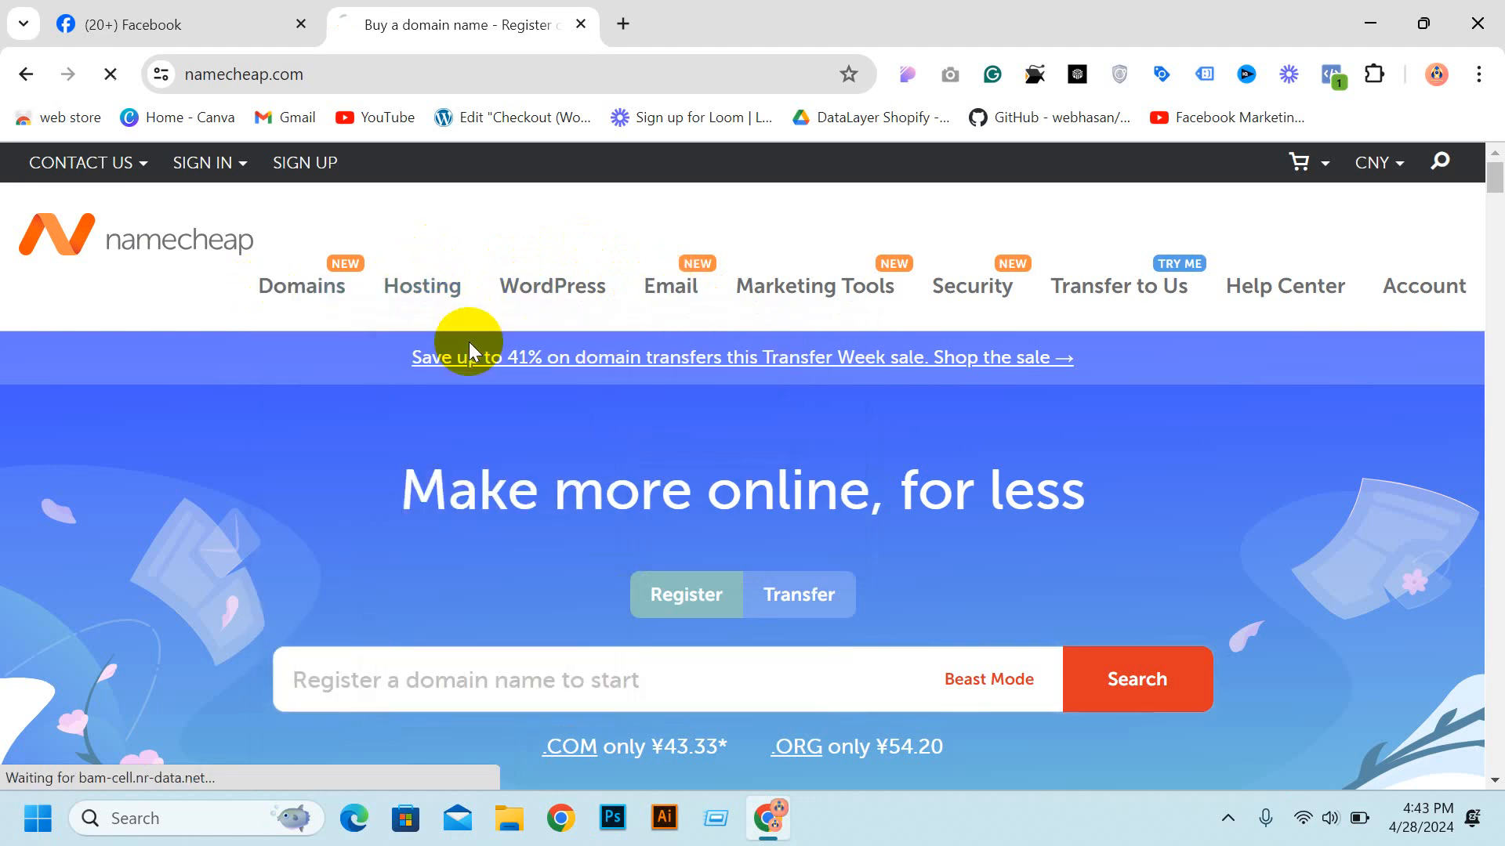
Step: Examine the Stellar, Stellar Plus and Stellar Business plans, comparing their prices, features and tech specs
scroll(542, 395, "down", 10)
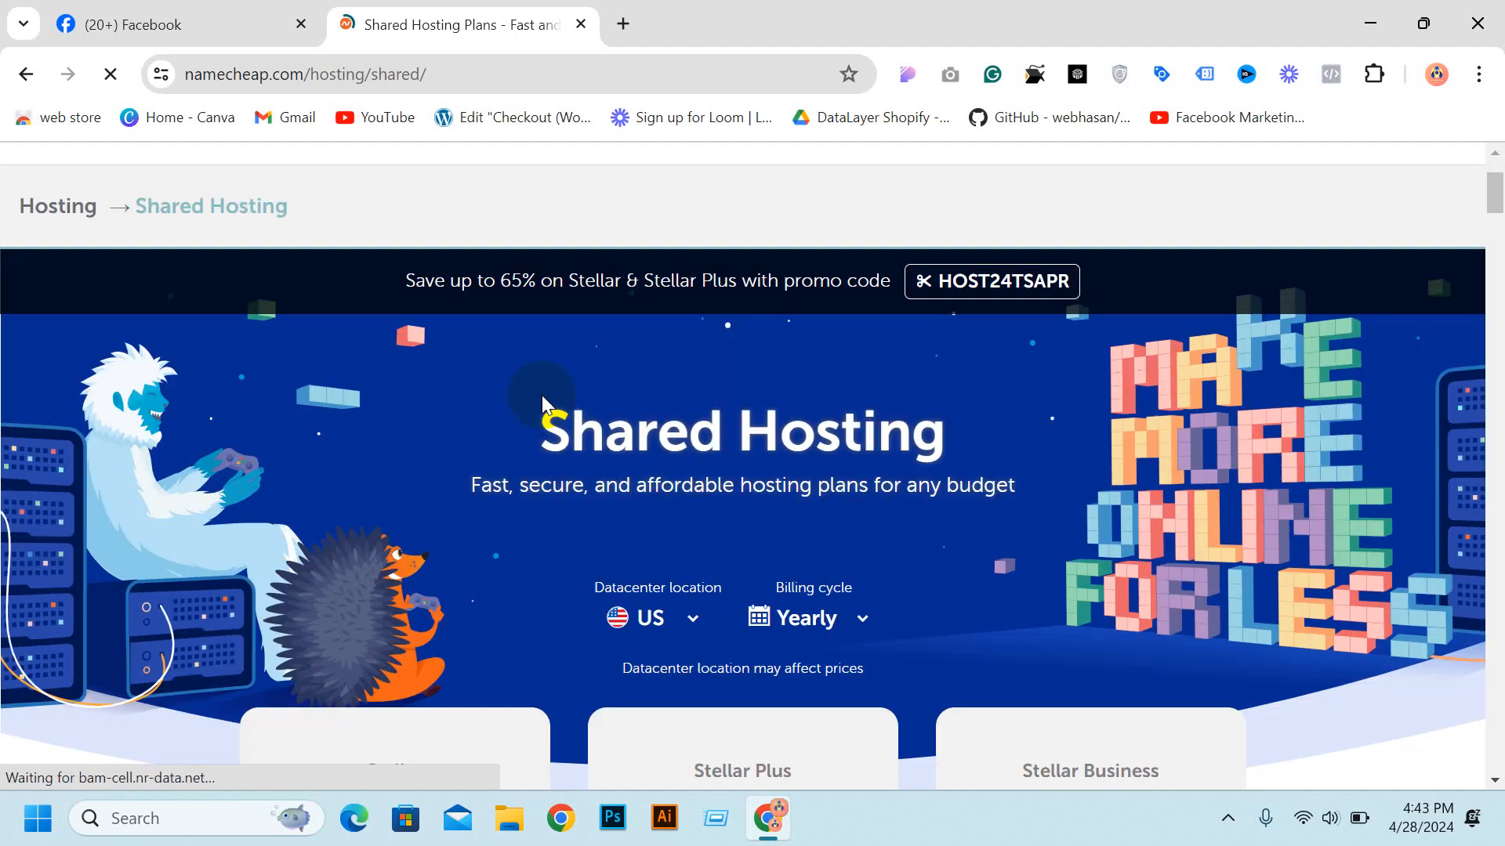
scroll(721, 425, "up", 4)
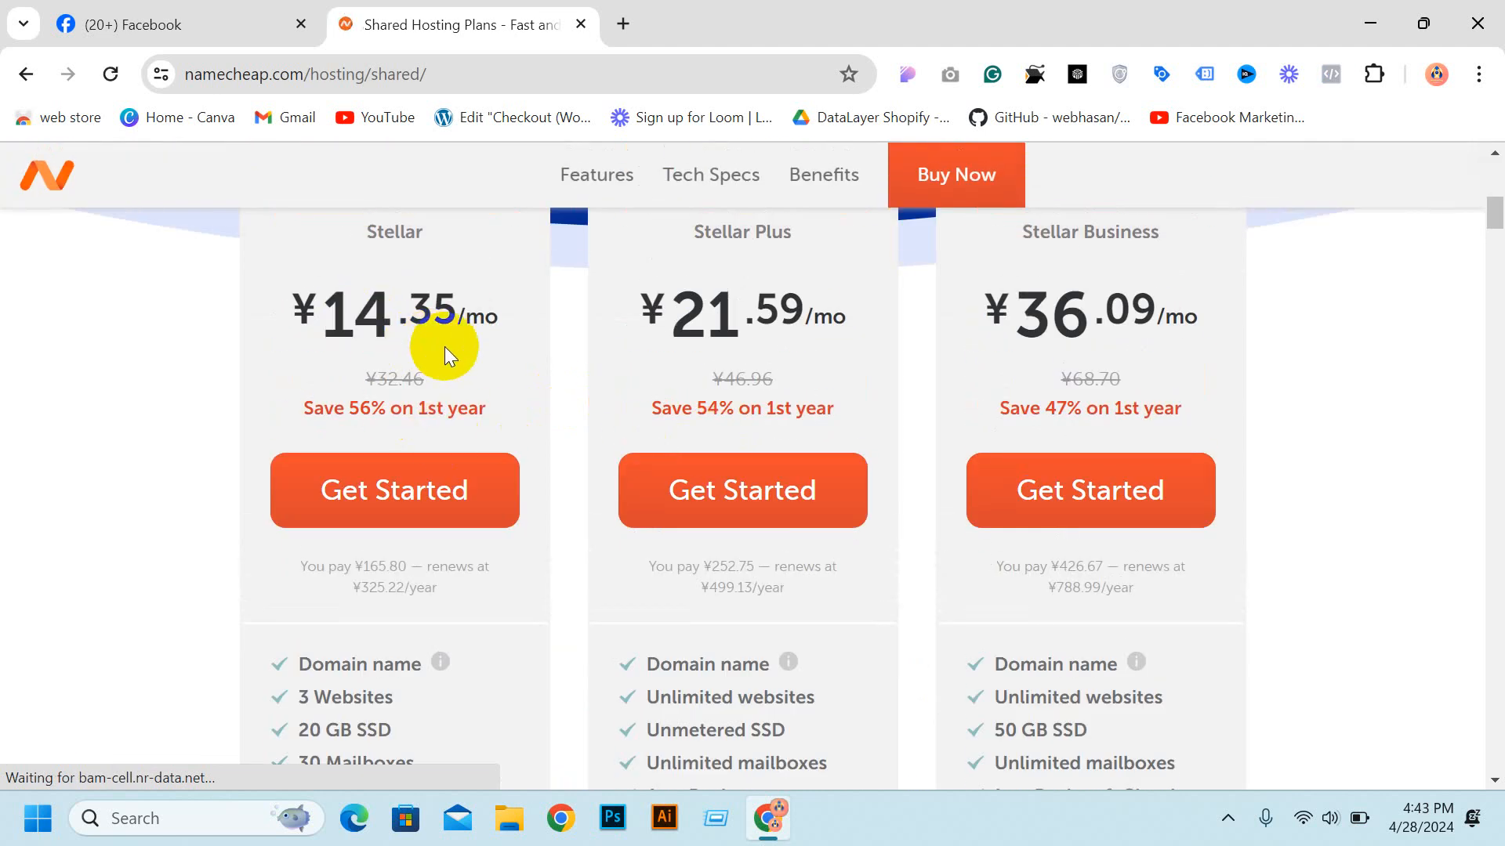
scroll(394, 298, "up", 3)
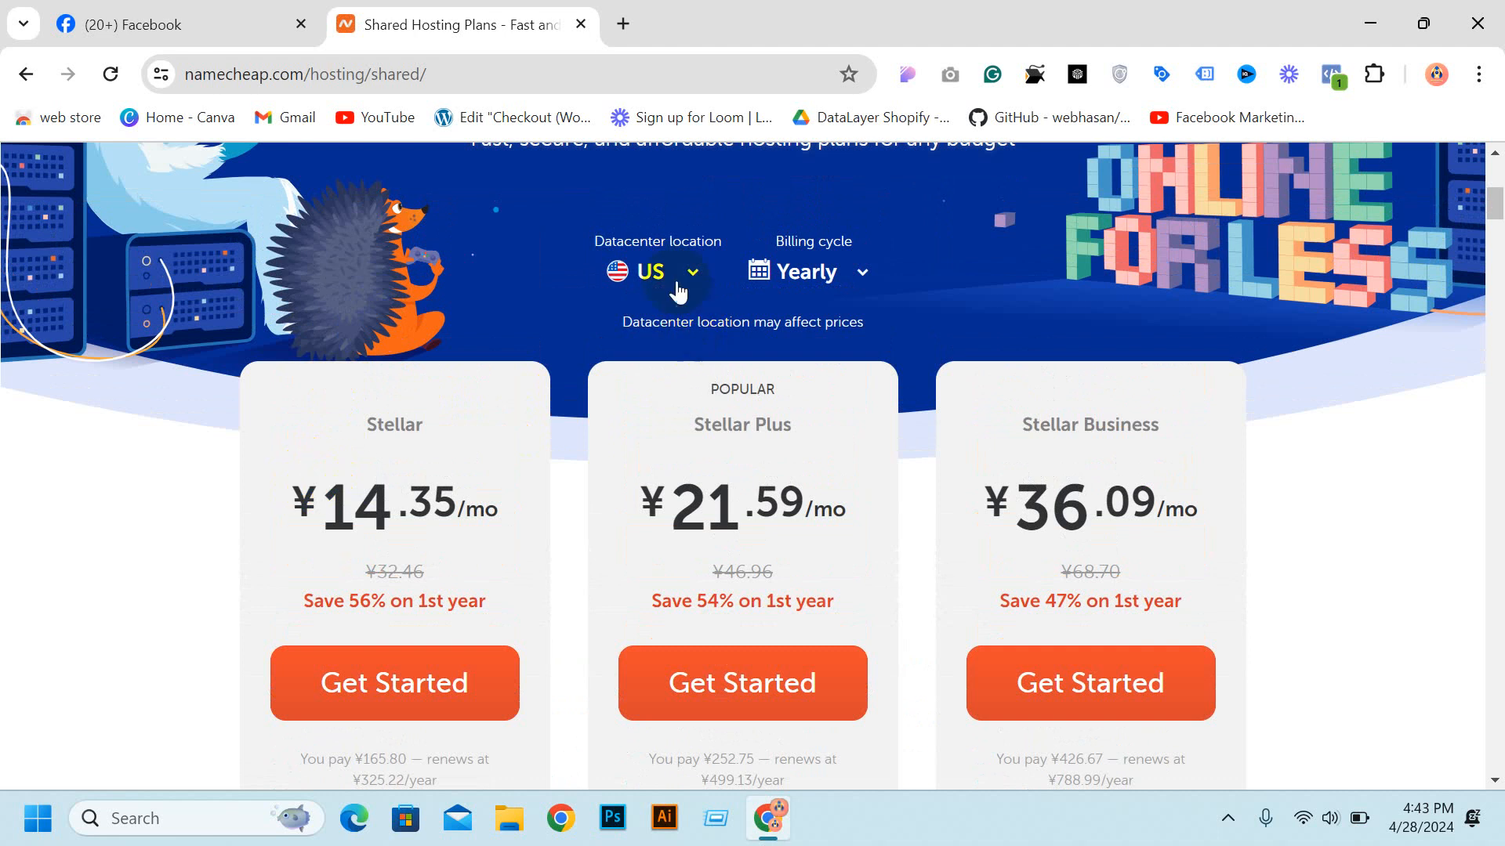
scroll(464, 432, "down", 15)
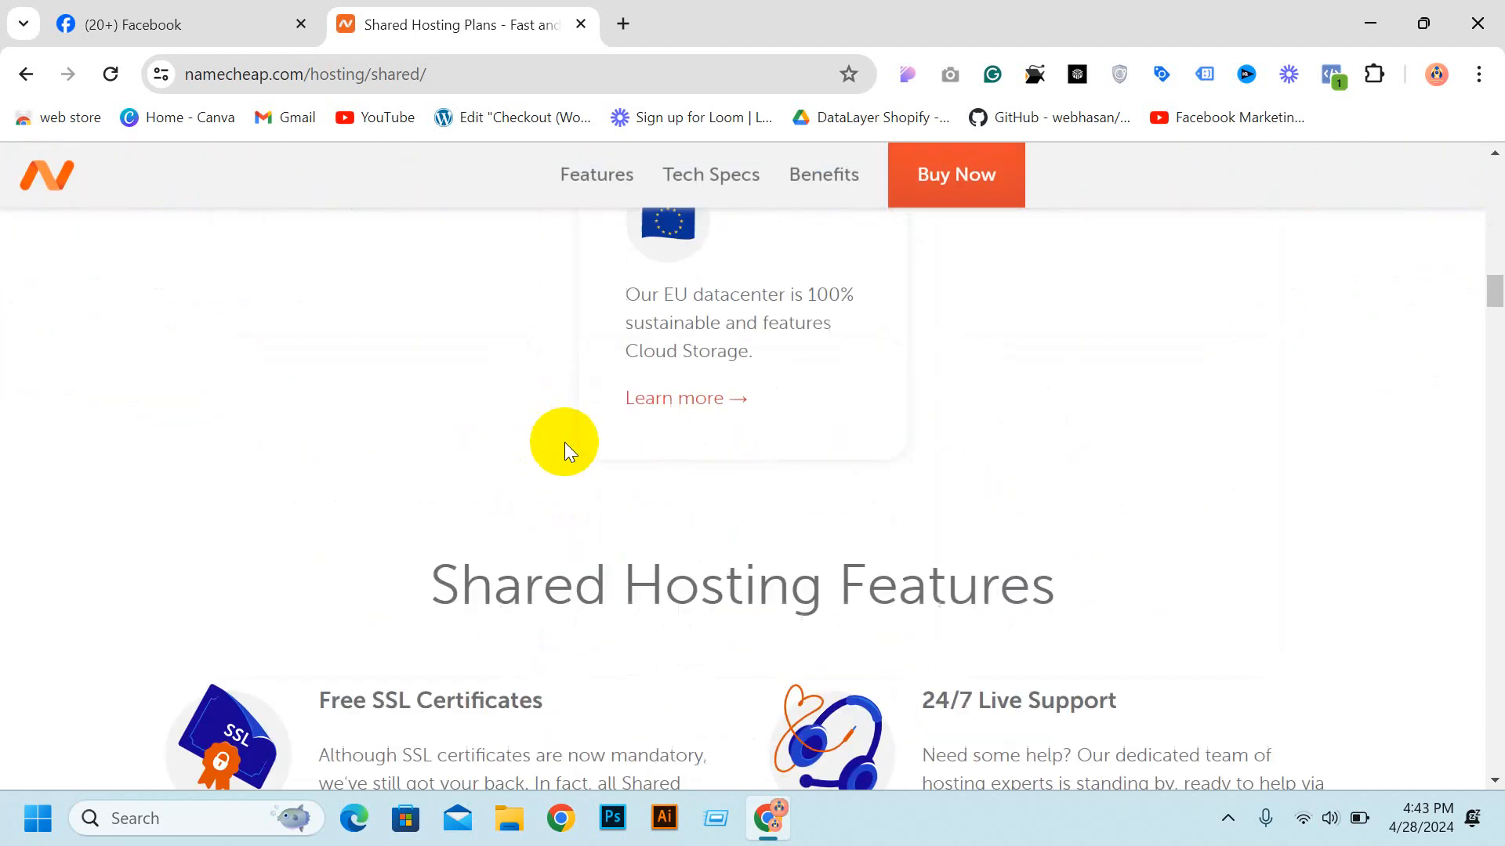
scroll(576, 501, "down", 10)
scroll(587, 588, "up", 8)
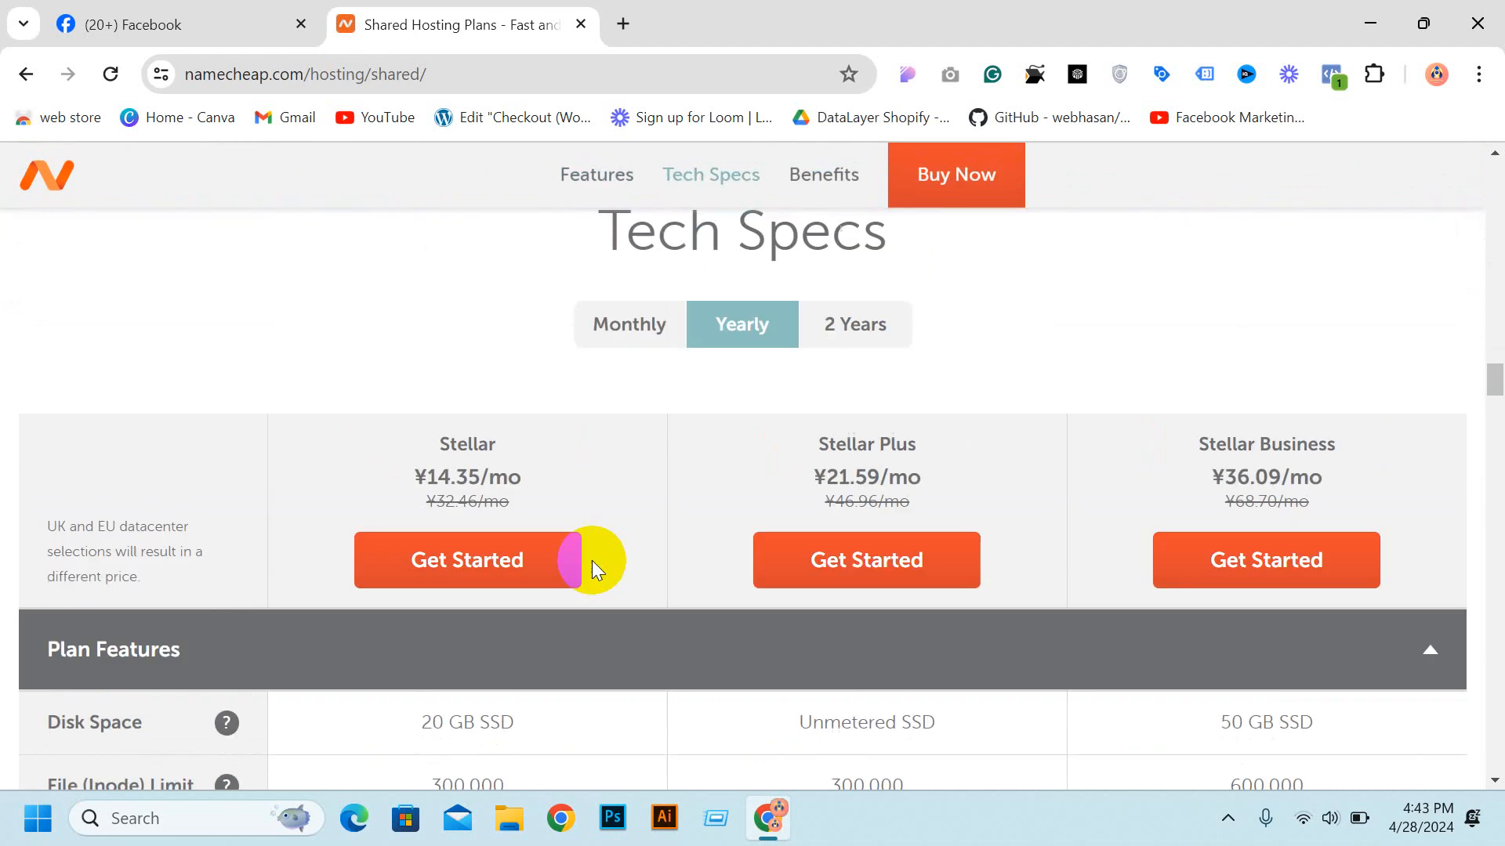
scroll(569, 395, "up", 15)
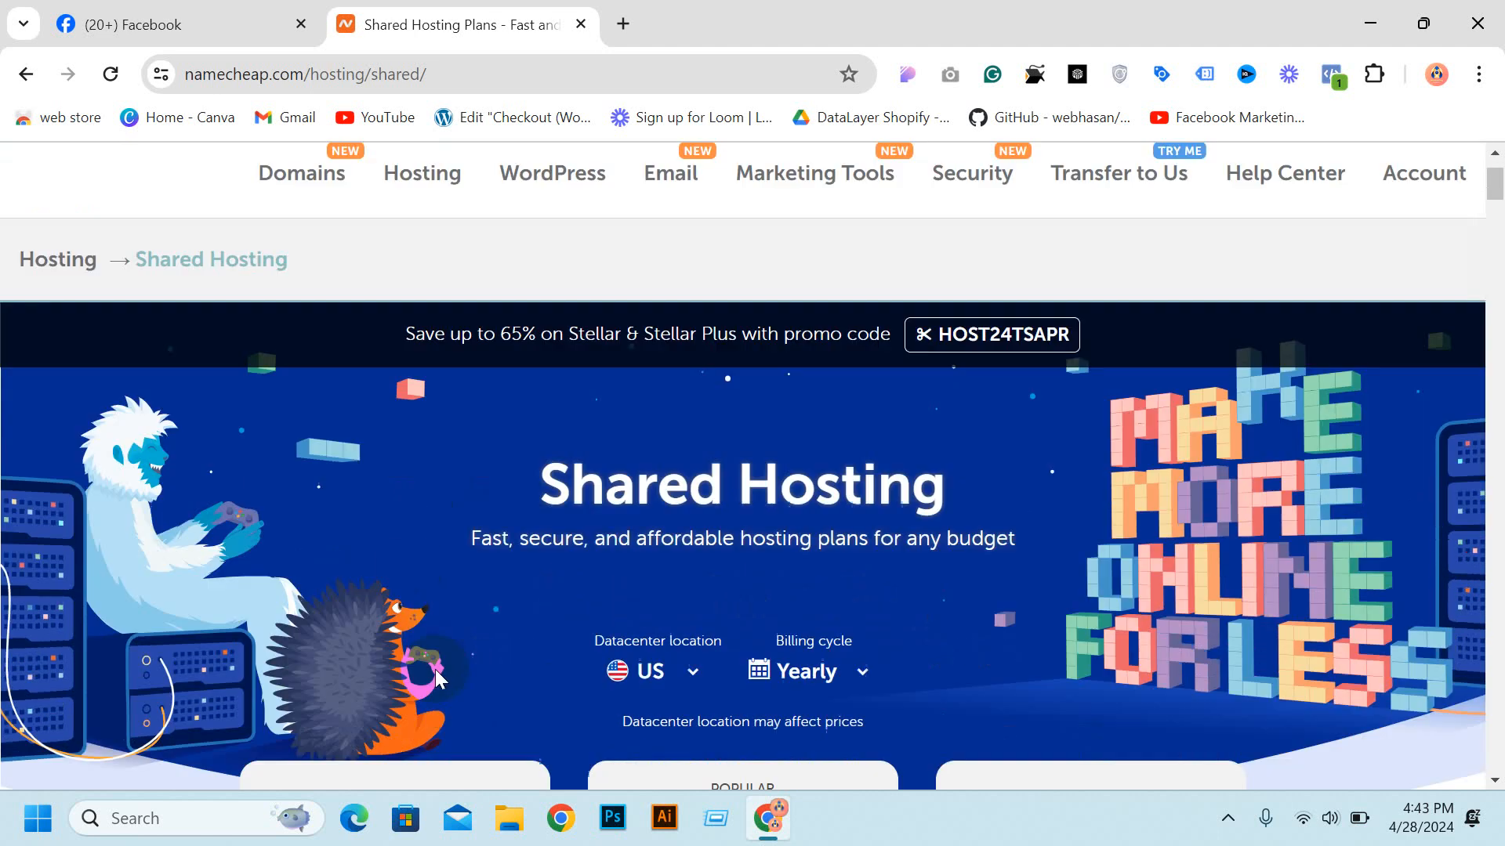
scroll(435, 669, "down", 5)
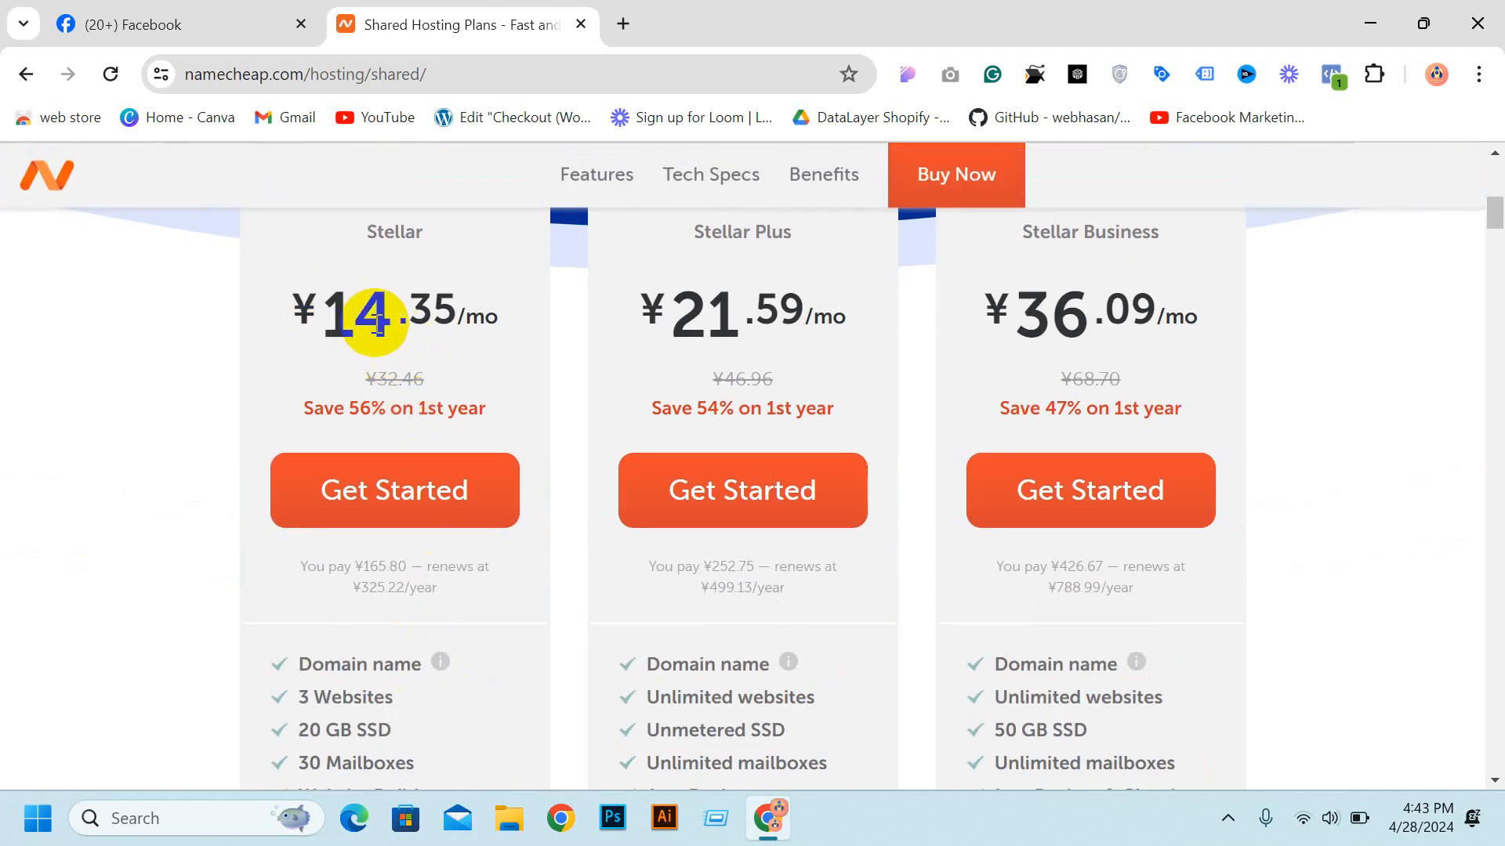
scroll(423, 336, "down", 2)
left_click(491, 371)
scroll(549, 407, "up", 10)
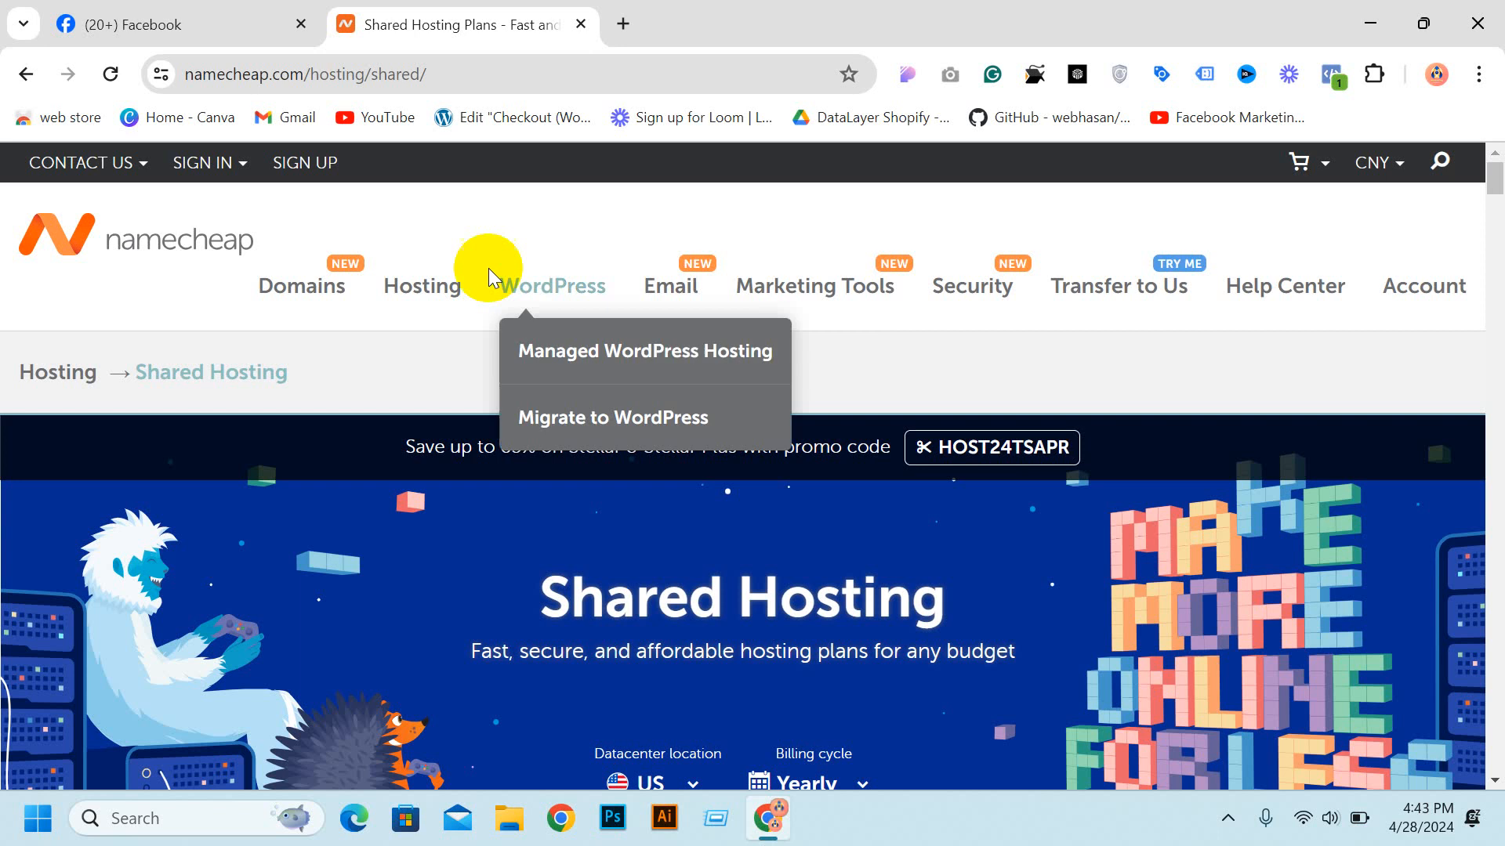
Step: Check the open Facebook page, and close the Namecheap Shared Hosting page
left_click(183, 8)
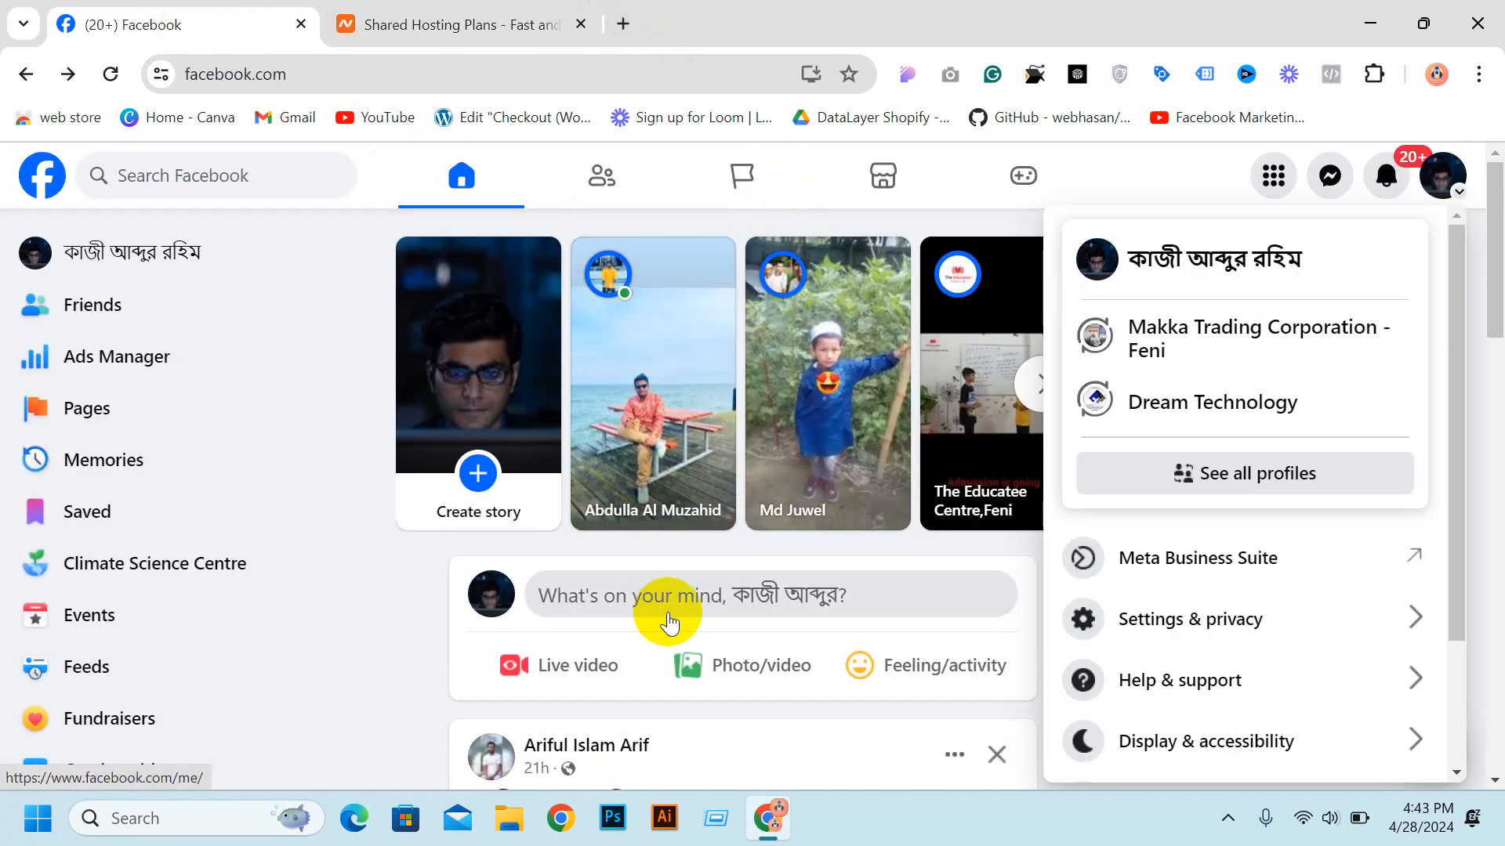
left_click(456, 11)
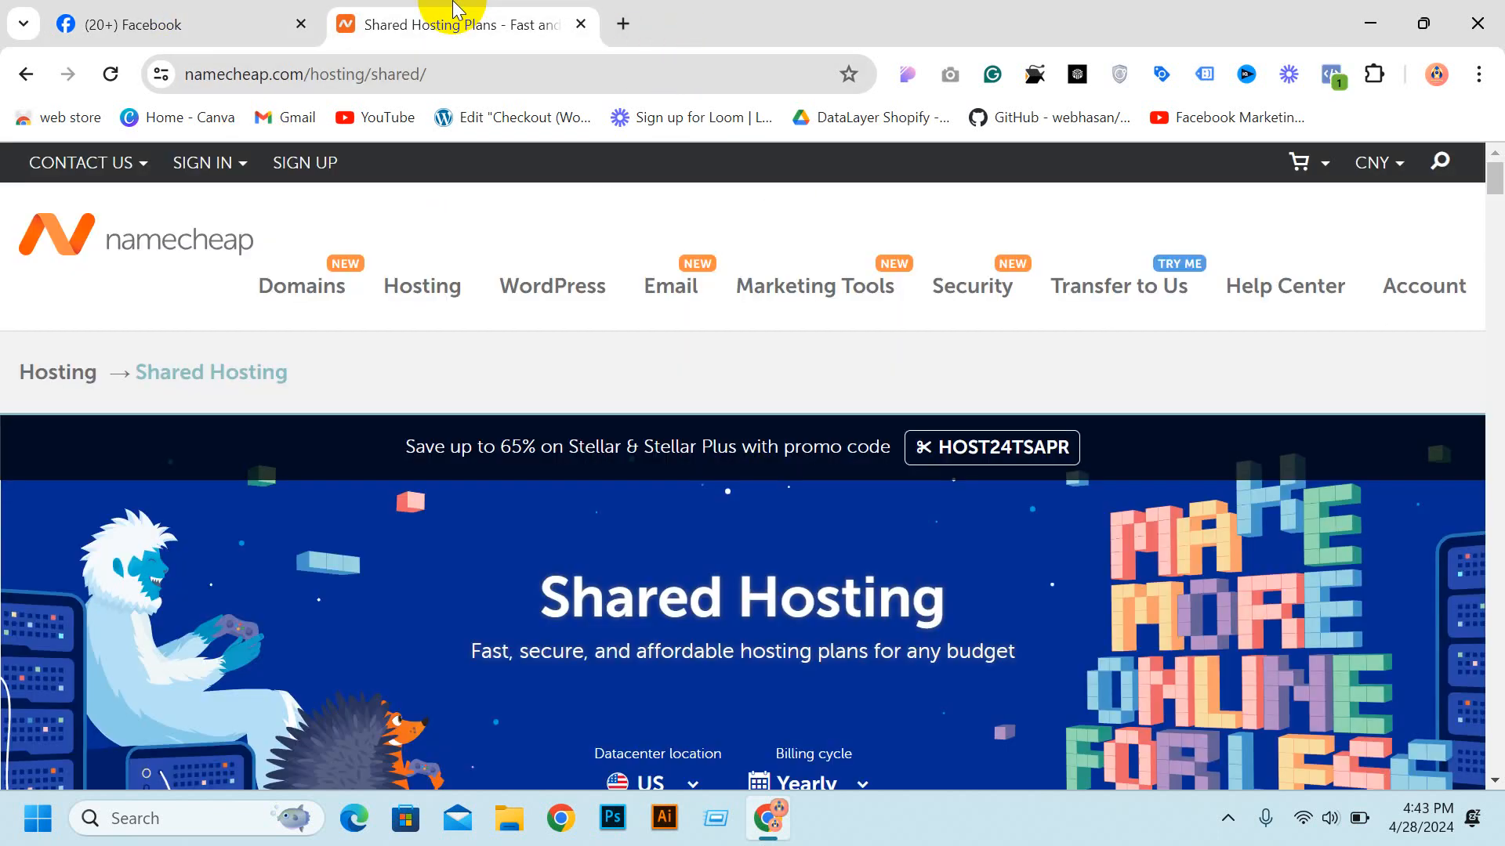
left_click(584, 24)
Step: Switch to the Canva (account 2) browser profile and load pantheonsite.io
left_click(1436, 74)
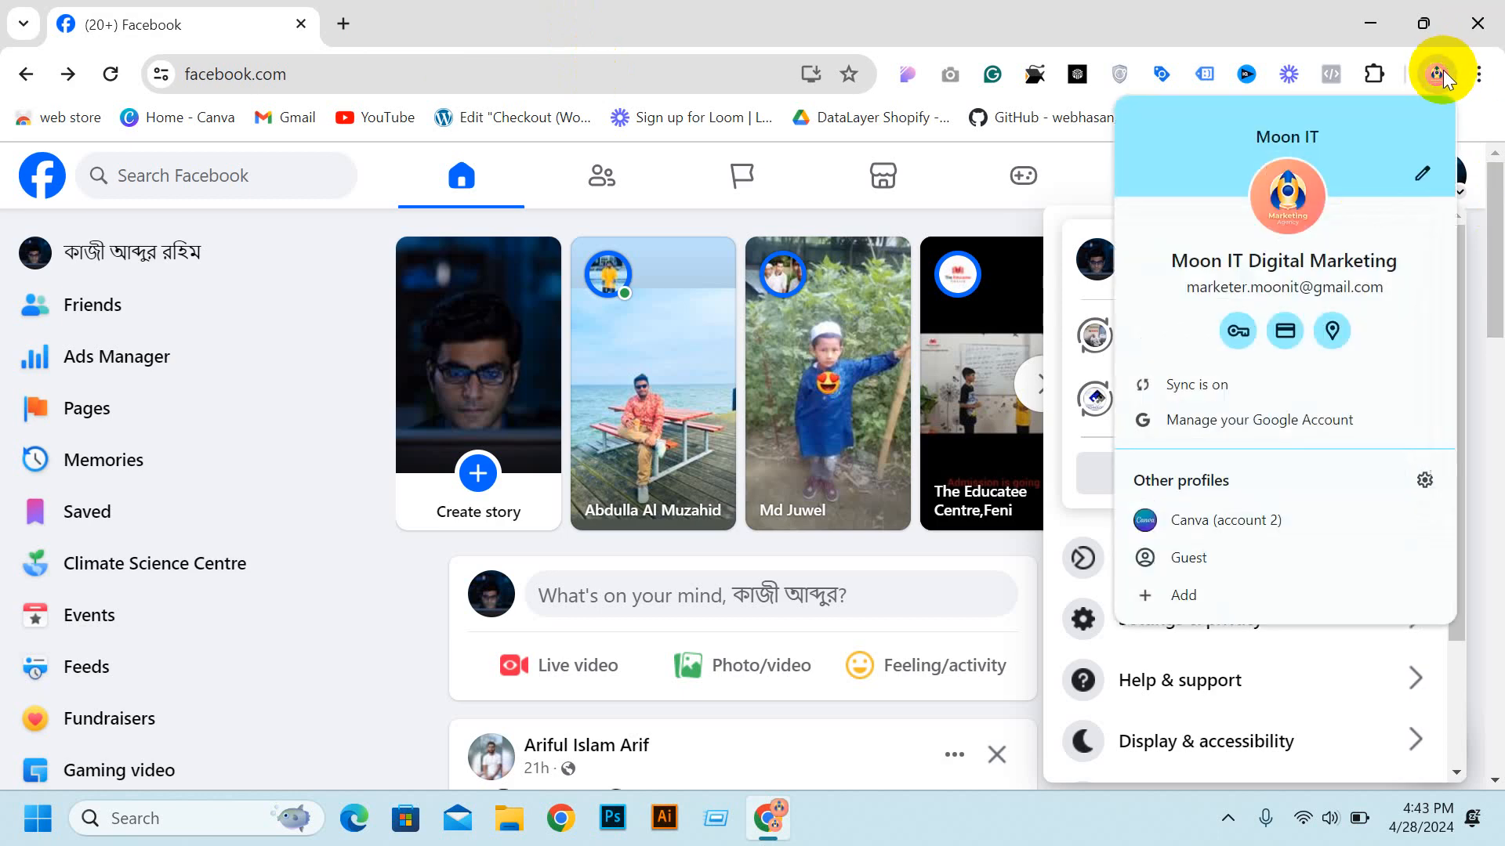
left_click(1250, 521)
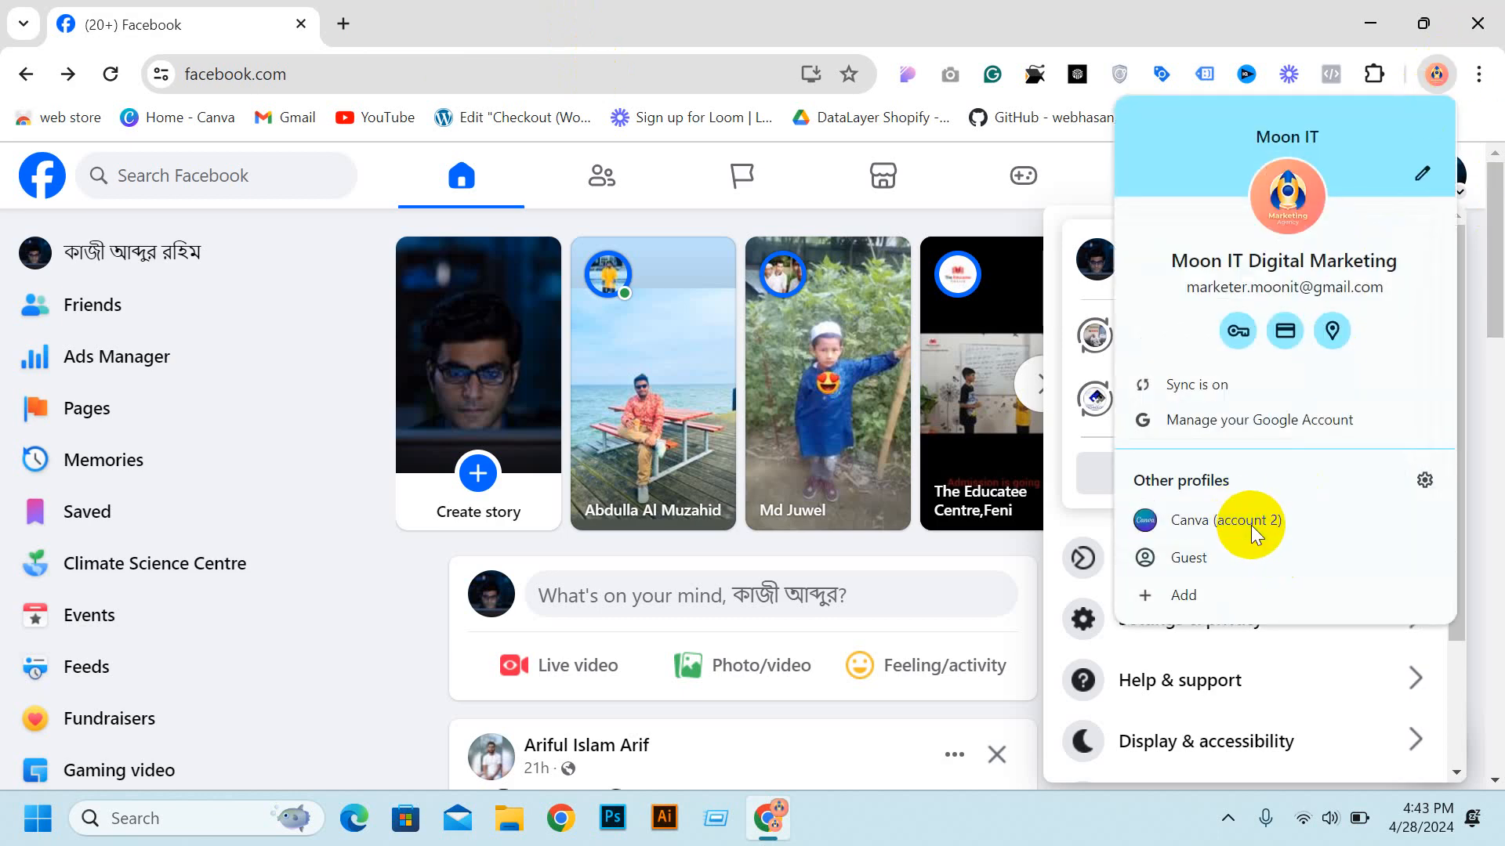
type("pantheonsite.io")
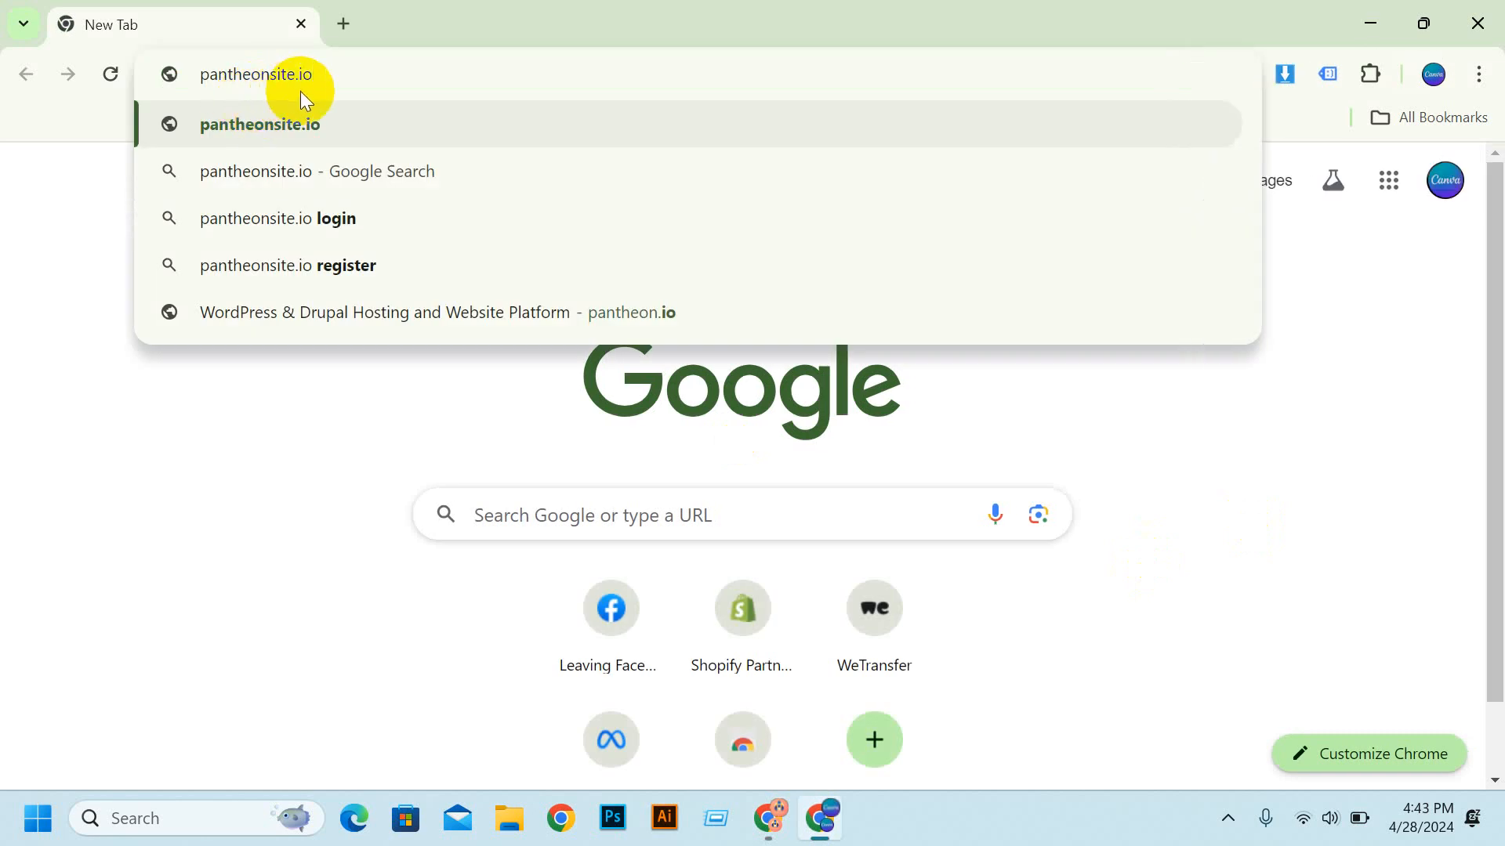
key("Return")
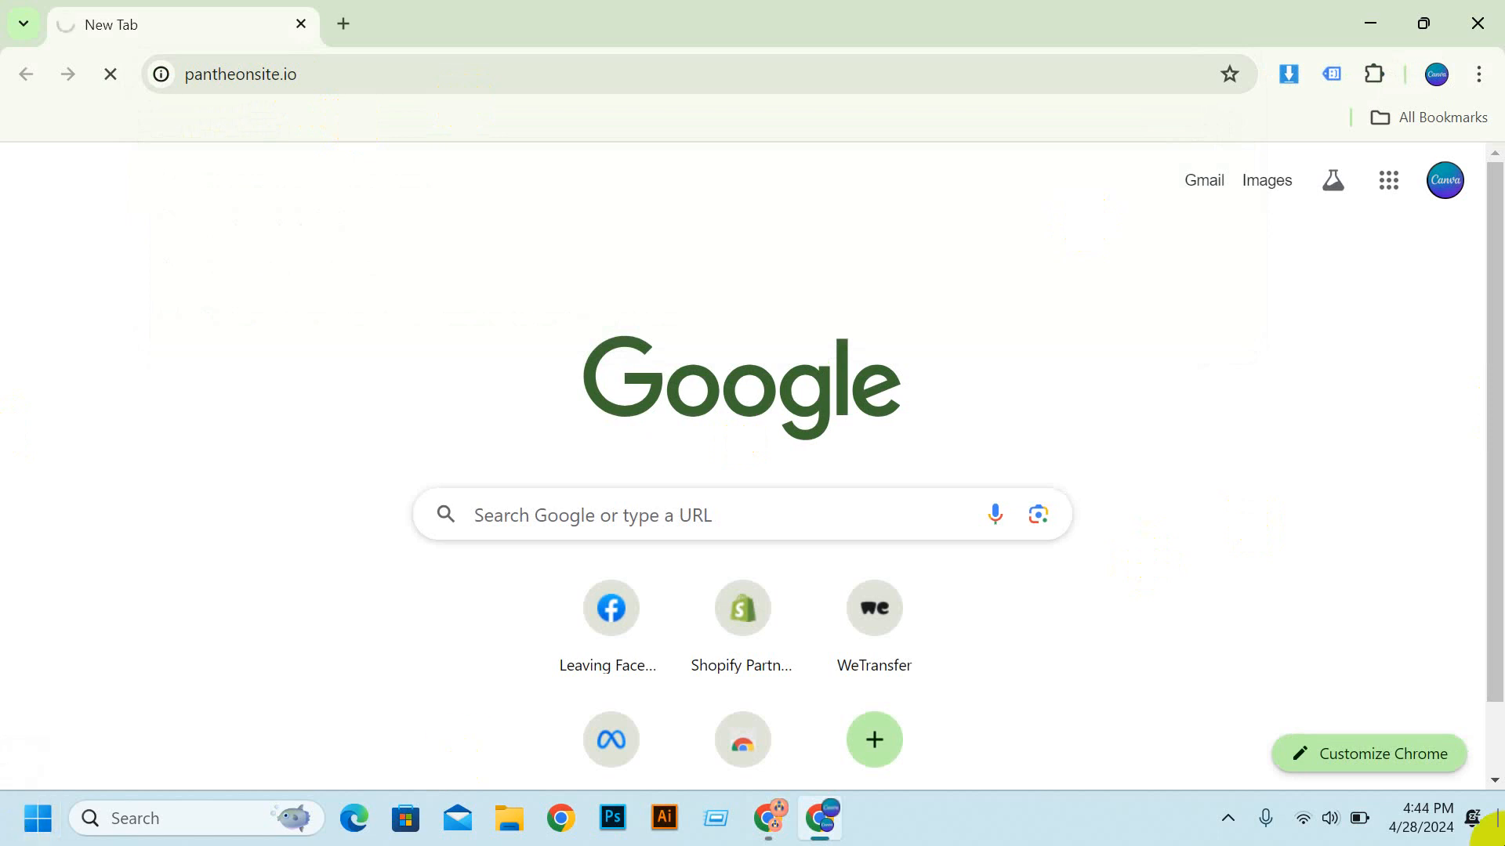
left_click(1316, 832)
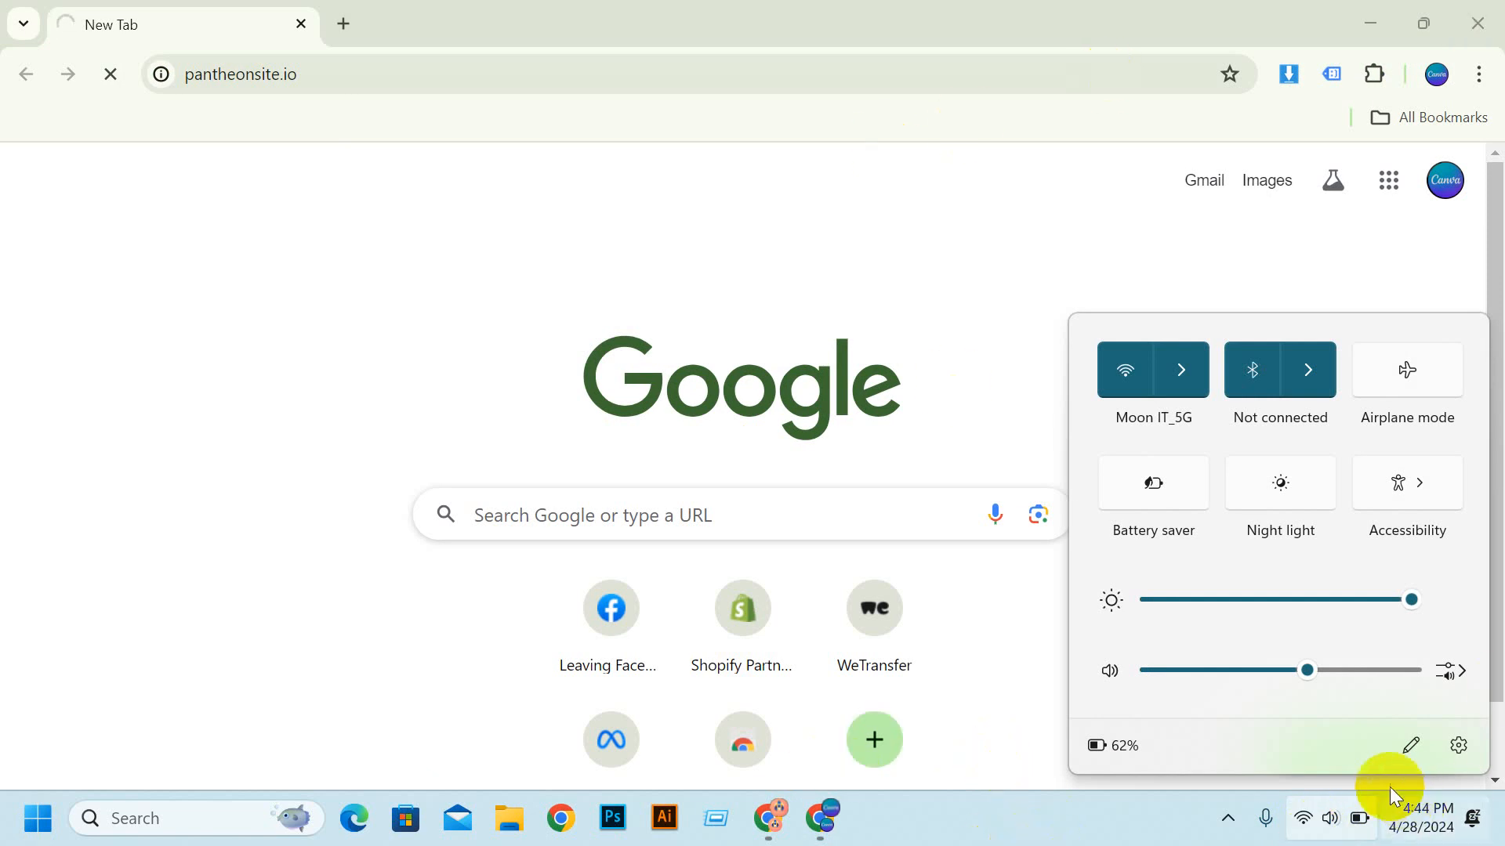
left_click(1228, 818)
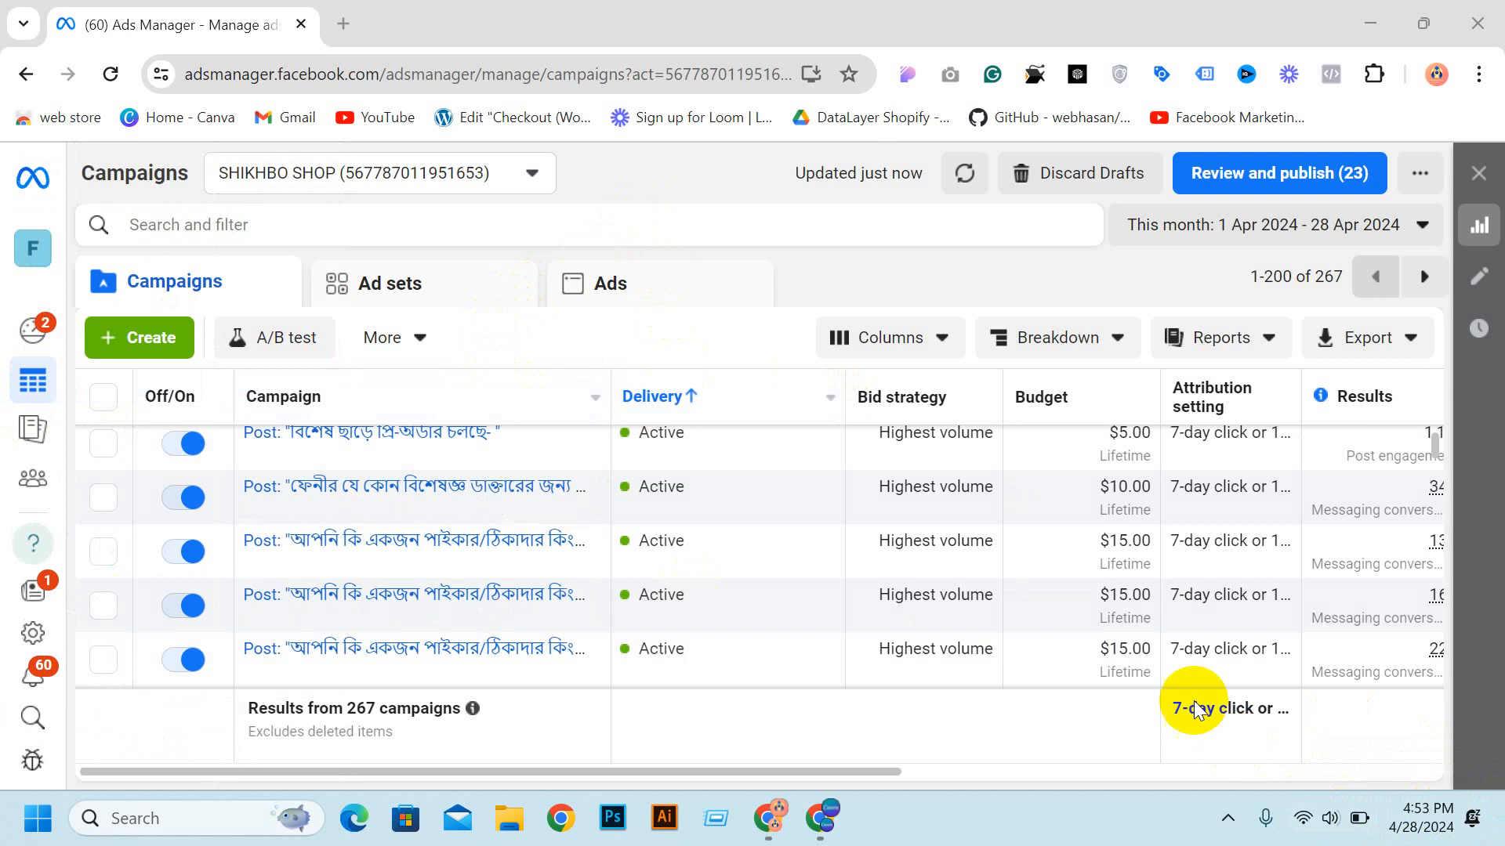
Step: Start a new auction campaign in Ads Manager with the Sales objective and continue to the campaign setup choice
left_click(131, 342)
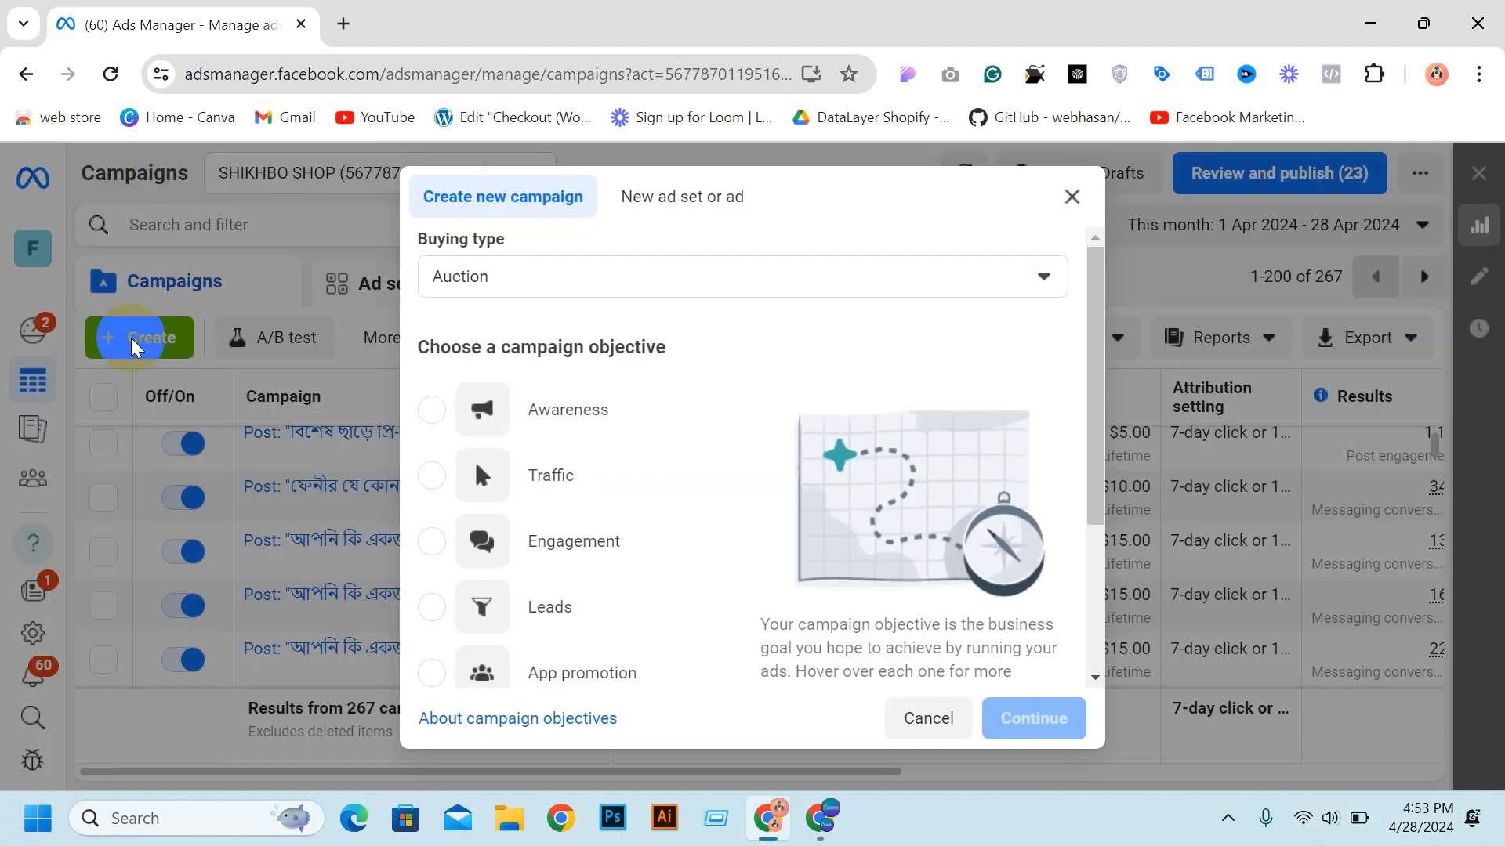
scroll(584, 423, "down", 1)
scroll(549, 485, "down", 2)
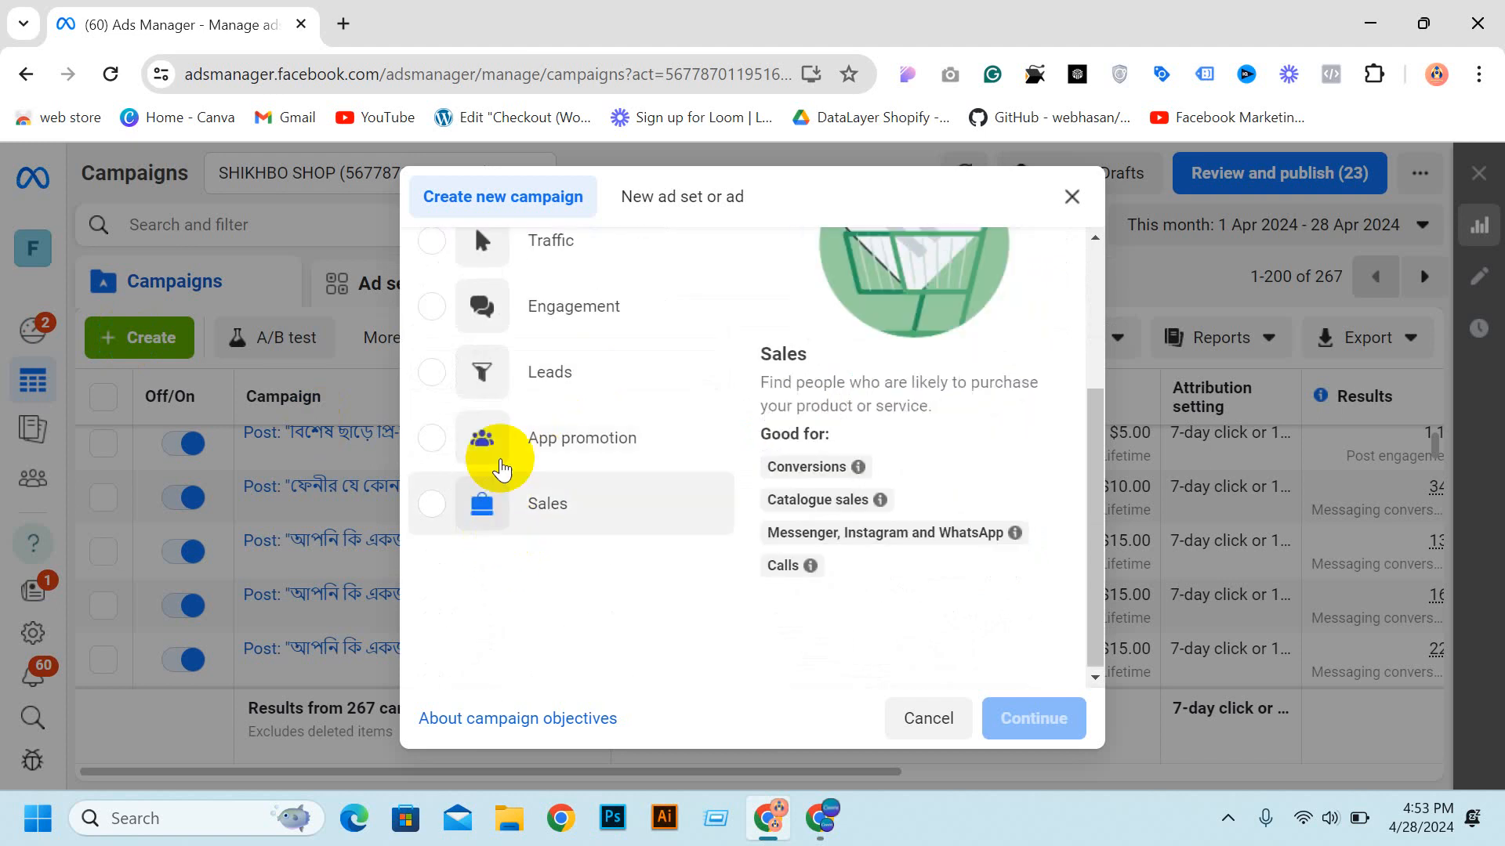
scroll(509, 424, "up", 5)
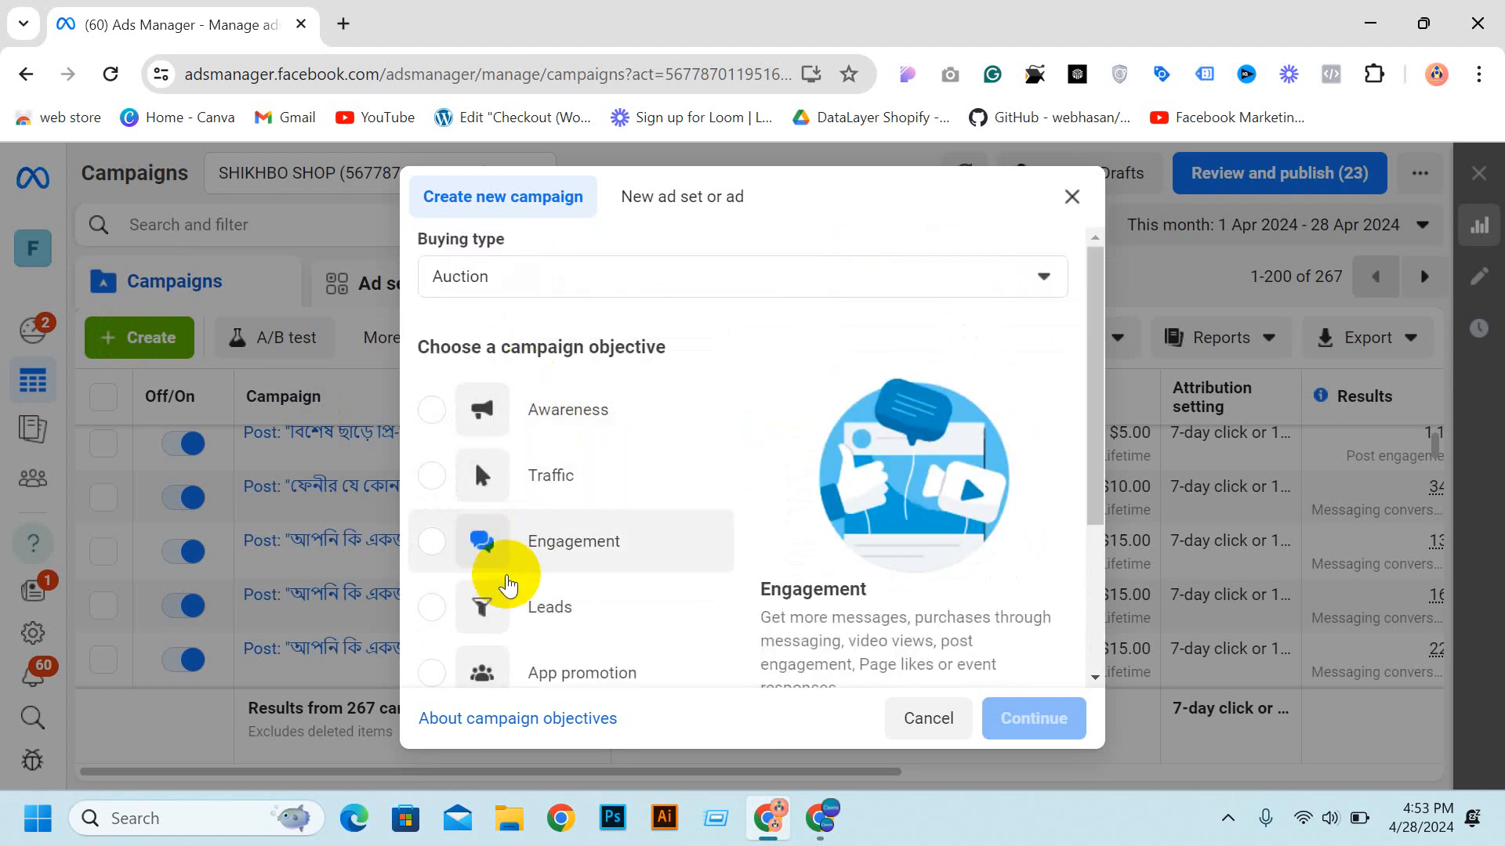
scroll(549, 604, "down", 3)
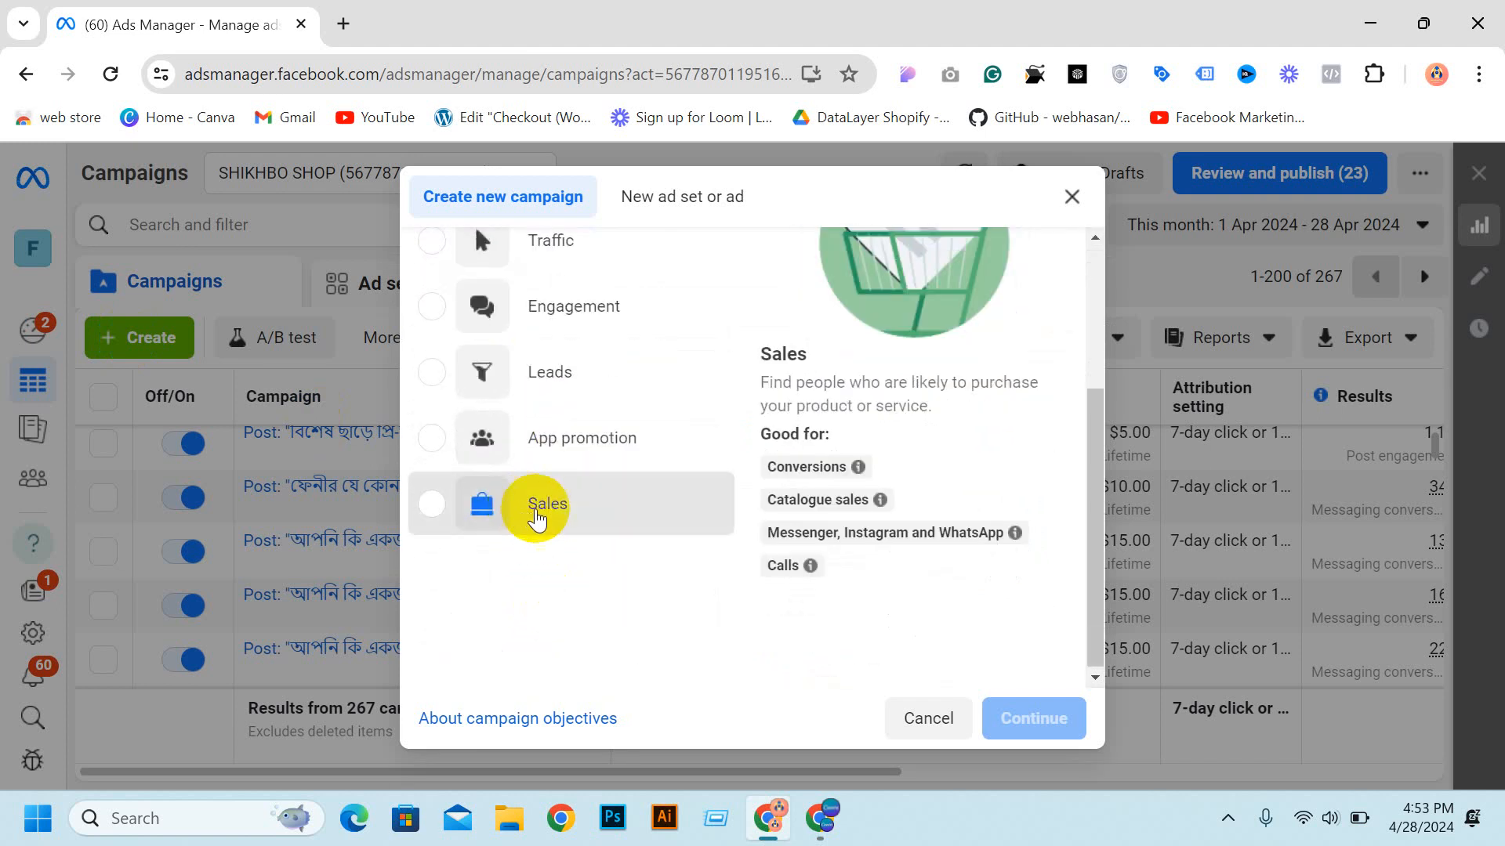
left_click(530, 517)
left_click(1019, 721)
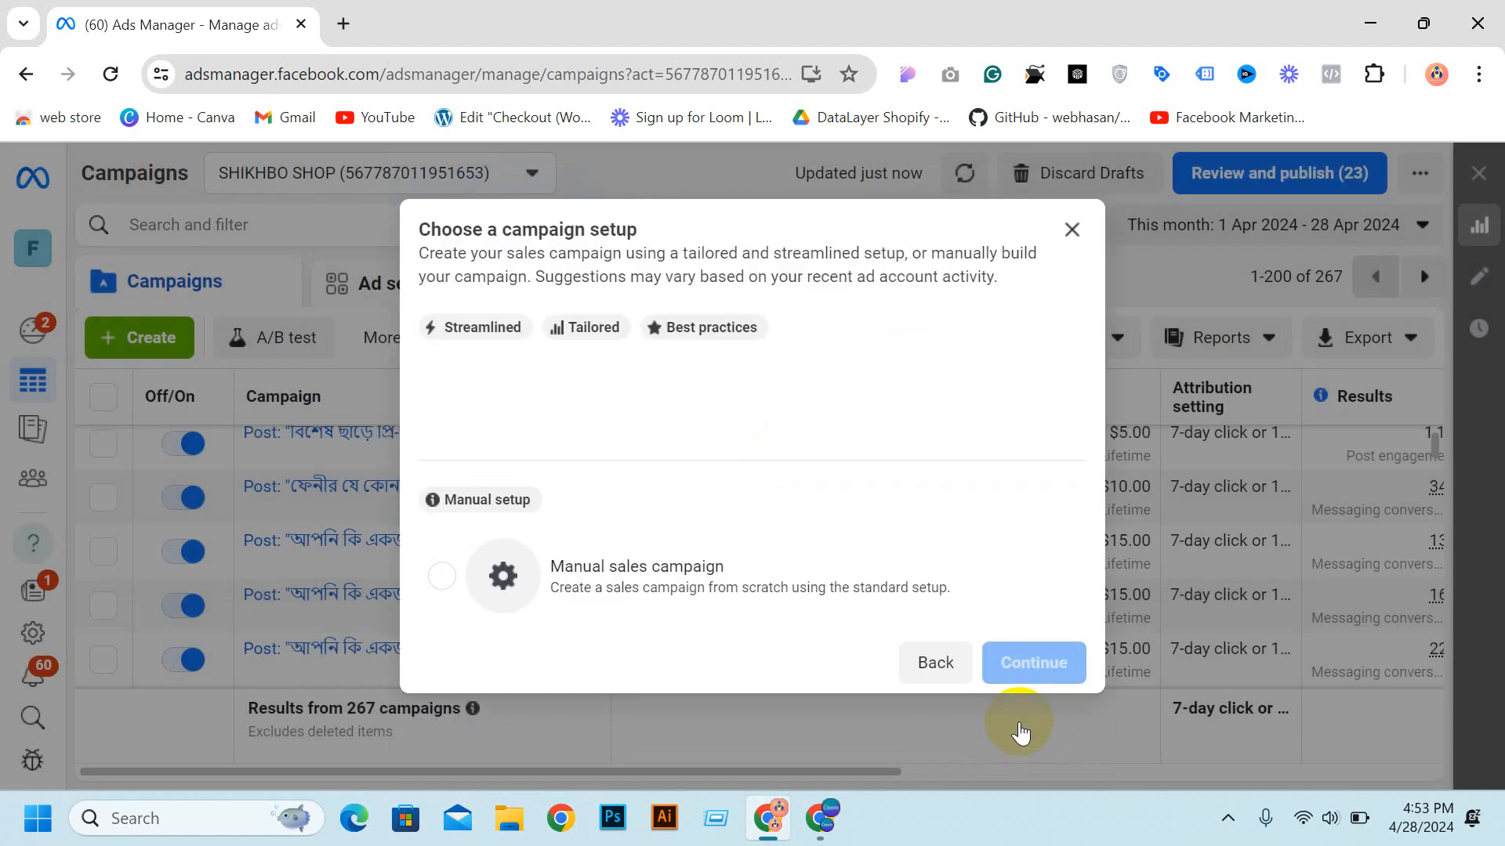
Step: Choose the Manual sales campaign setup, create the campaign draft and open its New Sales ad for editing
scroll(558, 621, "down", 1)
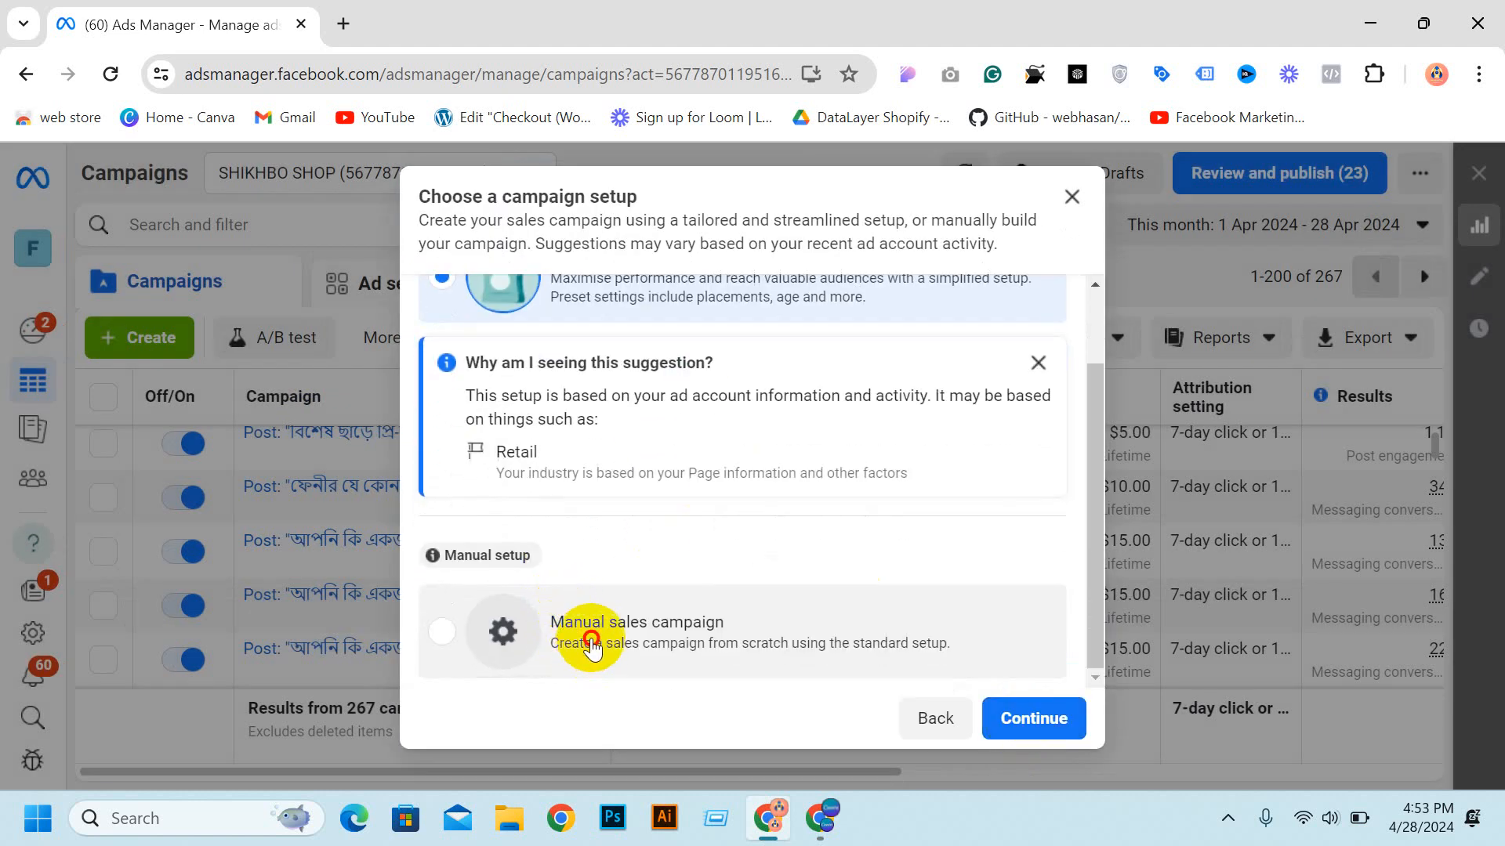
left_click(586, 631)
left_click(1073, 727)
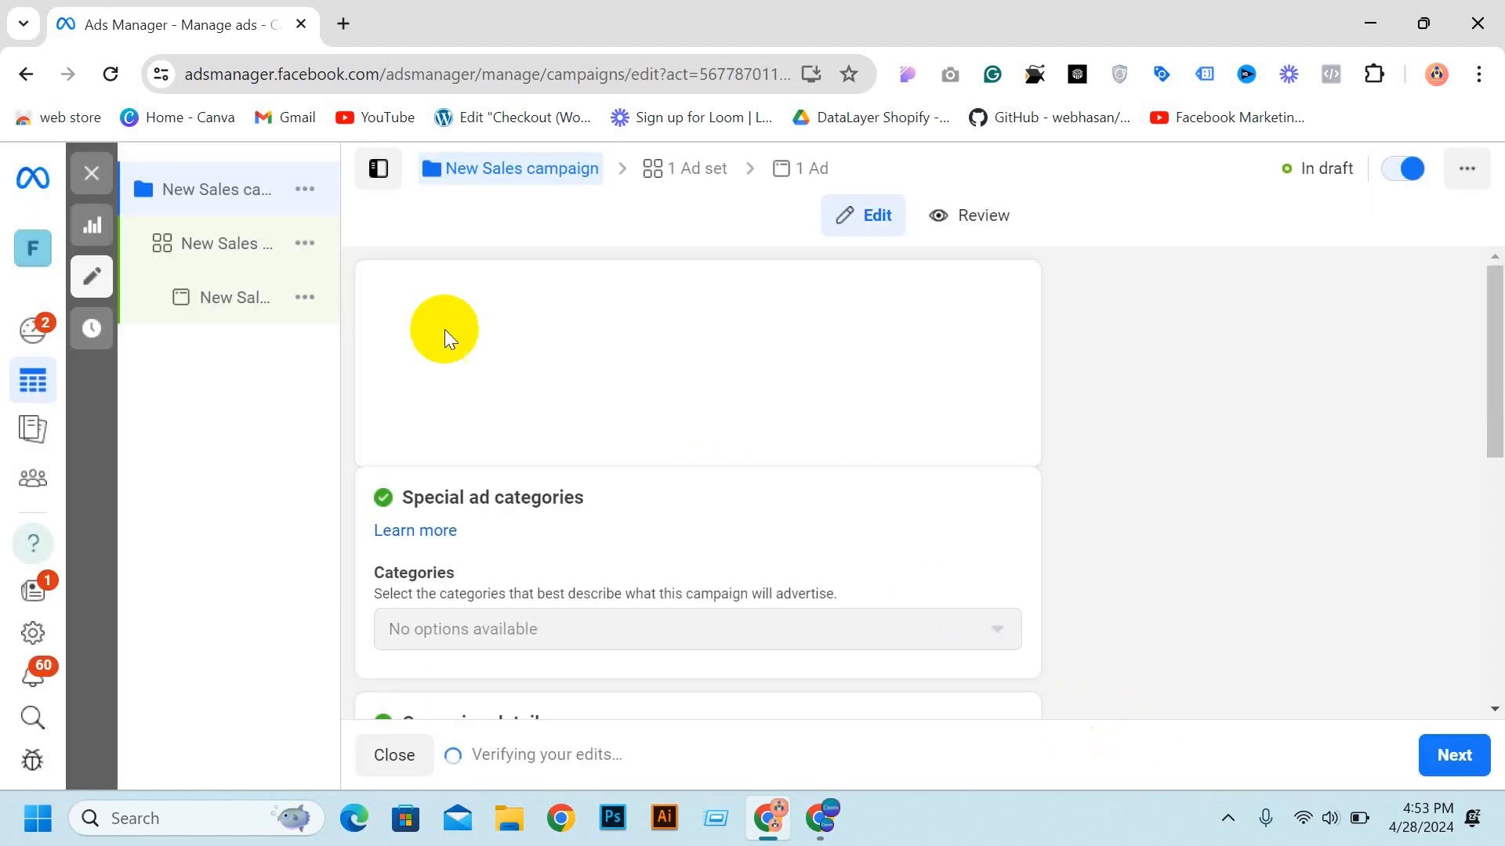
left_click(224, 292)
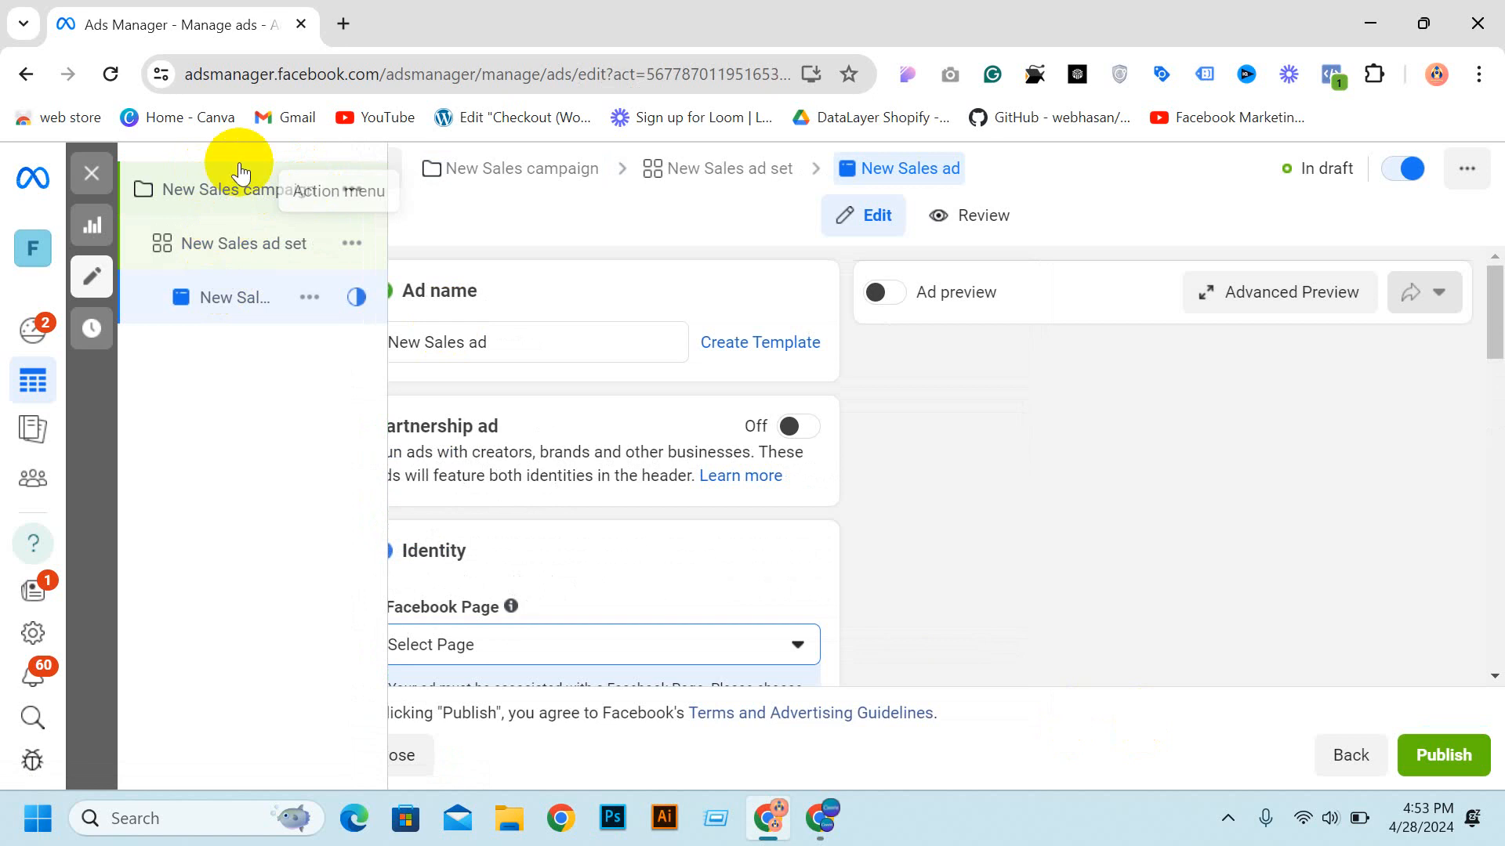
Step: Set the ad's Facebook Page identity to Beycart - Digital Agency, listed under Fabel Ispahan
left_click(611, 665)
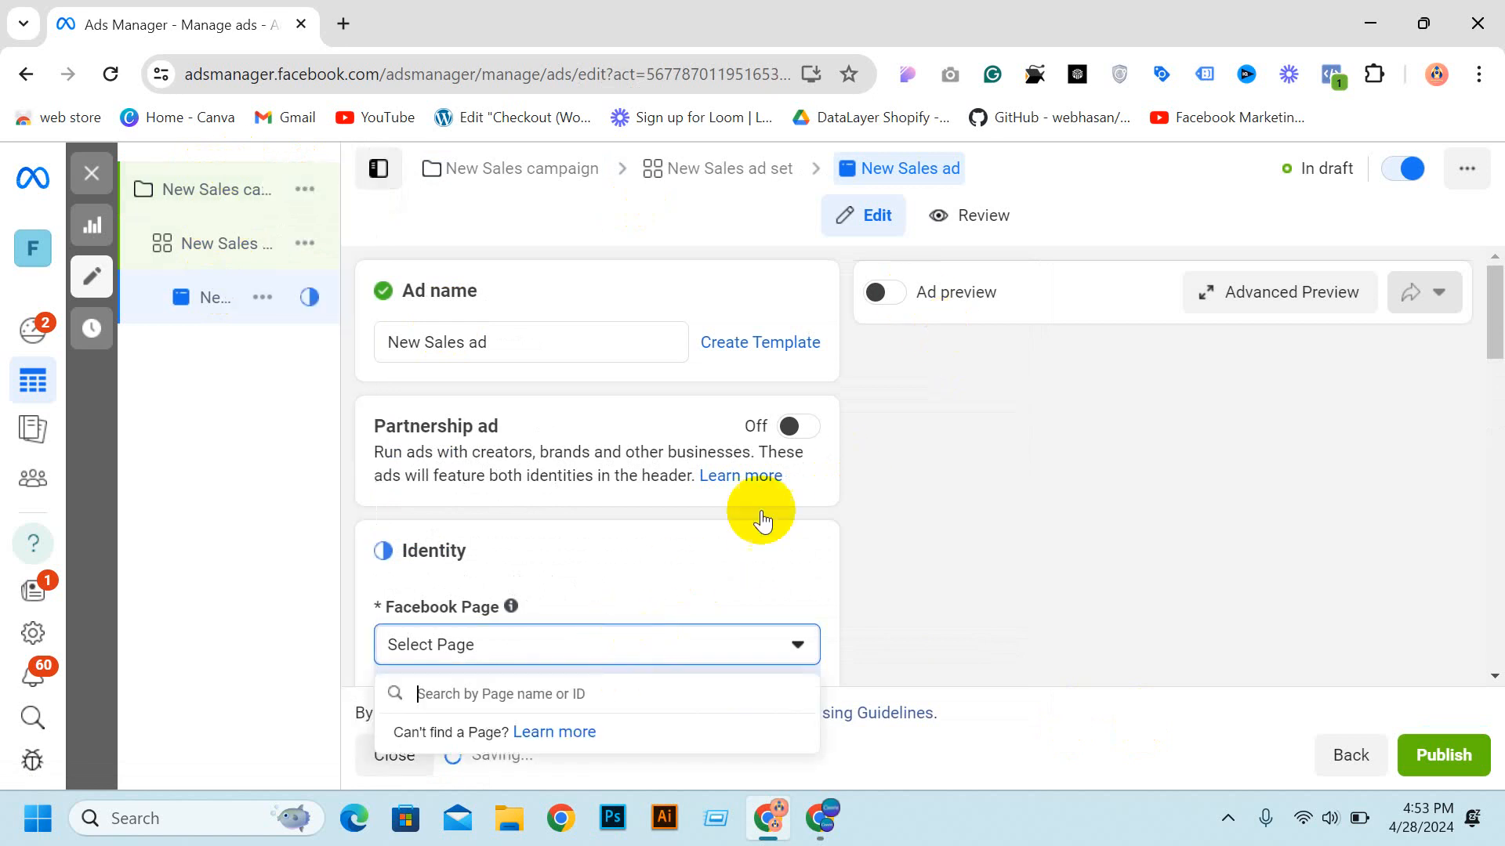
scroll(690, 420, "down", 5)
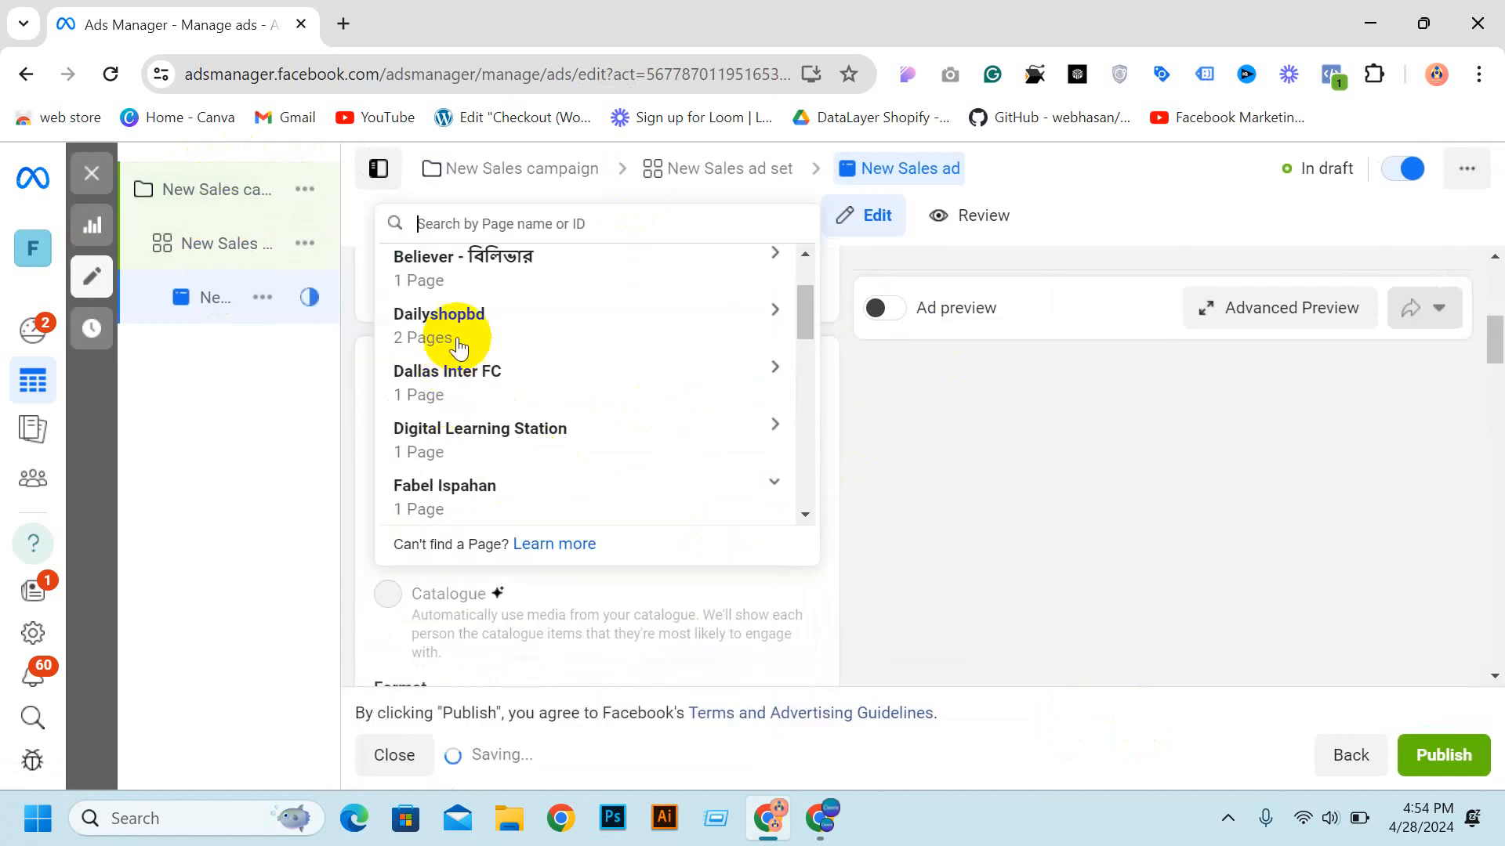
left_click(464, 271)
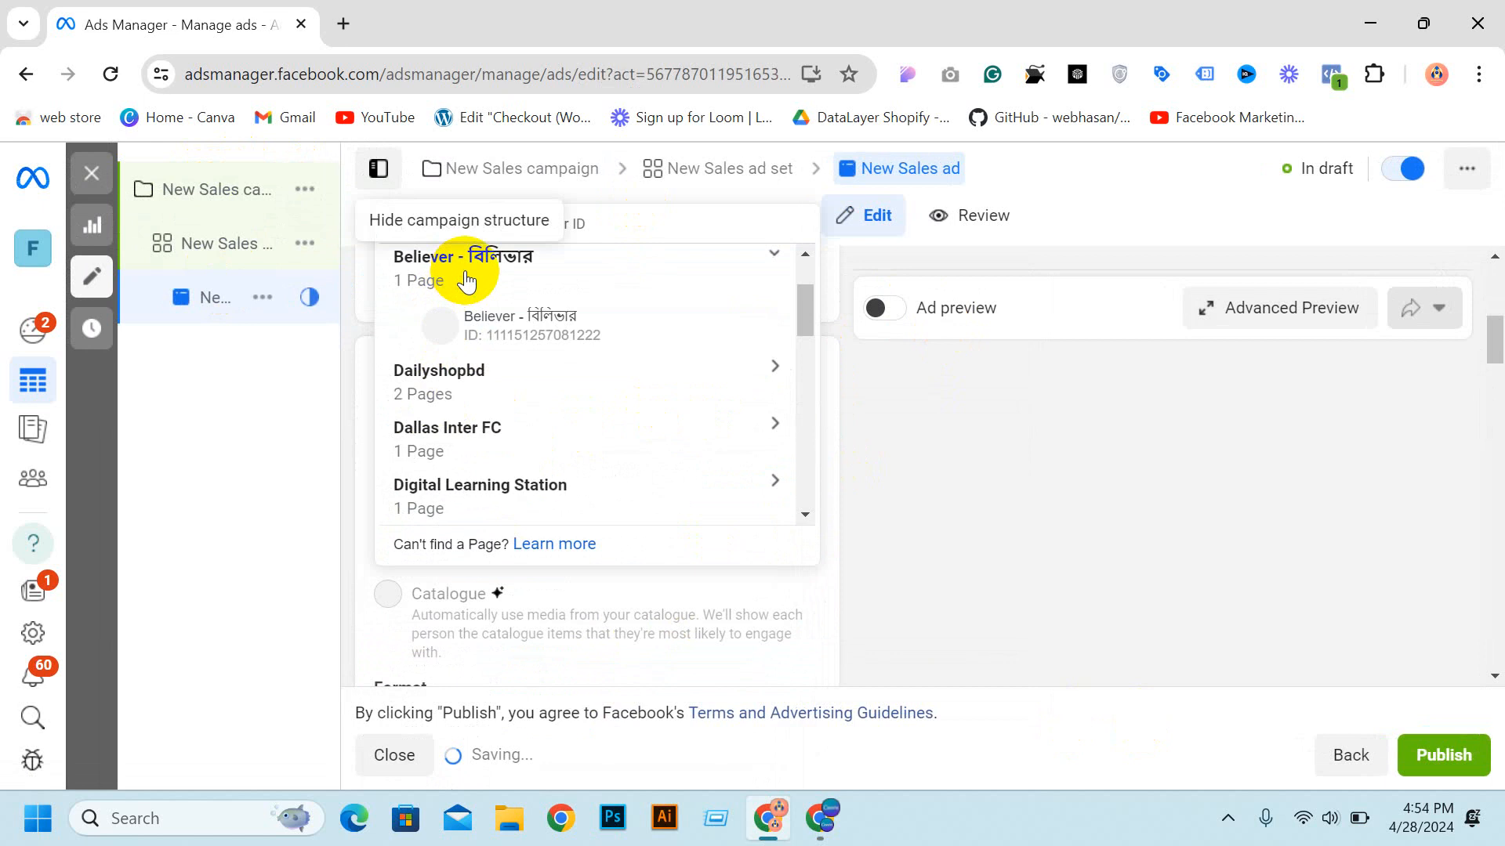
left_click(498, 388)
scroll(520, 458, "down", 4)
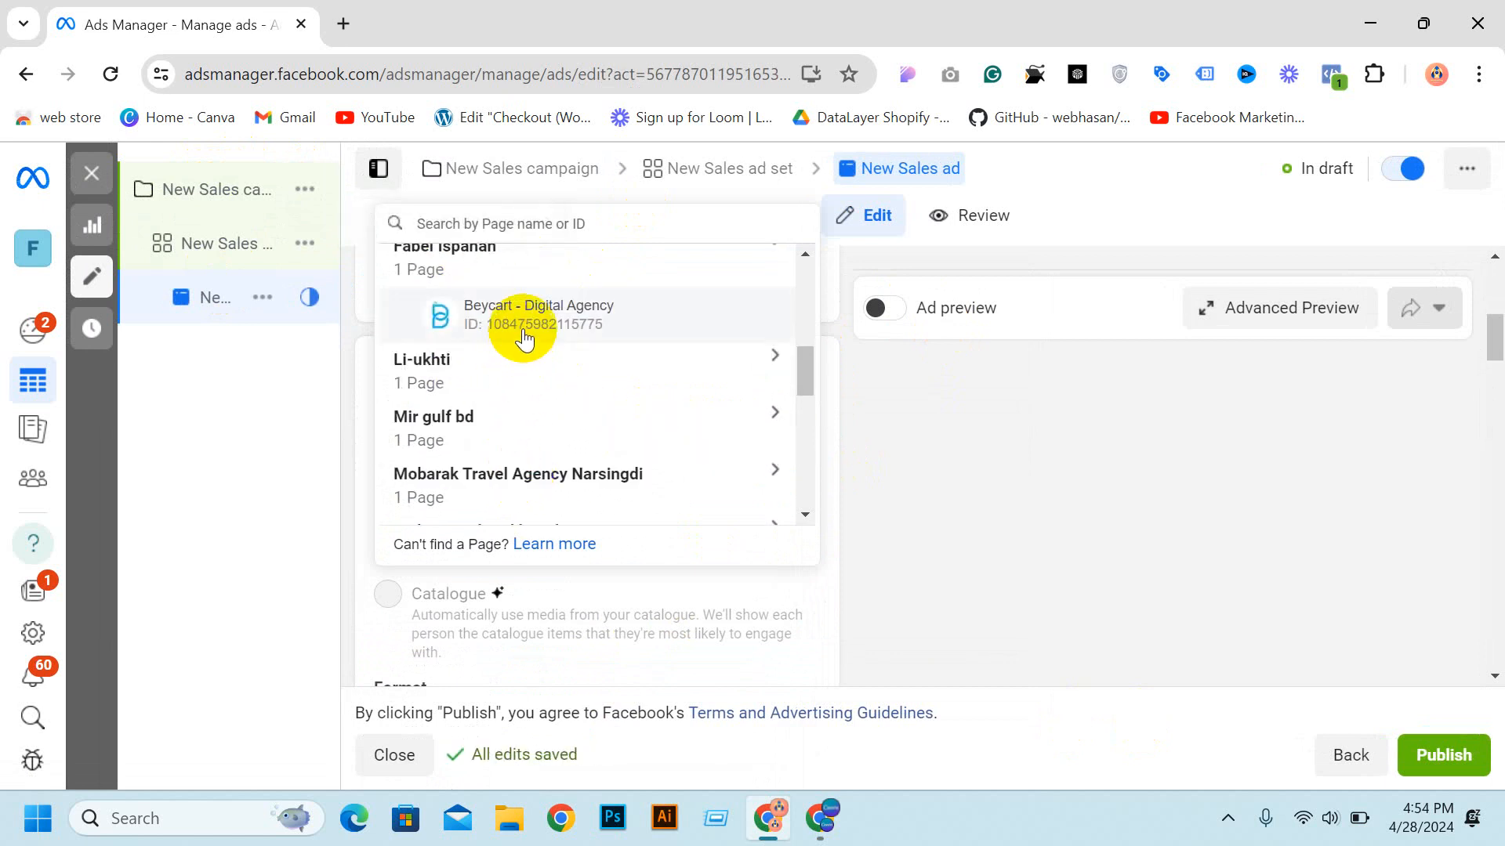
left_click(523, 338)
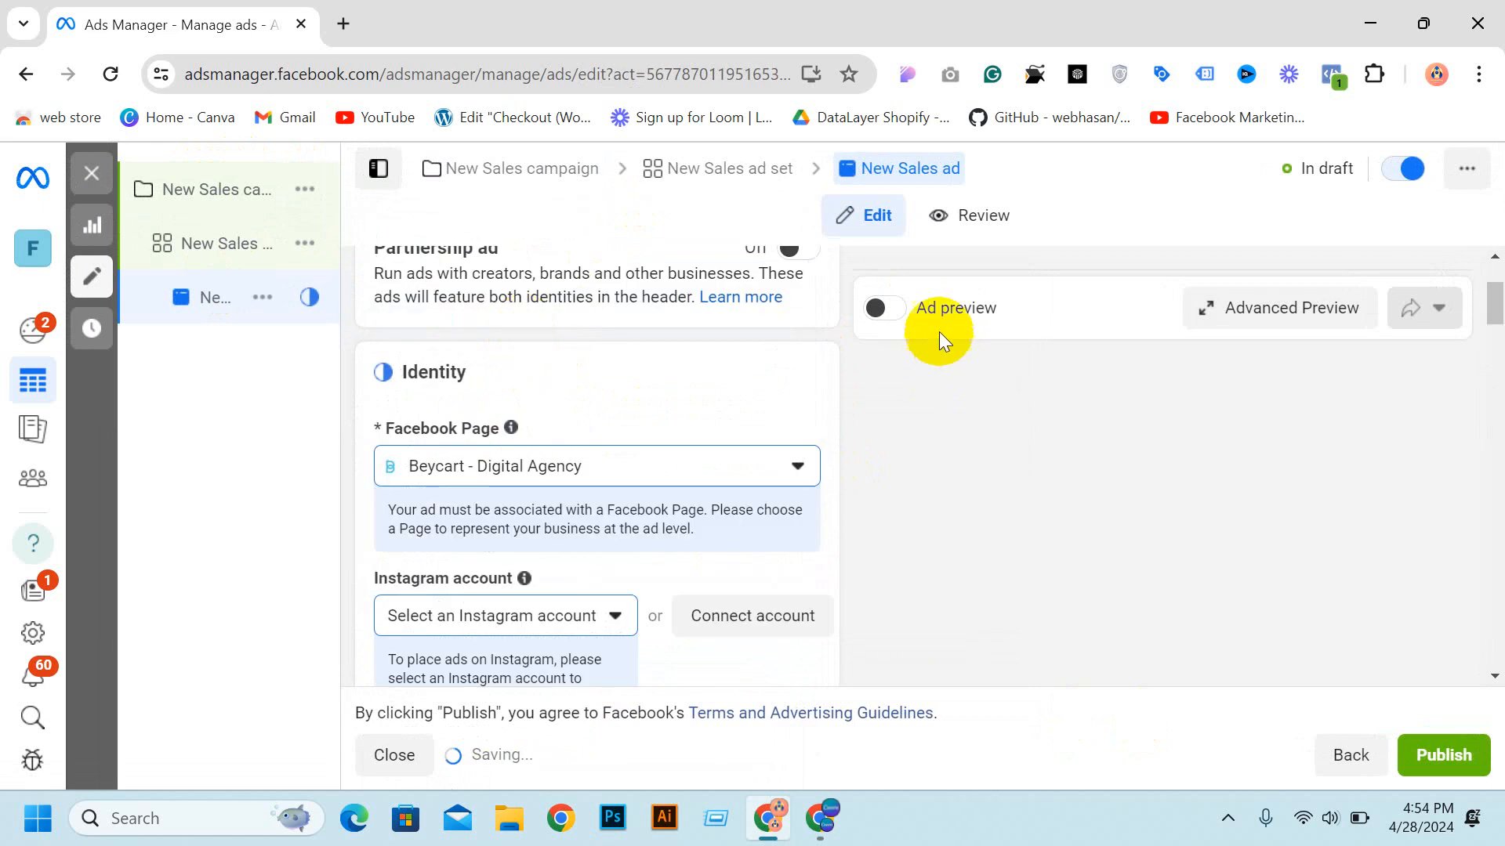
Step: Turn on the ad preview and set the ad format to Carousel
left_click(887, 308)
scroll(667, 435, "down", 5)
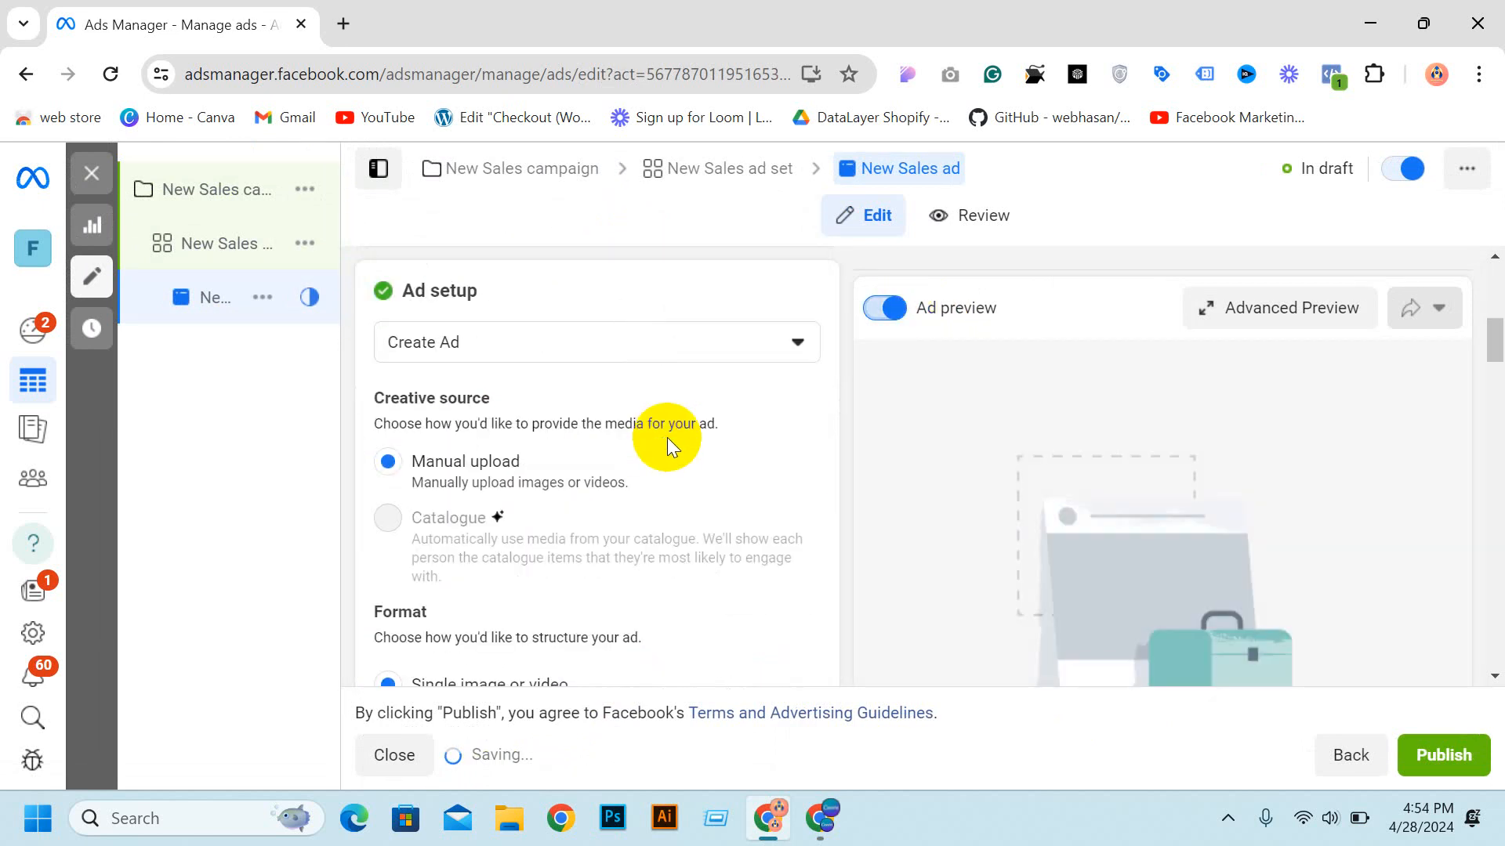
scroll(815, 478, "down", 4)
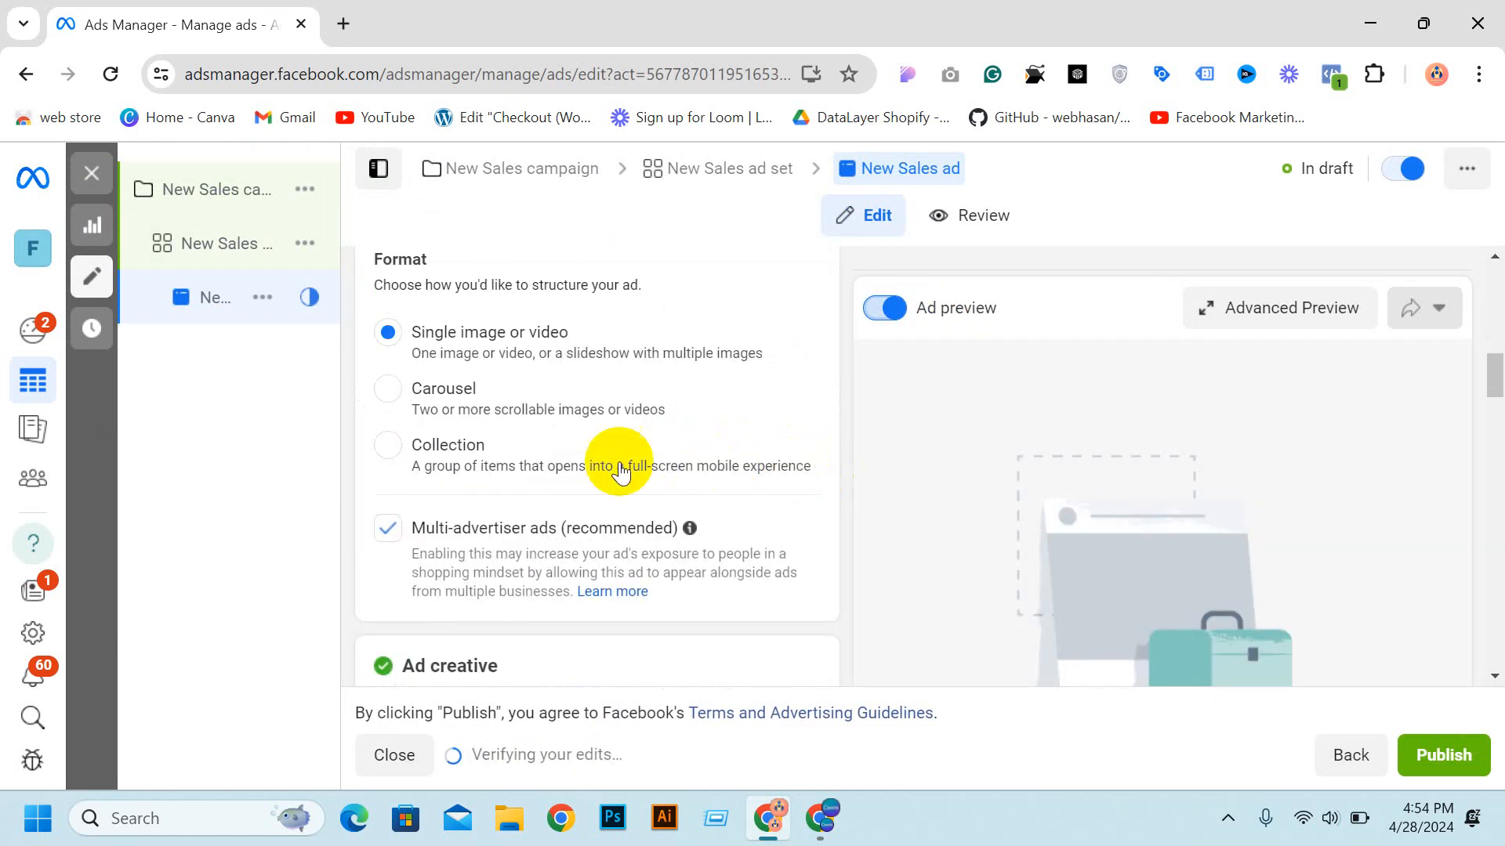
left_click(398, 398)
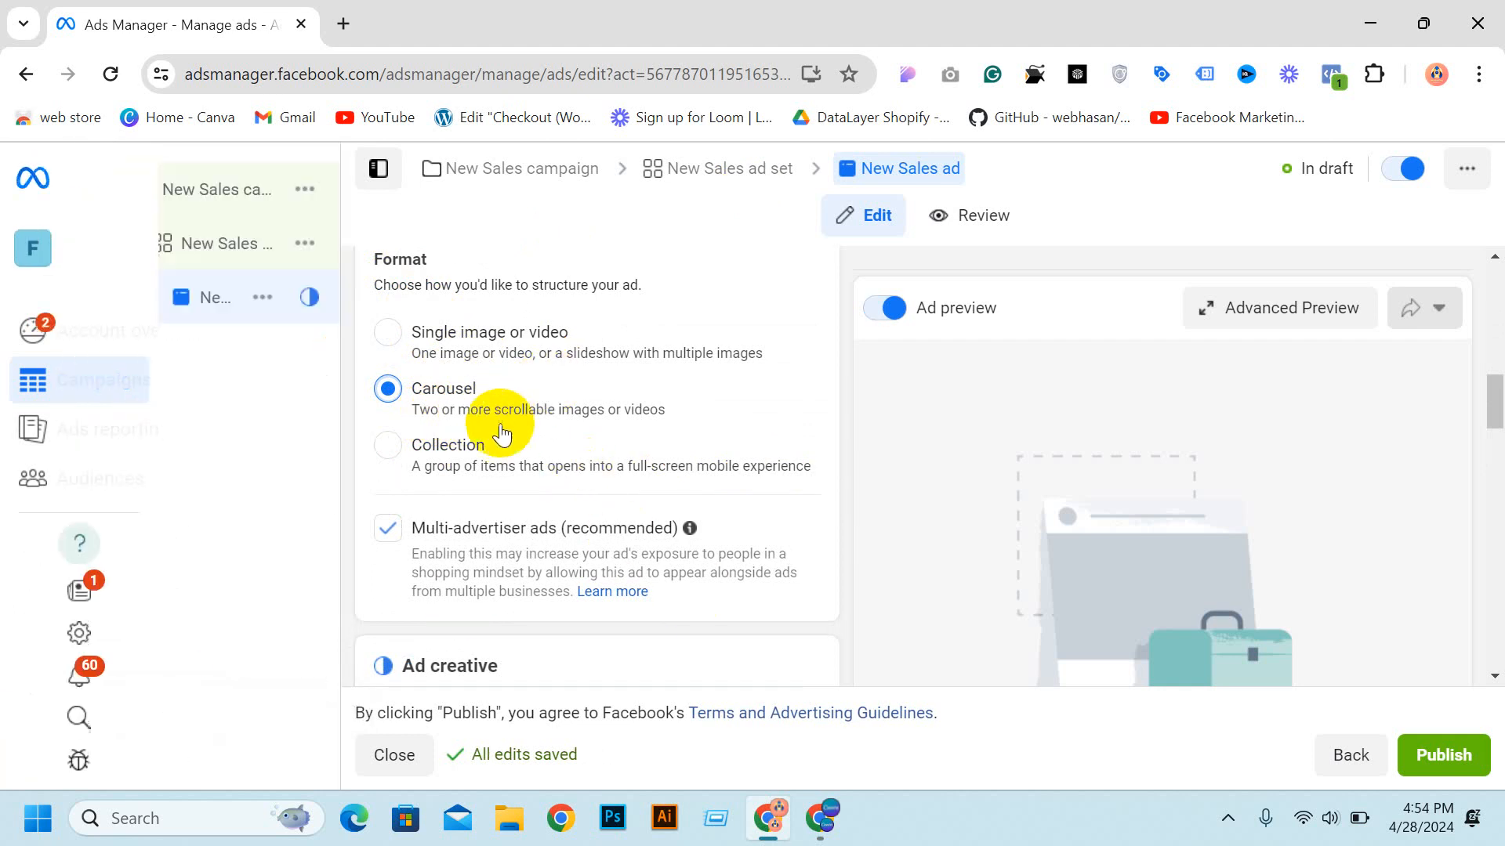
Step: Start adding image cards to the carousel in the ad creative so the media library opens
scroll(447, 380, "down", 8)
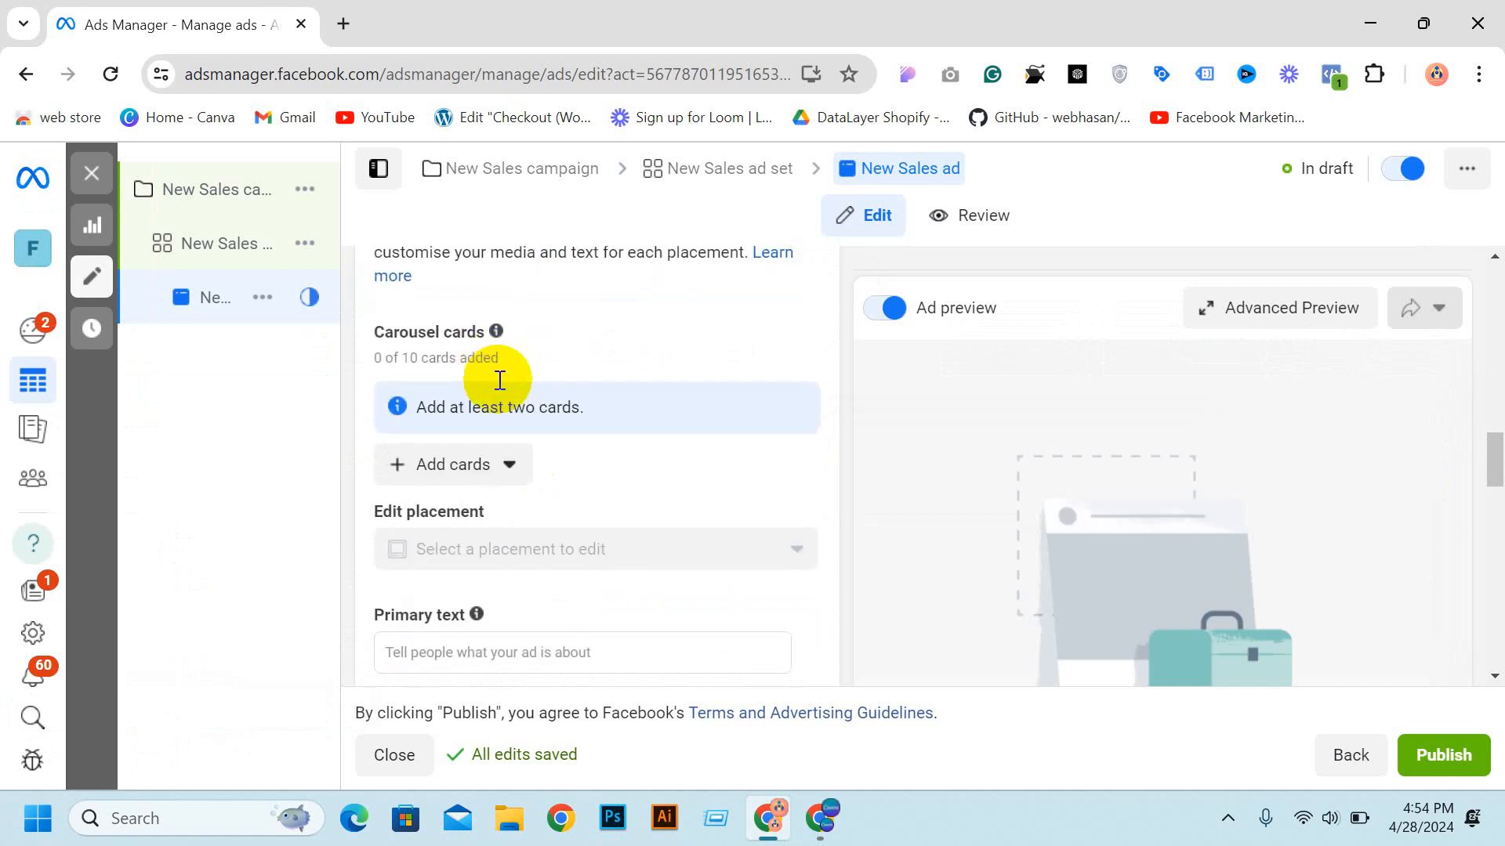
left_click(480, 468)
left_click(486, 526)
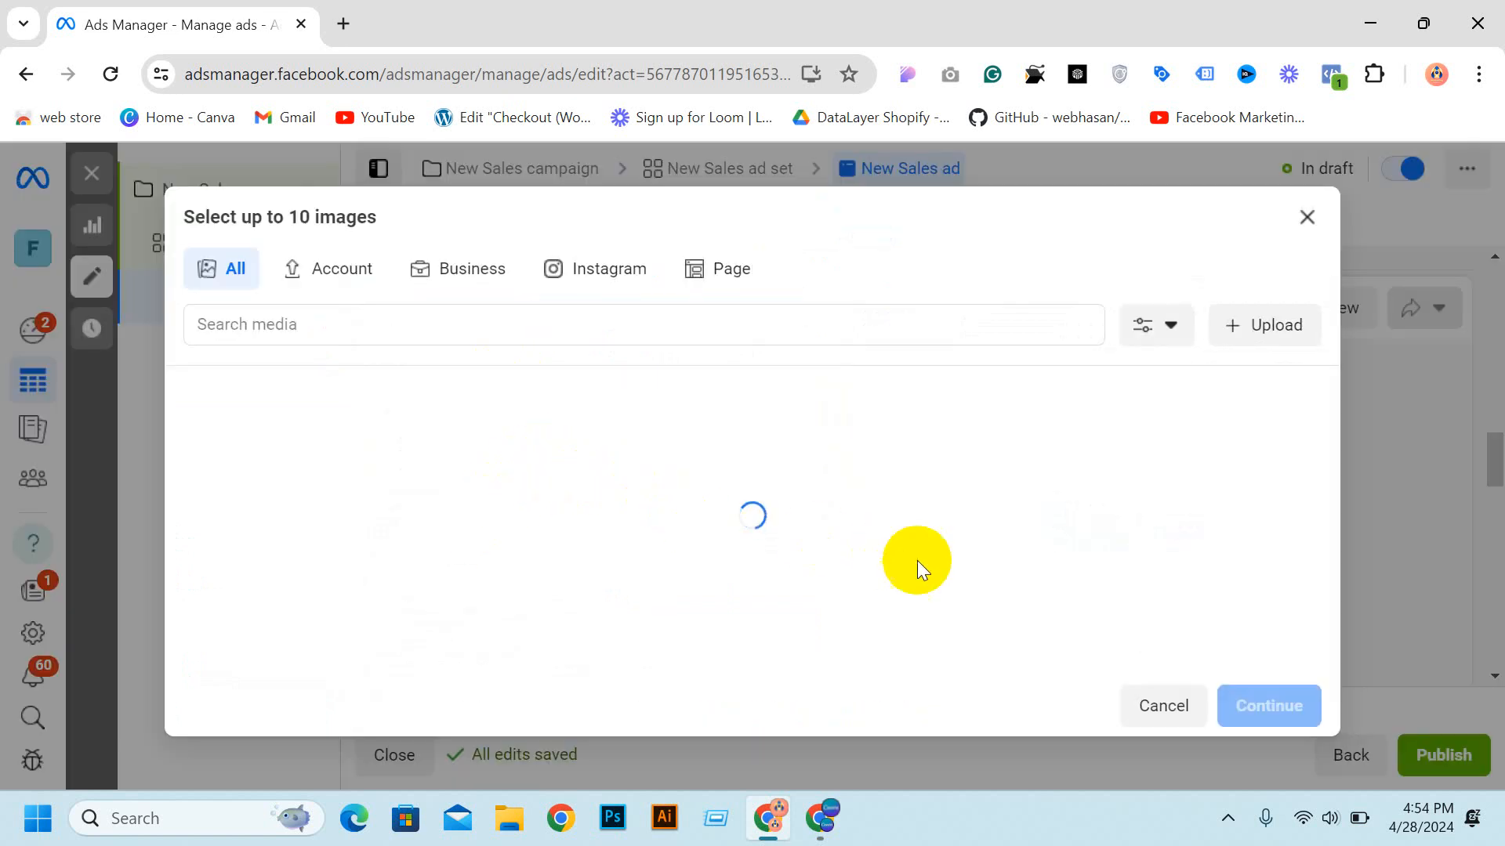
Step: Load bdshop.com in a new browser tab
left_click(345, 24)
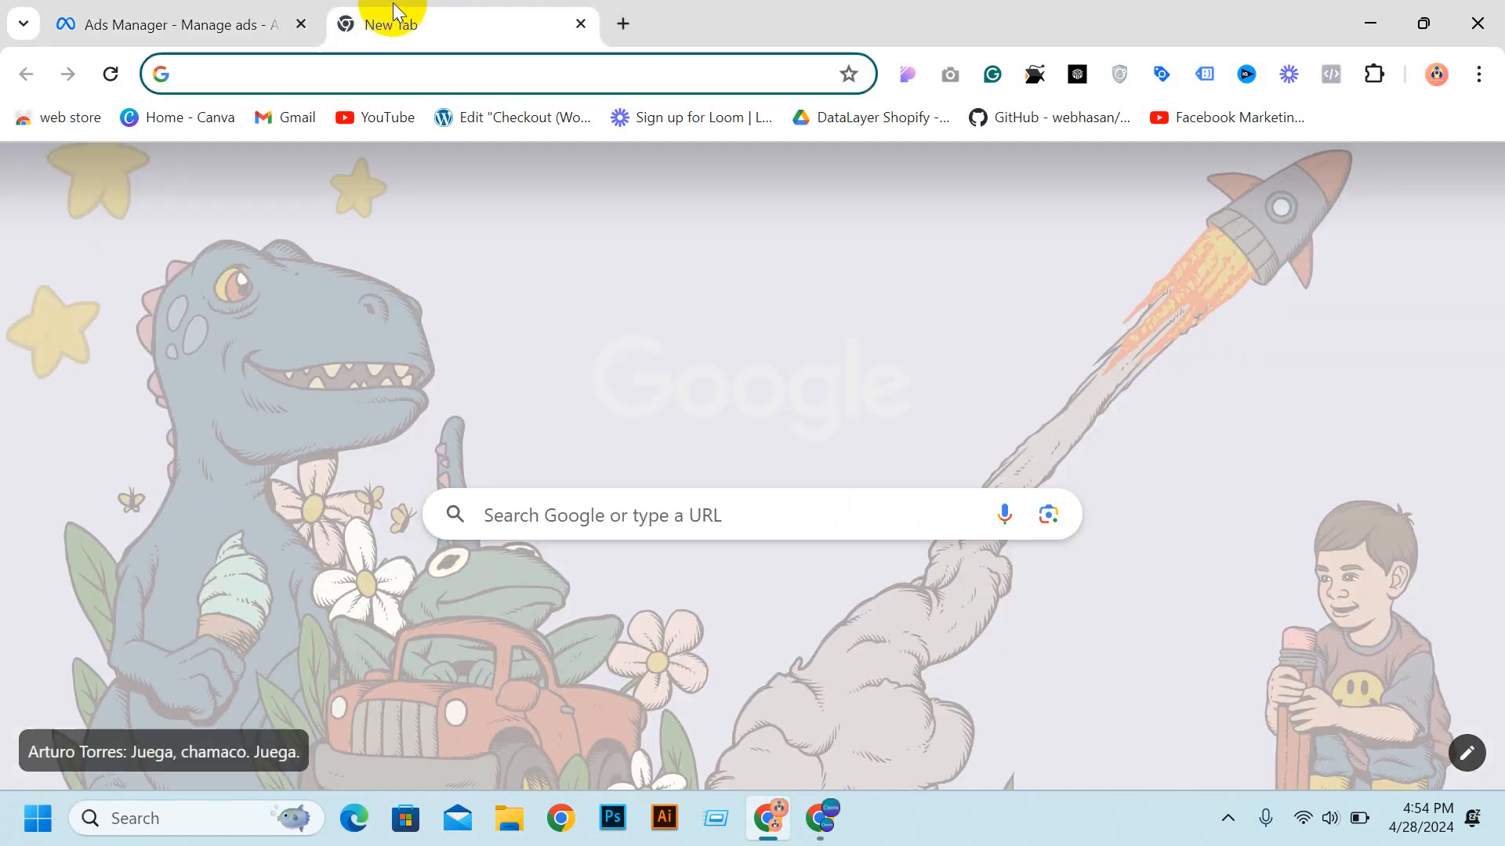
type("dr")
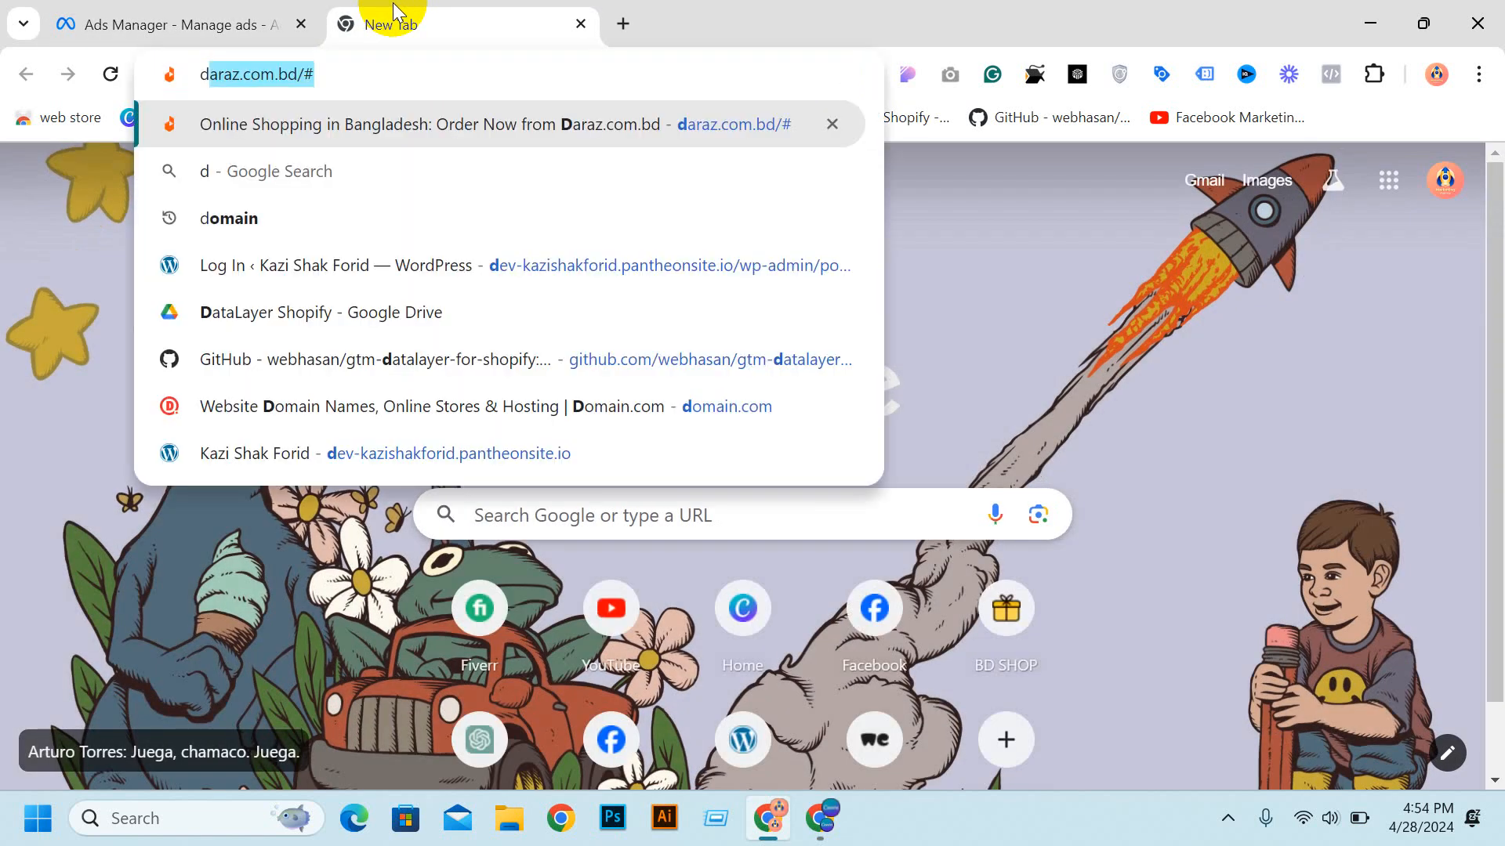
key("BackSpace")
key("BackSpace")
key("BackSpace")
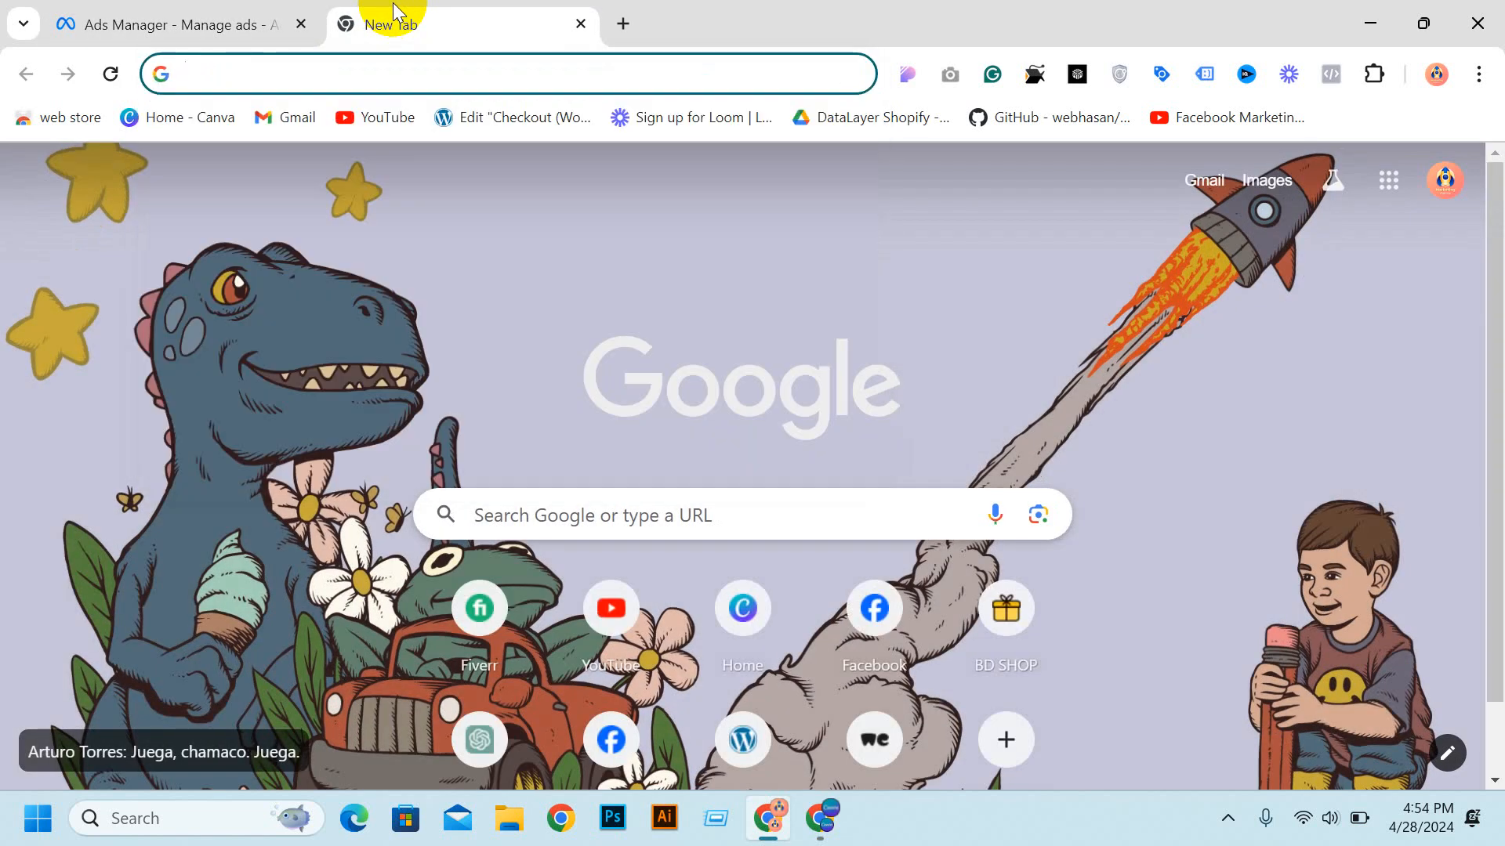
type("bd")
key("Return")
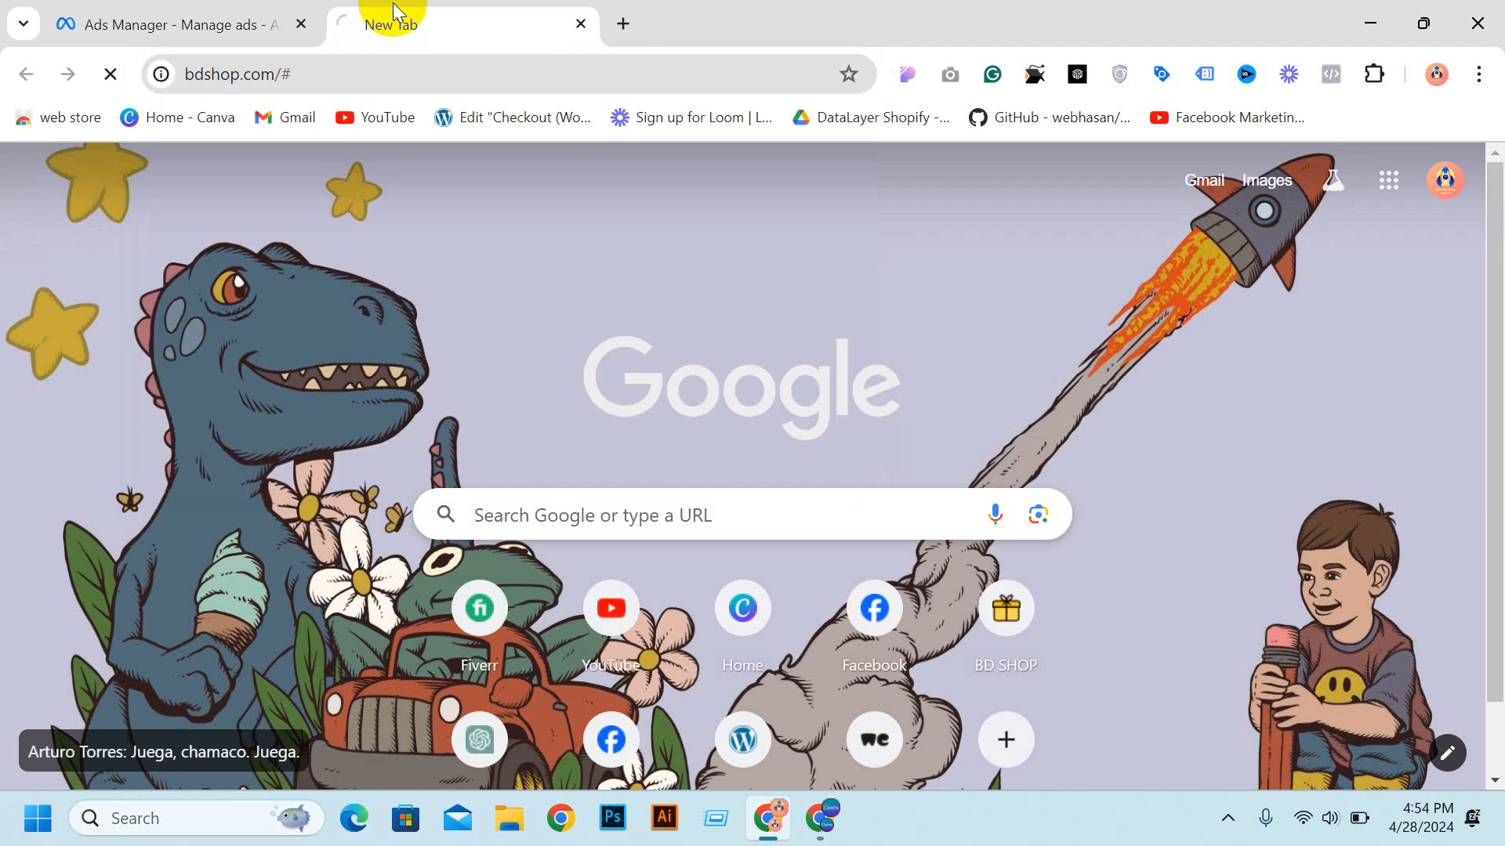
Step: Browse BDSHOP's home page and department categories, and open the Power Bank category under Mobile Accessories
scroll(689, 503, "down", 20)
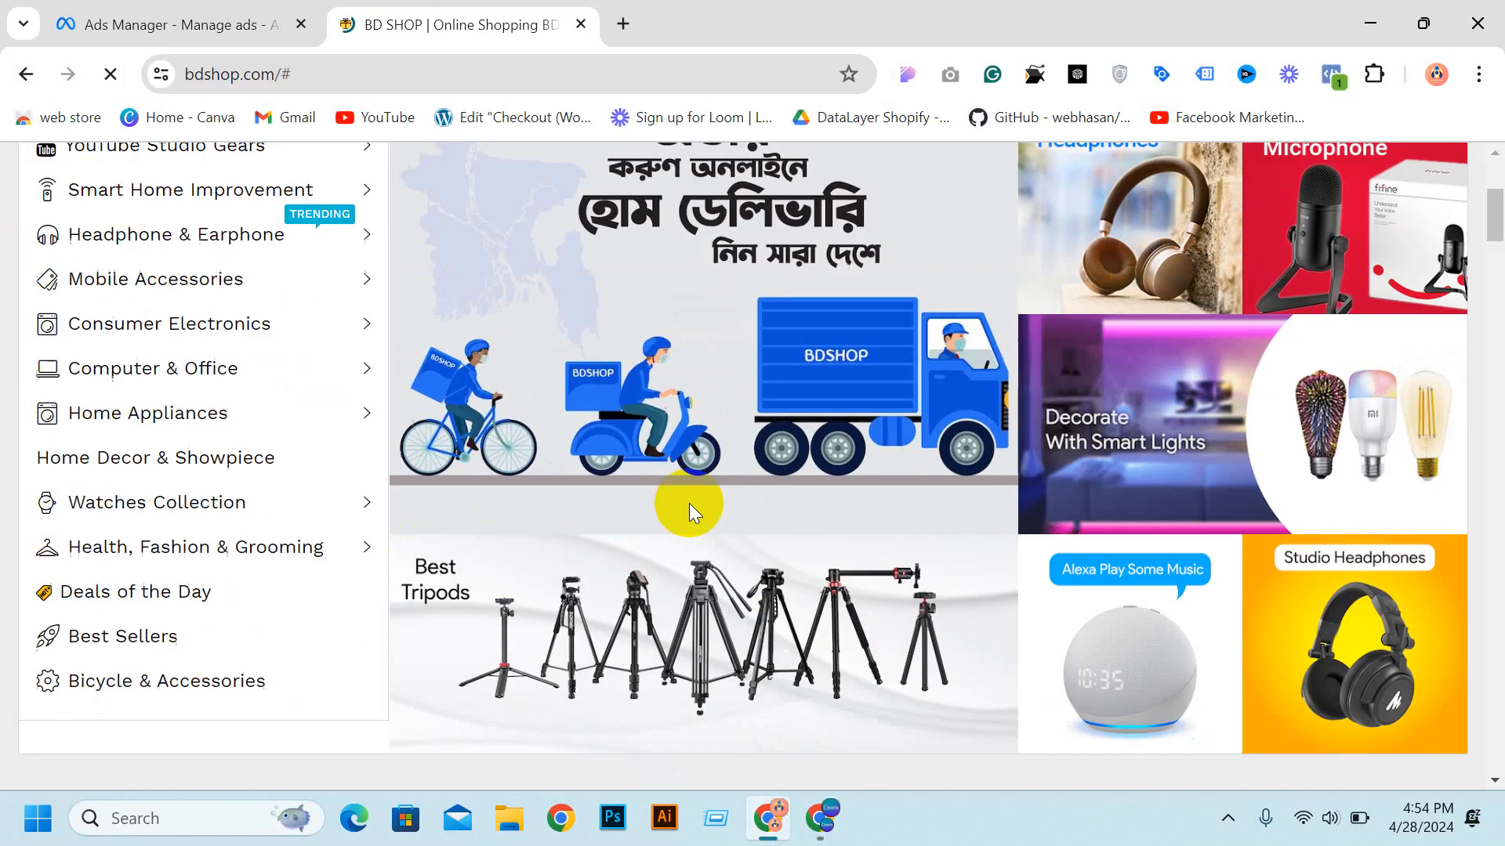
scroll(1304, 553, "down", 20)
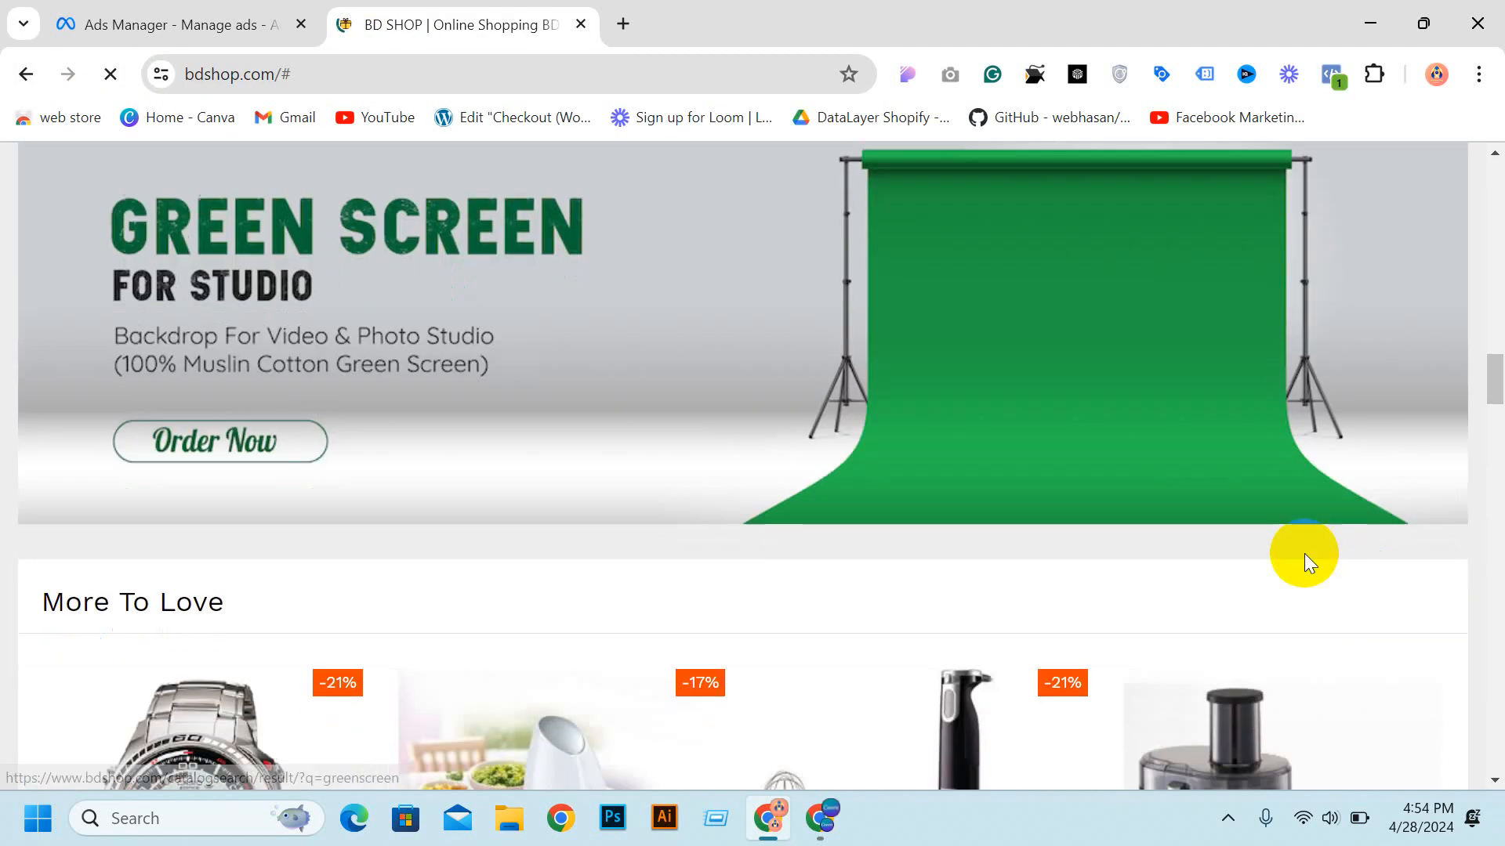
scroll(1135, 420, "up", 8)
scroll(416, 245, "up", 15)
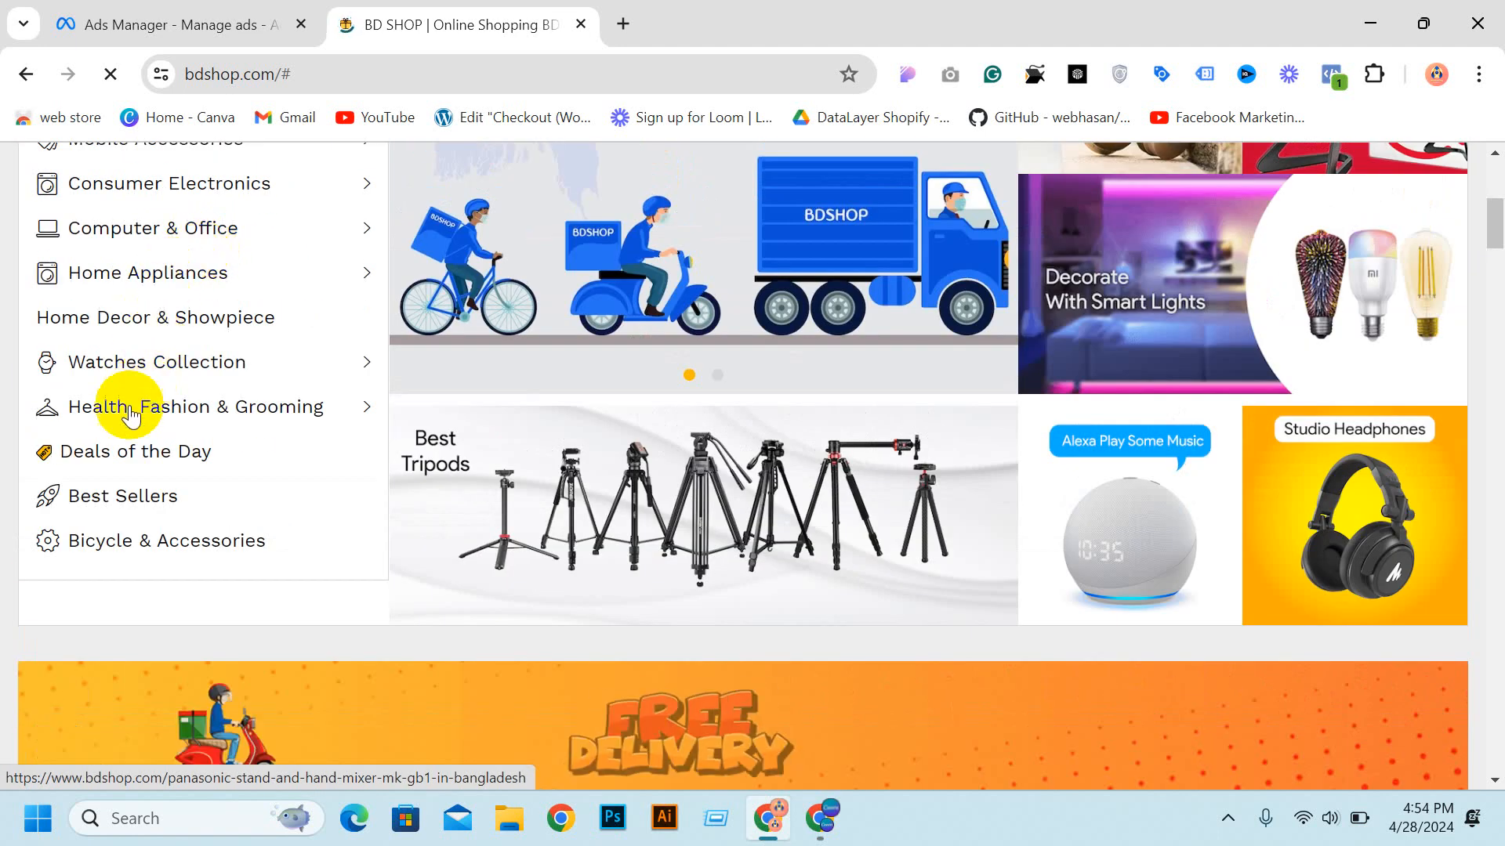
scroll(75, 515, "up", 3)
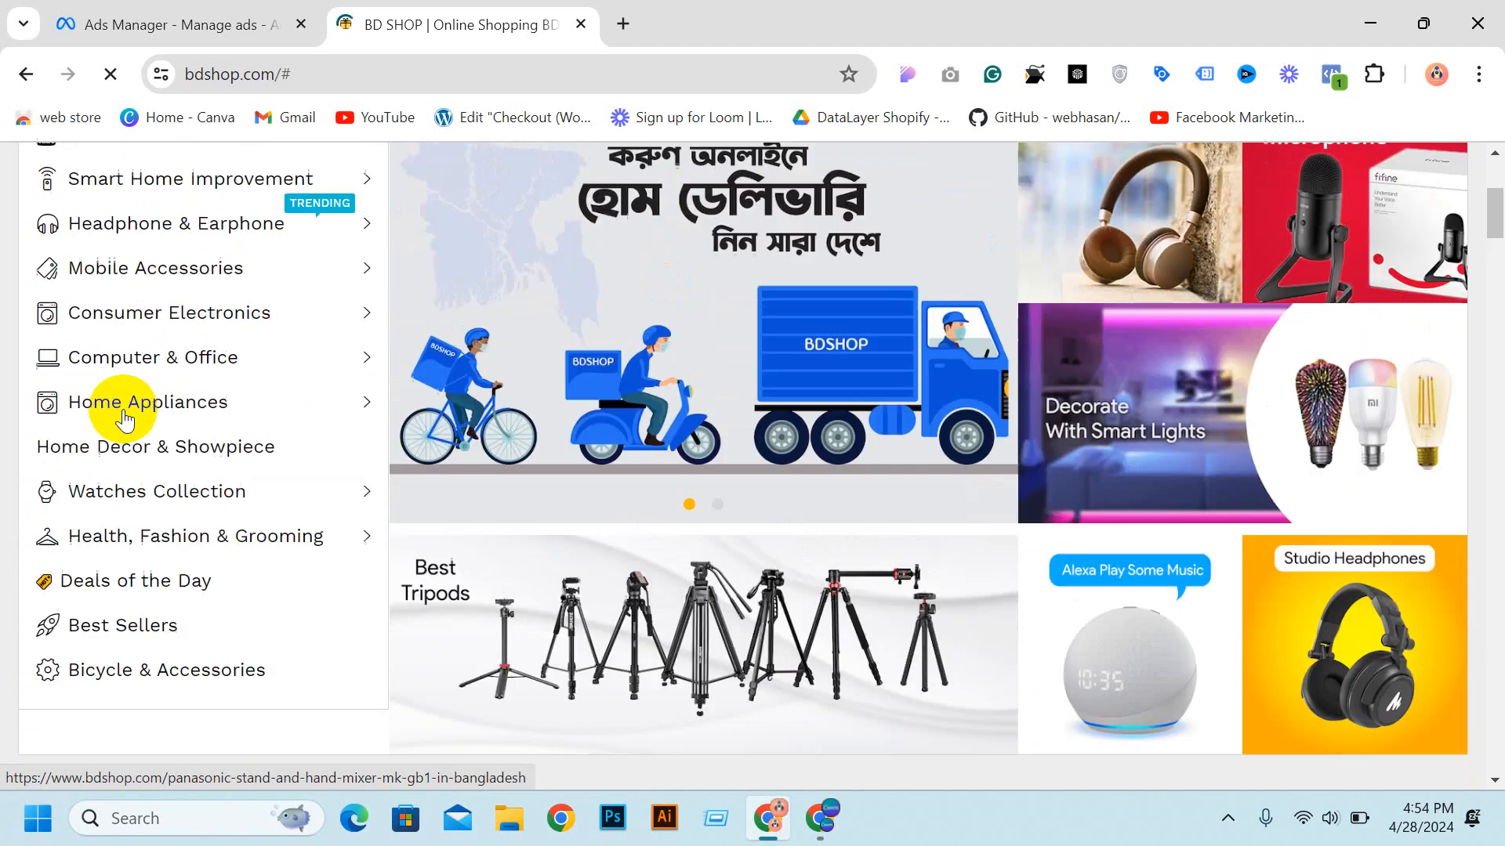
mouse_move(125, 239)
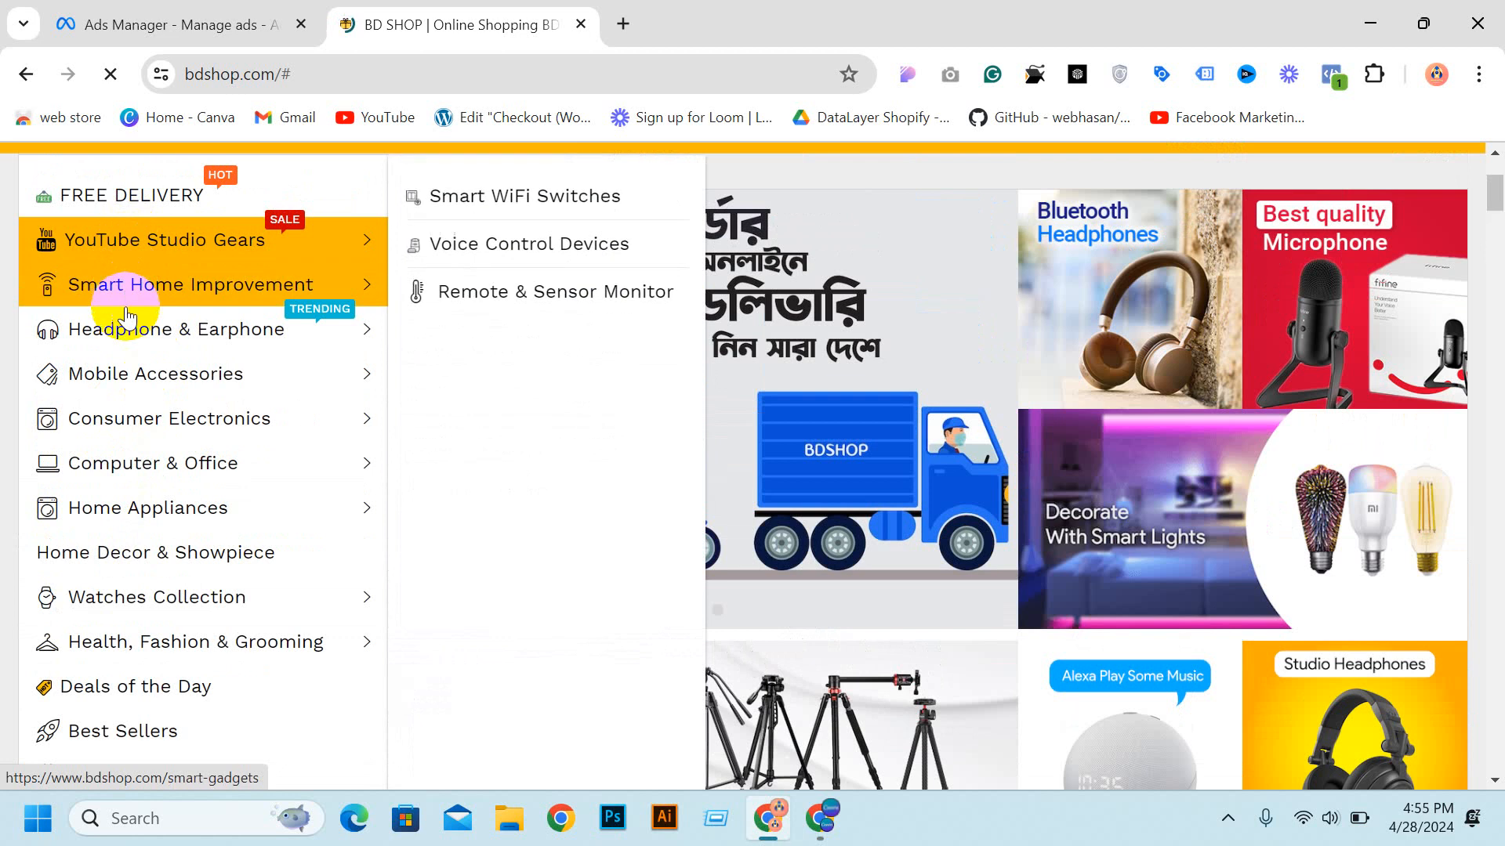
mouse_move(110, 427)
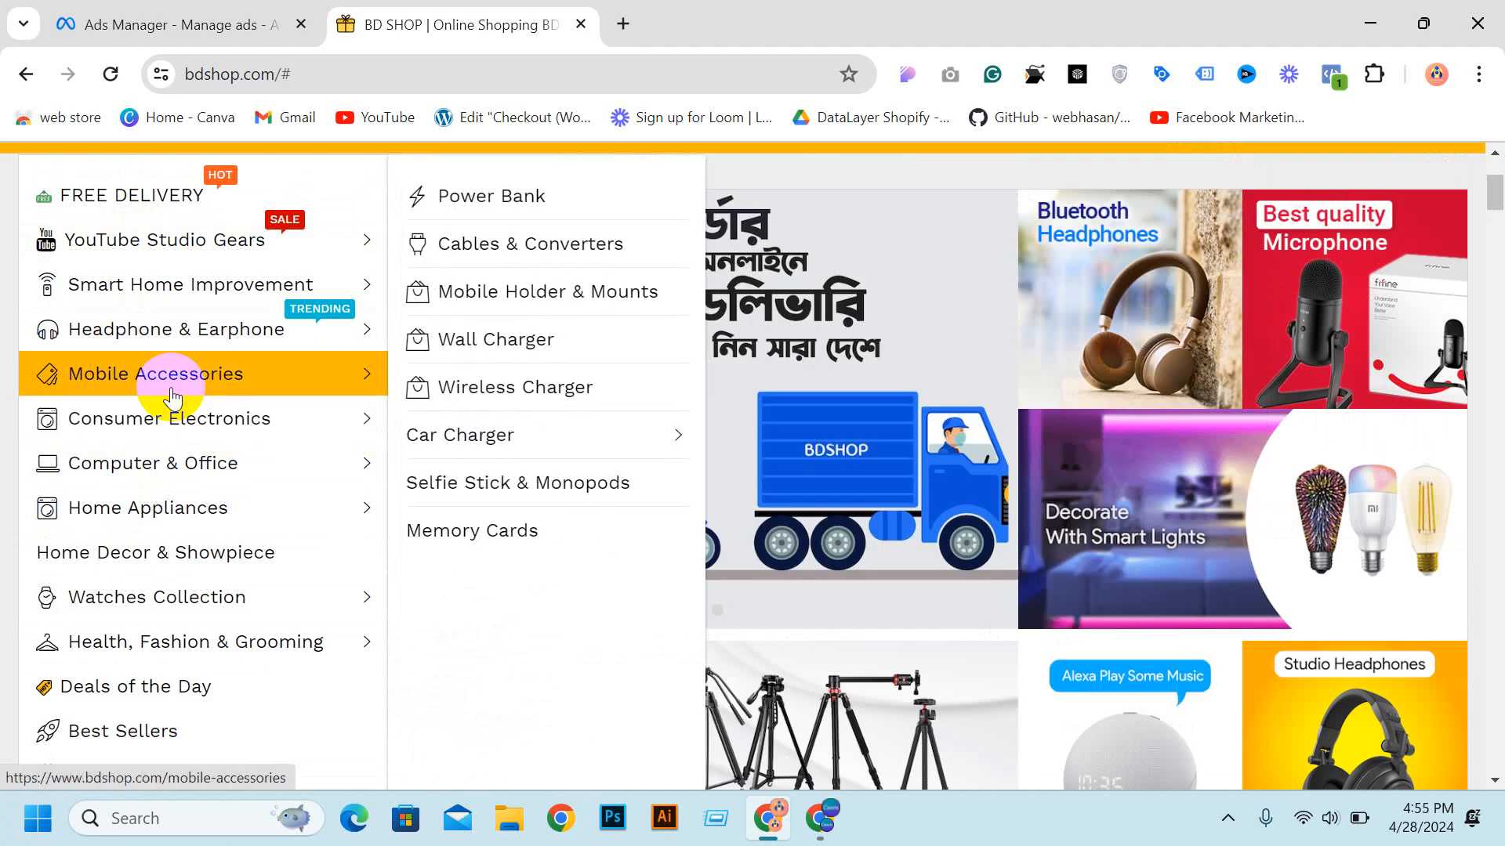
mouse_move(303, 333)
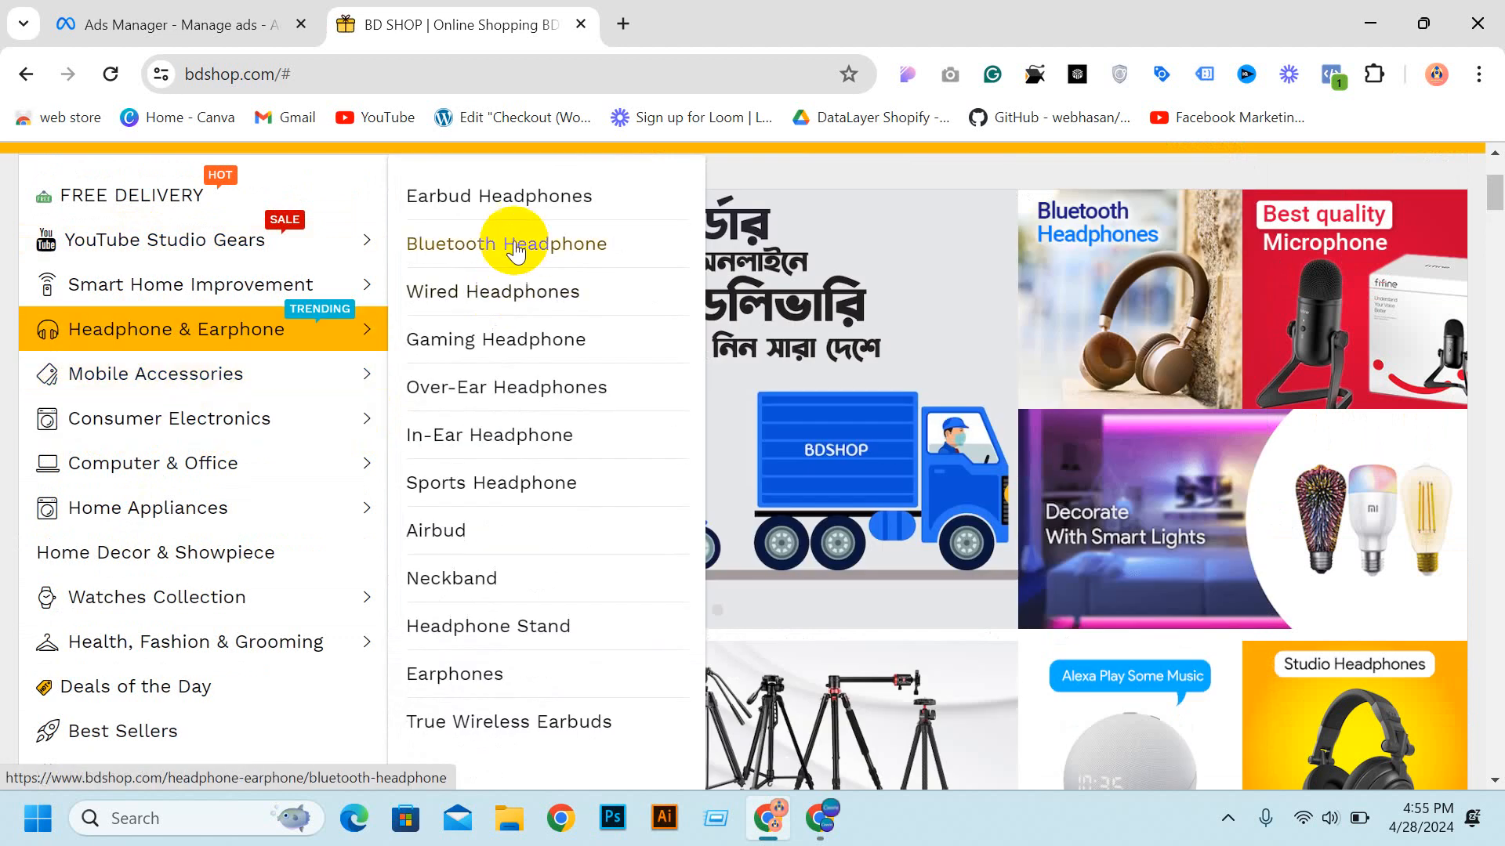
mouse_move(286, 376)
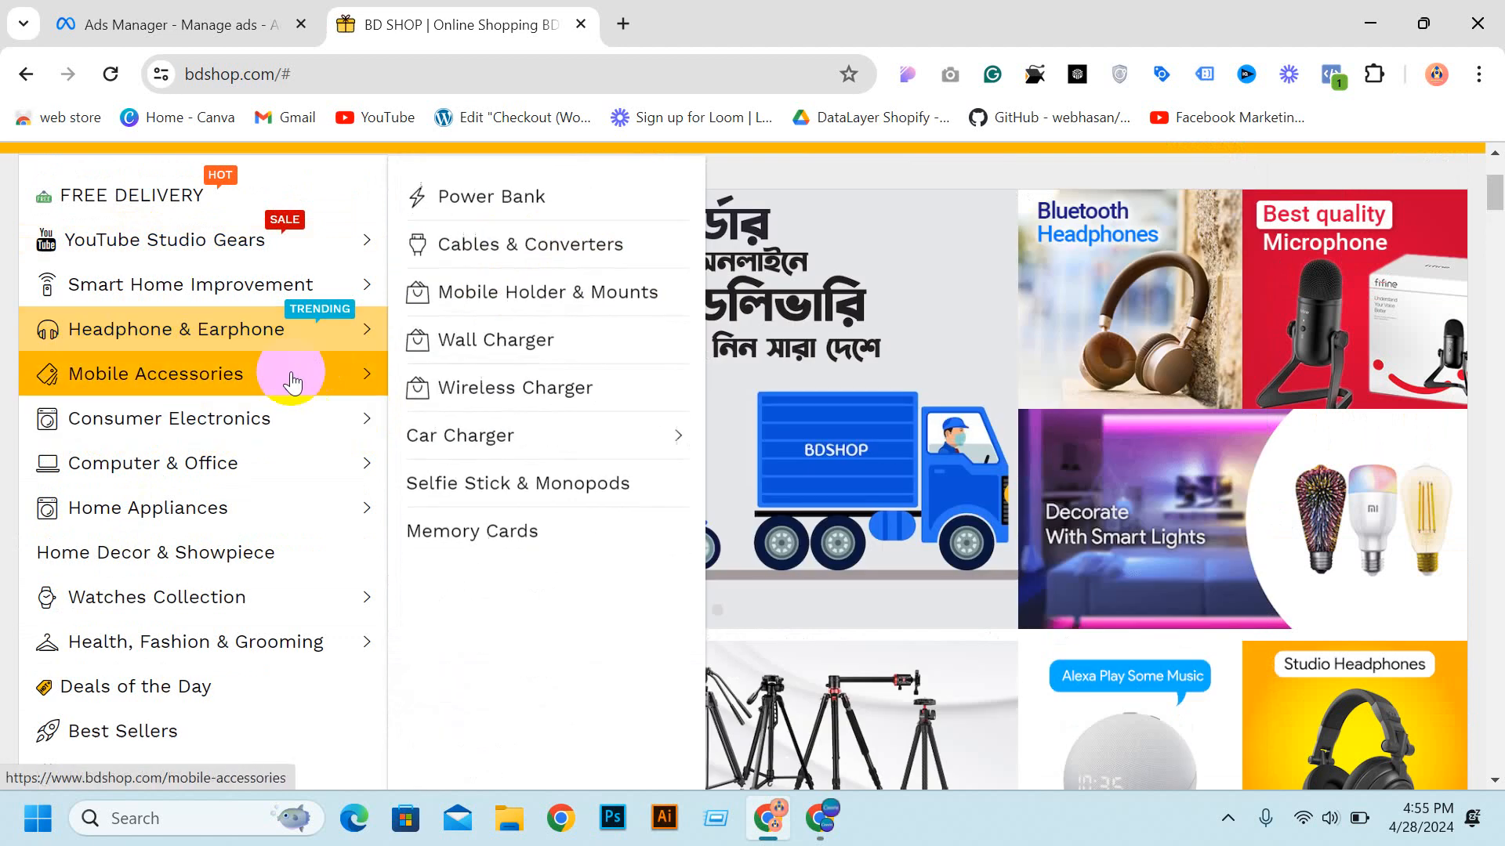
left_click(487, 210)
Step: Open the Energizer UE4005, HAVIT H584, Energizer UE10025QC and Energizer UE5003C power banks in separate background tabs, keeping the category listing open
scroll(721, 286, "down", 5)
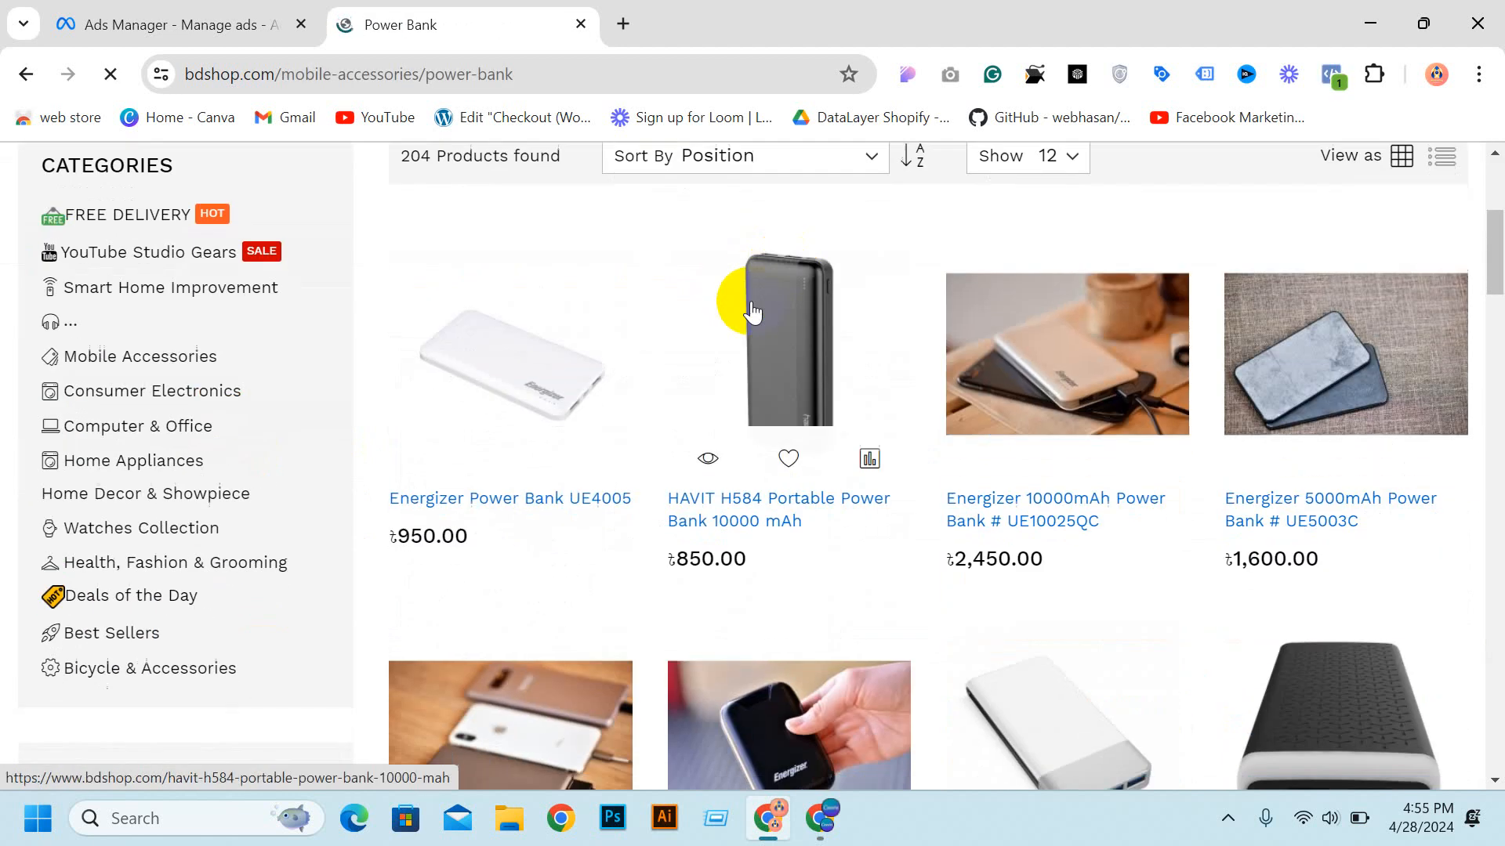
middle_click(495, 267)
middle_click(717, 243)
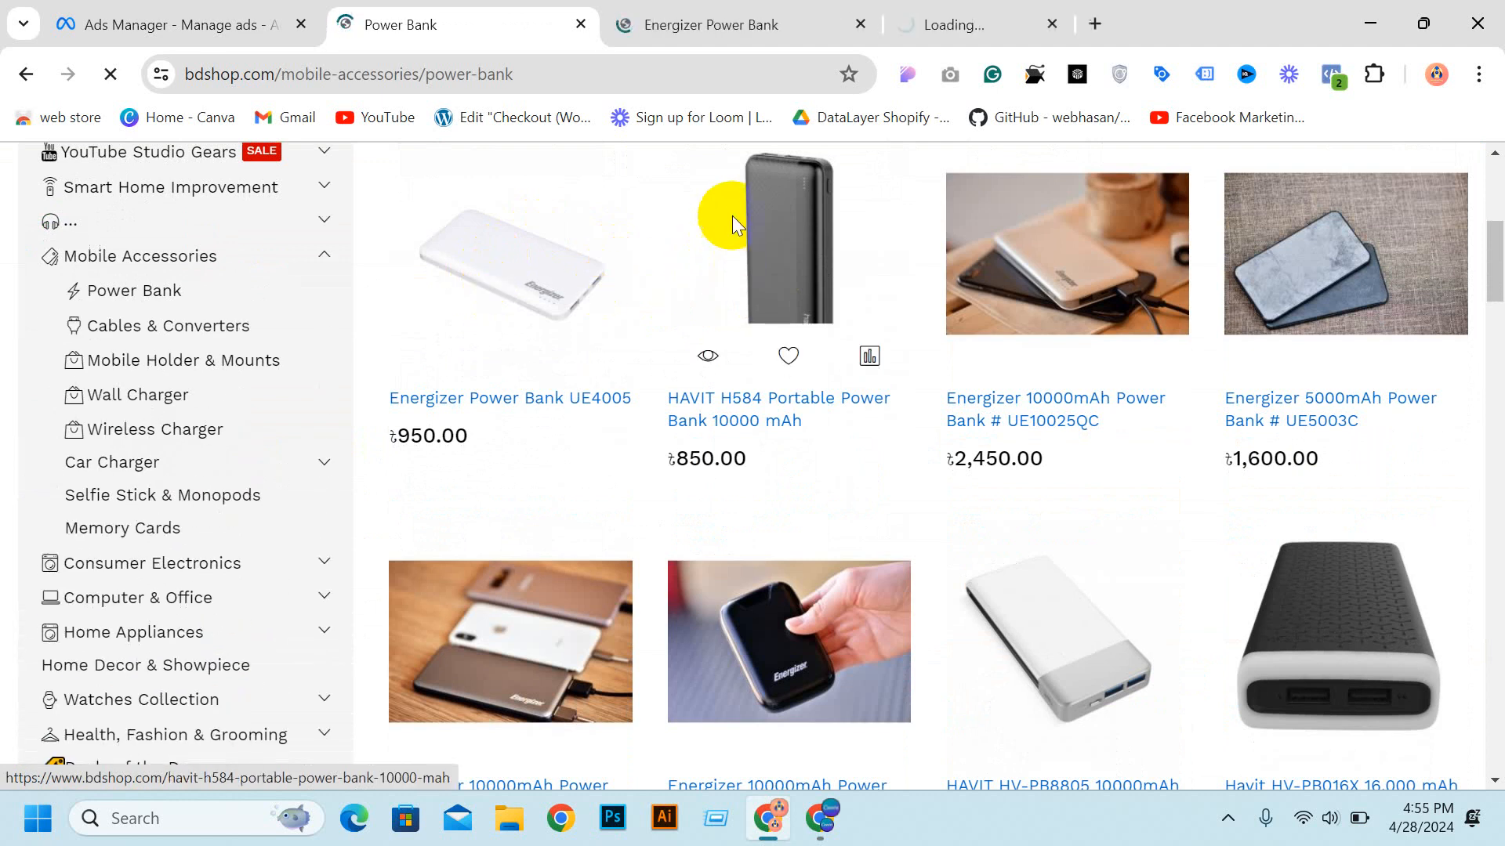
left_click(1012, 189)
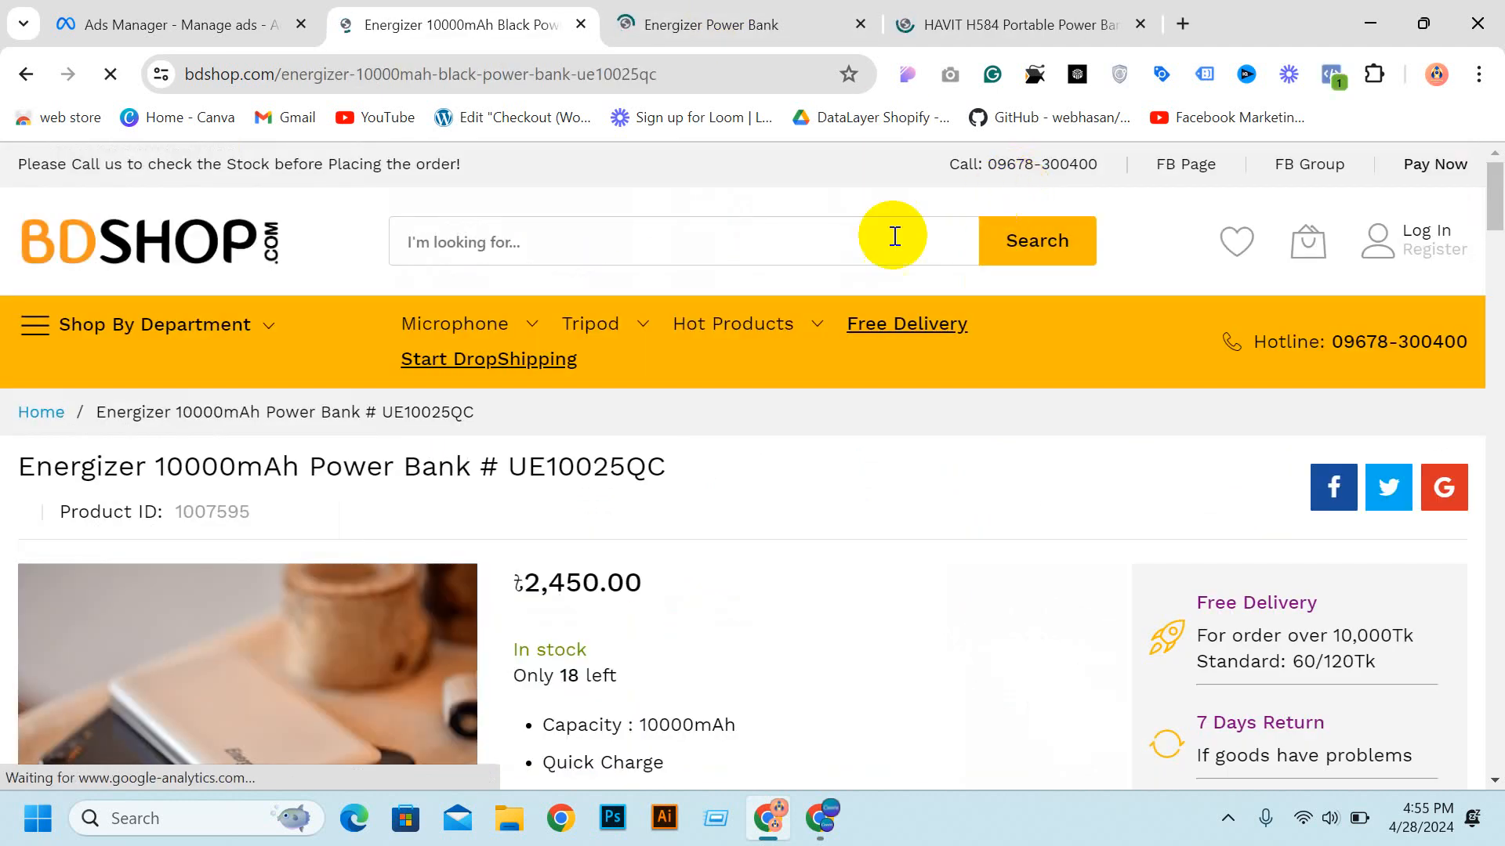
left_click(17, 73)
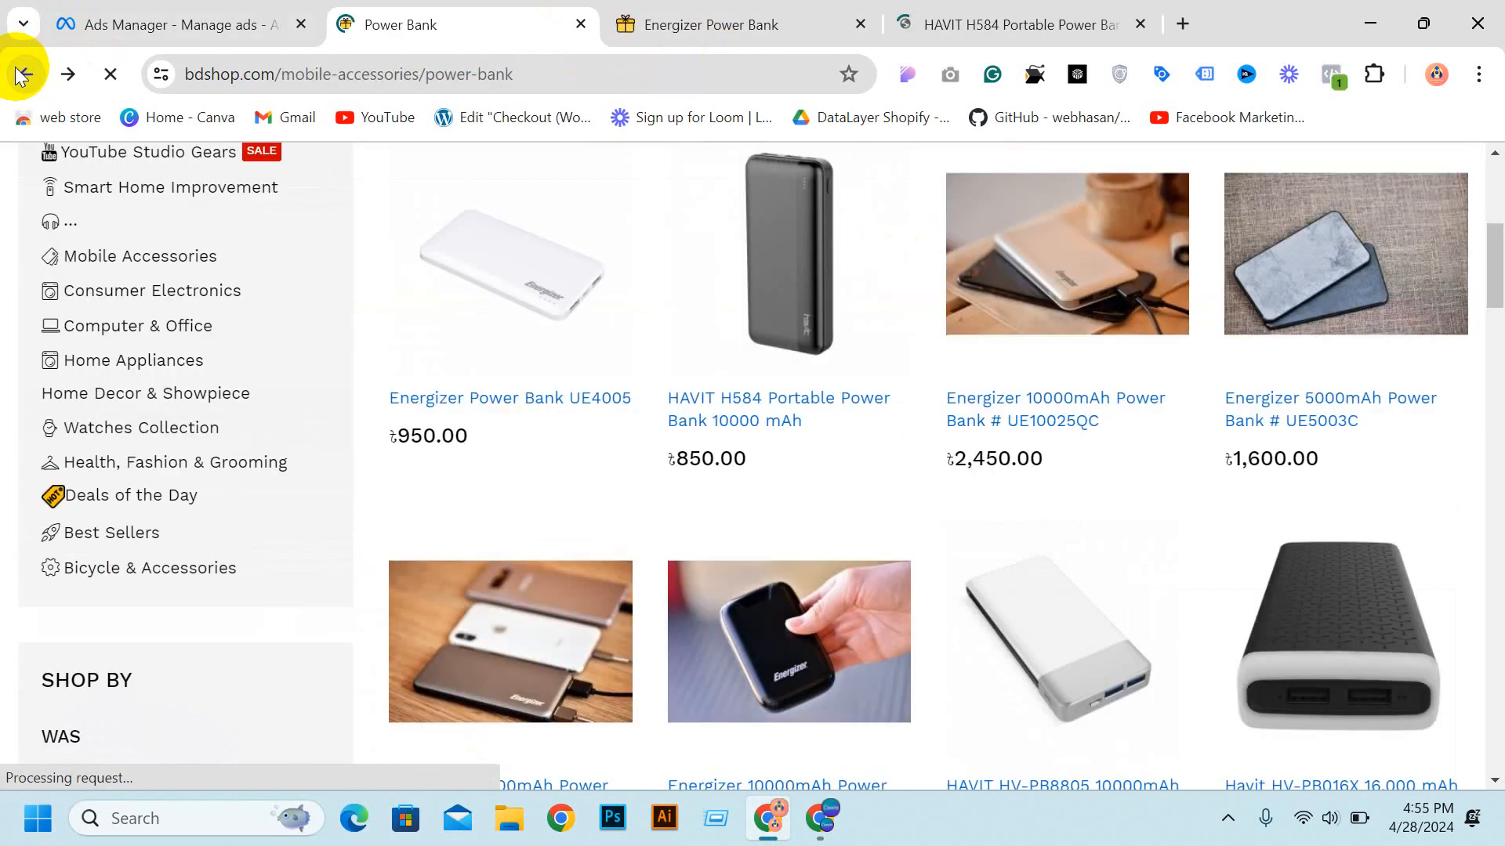
middle_click(1024, 235)
middle_click(1281, 251)
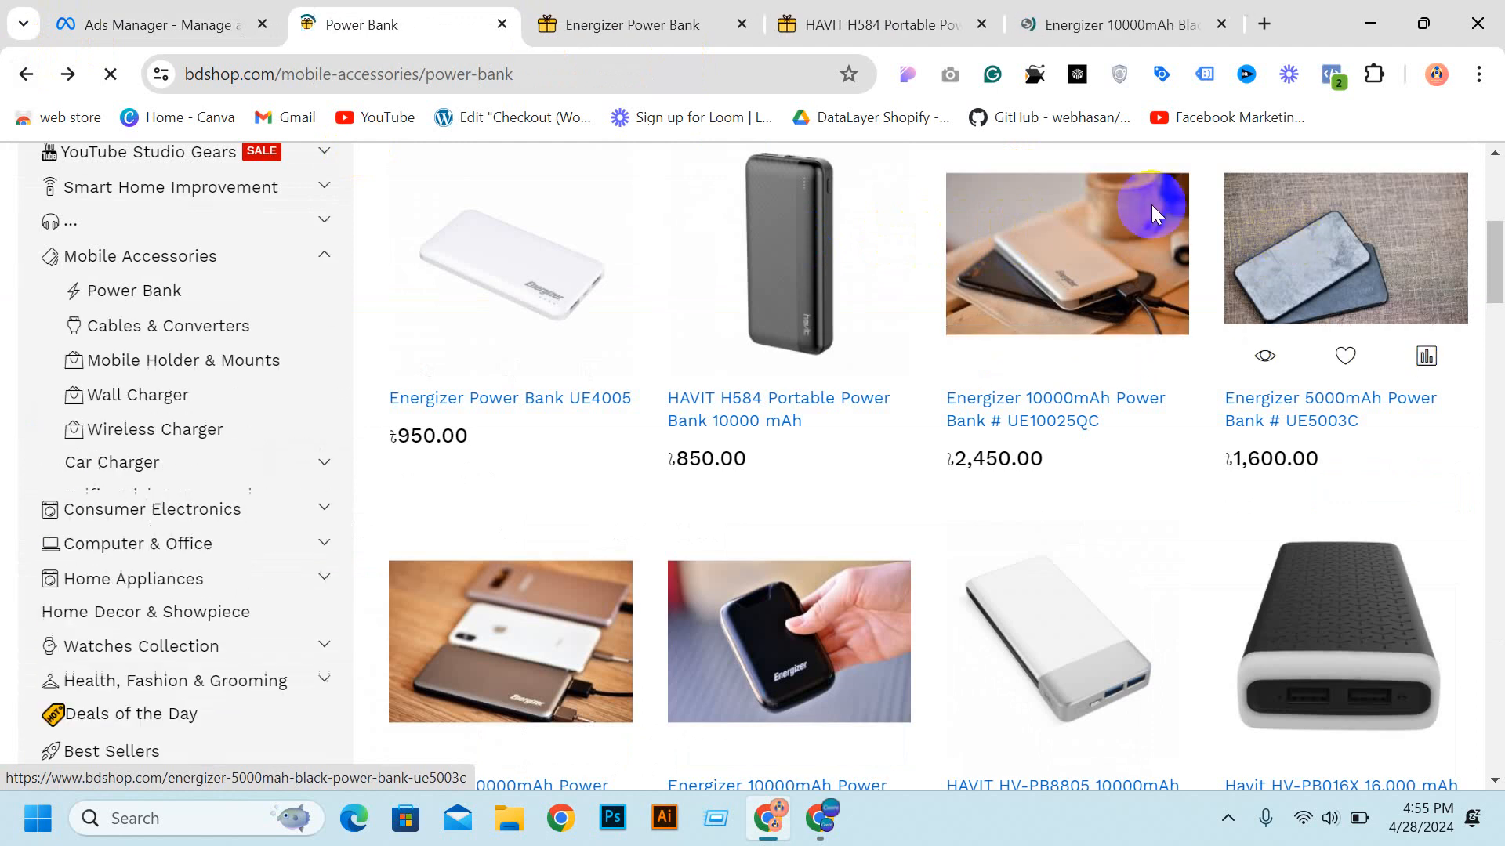
Step: Examine the Energizer Power Bank UE4005 product page, glance at the HAVIT H584 page, and highlight the UE4005 product title
left_click(482, 12)
scroll(658, 370, "down", 5)
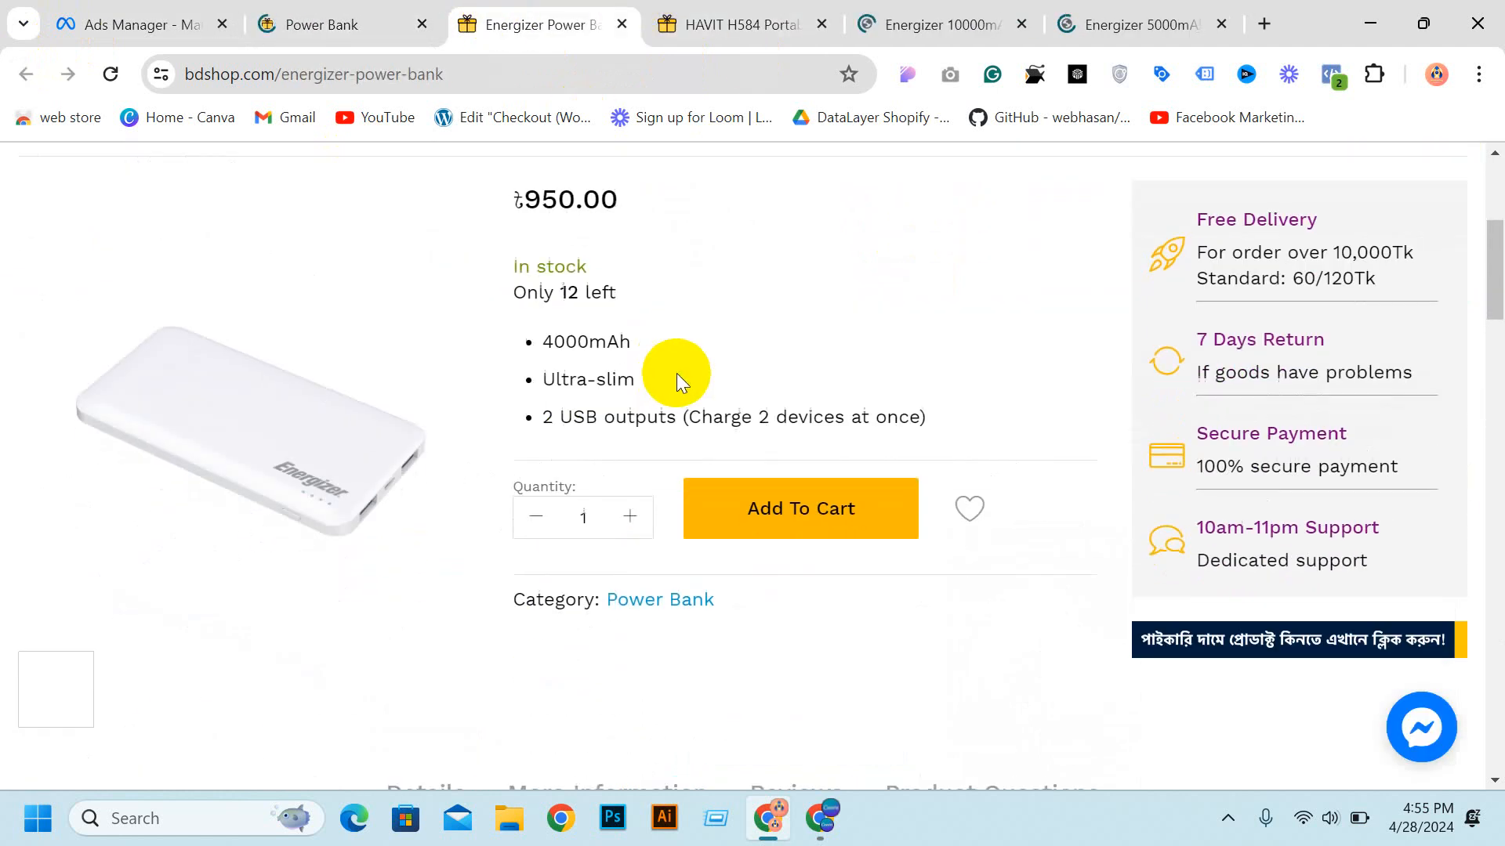
scroll(677, 374, "up", 5)
left_click(719, 24)
left_click(542, 19)
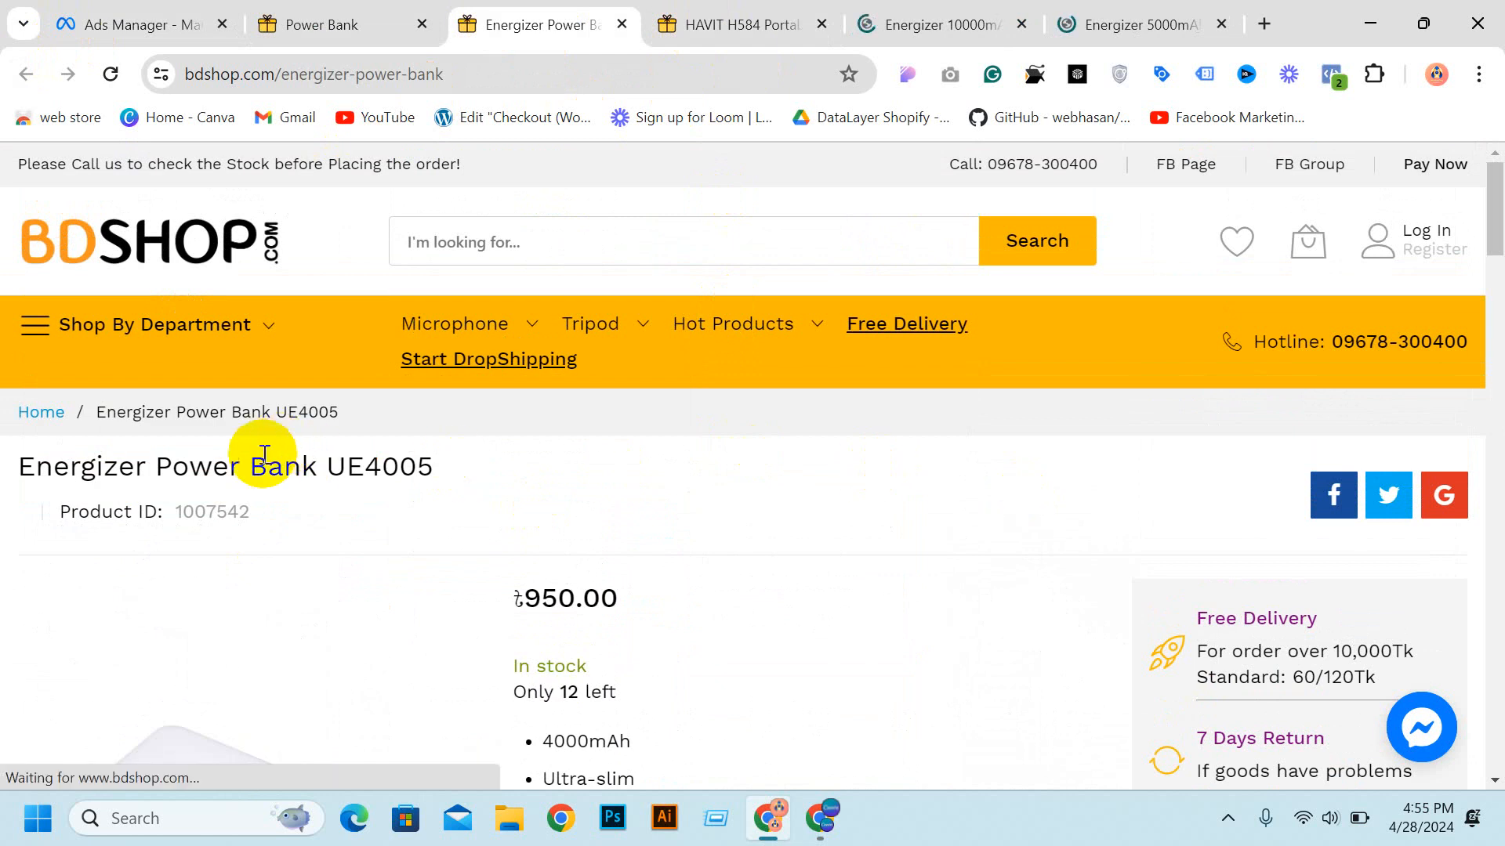
triple_click(261, 454)
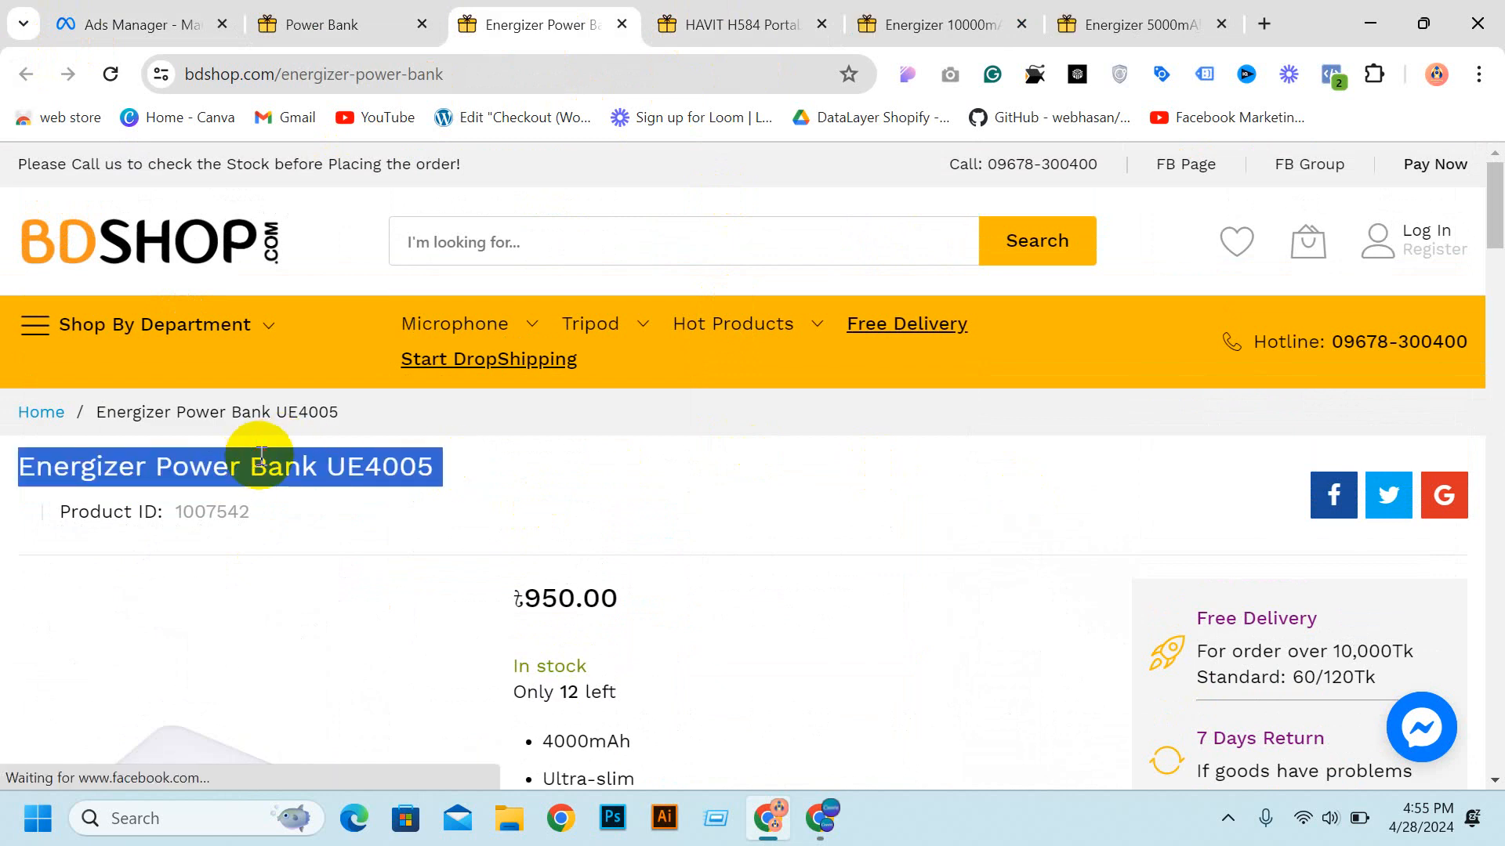
Step: Check the carousel image picker in Ads Manager and return to the BDSHOP Power Bank listing
left_click(88, 22)
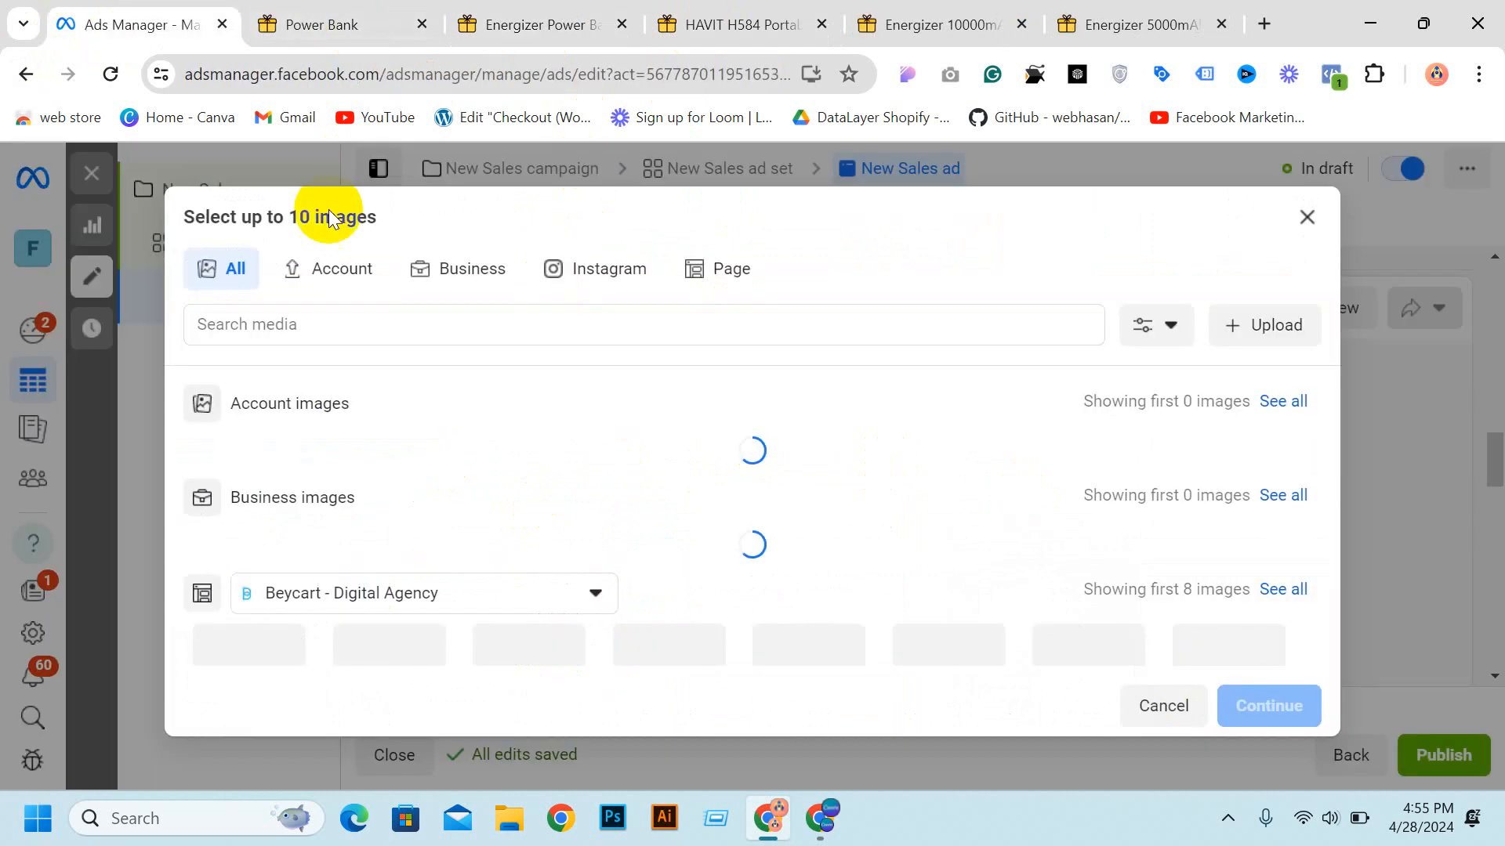
left_click(373, 23)
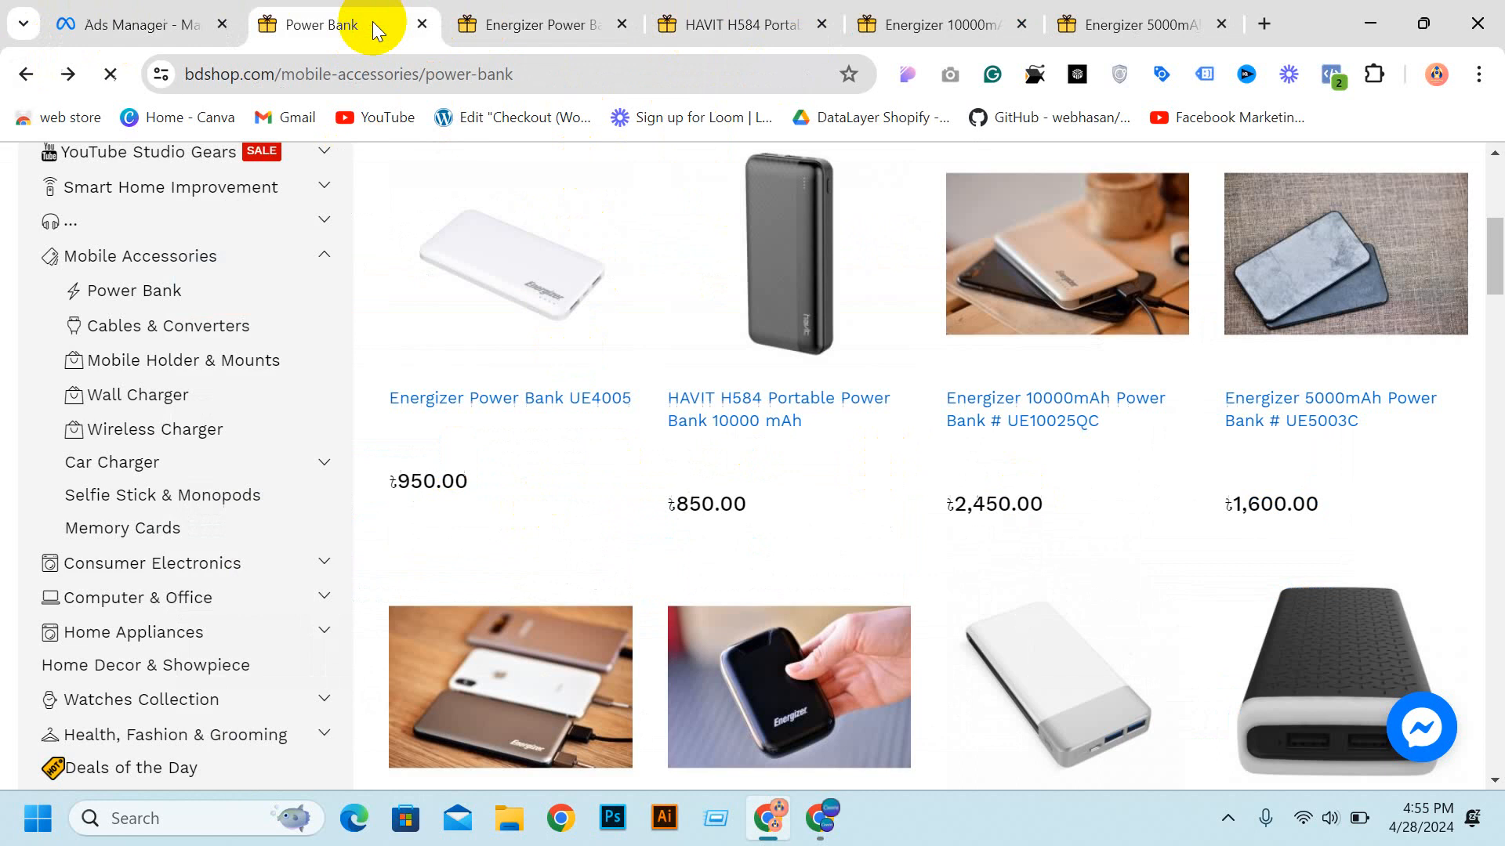
Step: Save the Energizer Power Bank UE4005 product image to the Downloads folder as energizer-power-bank-ue4005.png
left_click(496, 23)
scroll(383, 390, "down", 4)
scroll(334, 347, "down", 3)
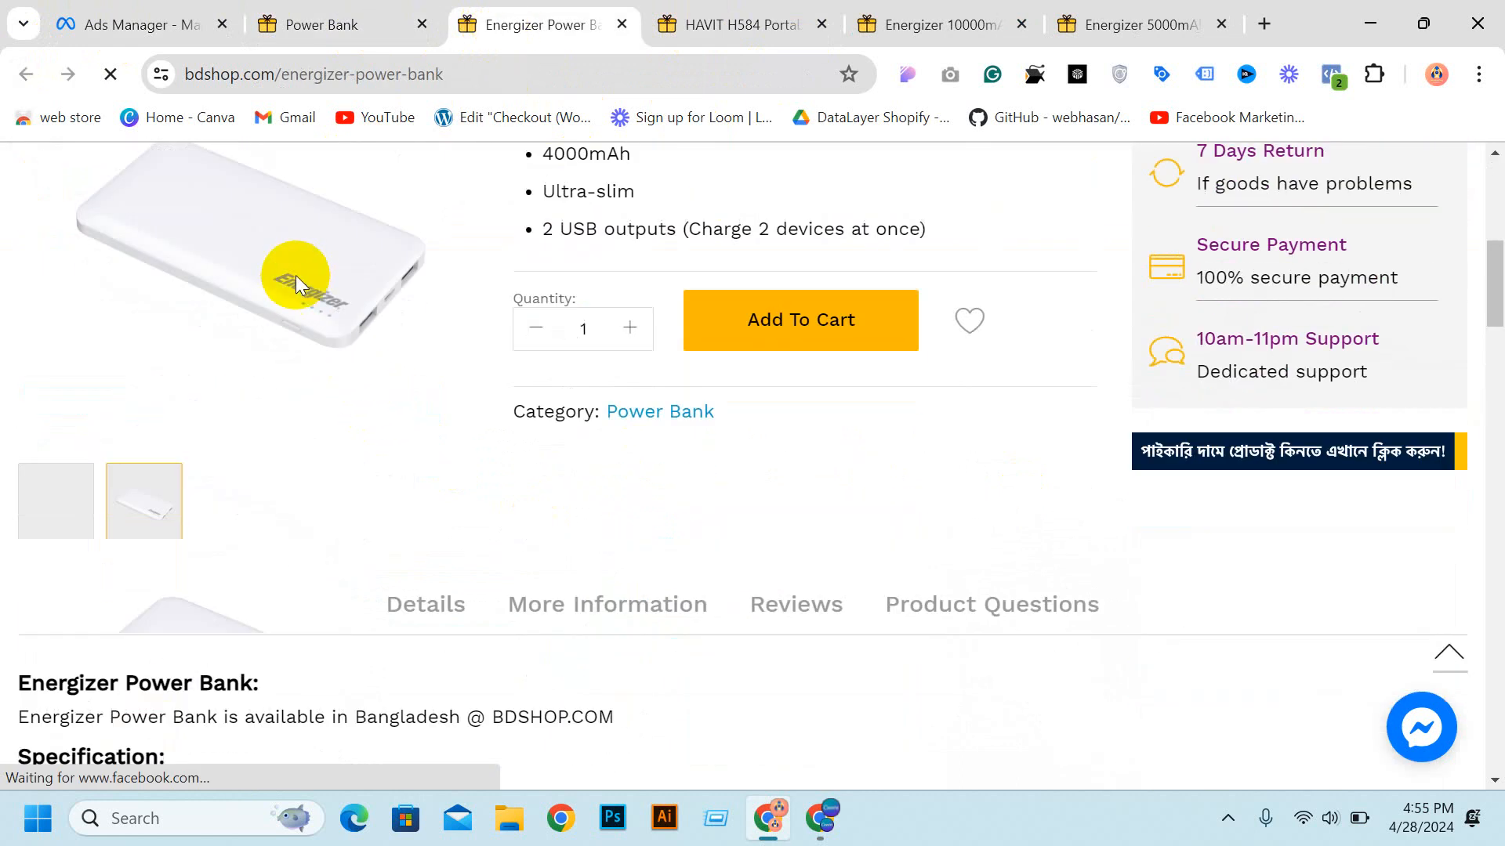
right_click(296, 265)
left_click(343, 308)
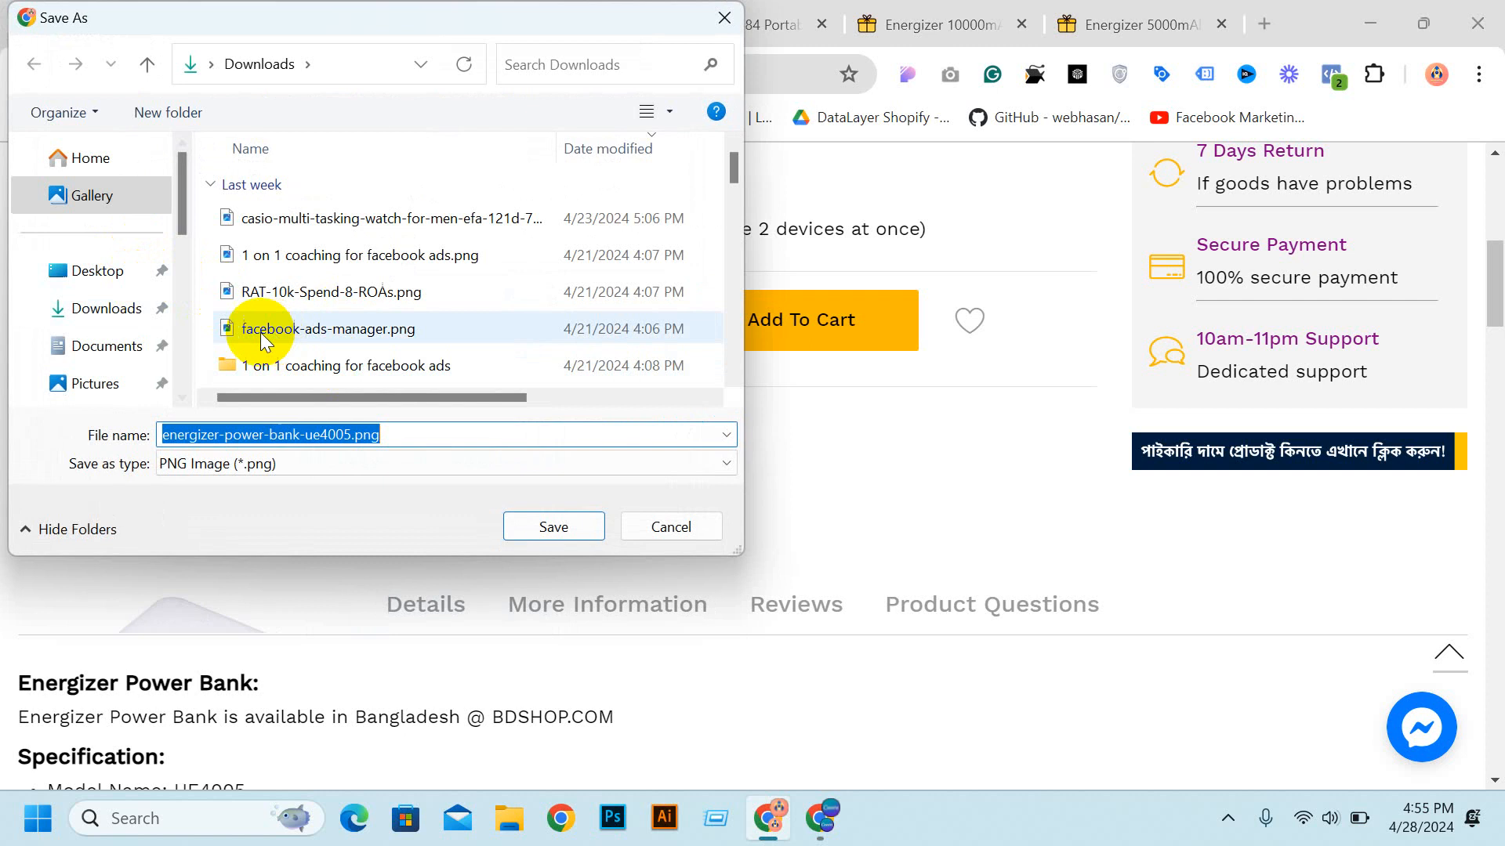
left_click(106, 309)
left_click(571, 527)
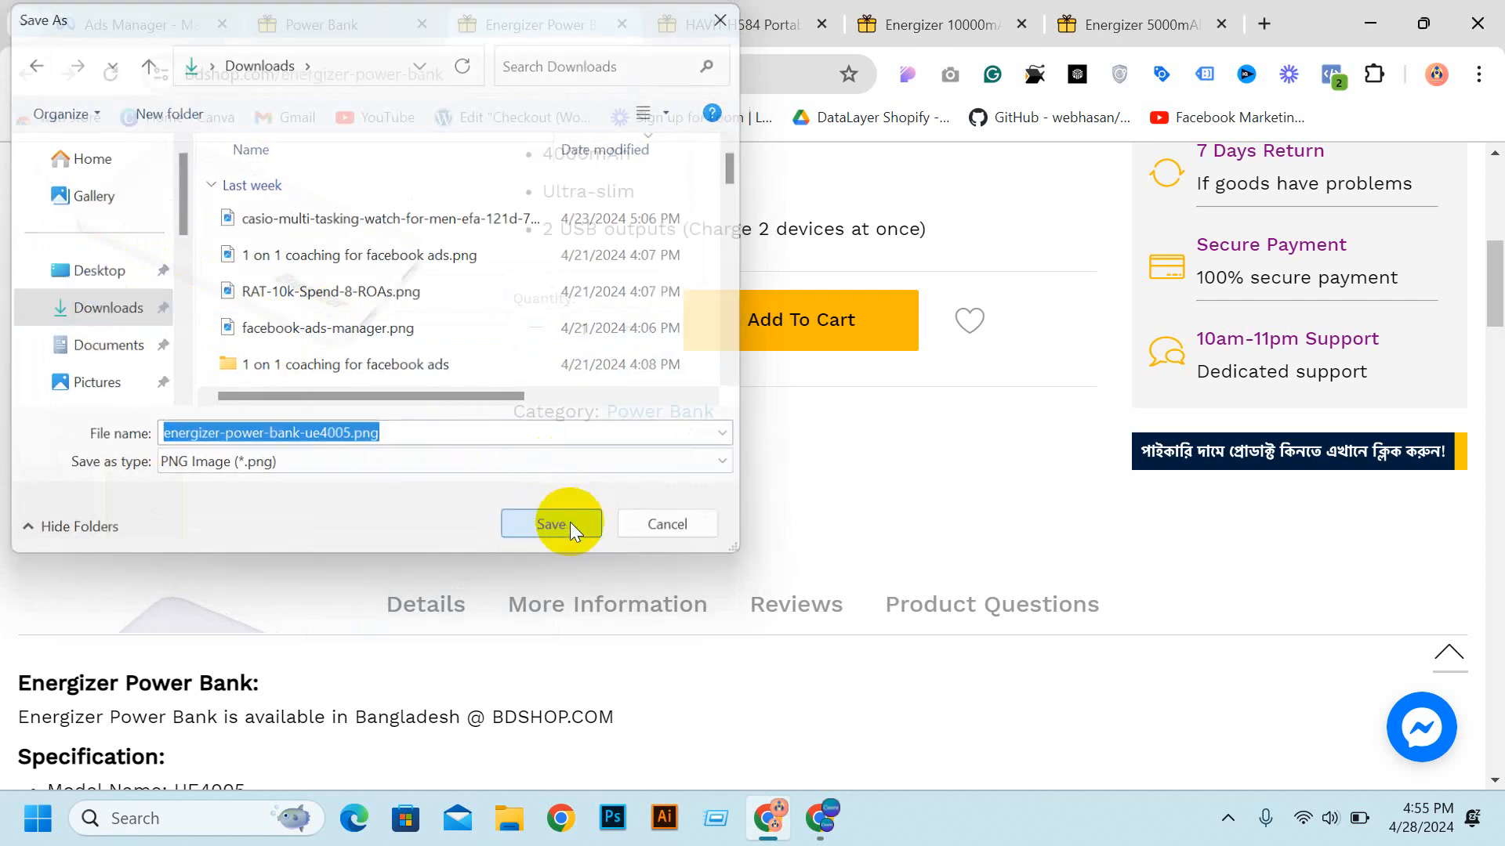
Step: Upload energizer-power-bank-ue4005.png from Downloads in Ads Manager and add it as the first carousel card
left_click(98, 22)
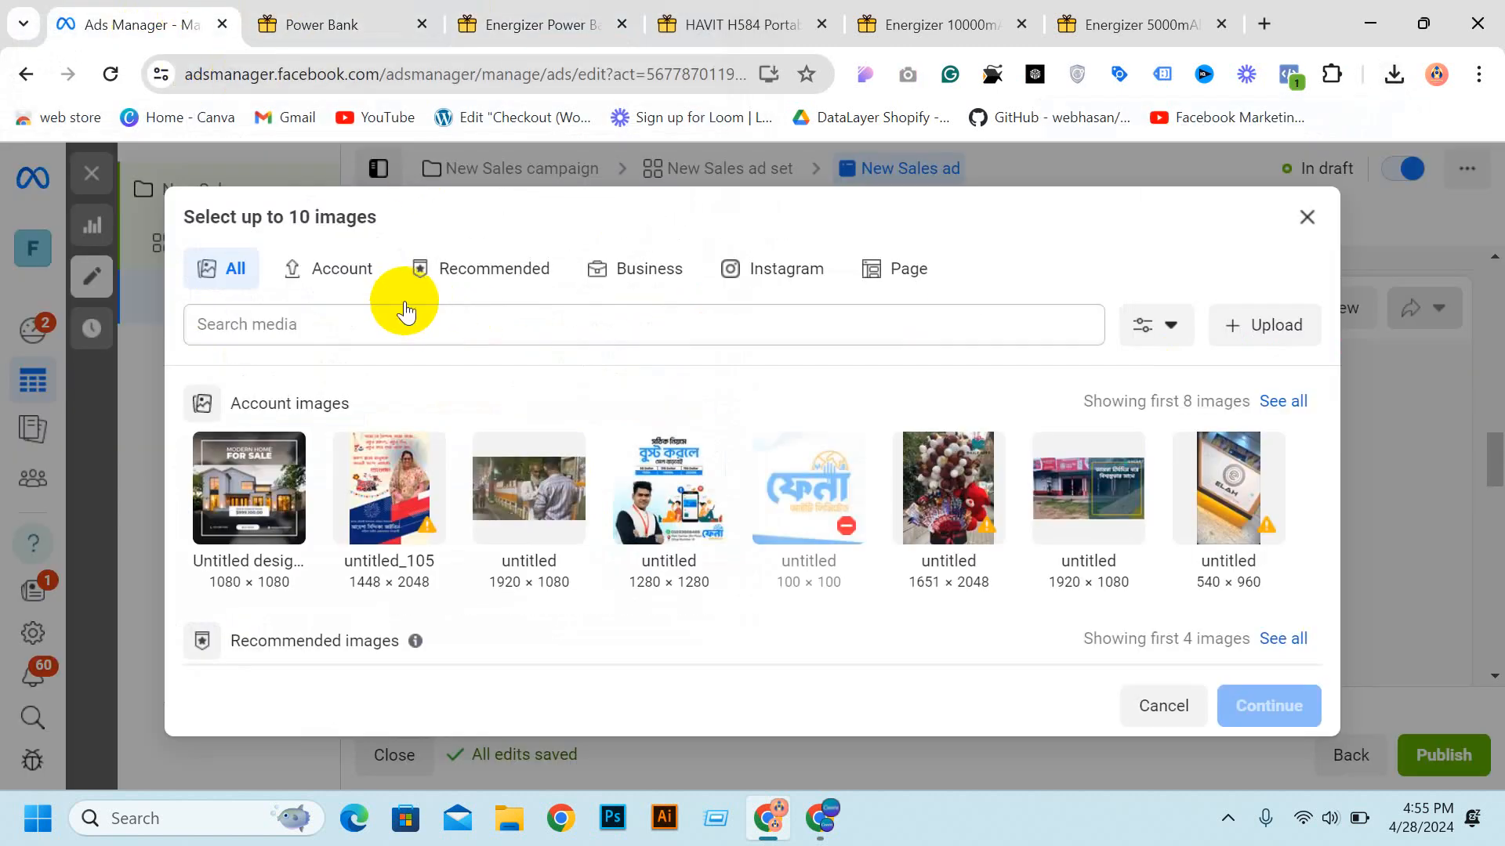
left_click(1278, 326)
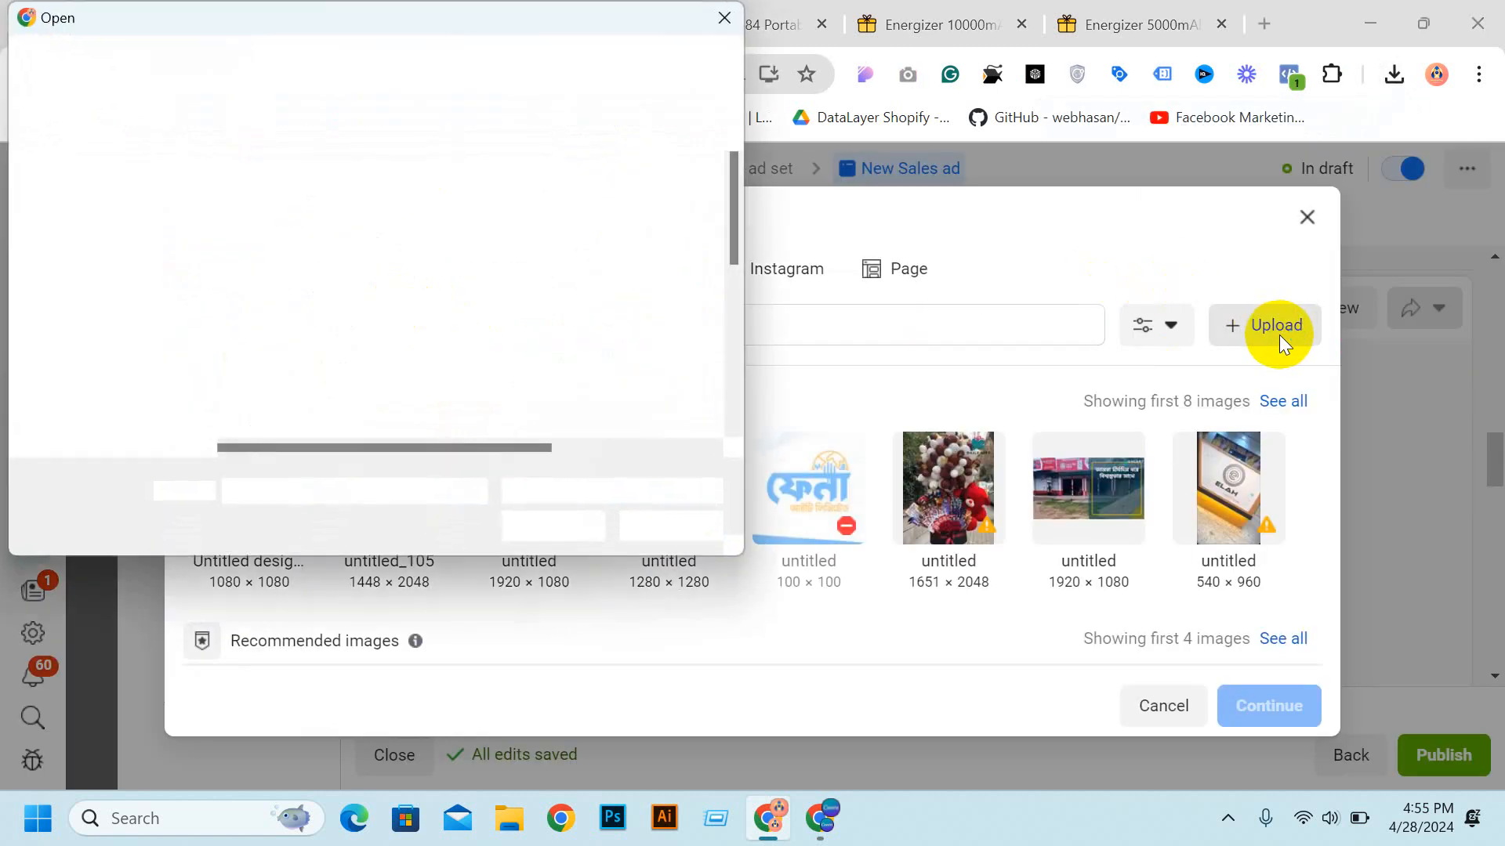
left_click(109, 308)
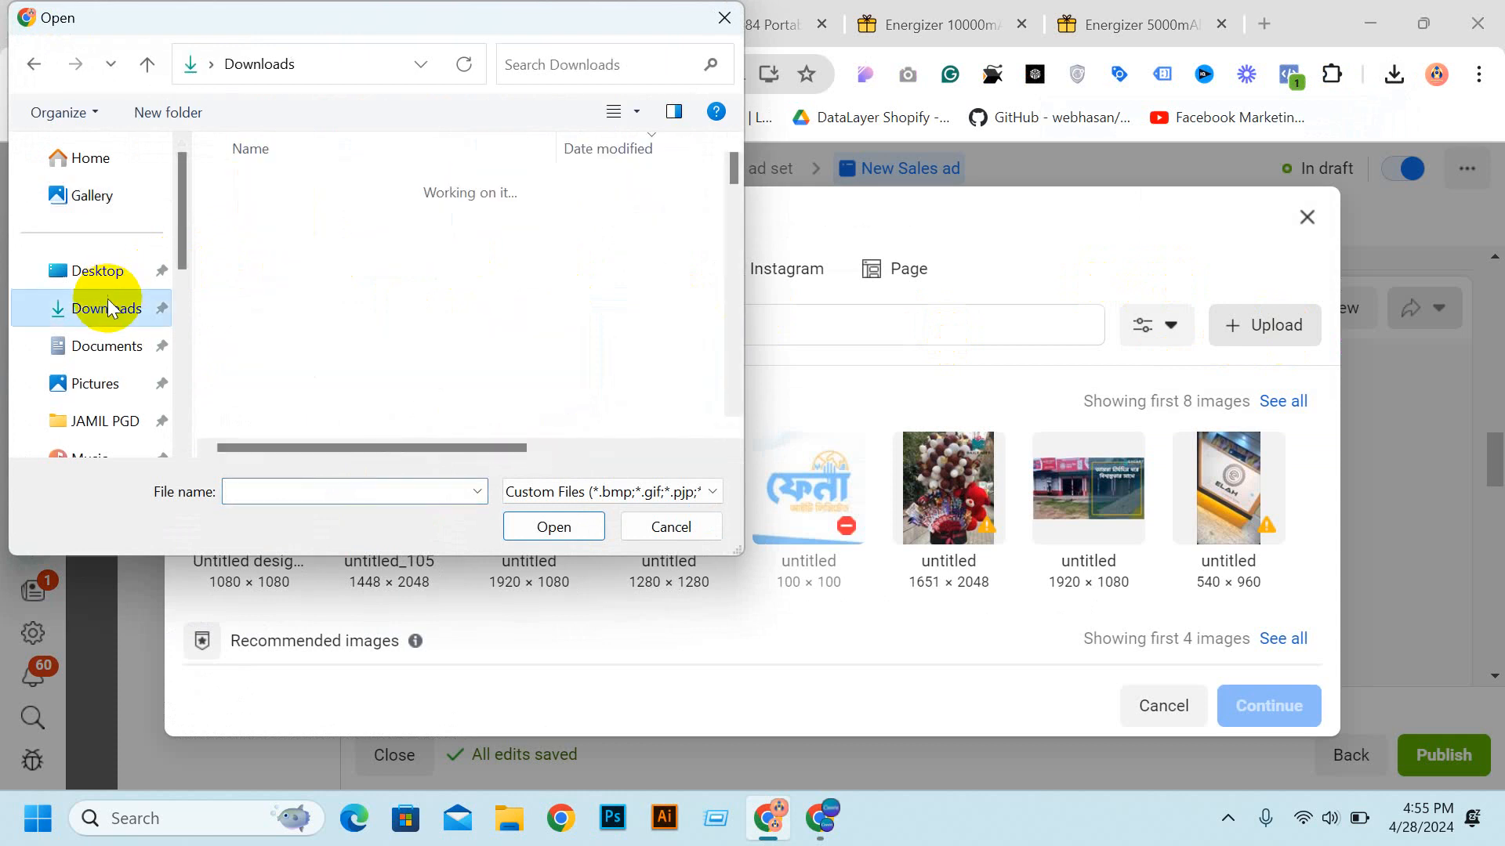
double_click(285, 227)
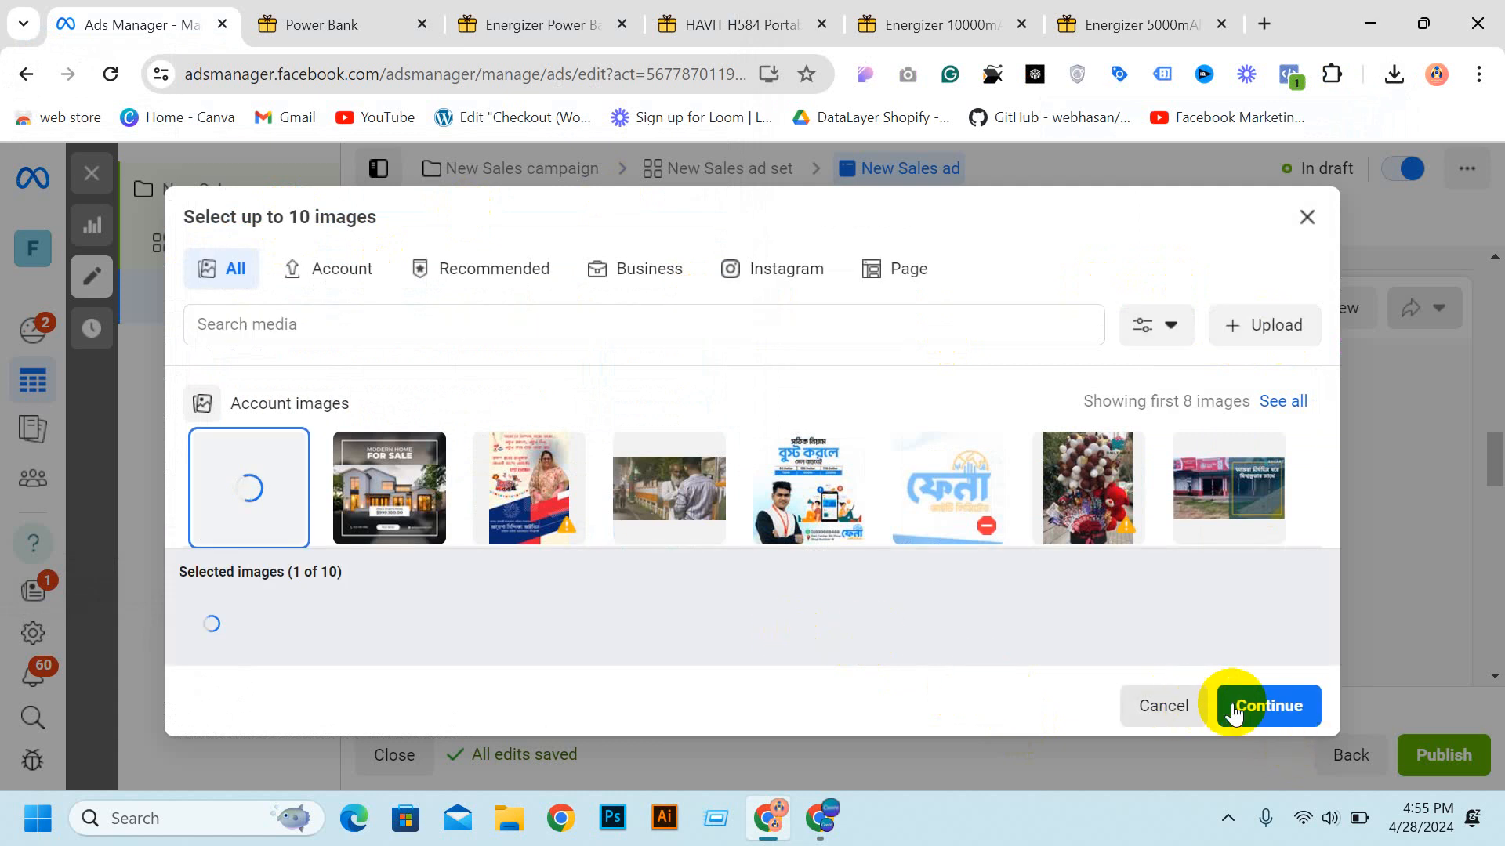
left_click(1260, 715)
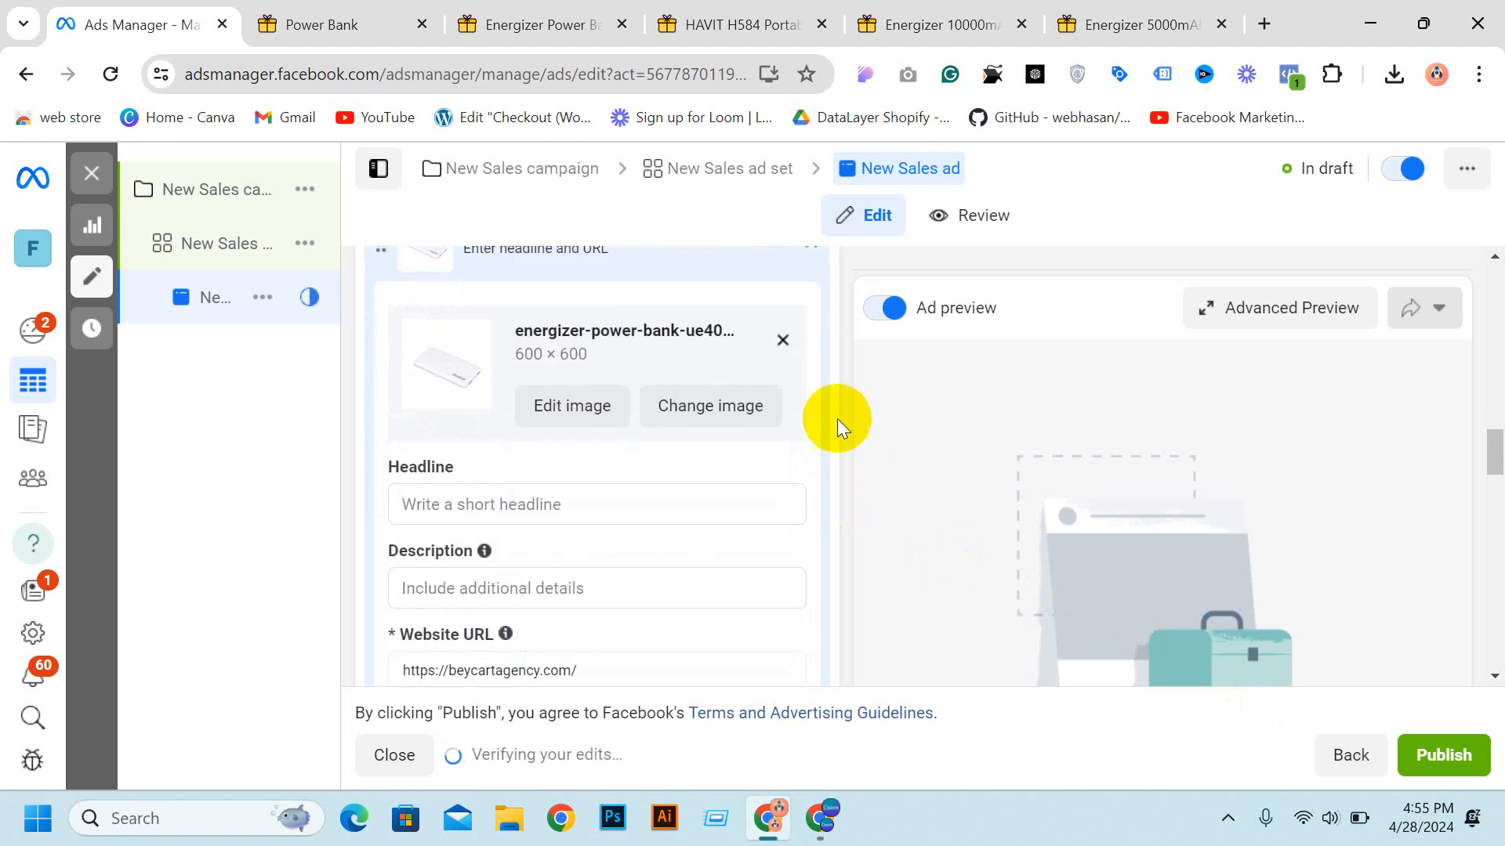
Step: Copy the UE4005 product title from BDSHOP and set the first card's headline to "Energizer Power Bank UE4005"
scroll(496, 461, "up", 1)
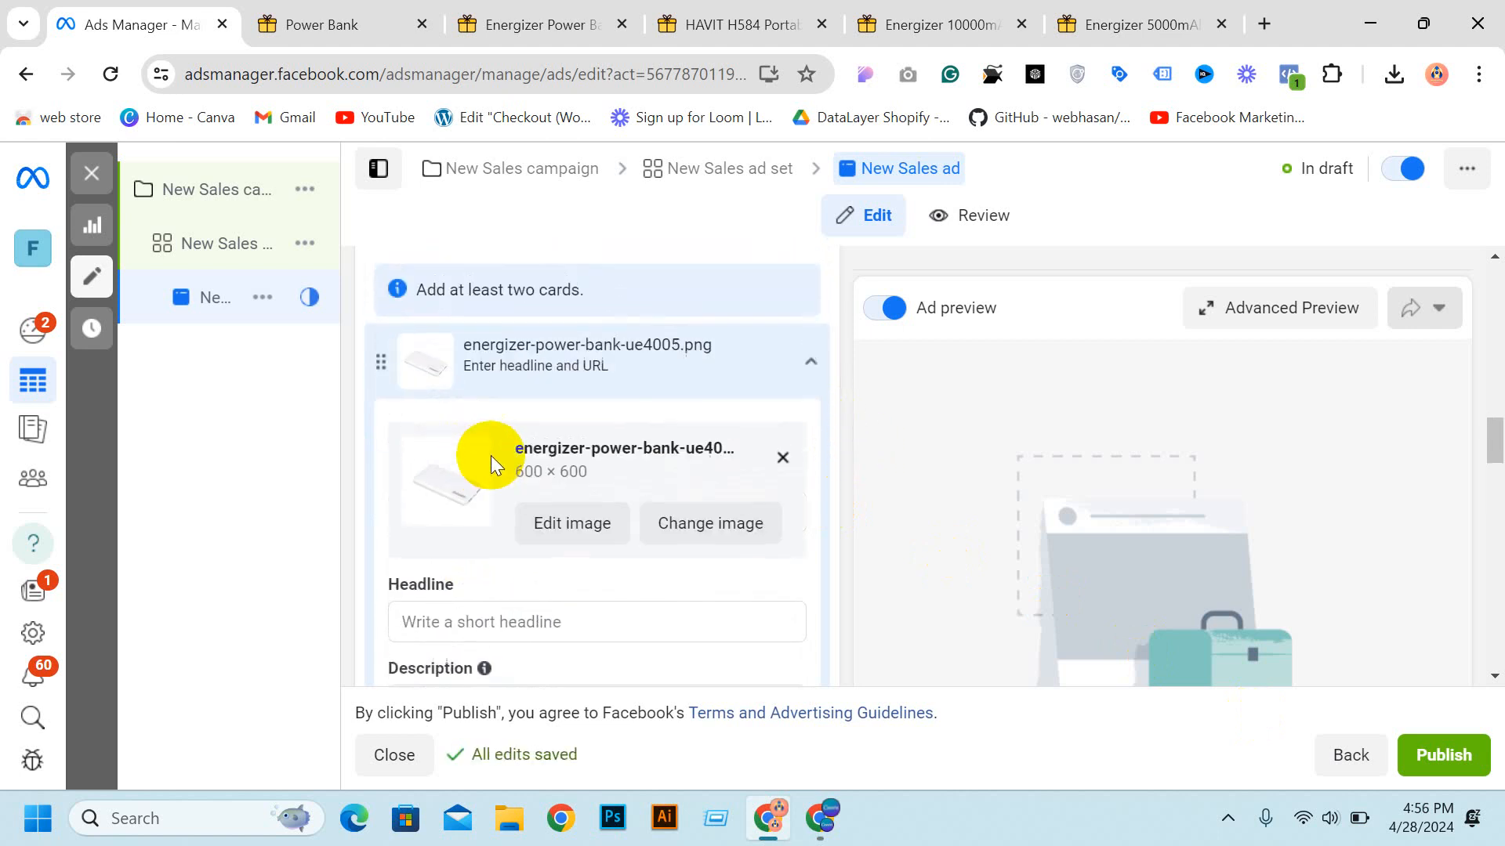
scroll(505, 475, "down", 1)
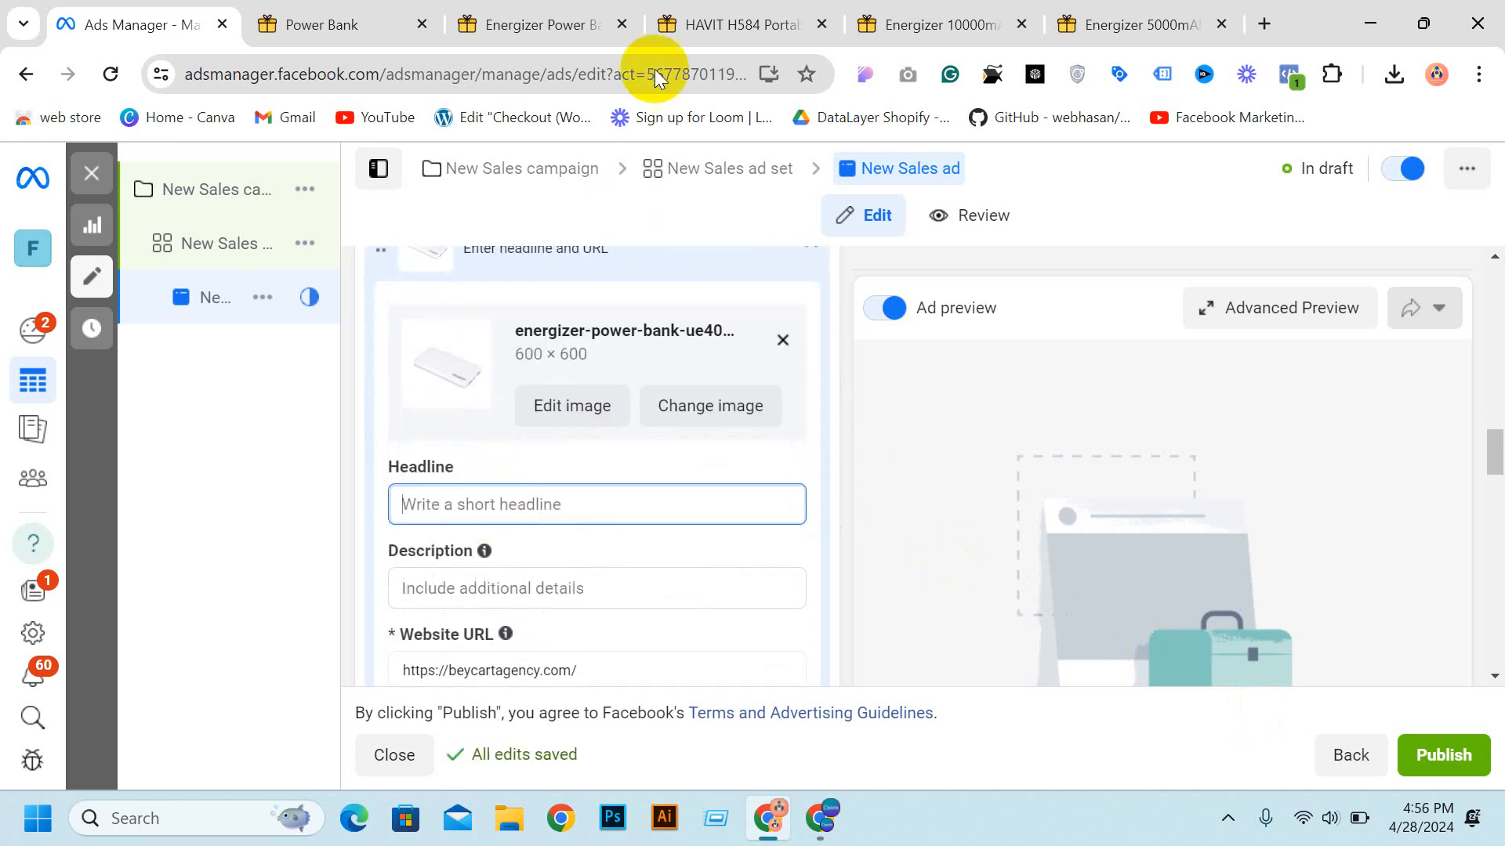
left_click(333, 24)
left_click(549, 25)
scroll(439, 211, "up", 5)
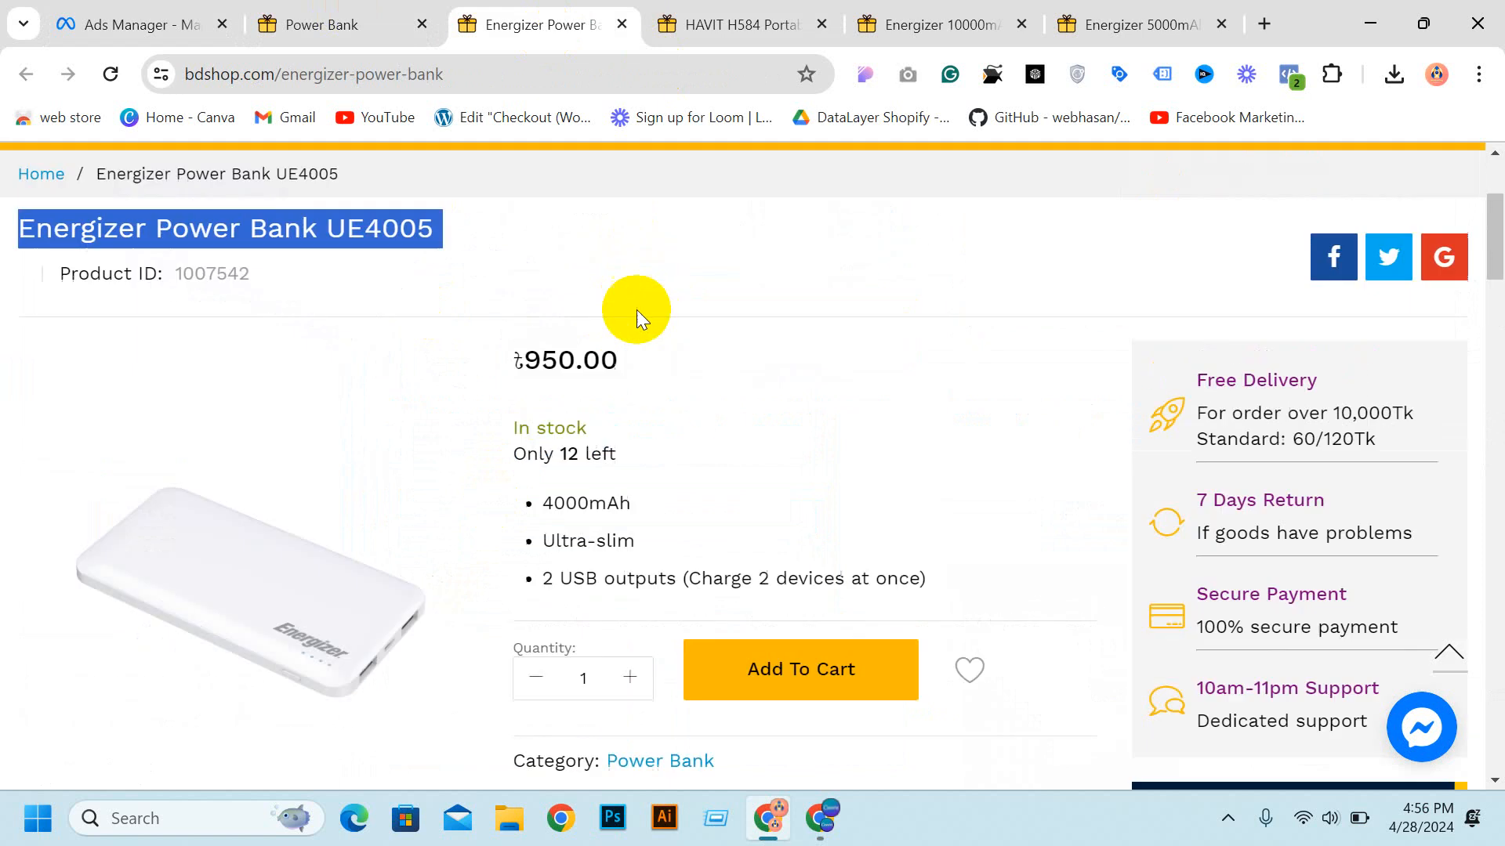
triple_click(315, 232)
key("ctrl+c")
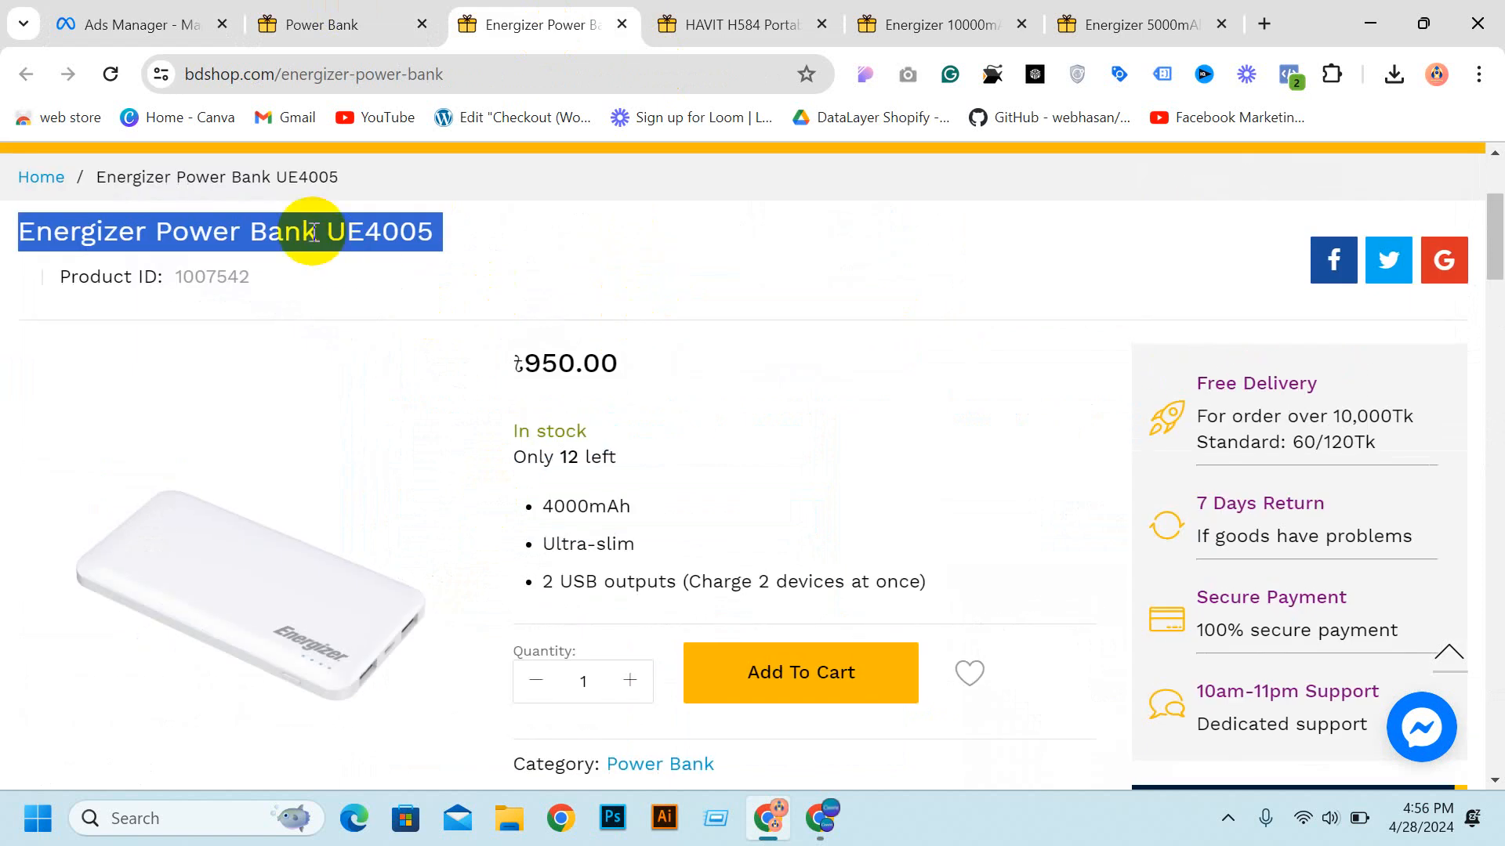
left_click(108, 25)
key("ctrl+v")
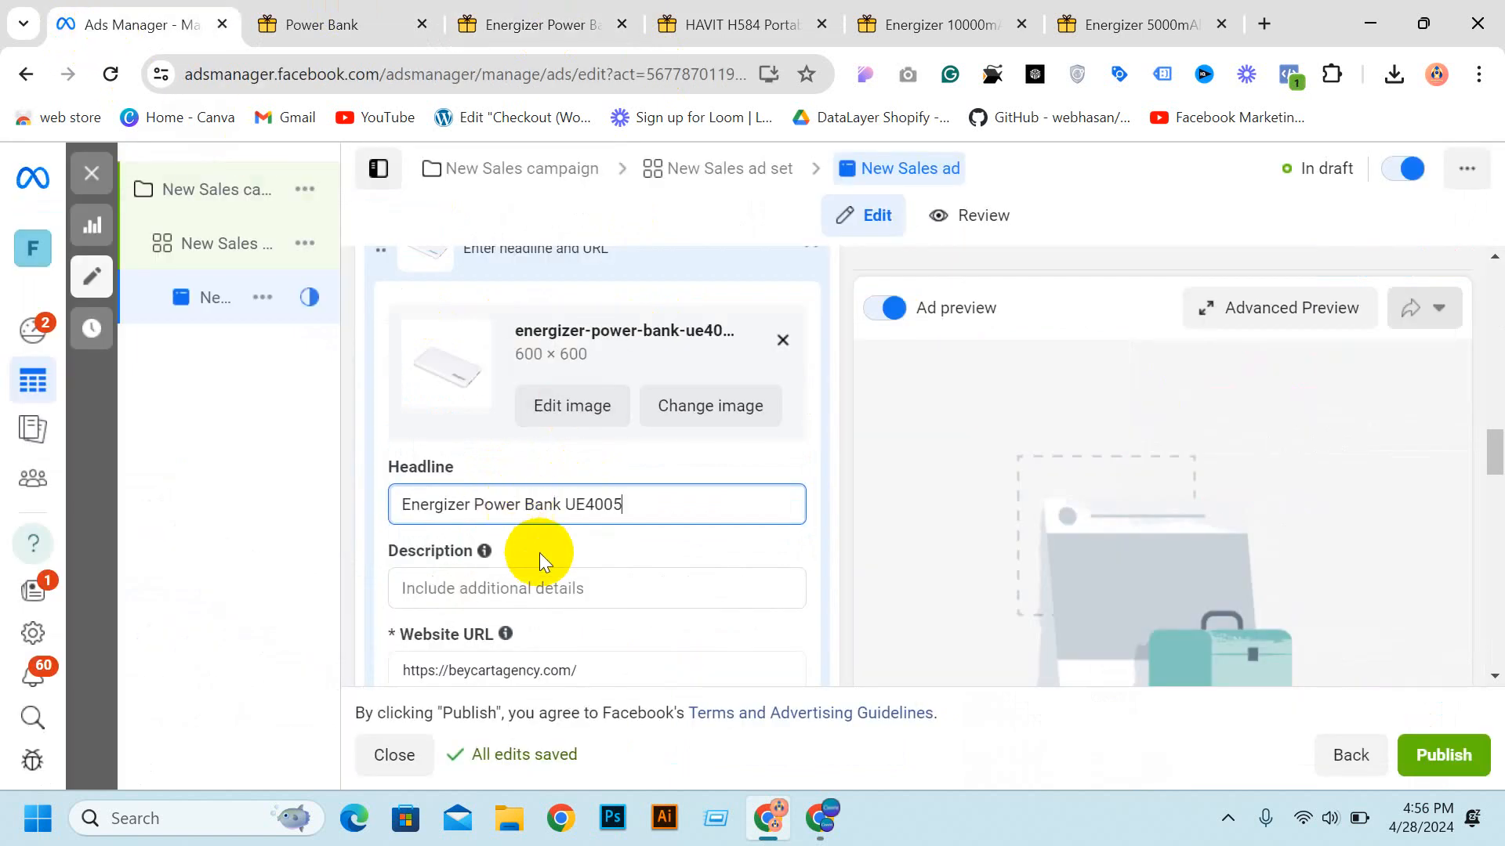
scroll(561, 642, "down", 3)
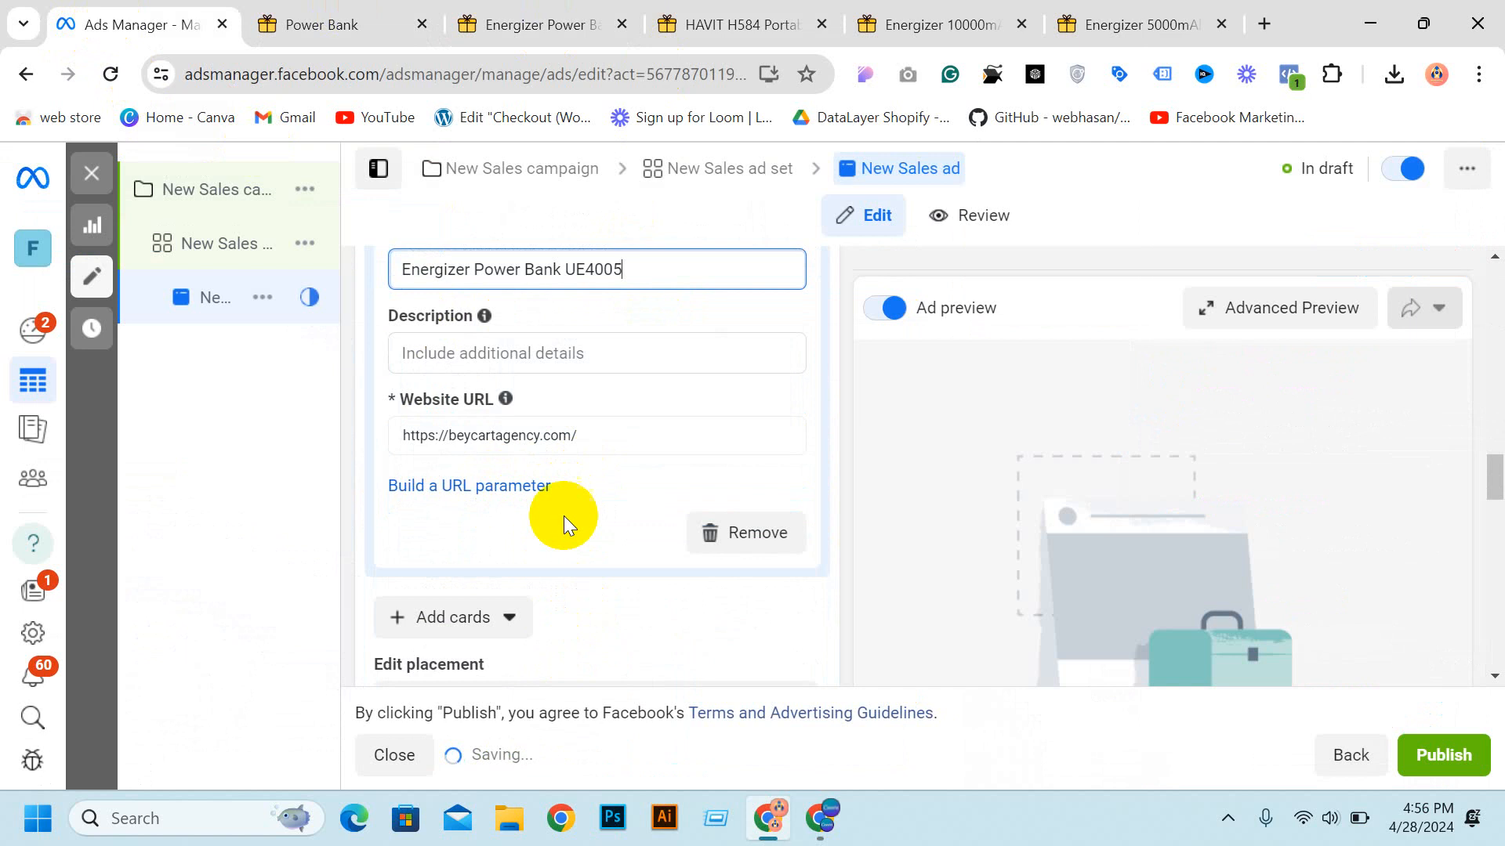
left_click(532, 435)
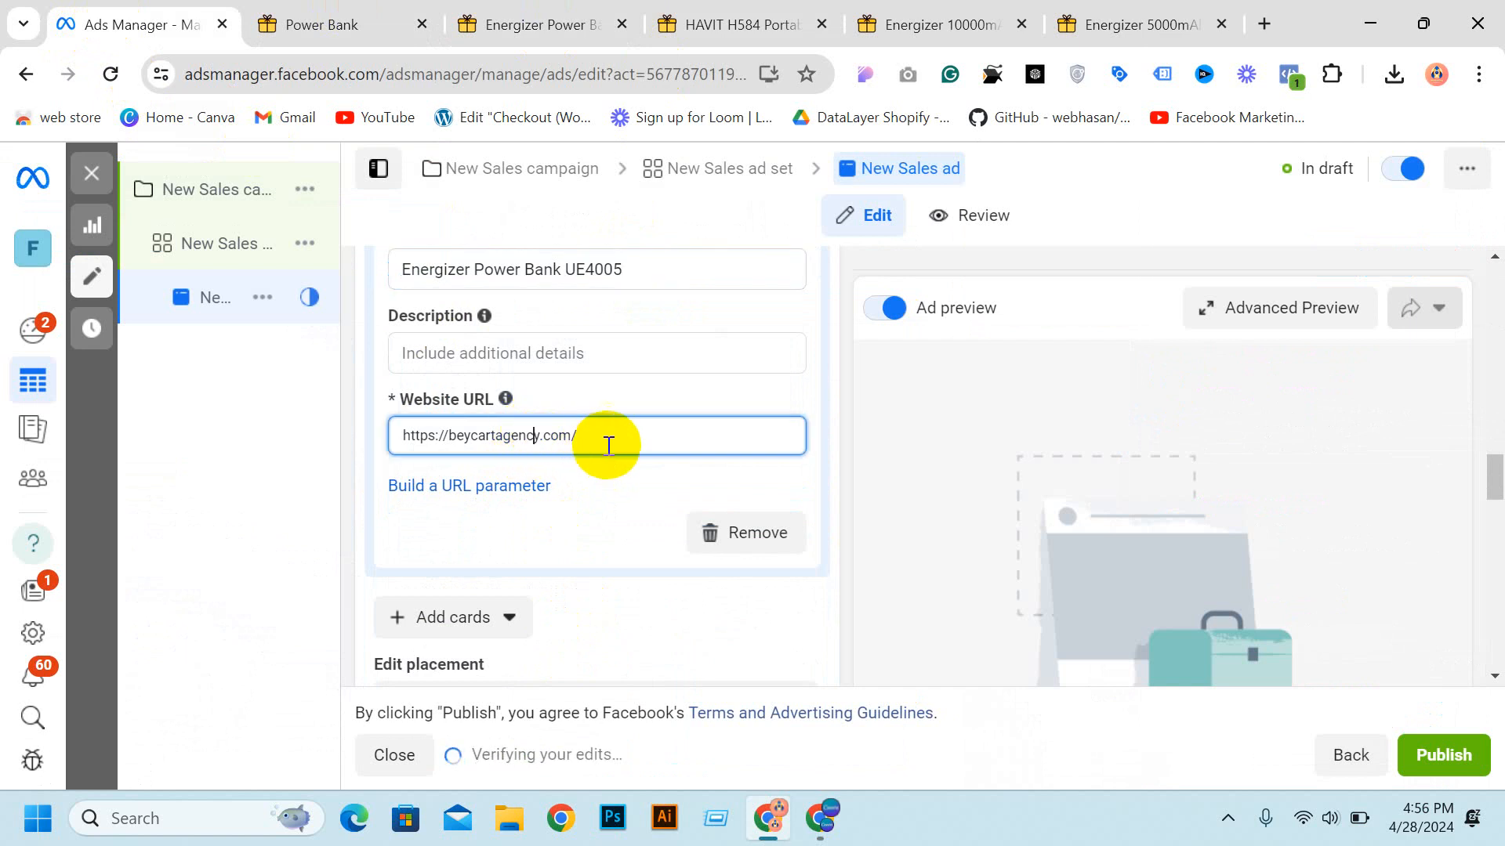
left_click(485, 31)
left_click(388, 75)
key("ctrl+c")
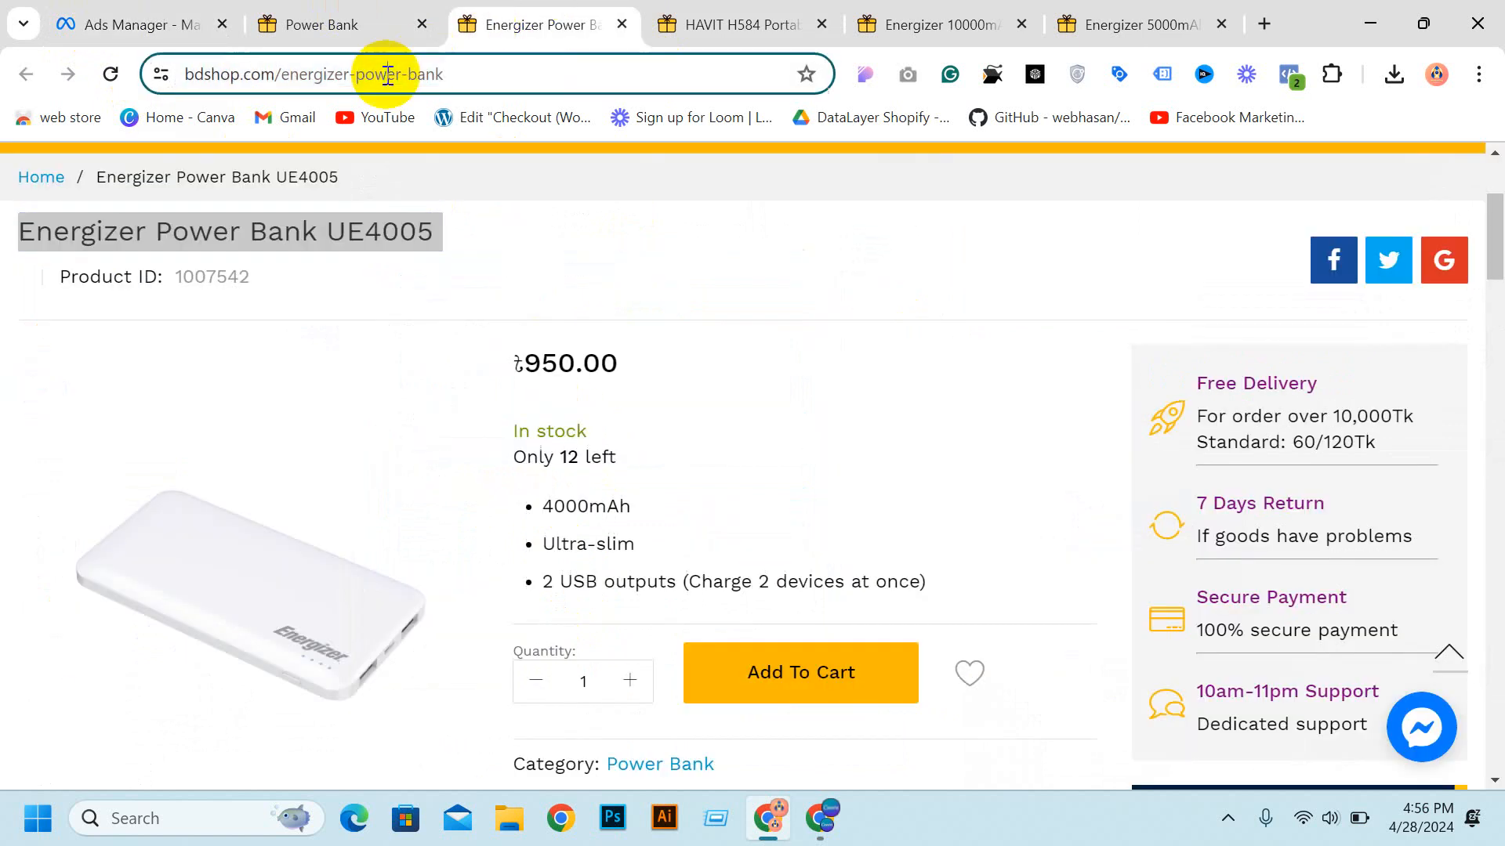
left_click(125, 24)
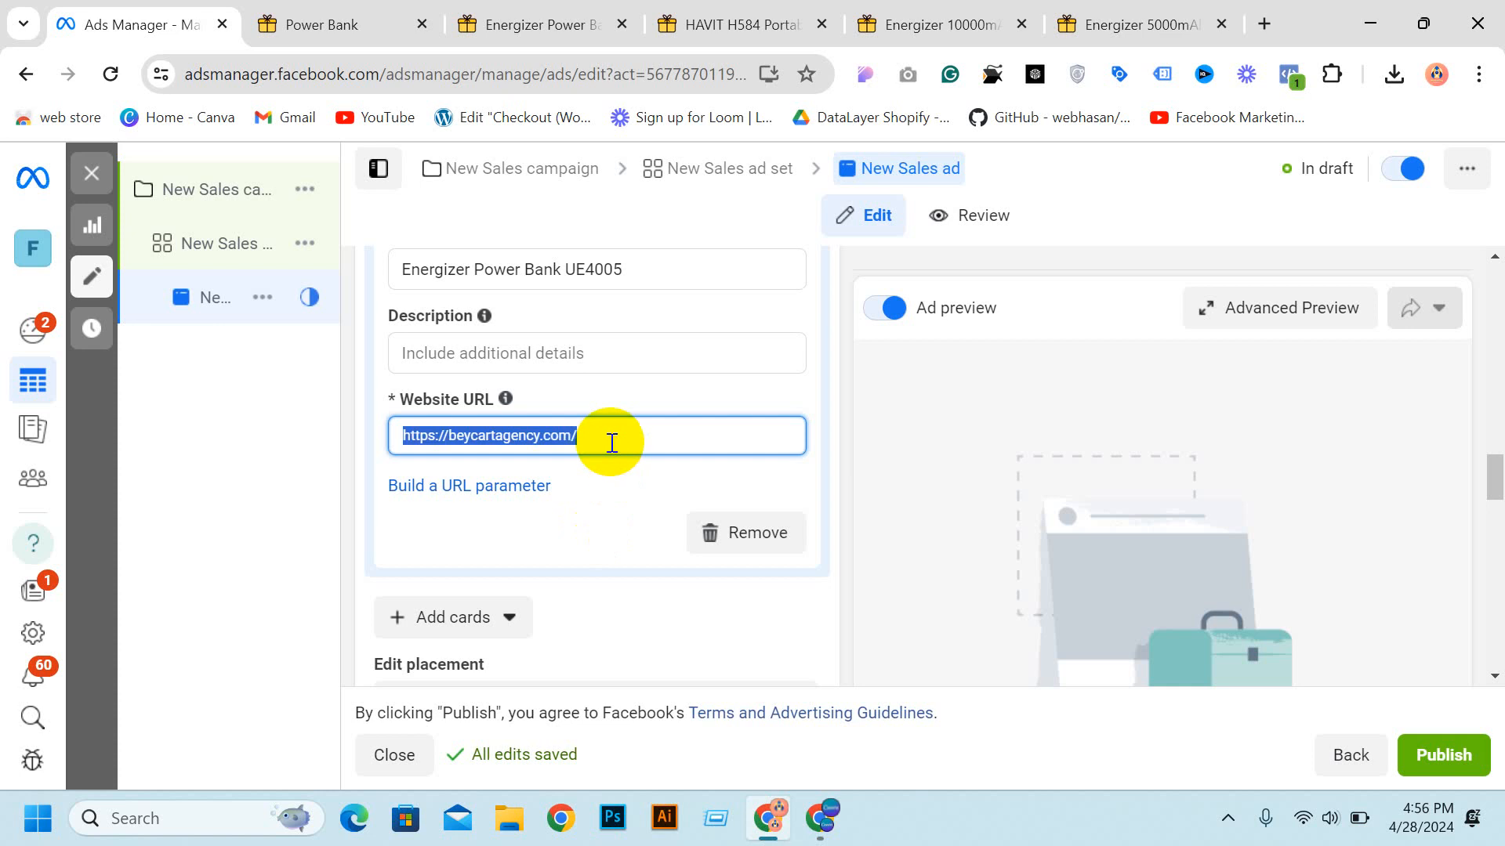
key("ctrl+v")
left_click(923, 496)
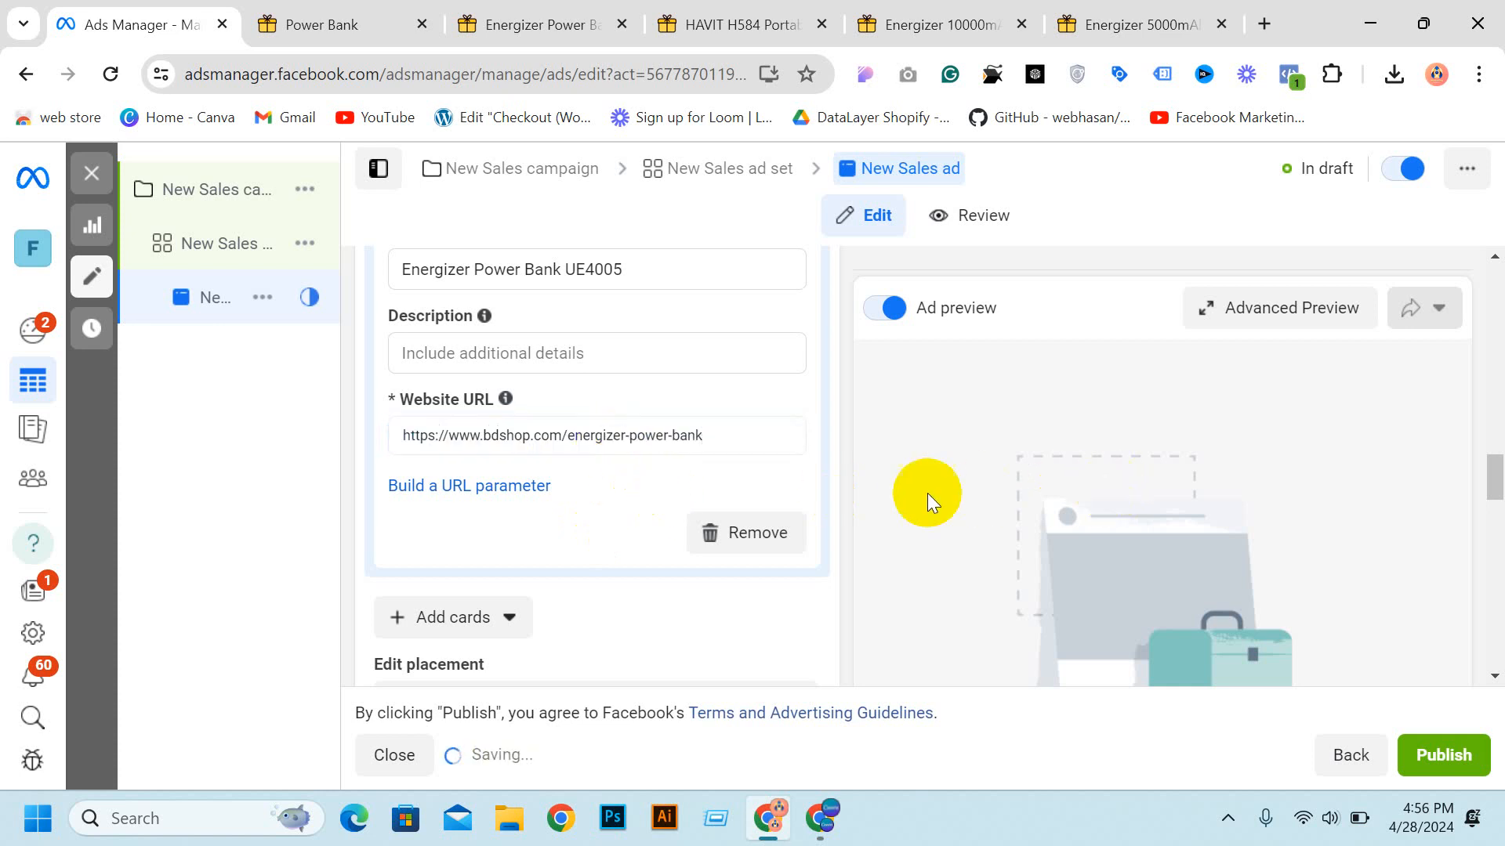
Step: Collapse the finished Energizer card and open the image picker to add another image card
scroll(564, 410, "up", 6)
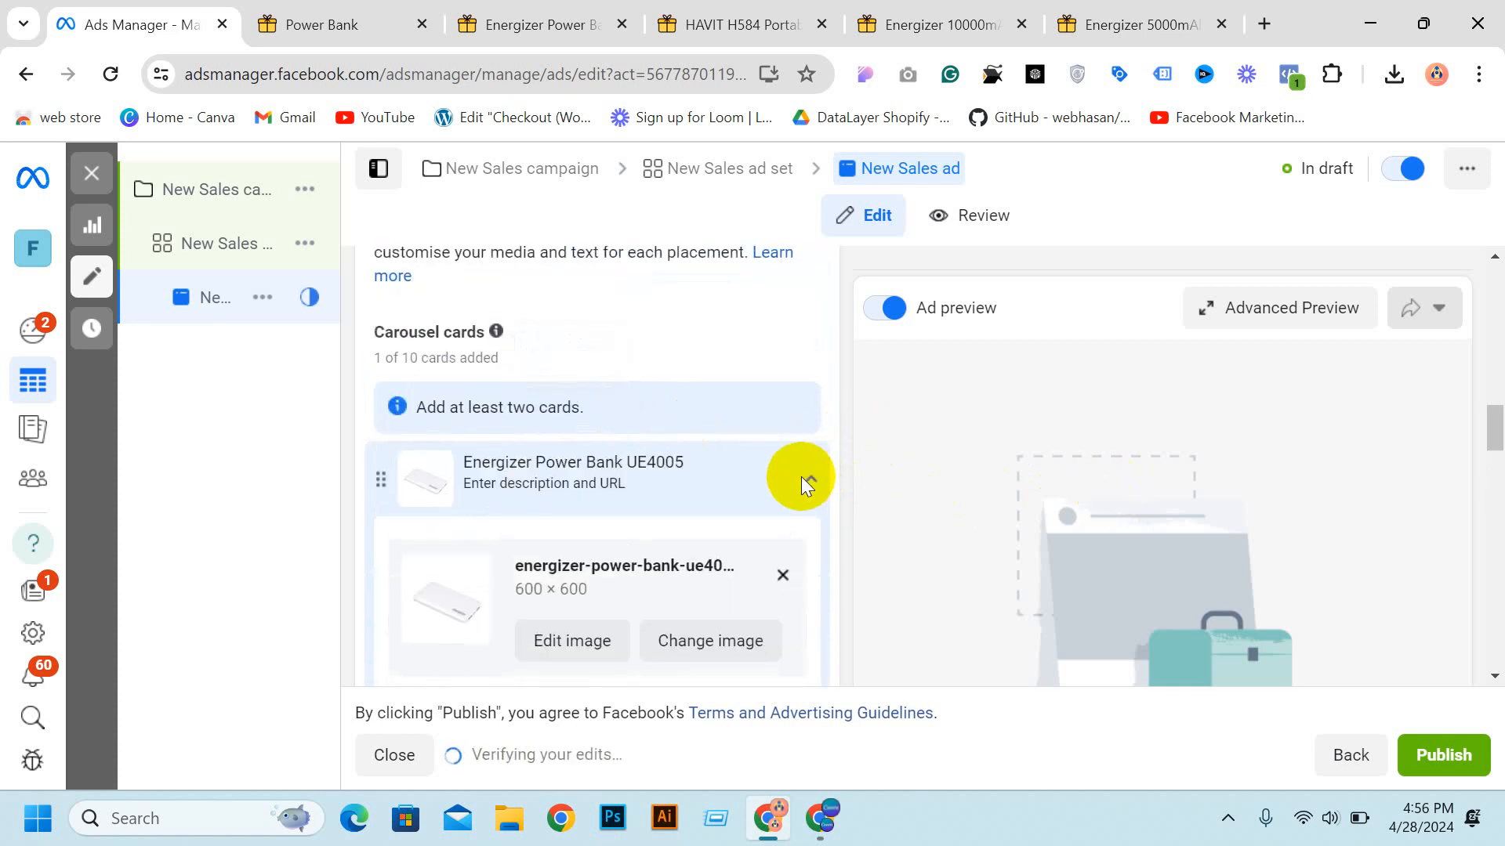
left_click(807, 480)
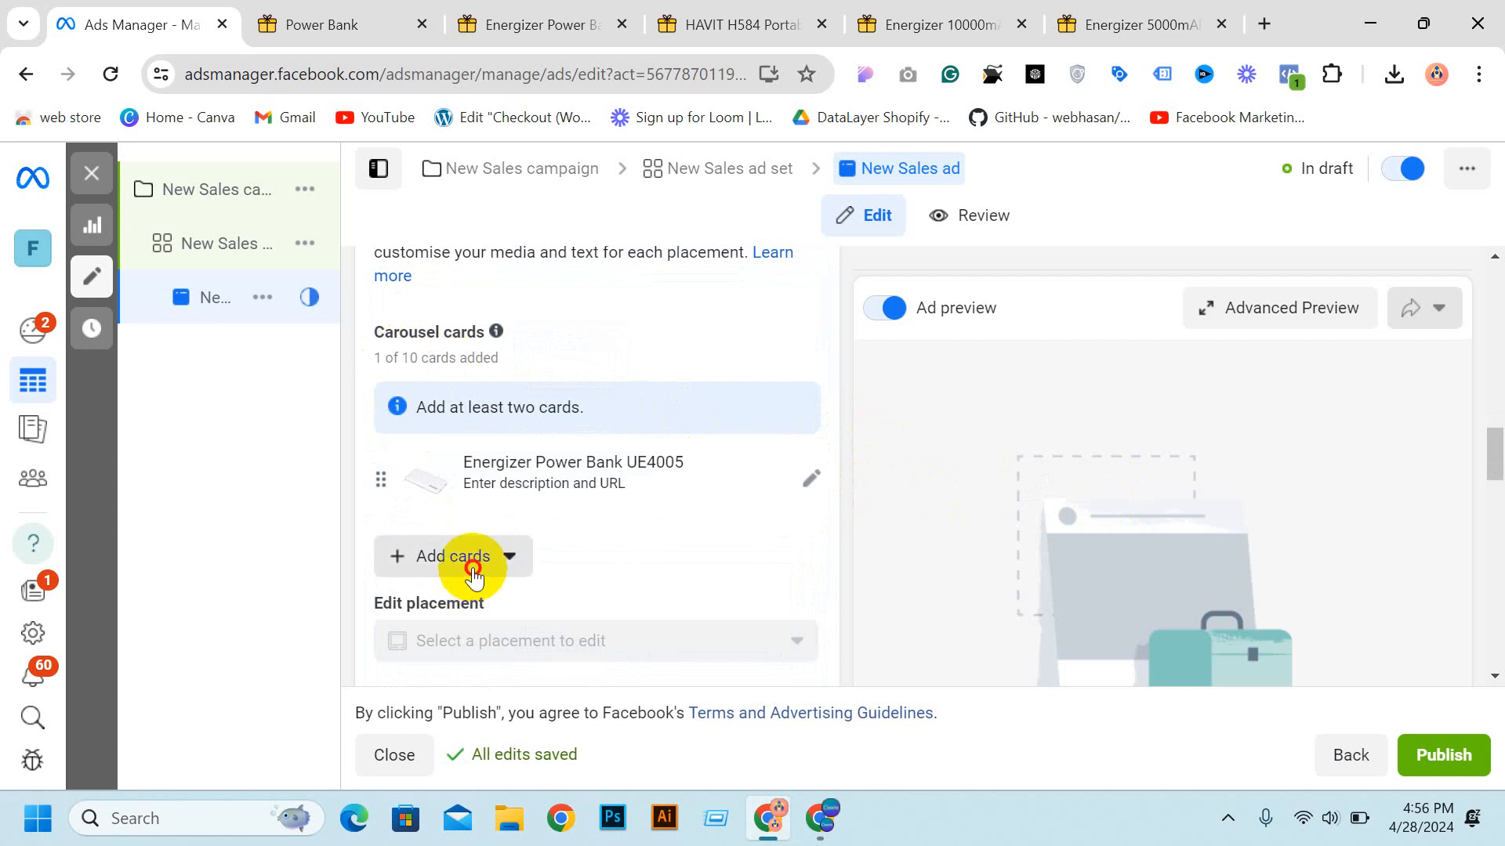
left_click(472, 566)
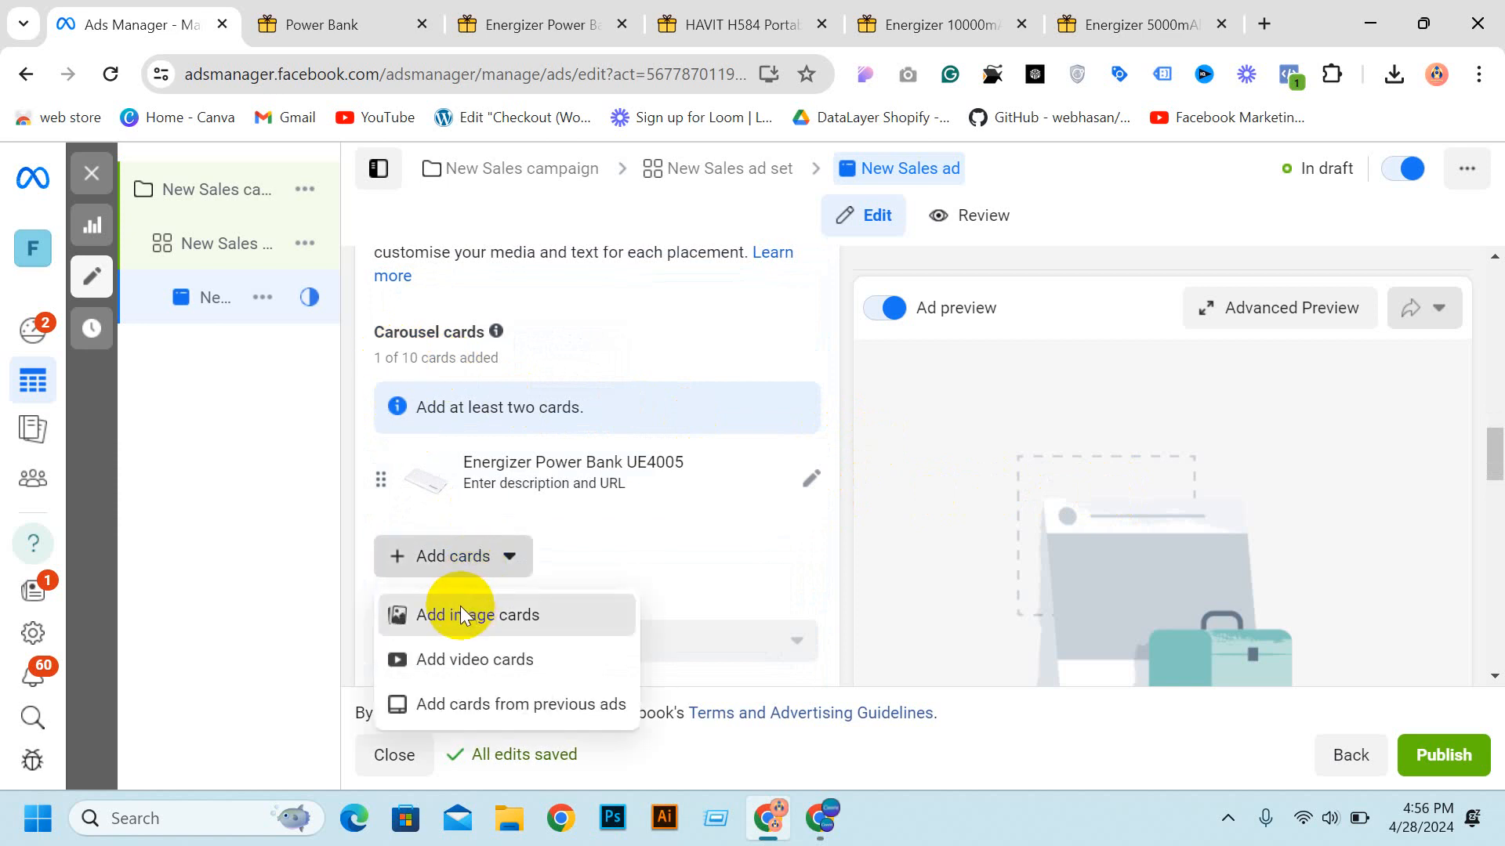
left_click(464, 615)
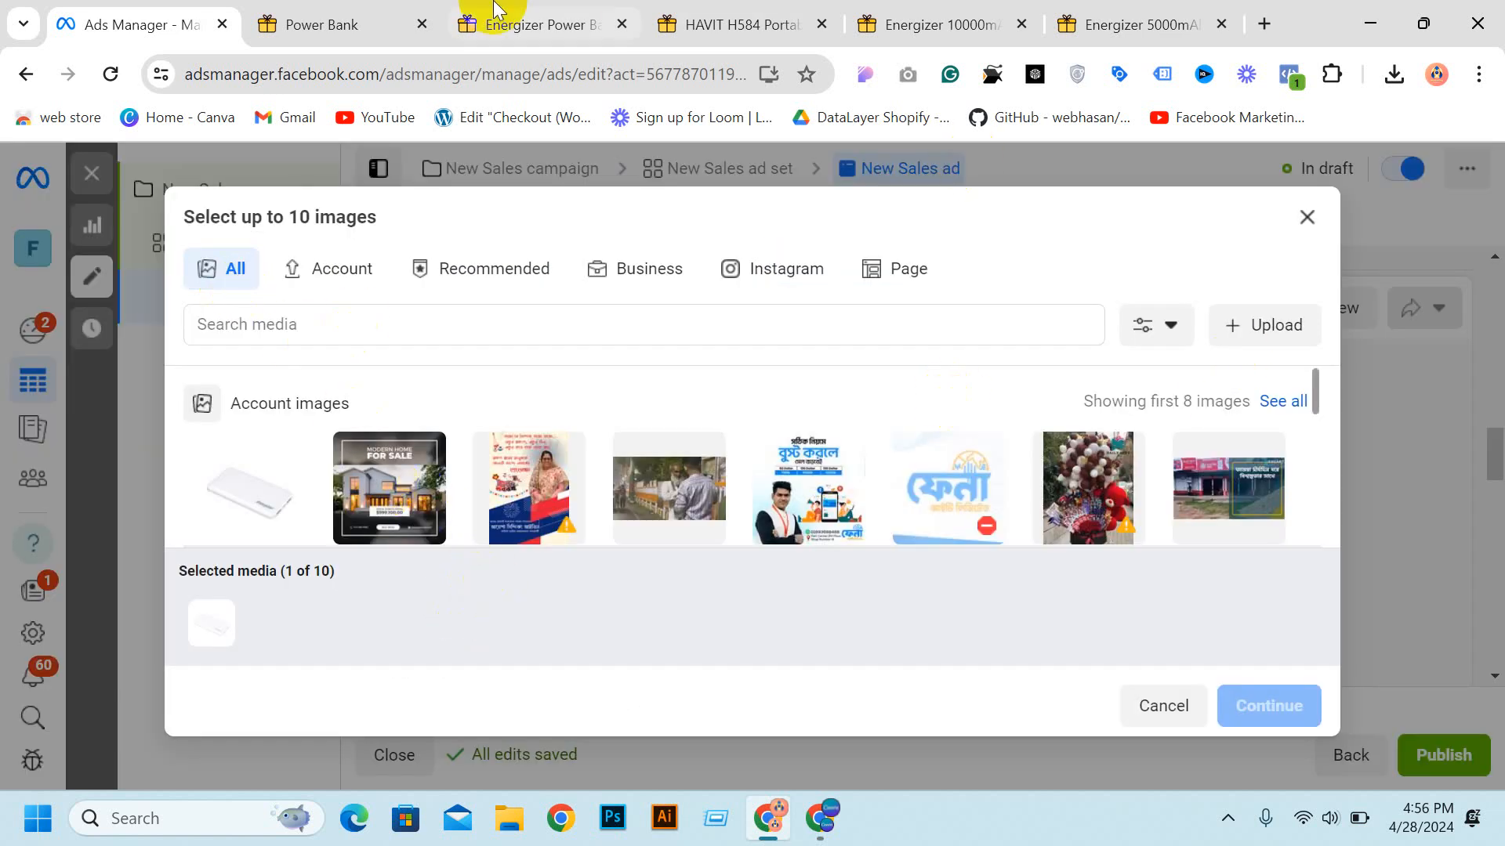
Step: Save the enlarged HAVIT H584 product image to Downloads as havit-h584-portable-power-bank-10000-mah.jpg and close the enlarged view
left_click(501, 11)
left_click(748, 11)
scroll(430, 530, "down", 5)
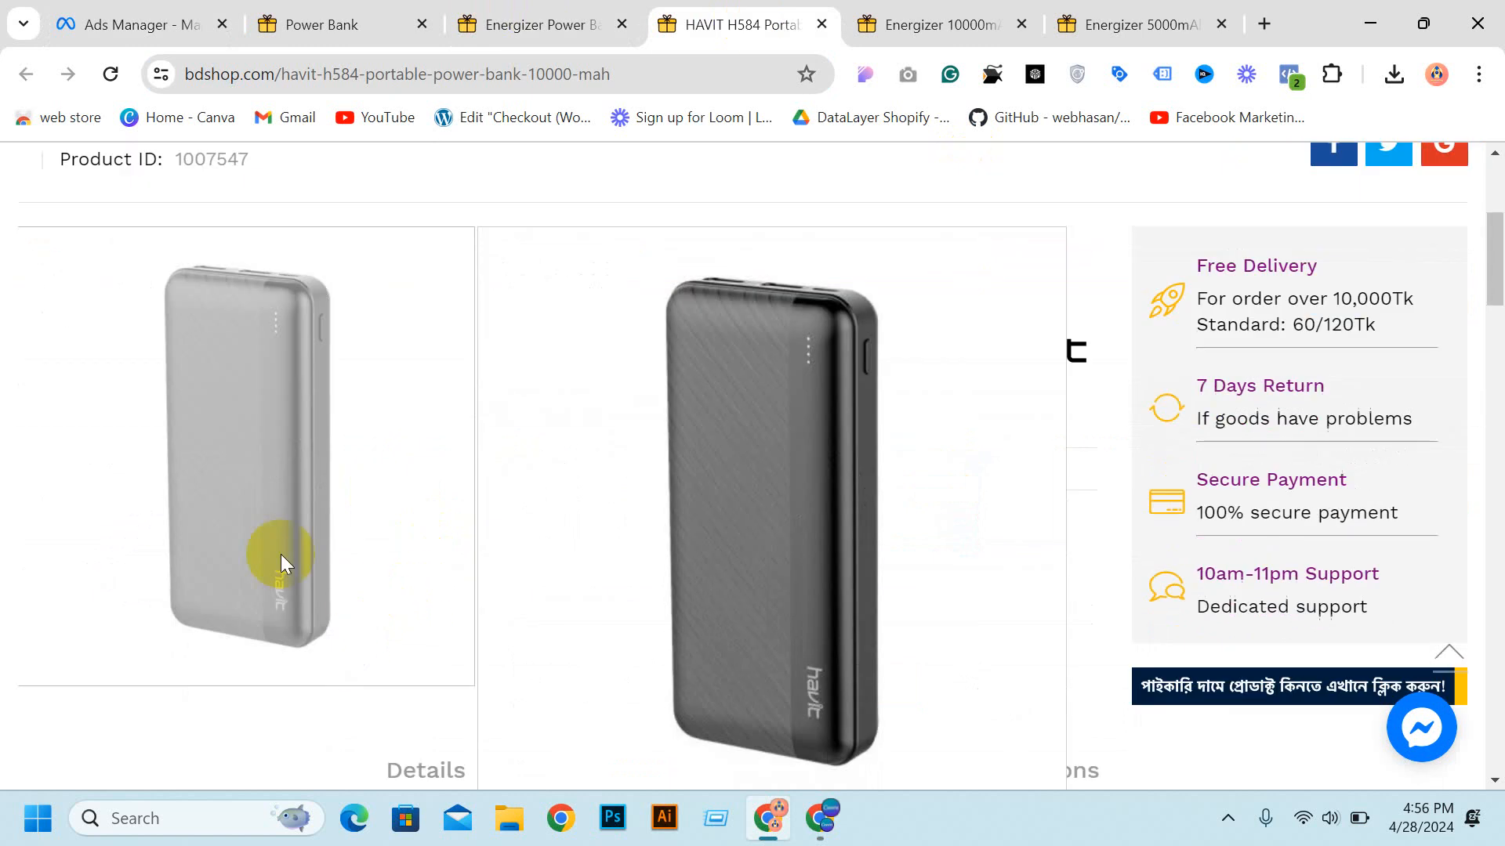
left_click(220, 452)
right_click(812, 437)
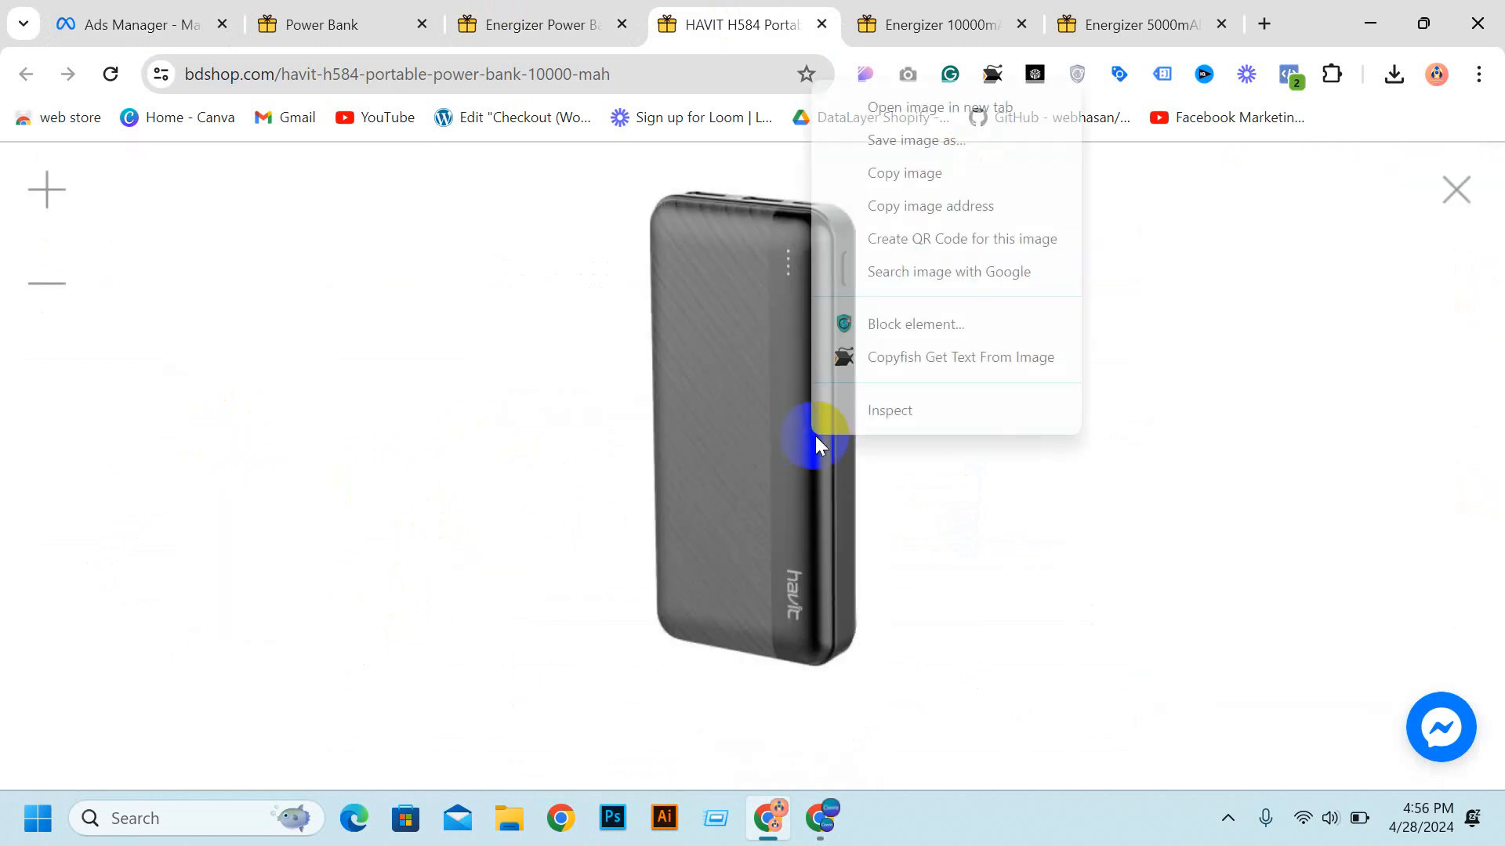
left_click(881, 148)
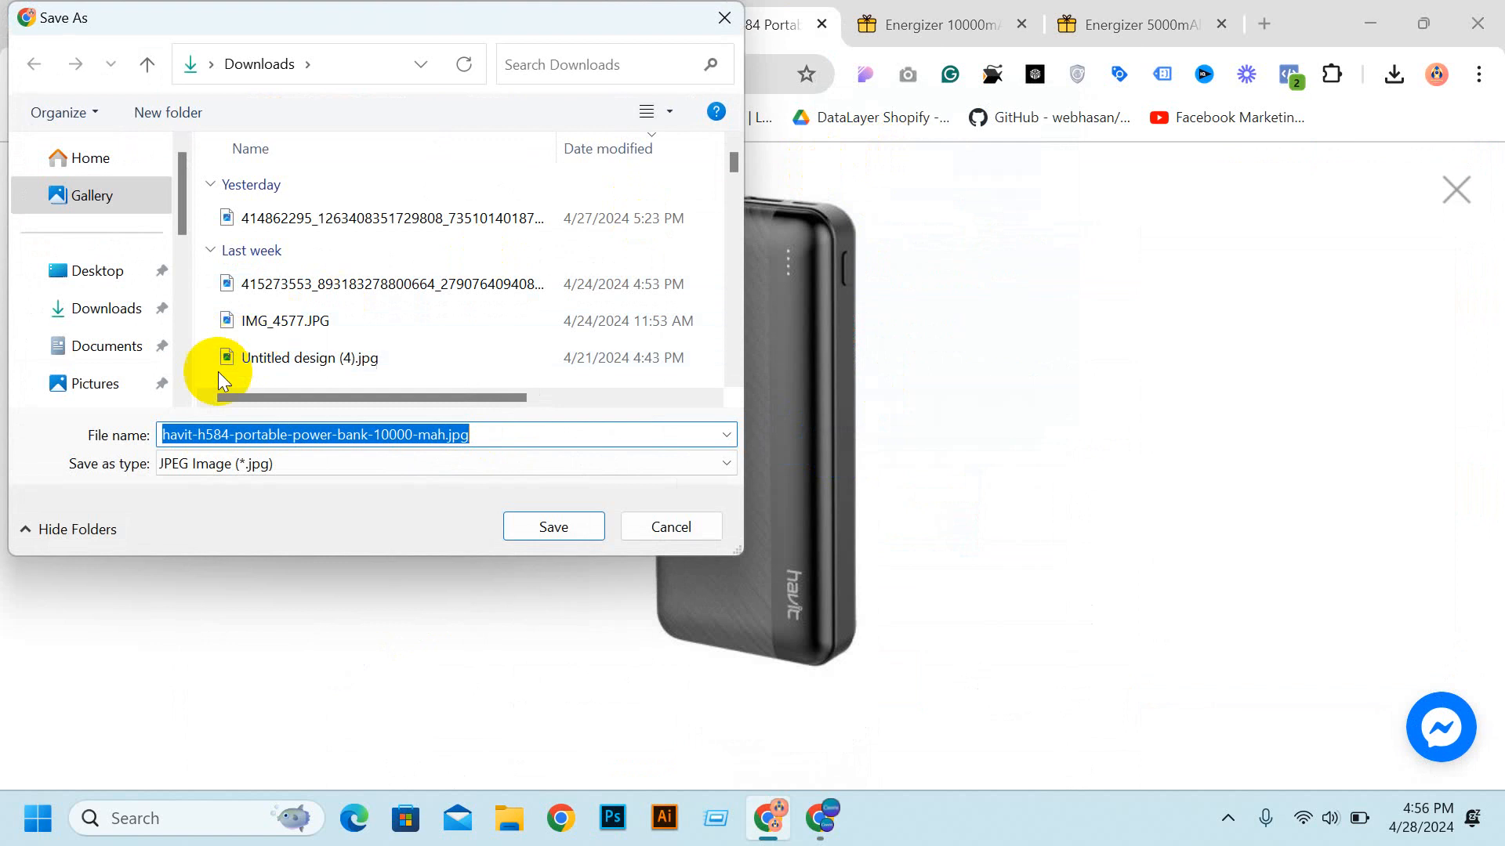
left_click(106, 309)
left_click(541, 523)
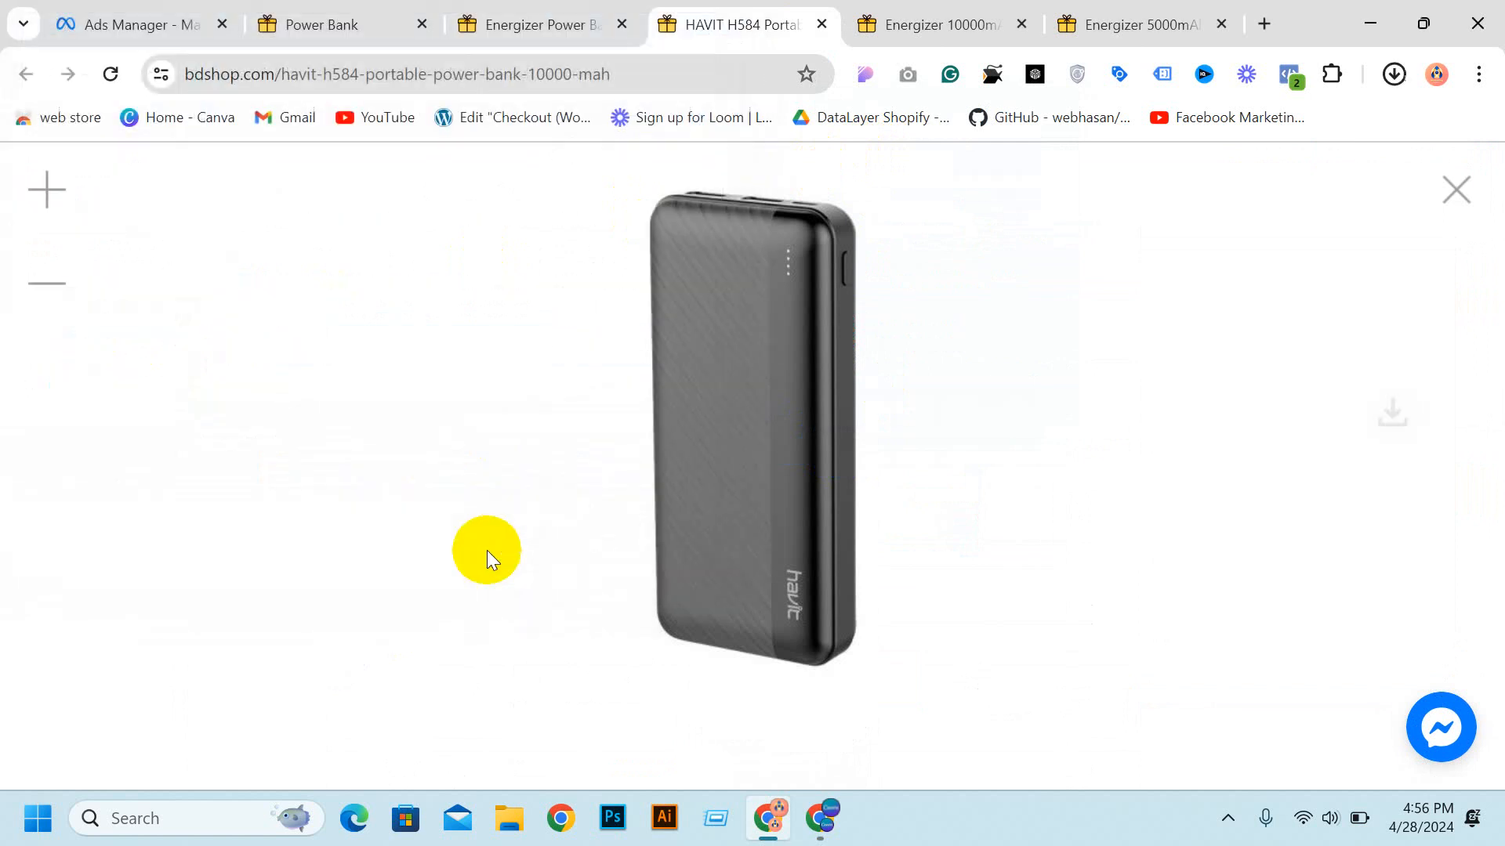
left_click(1456, 188)
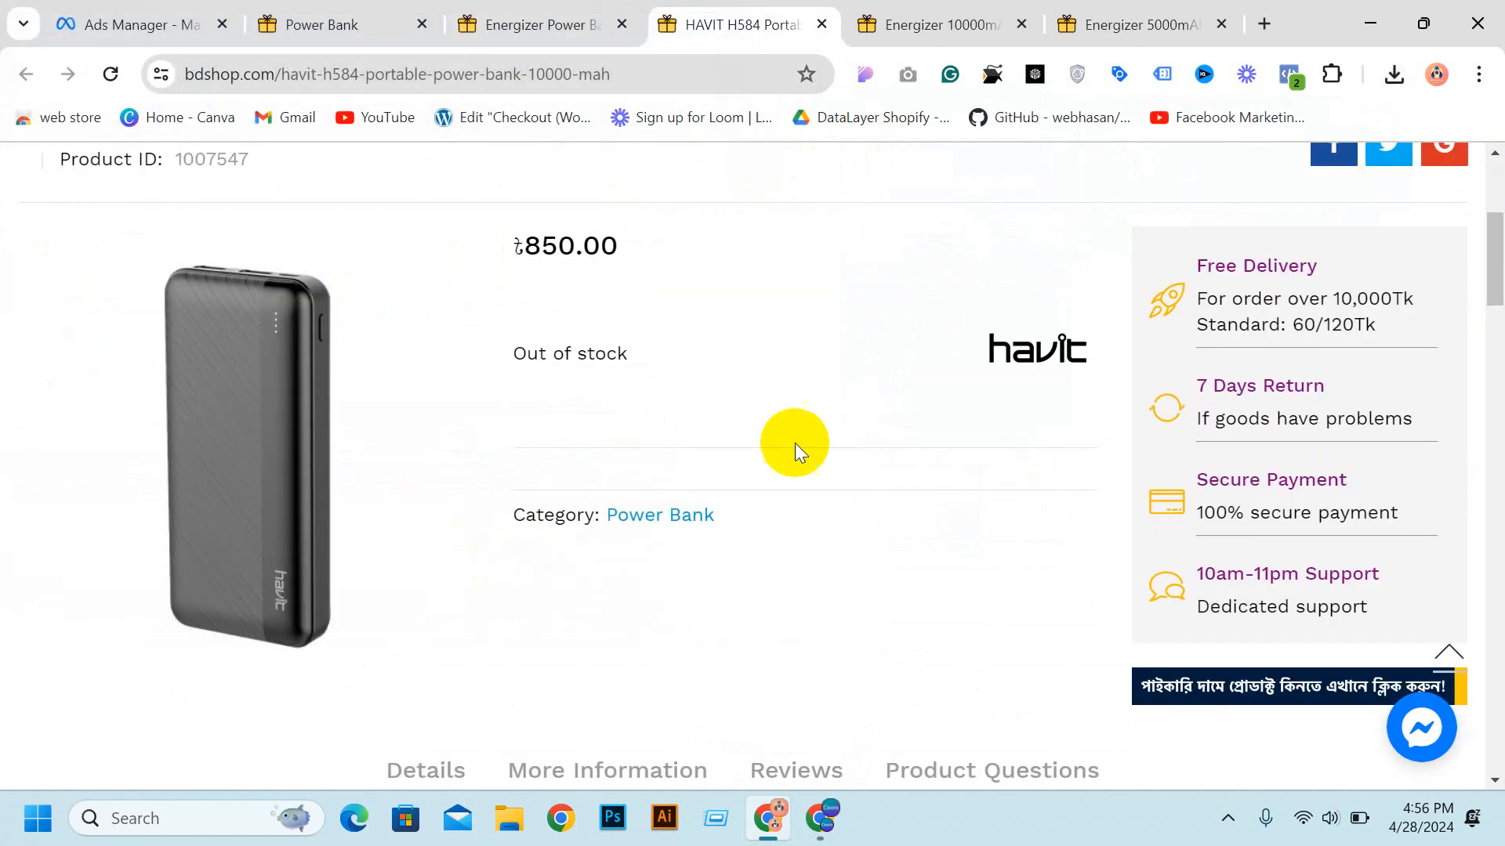
Step: Copy the HAVIT H584 product title, then upload the saved HAVIT image in Ads Manager as the second carousel card
scroll(501, 447, "up", 5)
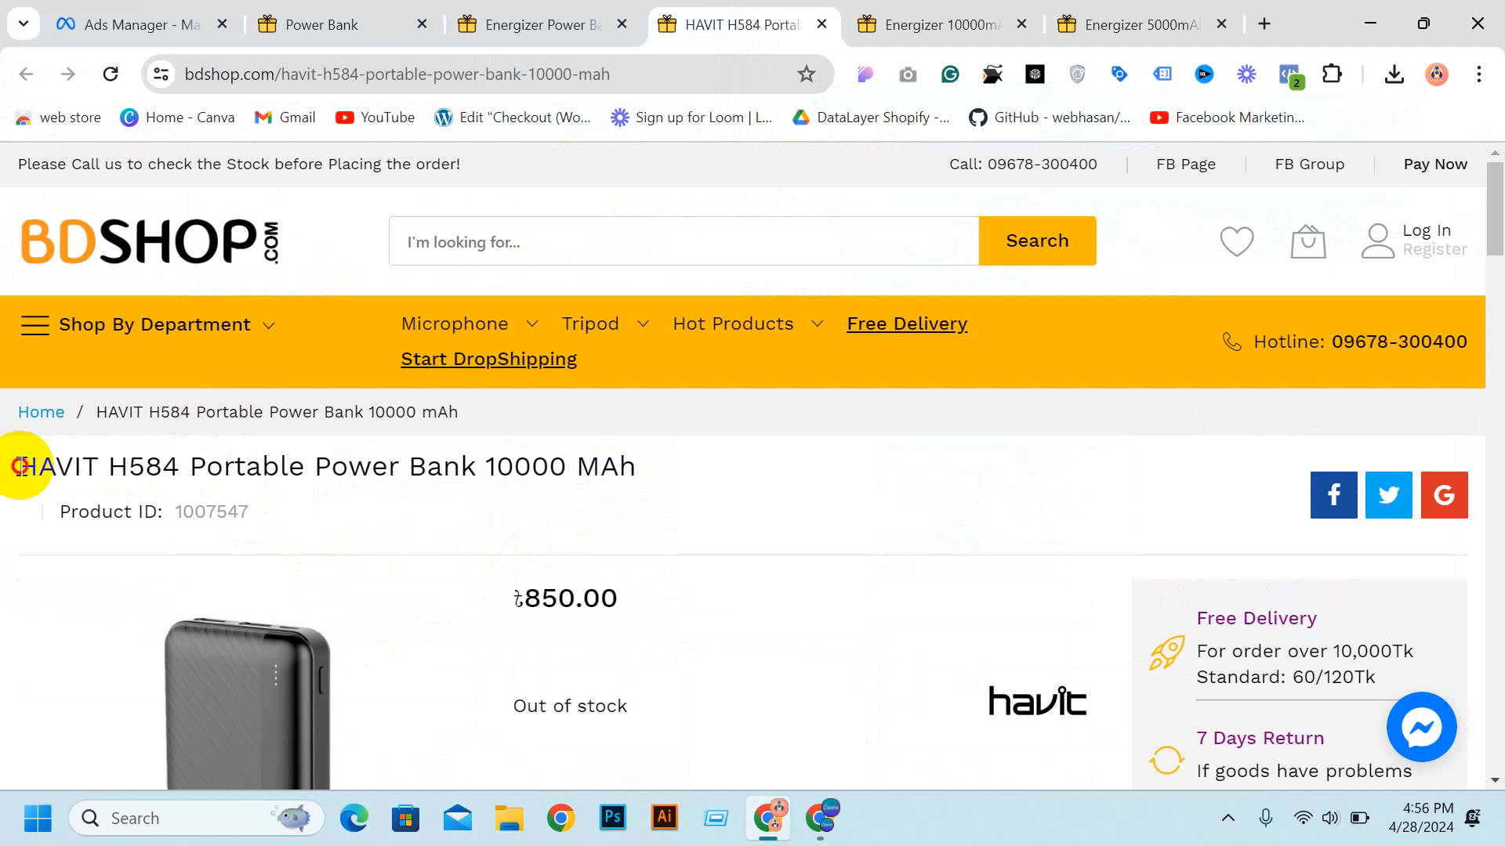
left_click_drag(20, 466, 641, 490)
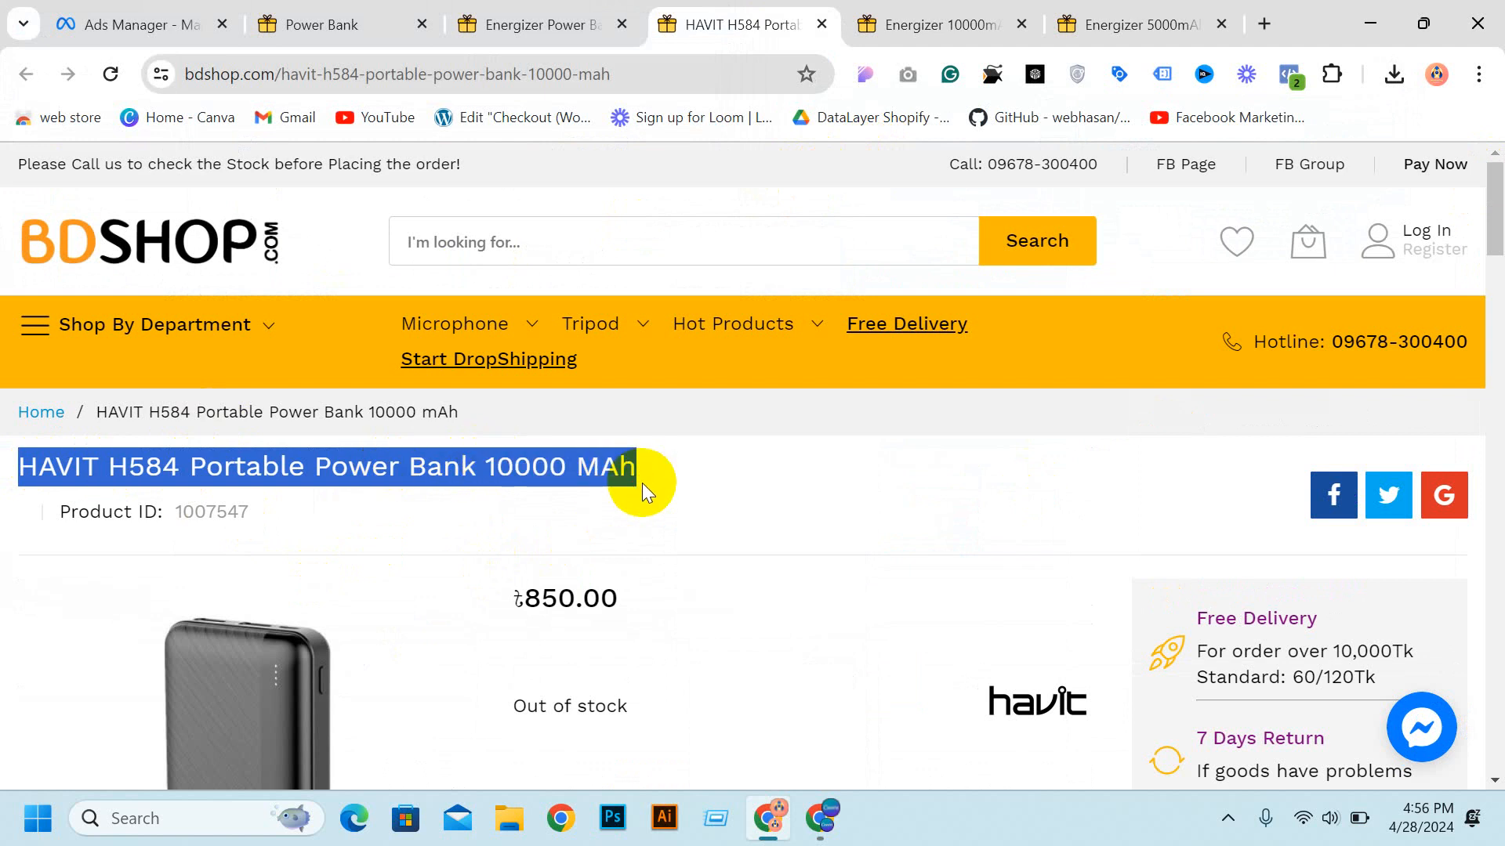
left_click(168, 22)
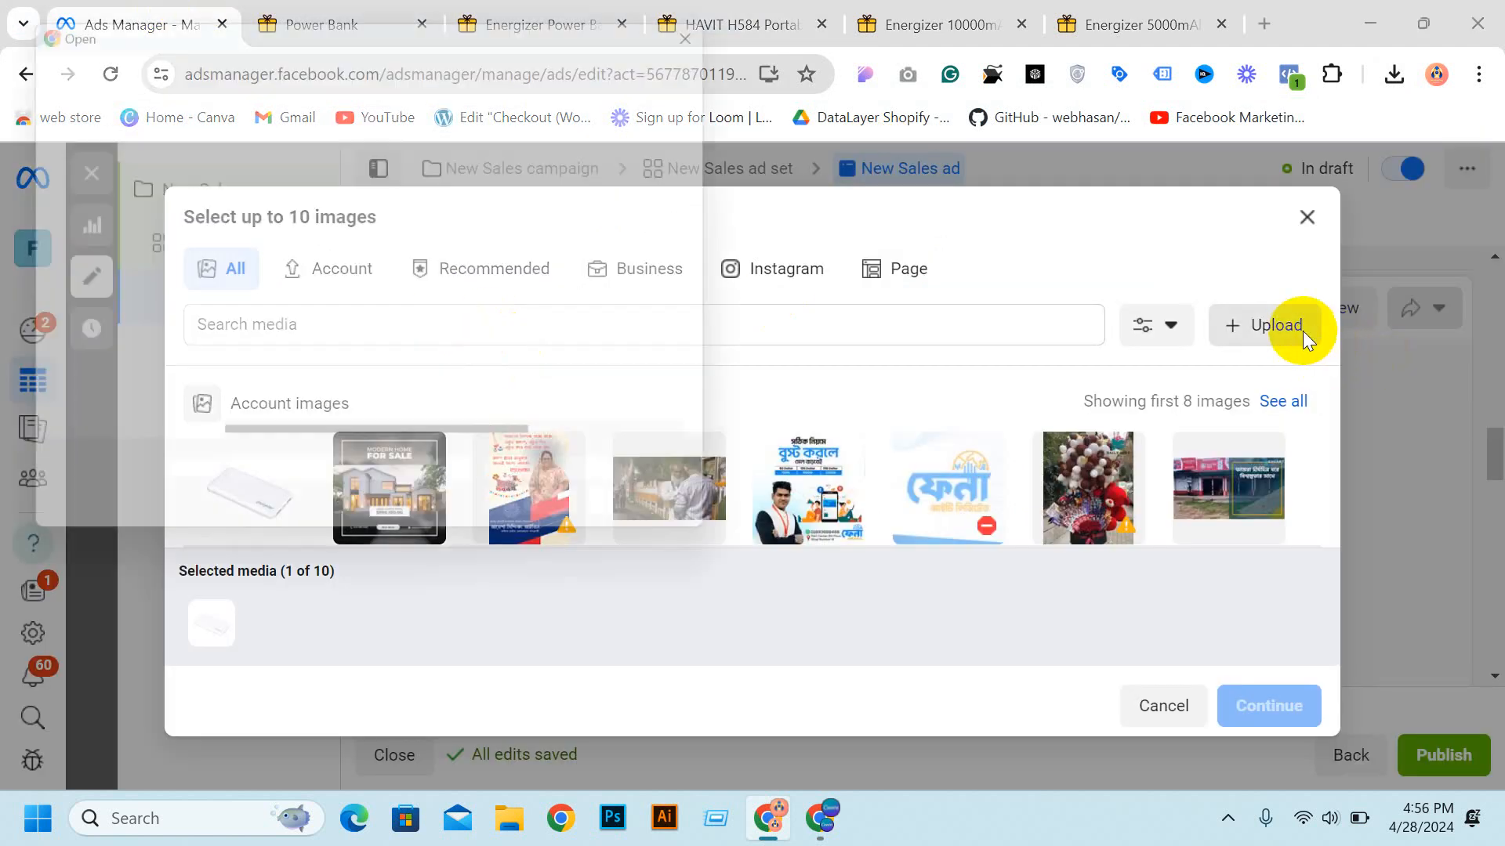
left_click(279, 227)
double_click(279, 227)
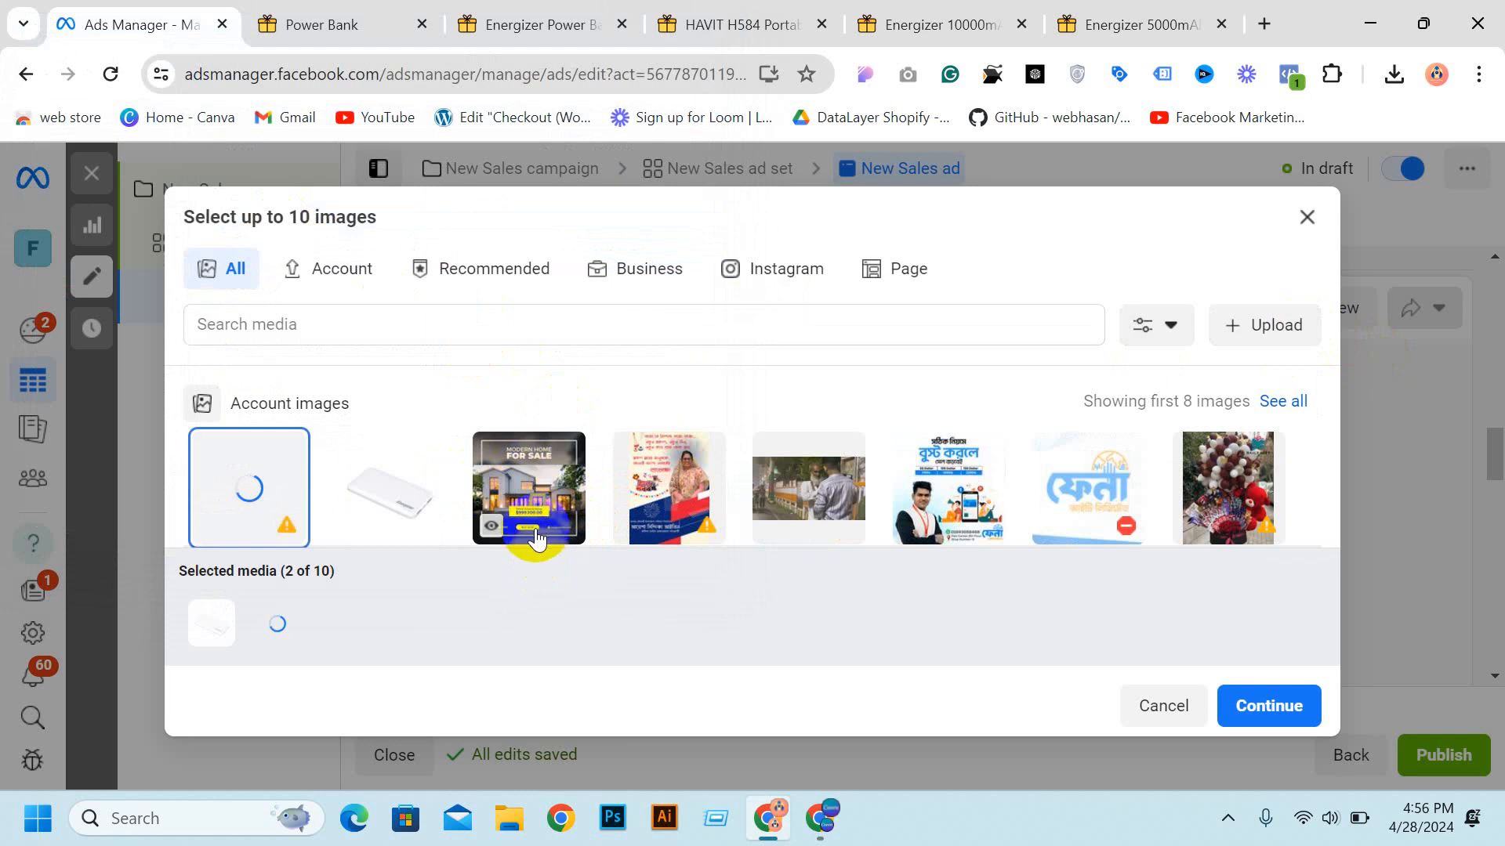
left_click(1273, 712)
Step: Expand the HAVIT card for editing and set its headline to "HAVIT H584 Portable Power Bank 10000 MAh"
scroll(739, 530, "down", 3)
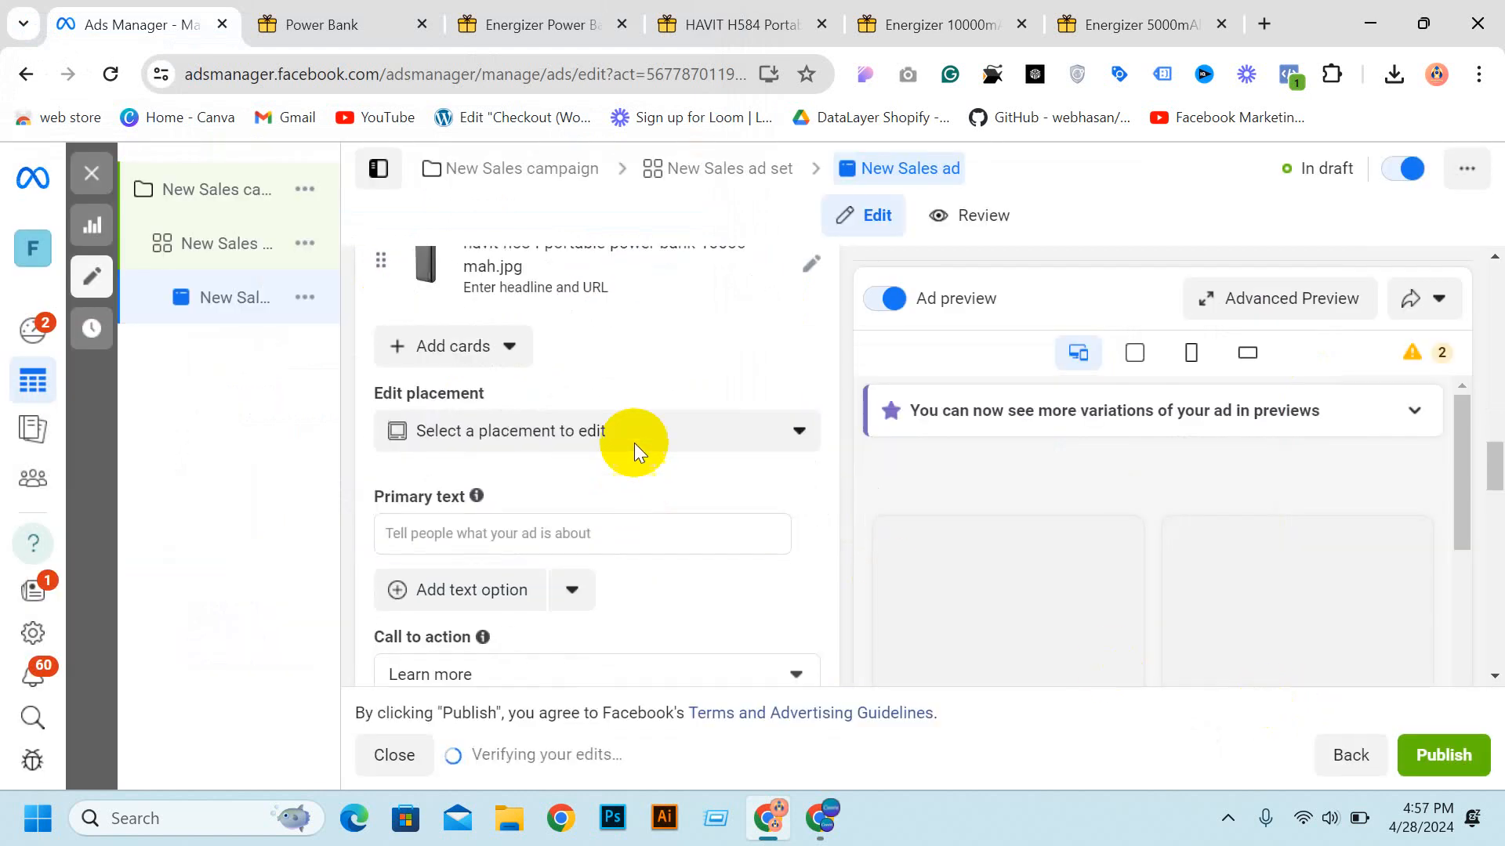
left_click(680, 305)
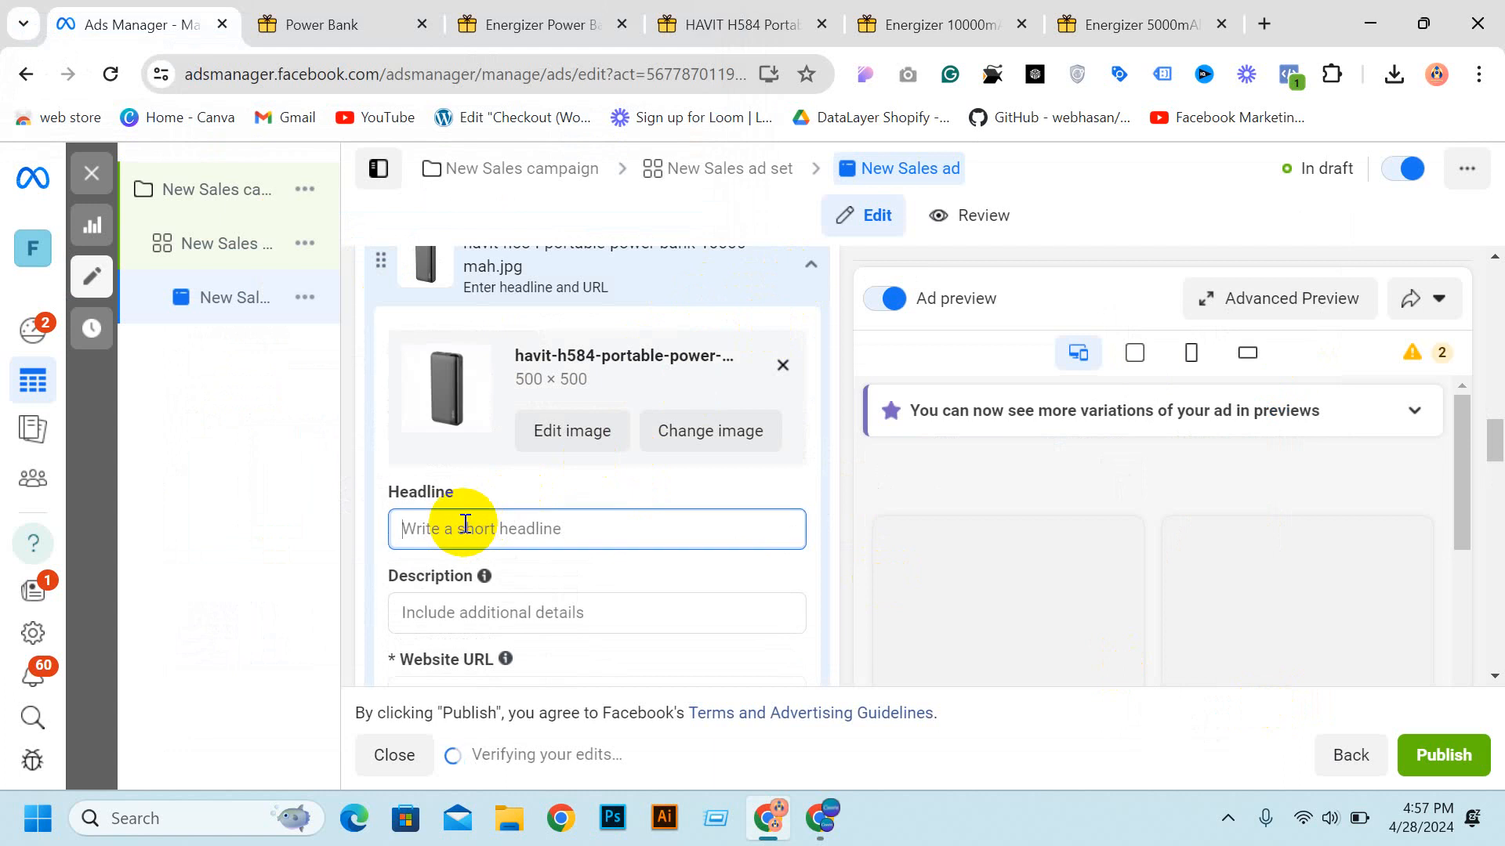
scroll(477, 546, "down", 3)
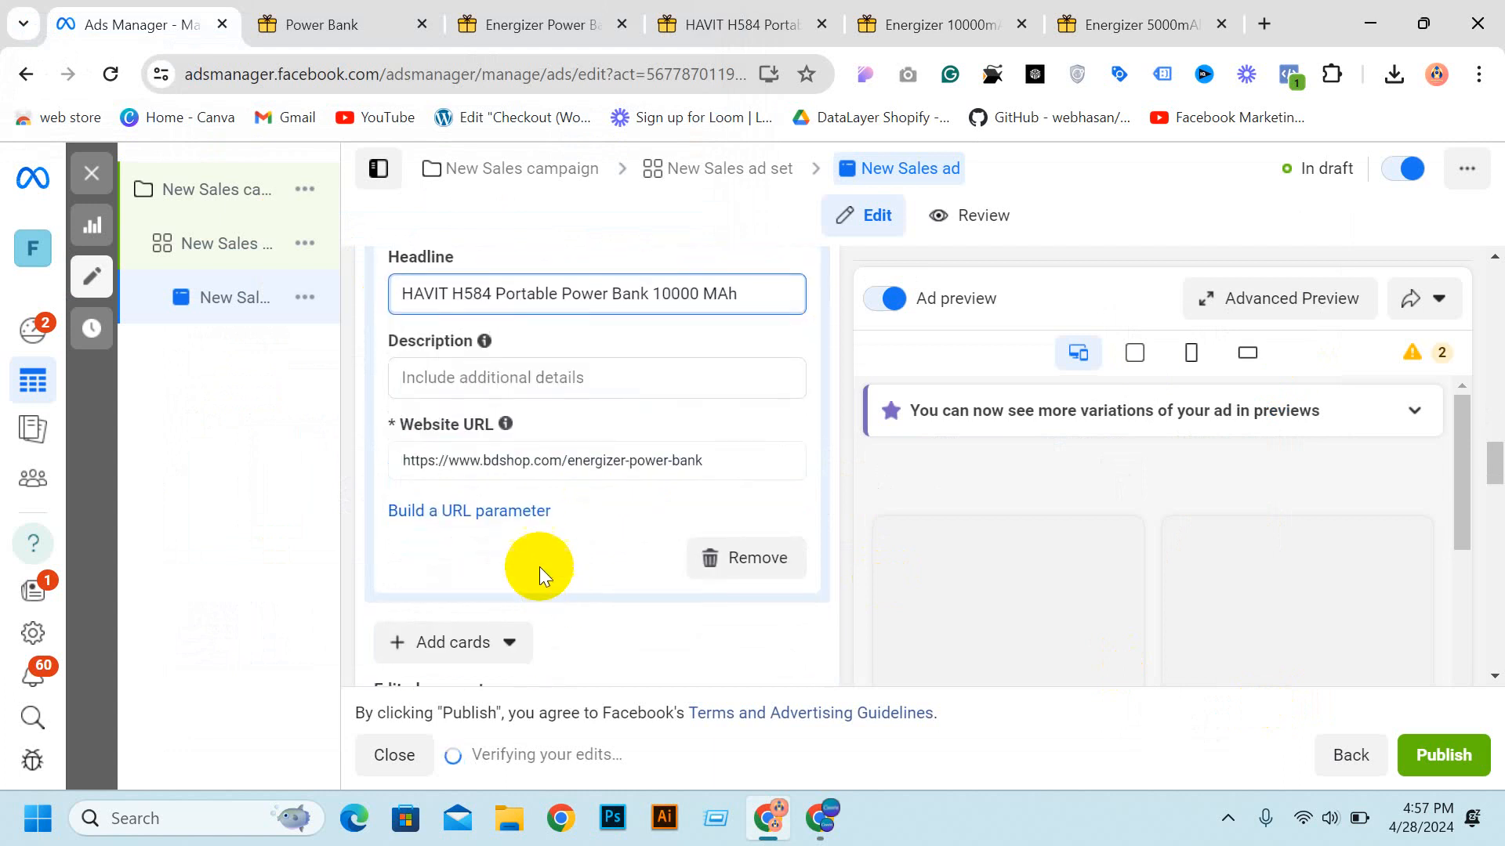
double_click(543, 460)
left_click(548, 23)
left_click(715, 24)
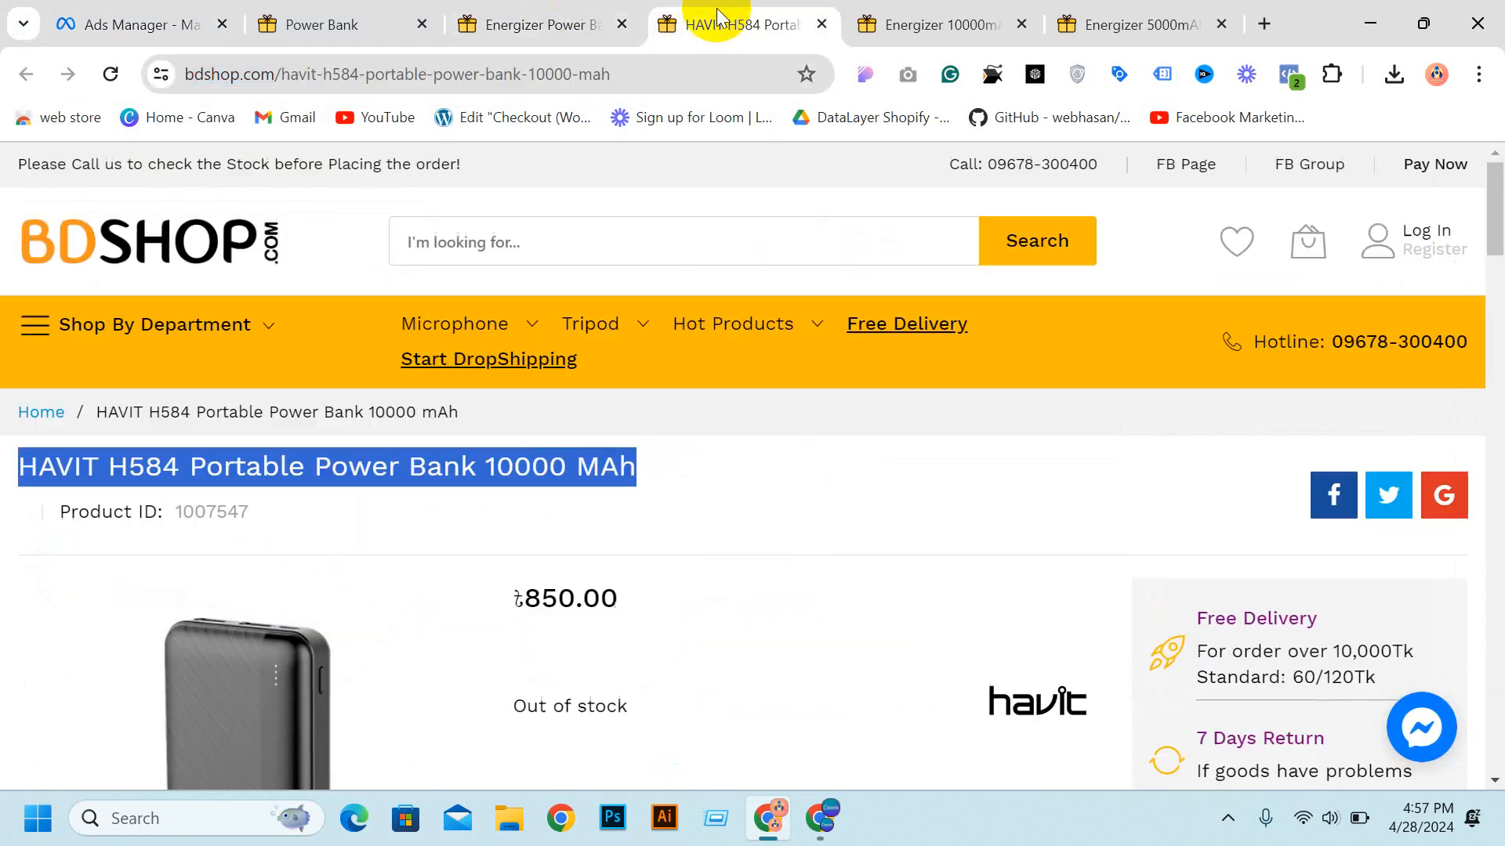
left_click(485, 72)
left_click(486, 68)
double_click(485, 69)
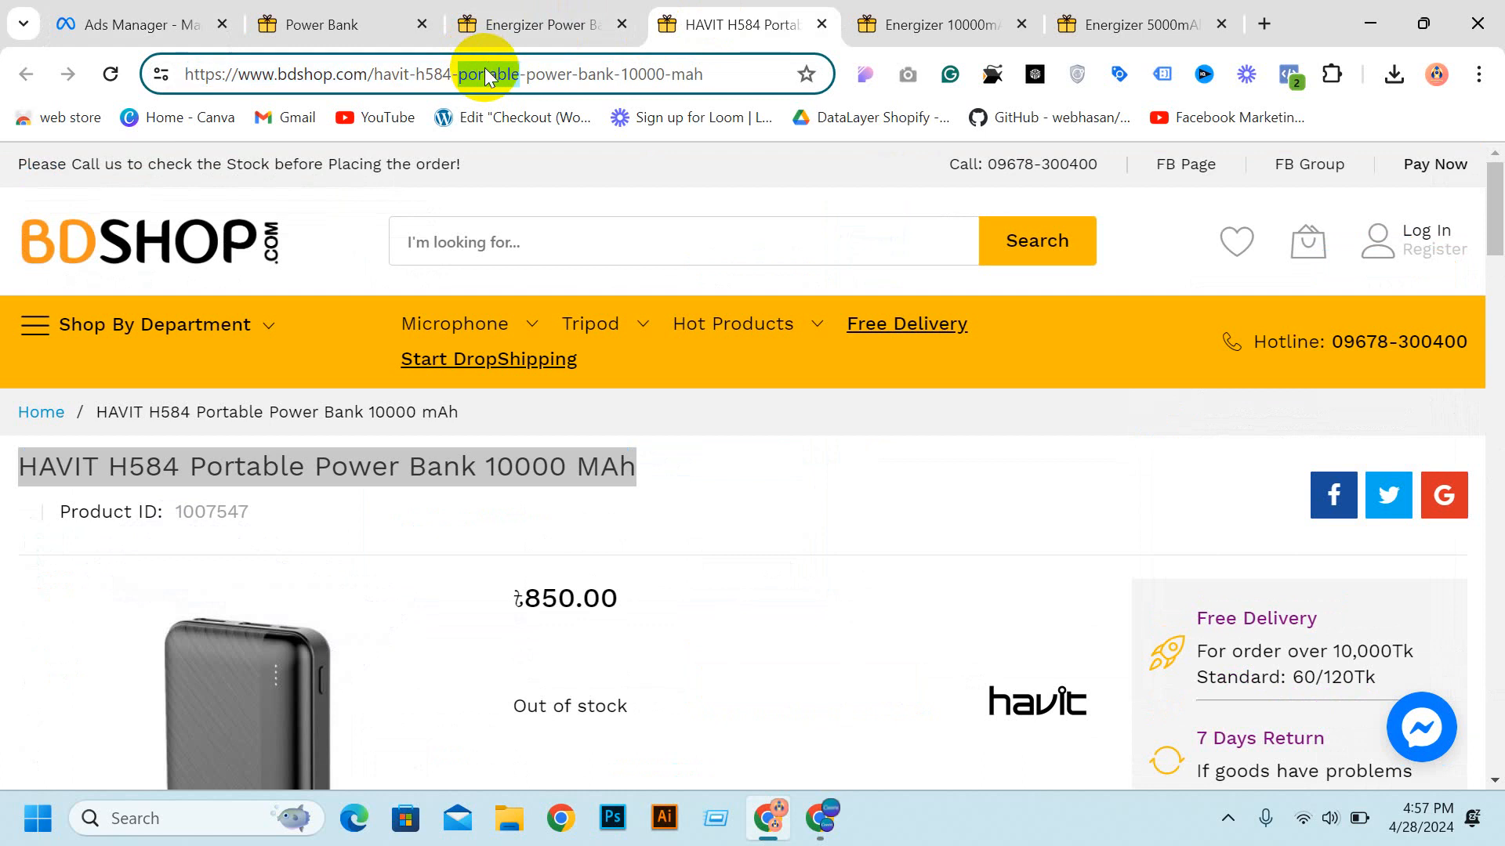
left_click_drag(485, 69, 489, 66)
left_click_drag(764, 79, 107, 81)
key("ctrl+c")
left_click(87, 11)
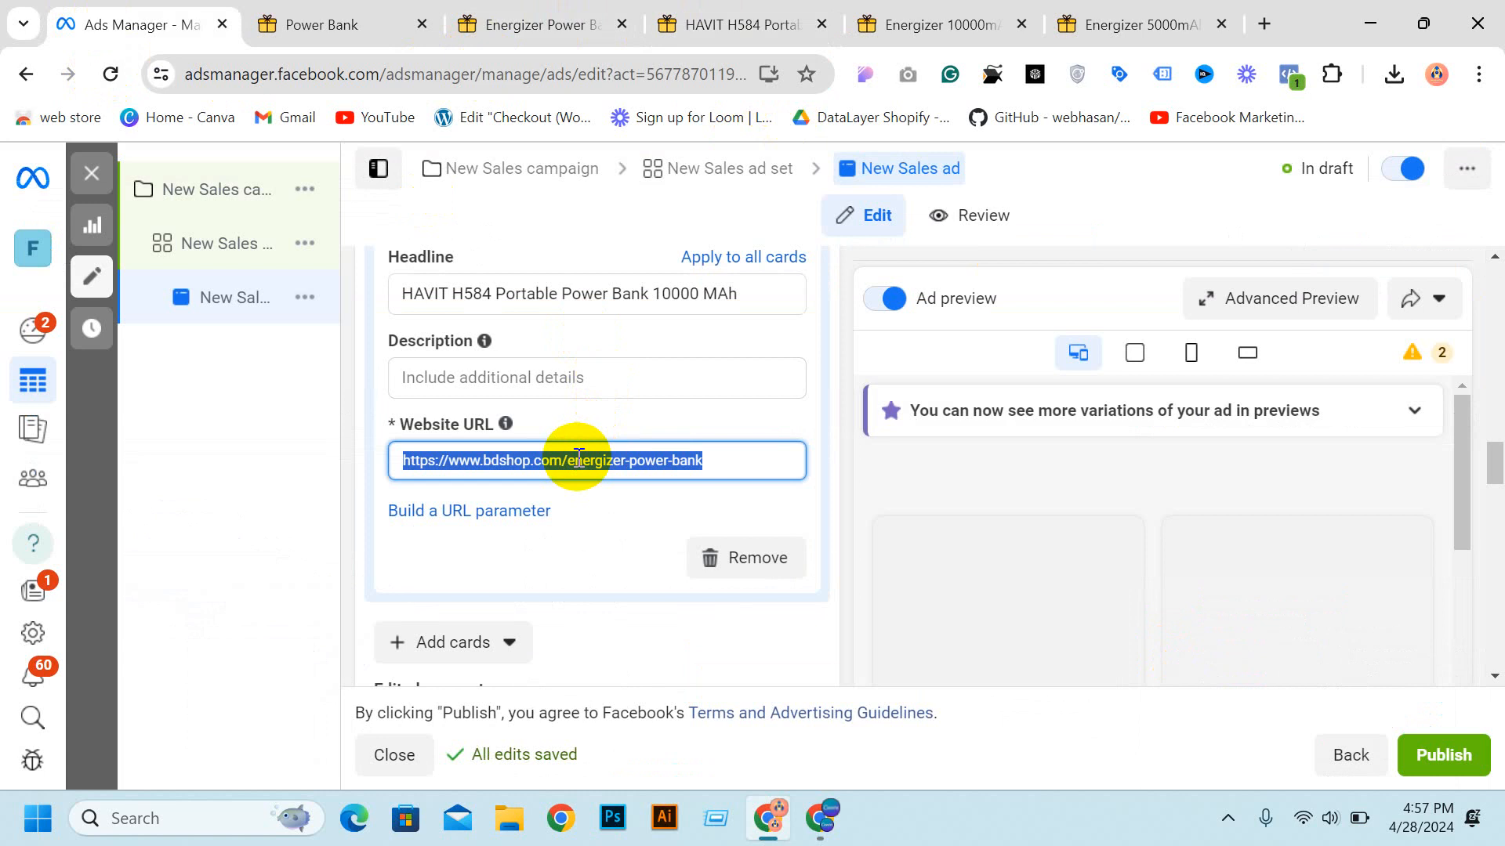
key("ctrl+v")
Step: Collapse the finished HAVIT card and open the image picker to add a third image card
scroll(750, 389, "up", 4)
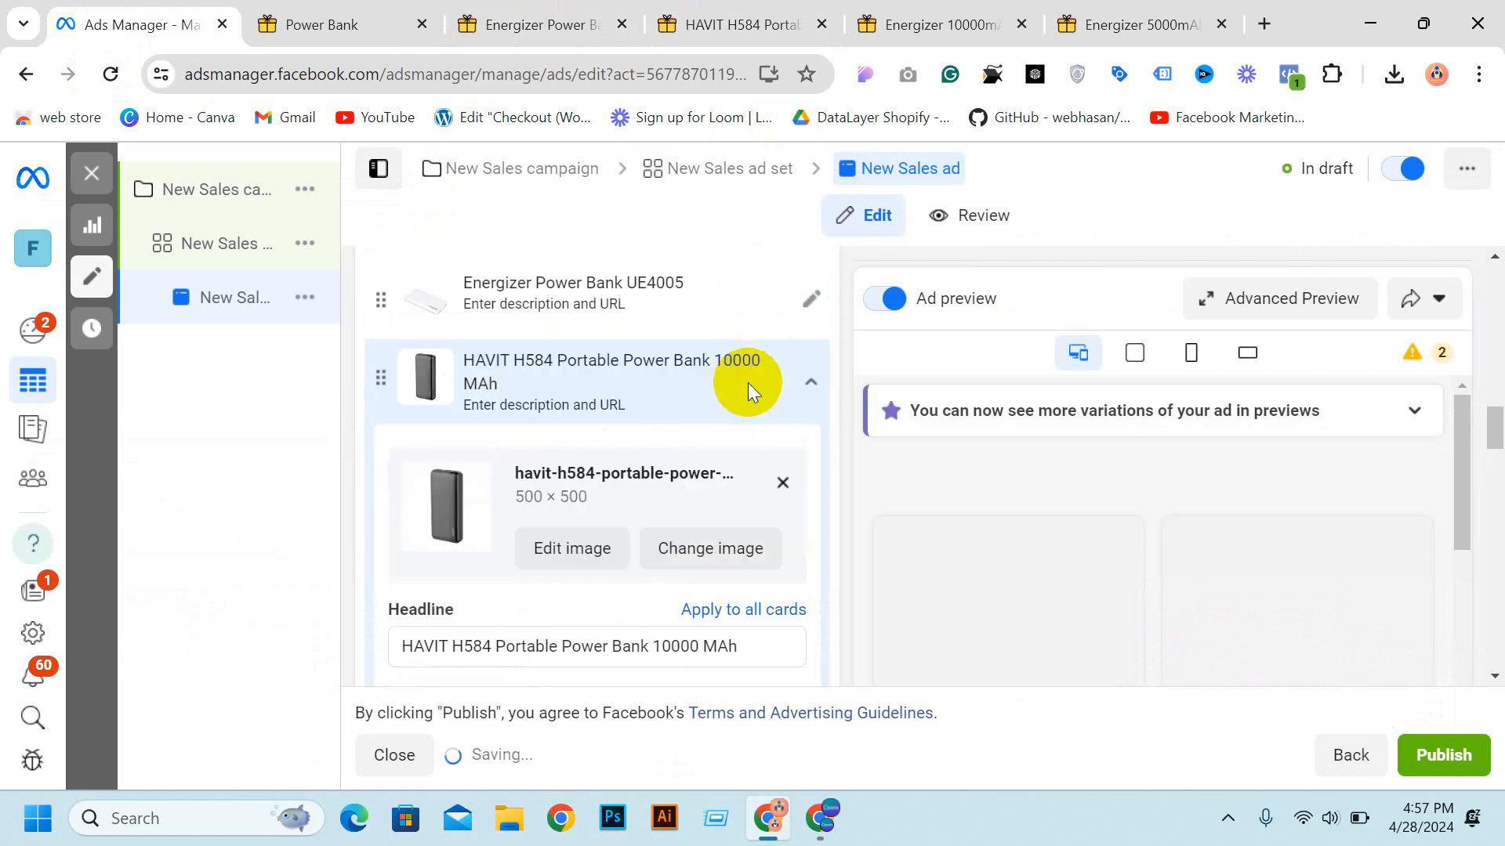
left_click(810, 390)
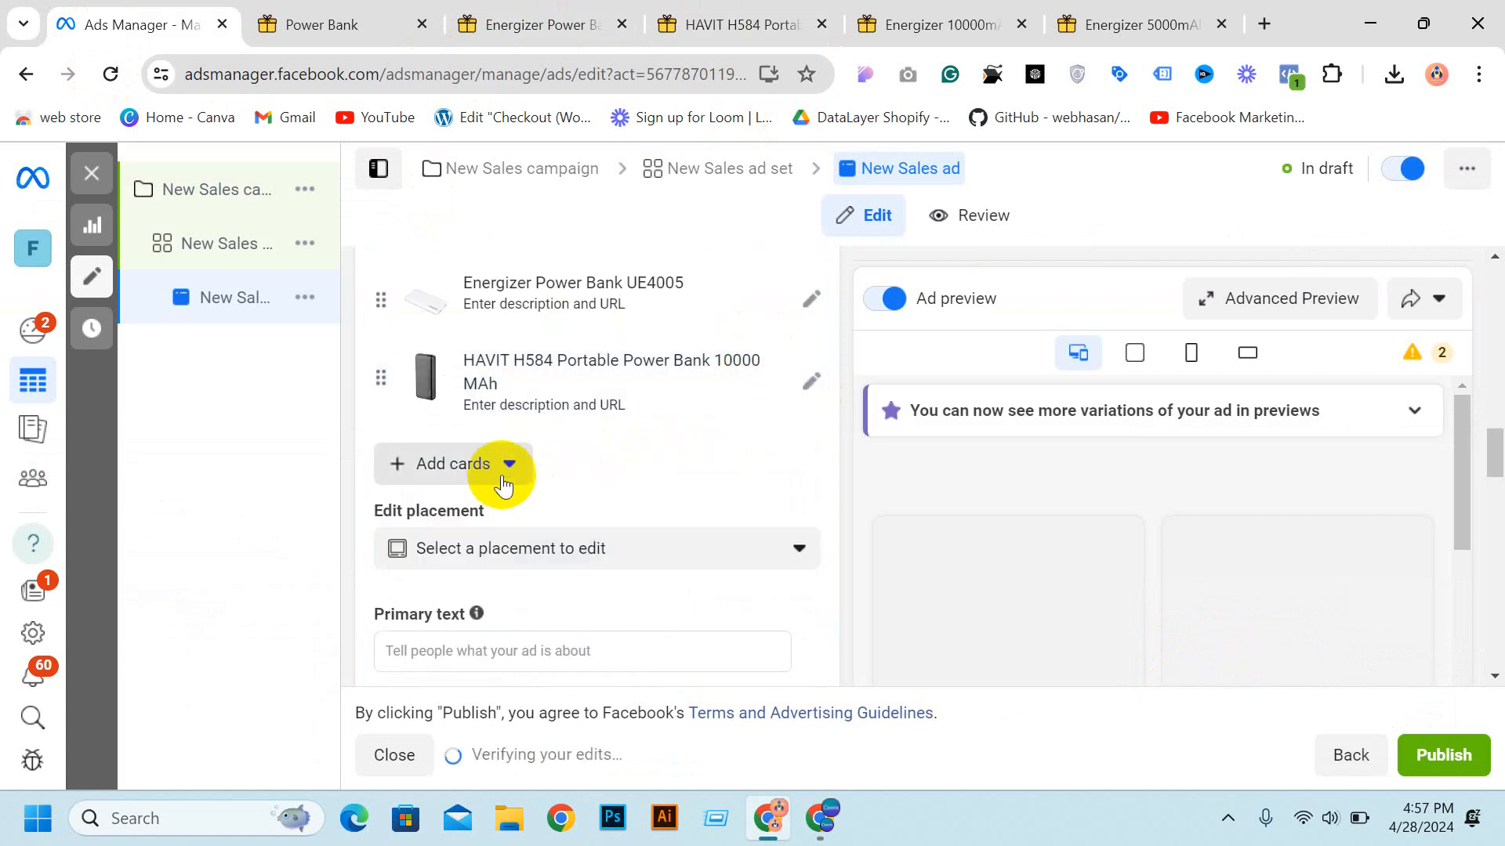
left_click(505, 464)
left_click(463, 547)
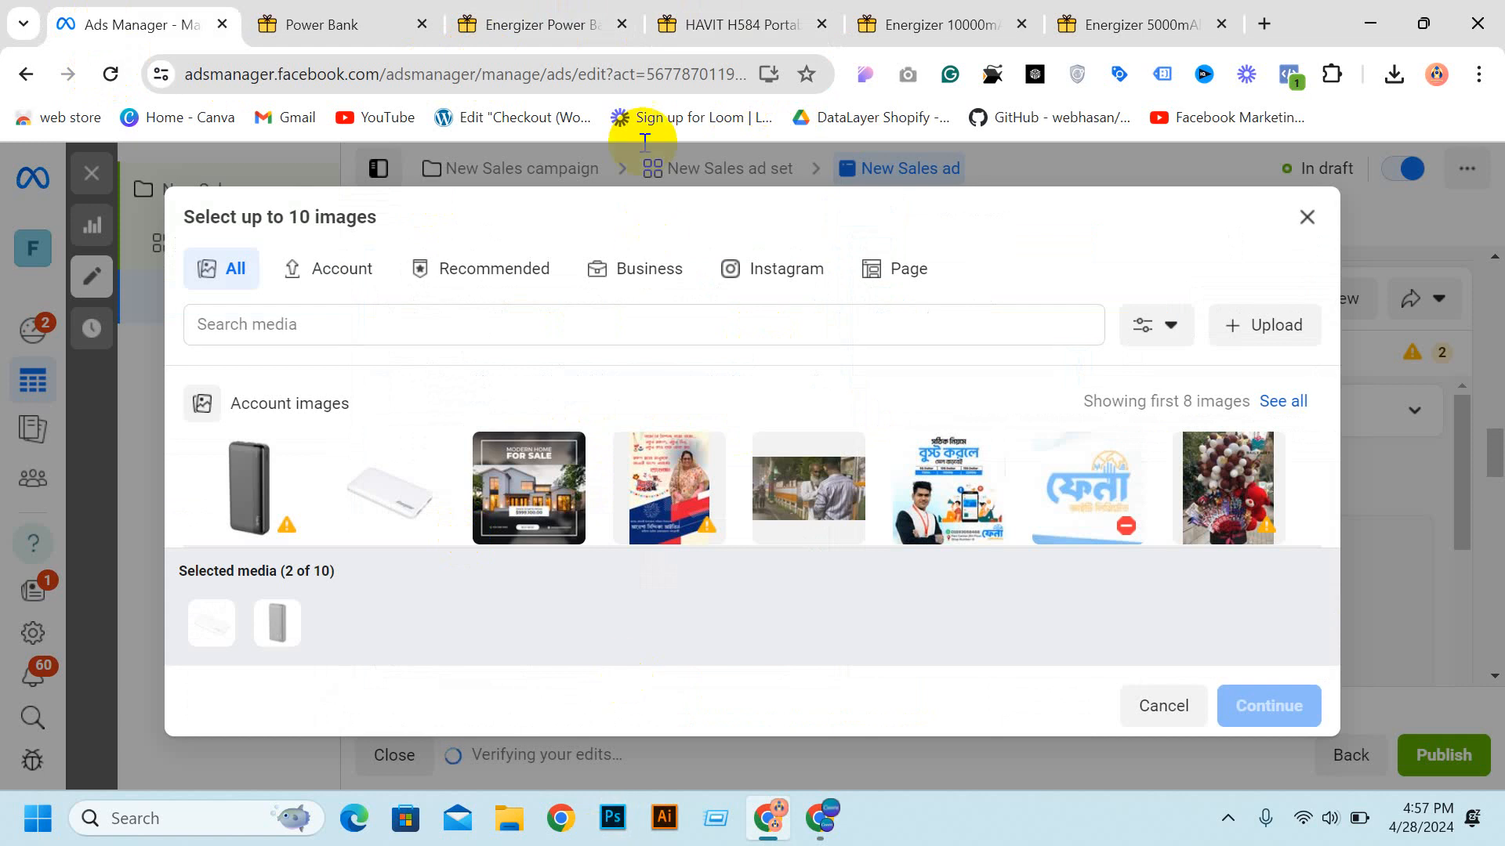
Step: Save the enlarged Energizer 10000mAh product image to Downloads as energizer-10000mah-power-bank-ue10025qc.jpg and close the enlarged view
left_click(559, 11)
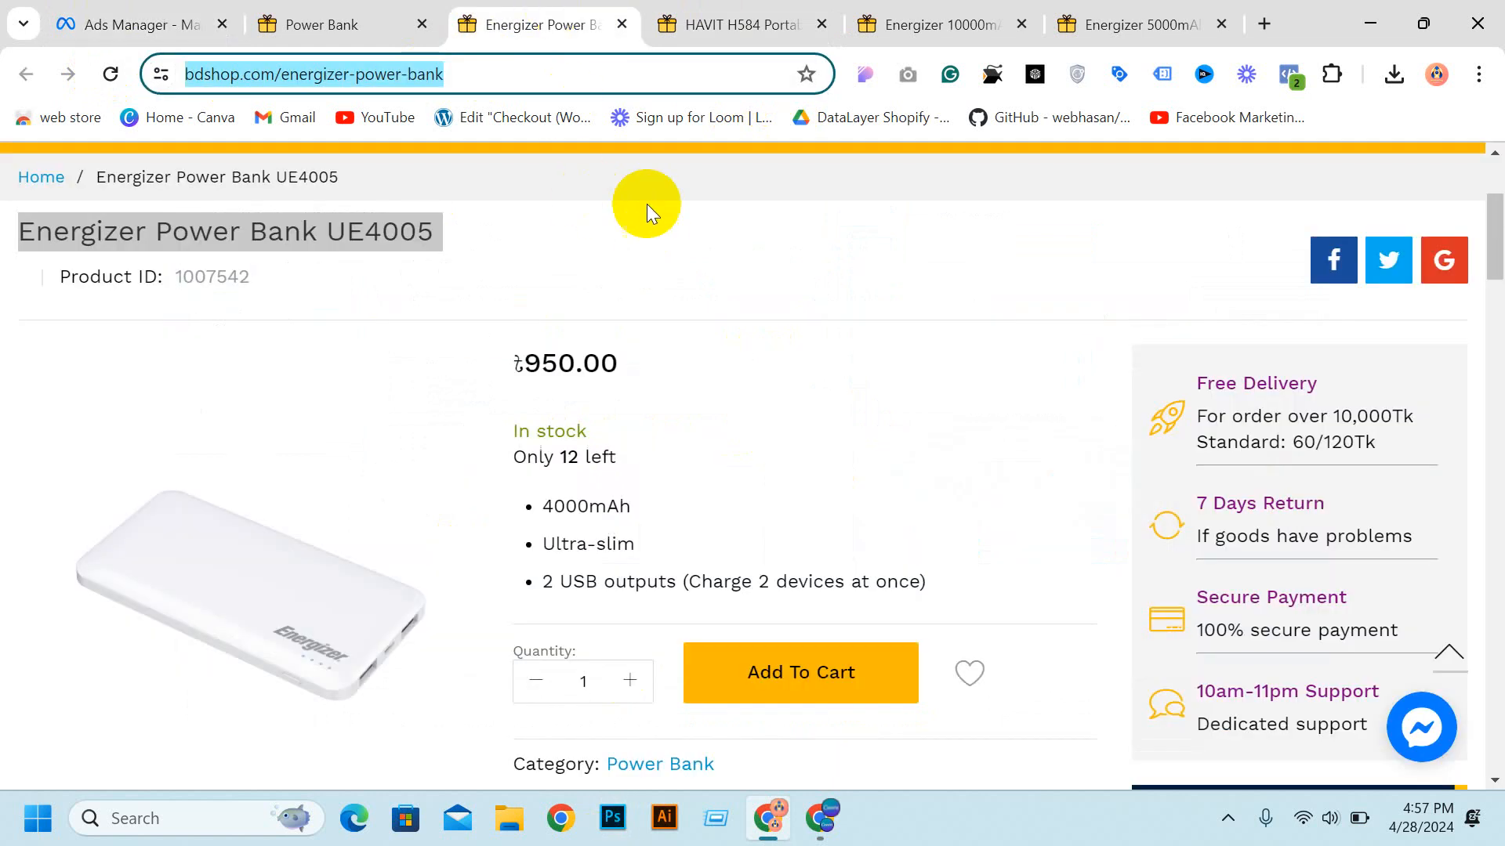
left_click(674, 24)
left_click(891, 23)
scroll(766, 249, "down", 3)
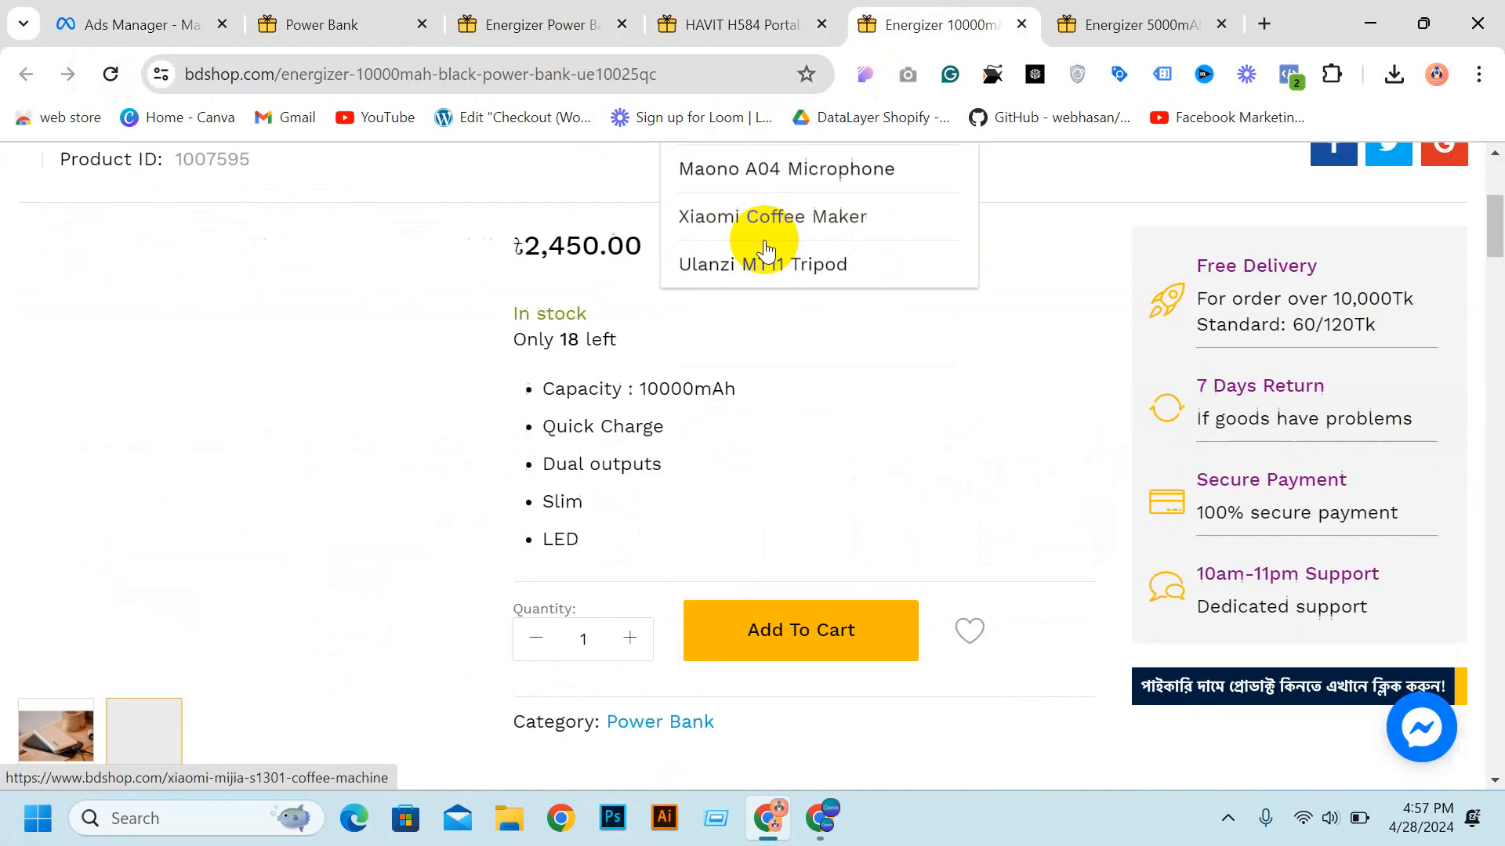
scroll(766, 249, "down", 2)
left_click(67, 627)
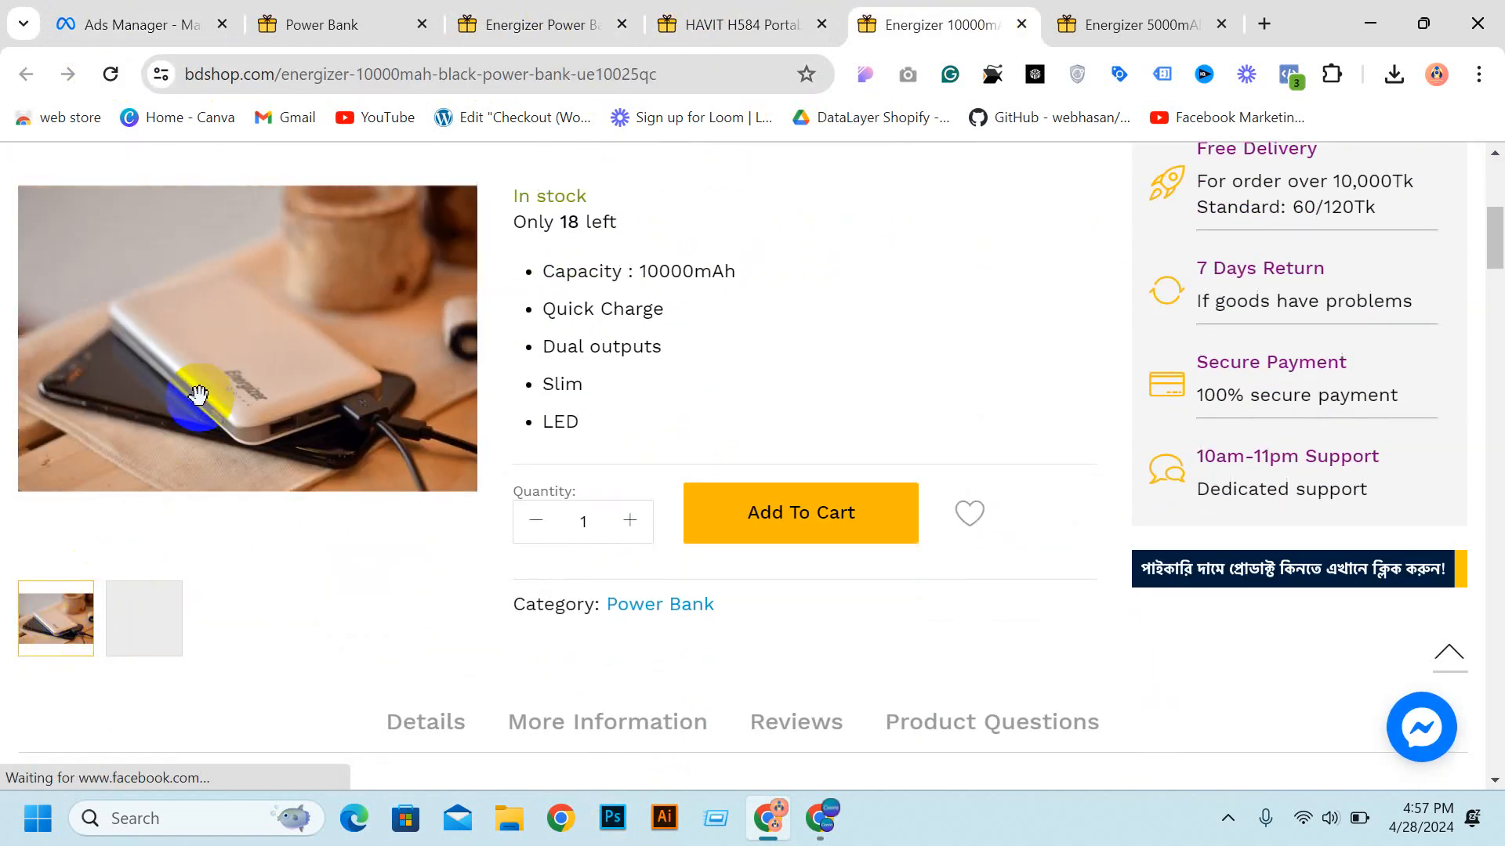
left_click(198, 394)
right_click(811, 403)
left_click(897, 455)
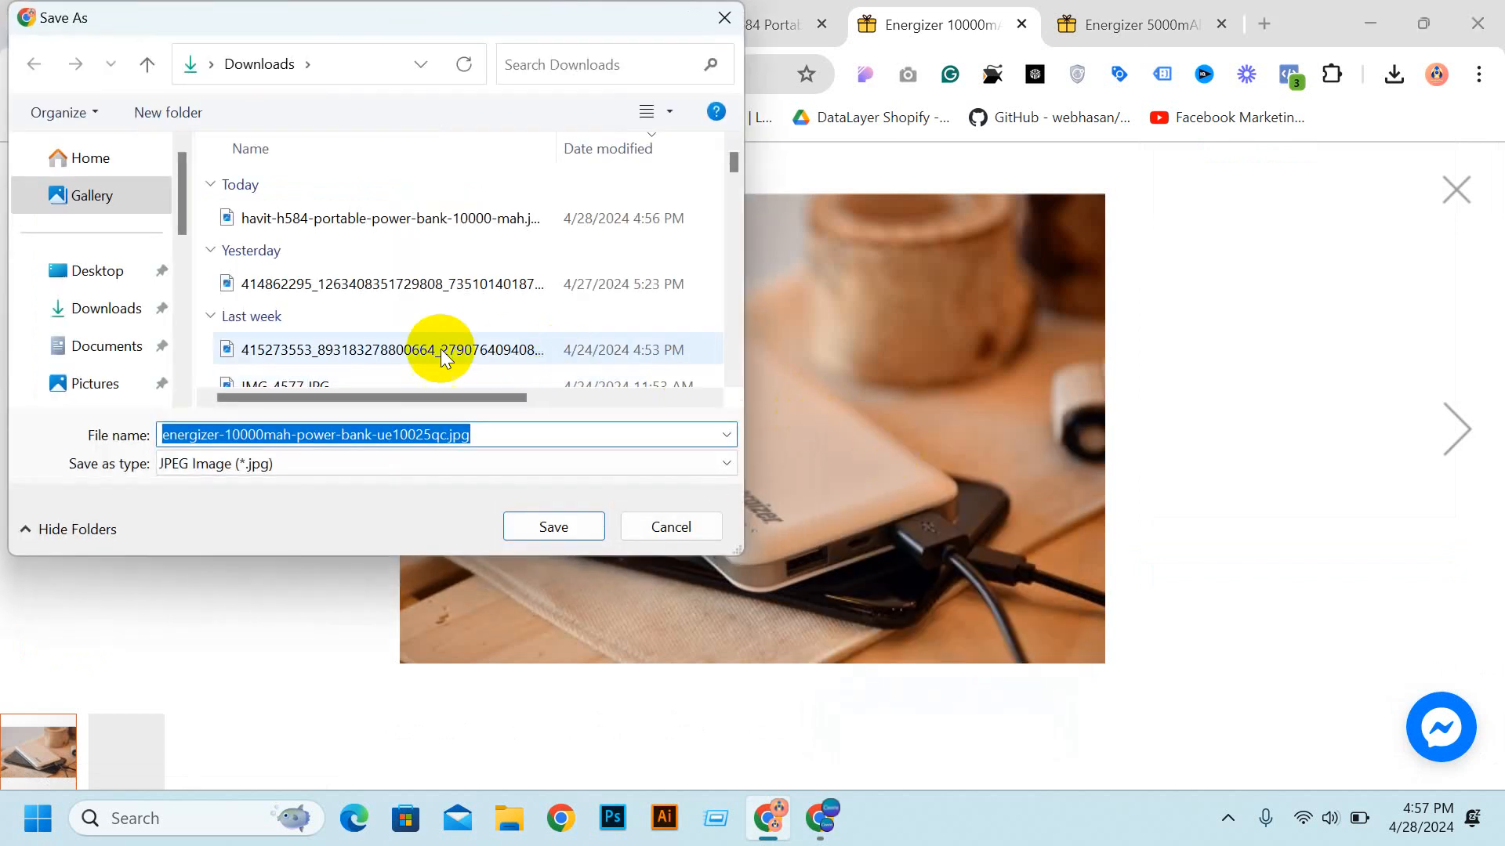
left_click(110, 317)
left_click(554, 527)
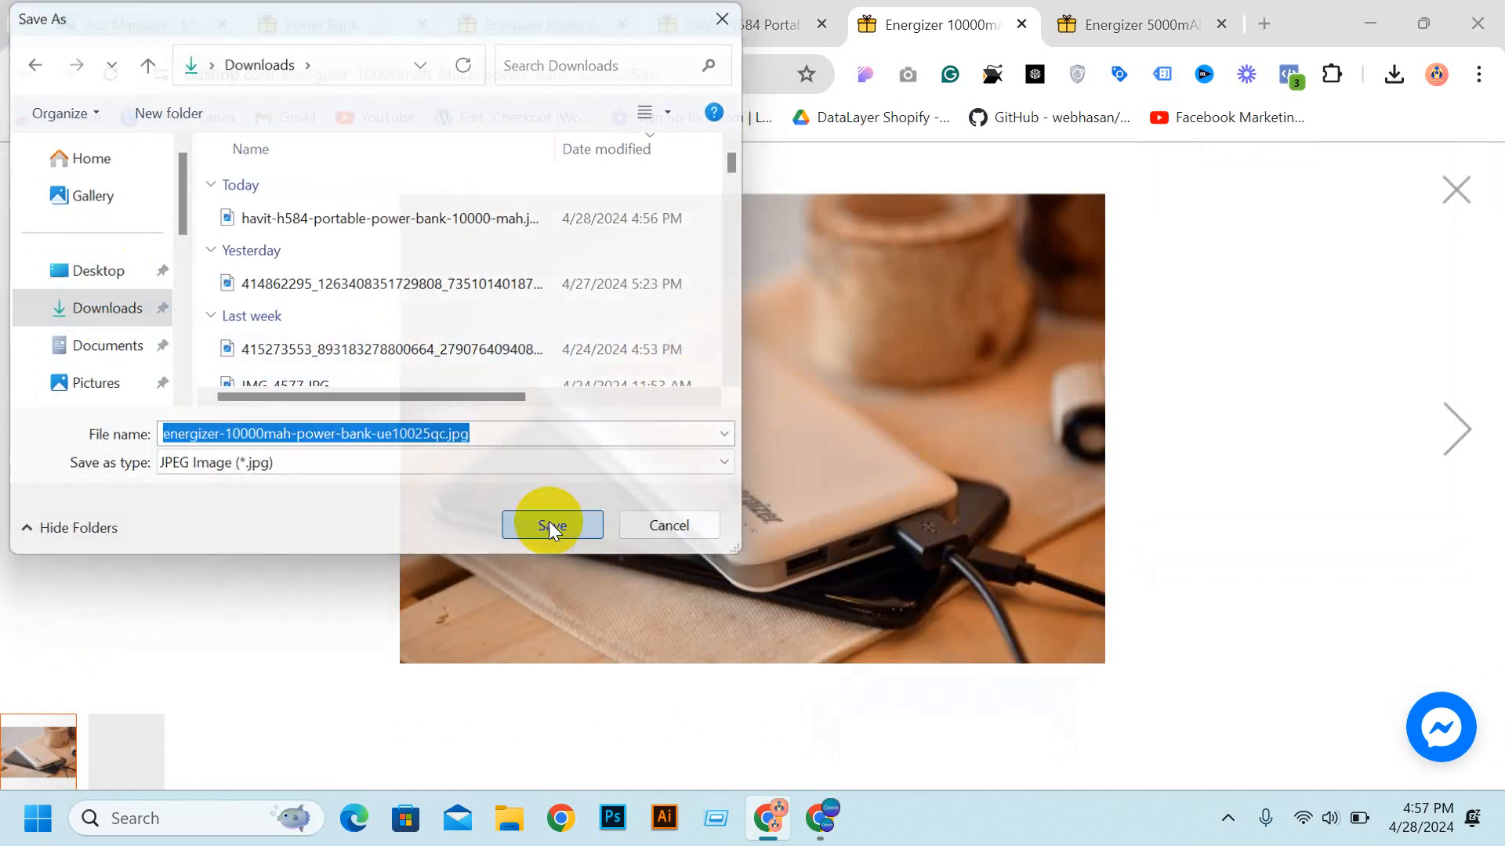
left_click(1473, 213)
Step: Copy "Energizer 10000mAh Power Bank" from the product title, then upload the saved Energizer image in Ads Manager as the third carousel card
scroll(984, 296, "up", 5)
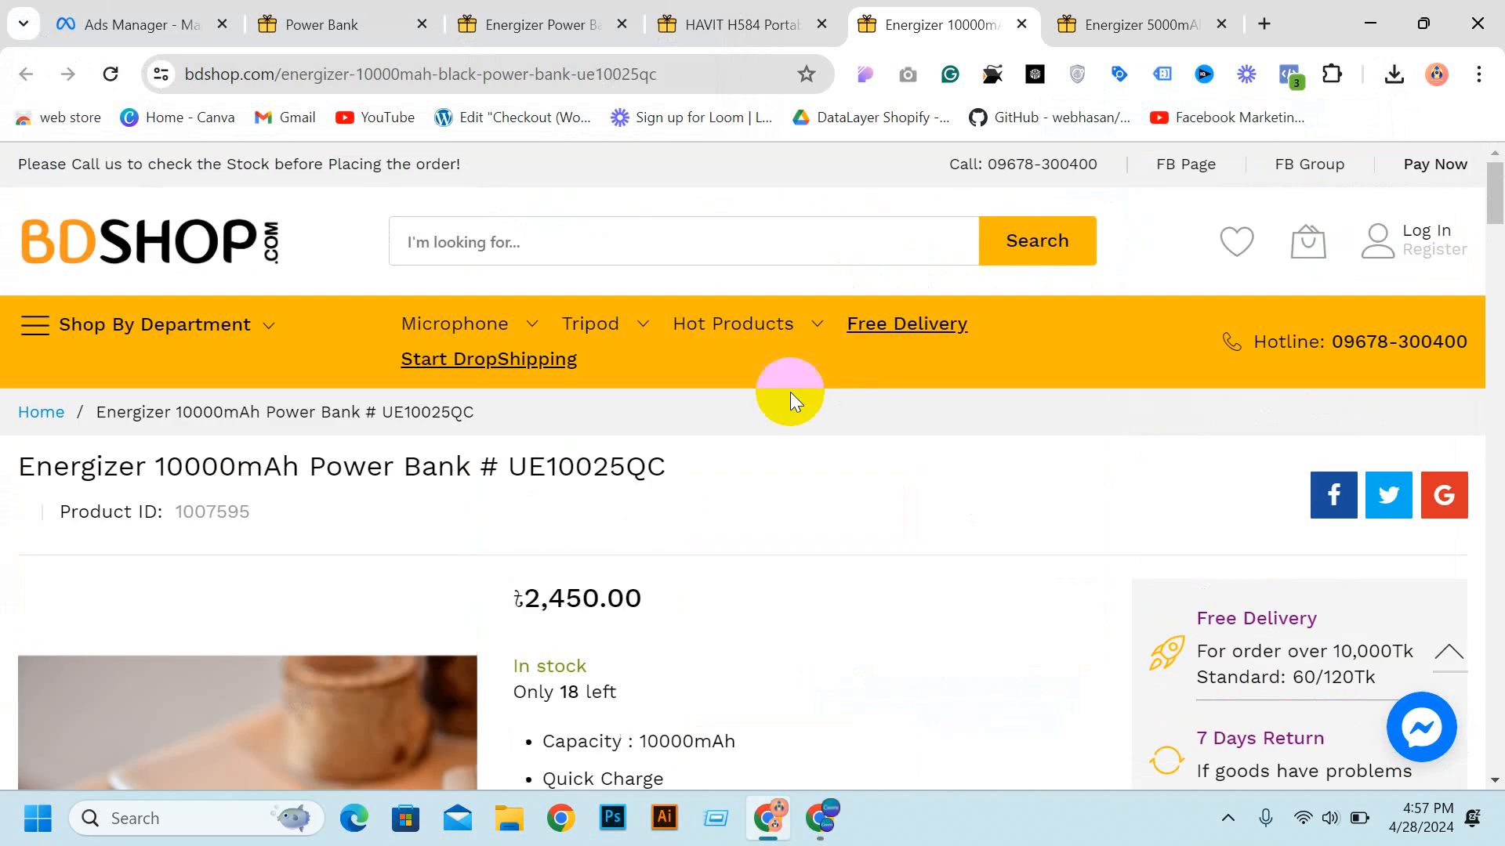
left_click_drag(22, 466, 422, 446)
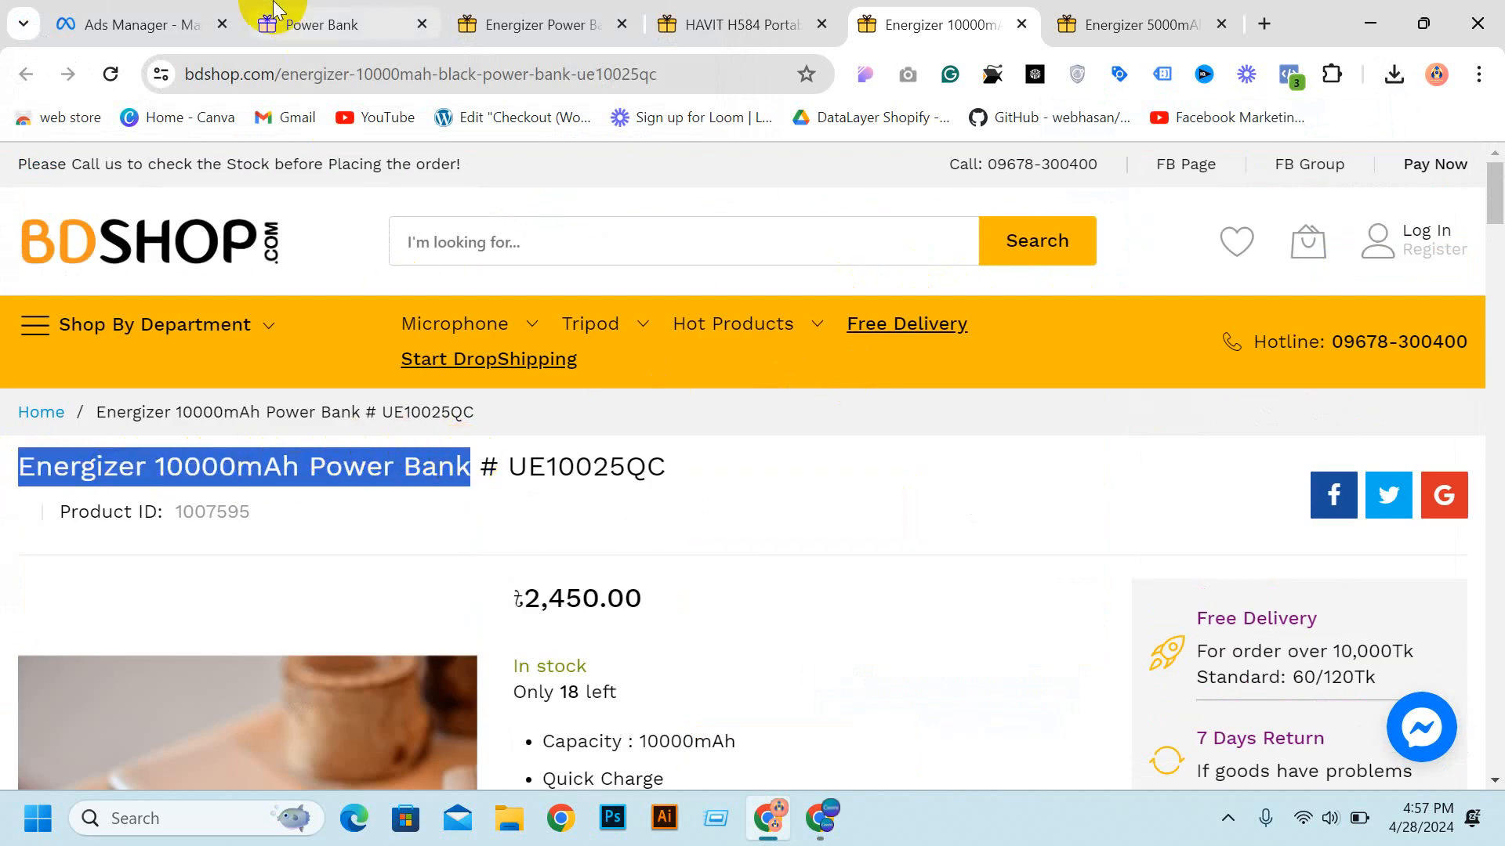
left_click(141, 23)
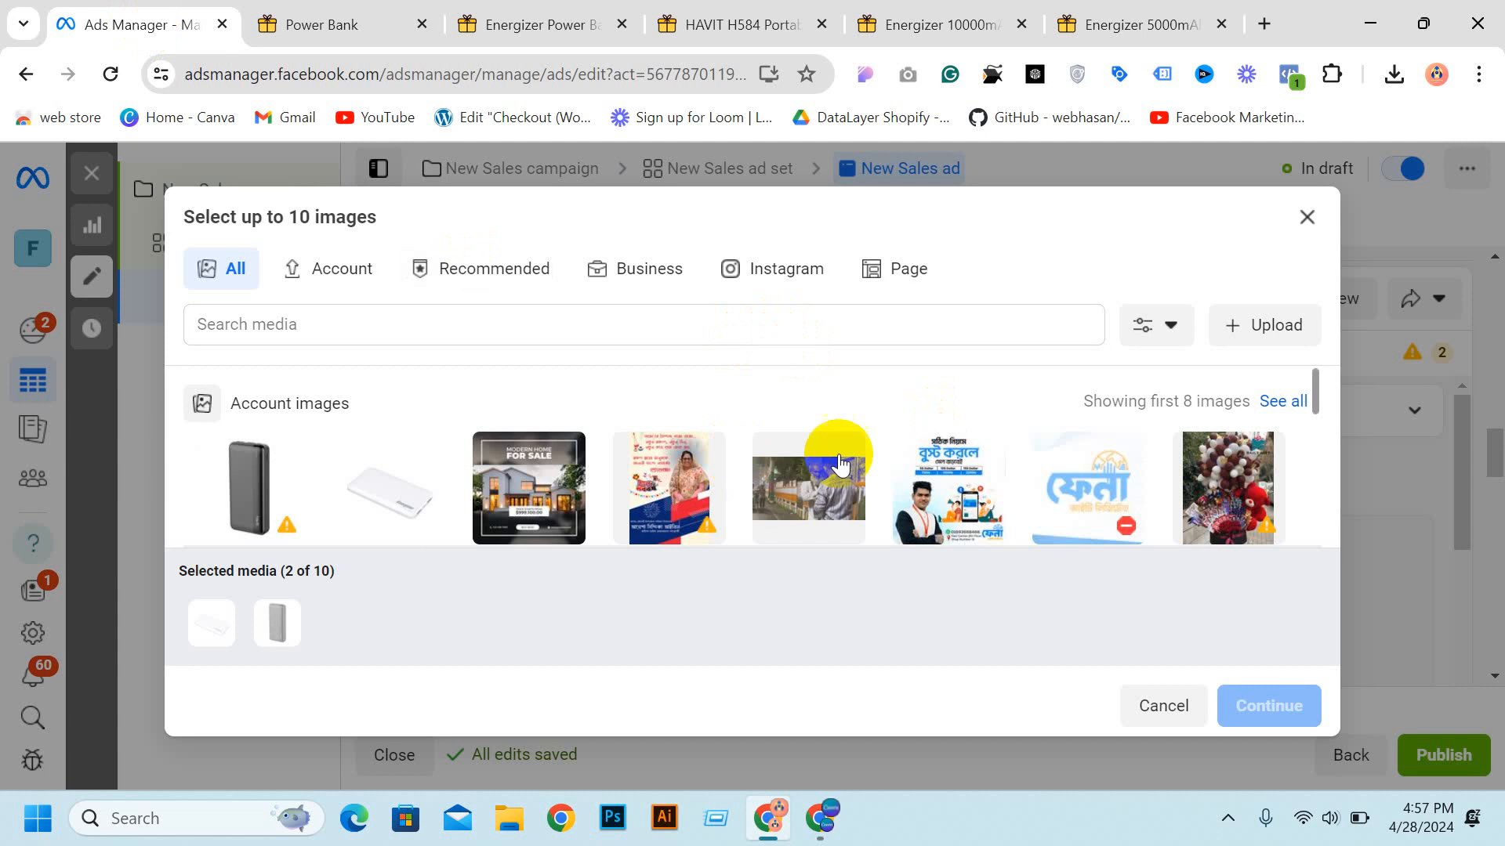
left_click(1278, 328)
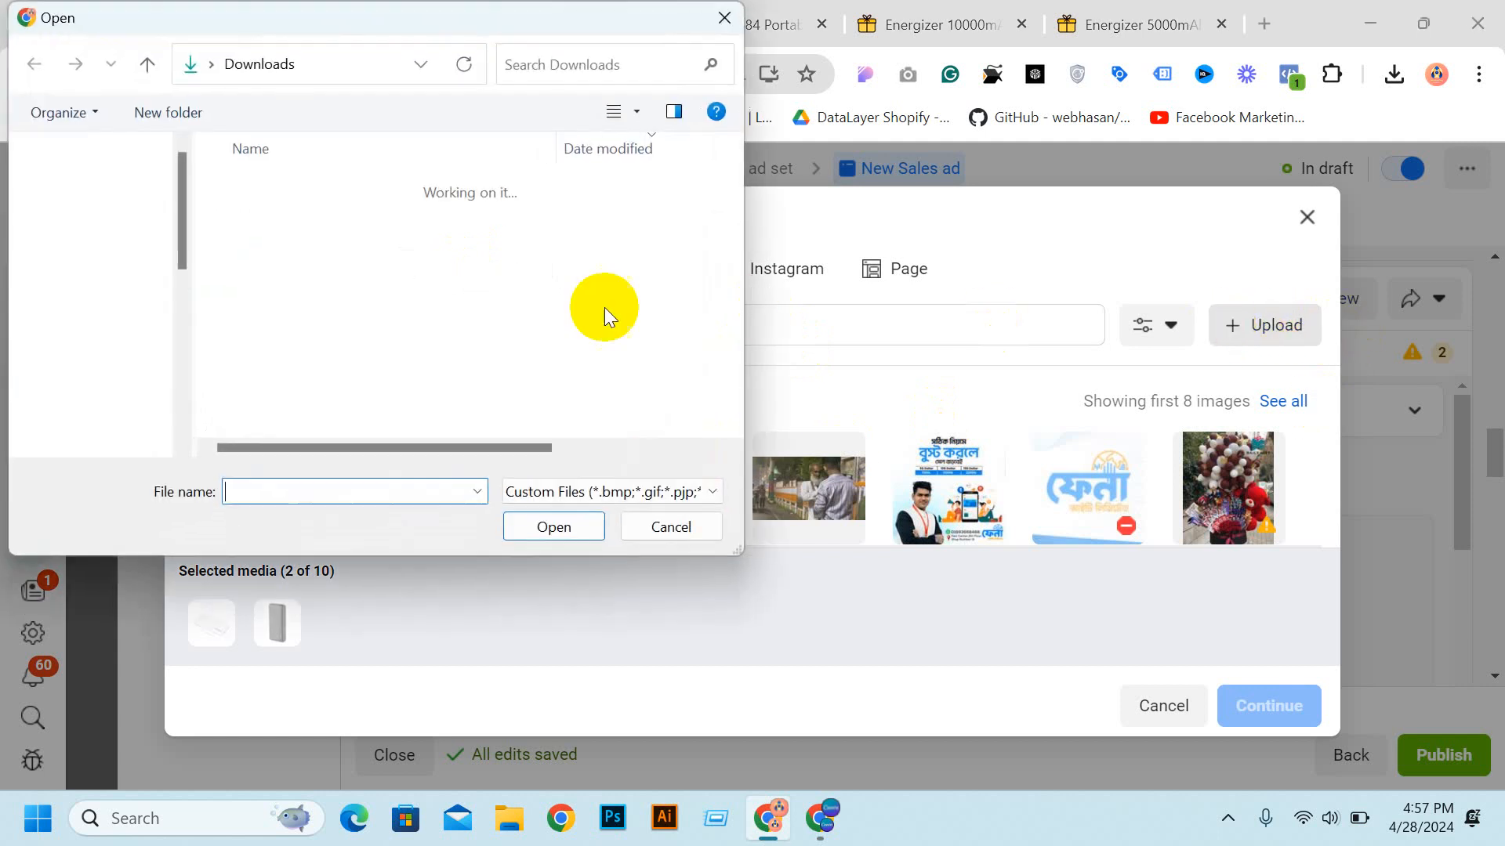
double_click(364, 220)
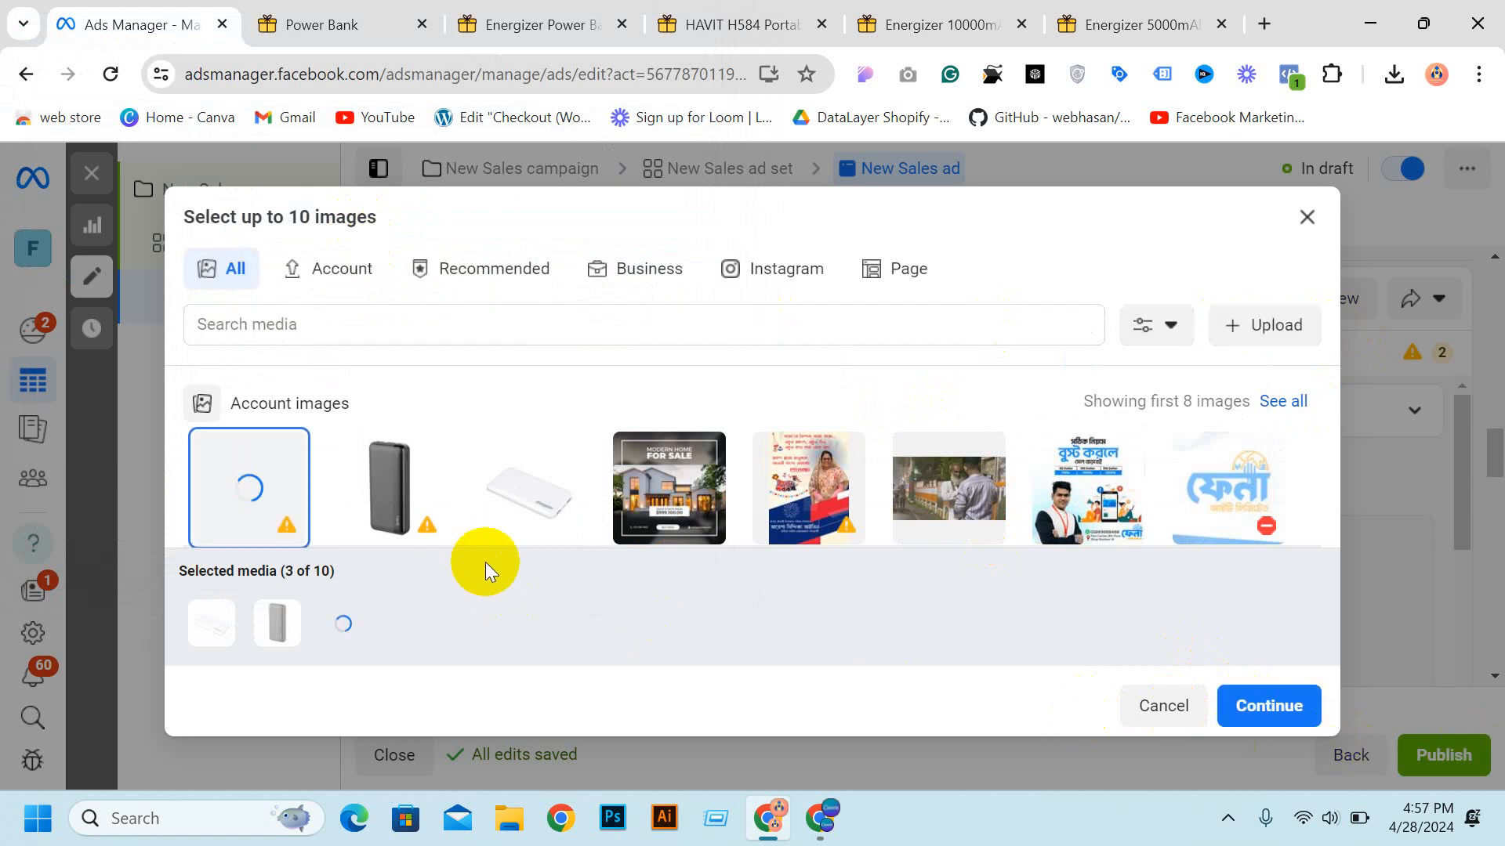
left_click(1273, 708)
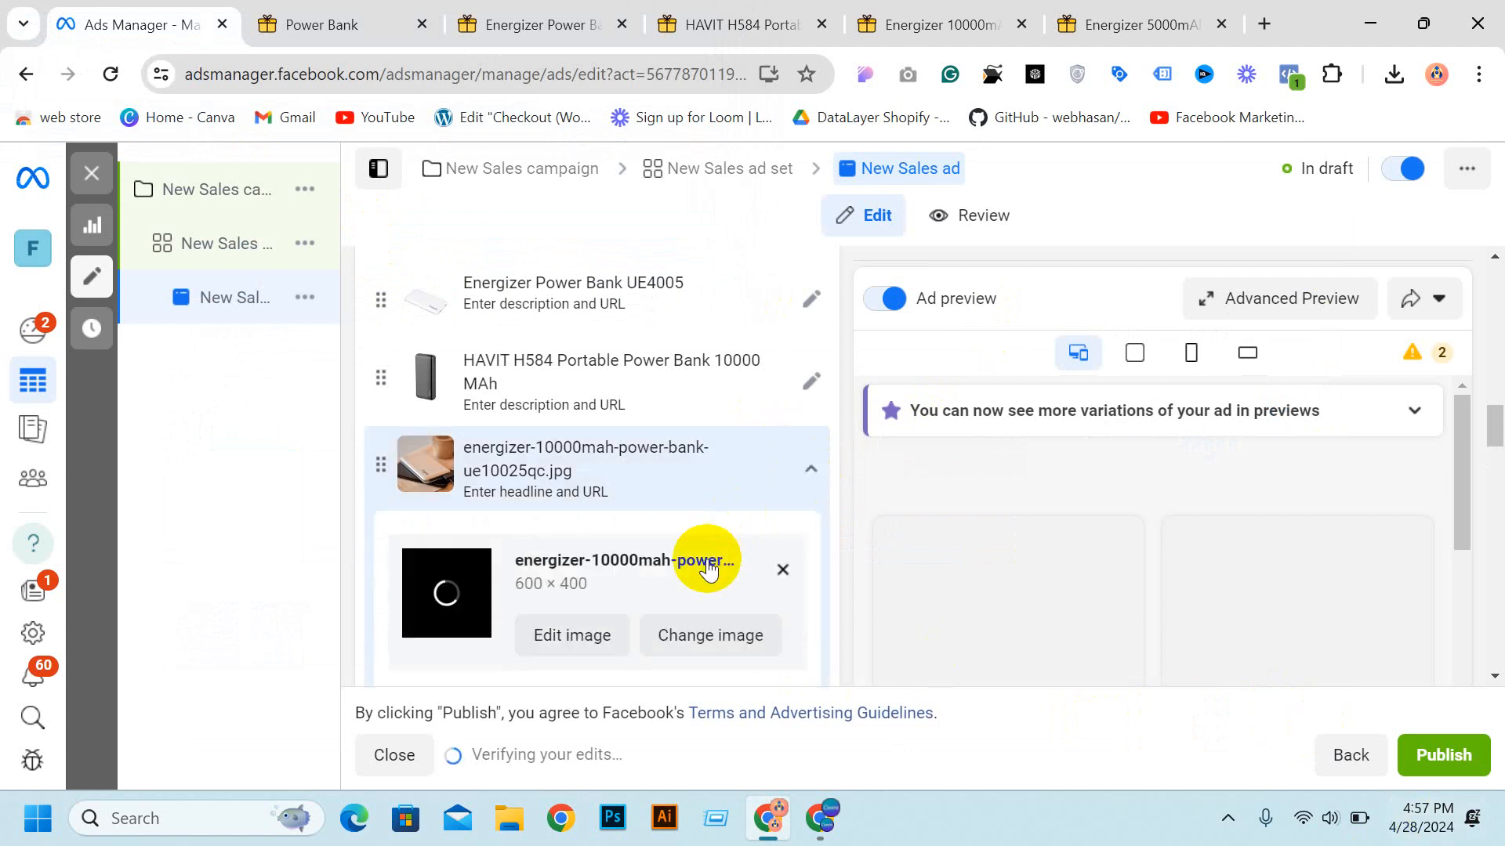
Step: Set the third card's headline to "Energizer 10000mAh Power Bank"
scroll(685, 564, "down", 5)
left_click(539, 384)
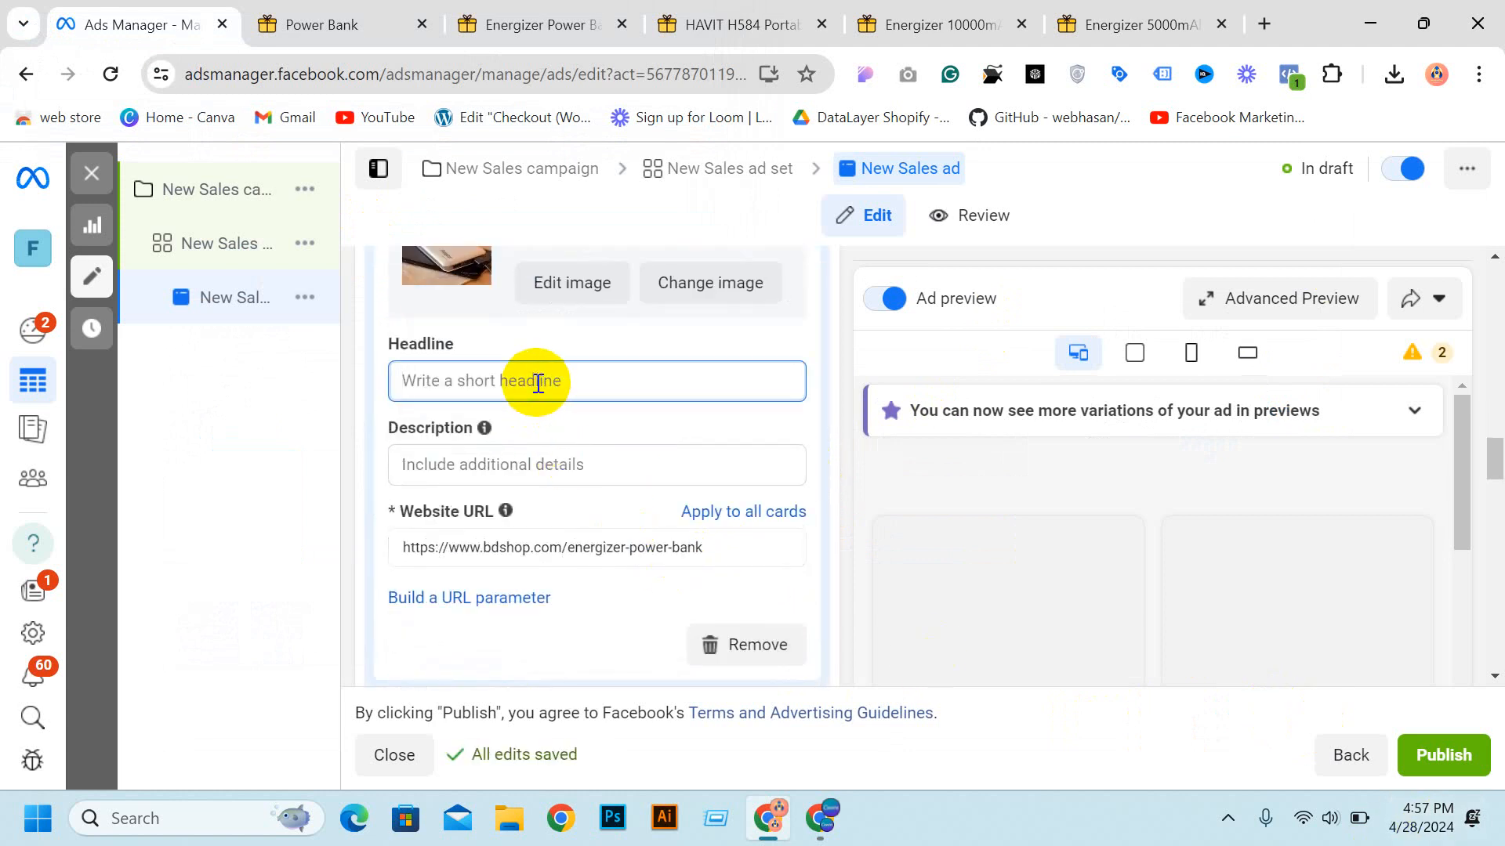
type("Energizer 10000mAh Power Bank")
left_click(911, 16)
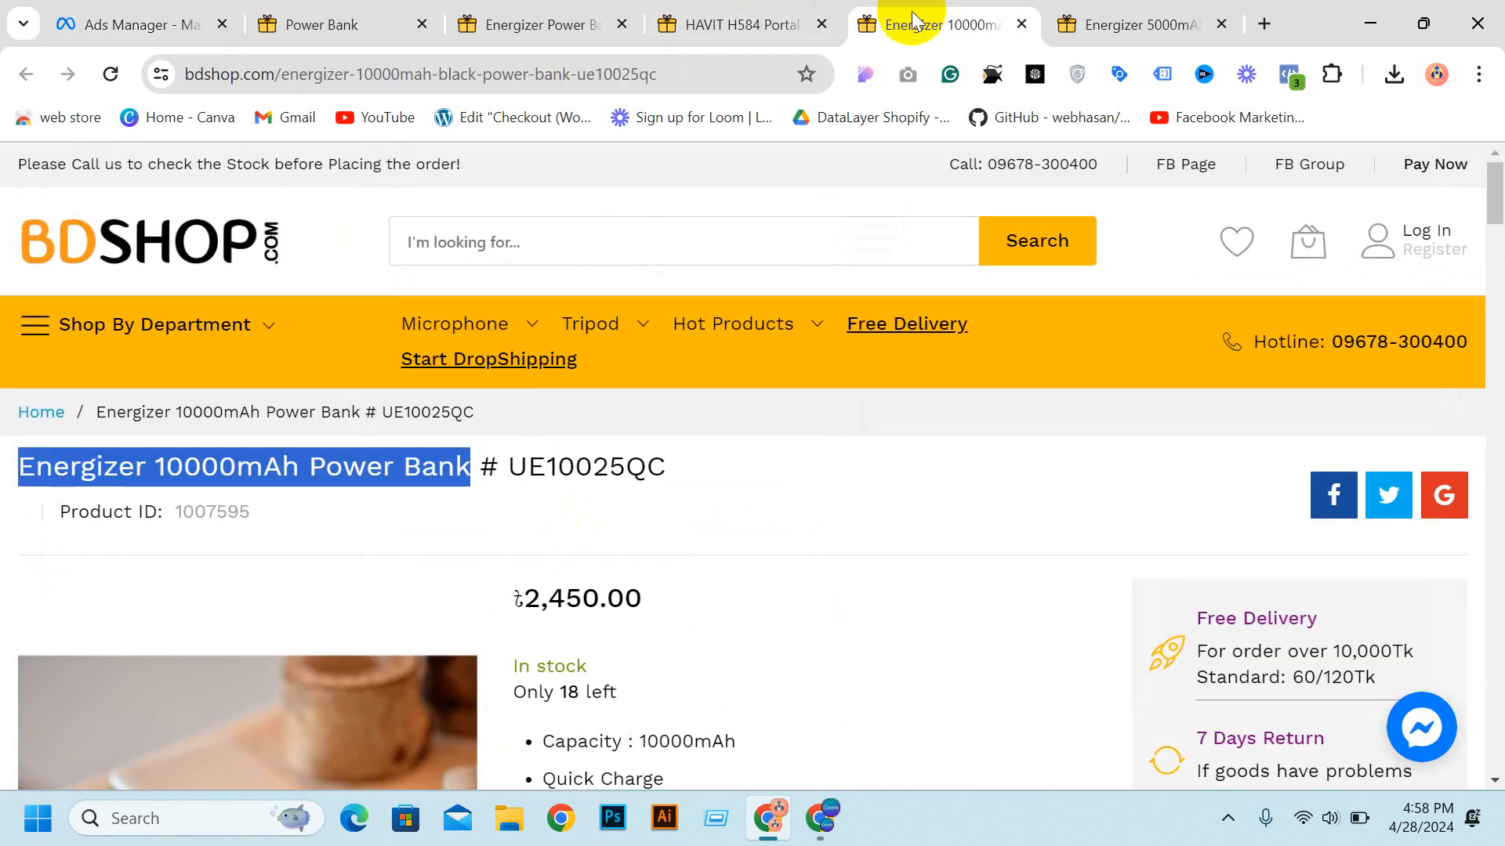
left_click(468, 74)
key("ctrl+c")
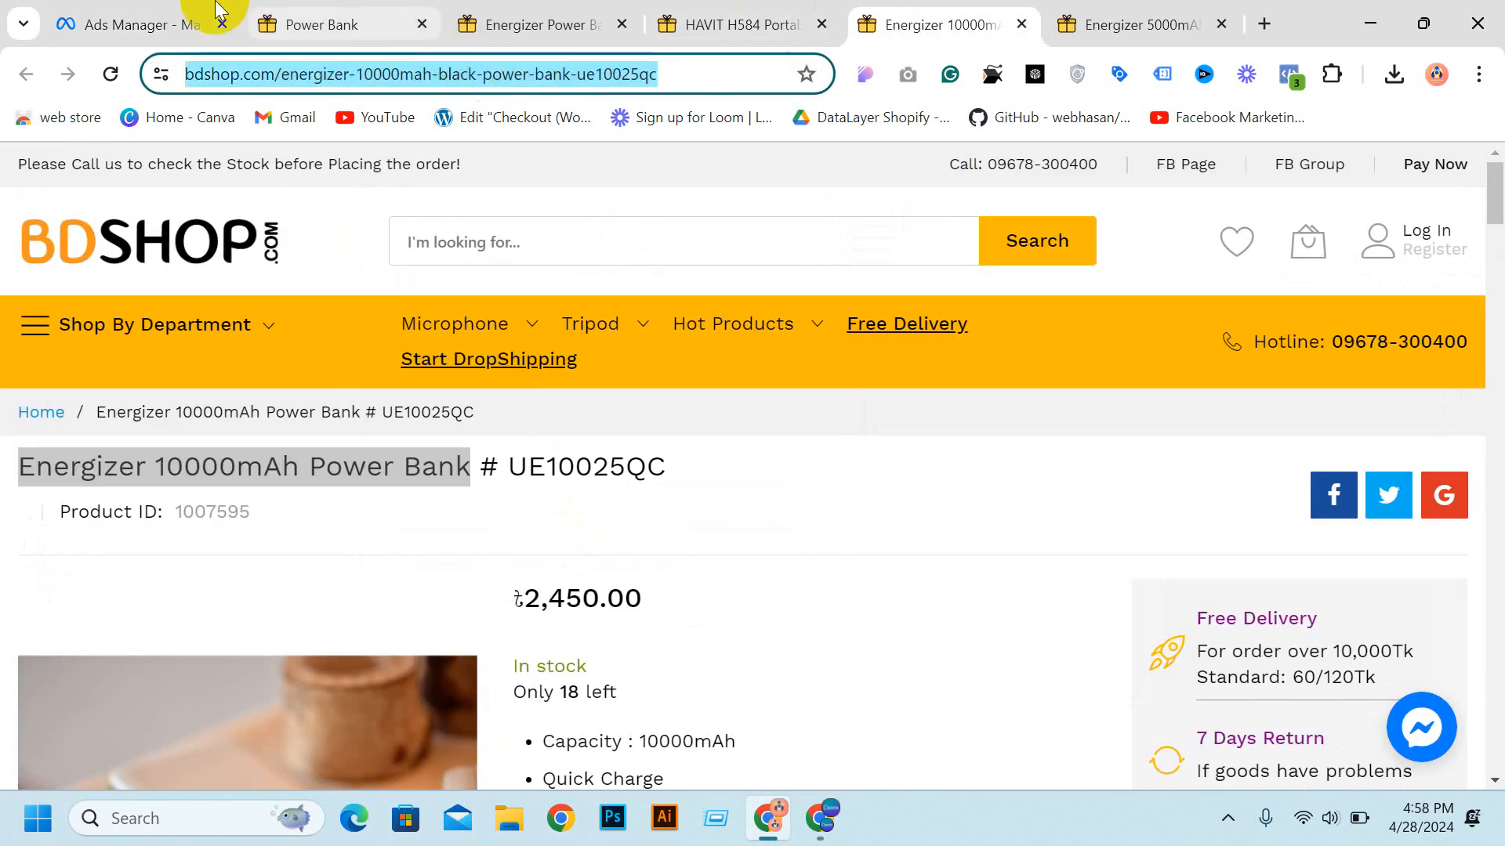
left_click(128, 16)
left_click(498, 546)
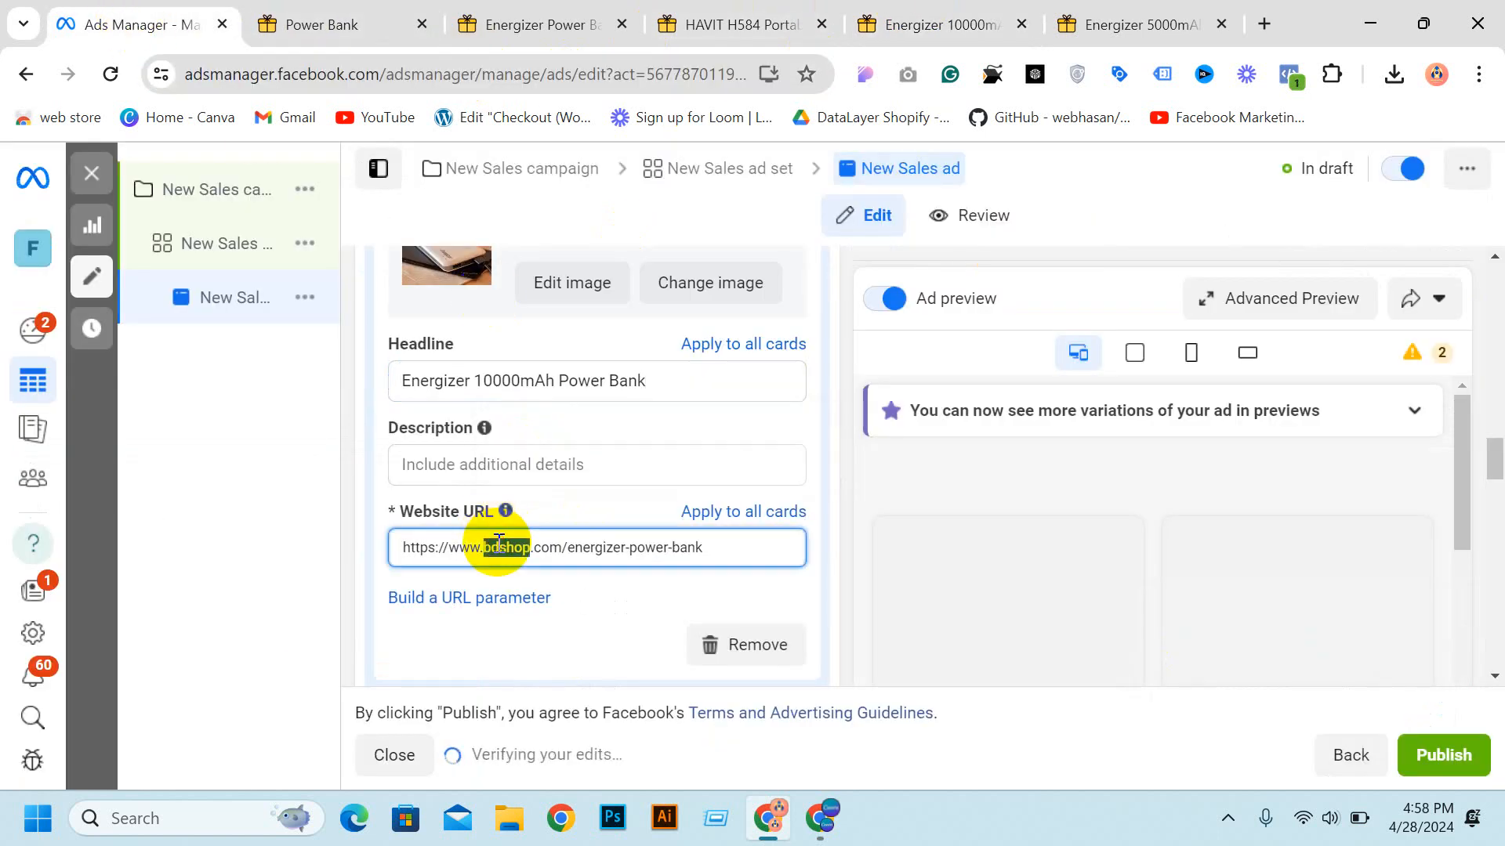
key("ctrl+a")
key("ctrl+v")
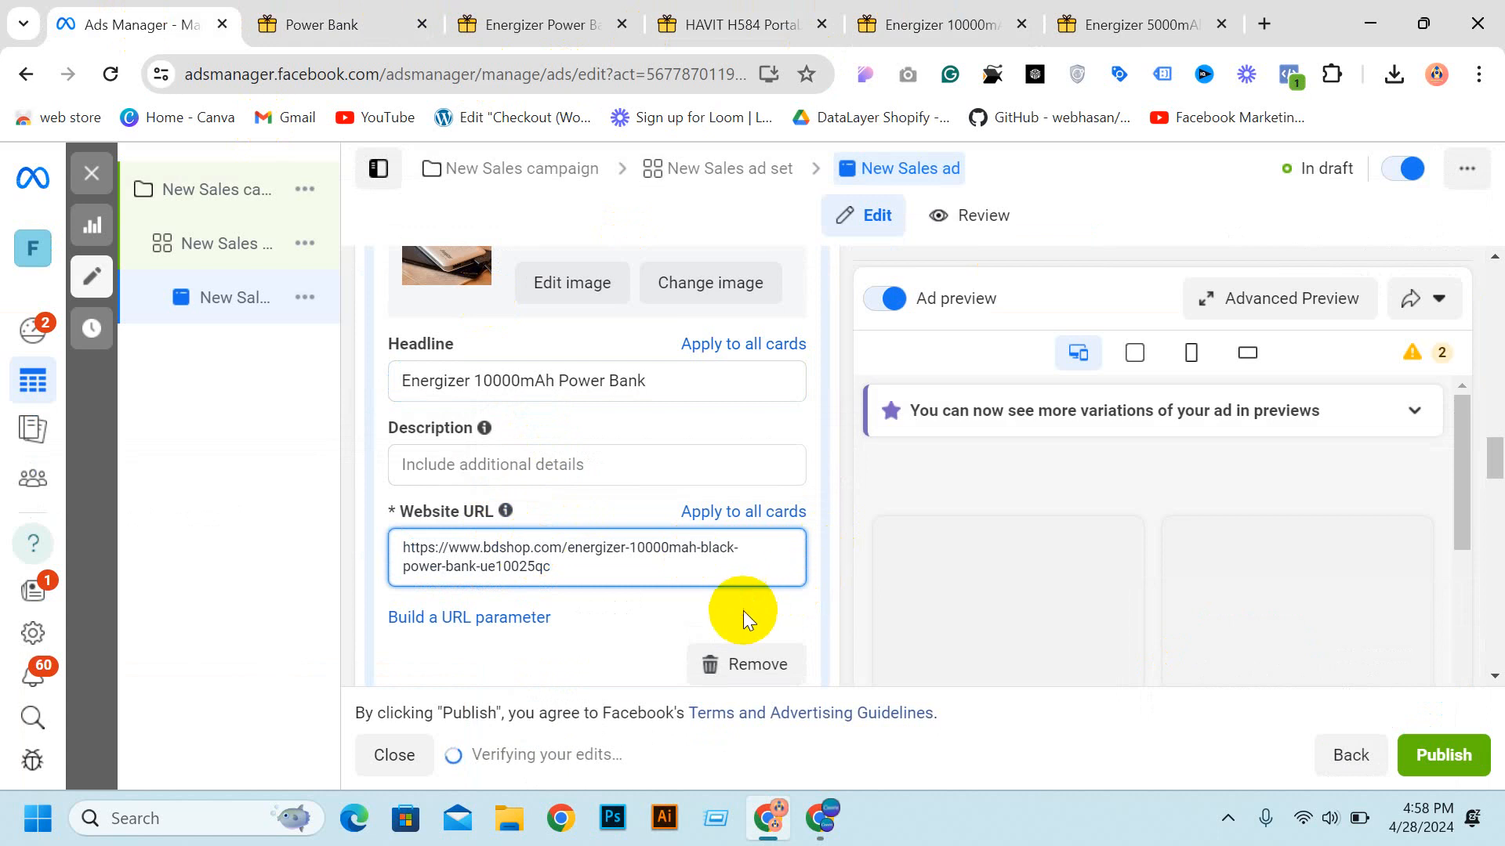
scroll(773, 414, "down", 3)
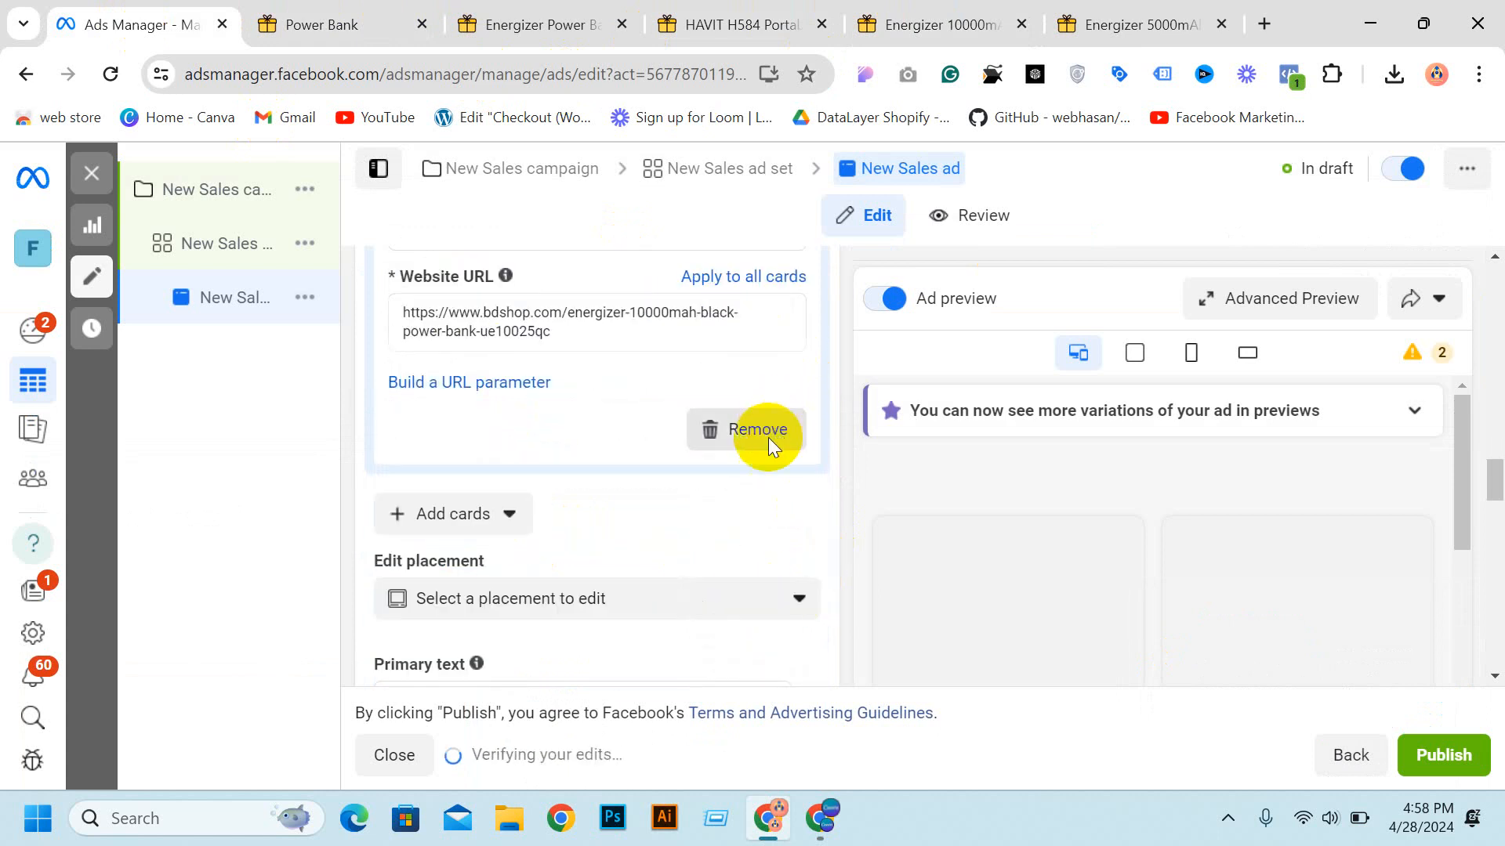
scroll(766, 494, "up", 5)
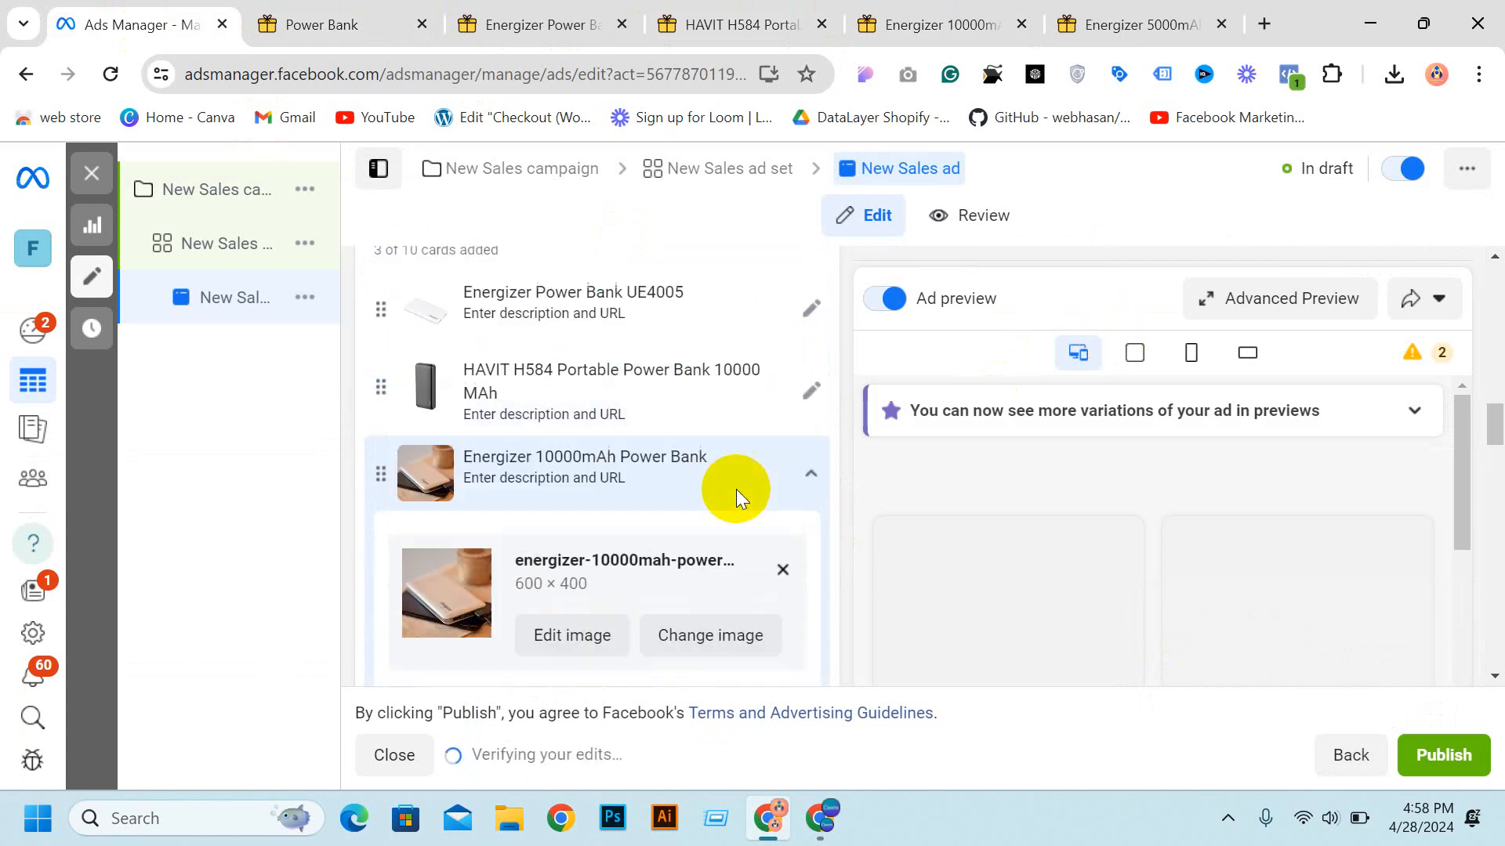
left_click(801, 466)
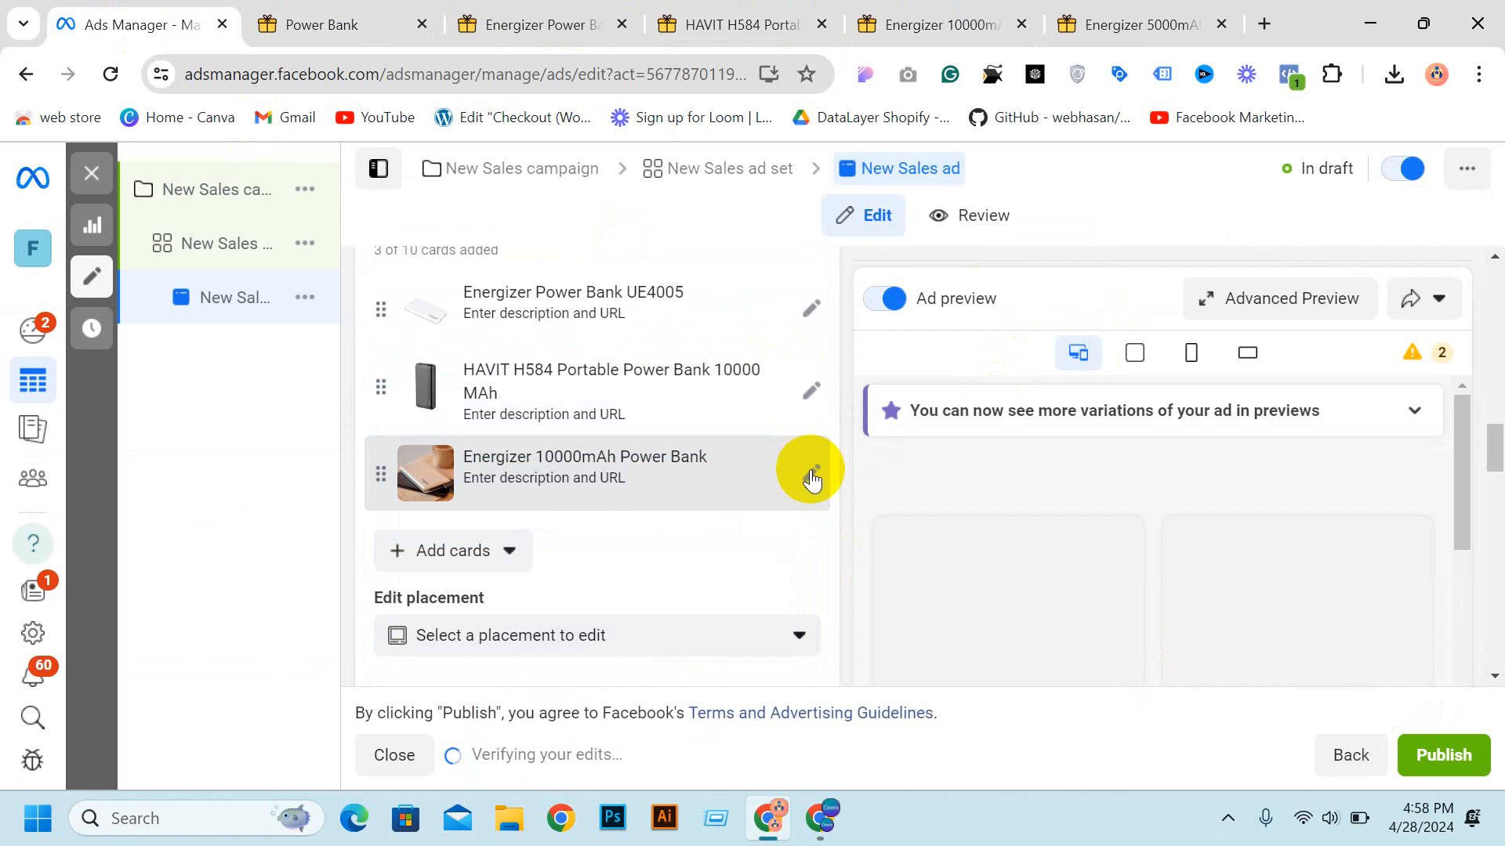
Step: Examine the Facebook and Instagram ad previews, paging through the carousel cards and checking their call-to-action label
scroll(608, 334, "down", 3)
scroll(682, 357, "down", 2)
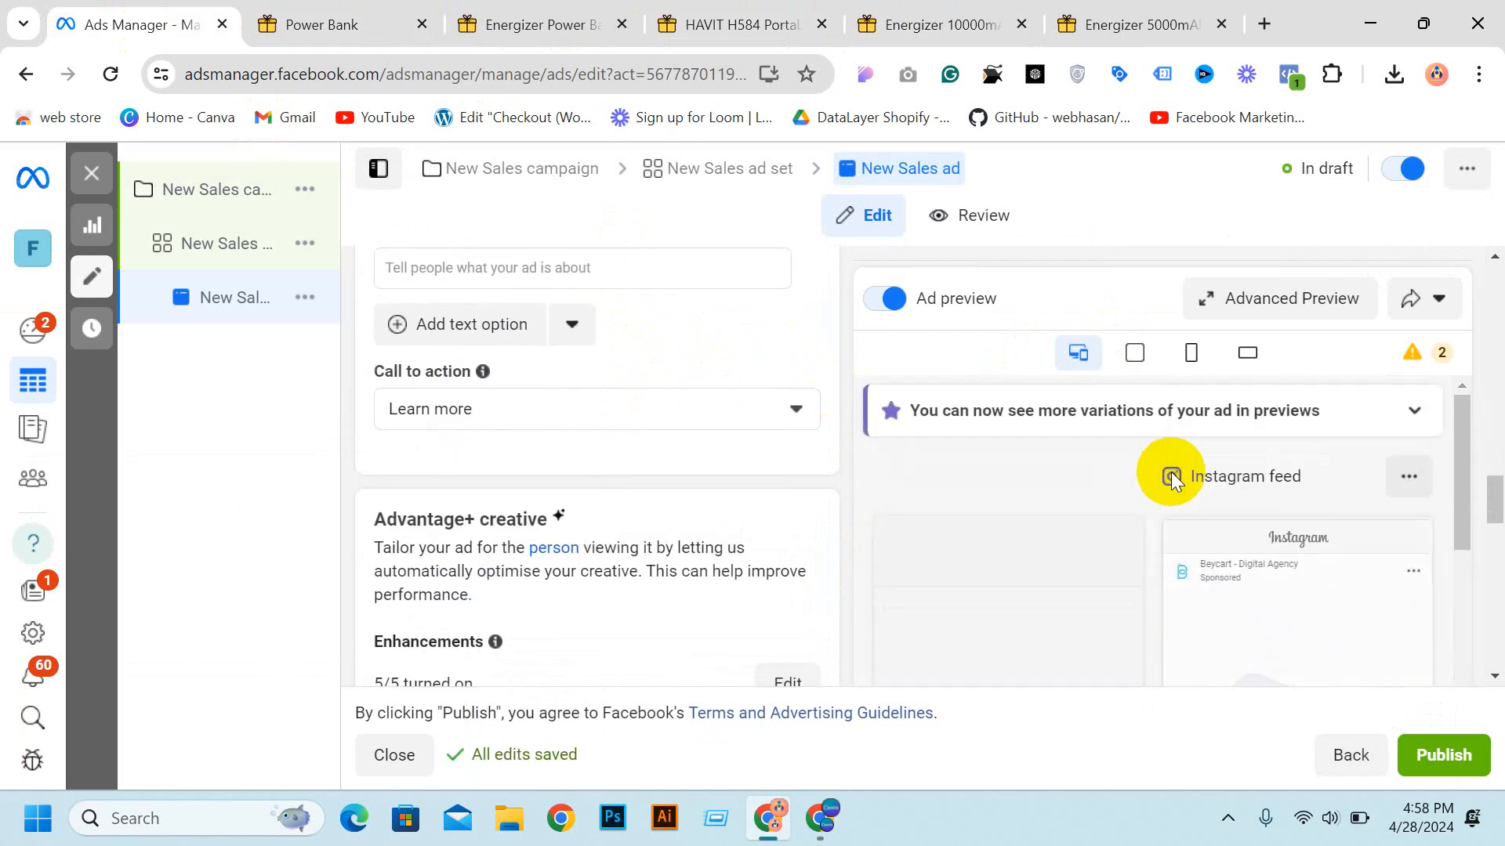
scroll(1239, 454, "down", 2)
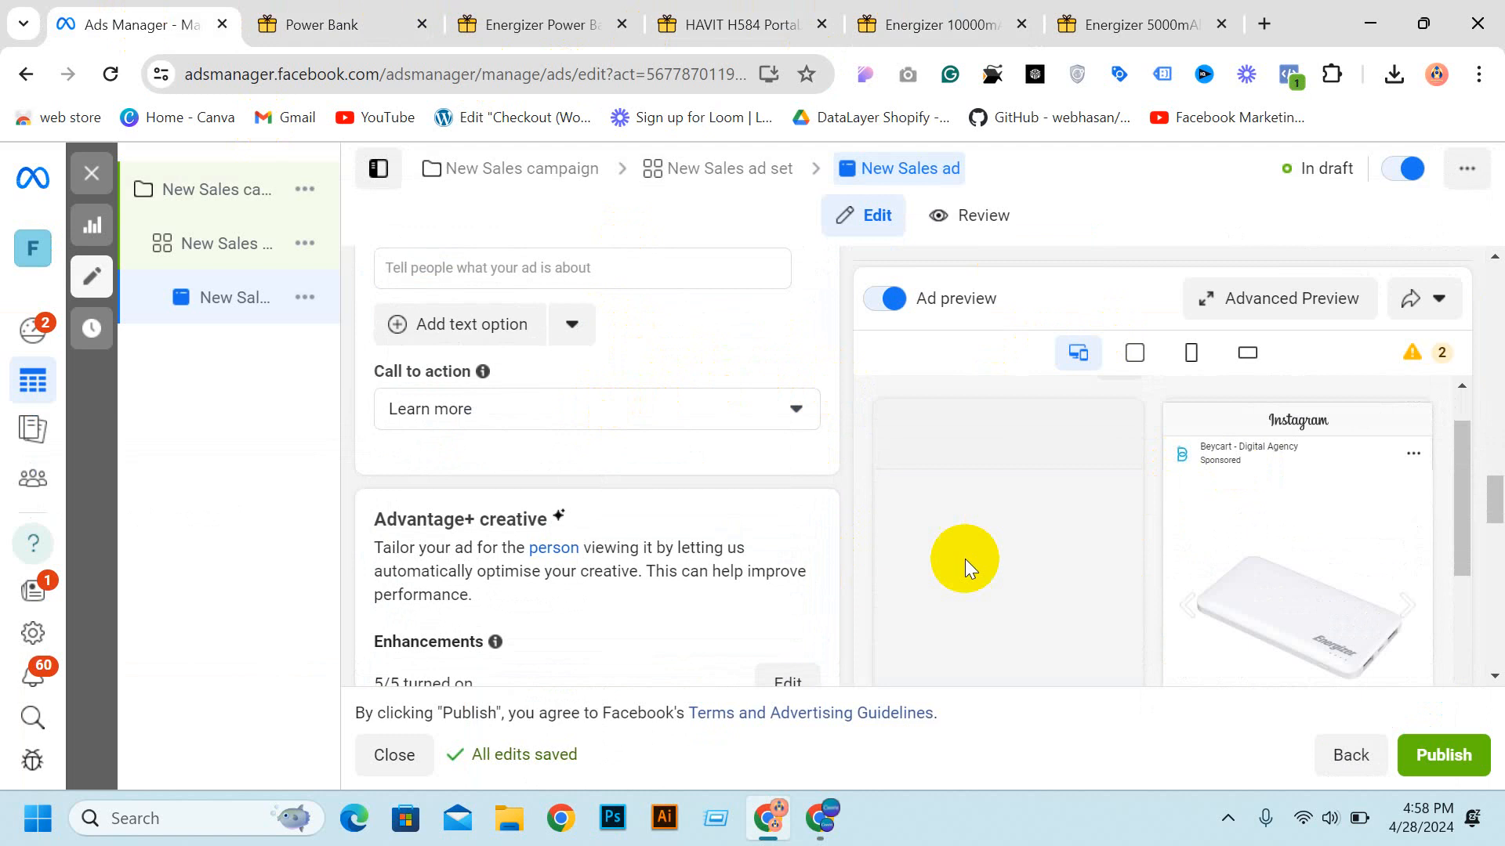
scroll(547, 489, "up", 2)
left_click(494, 524)
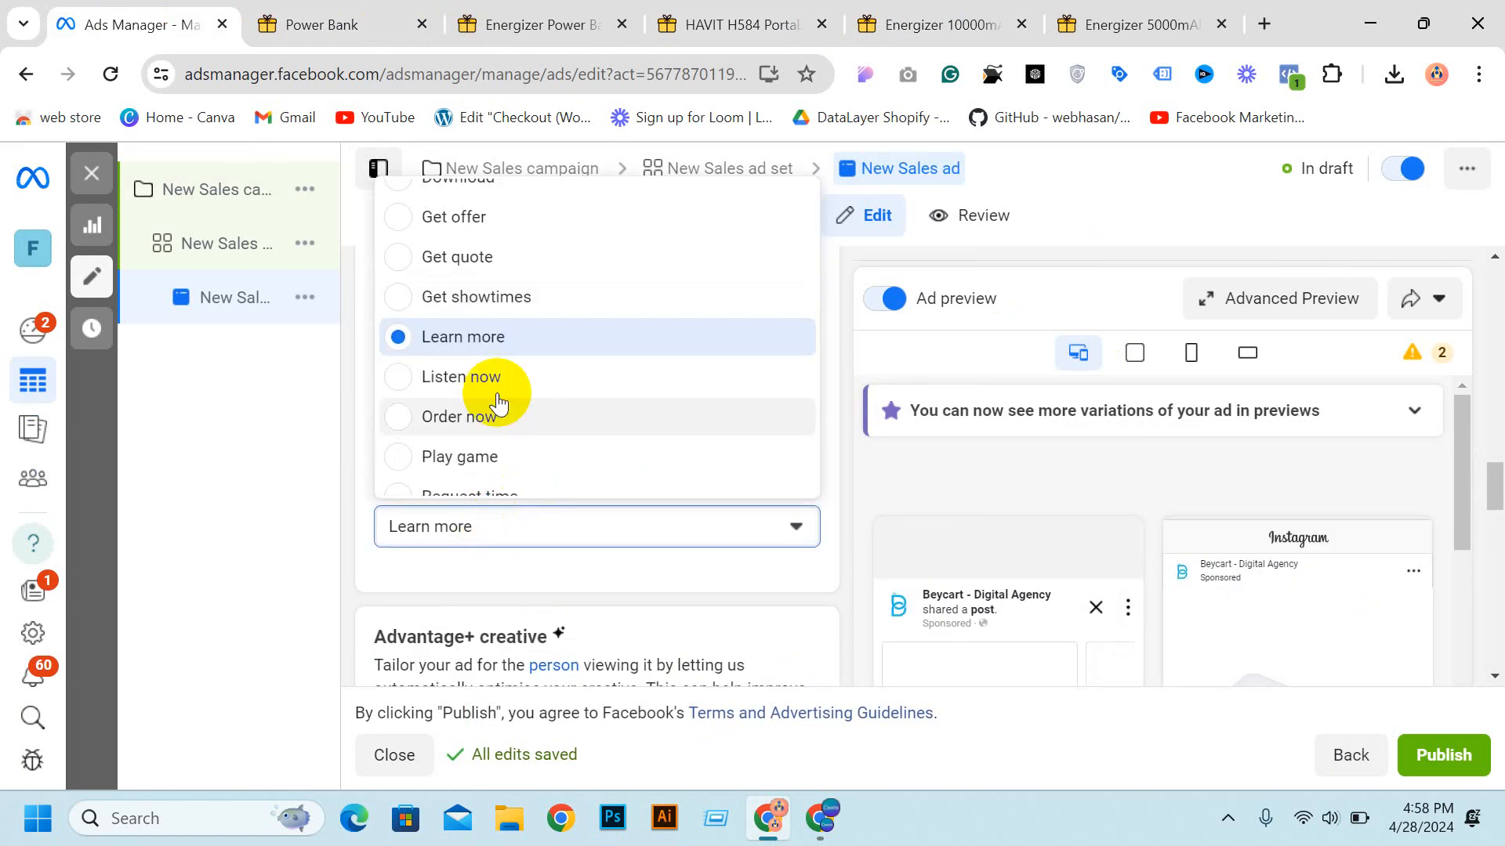
scroll(1047, 604, "down", 3)
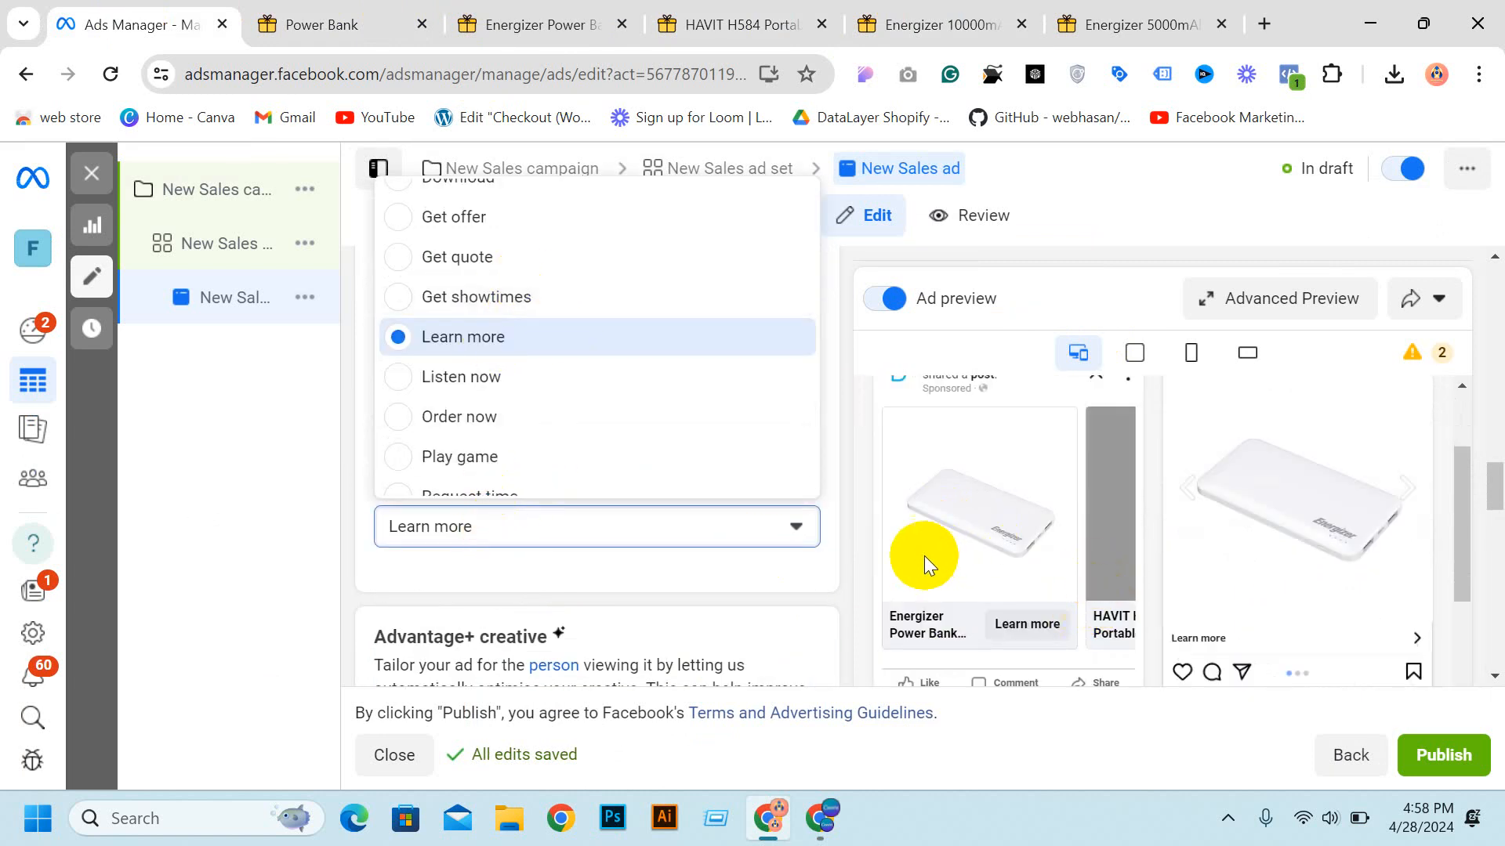
scroll(964, 513, "up", 2)
scroll(951, 502, "down", 2)
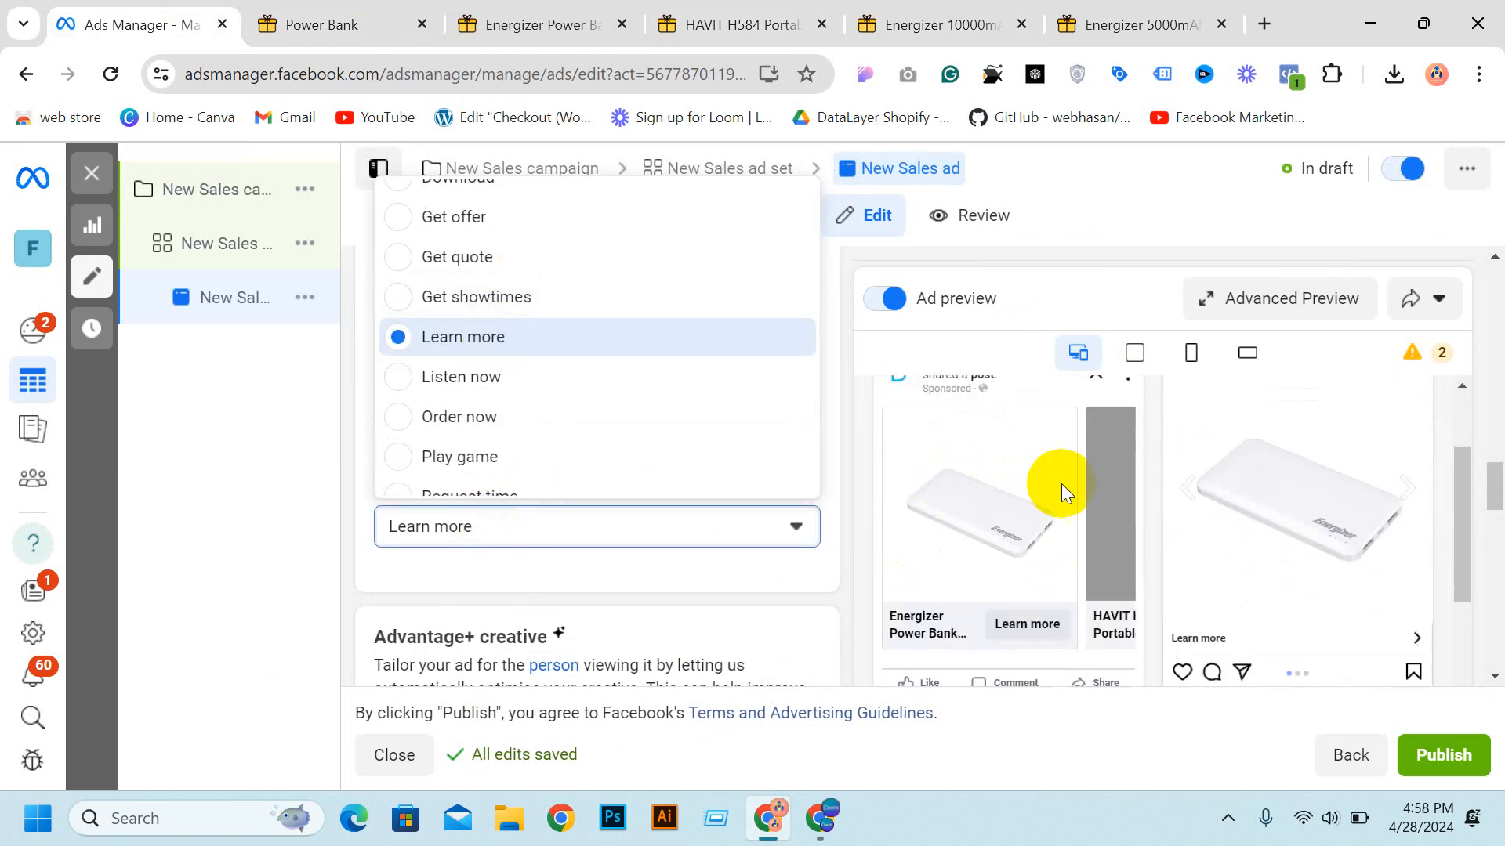
left_click(1100, 487)
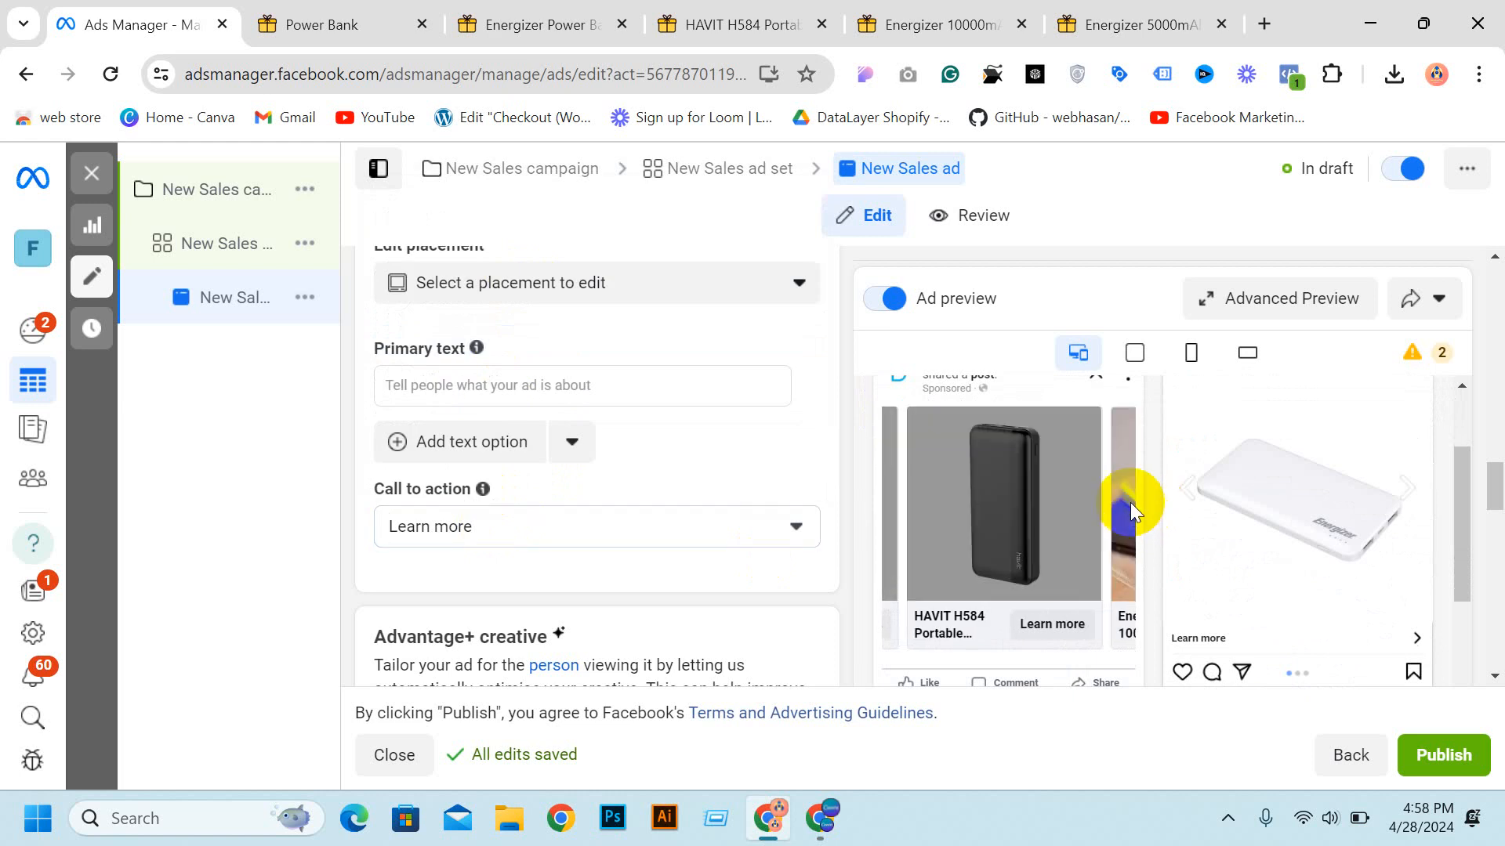
left_click(1130, 502)
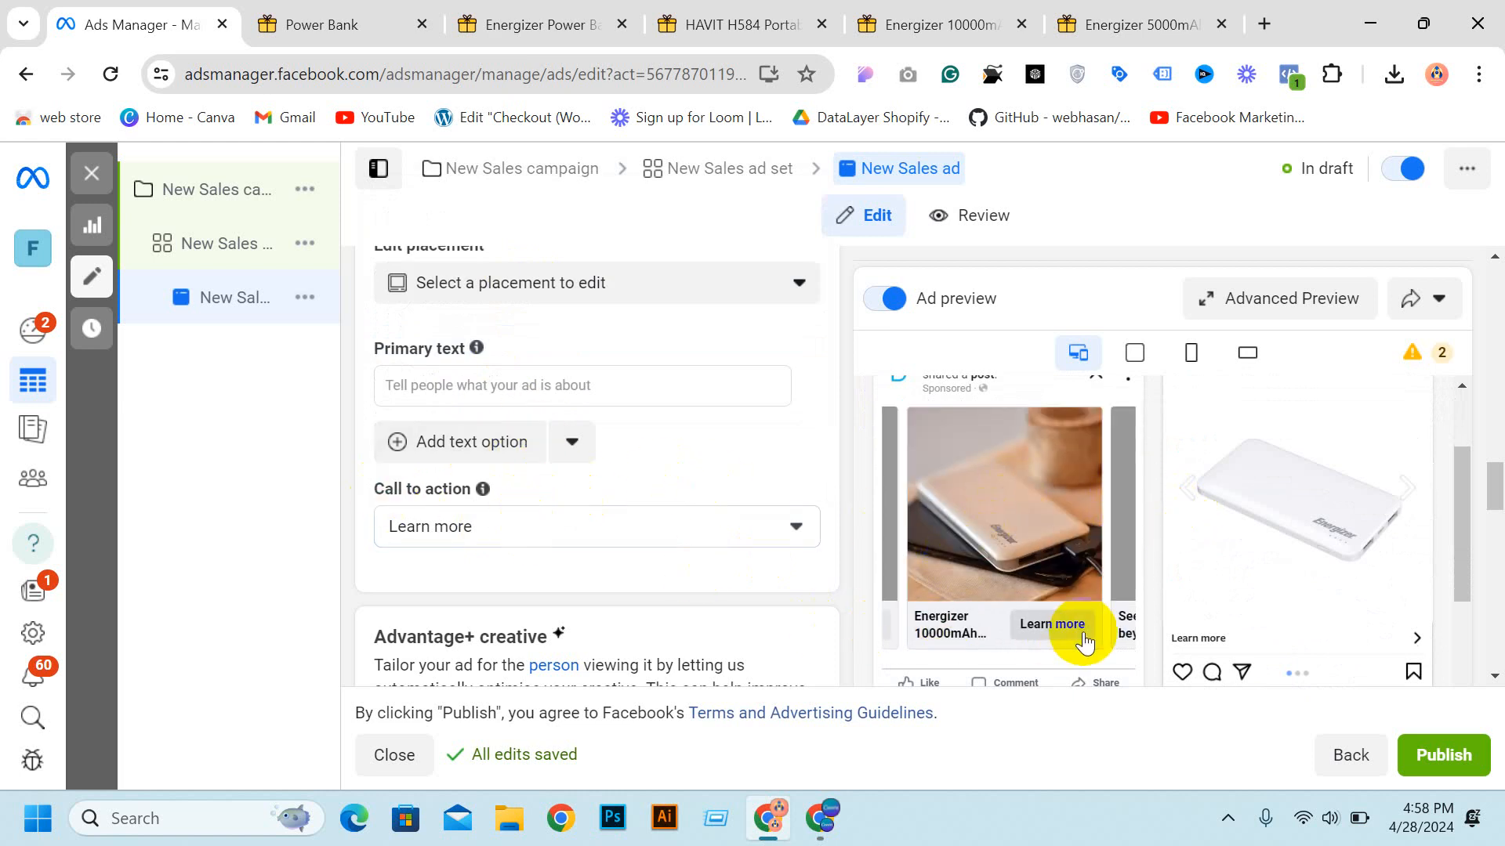
Step: Set the ad's call to action to Shop now and check it on the carousel cards in the Facebook preview
left_click(548, 523)
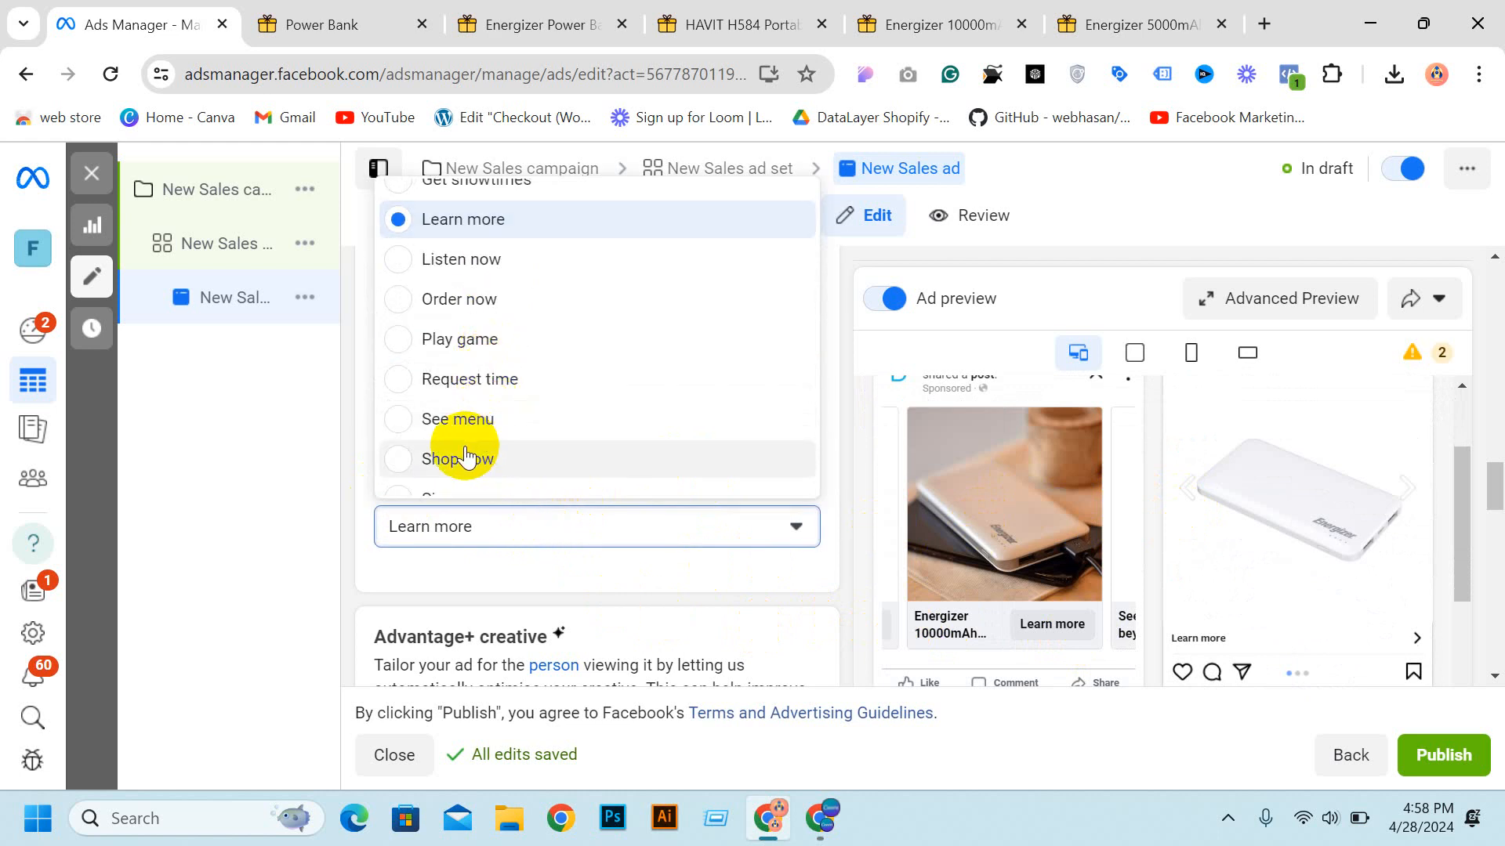
left_click(475, 469)
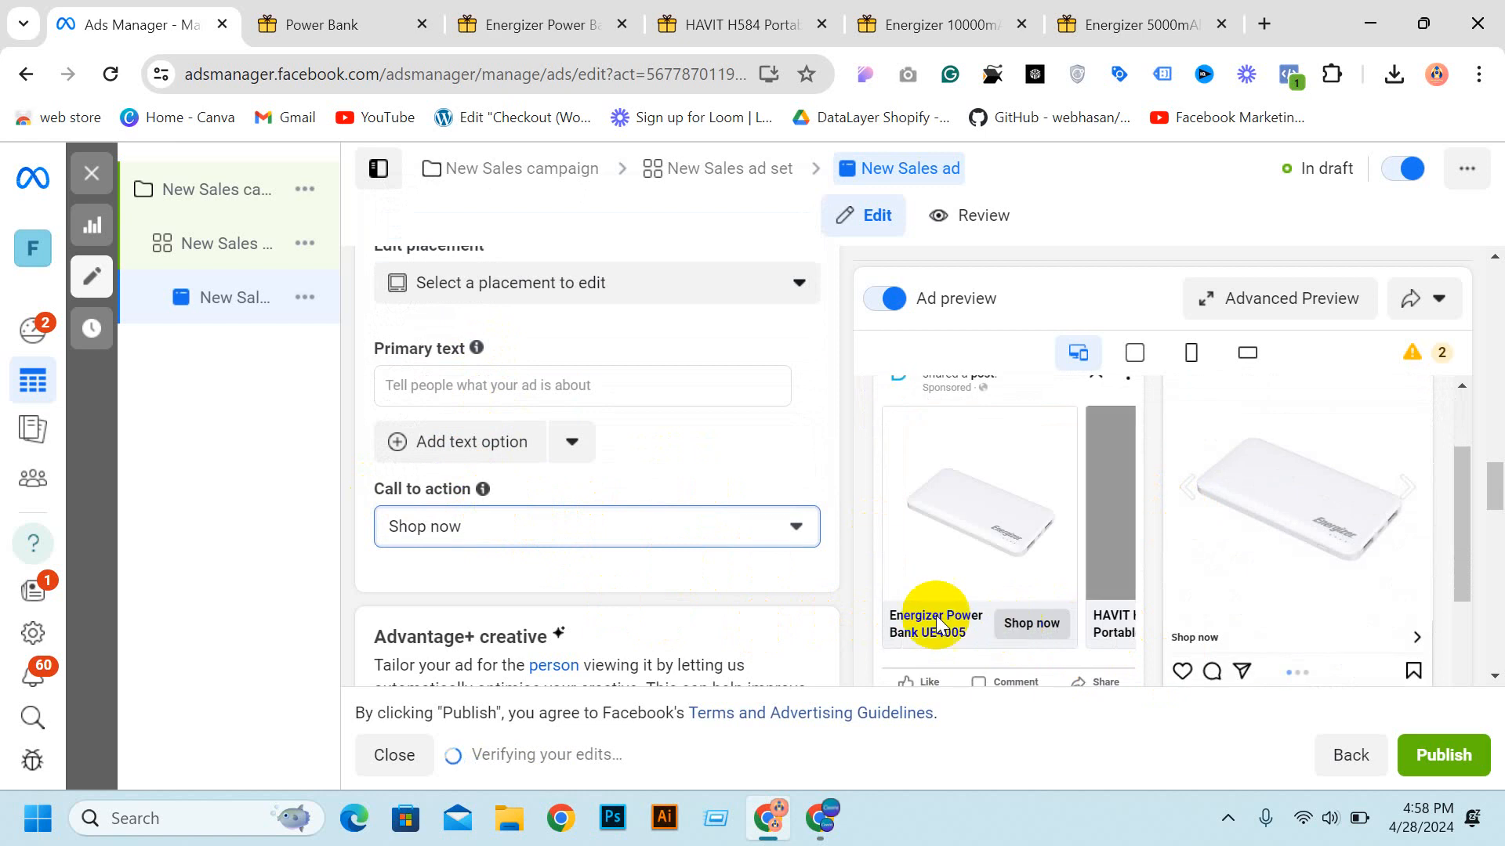
left_click(1116, 527)
left_click(1116, 527)
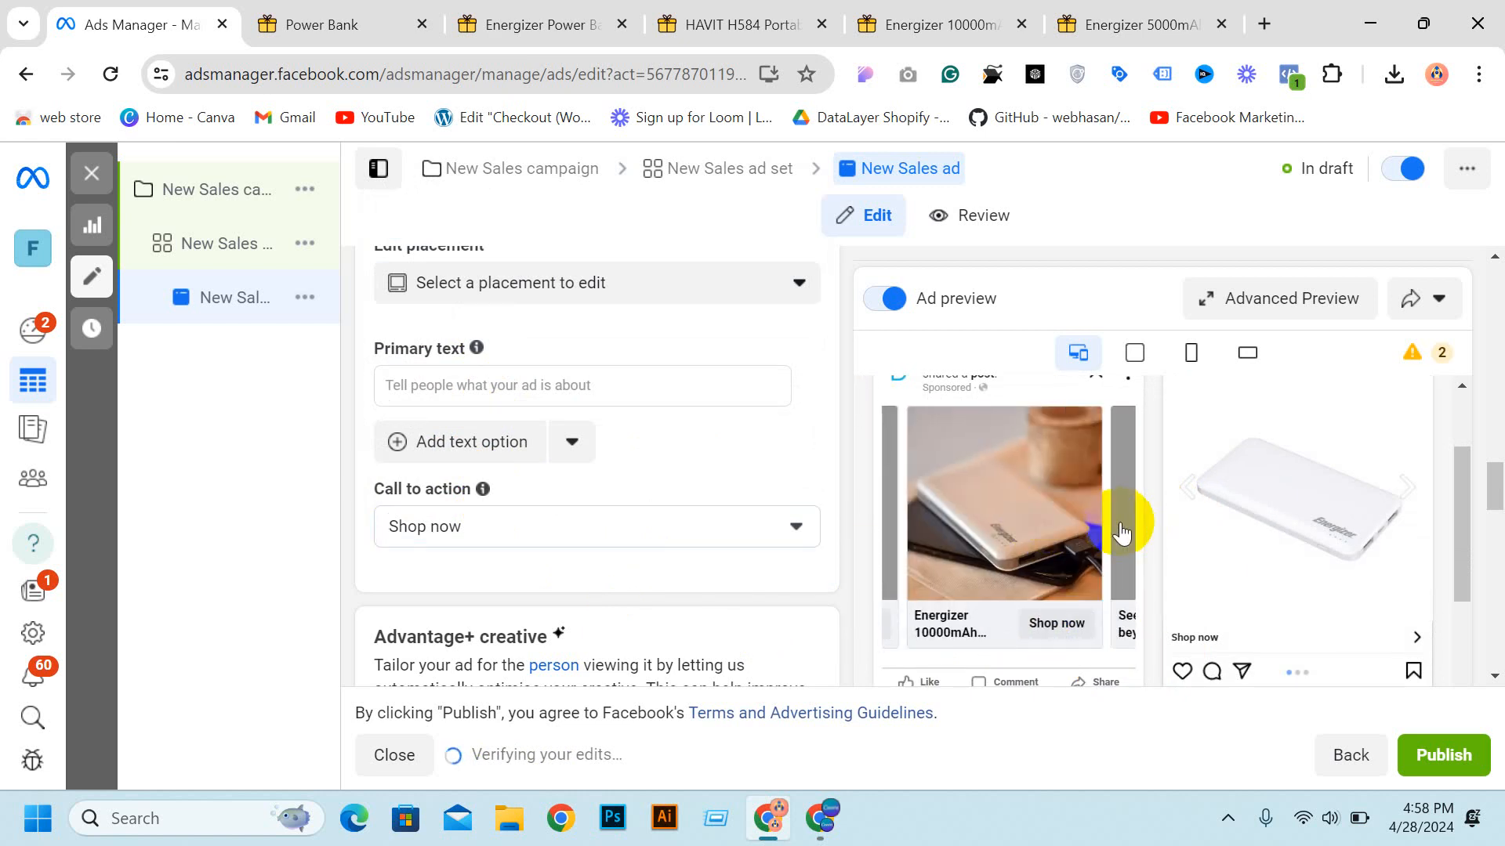
Step: Review the three carousel cards against the Facebook and Instagram previews and the Energizer UE4005 and HAVIT H584 product pages
scroll(928, 635, "down", 2)
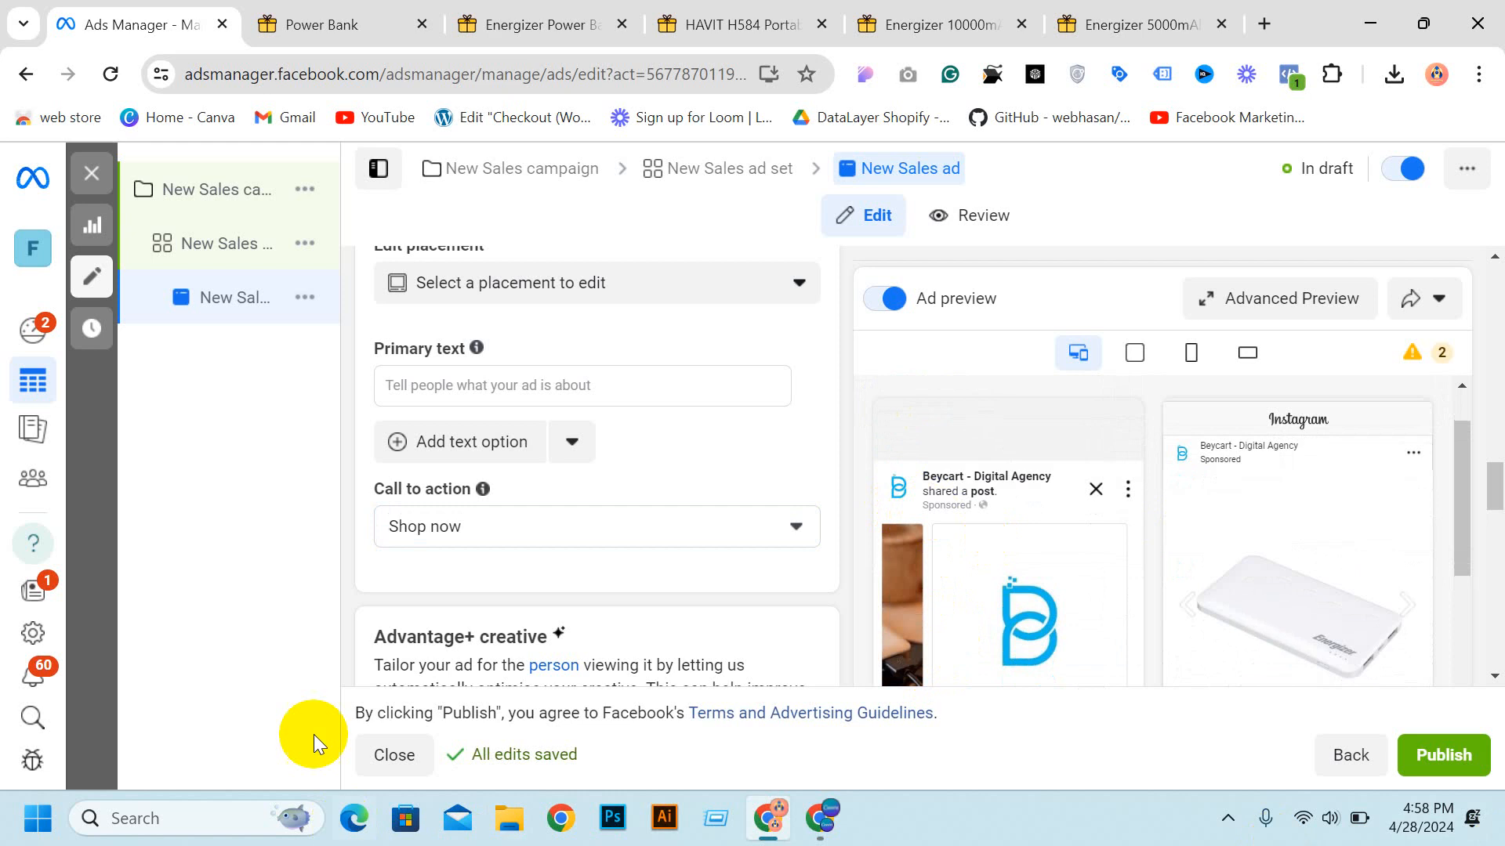
left_click(441, 400)
scroll(618, 339, "up", 5)
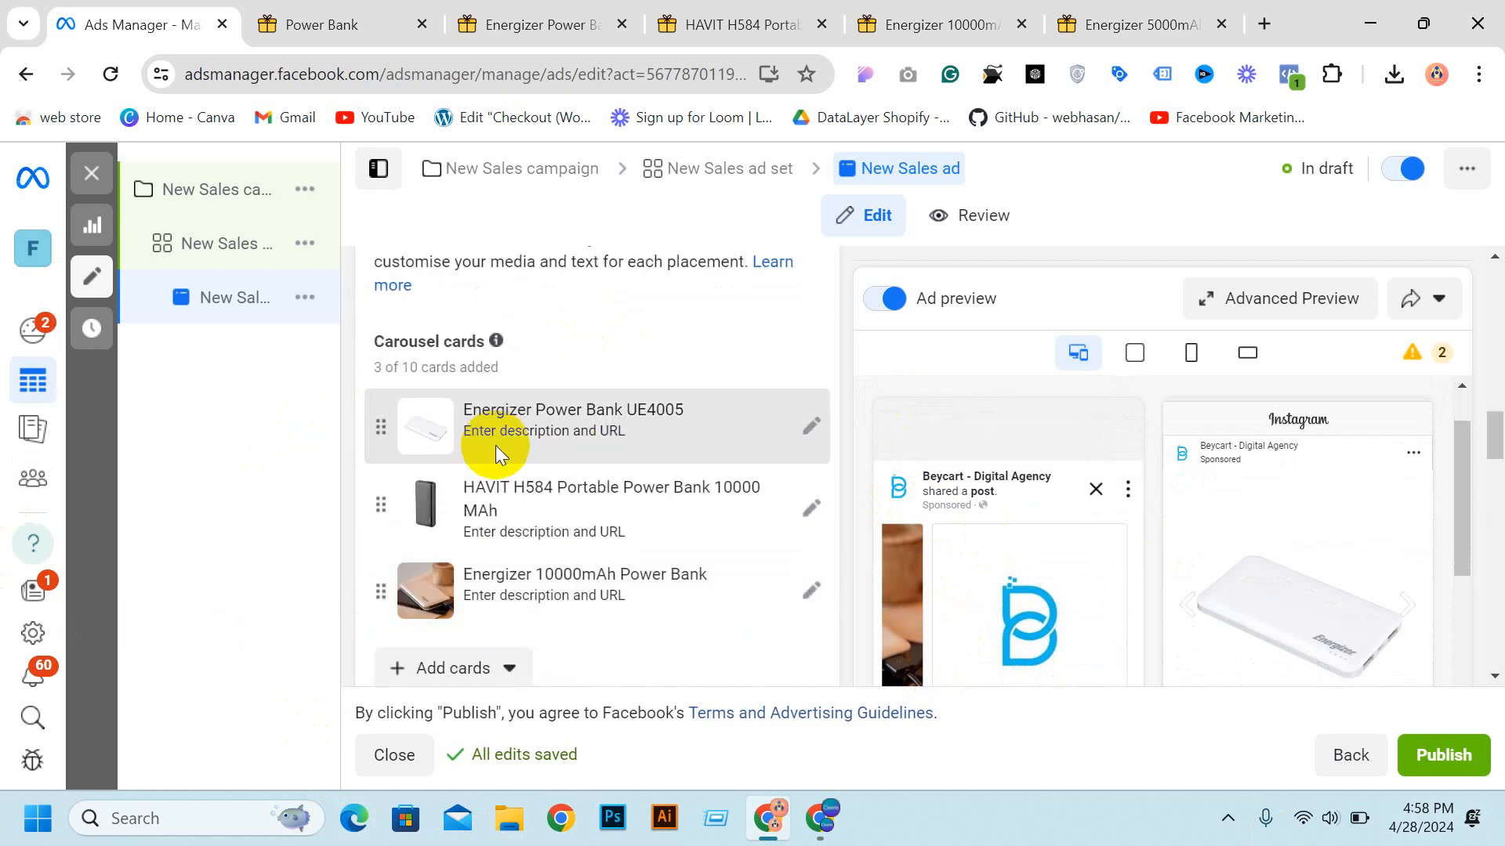
scroll(745, 572, "down", 2)
scroll(940, 541, "down", 3)
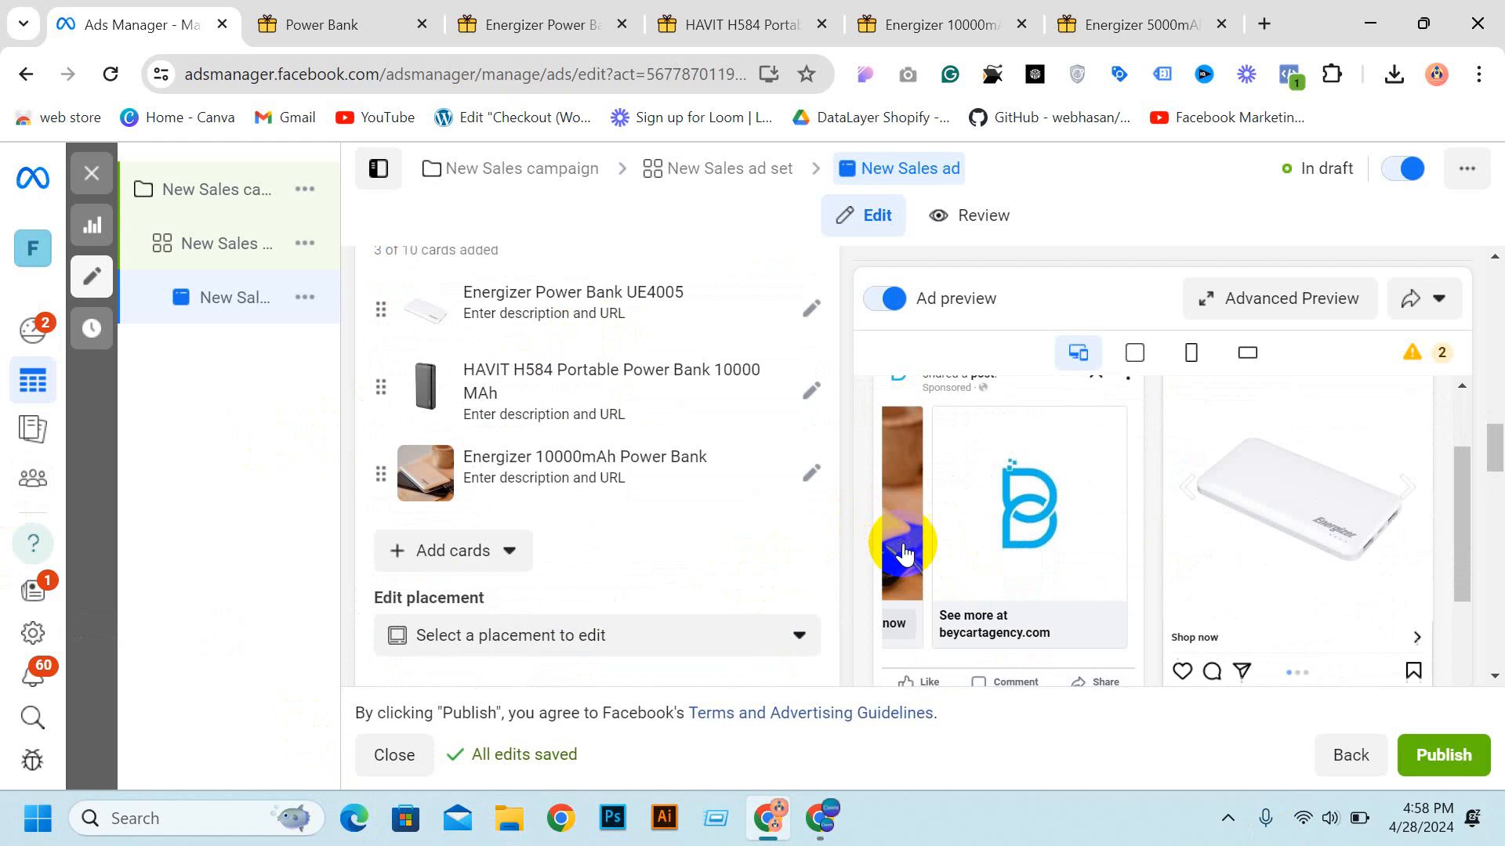
left_click(893, 431)
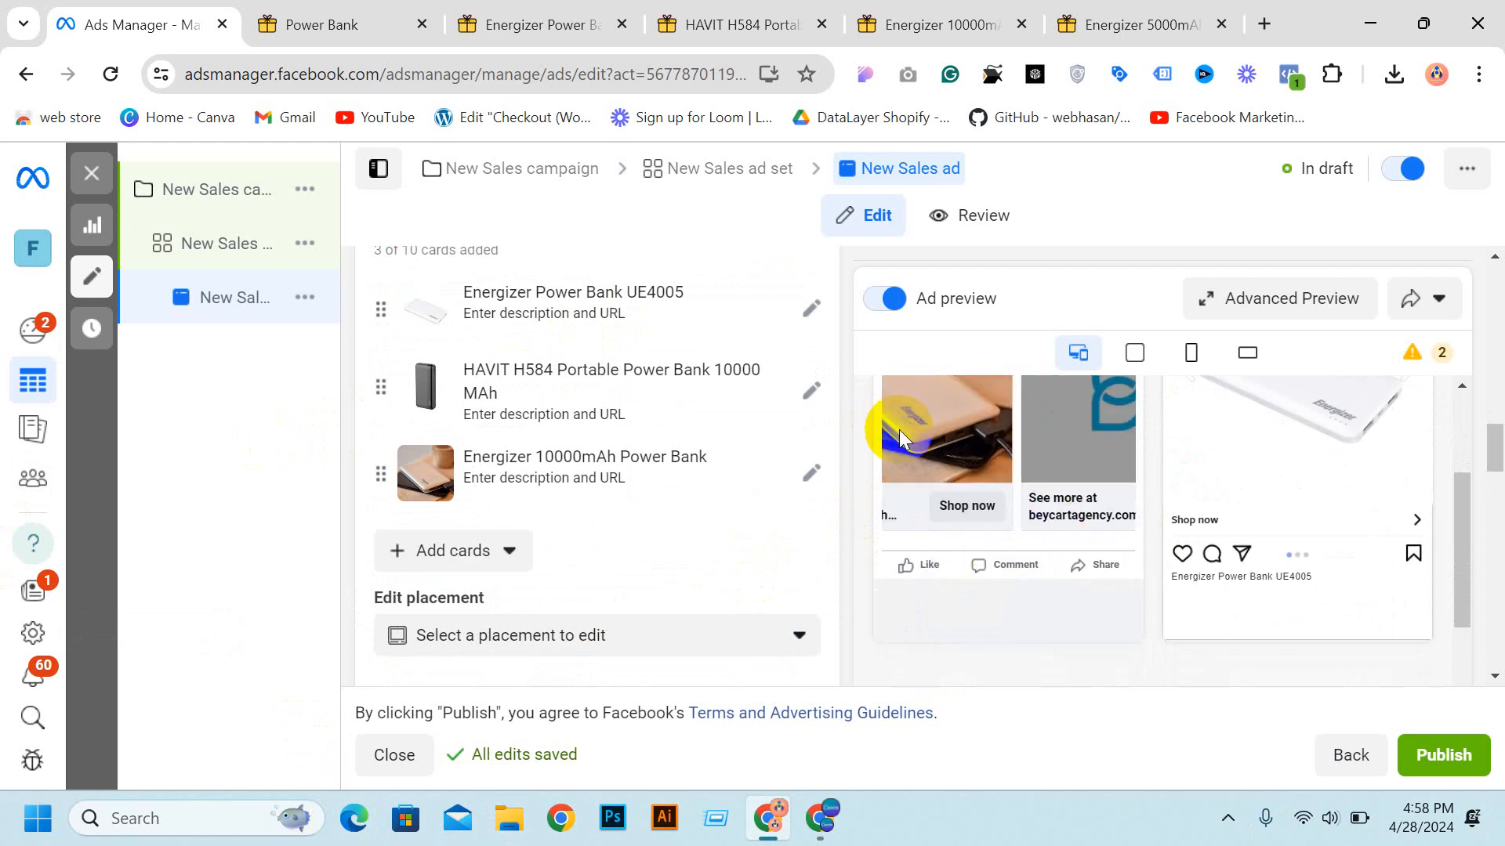
left_click(527, 26)
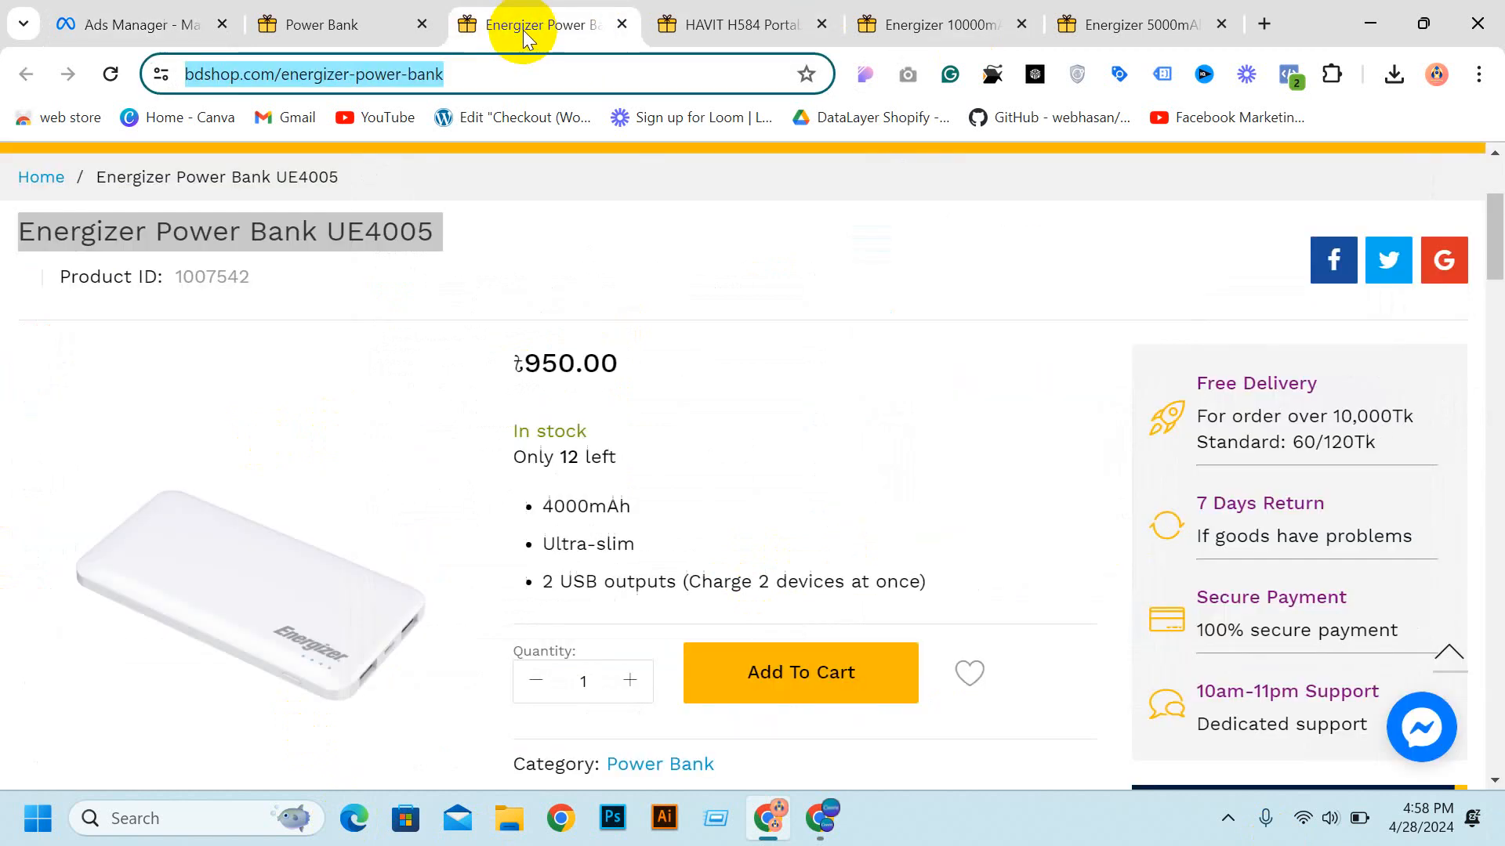
left_click(705, 23)
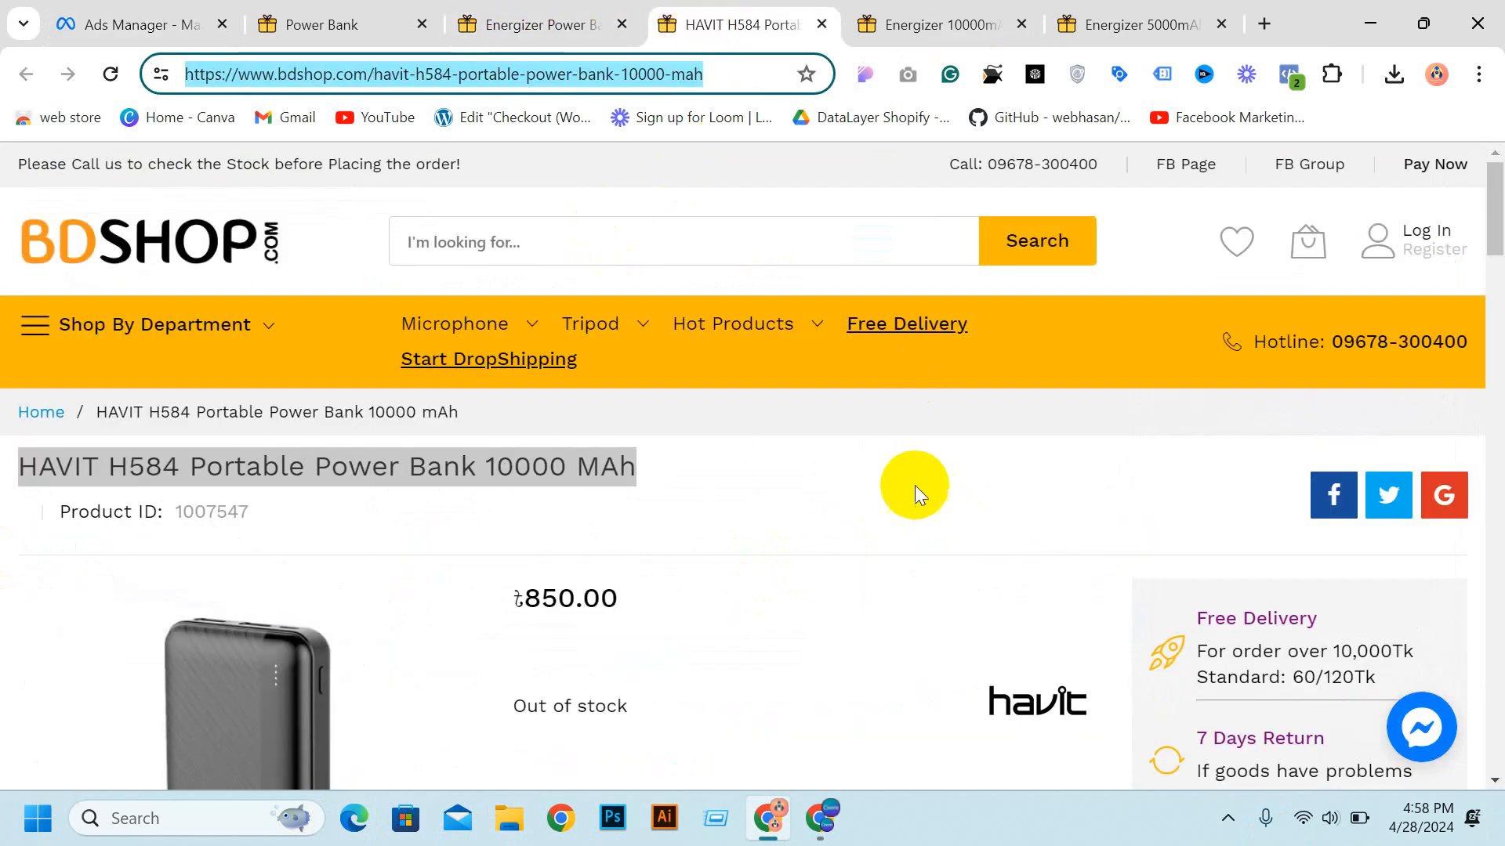
left_click(151, 25)
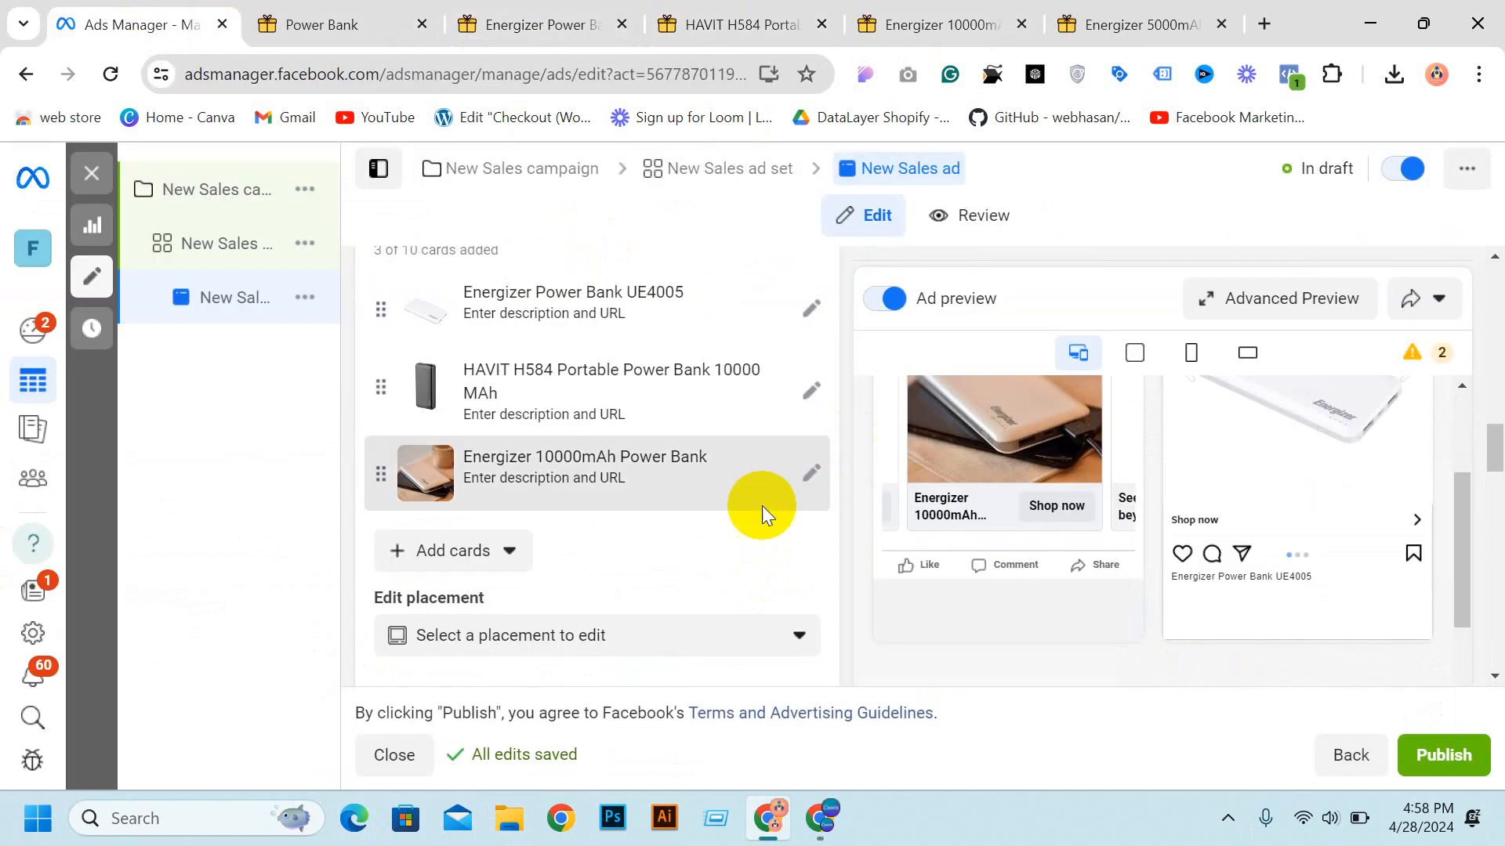
Step: Expand the Energizer 10000mAh Power Bank card and place the cursor in the ad's empty primary text field
left_click(811, 473)
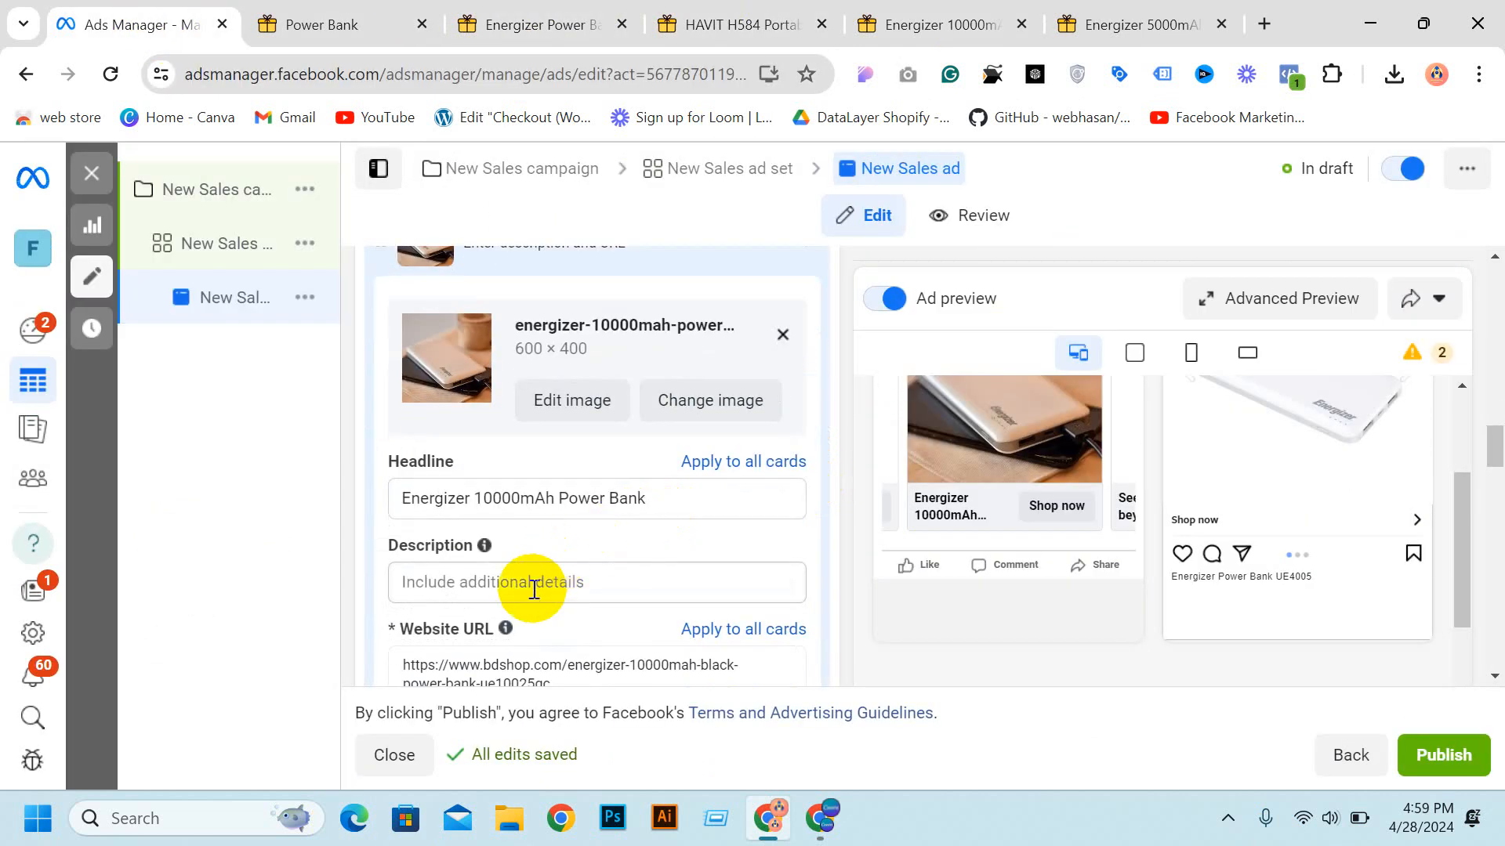
scroll(534, 604, "down", 5)
scroll(565, 542, "down", 1)
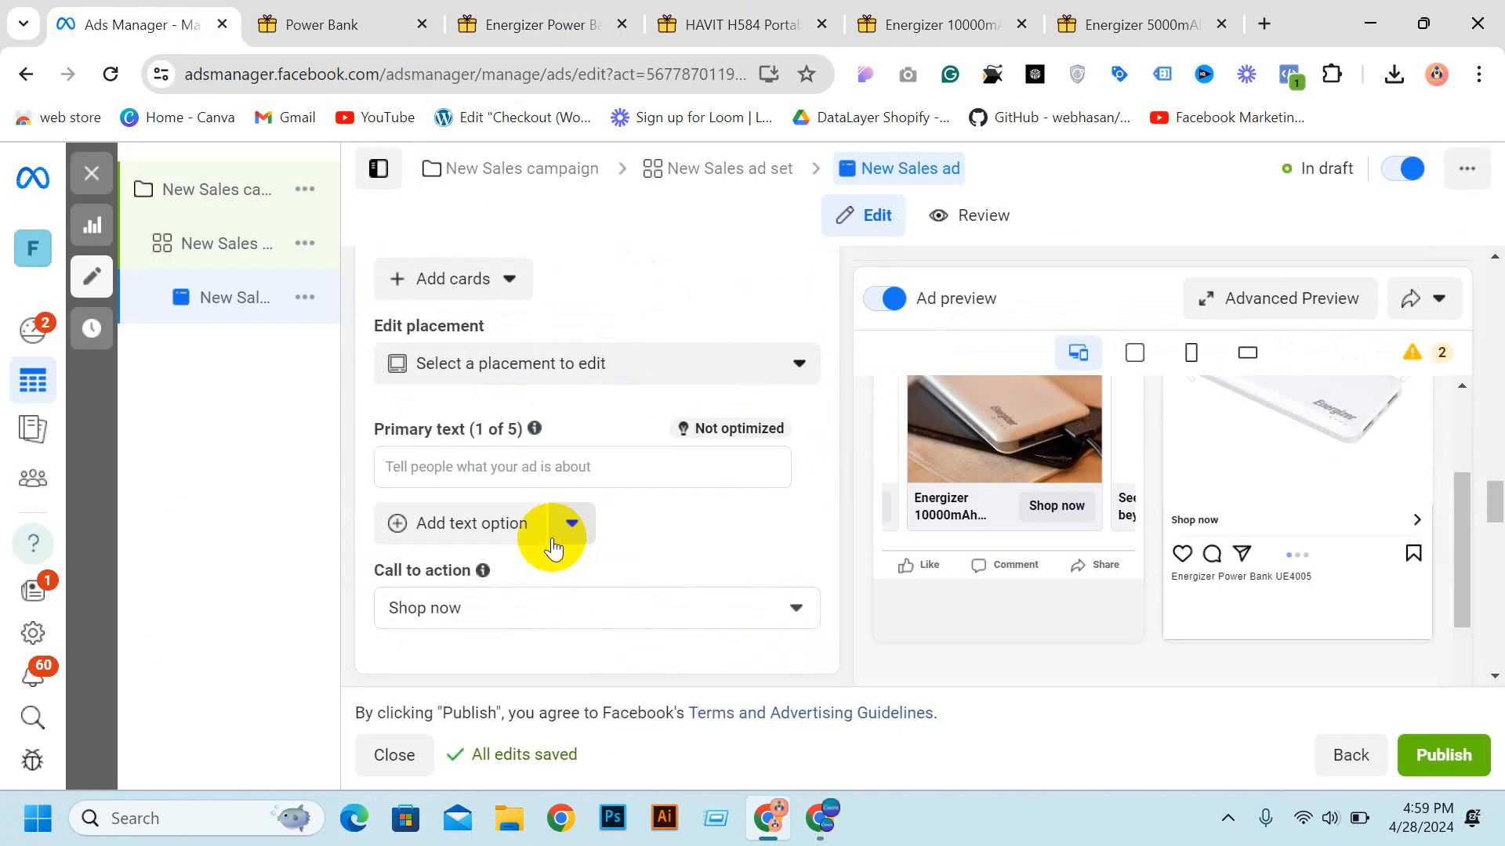
left_click(538, 467)
Step: Open ChatGPT at chat.openai.com in a new browser tab
left_click(1091, 11)
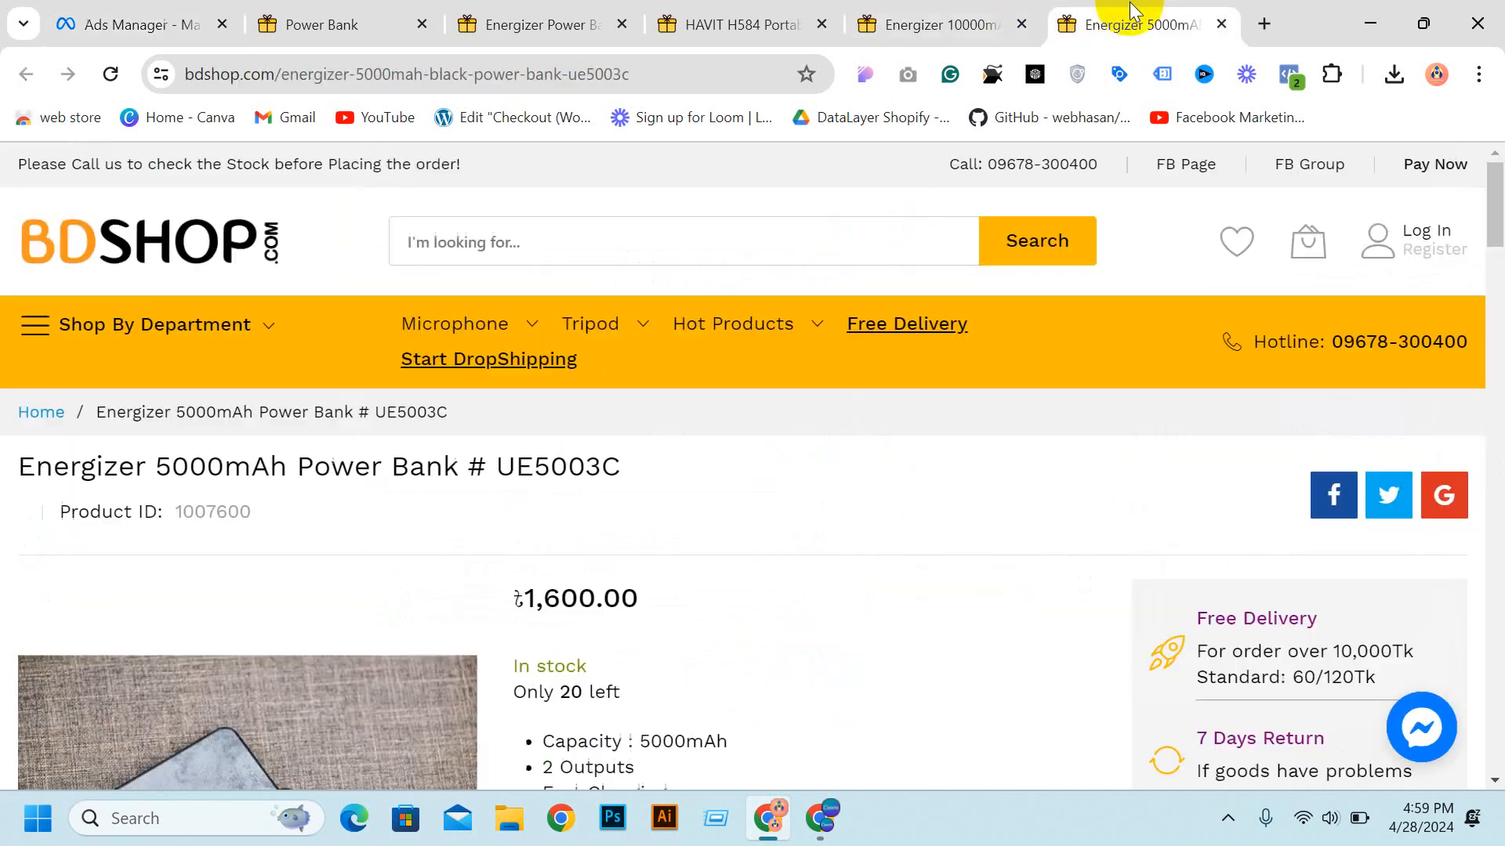
left_click(1263, 23)
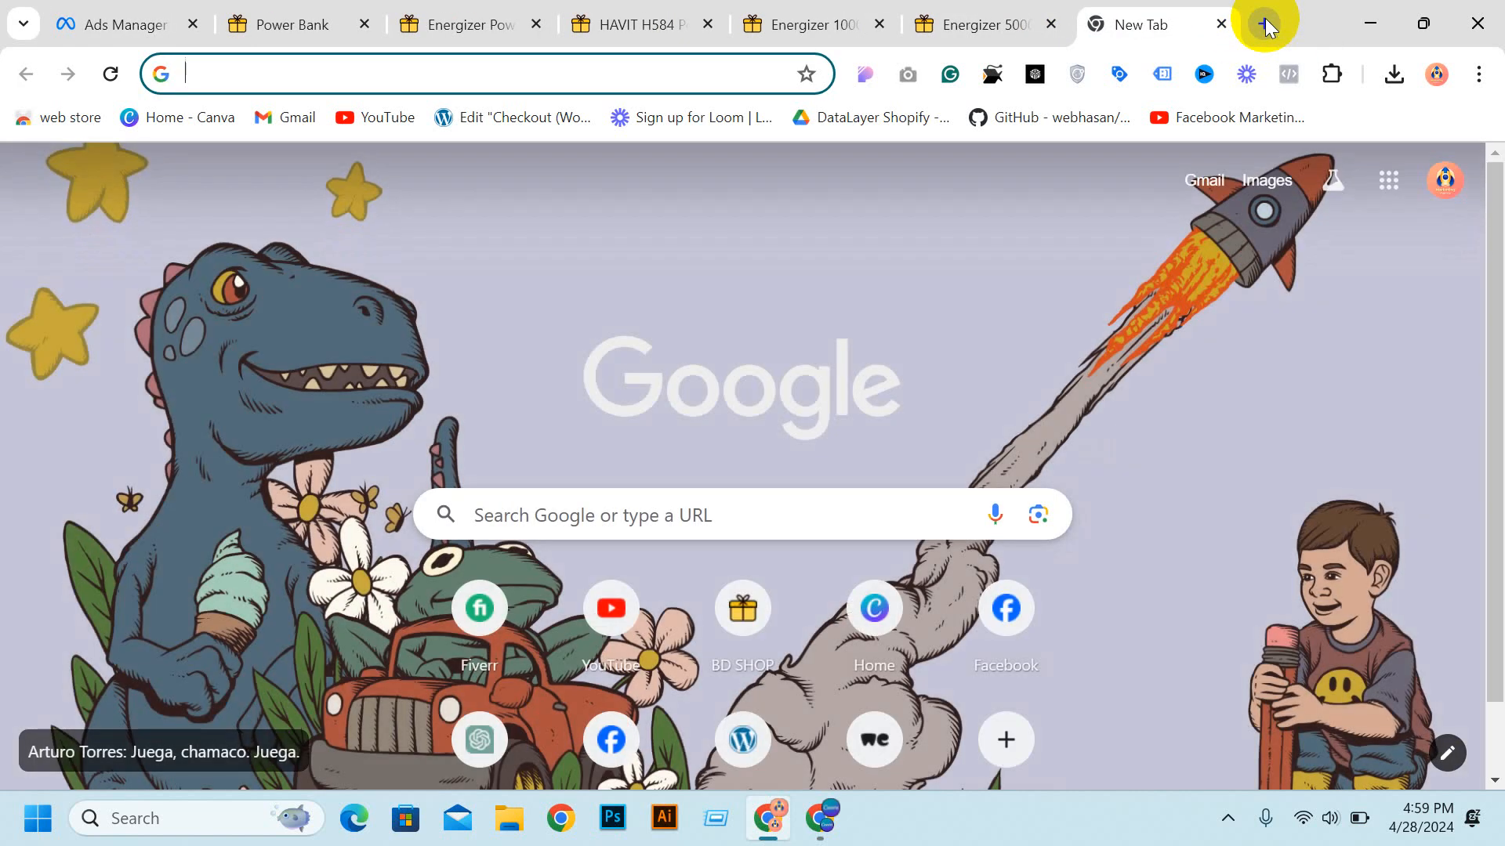
type("ch")
key("Return")
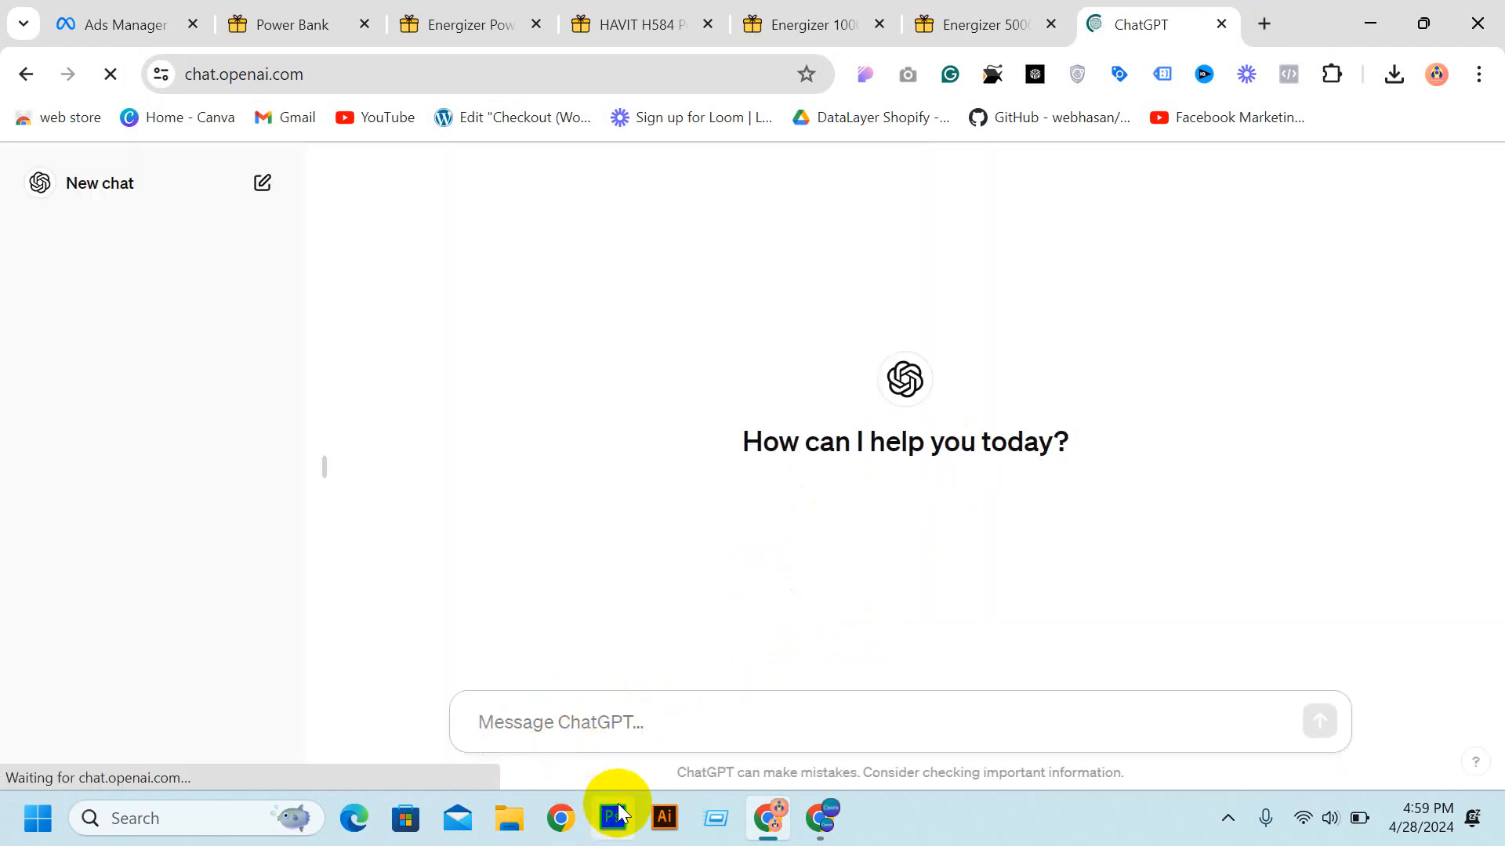
Step: Send ChatGPT the prompt "write me facebook ads copy for power-bank", copying "power-bank" from the BDSHOP category page's URL, and dismiss the AIPRM banner
type("fa")
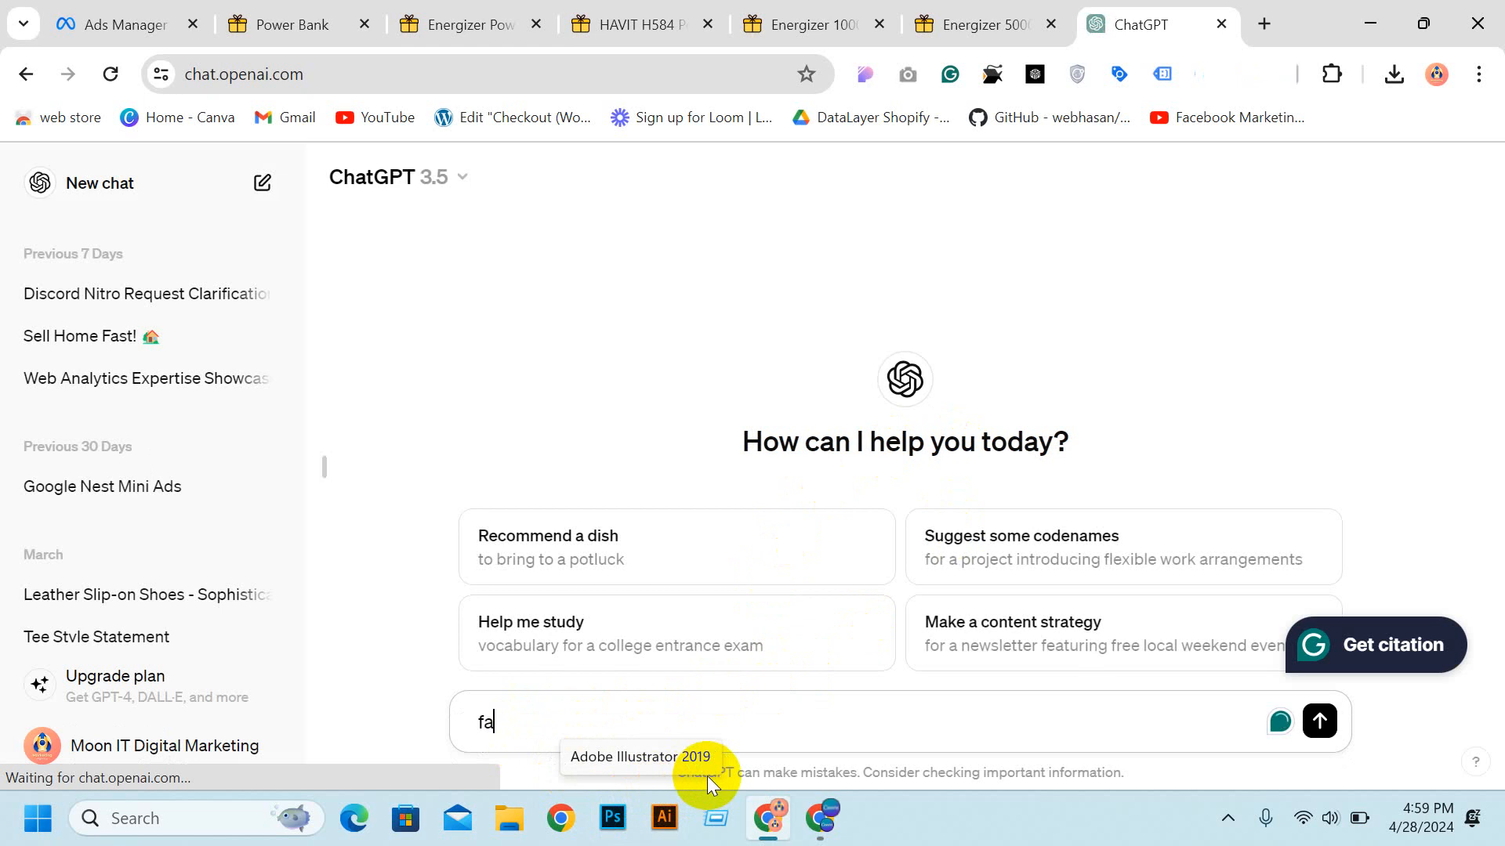
type("wr")
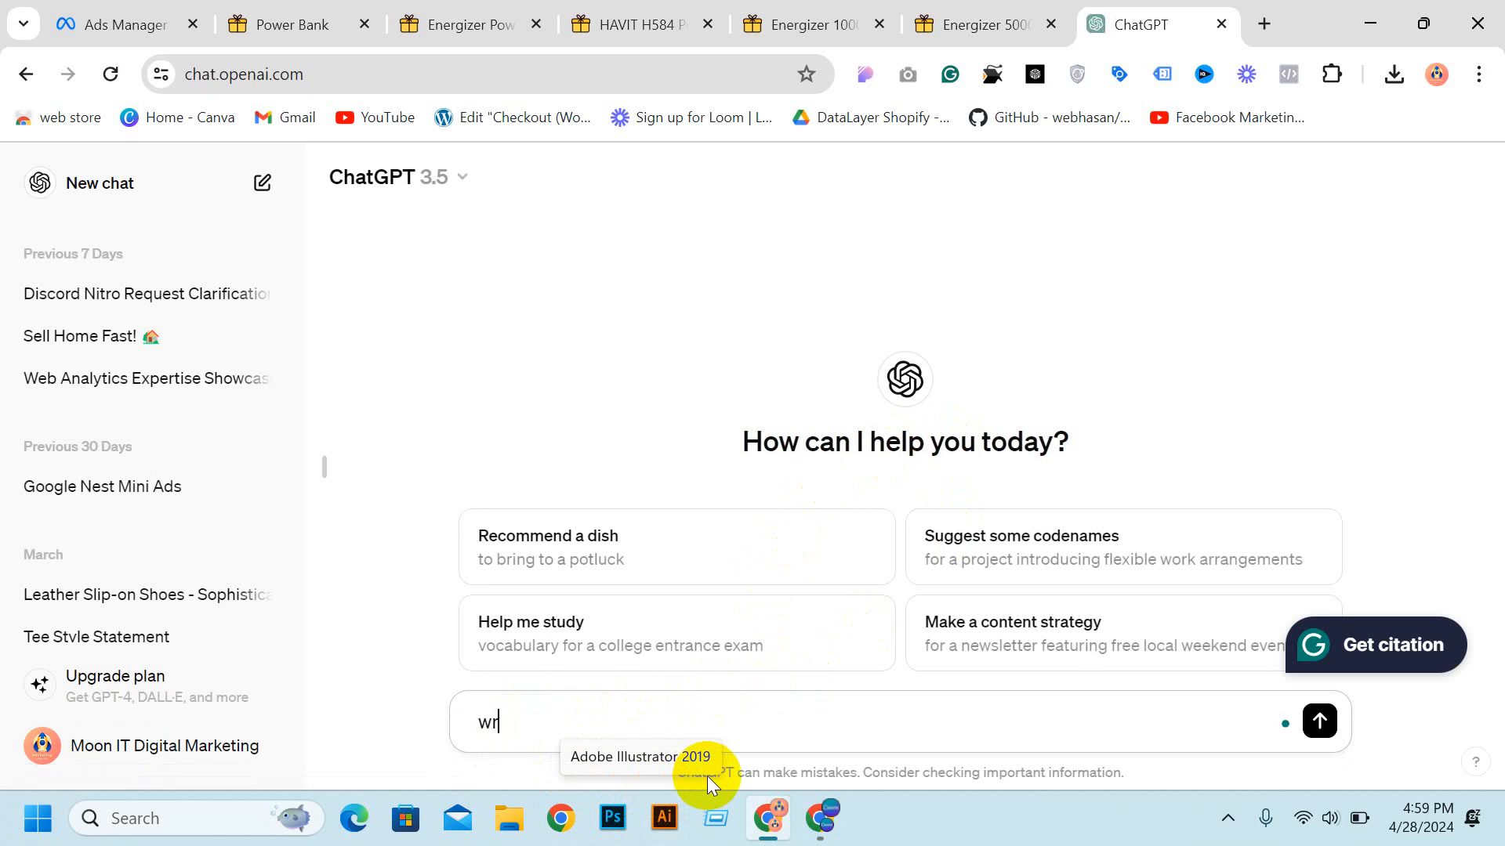
type("ite me fa")
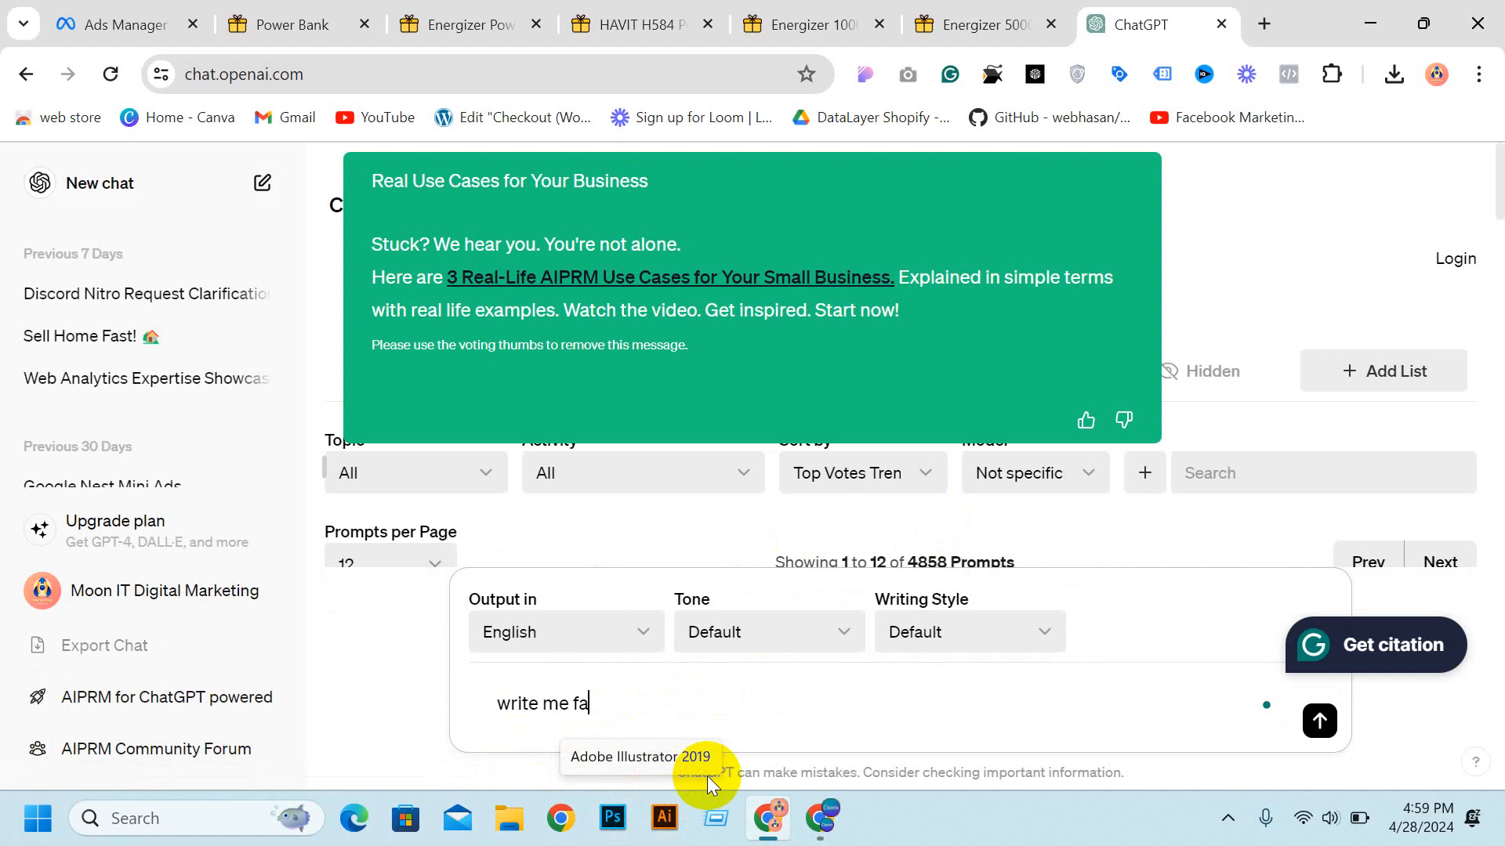
type("cebook ads copy")
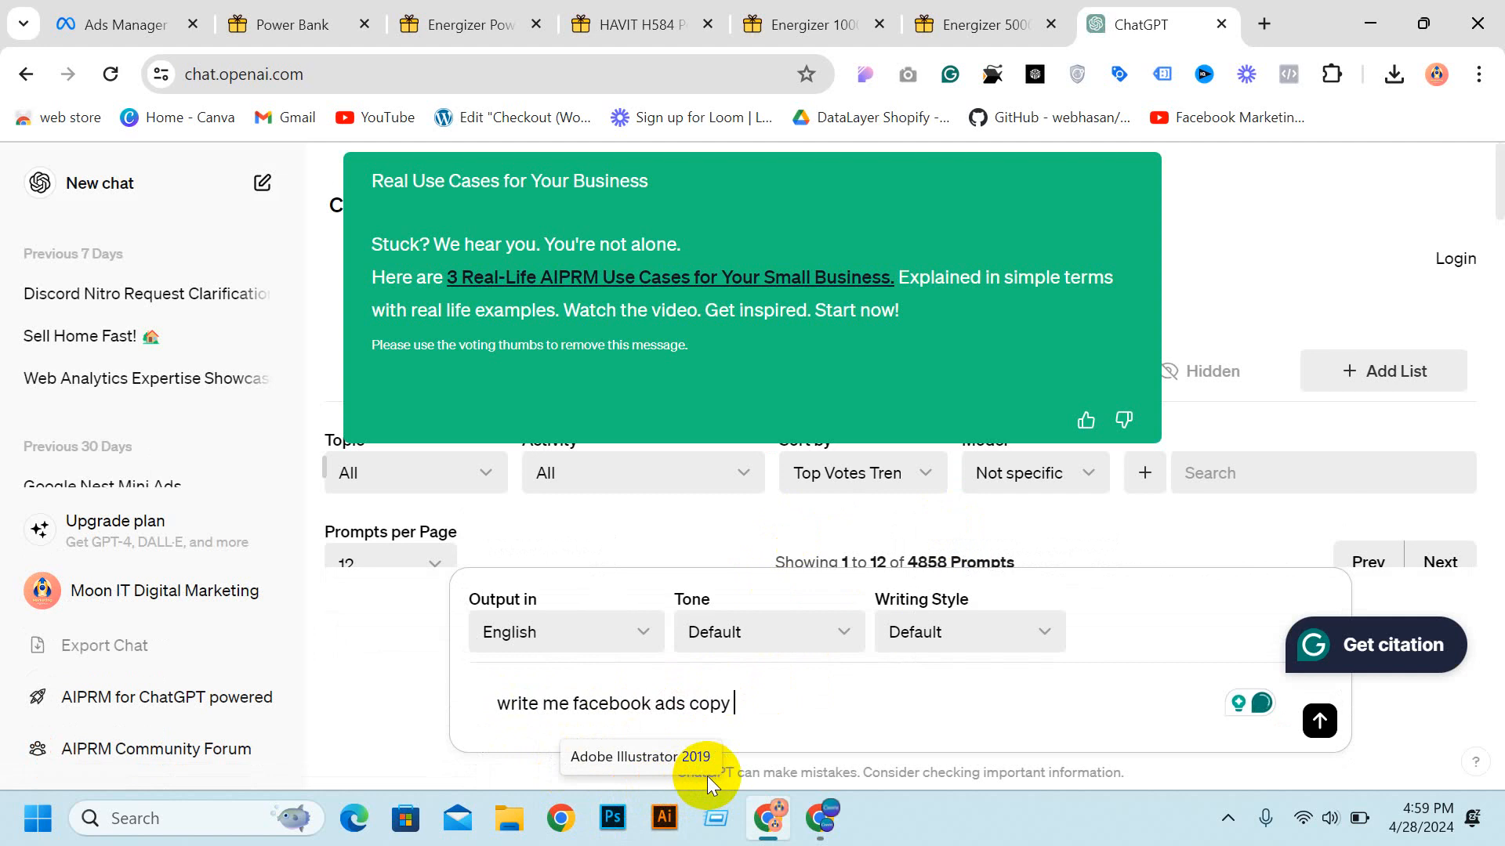
type(" for")
left_click(338, 11)
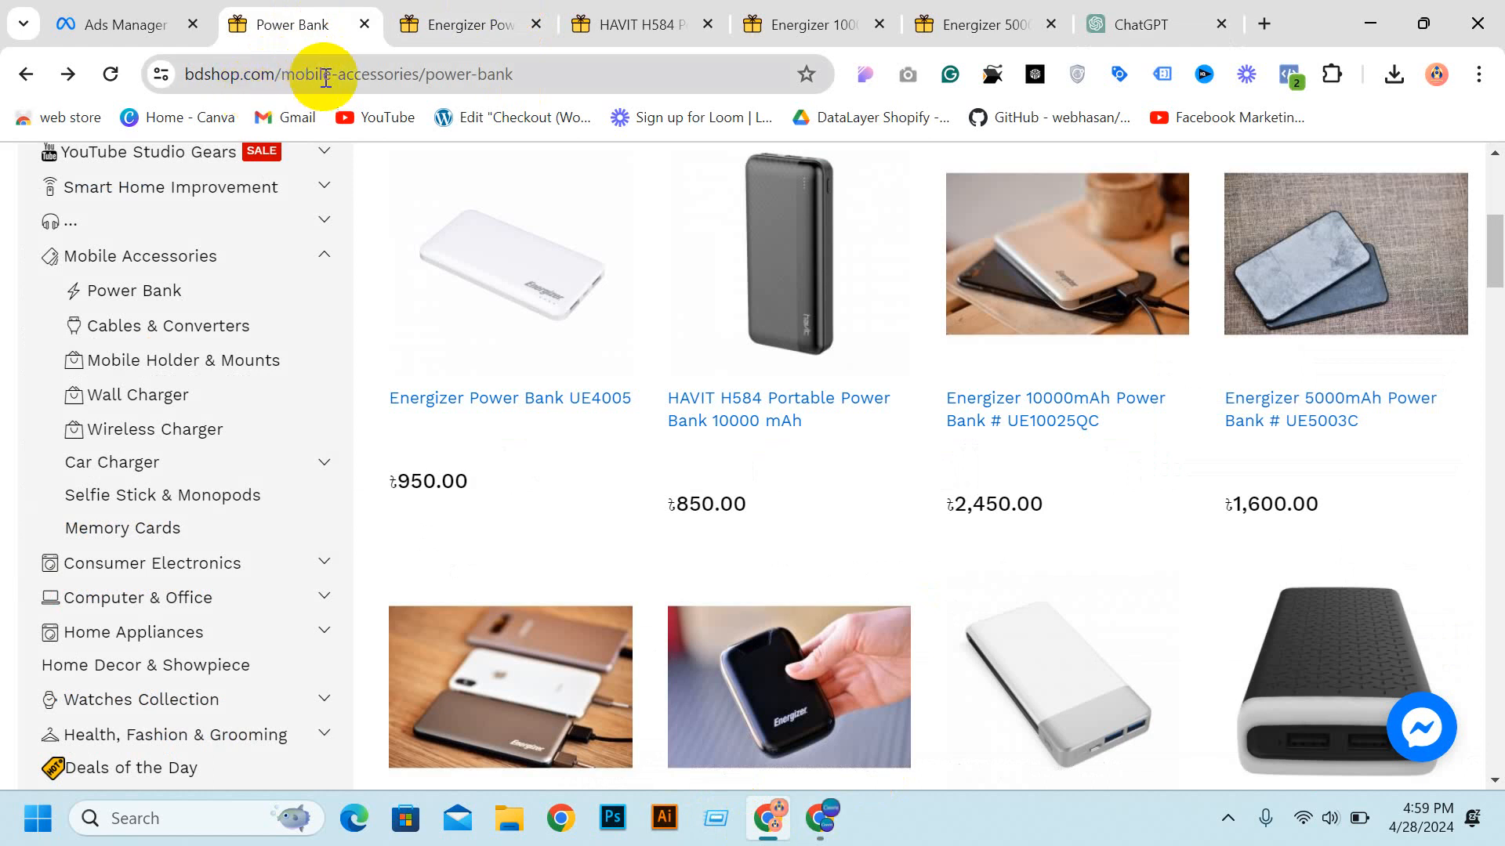
left_click_drag(537, 73, 431, 84)
key("ctrl+c")
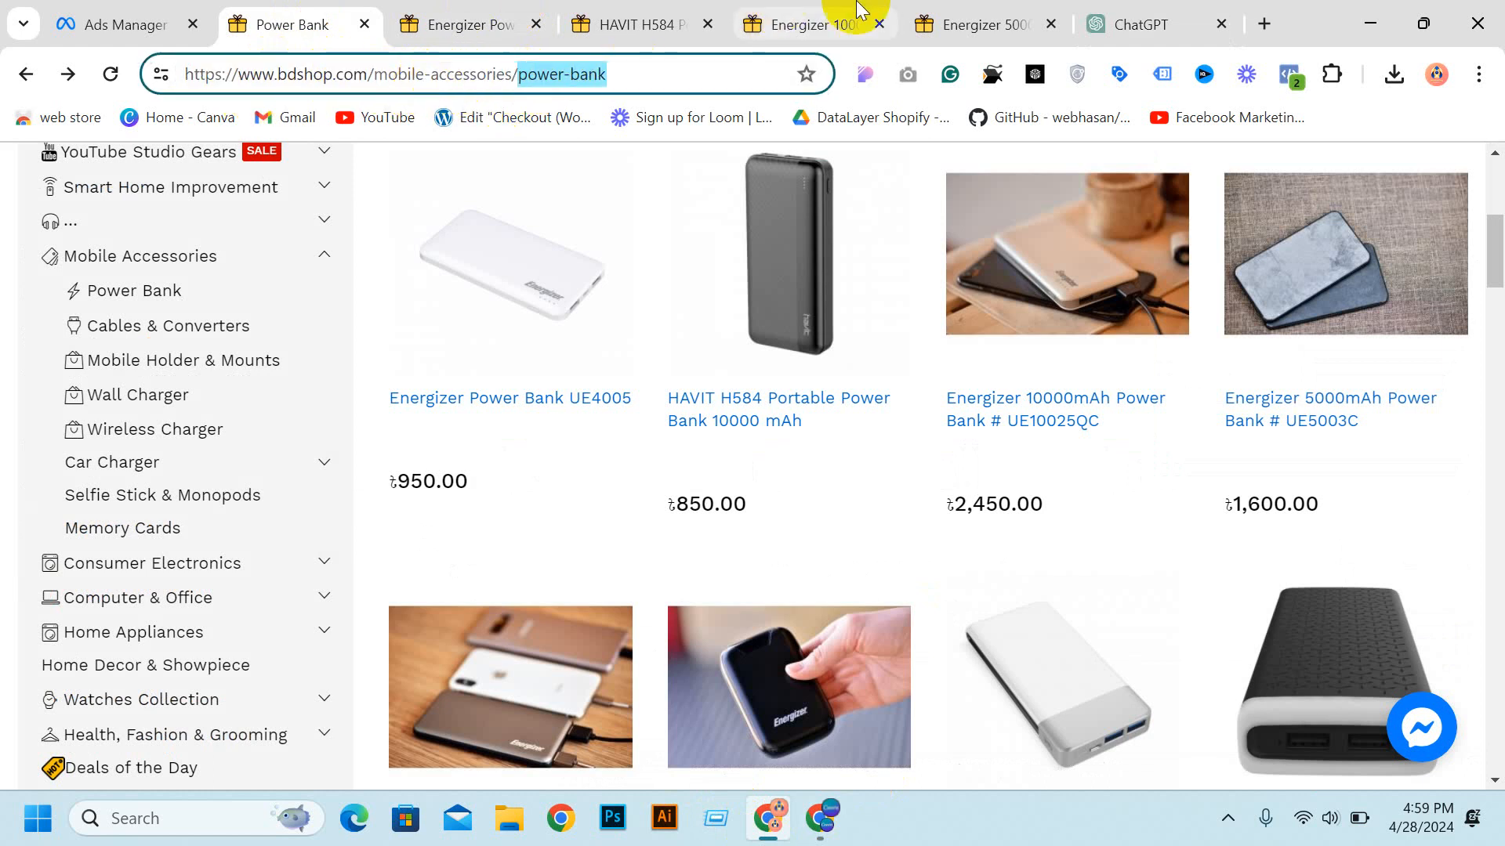
left_click(1149, 19)
key("ctrl+v")
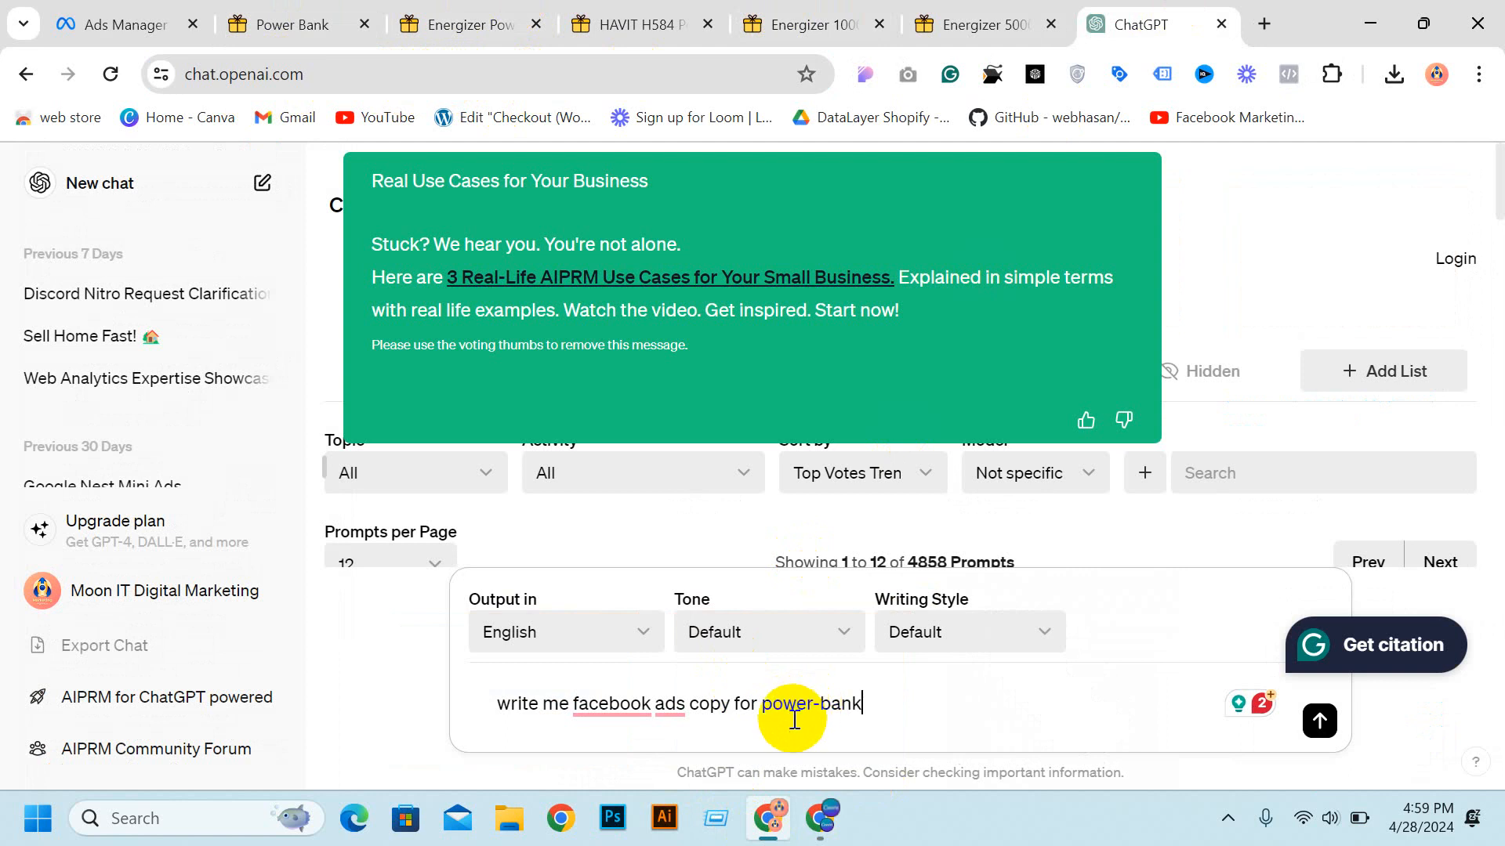
left_click(1332, 730)
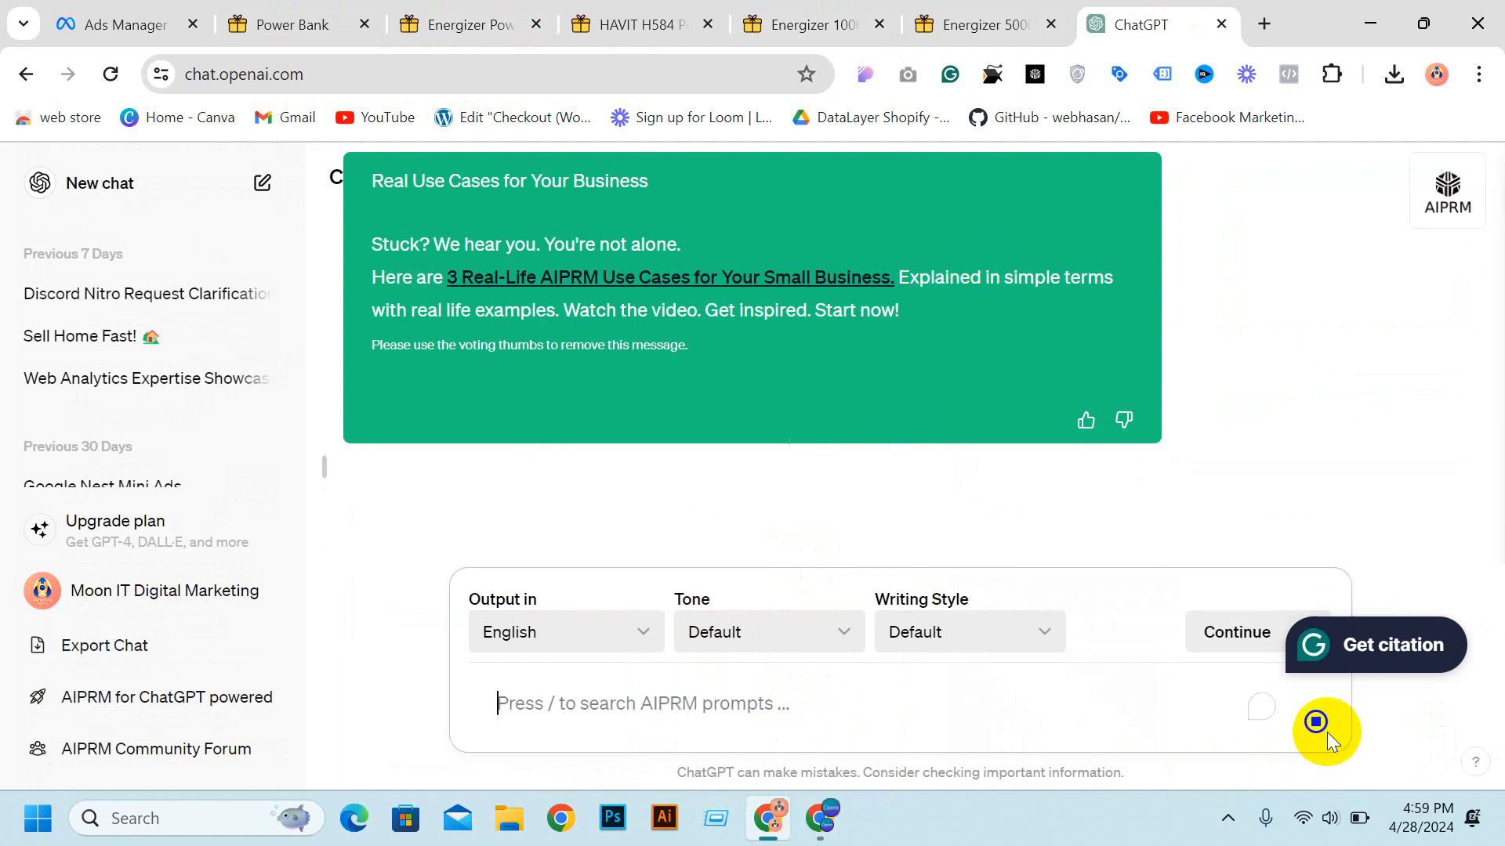
left_click(1085, 424)
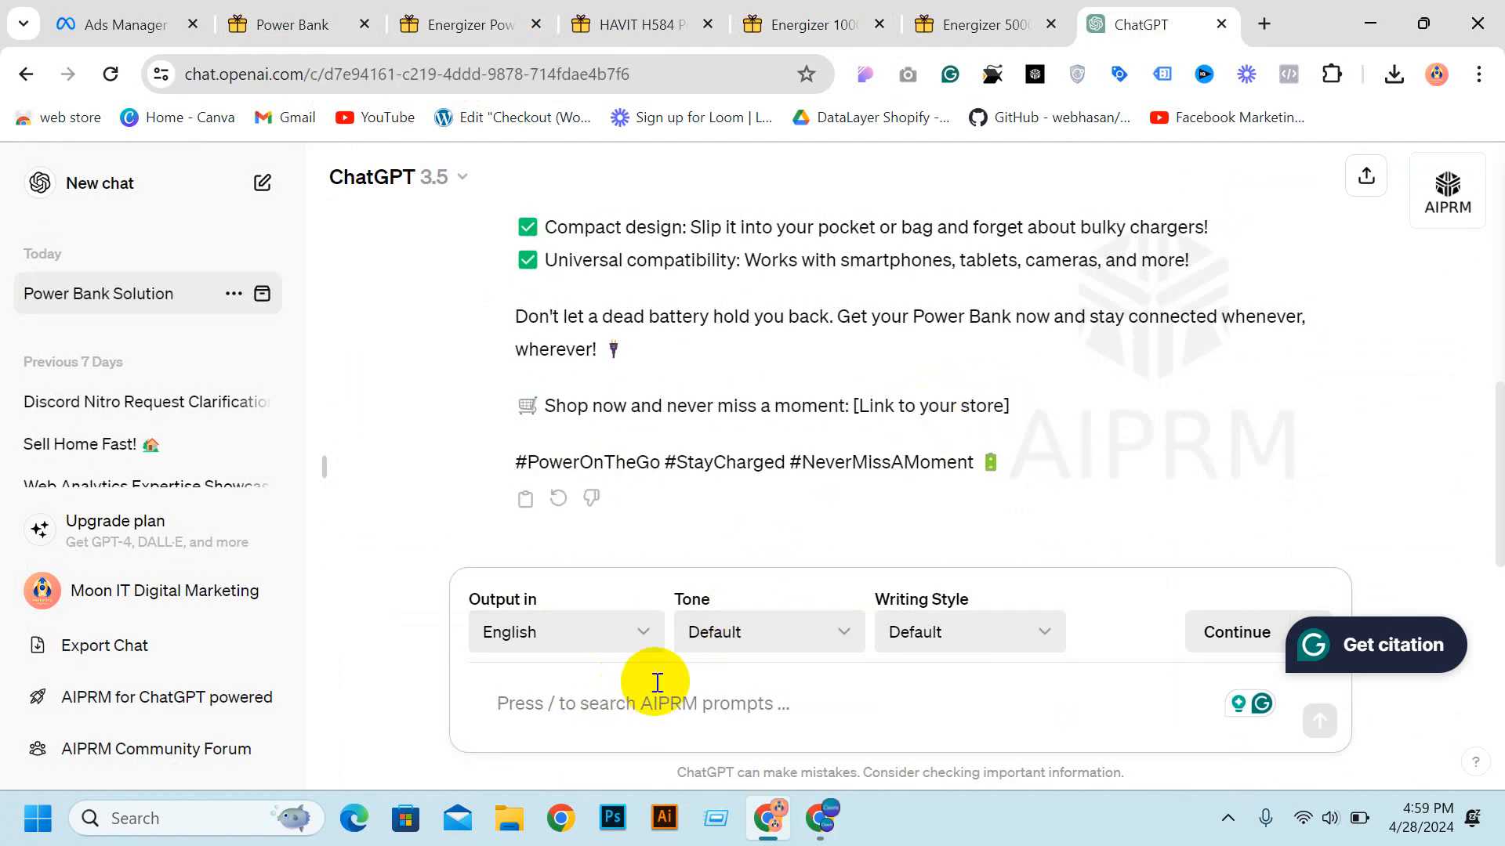
Step: Ask ChatGPT for a shorter version of the ad copy with the prompt "need short"
type("need")
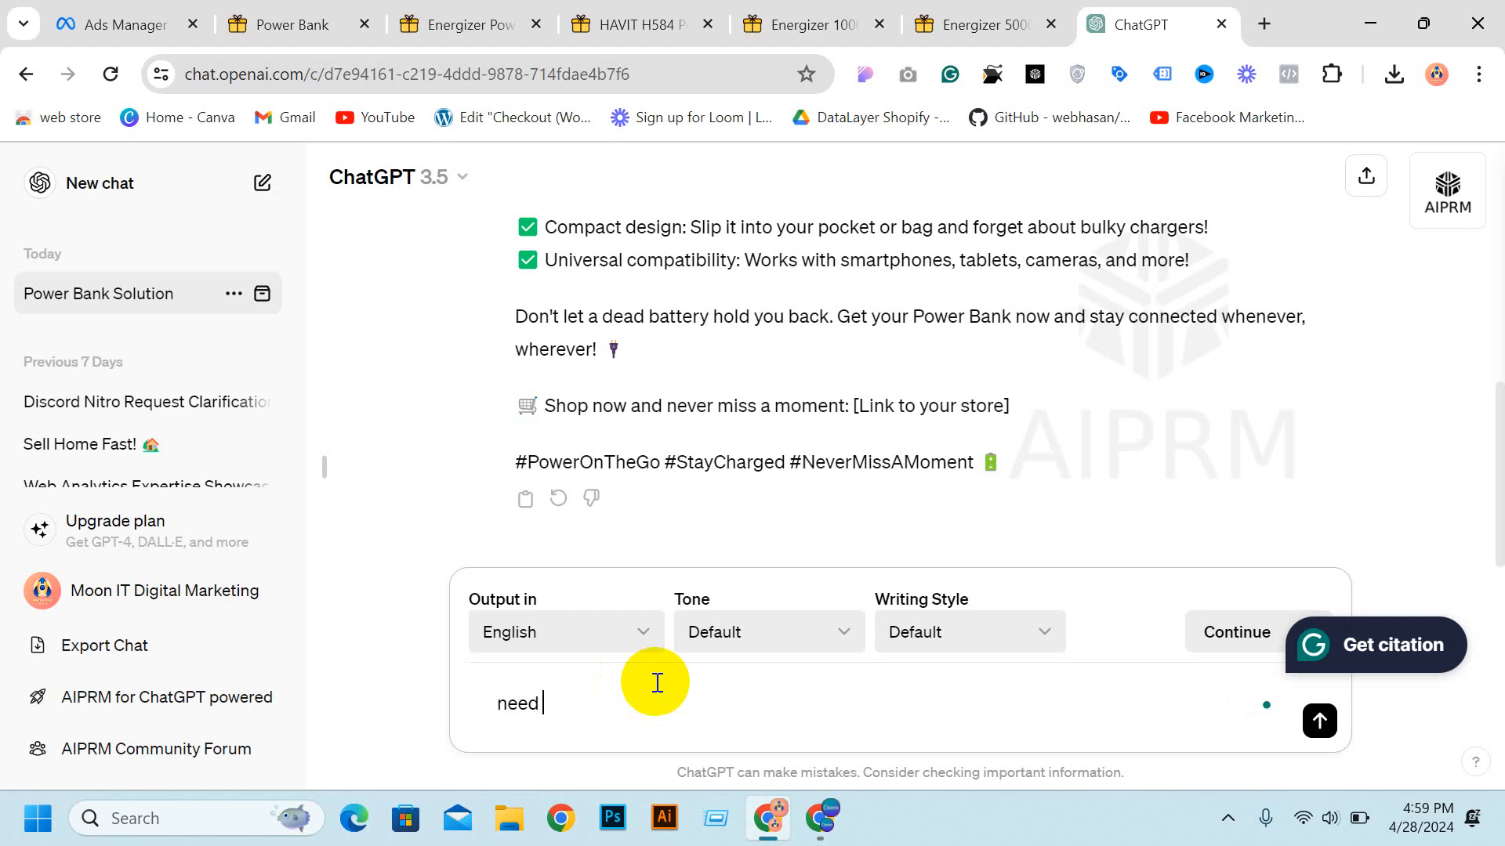
type(" short")
key("Return")
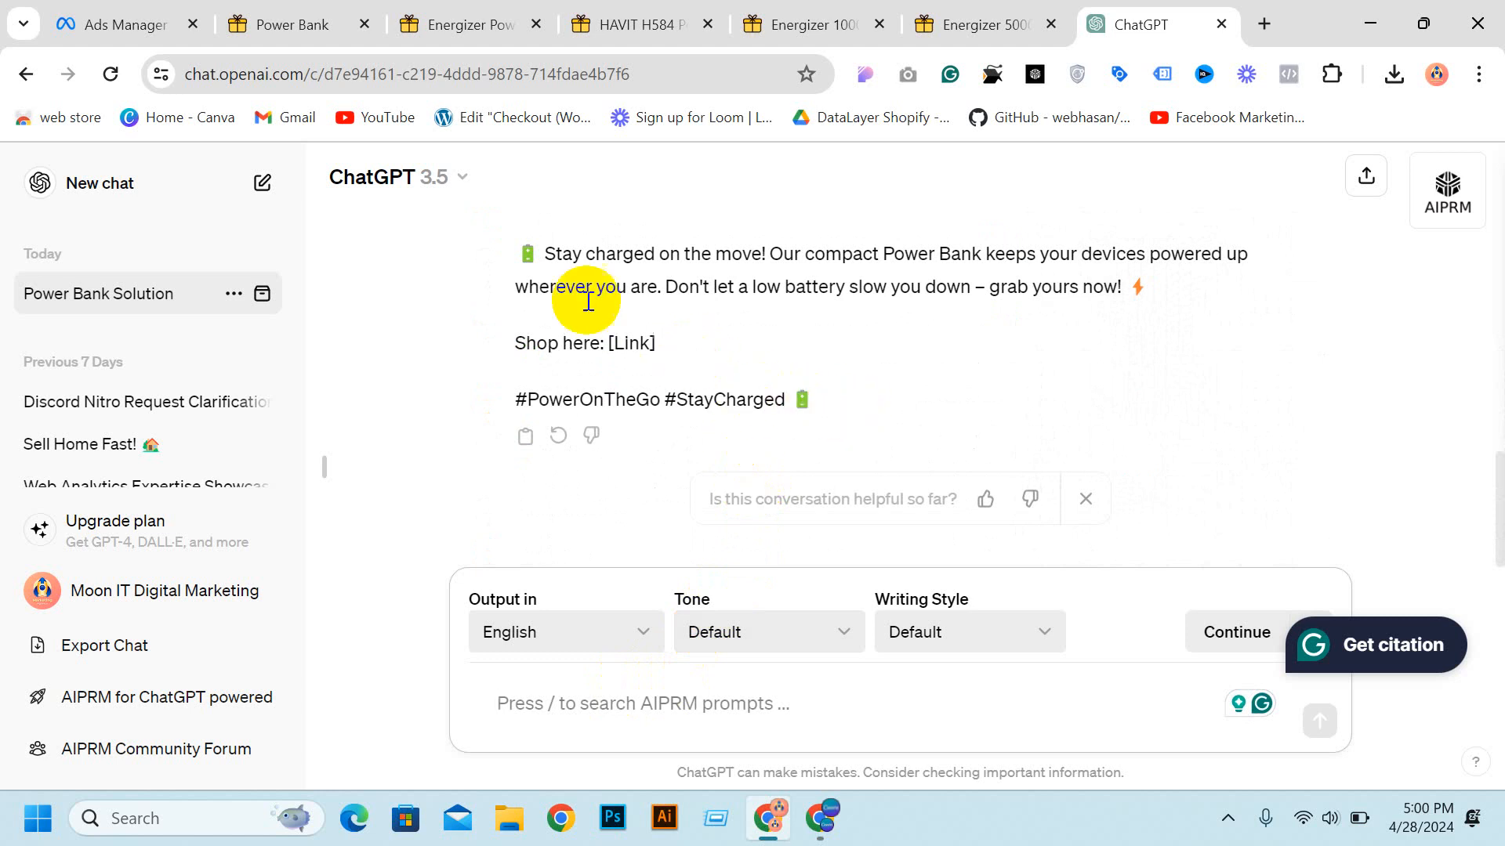
Step: Copy the short ad copy's "Stay charged on the move!" paragraph, without link and hashtags, into the ad's primary text in Ads Manager
left_click_drag(514, 249, 1166, 270)
right_click(1082, 279)
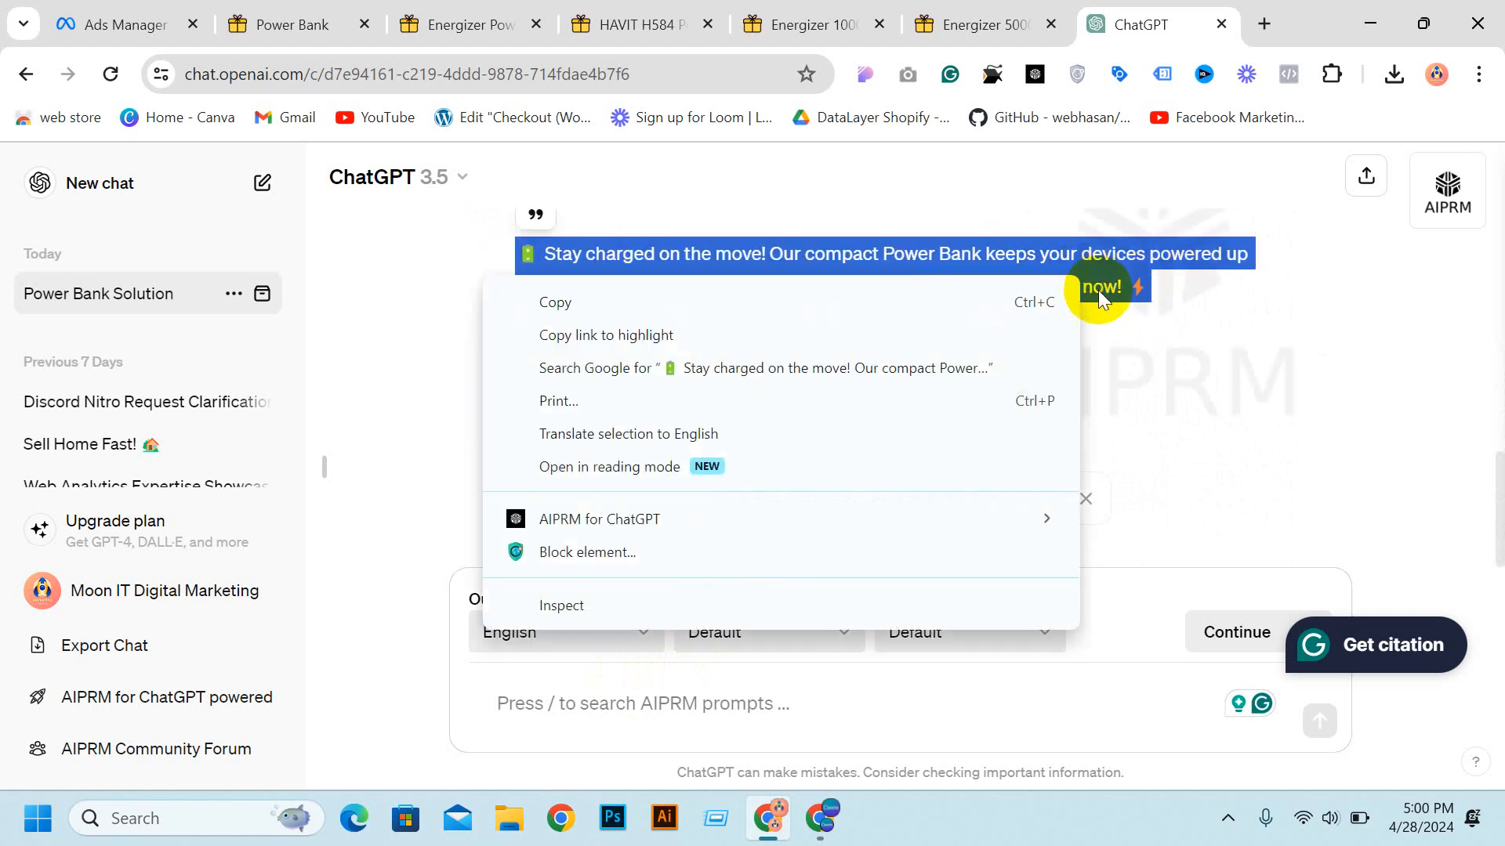
left_click(665, 305)
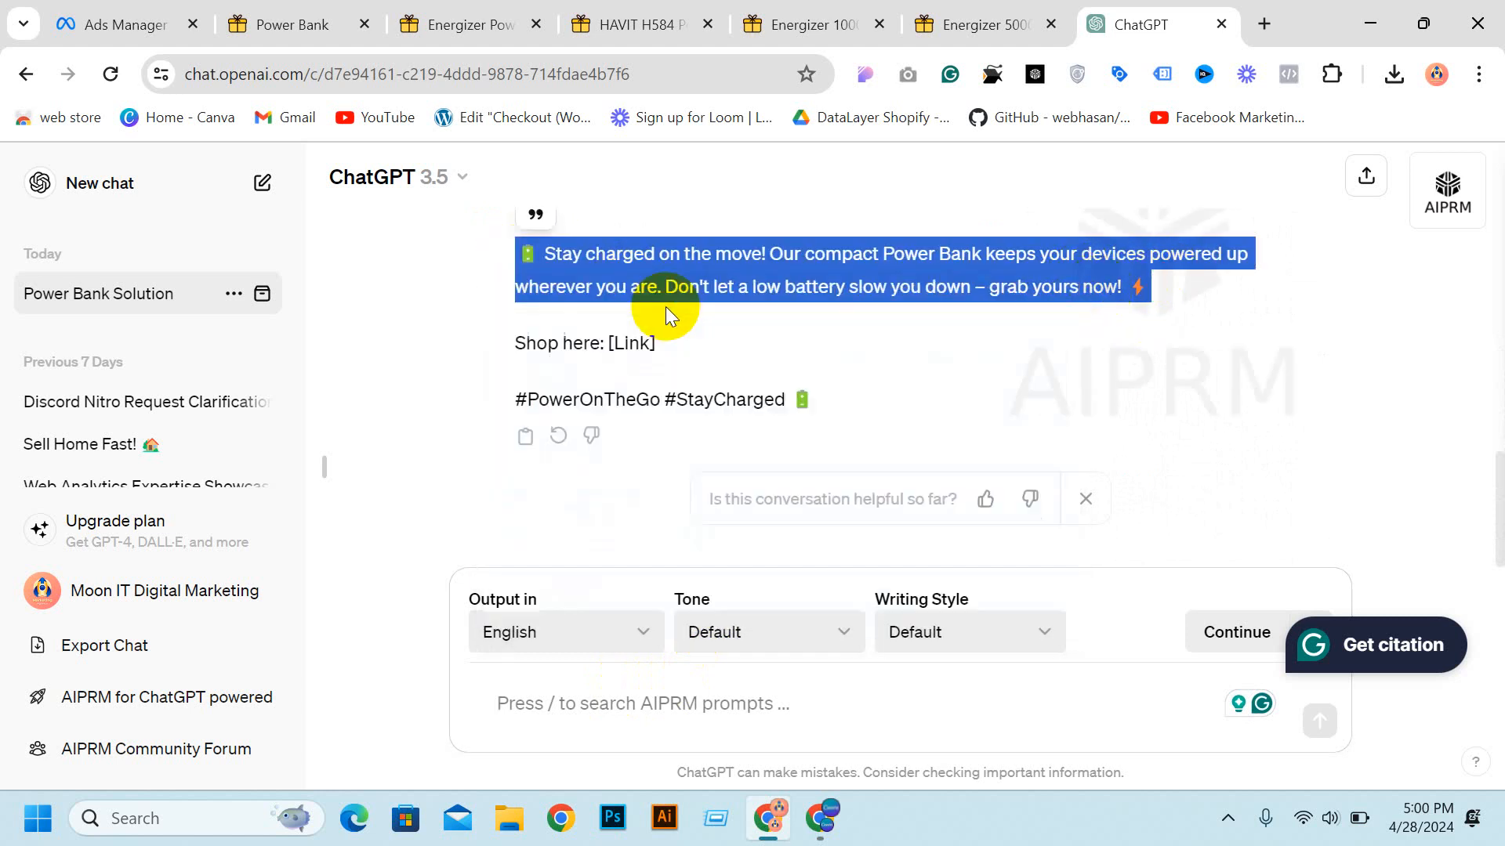
left_click(74, 24)
key("ctrl+v")
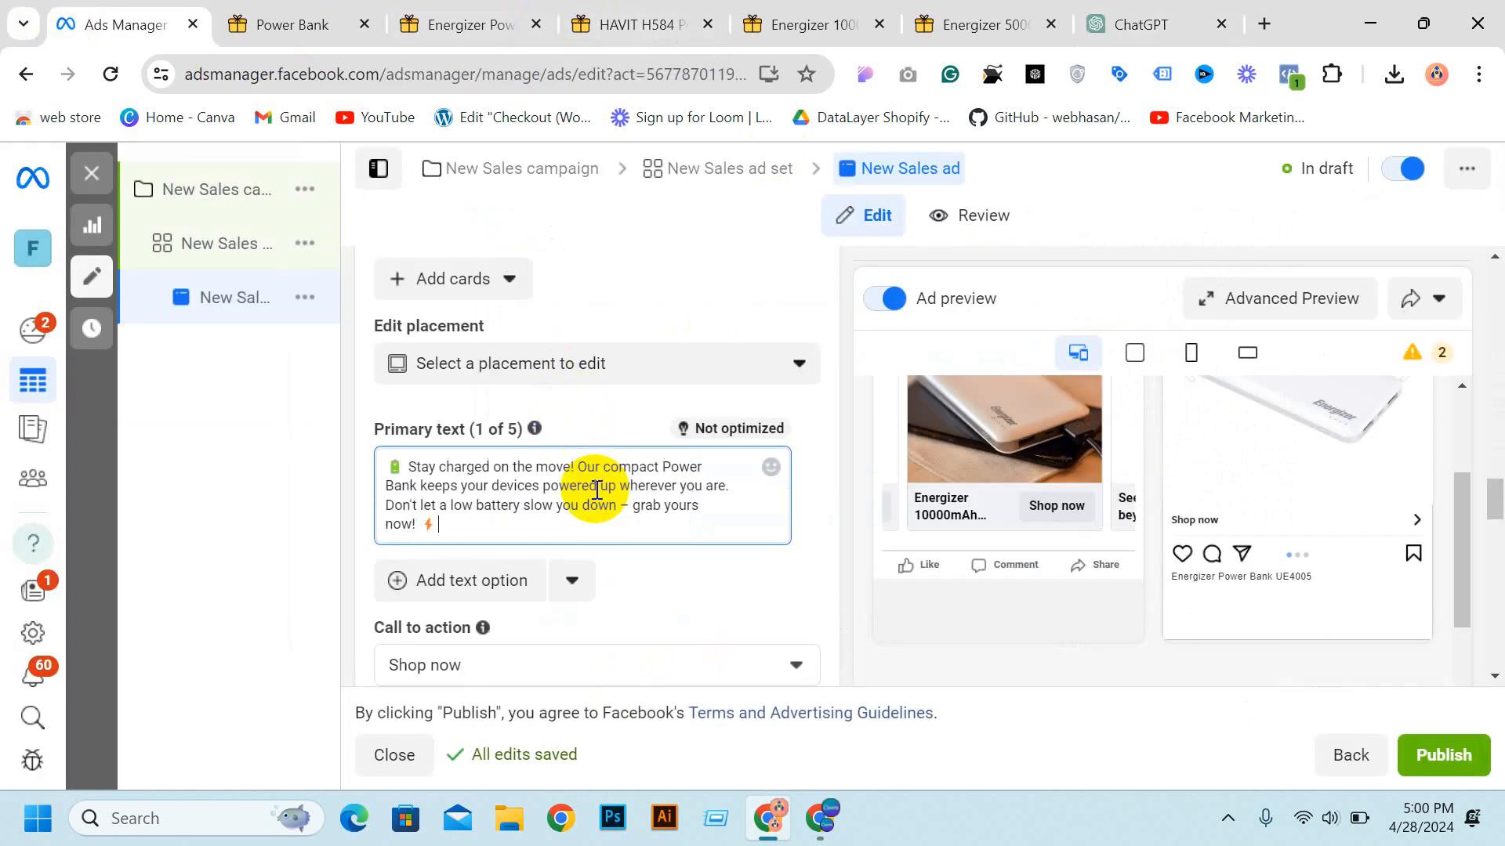
left_click(746, 597)
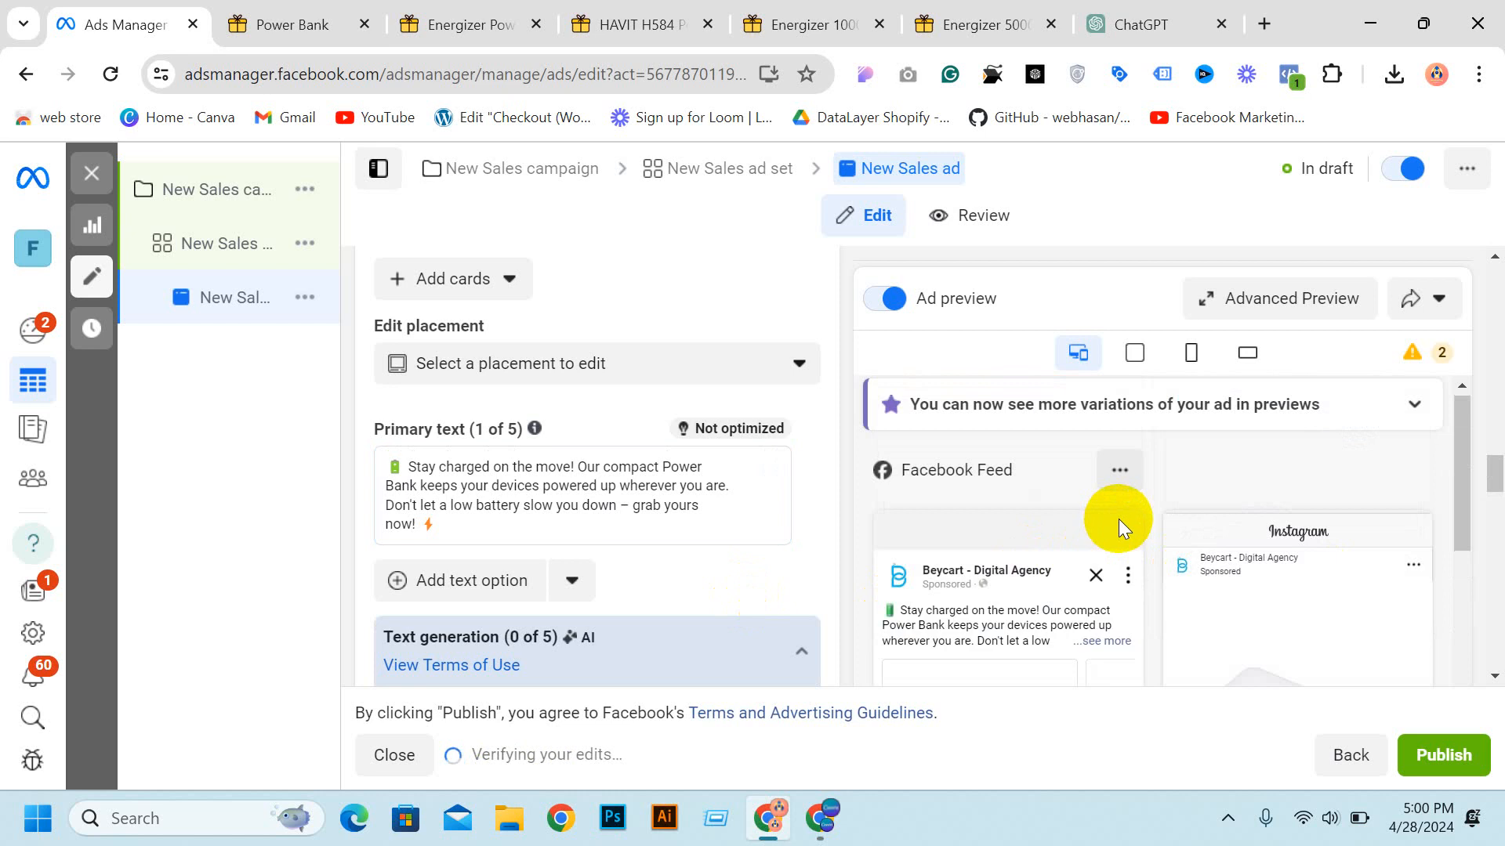
Step: Examine the Facebook Feed and Instagram previews with the full primary text, paging through the carousel cards
scroll(1086, 533, "down", 2)
left_click(1098, 523)
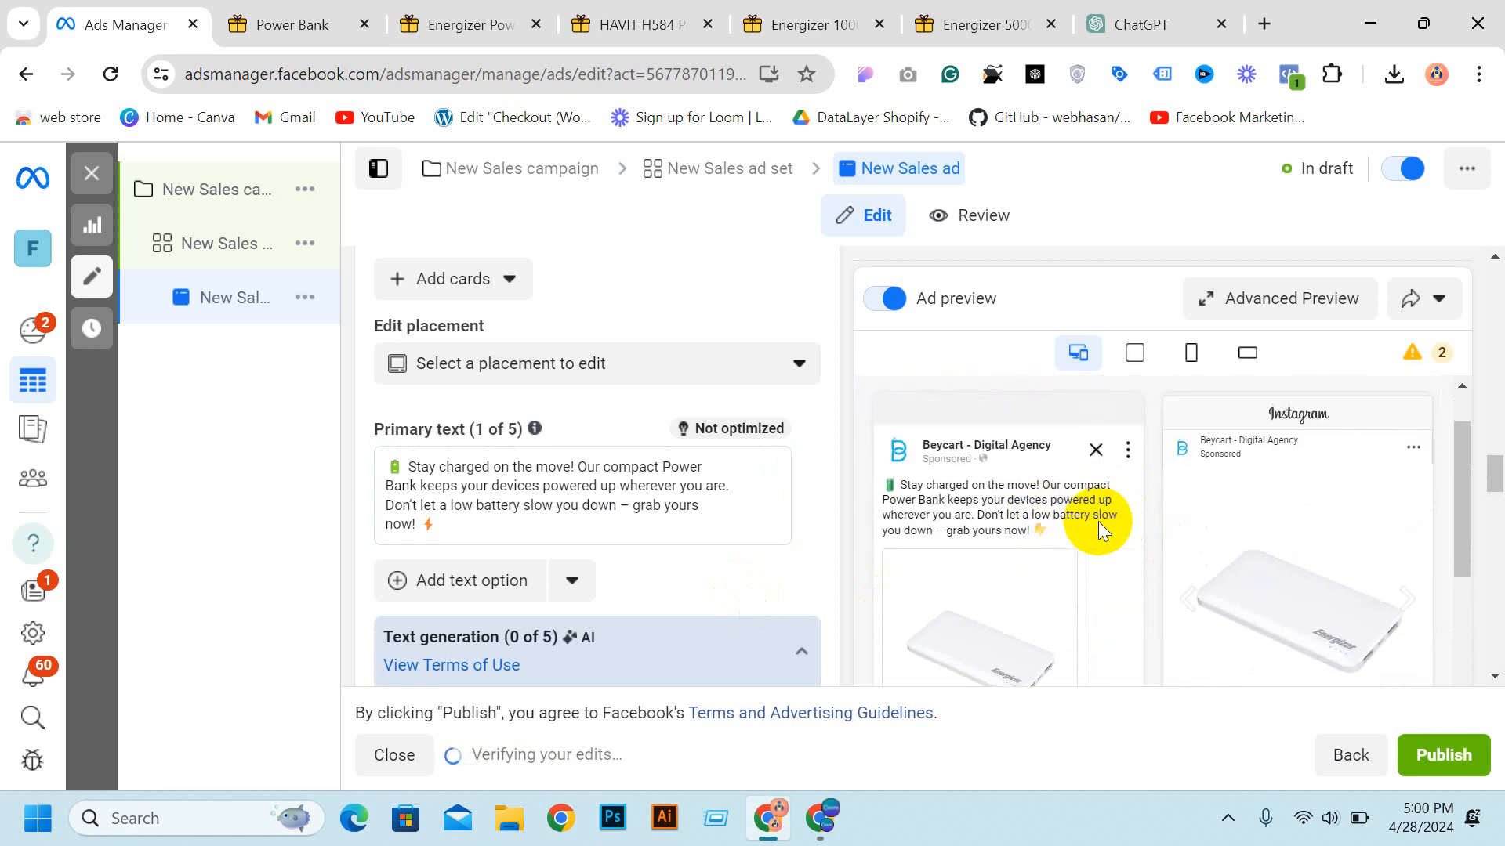
scroll(1011, 548, "down", 3)
left_click(1111, 444)
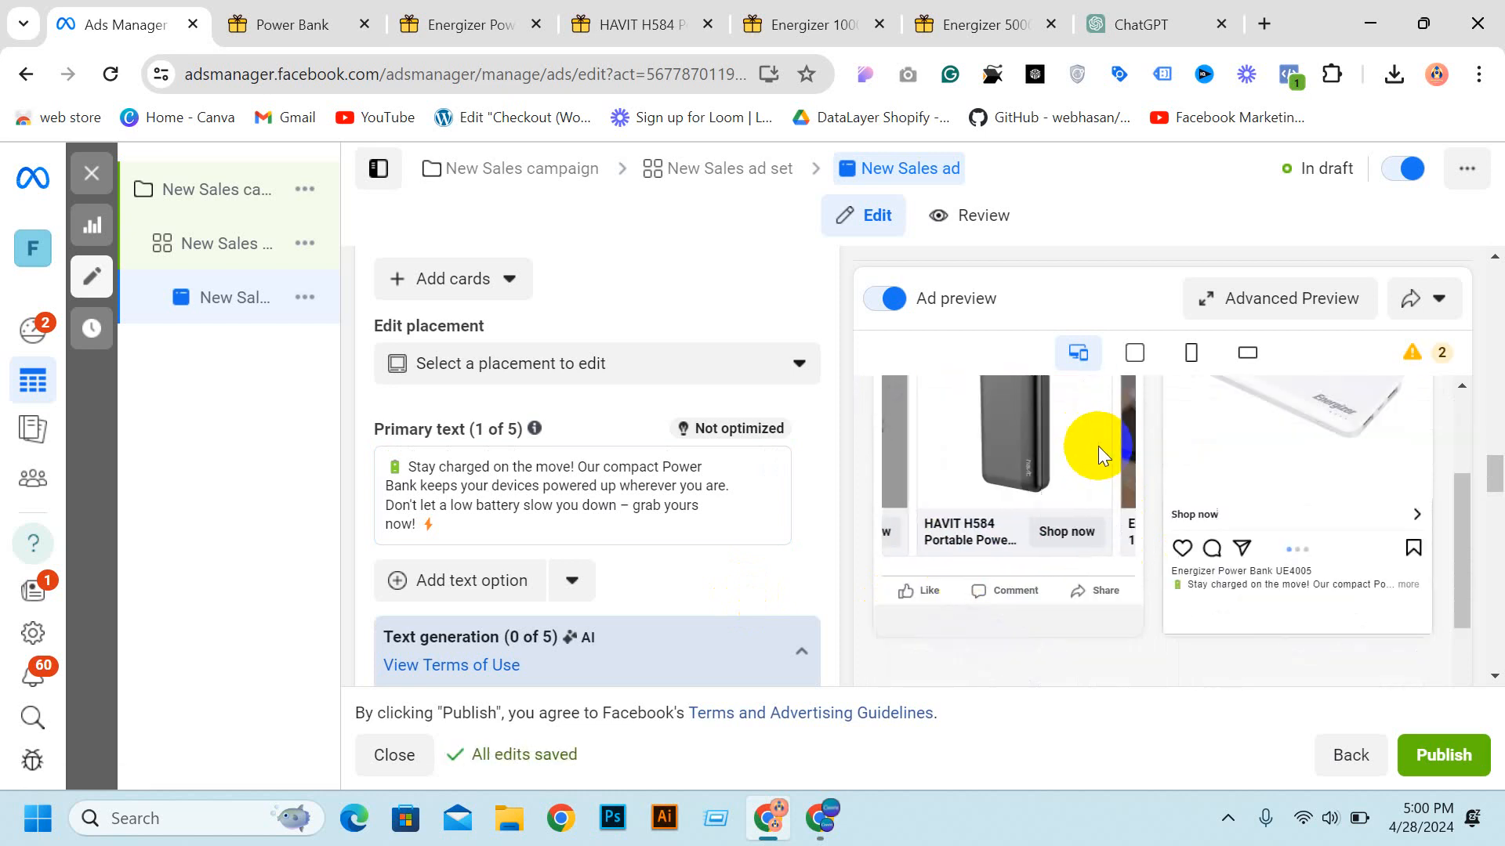
left_click(1120, 441)
scroll(1091, 462, "up", 1)
scroll(1089, 463, "up", 3)
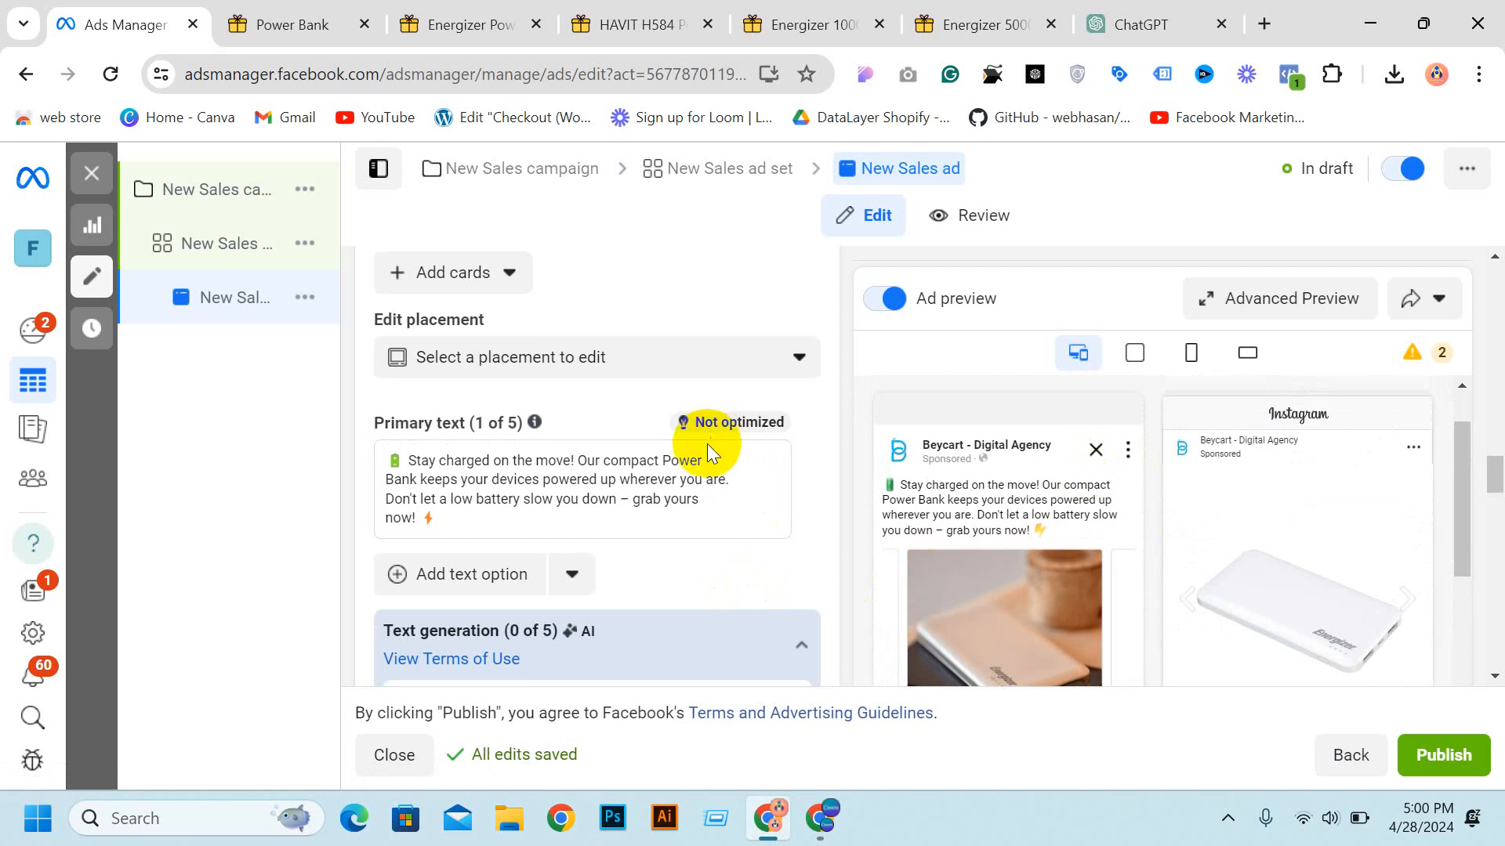
Step: Check the ad's carousel format setting, close the ad editor and deselect New Sales ad in the ads list
scroll(695, 420, "down", 3)
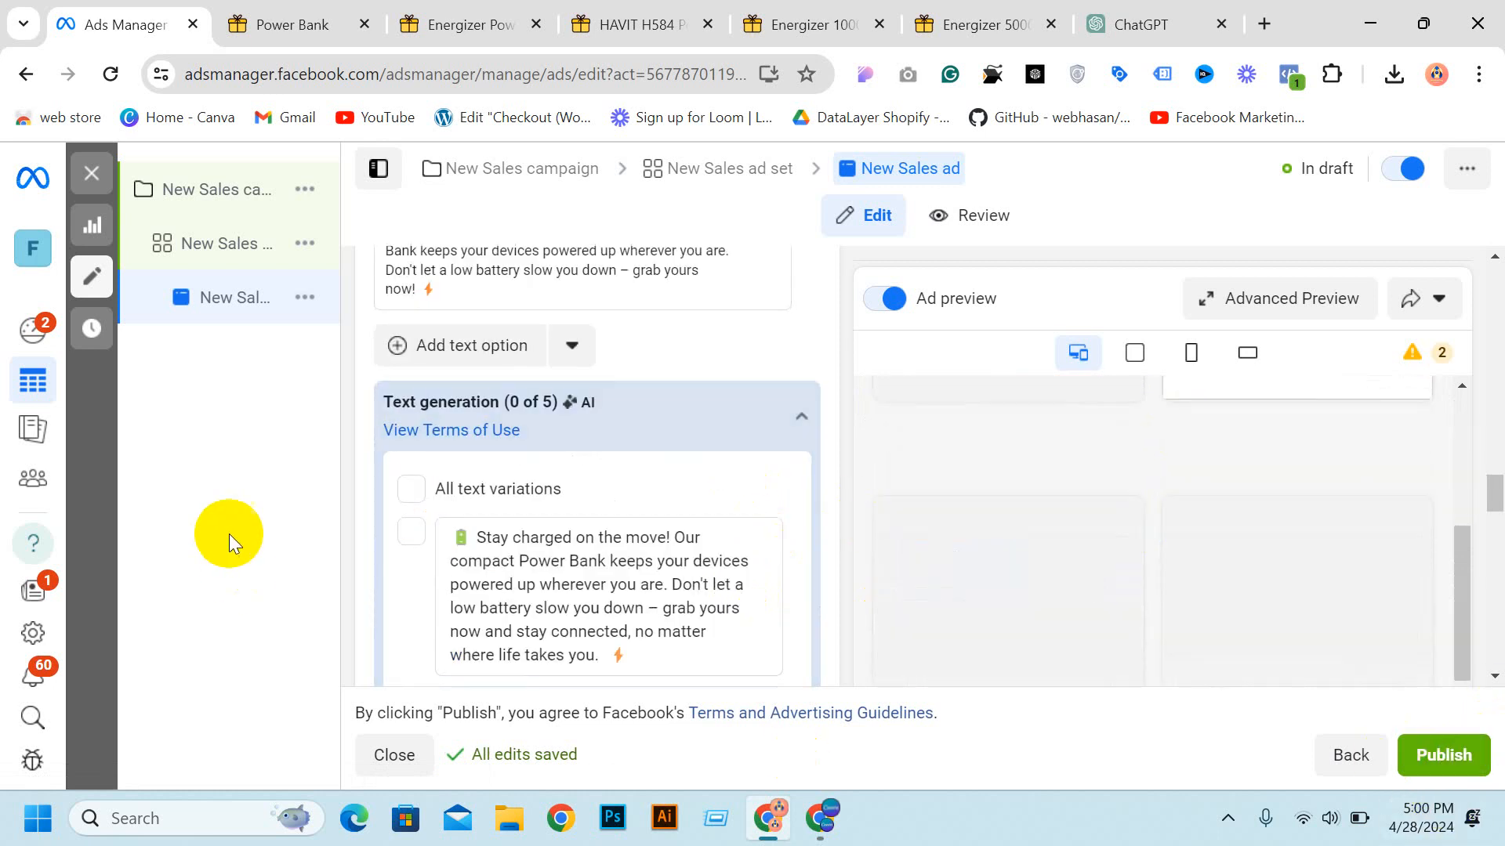
scroll(584, 478, "up", 2)
scroll(596, 454, "up", 8)
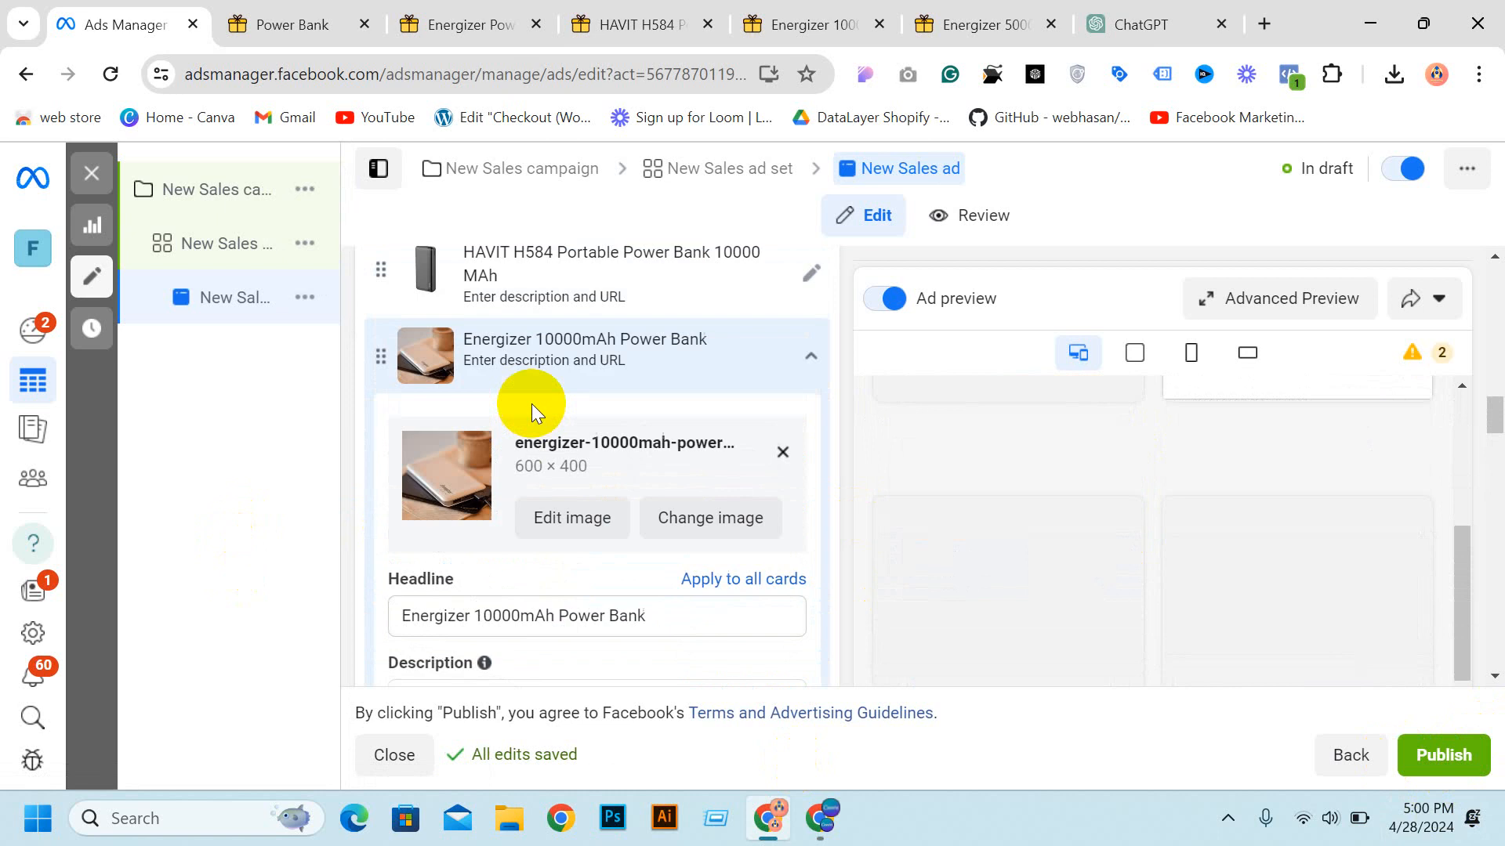
scroll(530, 403, "up", 3)
scroll(541, 437, "up", 5)
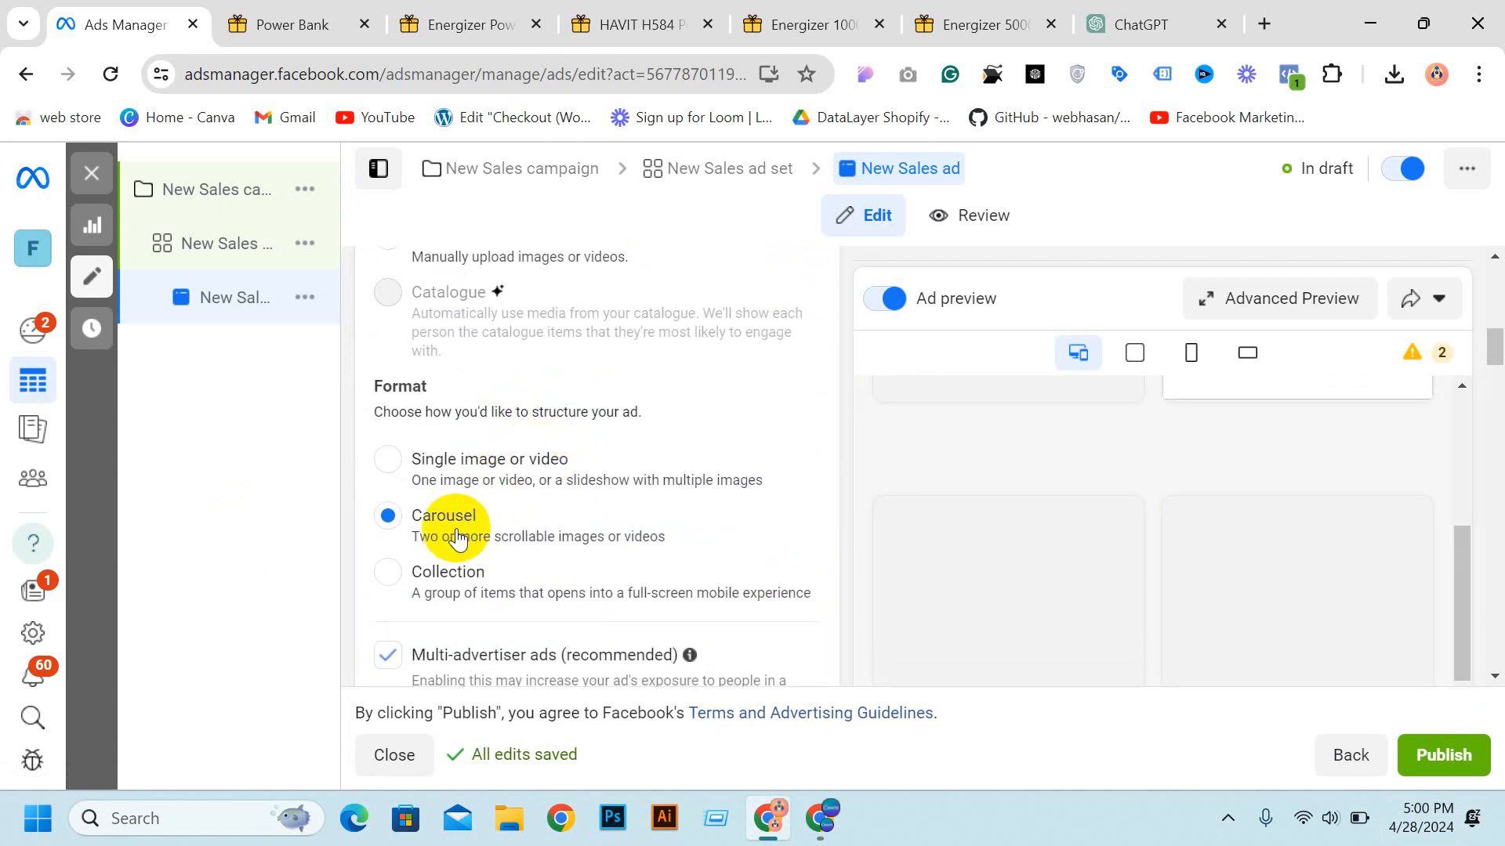
left_click(92, 174)
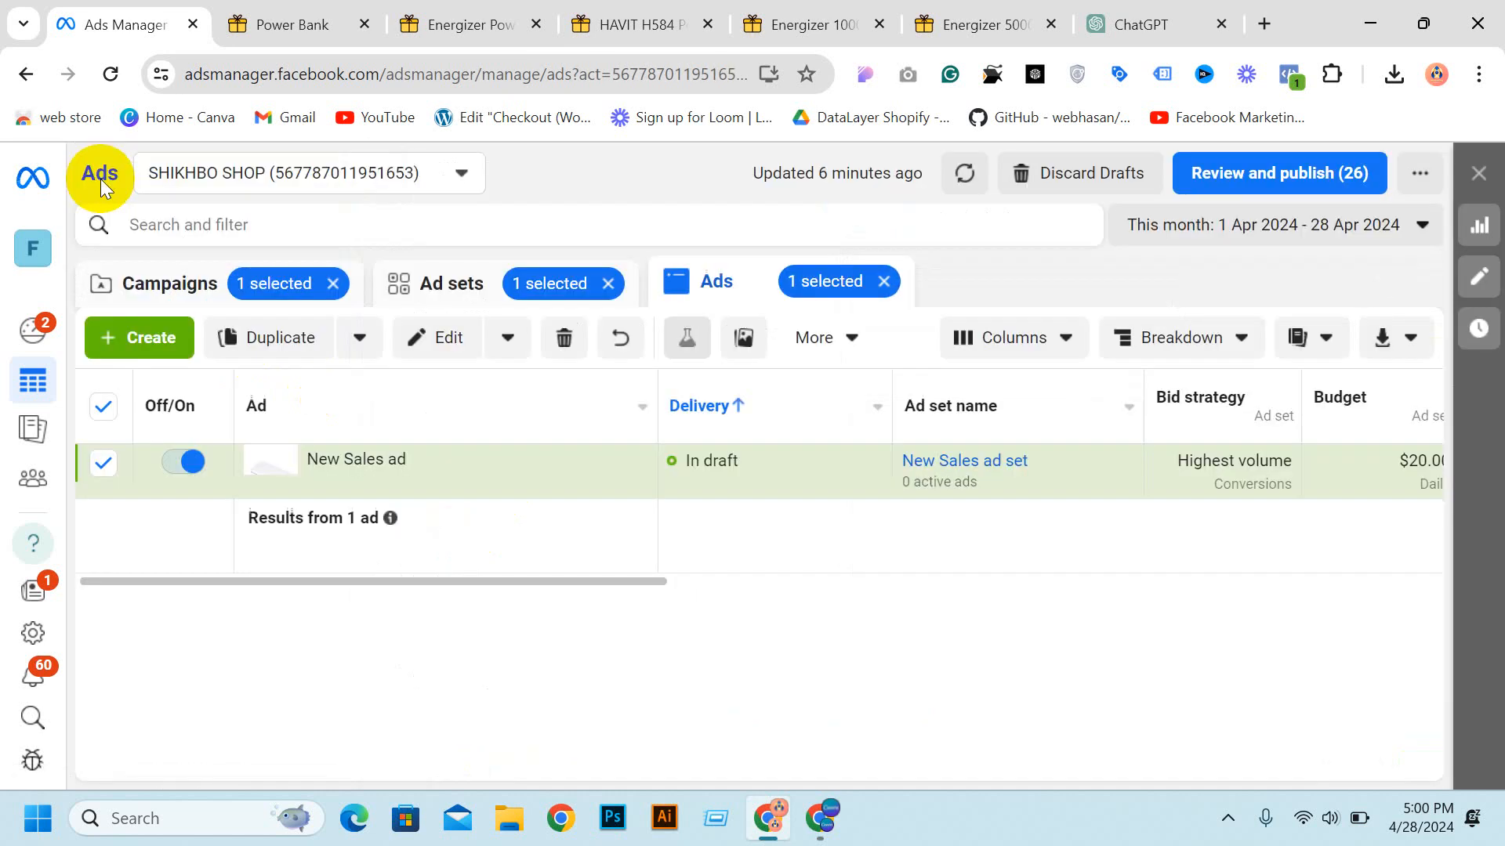
left_click(104, 407)
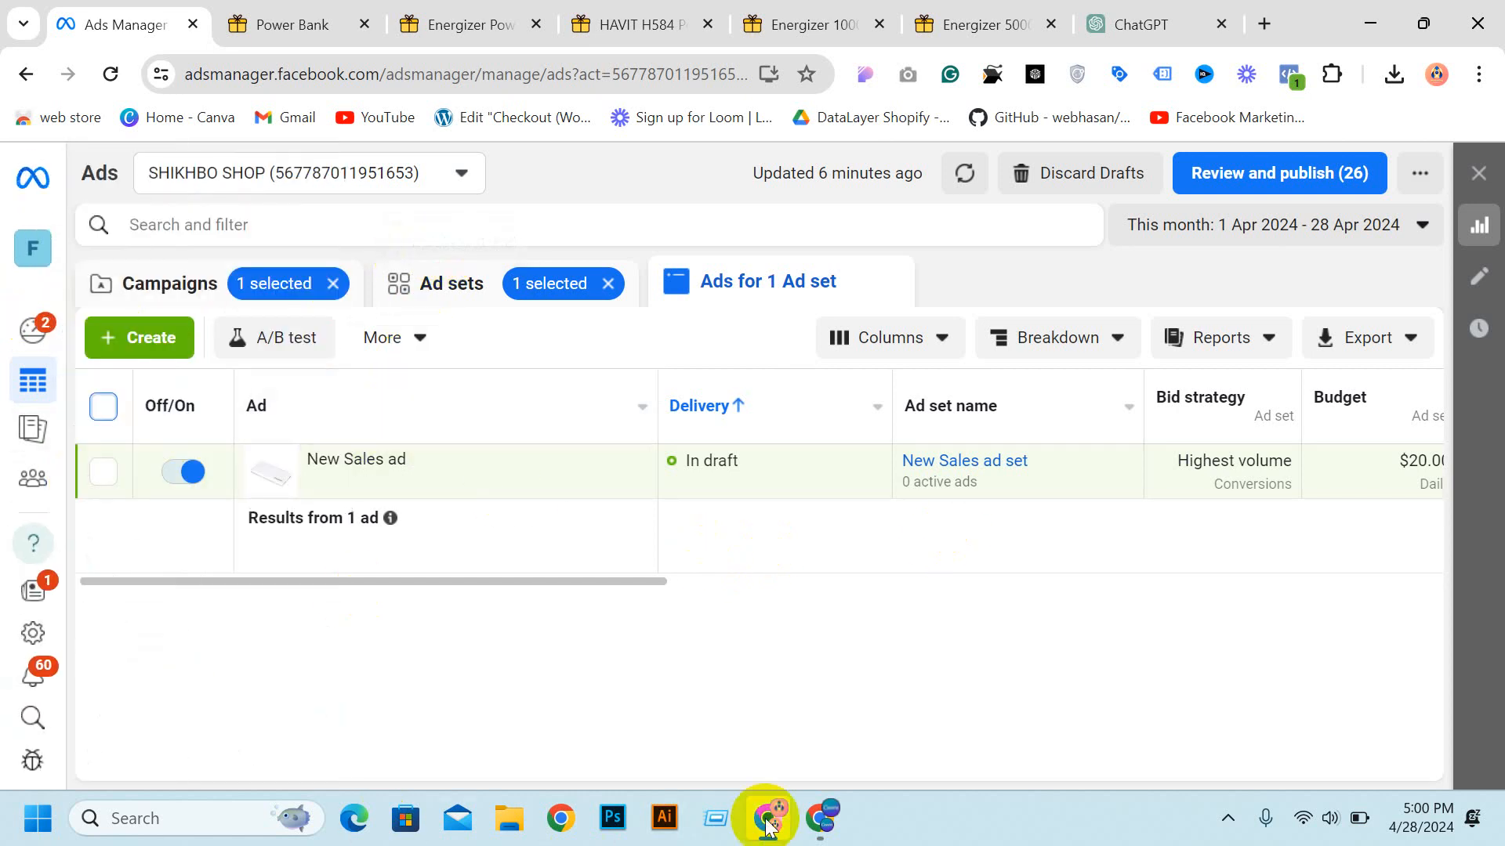
Step: Open Commerce Manager from the full set of Meta business tools
mouse_move(768, 824)
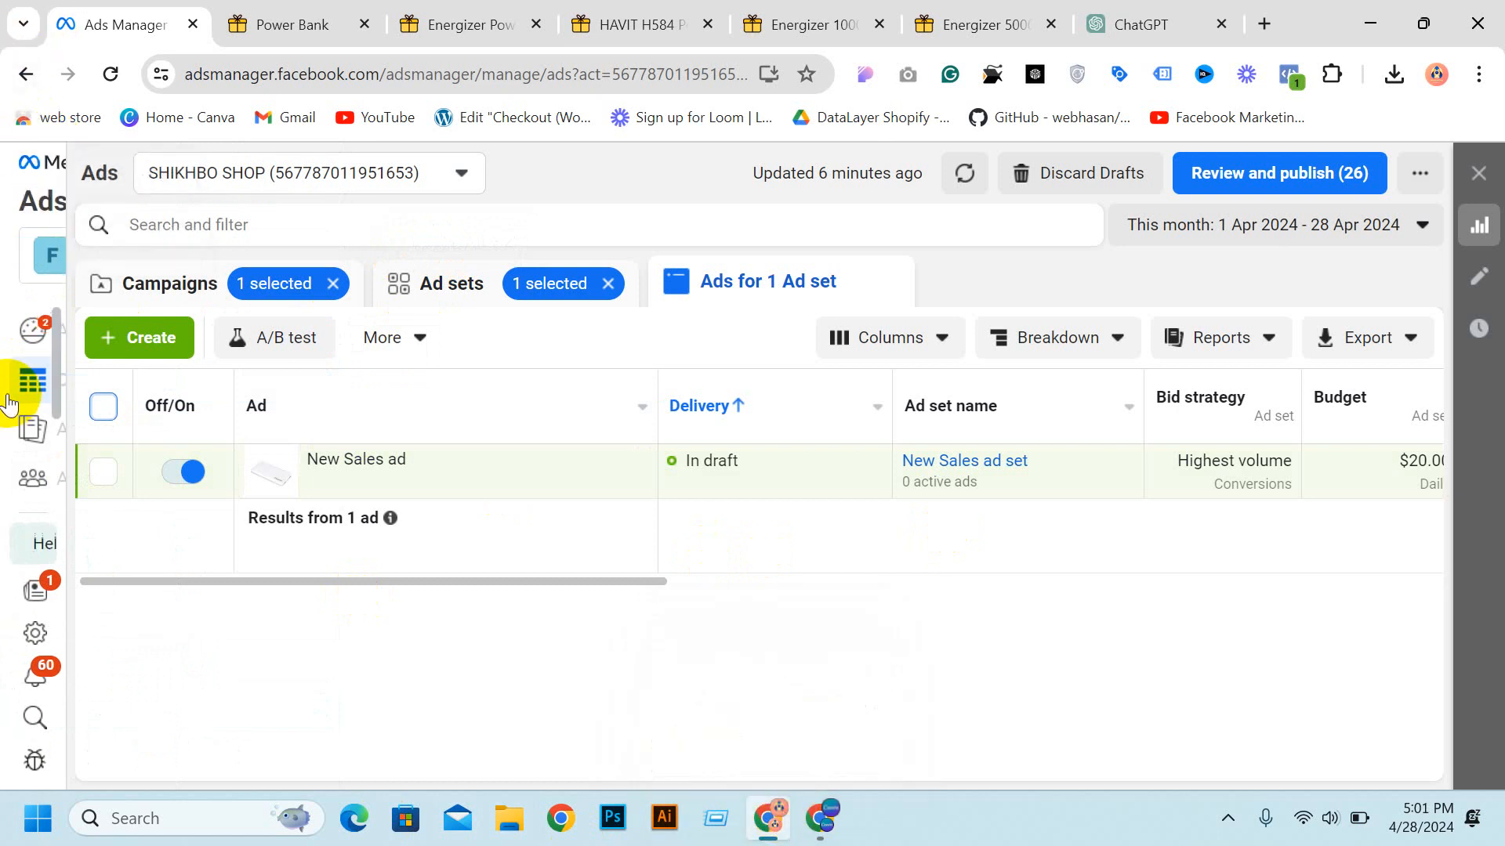
mouse_move(58, 220)
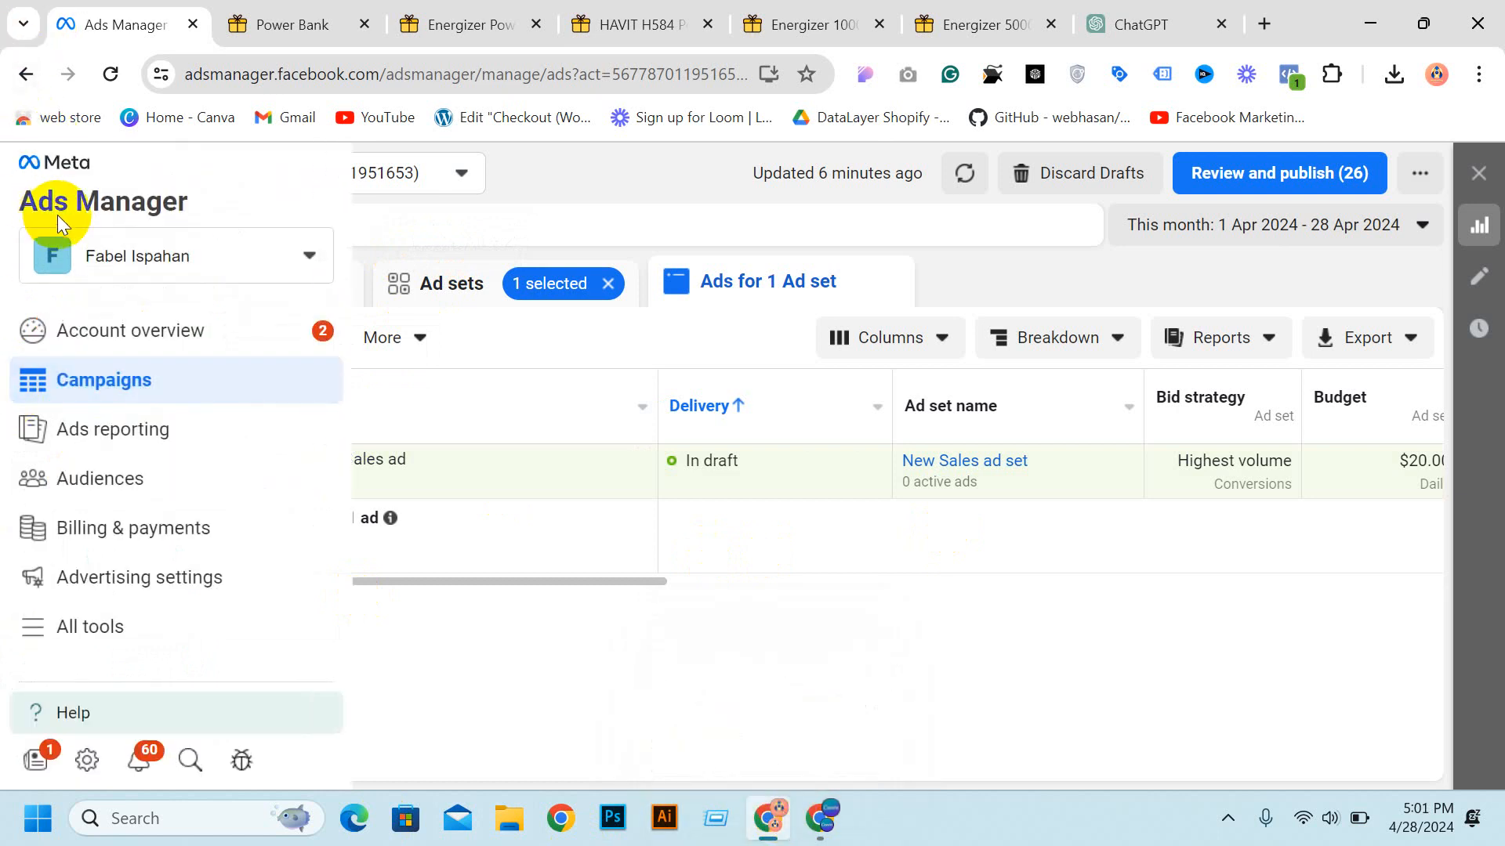
left_click(76, 647)
scroll(549, 368, "down", 10)
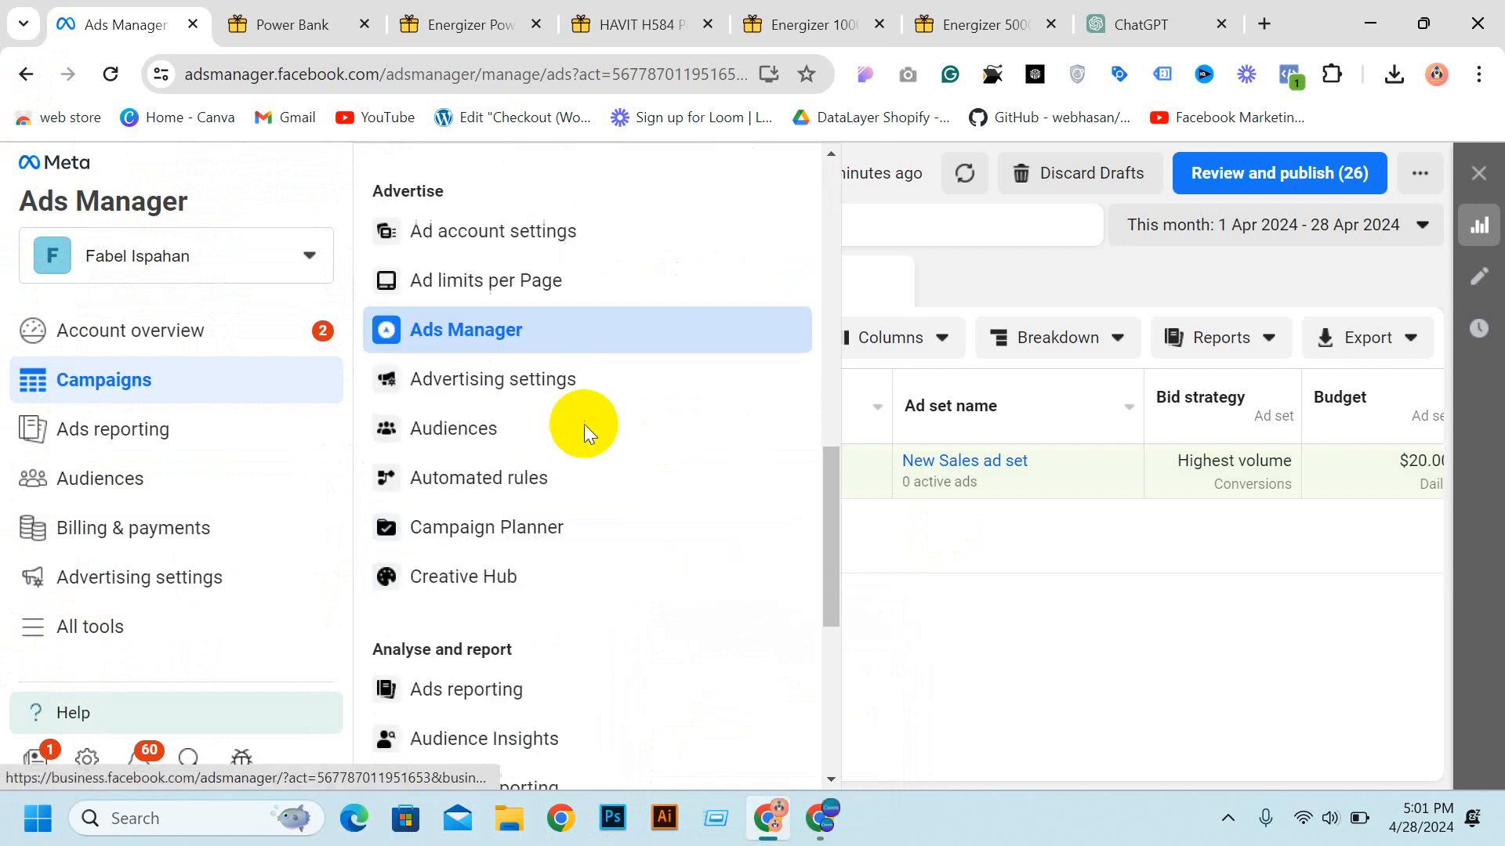
scroll(585, 424, "down", 5)
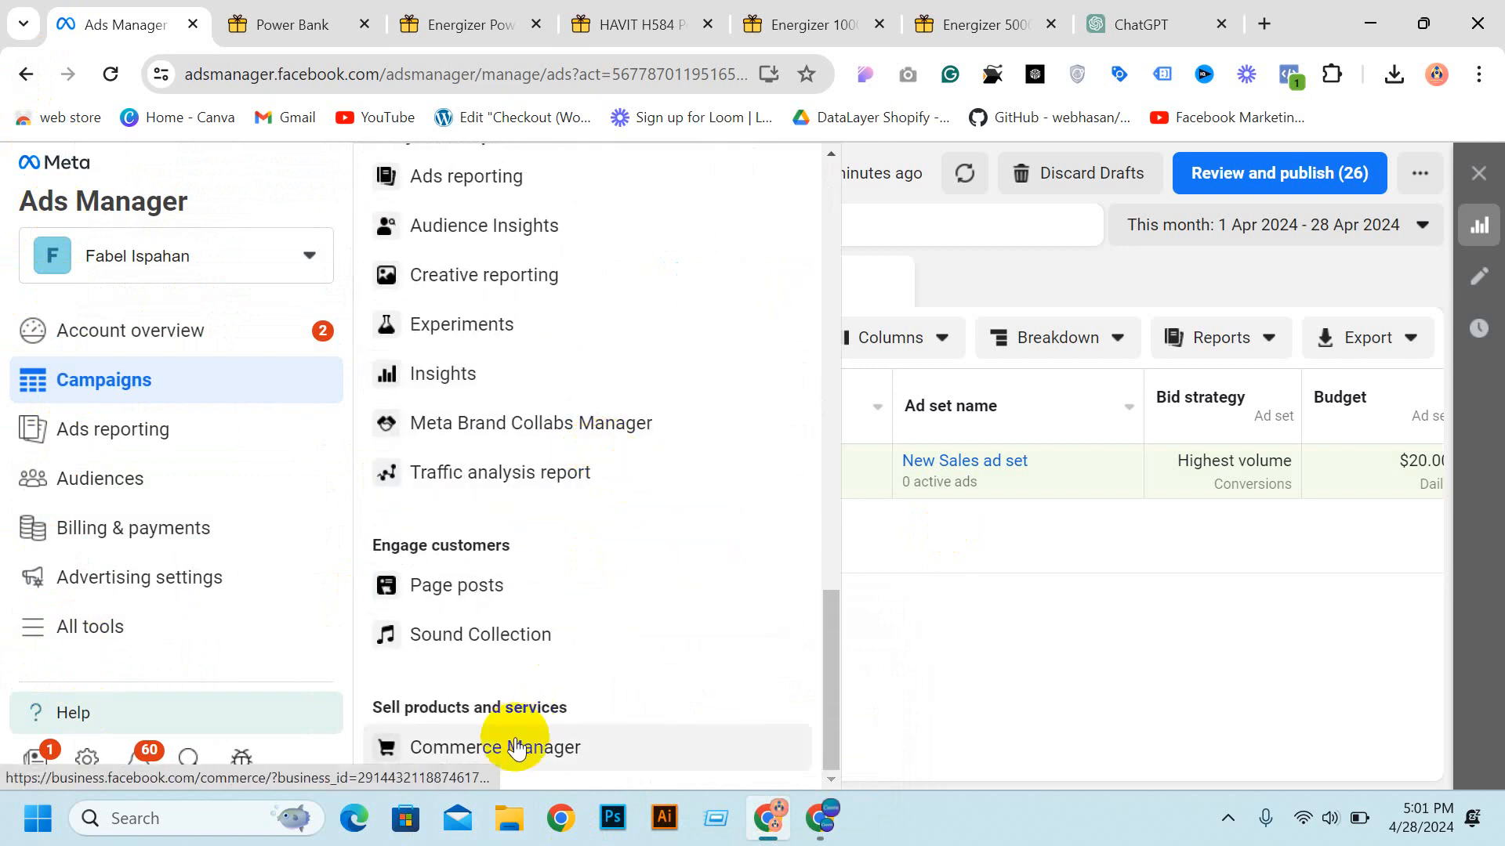
left_click(429, 754)
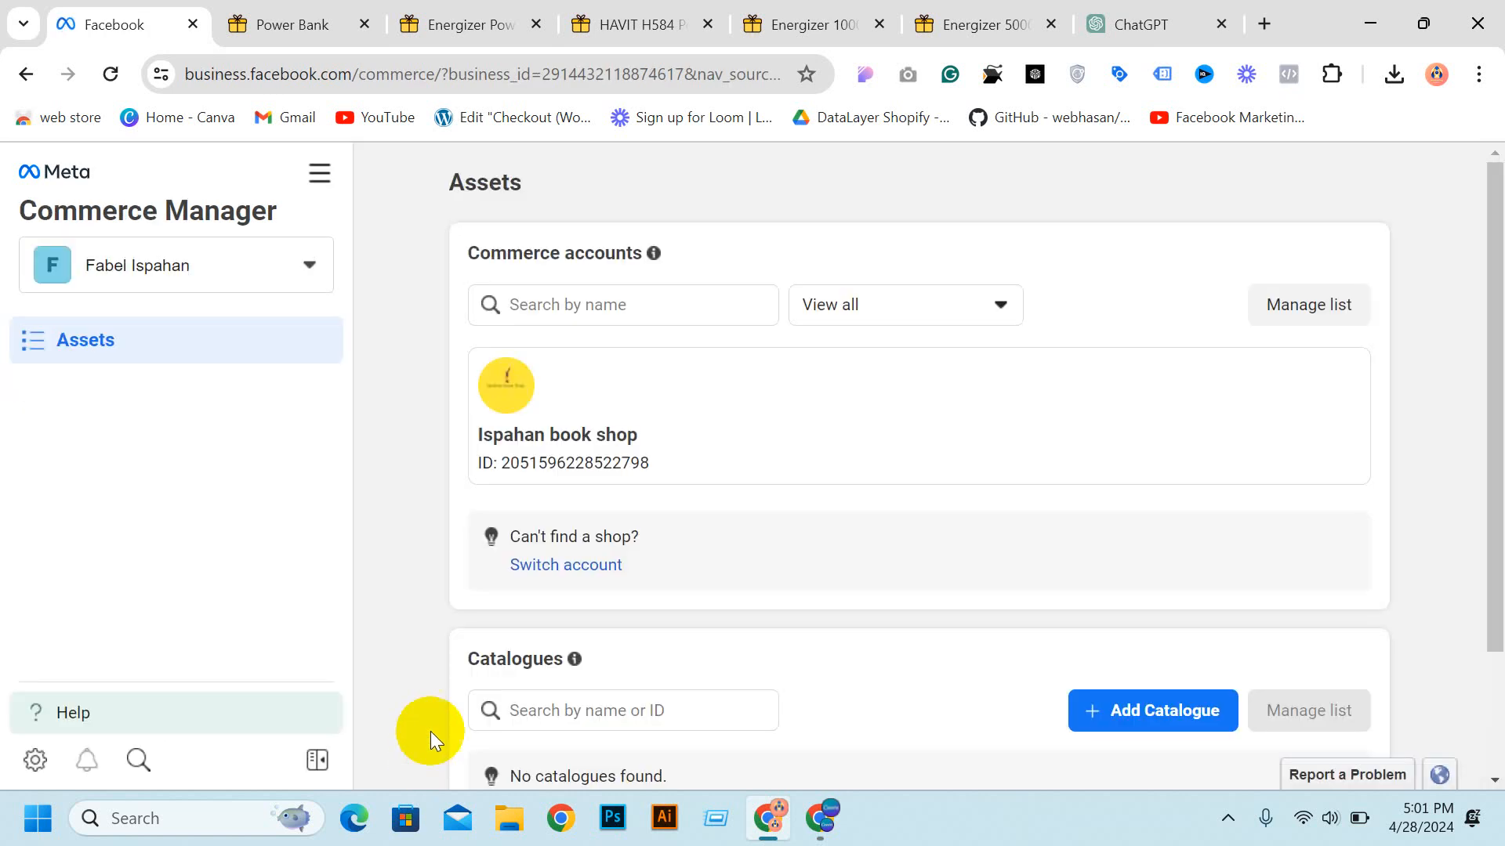
Step: Start a new catalogue of the E-commerce type for online products and proceed to its settings
scroll(595, 409, "down", 2)
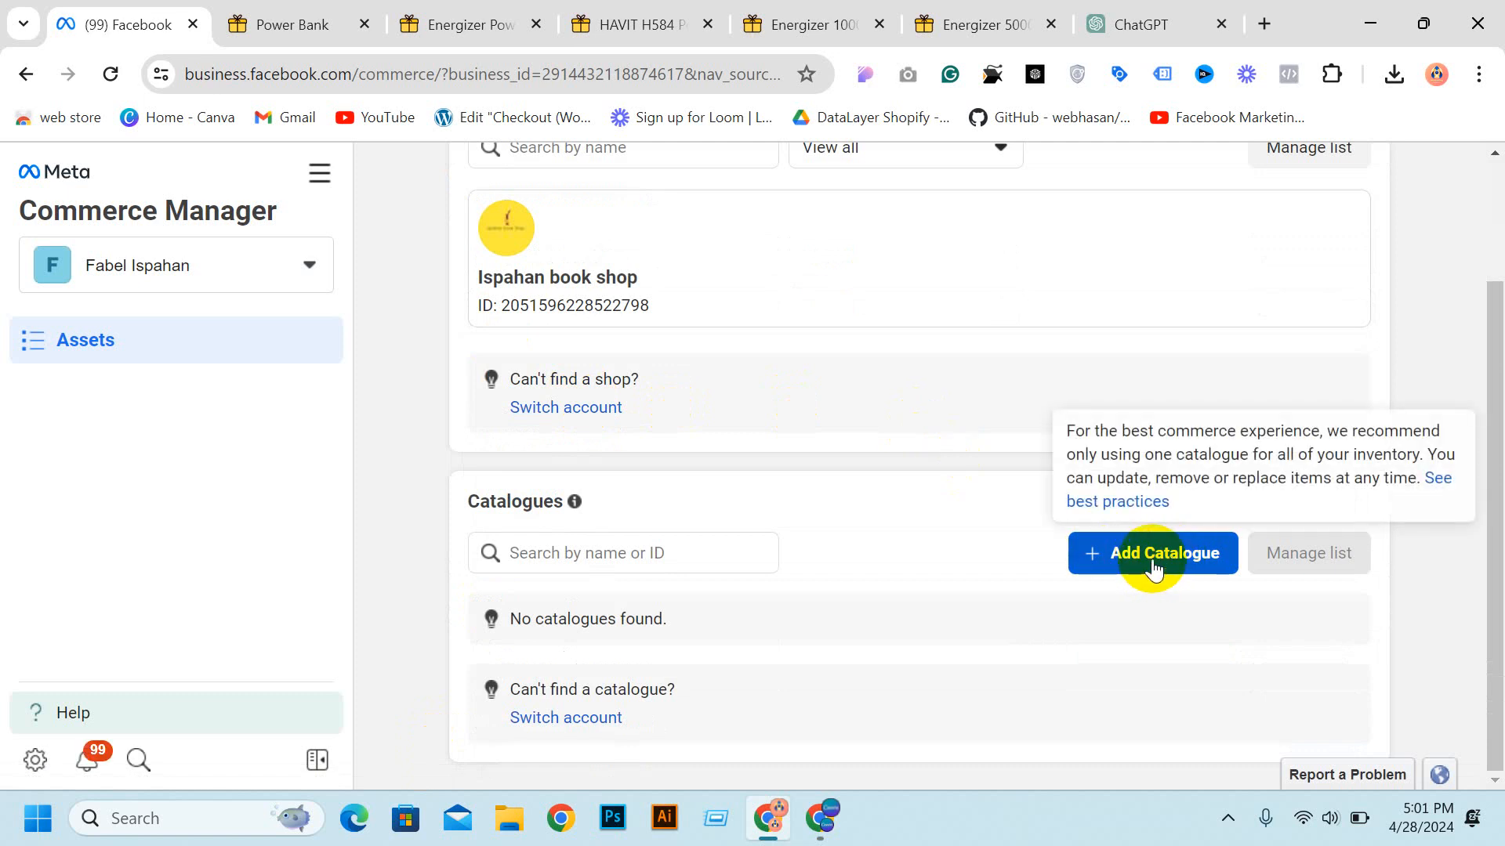
scroll(1150, 566, "up", 2)
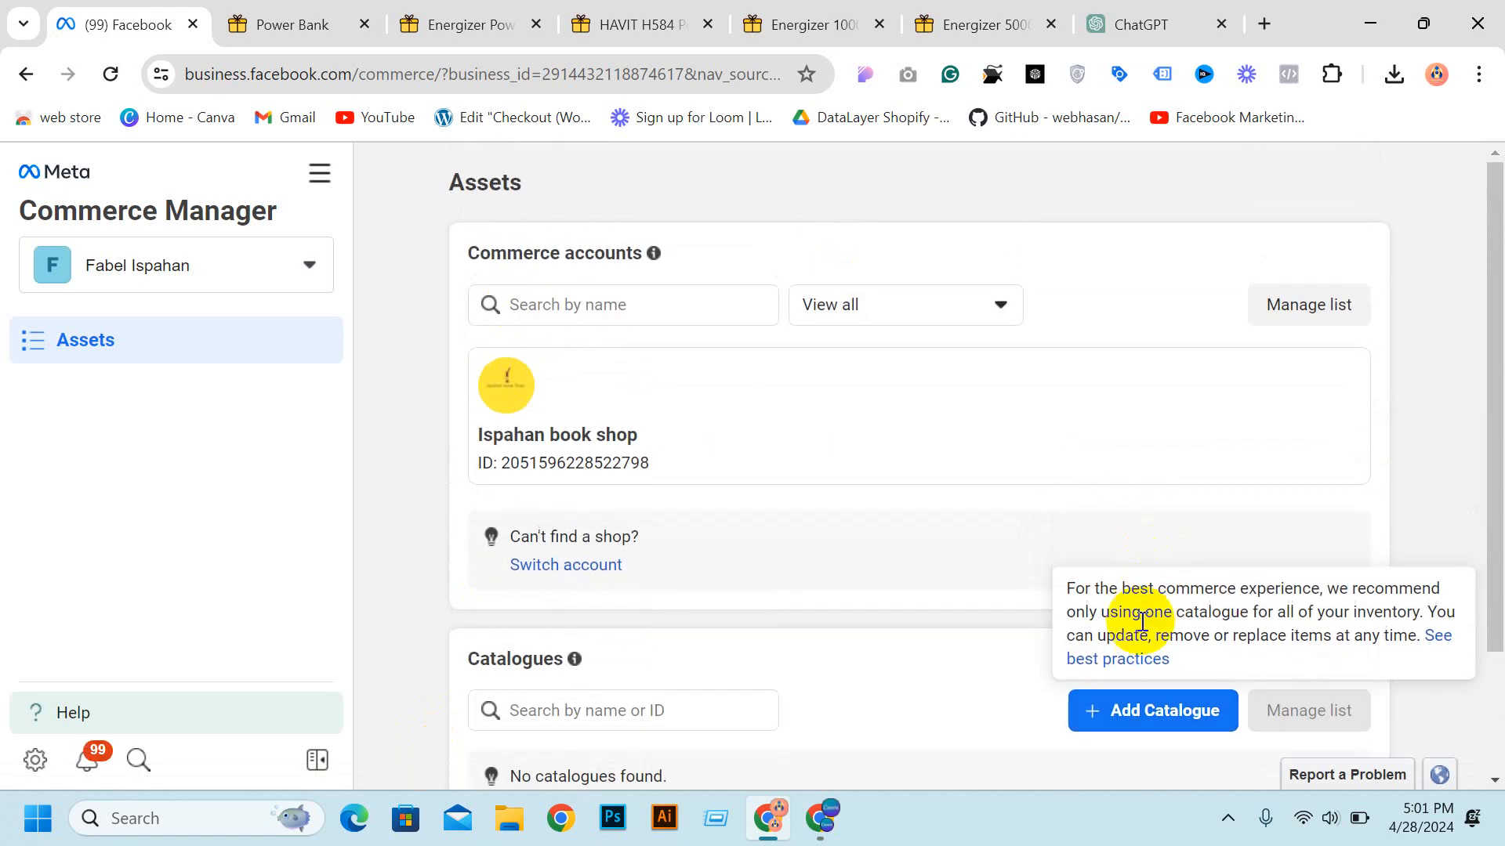
left_click(1136, 702)
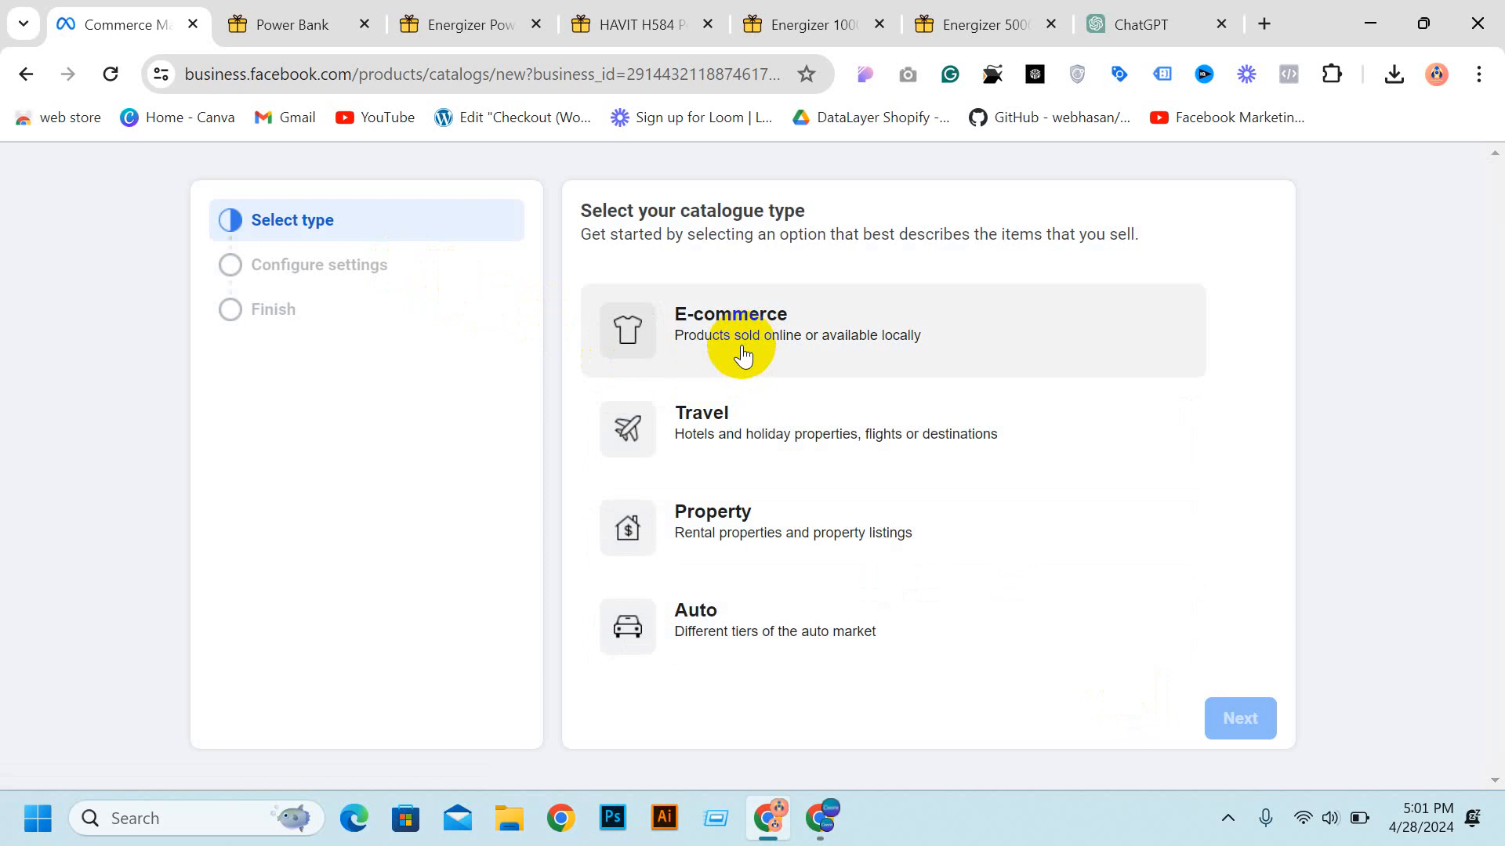
left_click(742, 356)
scroll(815, 369, "down", 1)
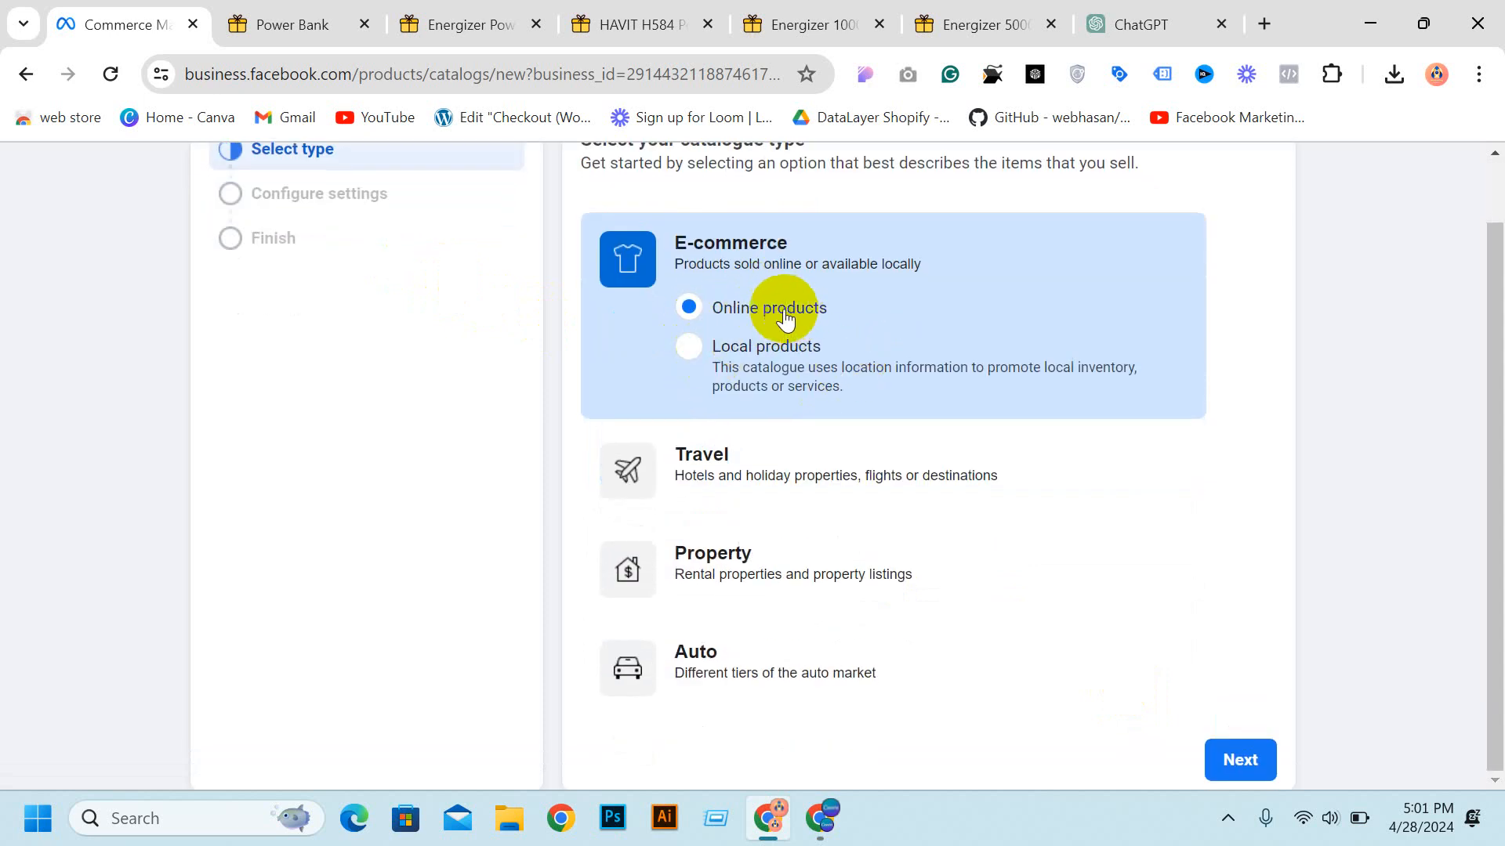
left_click(1254, 761)
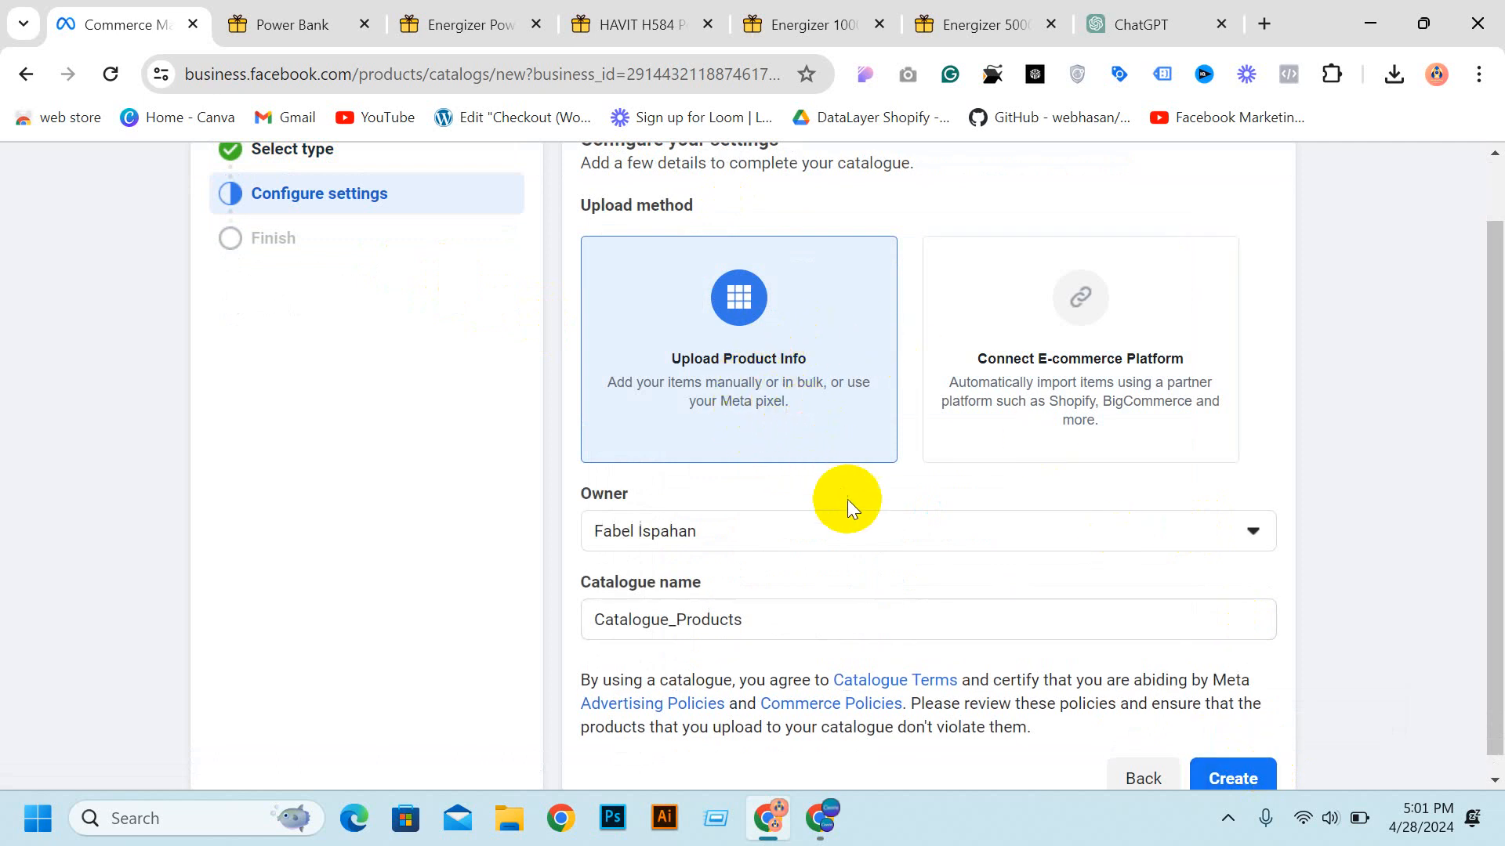
Step: Compare the Connect E-commerce Platform and Upload Product Info methods, keep Upload Product Info, and check the available catalogue owners
scroll(862, 423, "up", 1)
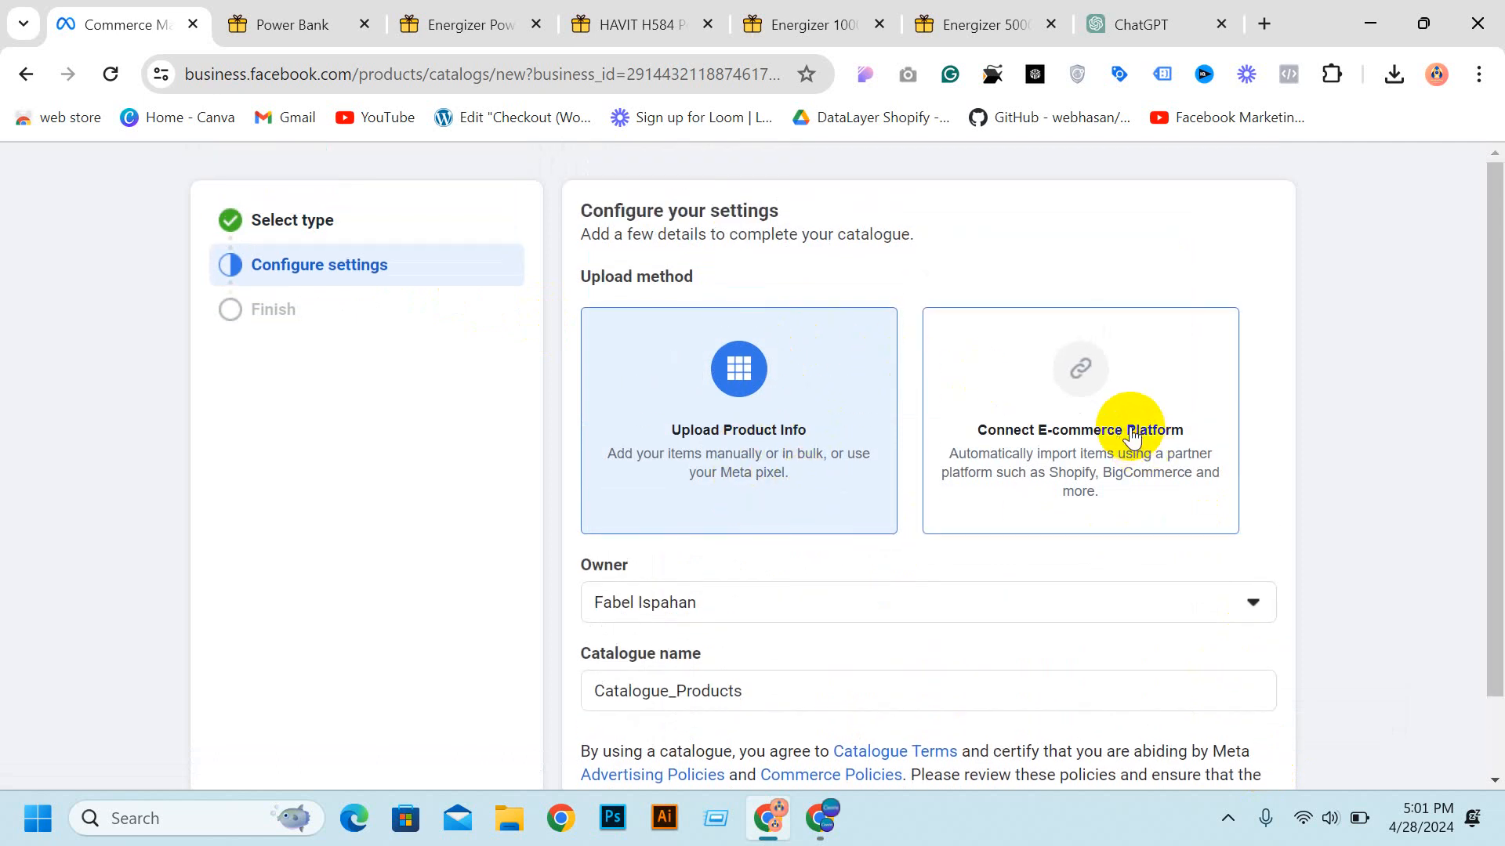
left_click(1146, 459)
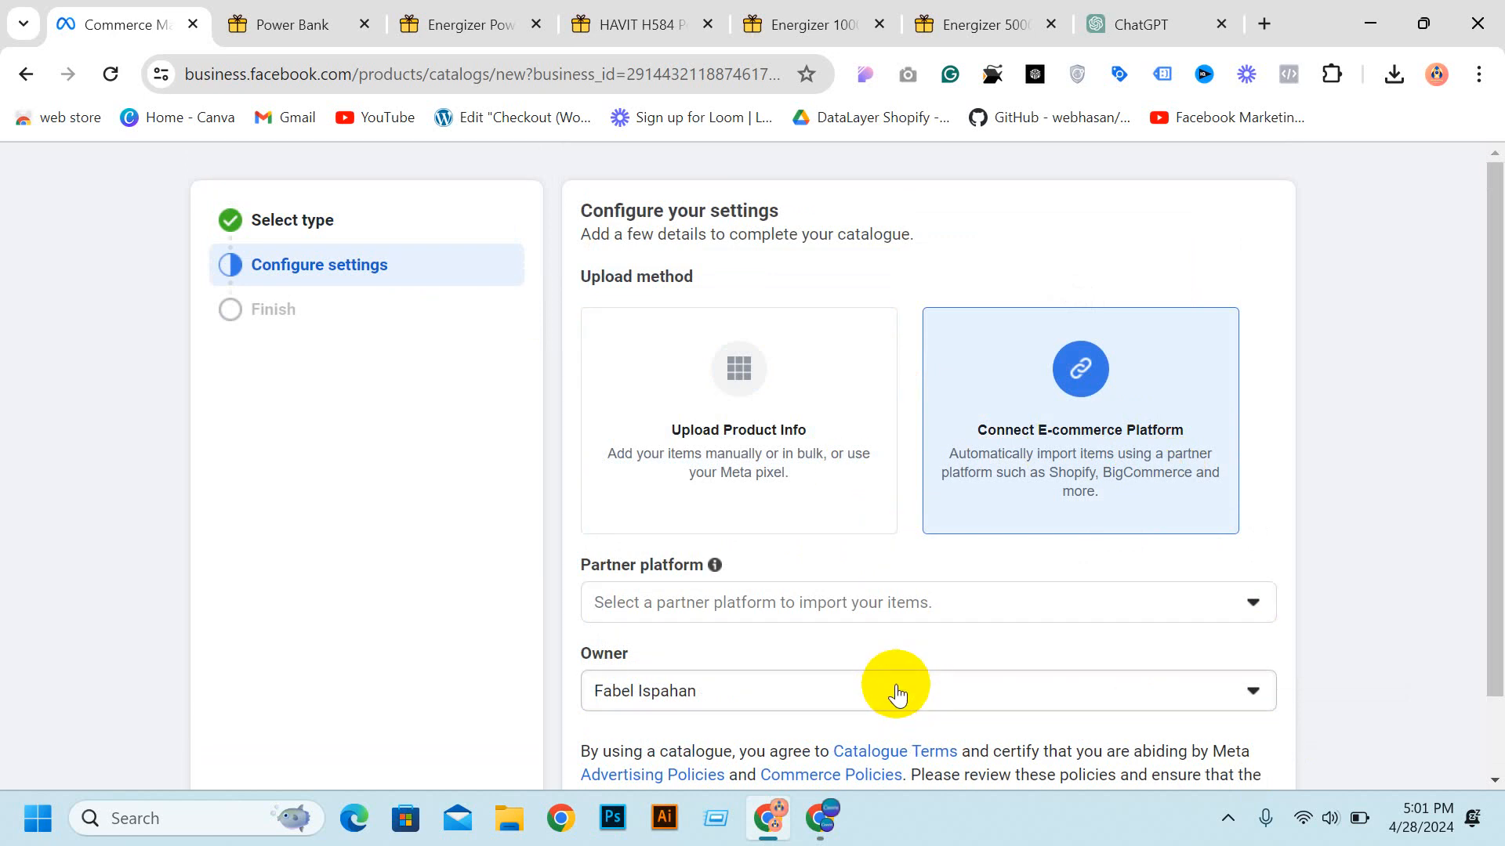
left_click(797, 404)
scroll(853, 446, "down", 1)
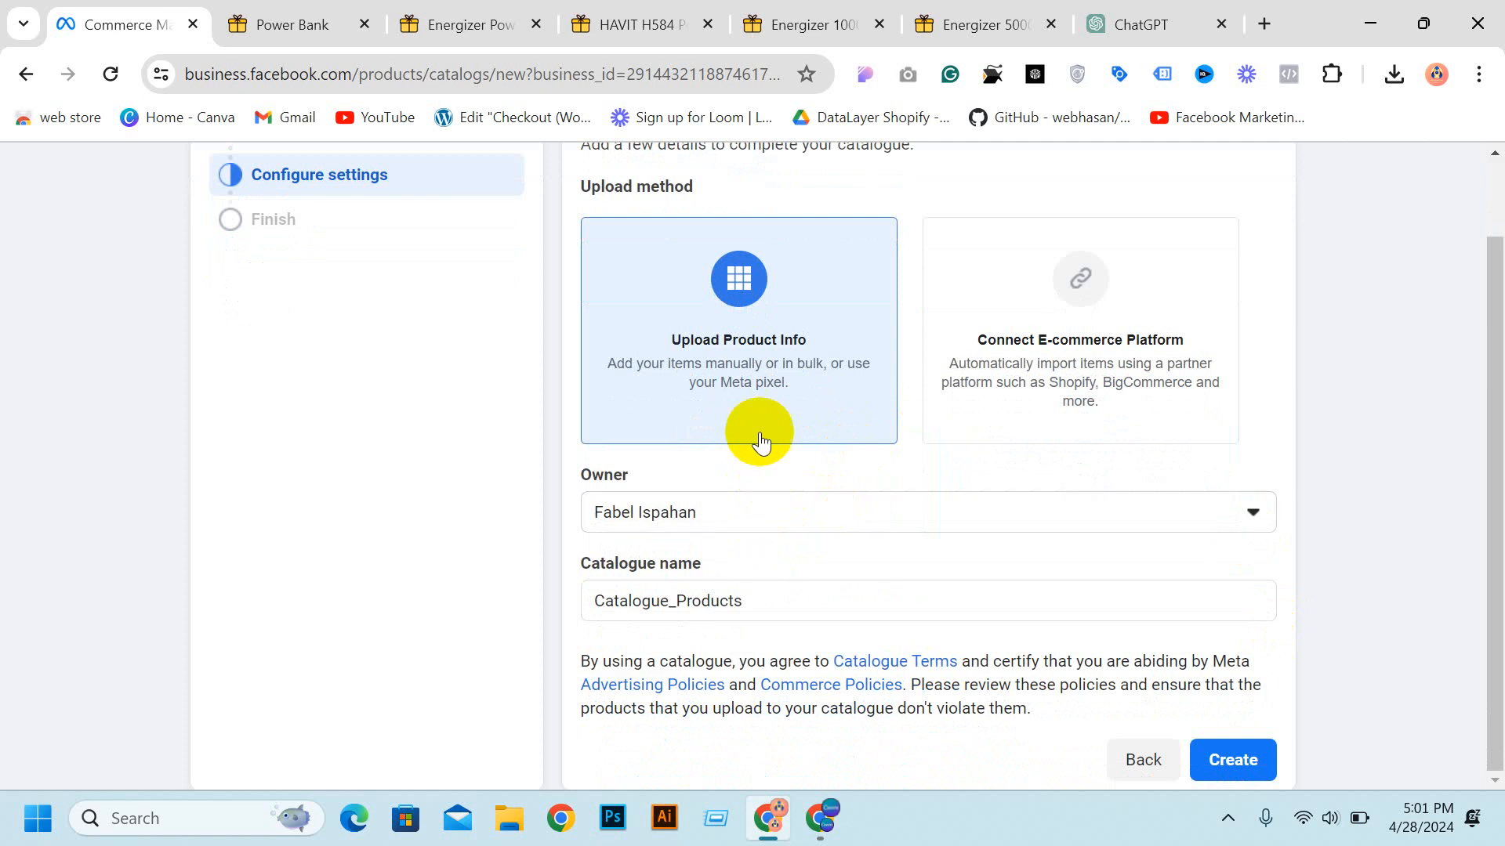
left_click(669, 514)
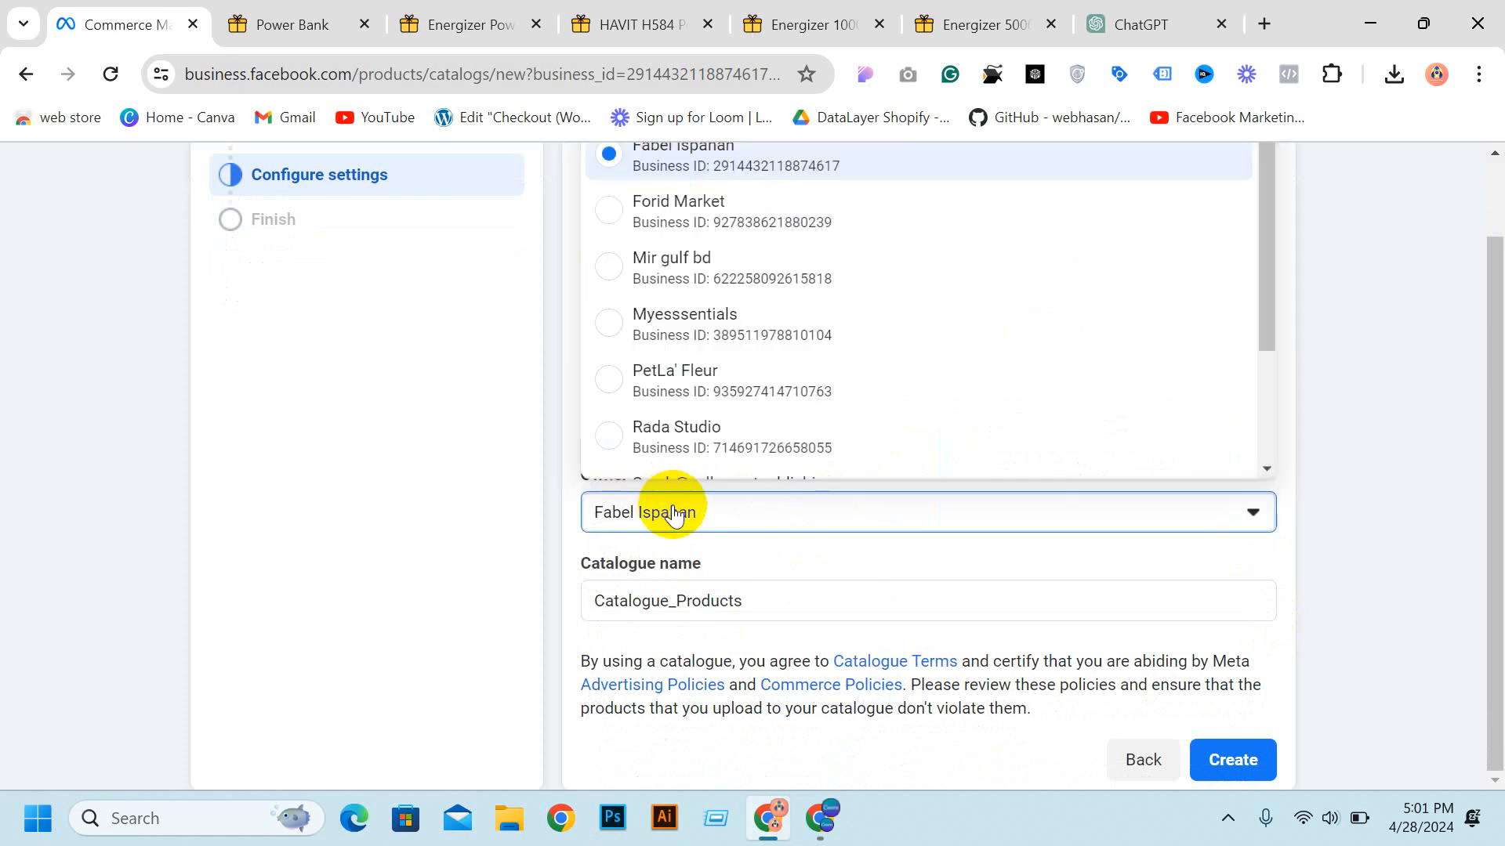
left_click(672, 513)
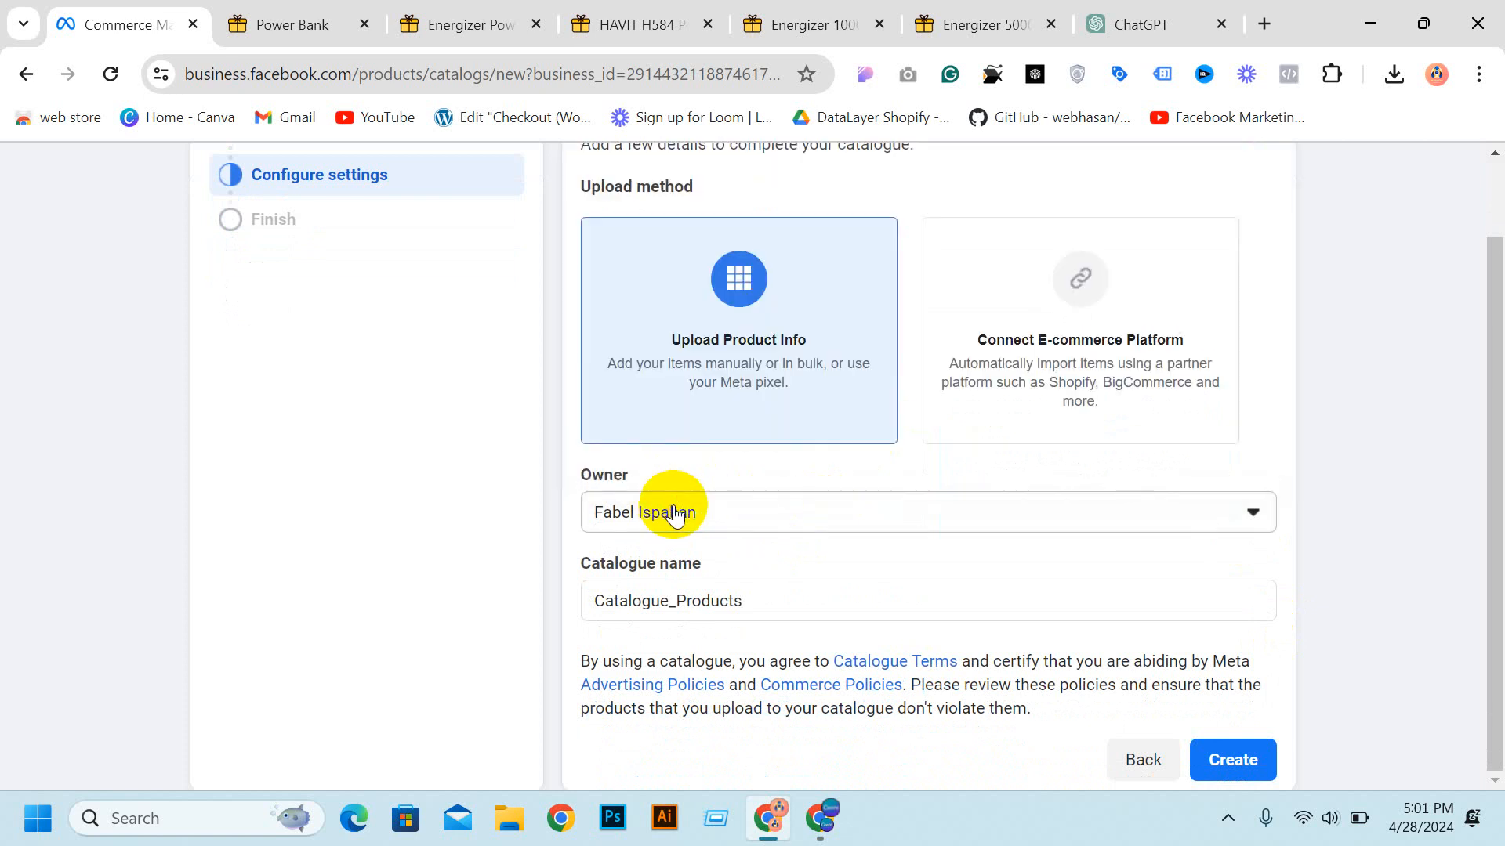
Step: Name the catalogue Catalogue_moon and create it
left_click(661, 603)
left_click_drag(845, 608, 597, 600)
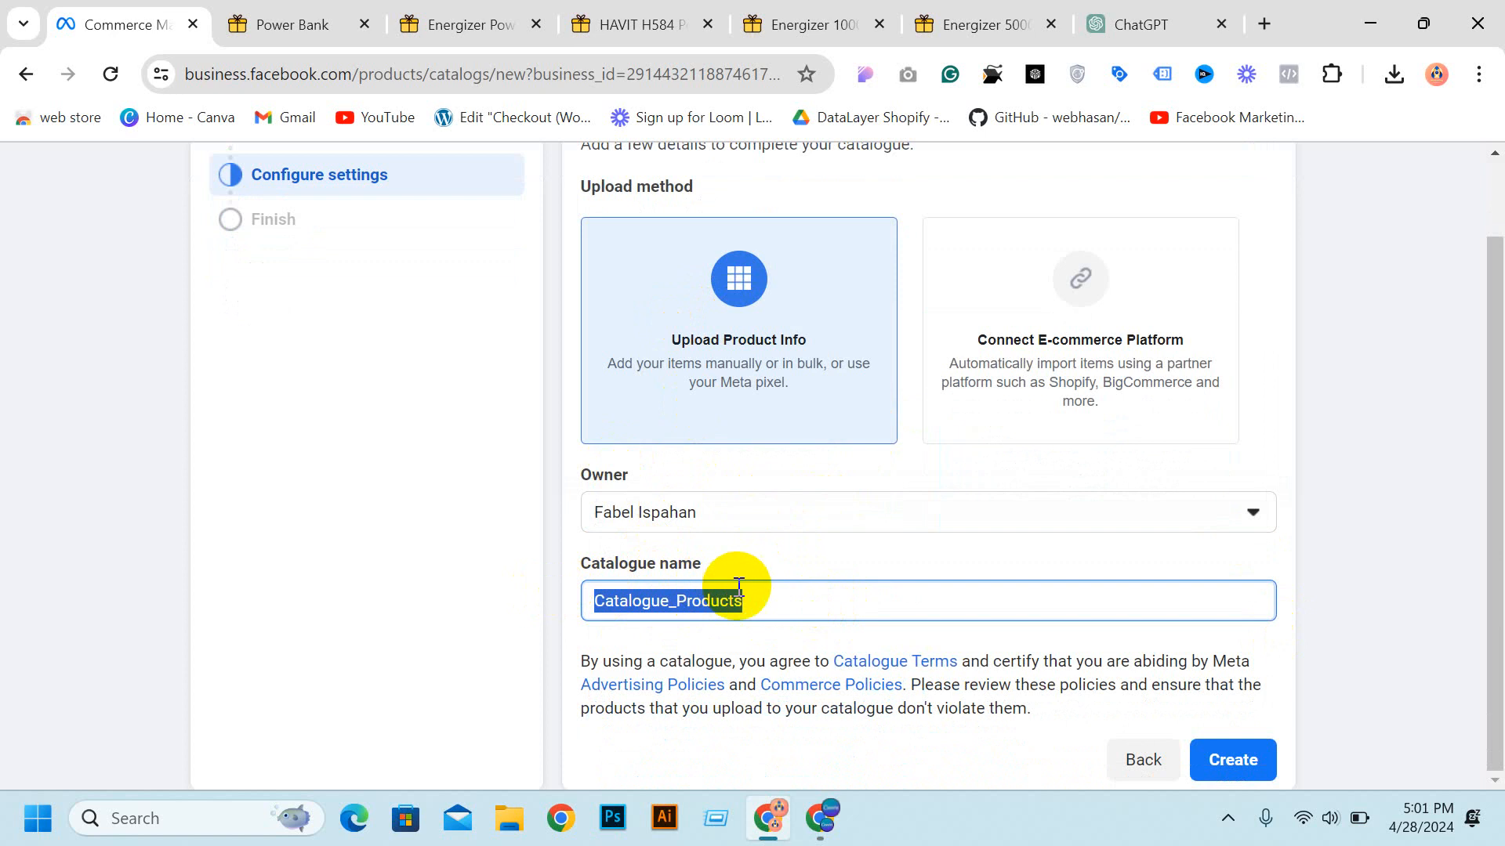
left_click(766, 608)
left_click_drag(765, 608, 710, 608)
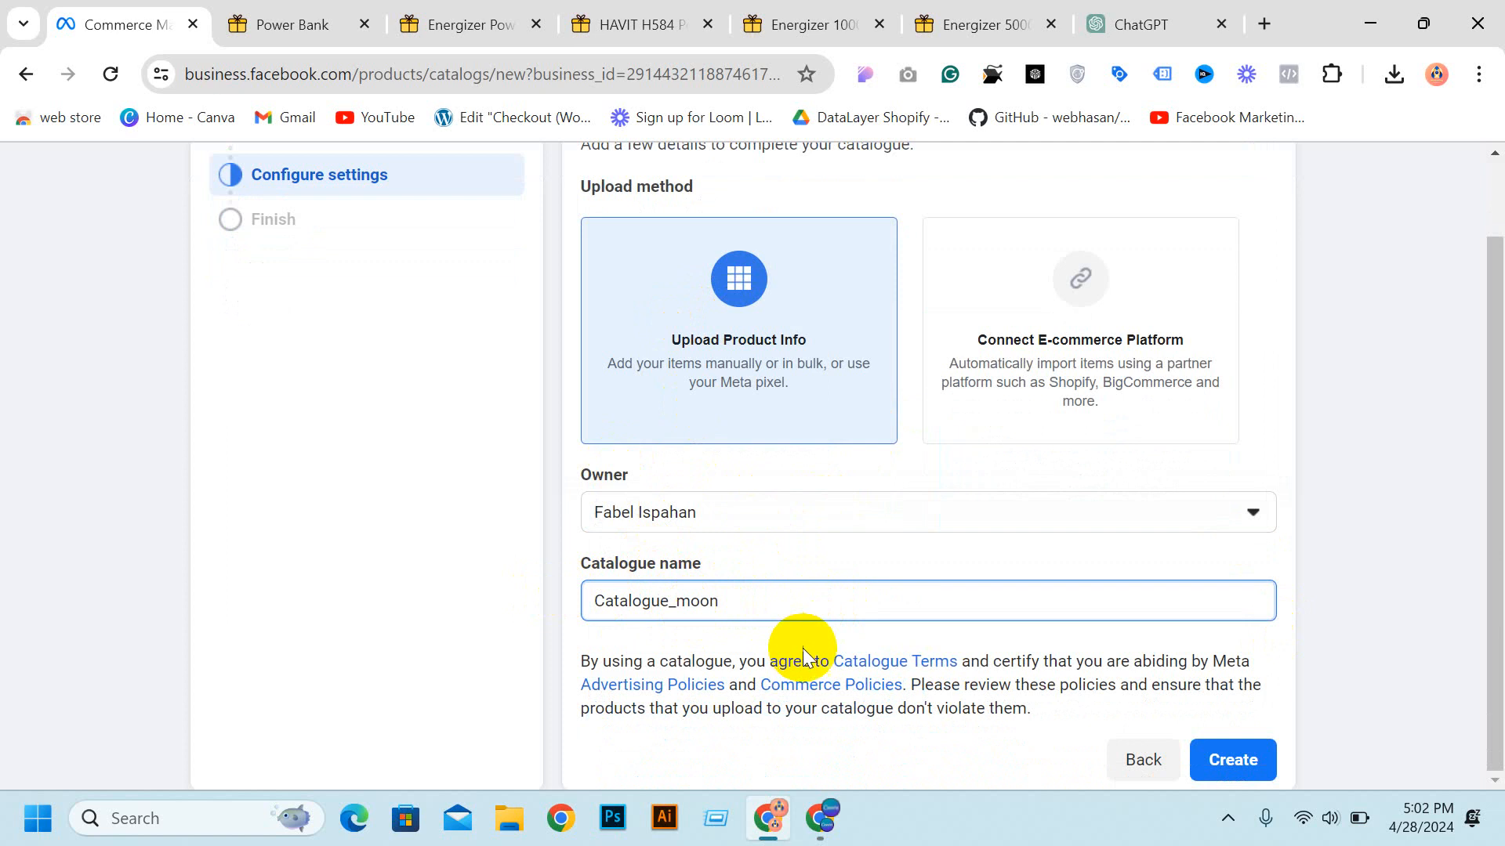
left_click(1232, 759)
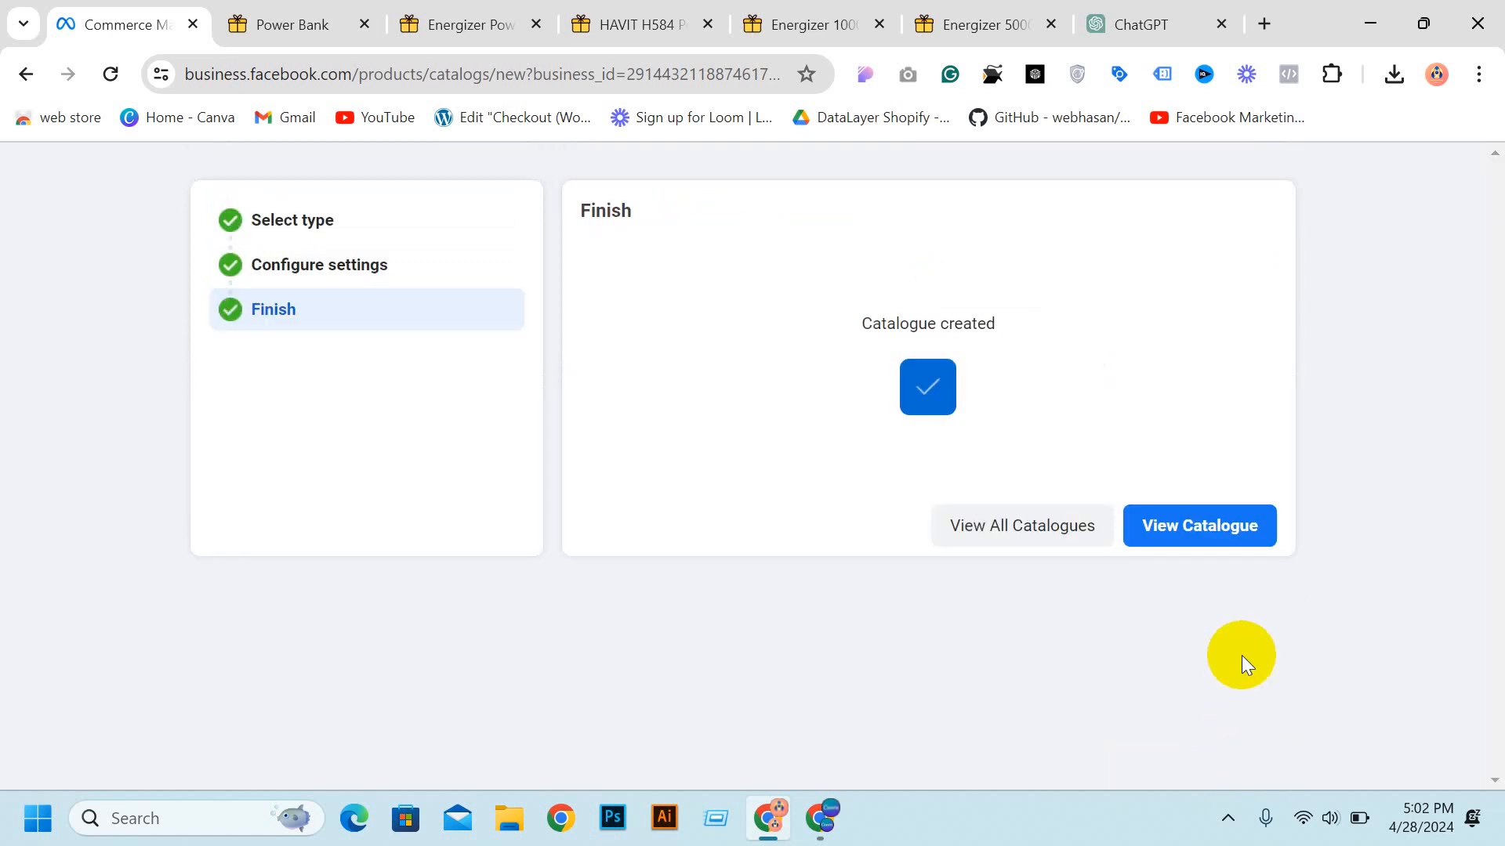
Step: Open the new catalogue and look at its product sets and issues pages
left_click(1221, 535)
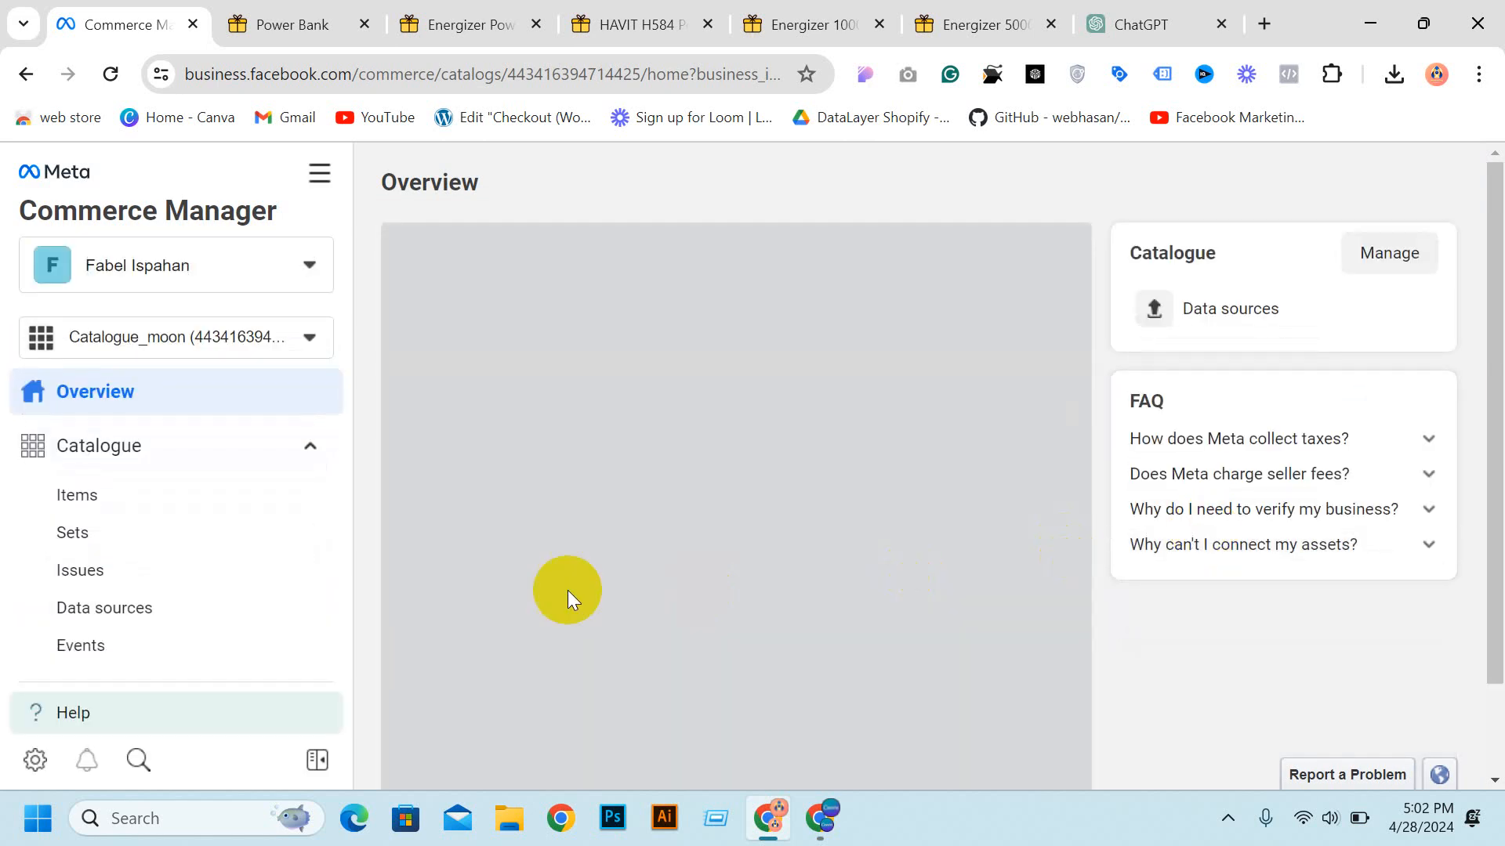
left_click(117, 533)
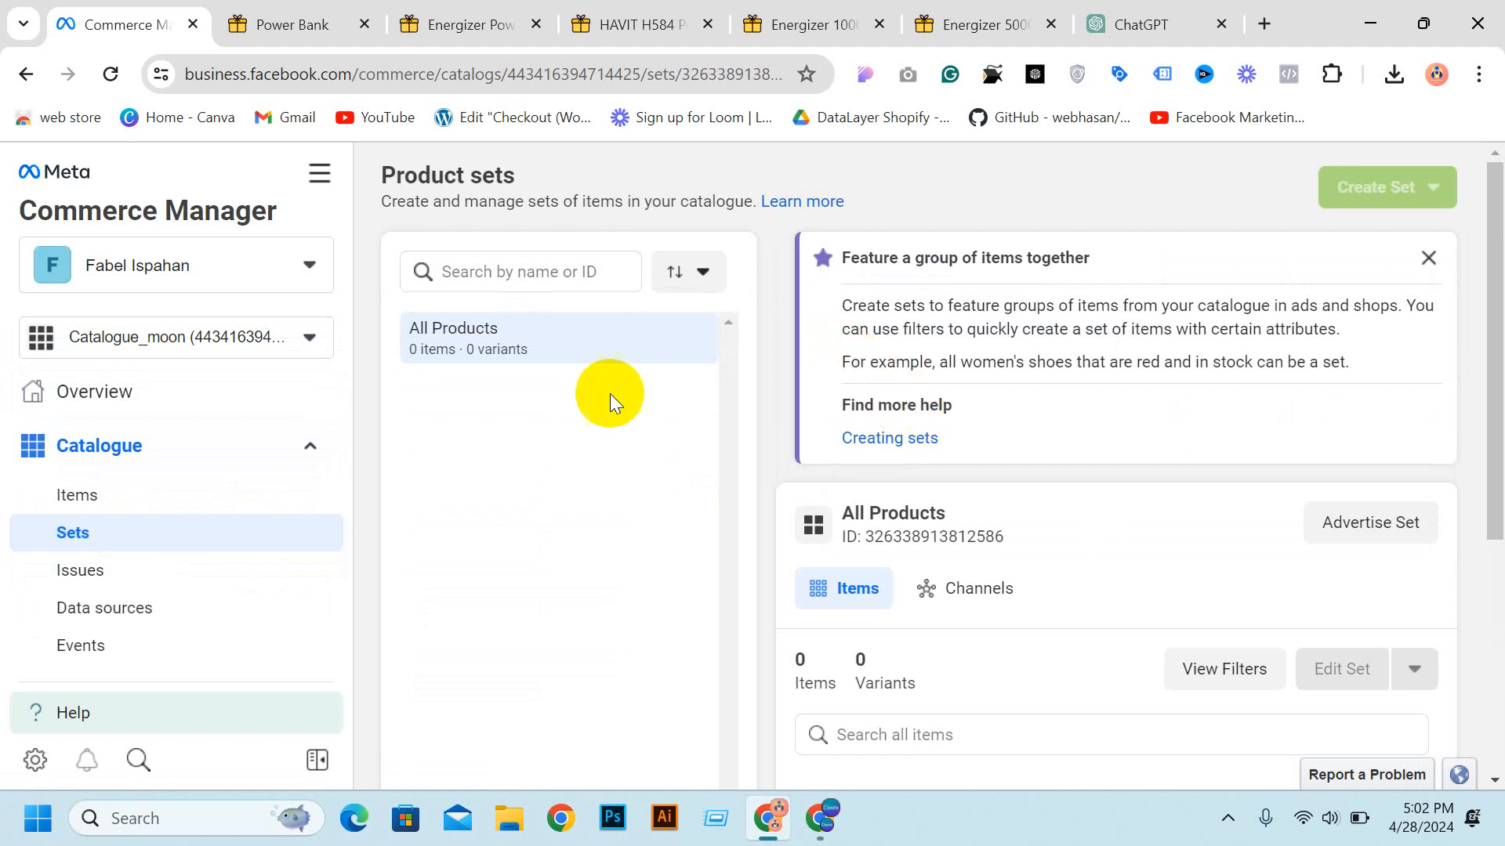
left_click(110, 576)
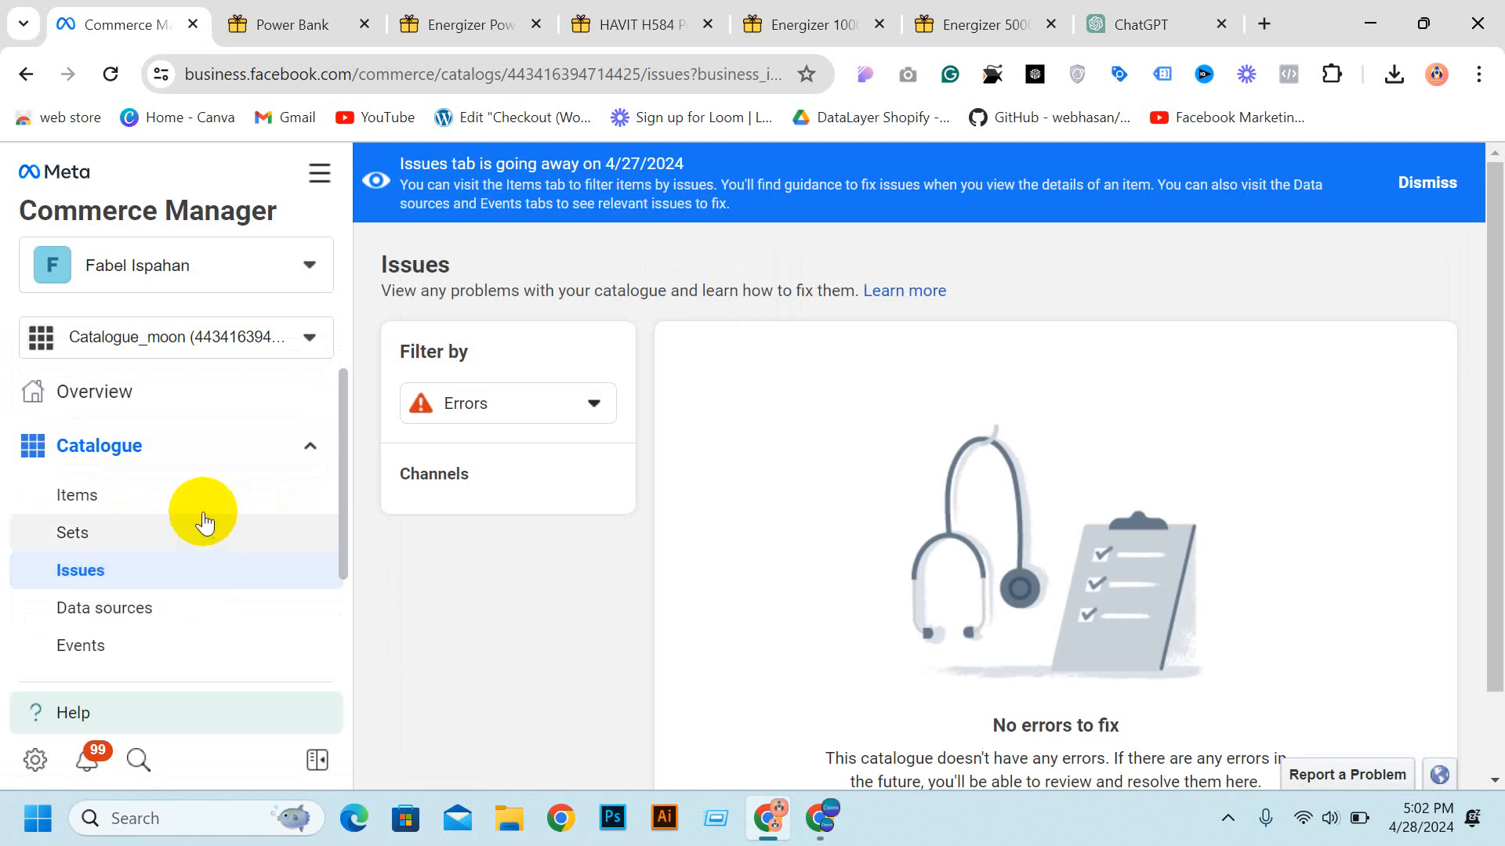
Step: Go to the catalogue's items and start adding items with the Manual option
left_click(122, 496)
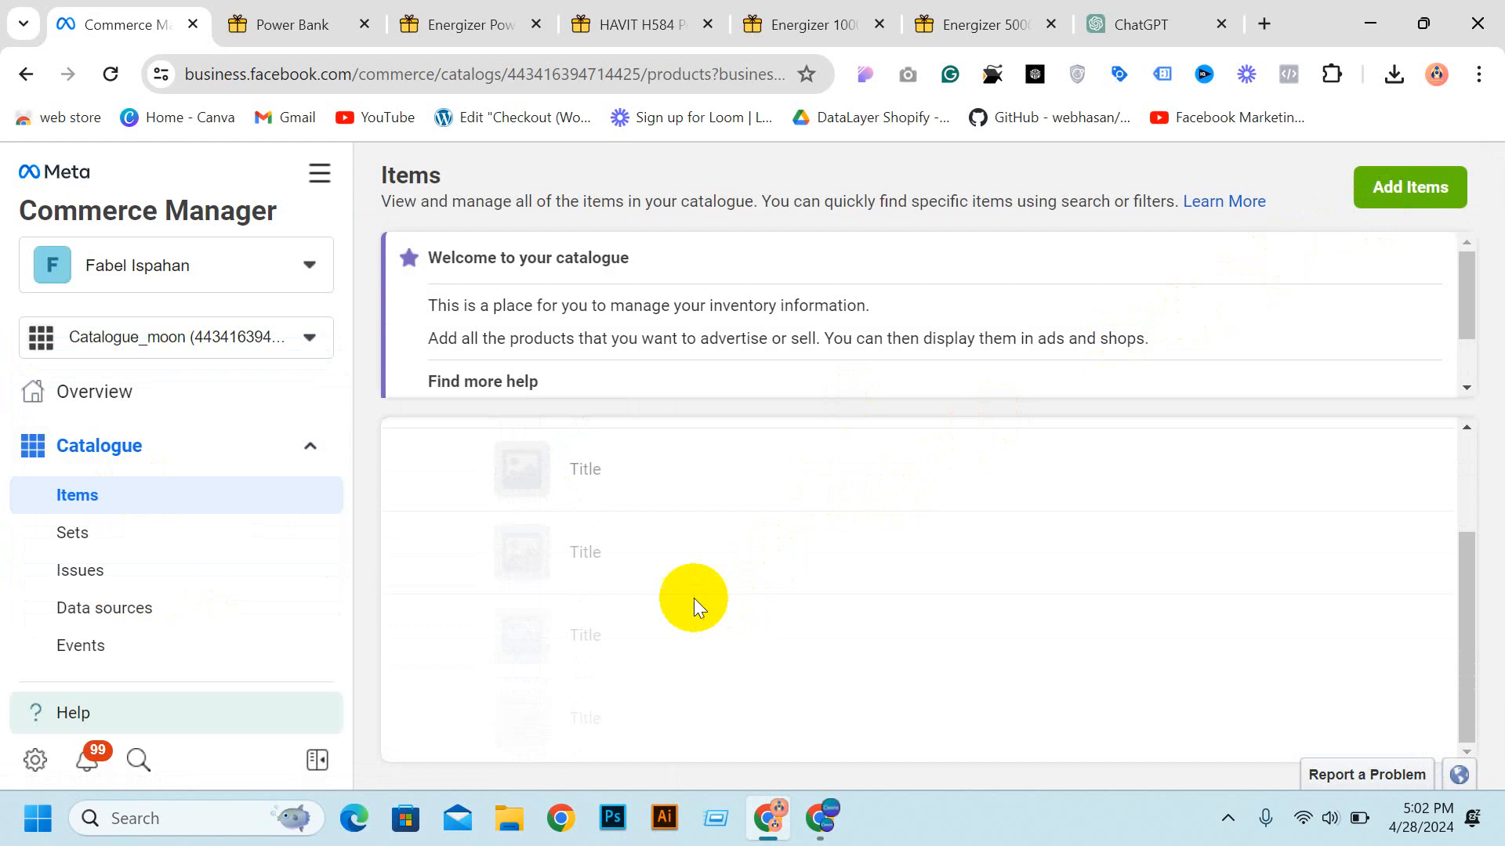
left_click(1434, 186)
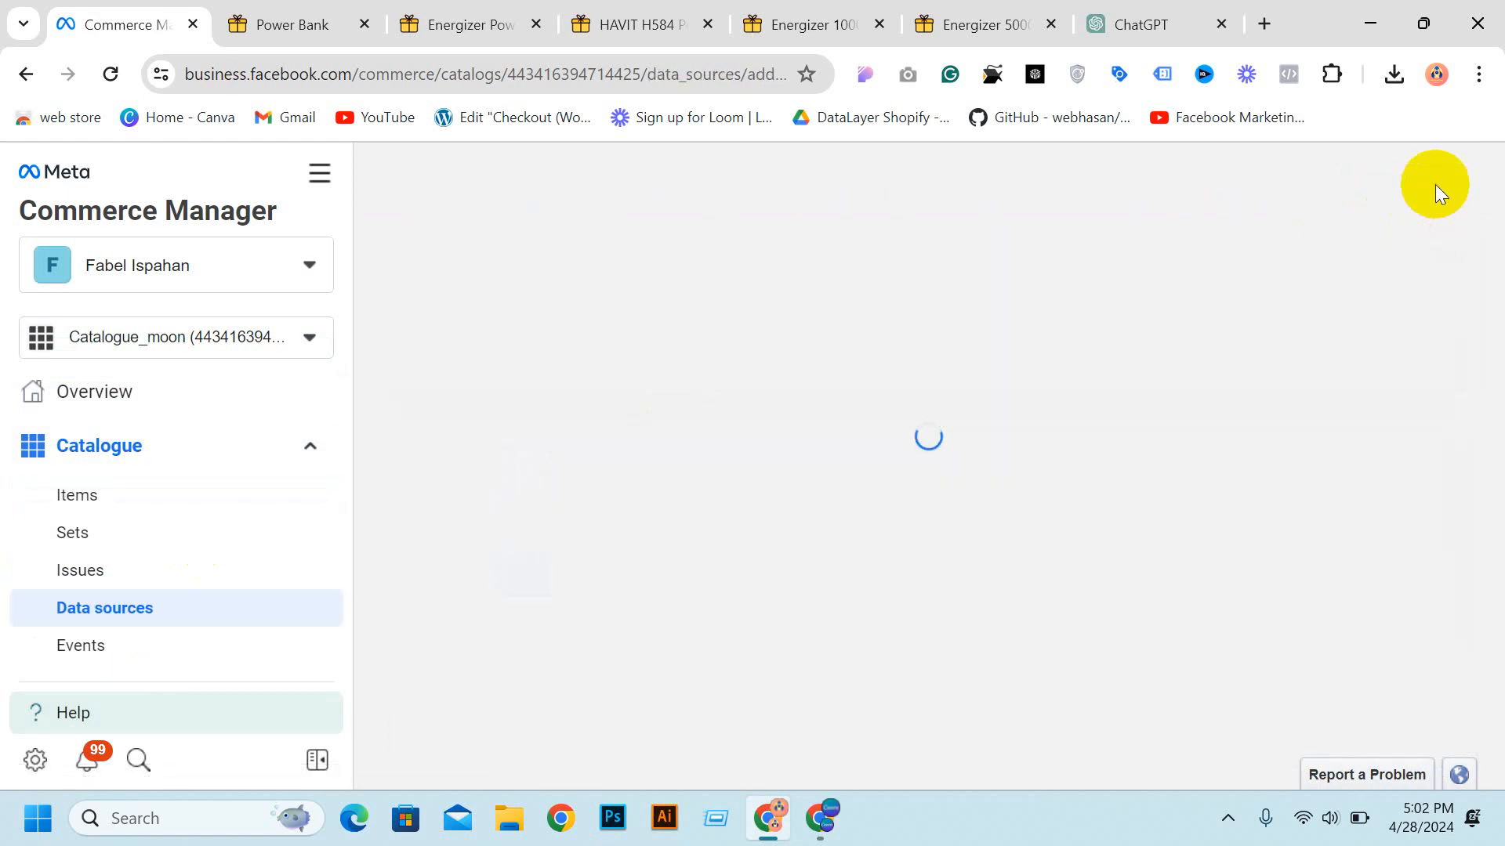
scroll(147, 570, "down", 1)
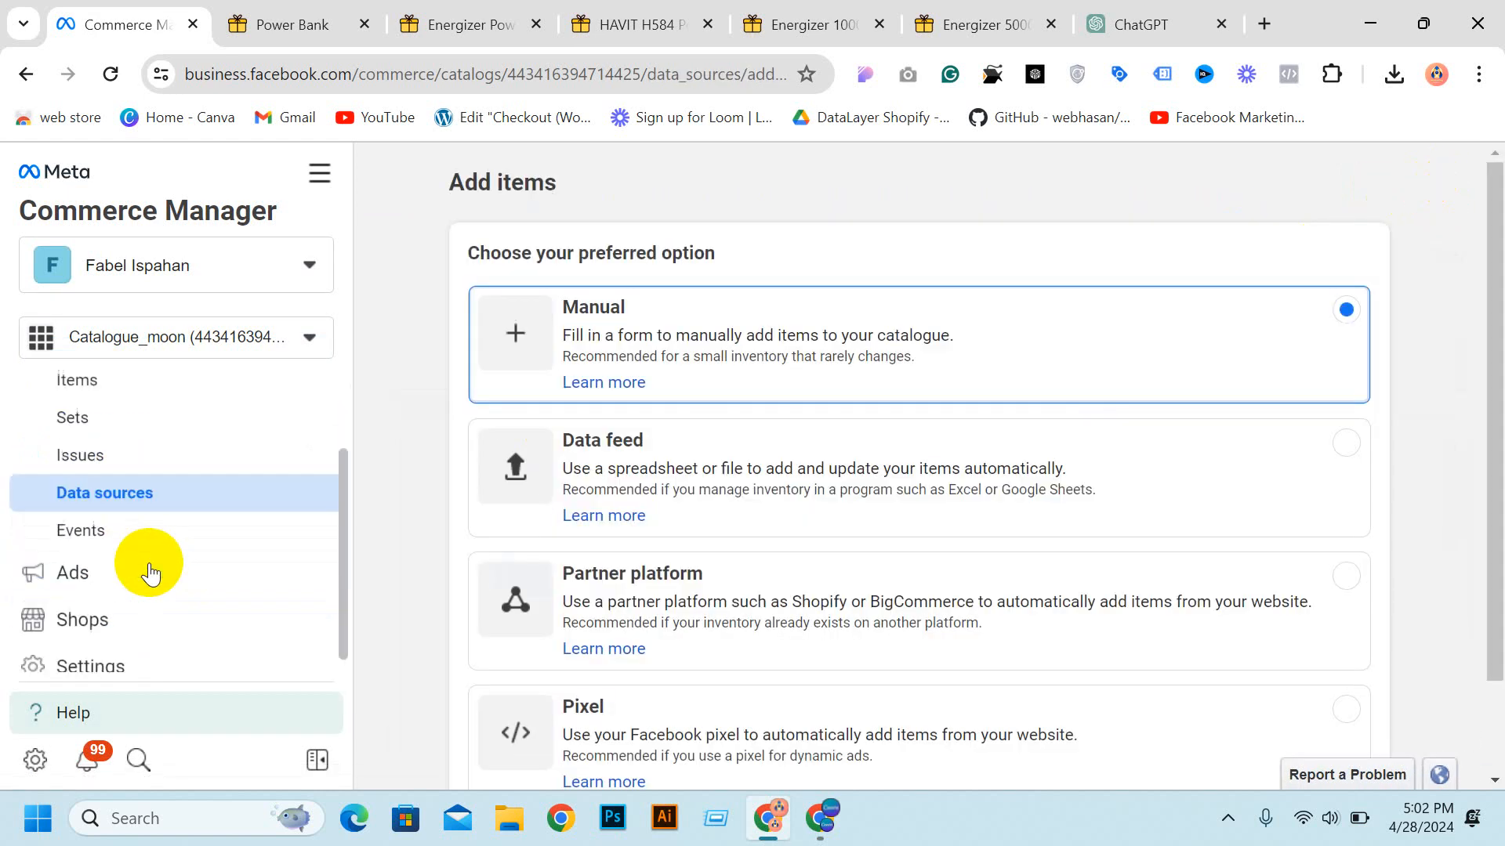
scroll(784, 336, "down", 1)
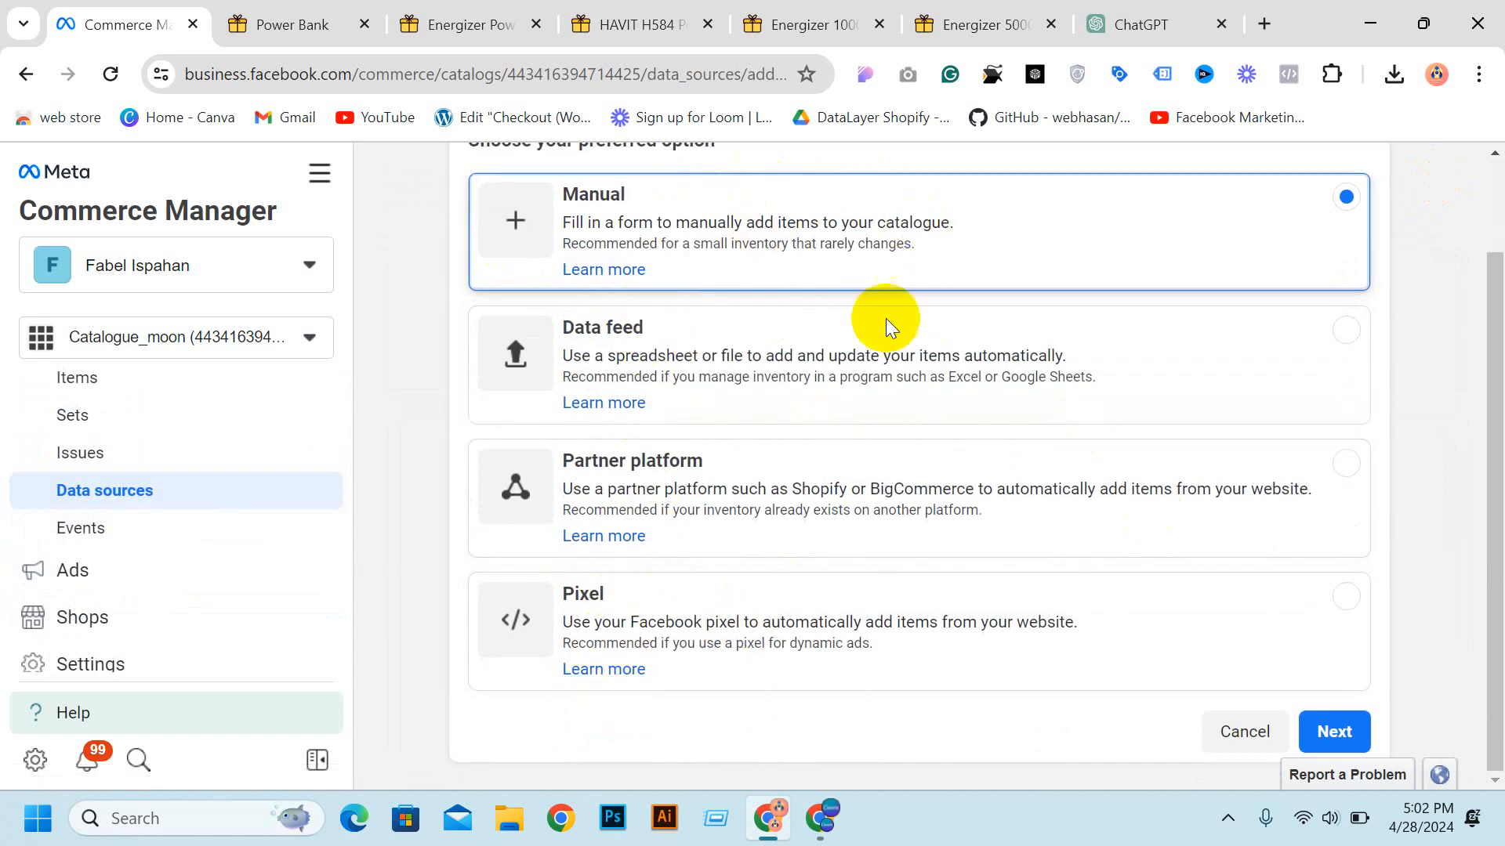
left_click(1341, 743)
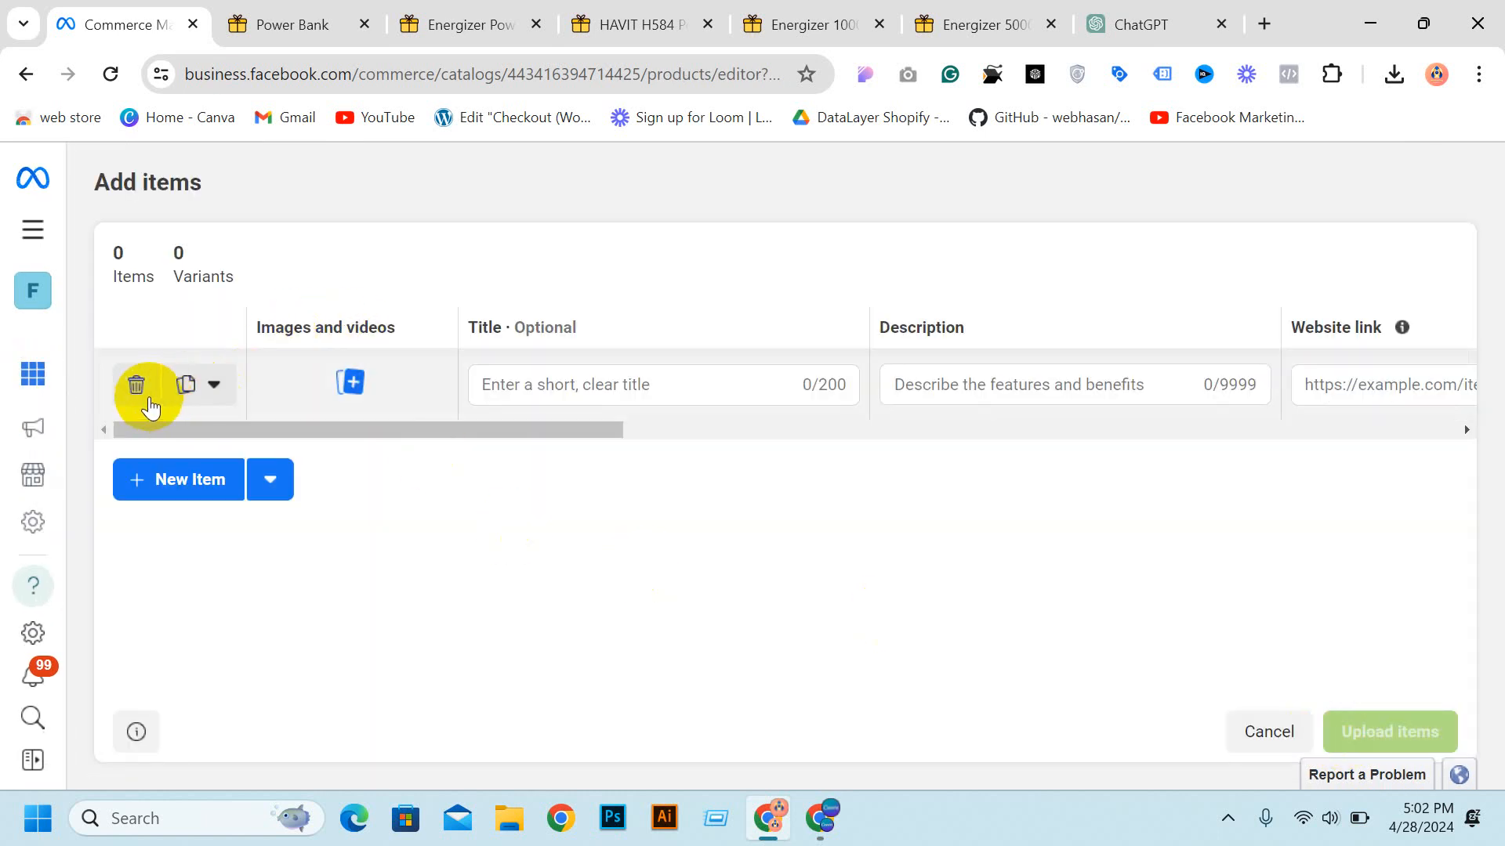
Step: Upload energizer-power-bank-ue4005.png from Downloads as the first item's main image and save it
left_click(353, 384)
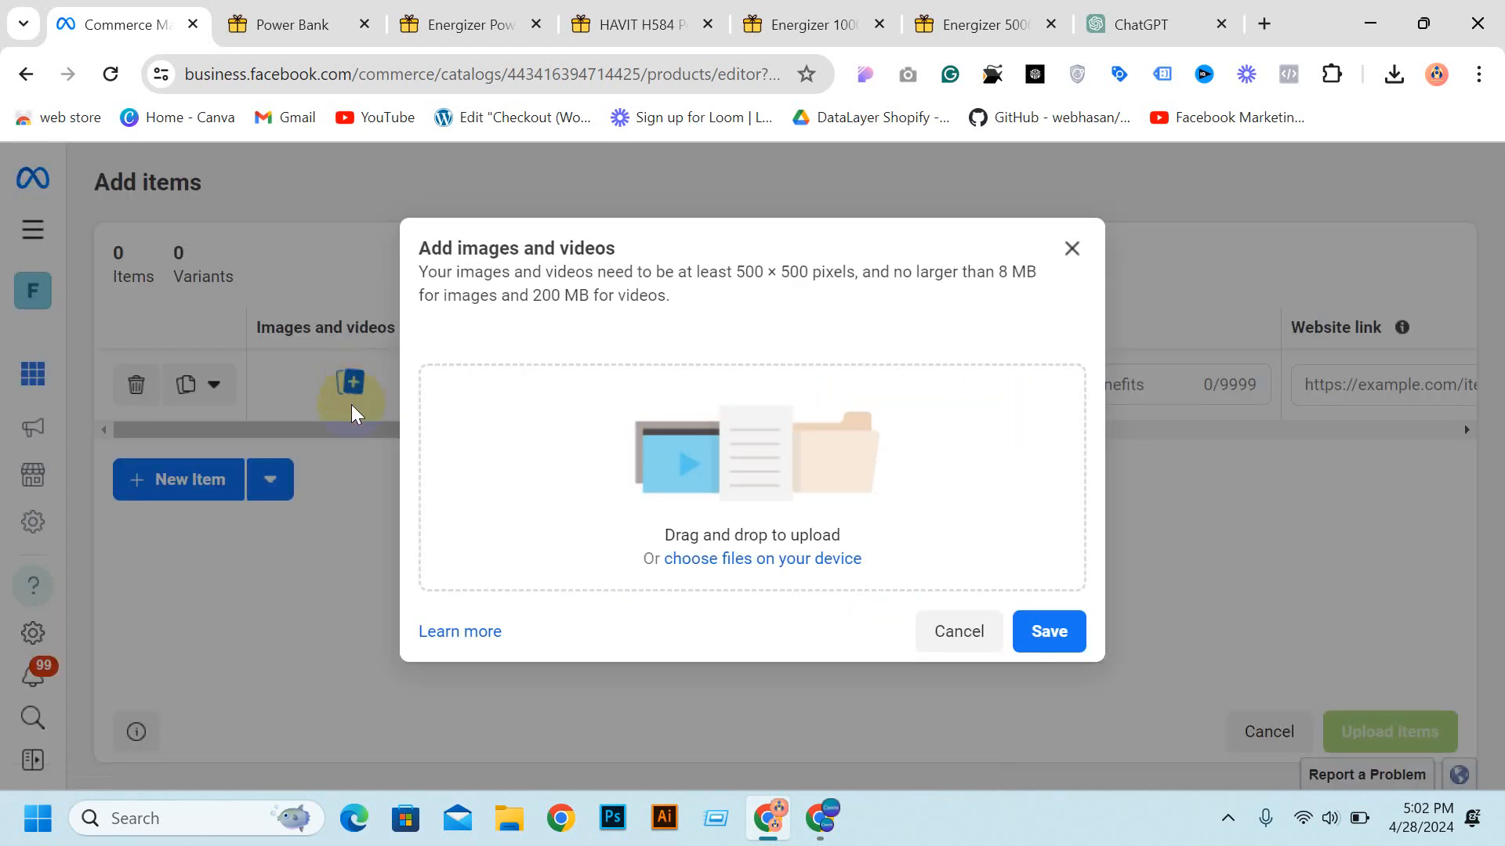
left_click(422, 10)
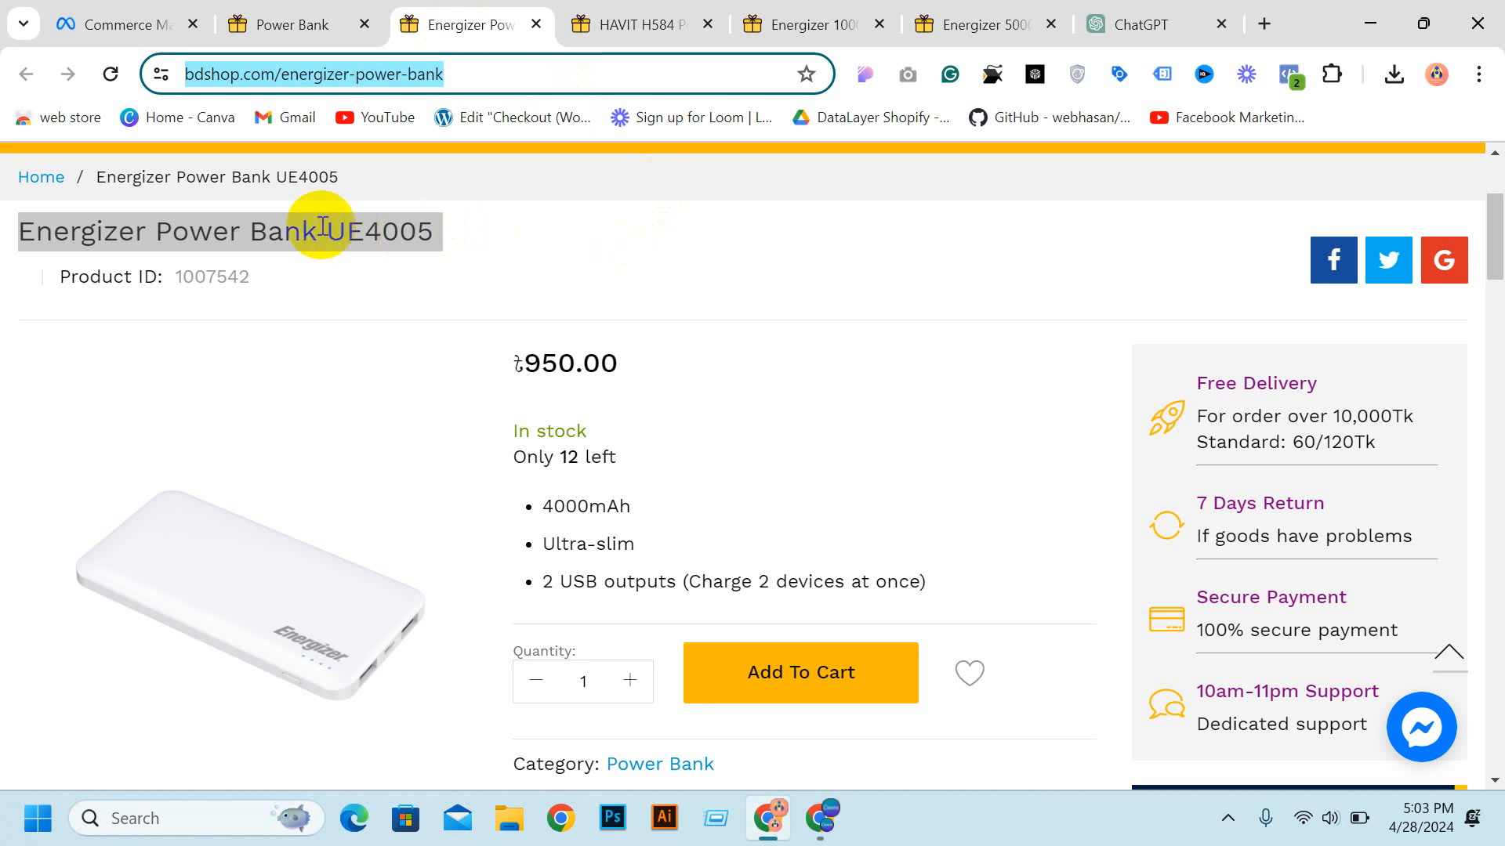
left_click(119, 25)
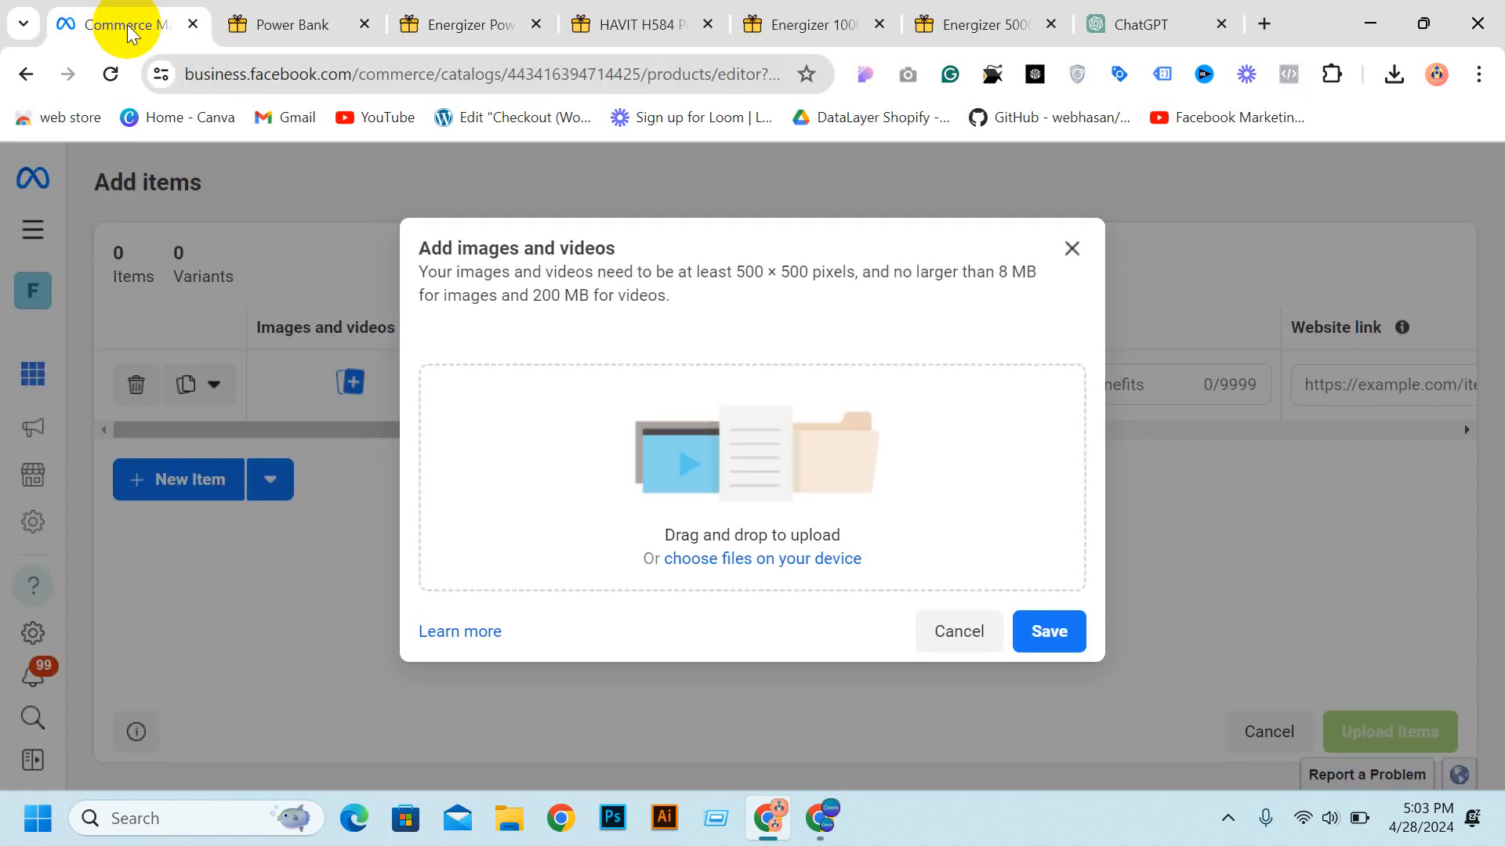
left_click(808, 559)
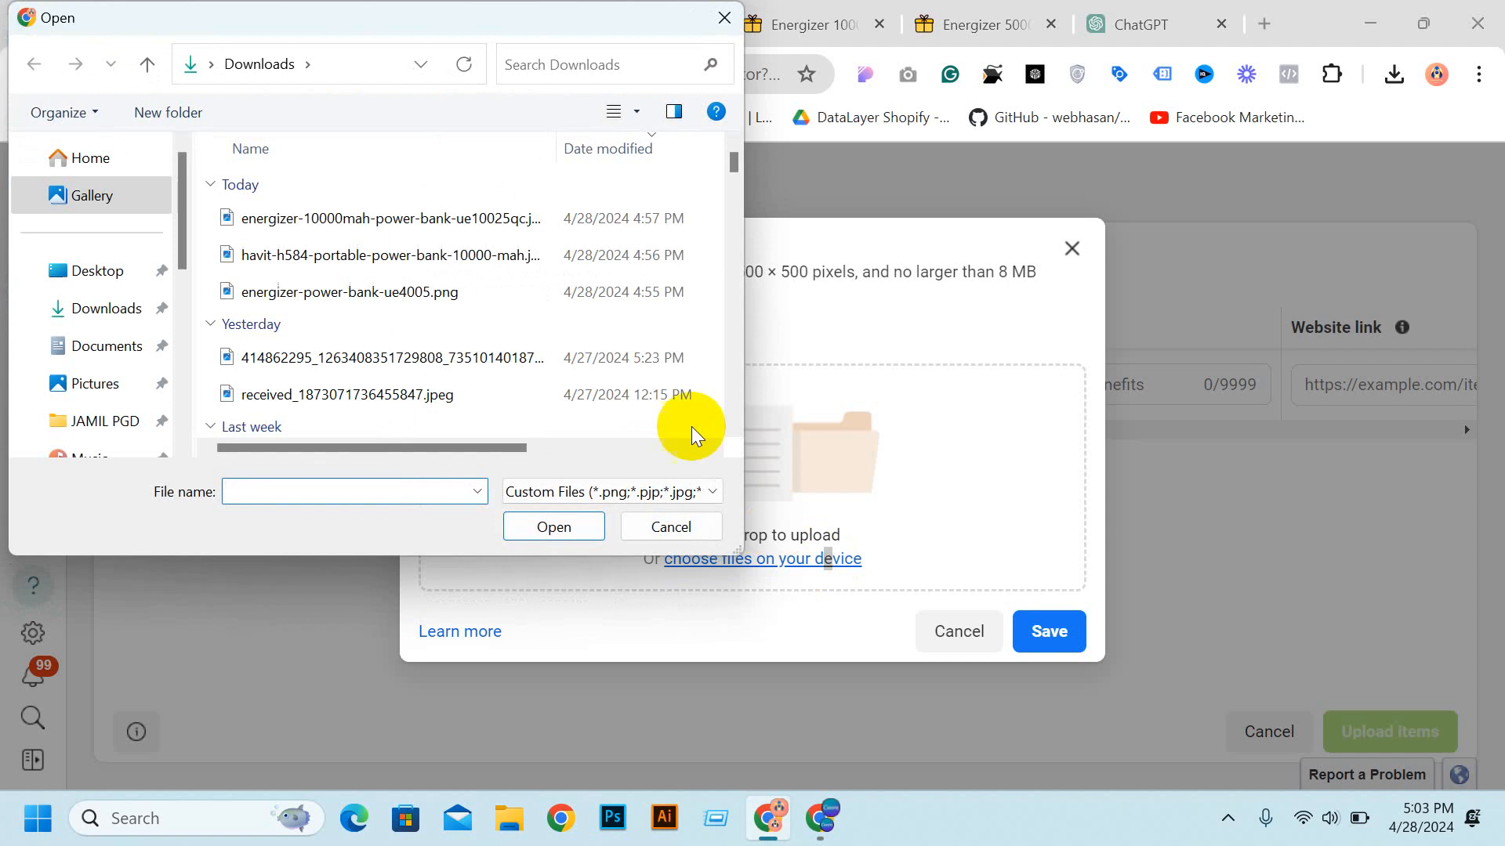
left_click(644, 114)
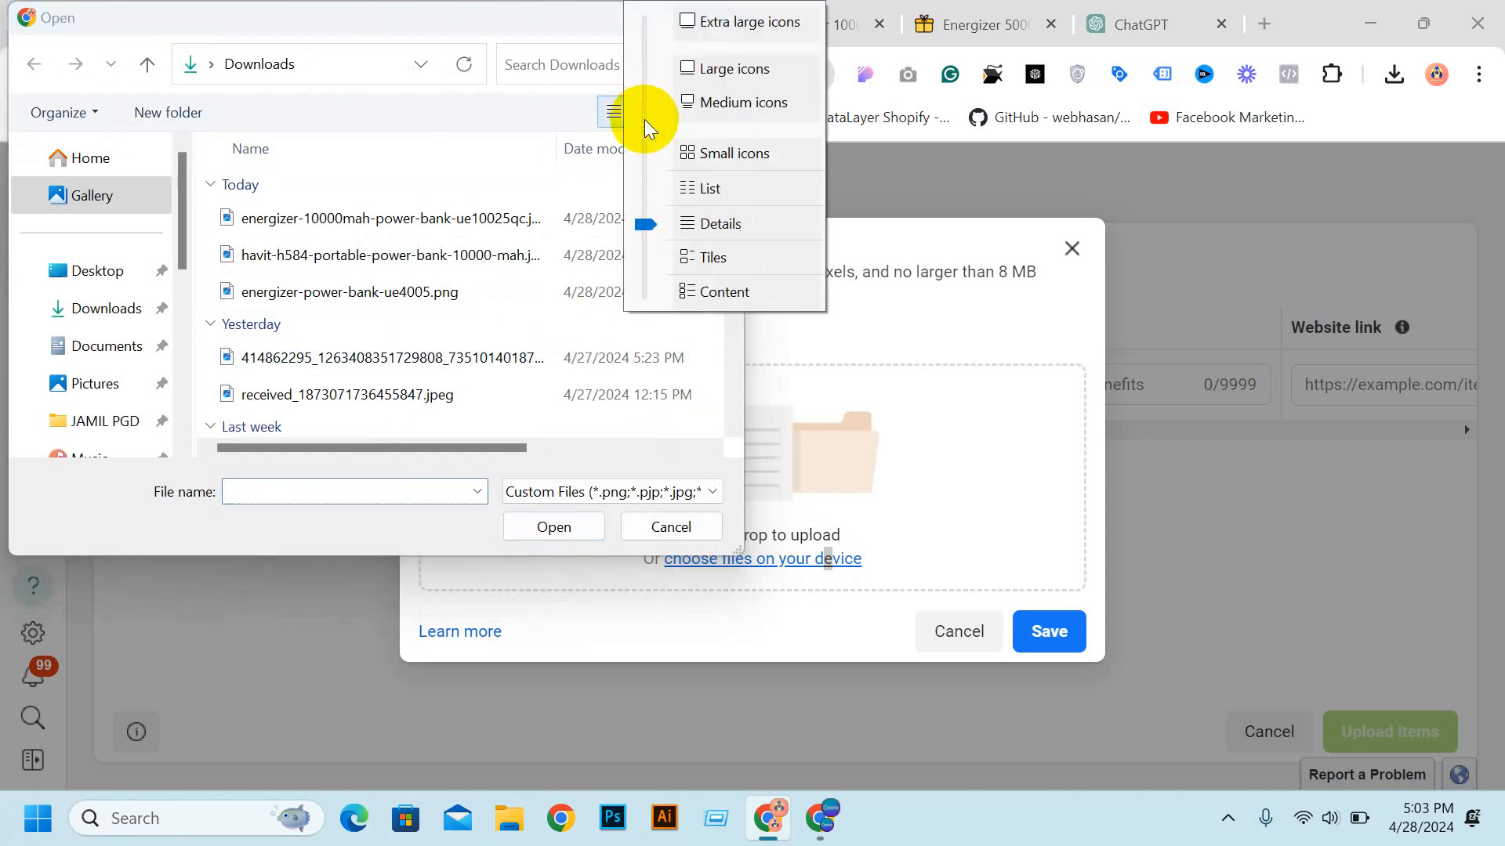
left_click(683, 61)
double_click(537, 262)
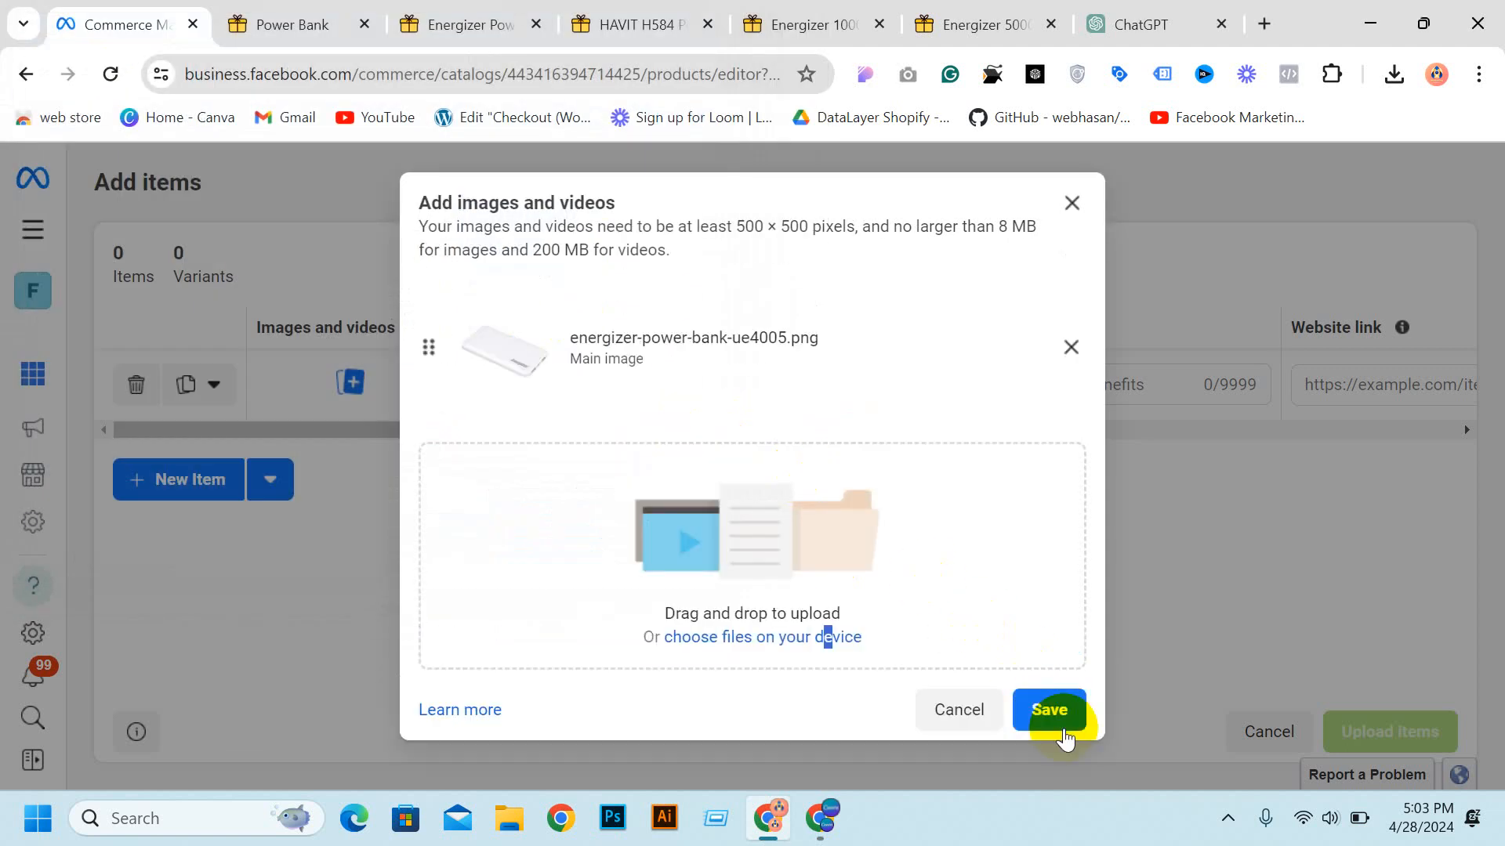
left_click(1065, 736)
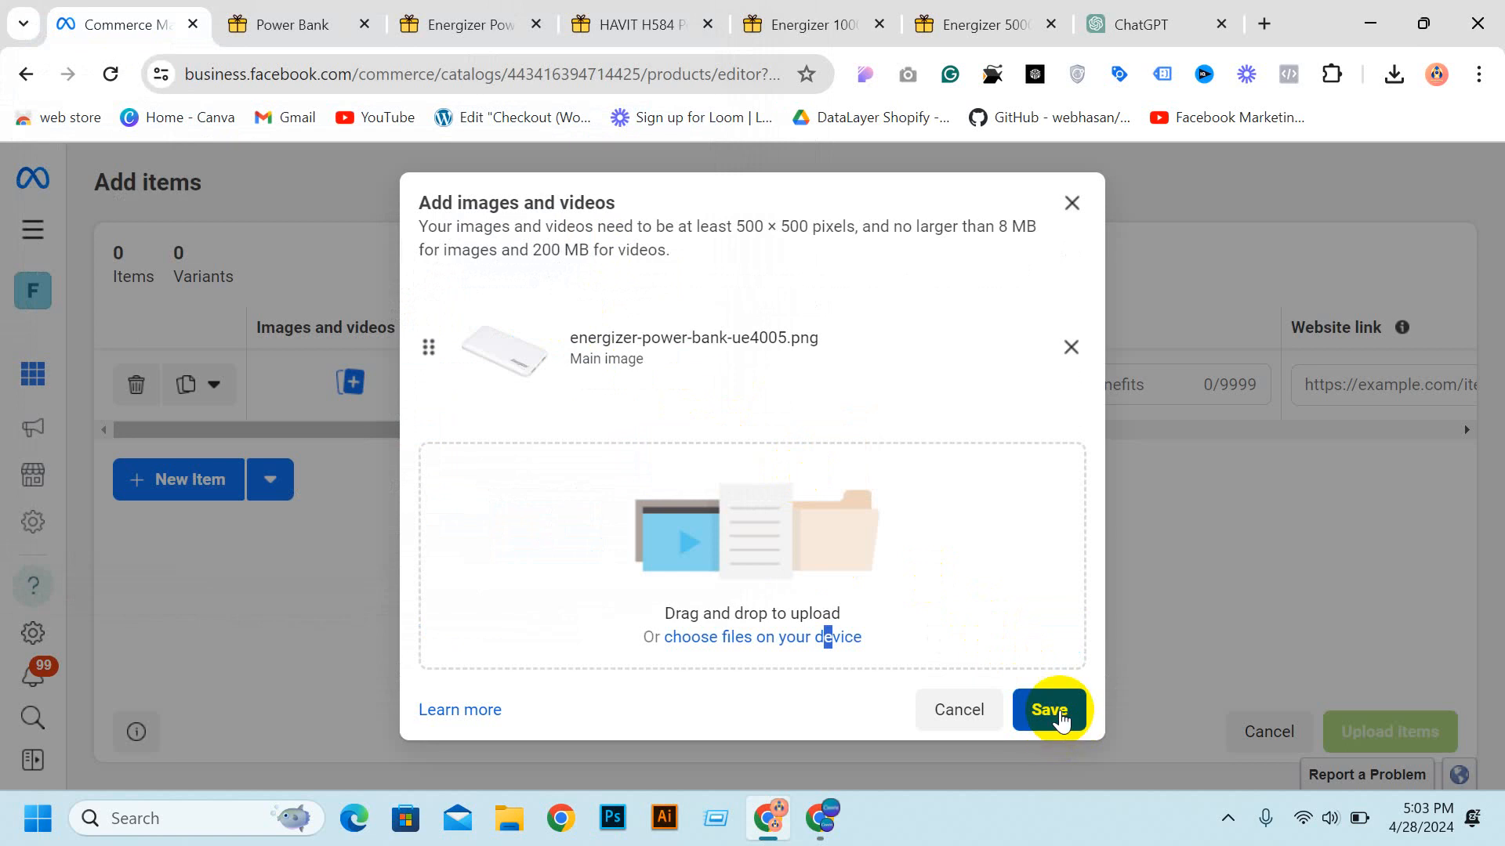
left_click(513, 392)
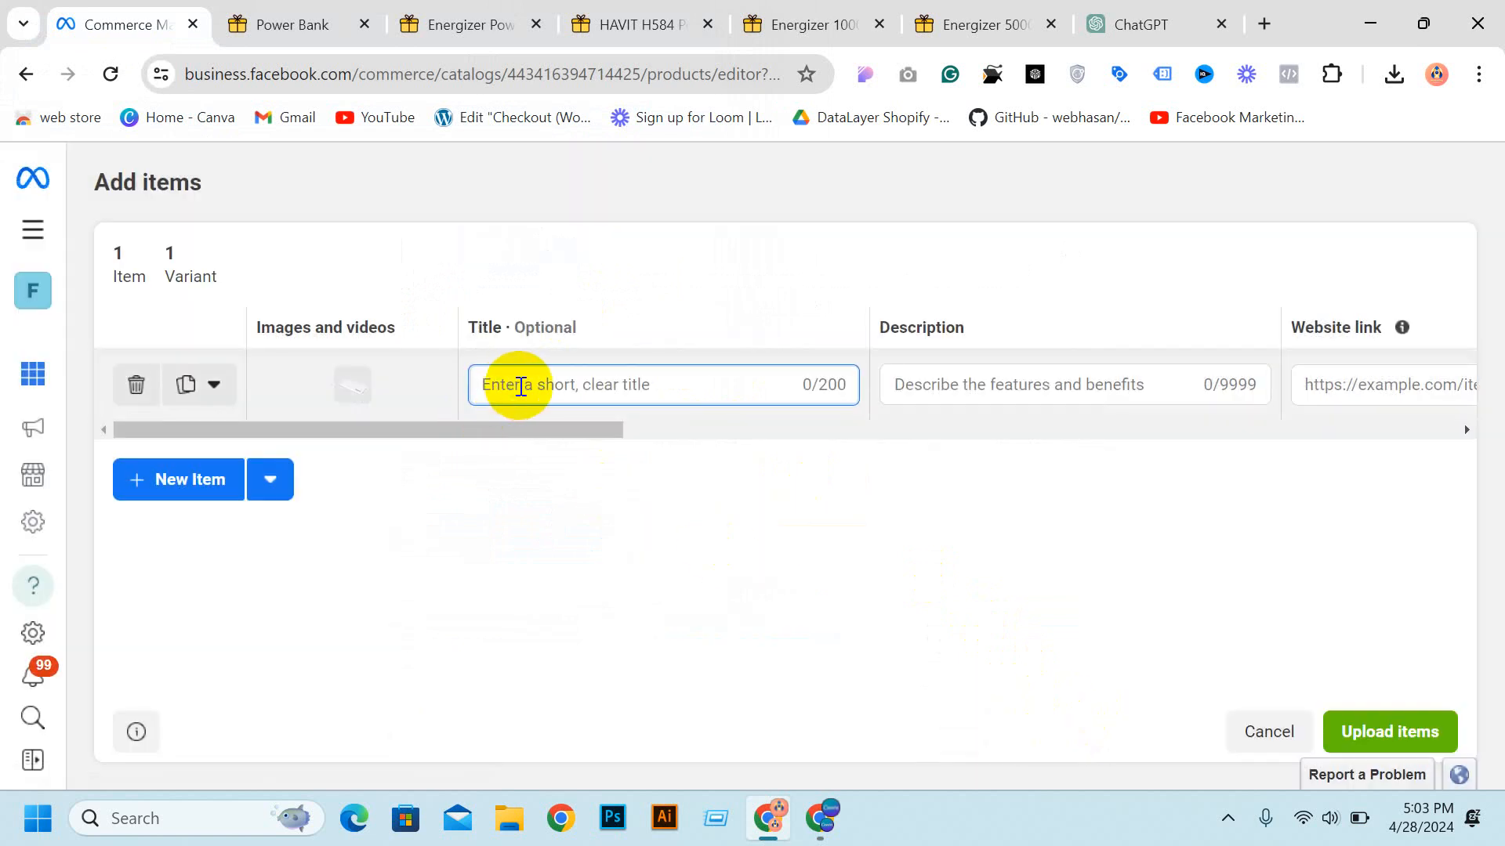
left_click(417, 10)
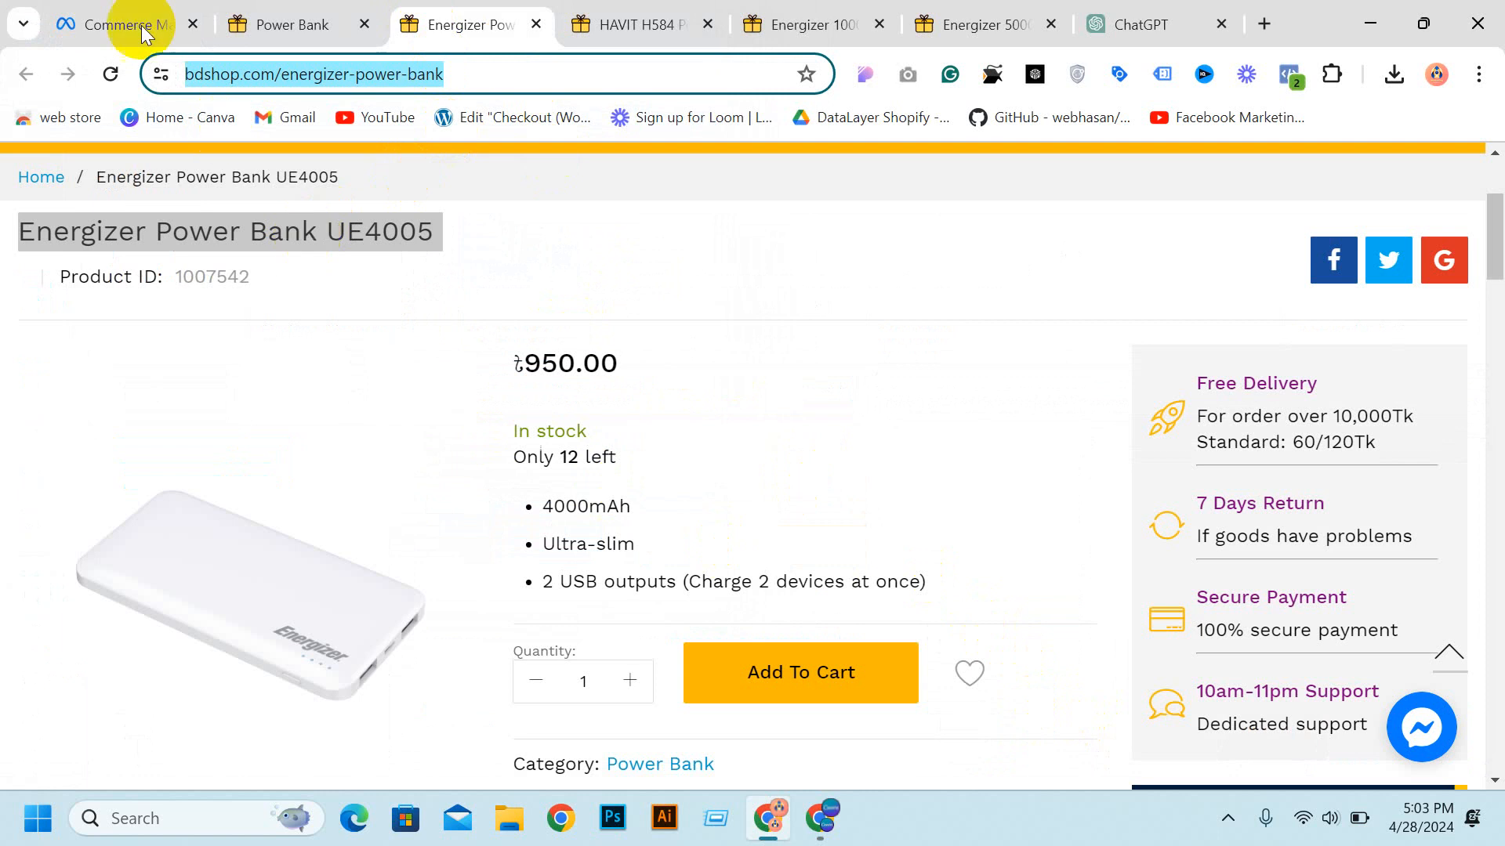
left_click(118, 22)
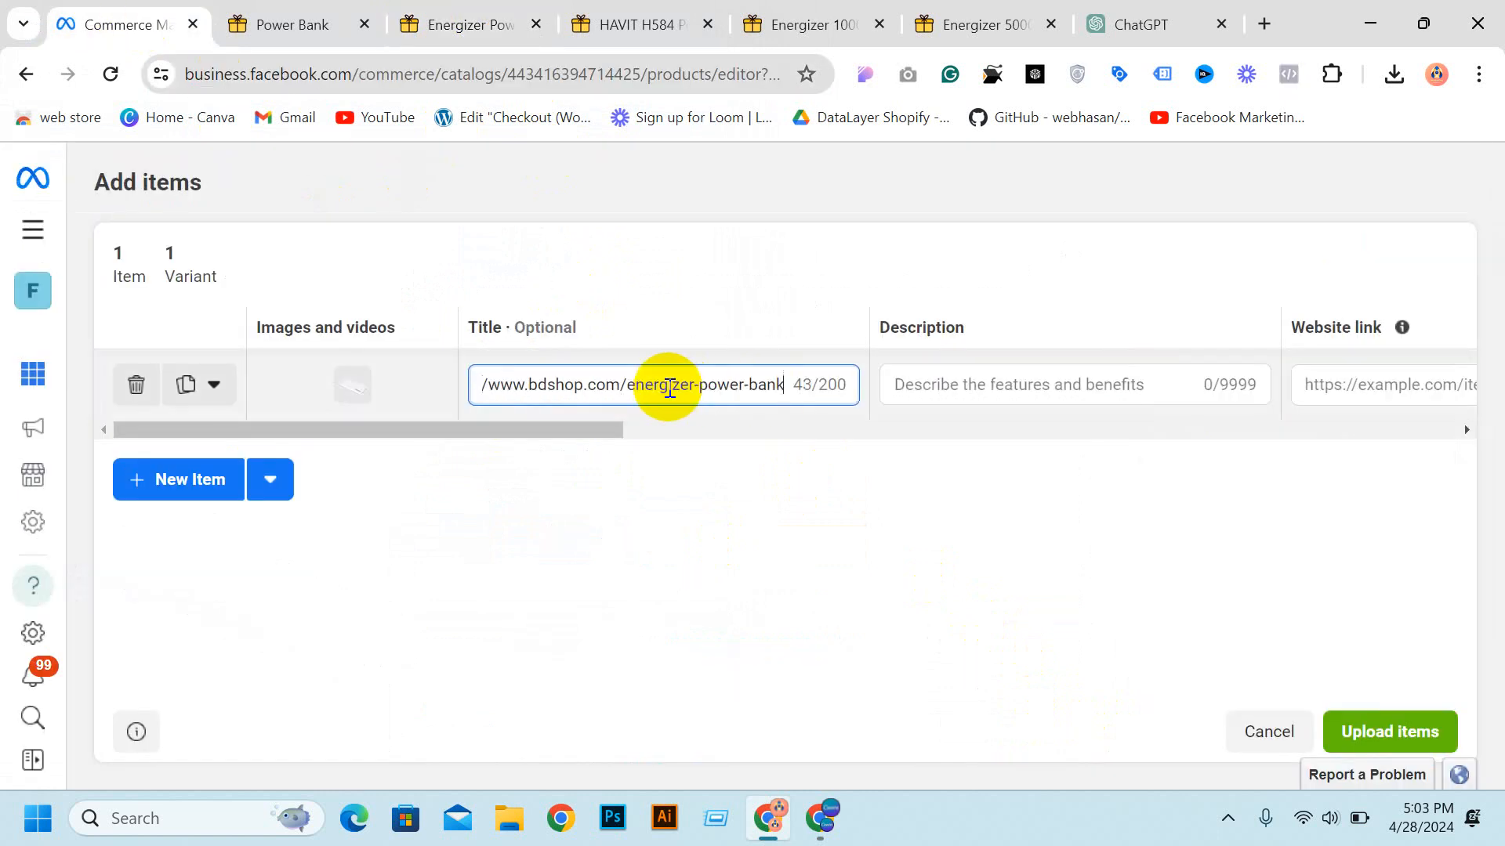
key("ctrl+a")
key("BackSpace")
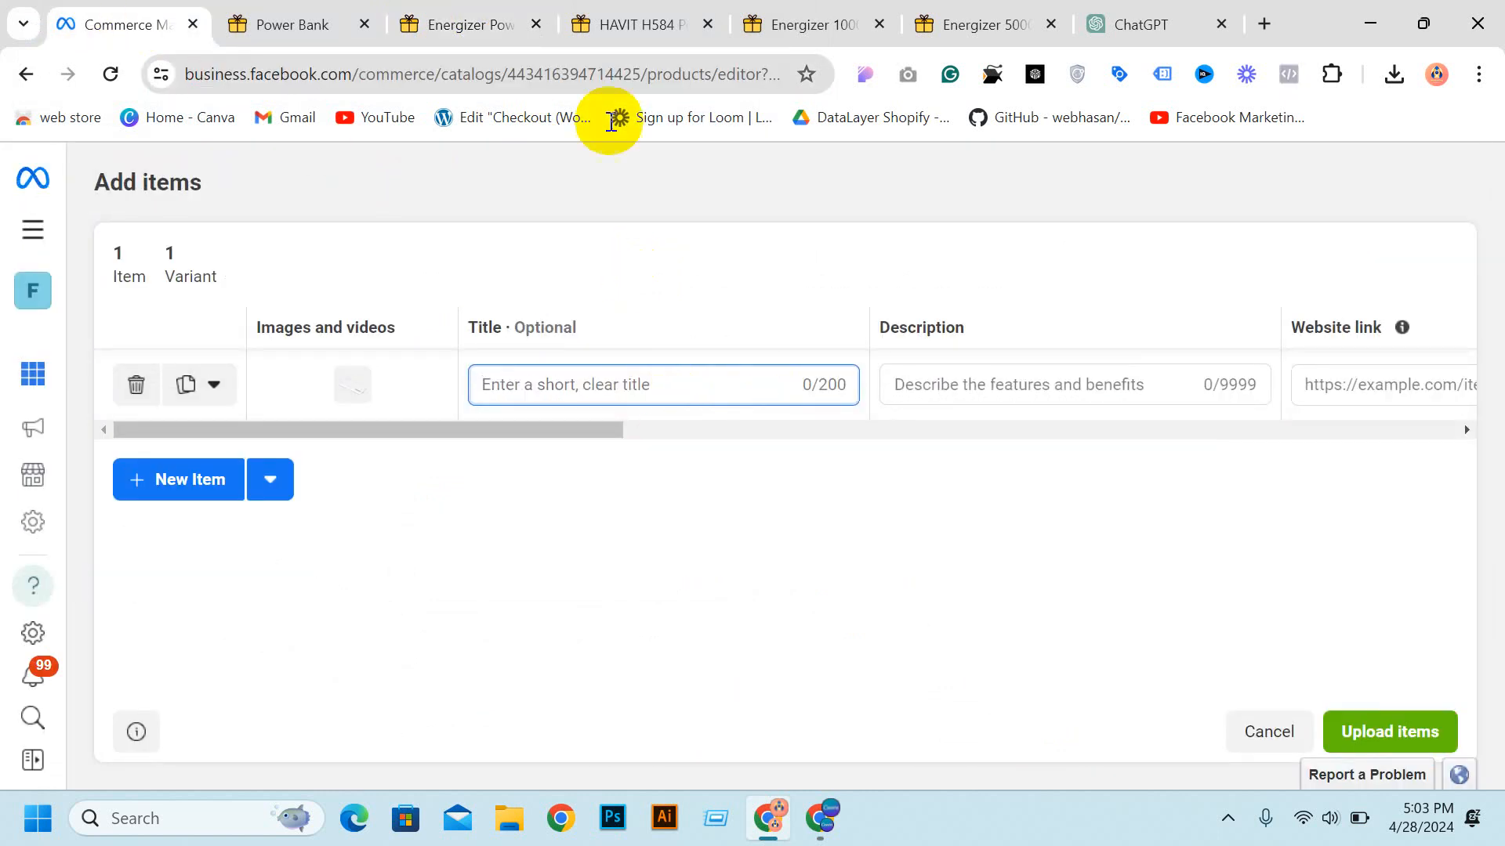
Step: Copy the product name from the BDSHOP page and set the item's title to Energizer Power Bank UE4005
left_click(467, 22)
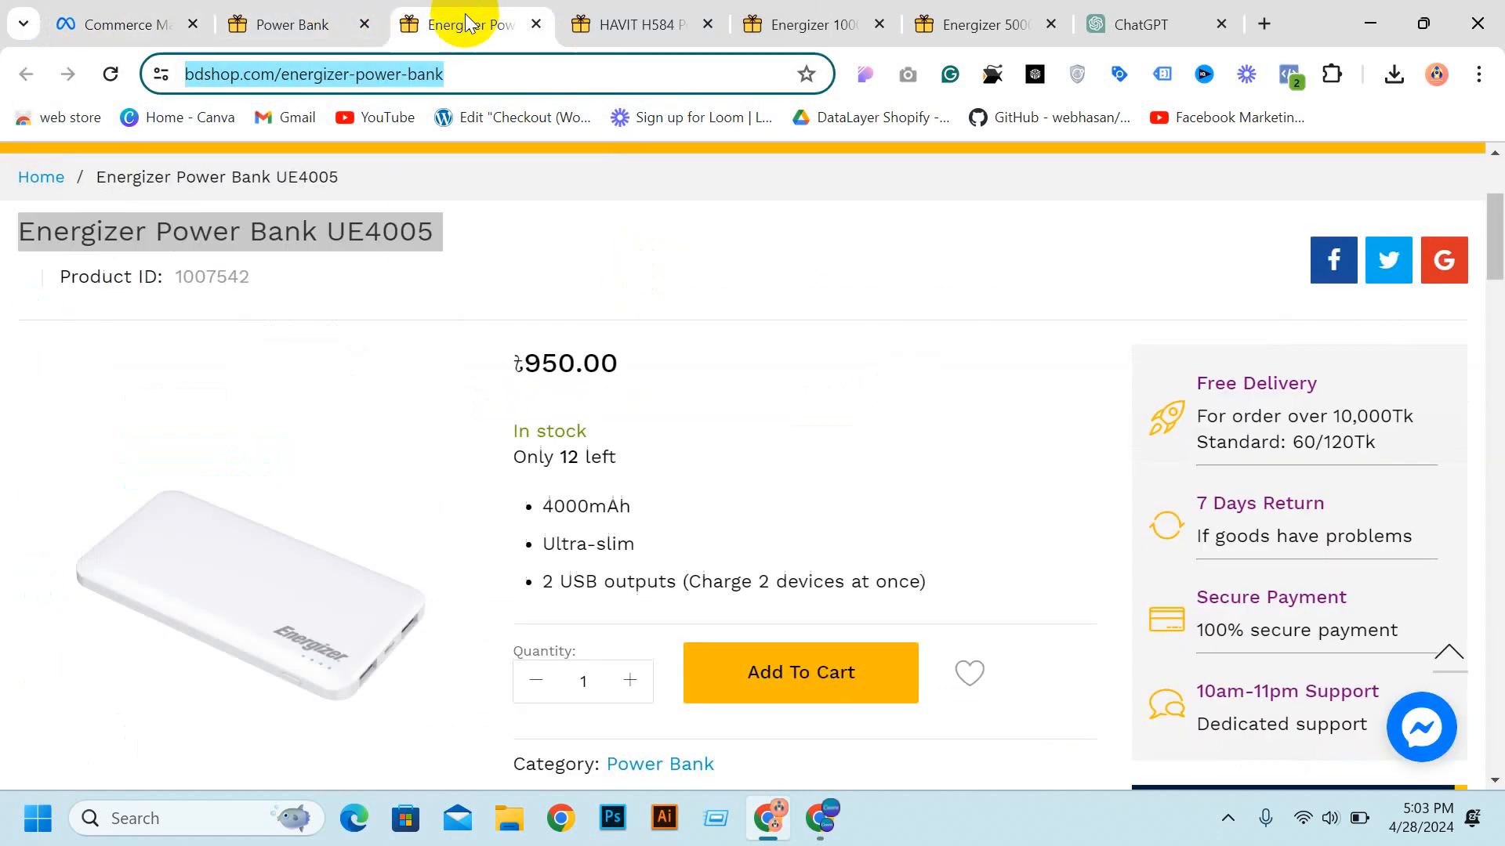
triple_click(268, 239)
key("ctrl+c")
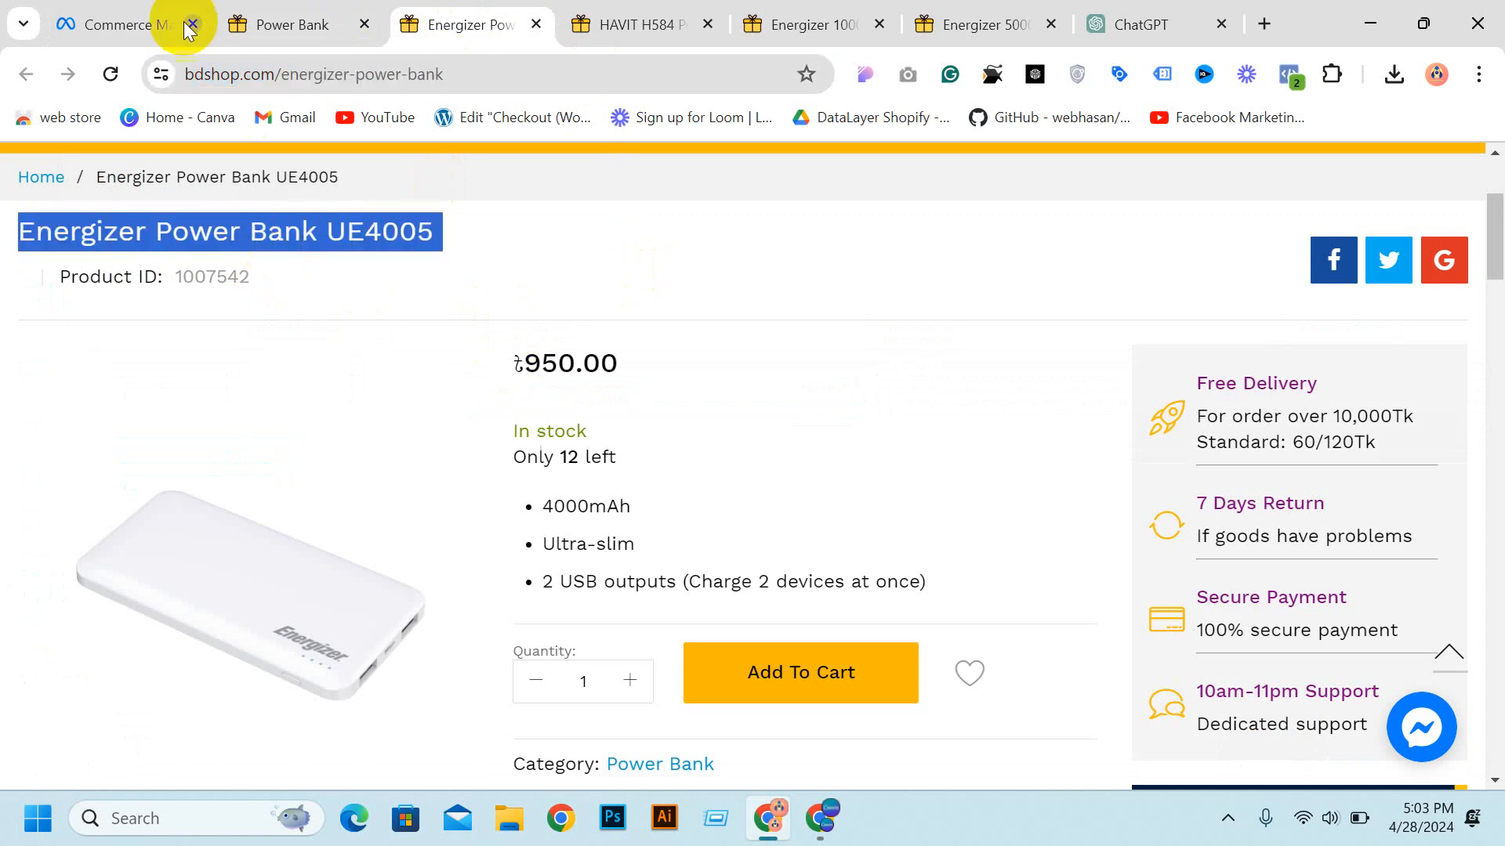
left_click(152, 26)
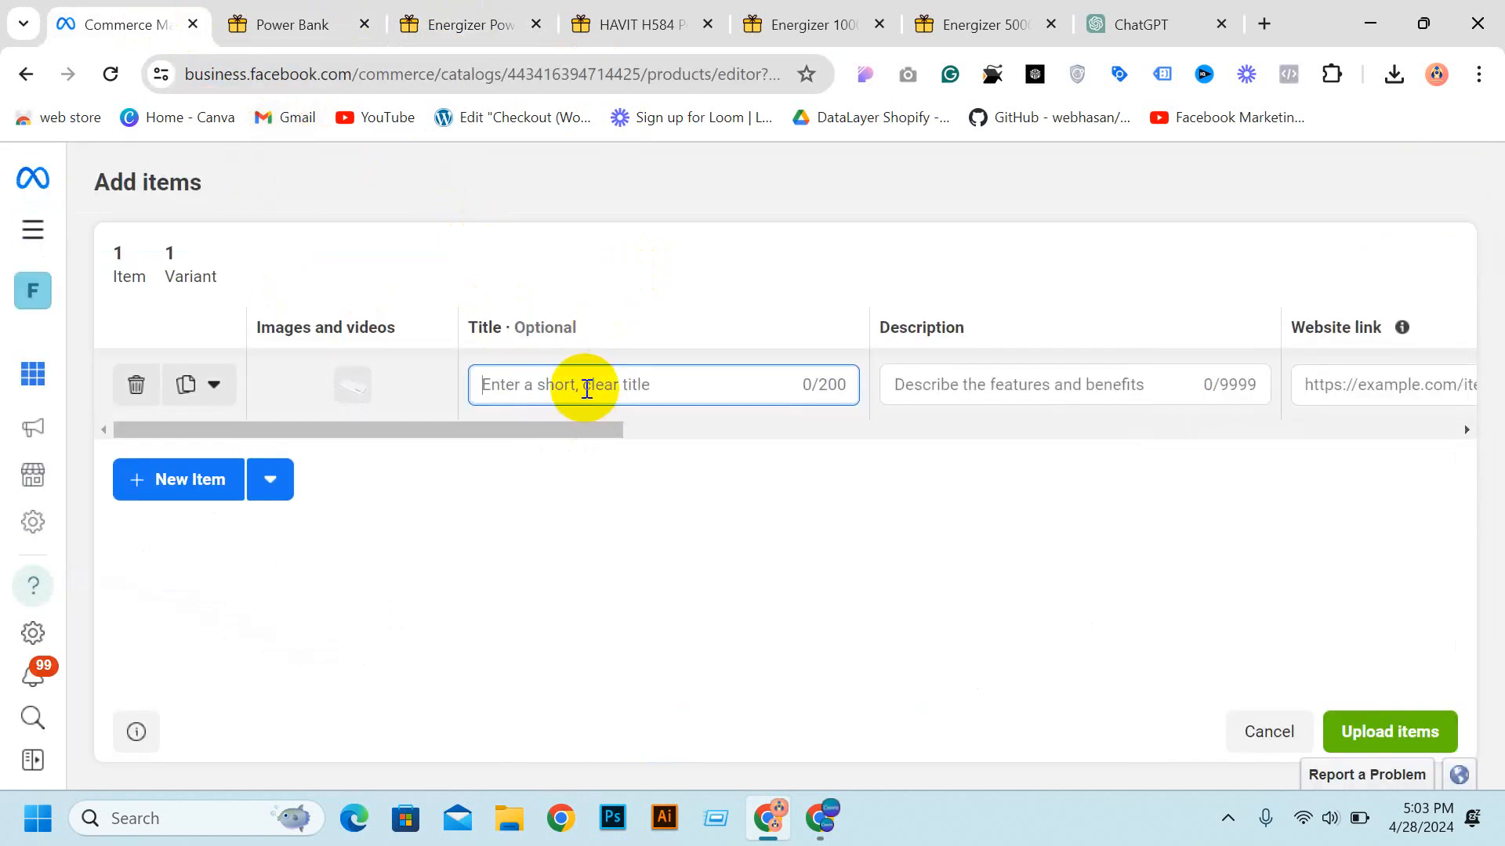
key("ctrl+v")
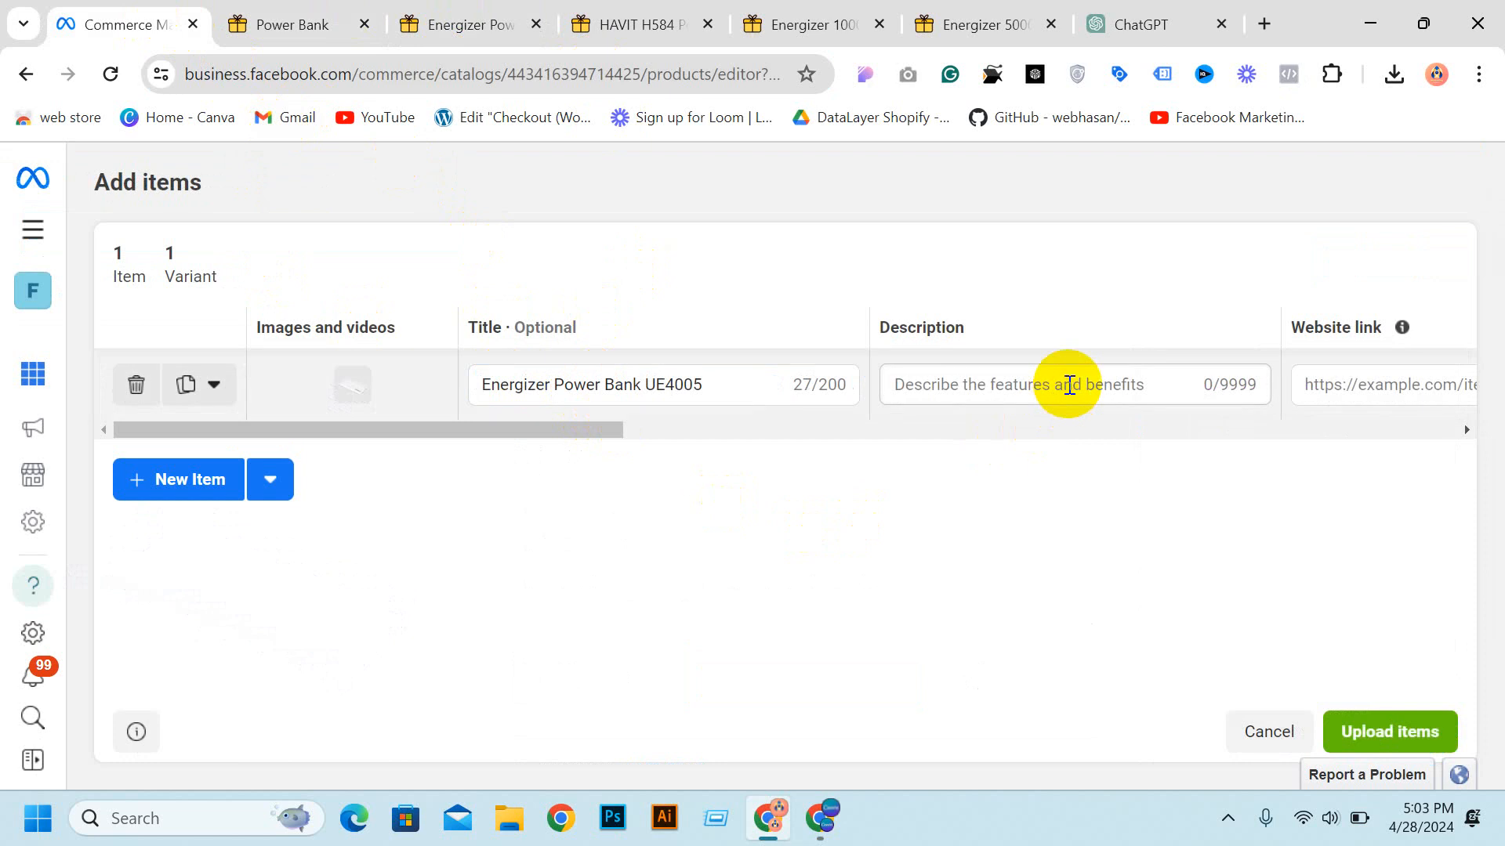
Step: Copy the Energizer UE4005 details text from the BDSHOP product page into the item's description
left_click(1069, 386)
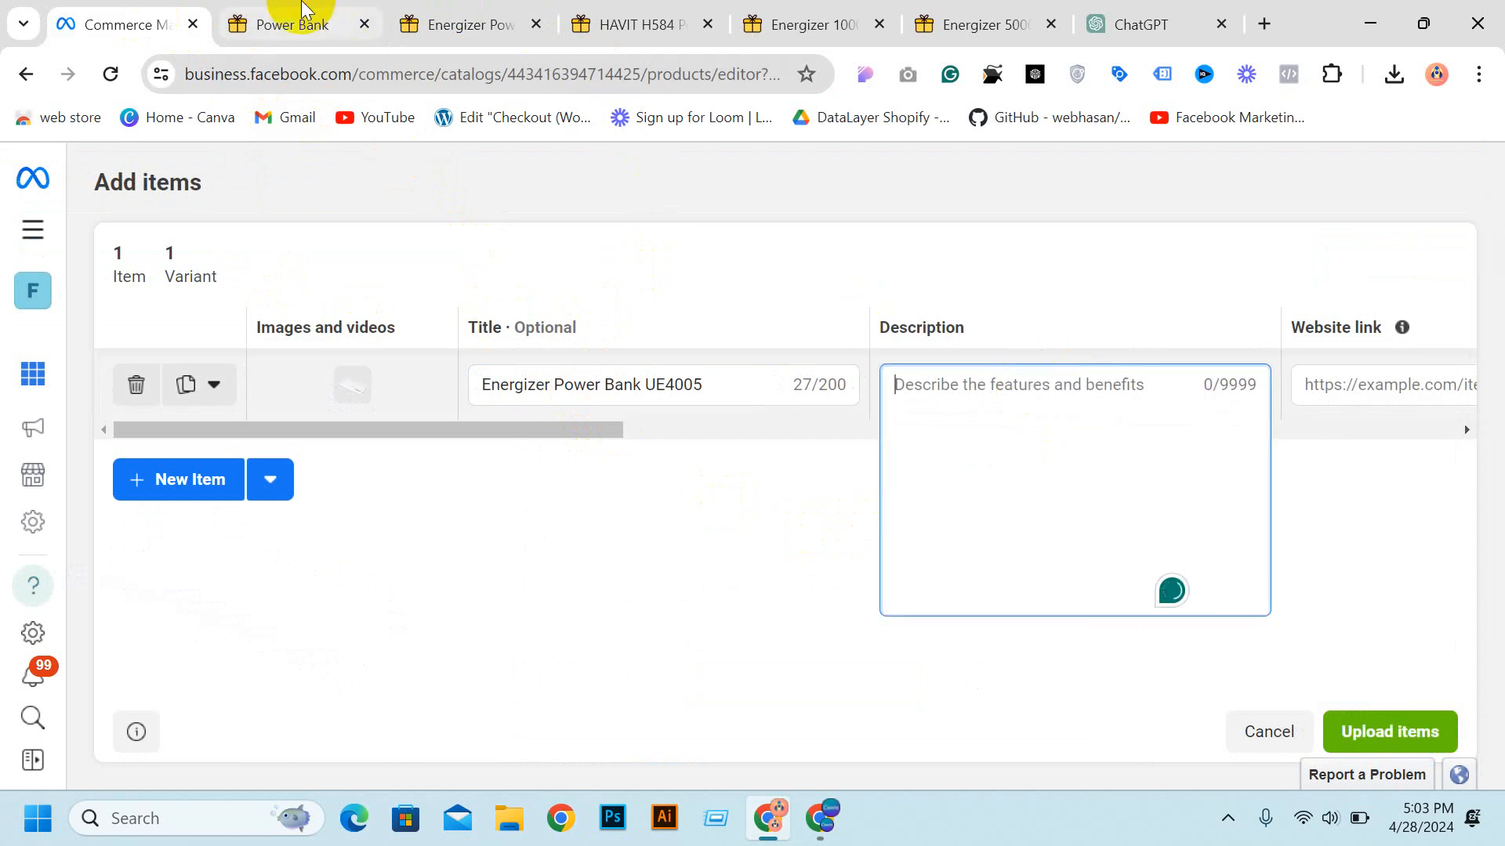
left_click(475, 20)
scroll(752, 436, "down", 10)
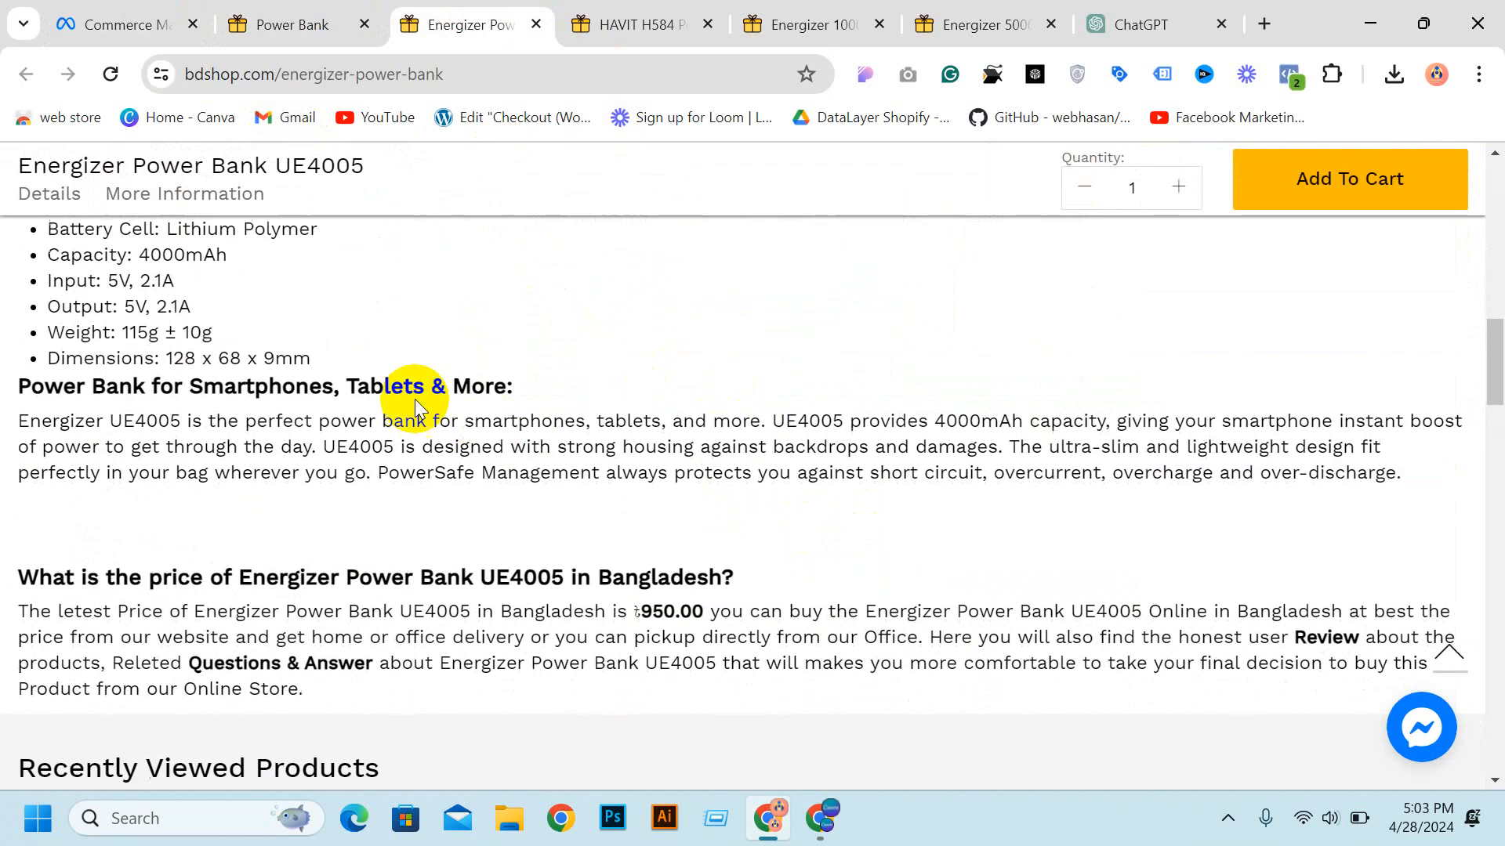
scroll(109, 347, "up", 2)
left_click_drag(21, 248, 392, 423)
scroll(393, 424, "up", 10)
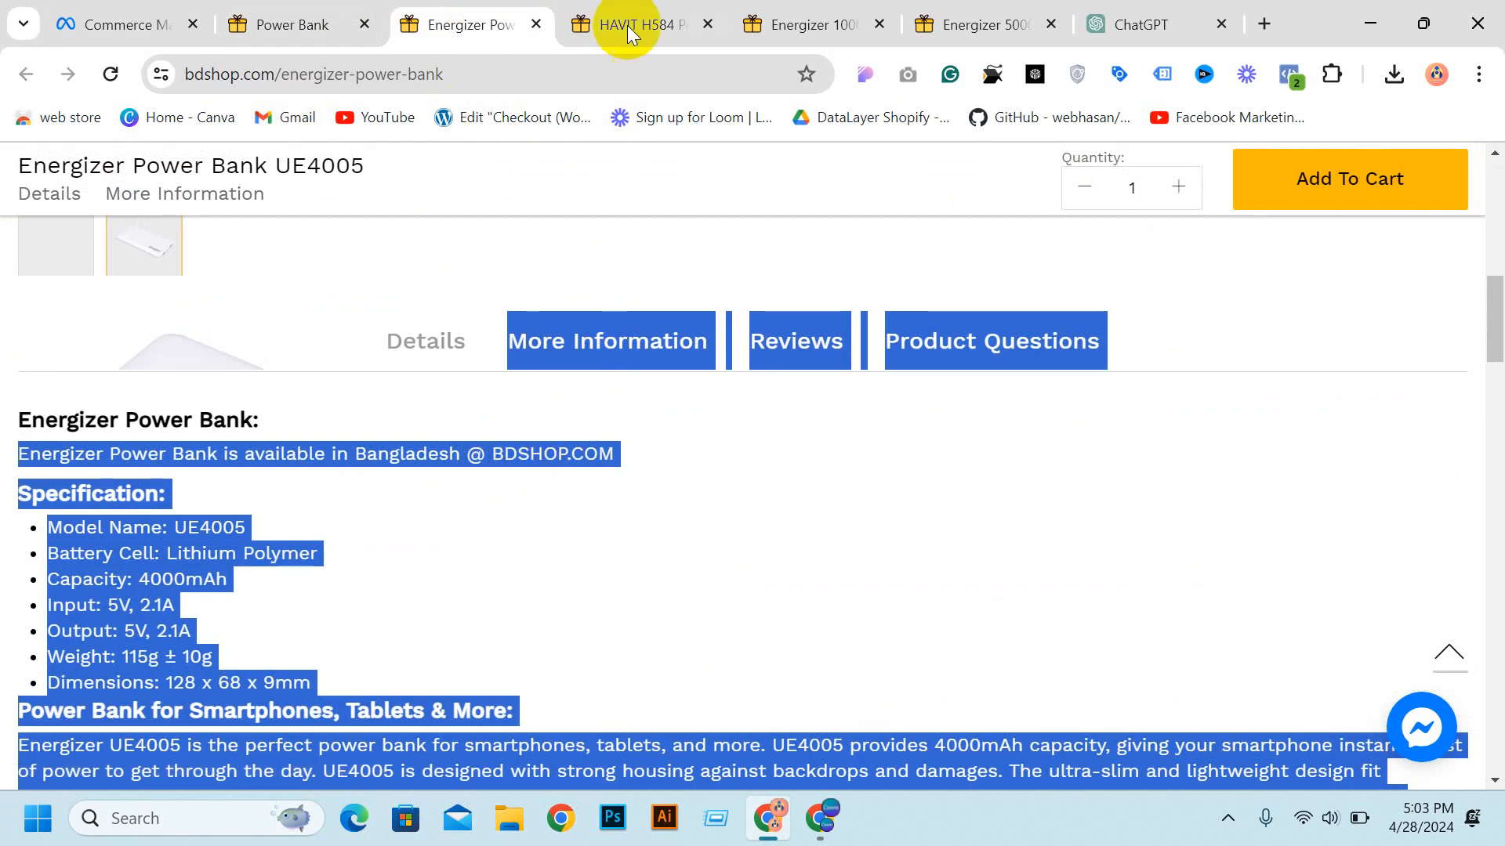
left_click(118, 24)
left_click(932, 394)
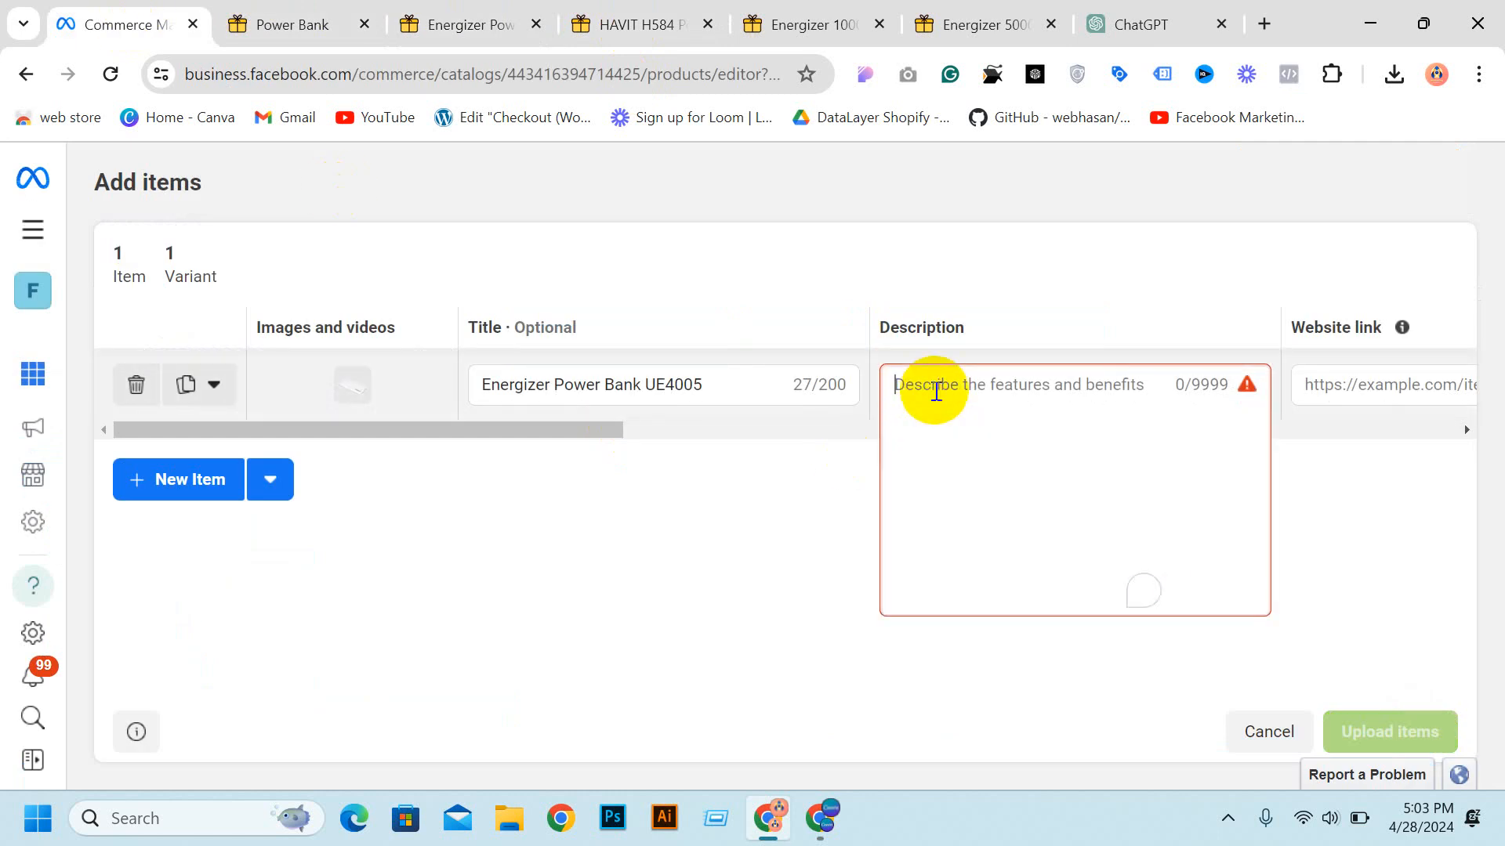
key("ctrl+v")
Step: Remove "@ BDSHOP.COM" from the opening sentence of the description and check the rest of the text
scroll(1059, 440, "up", 10)
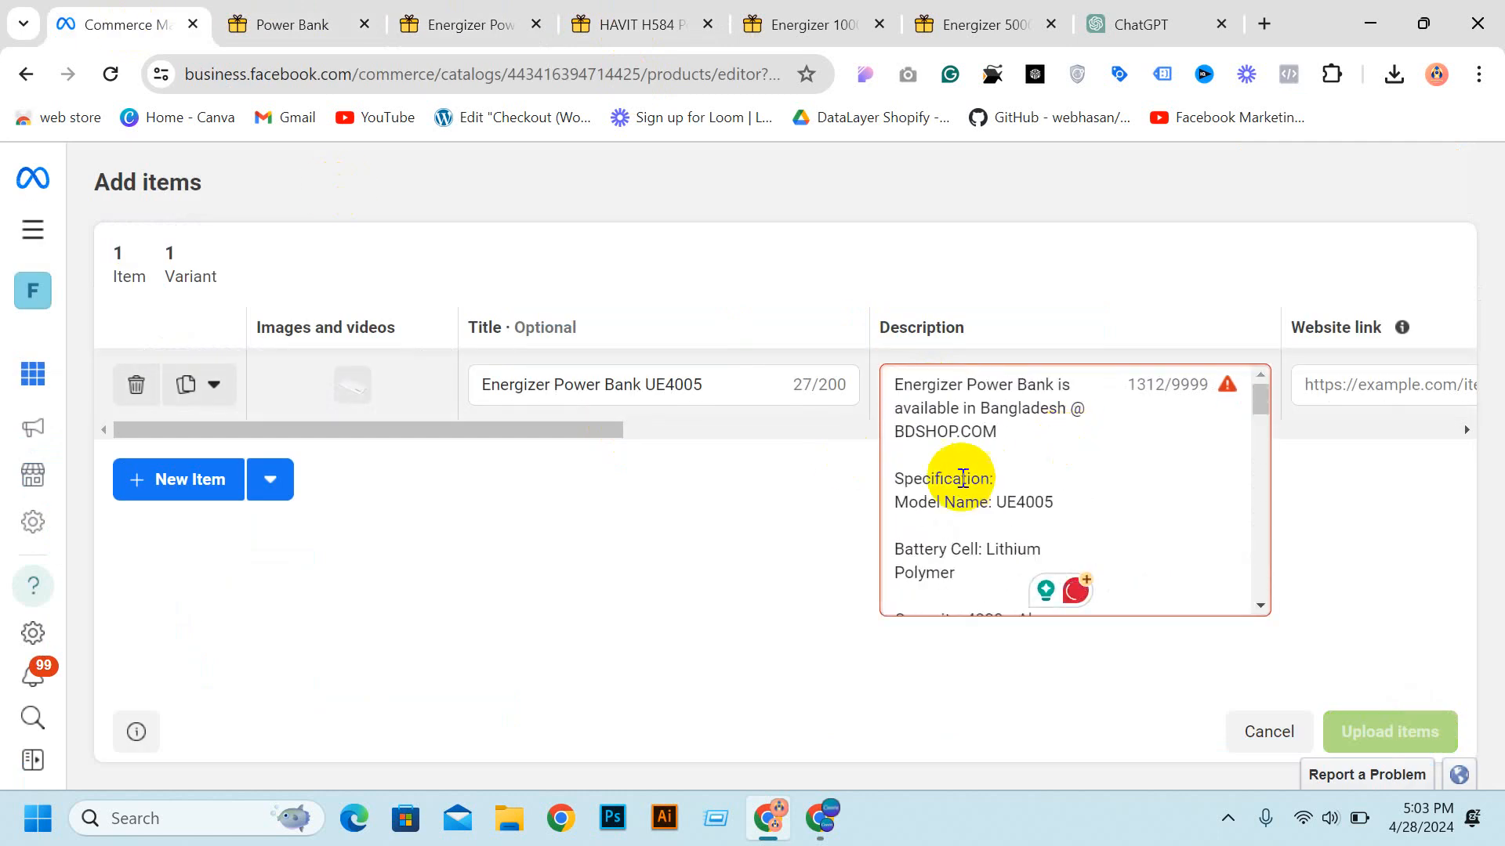
left_click_drag(1003, 429, 1070, 415)
key("BackSpace")
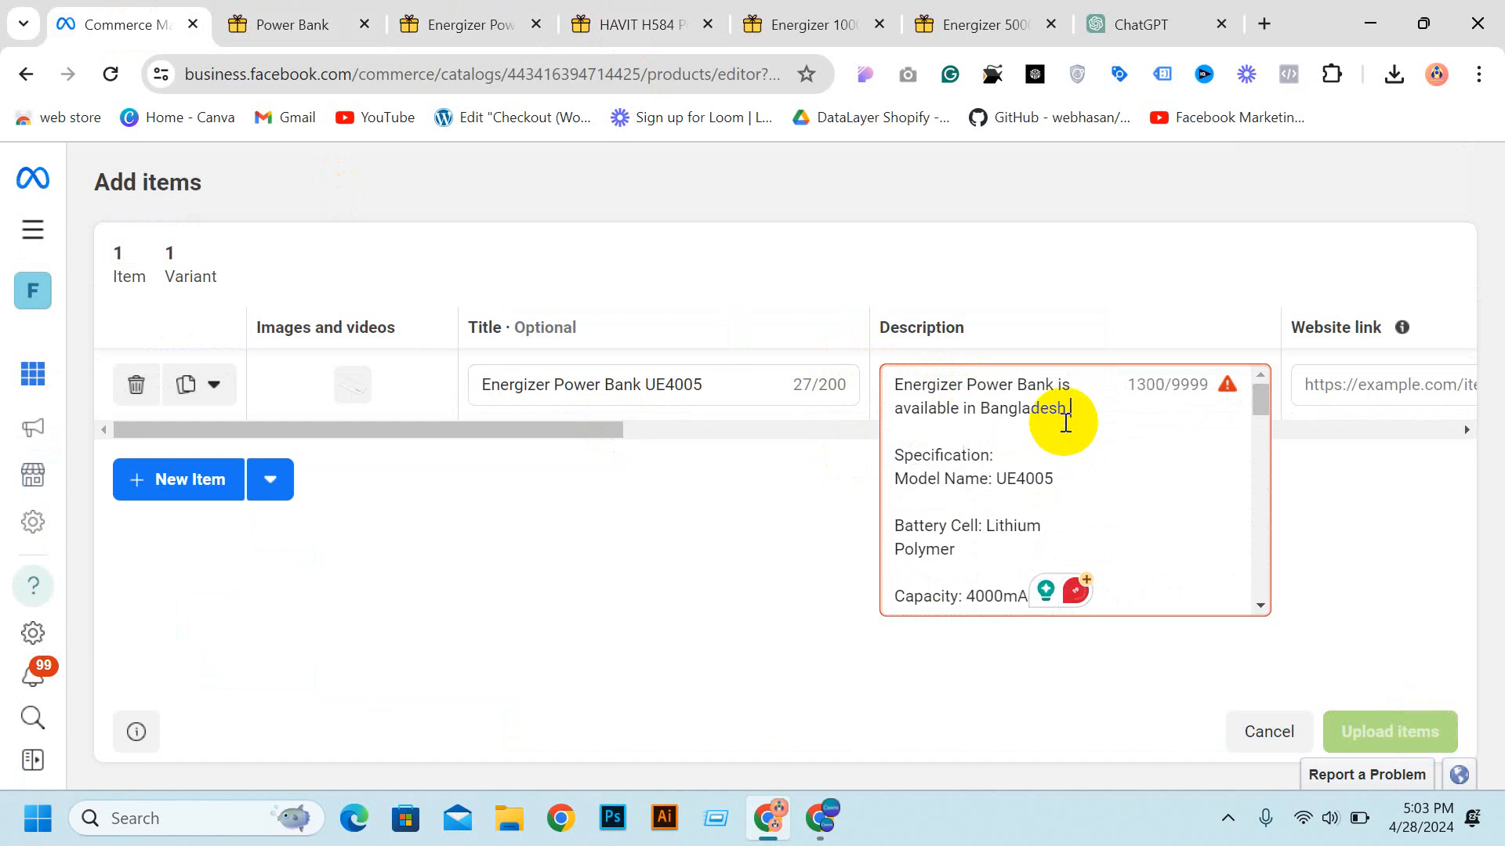
scroll(1061, 437, "down", 6)
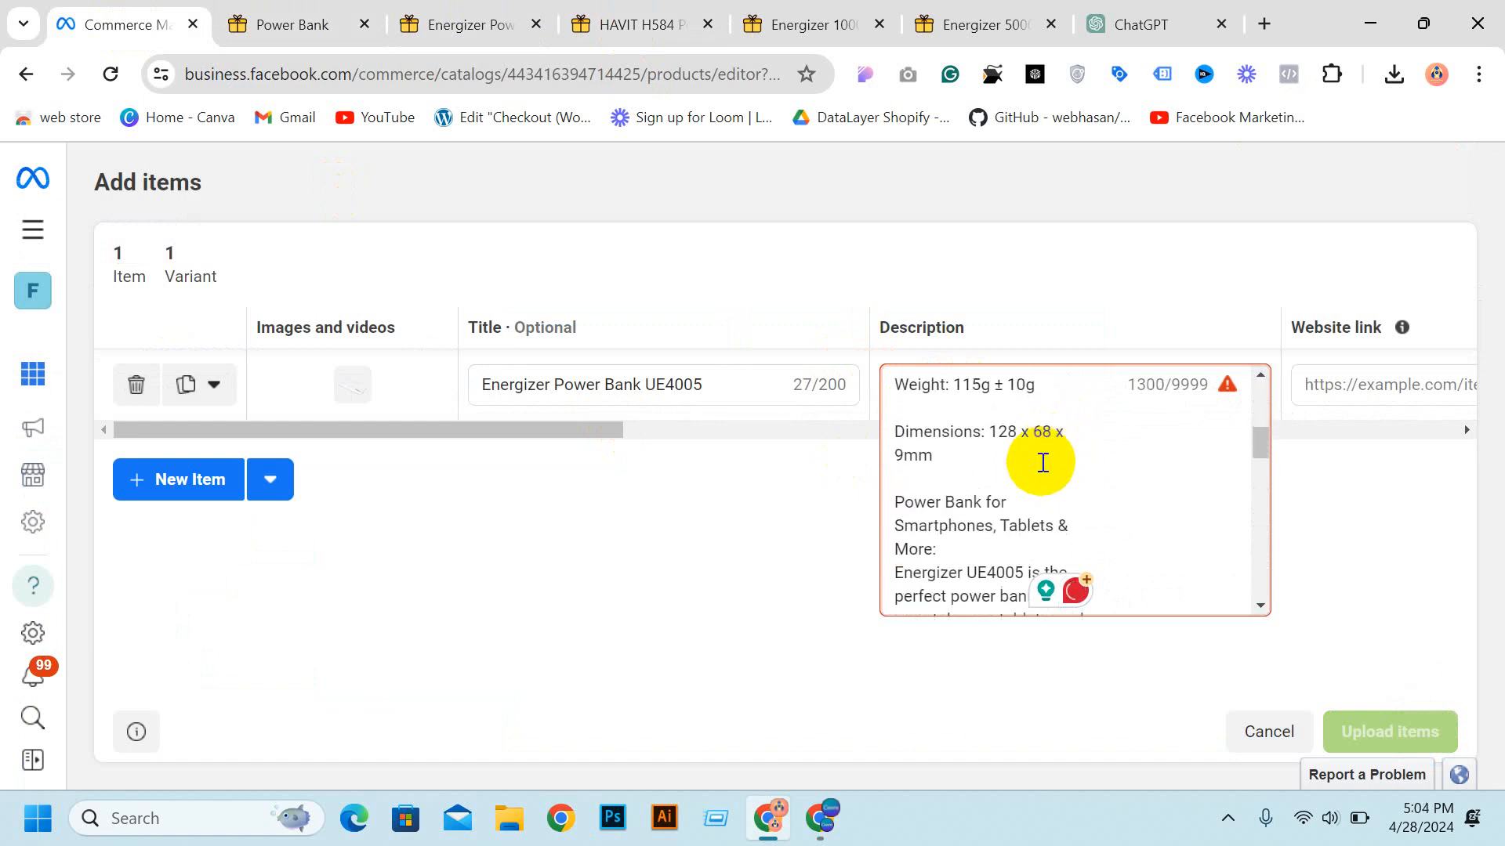
scroll(1021, 469, "down", 10)
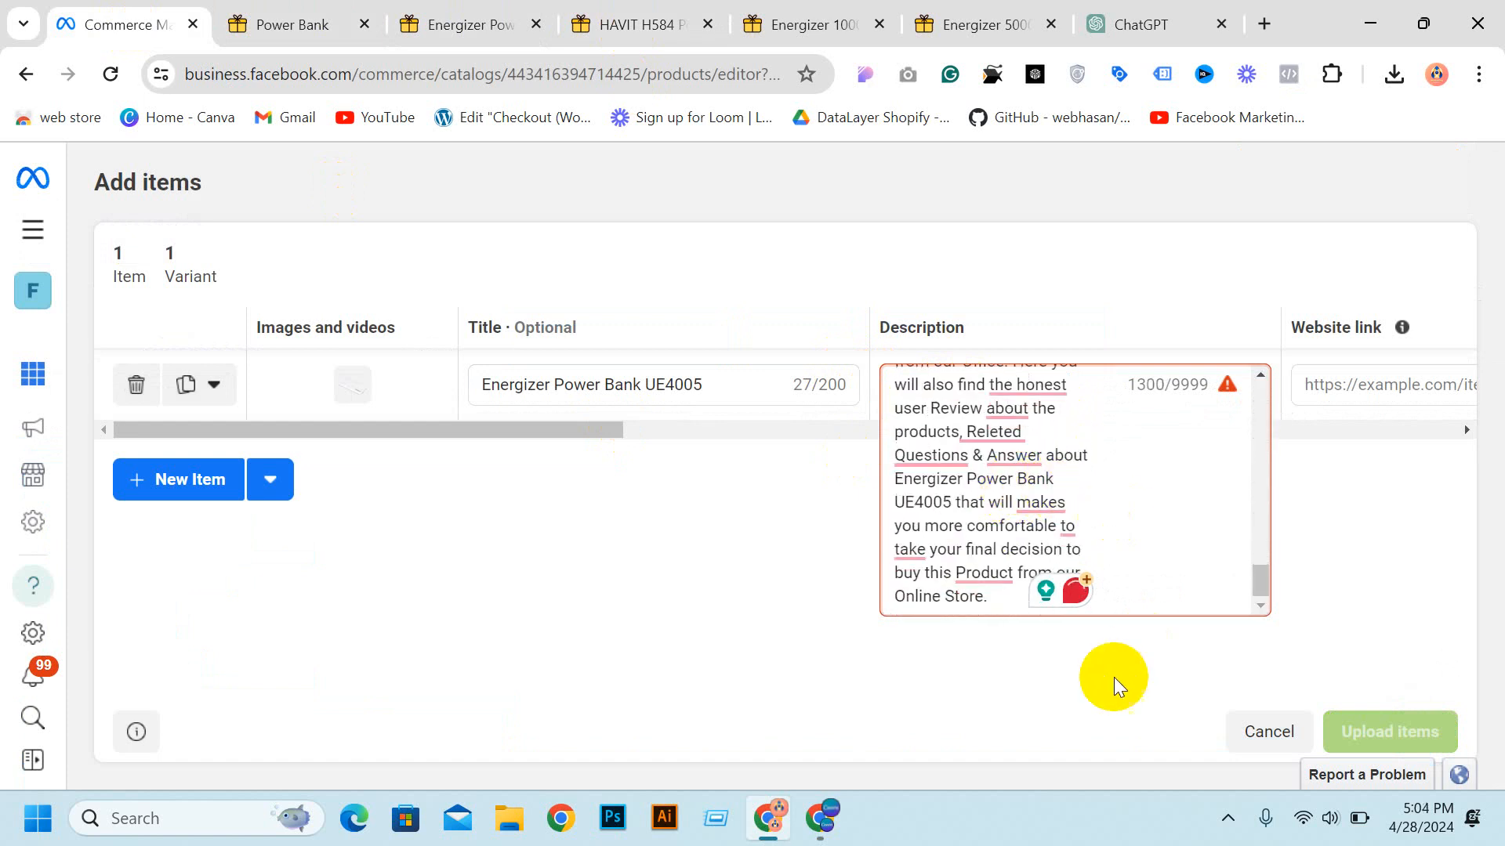
left_click(1054, 678)
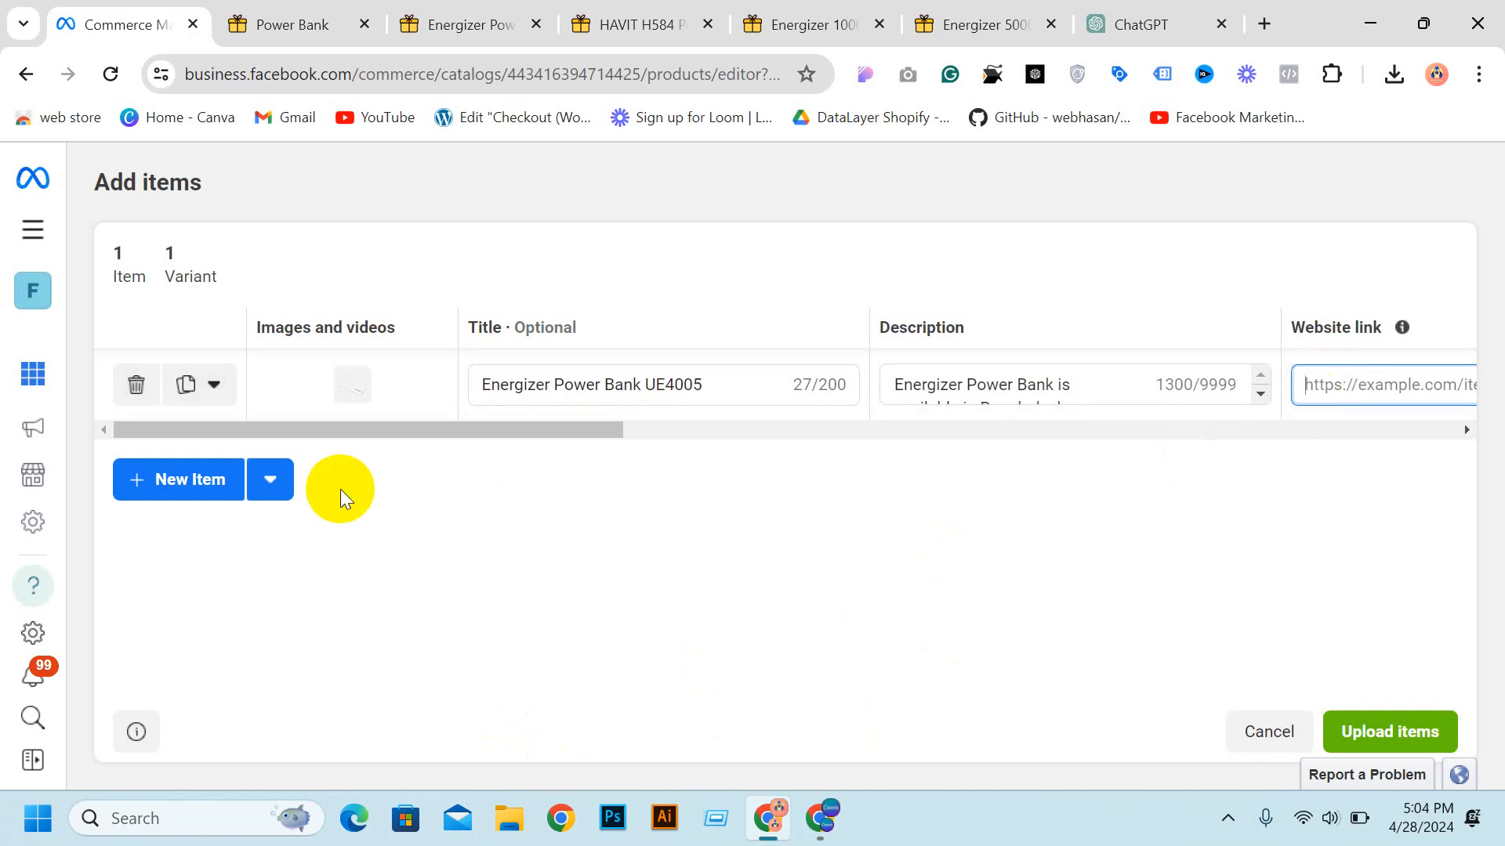
left_click_drag(440, 430, 614, 450)
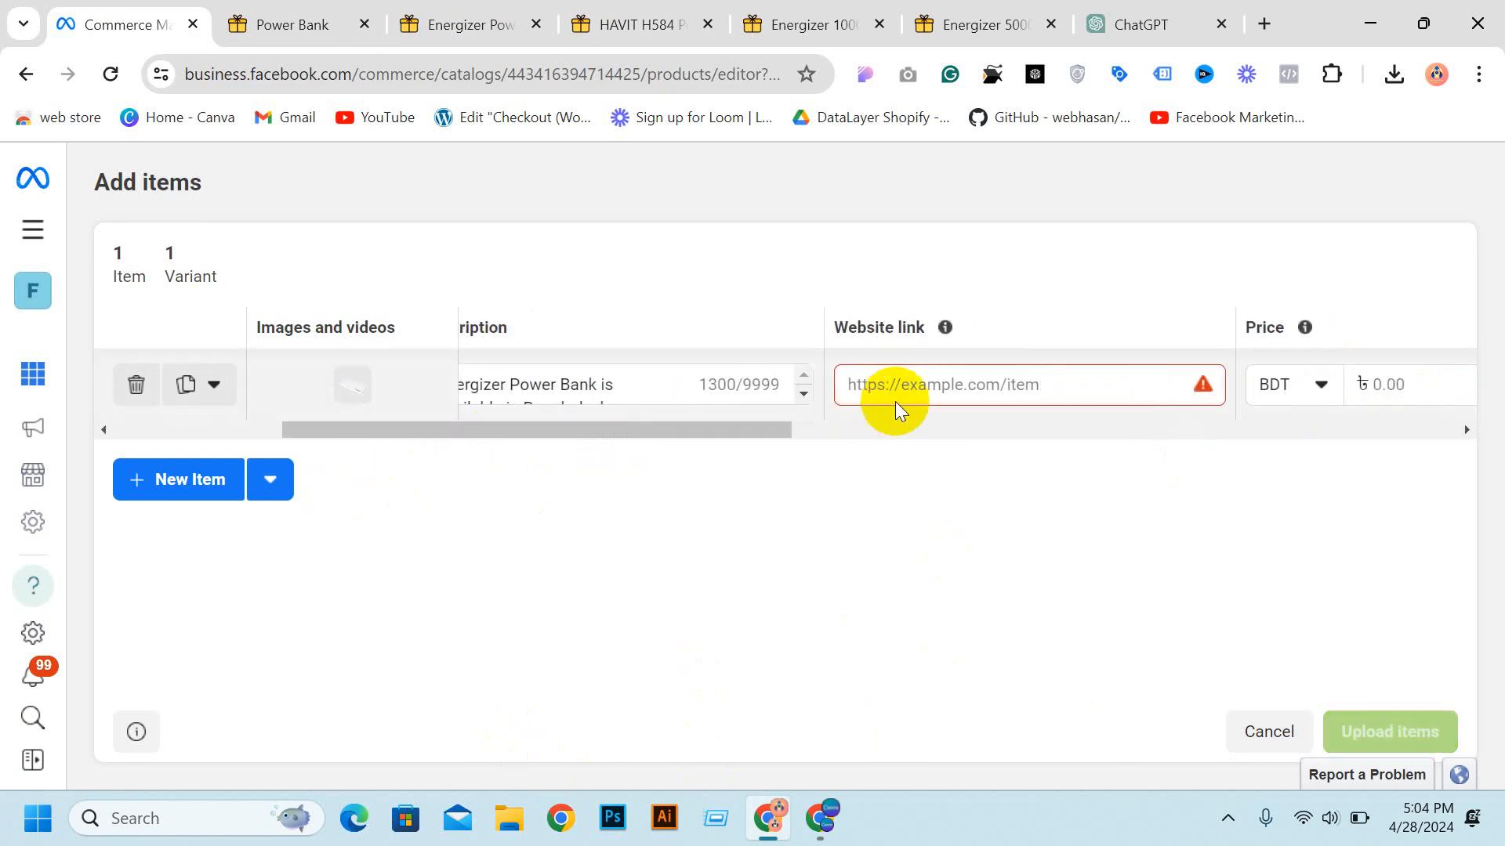
left_click(375, 24)
left_click(479, 14)
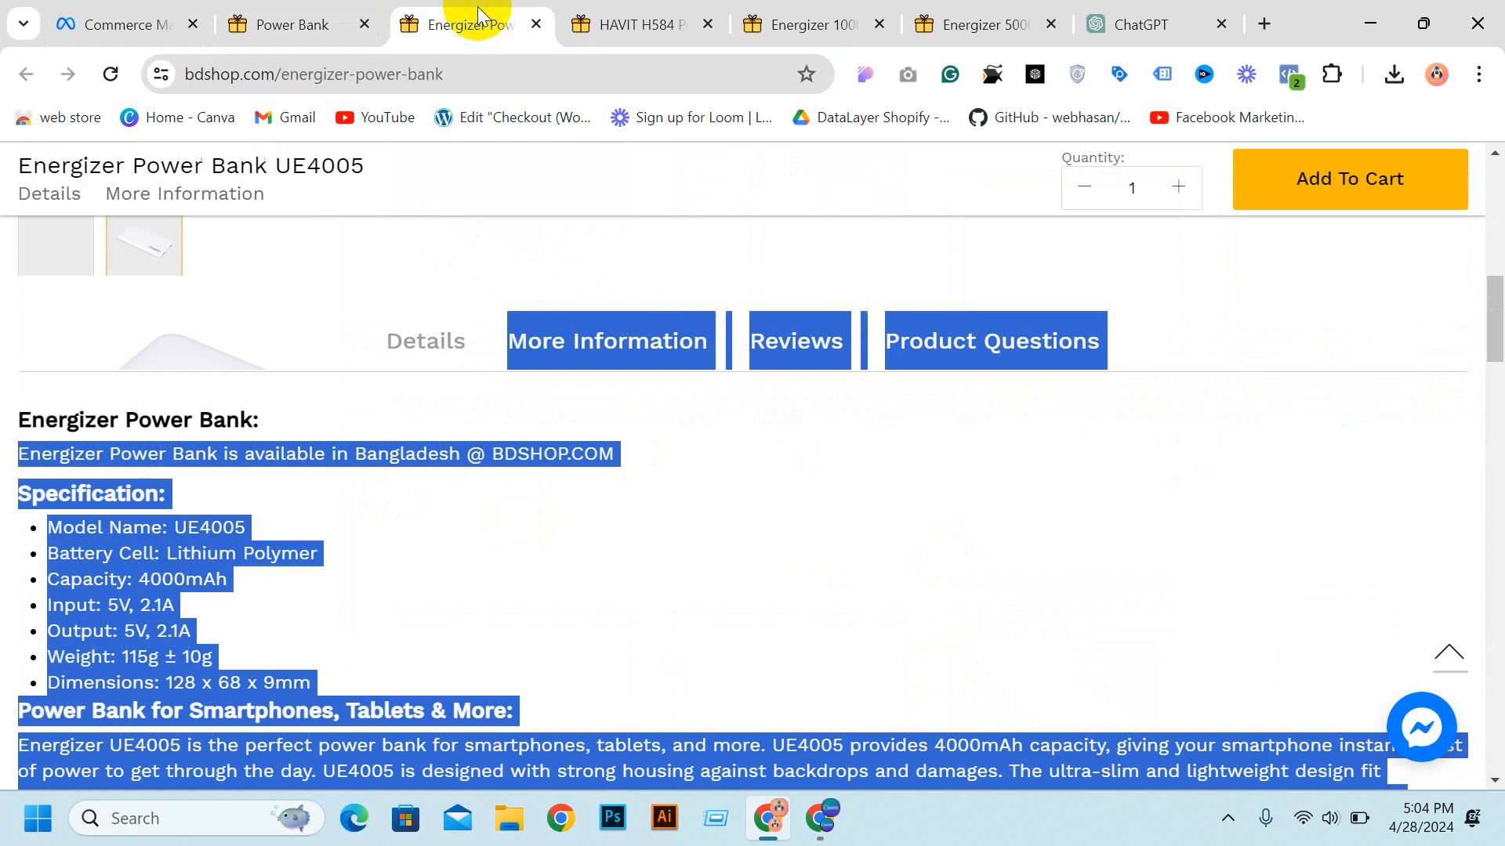
left_click(416, 73)
scroll(502, 166, "up", 10)
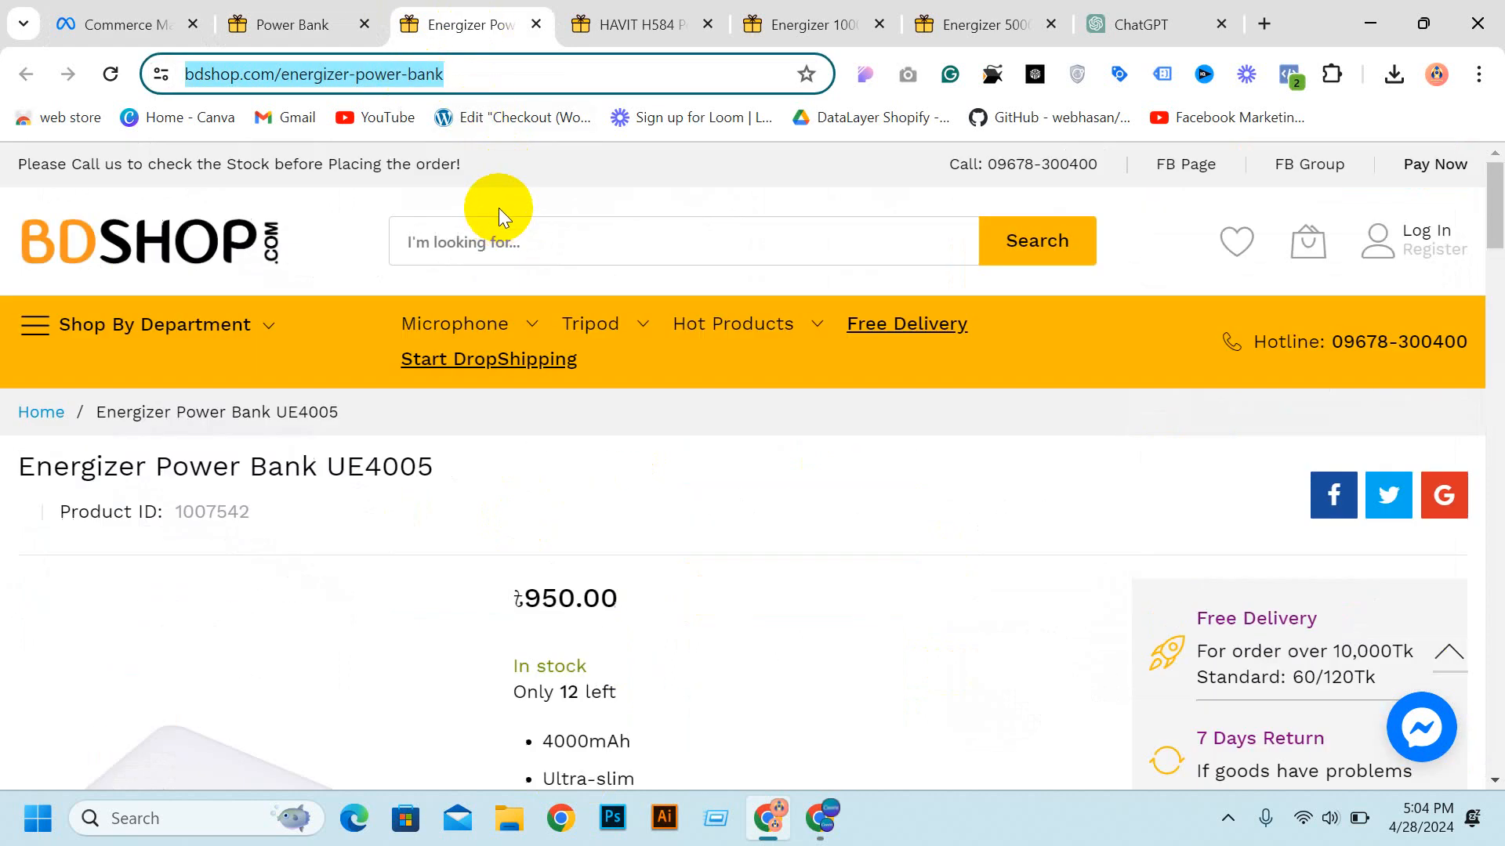
left_click(117, 24)
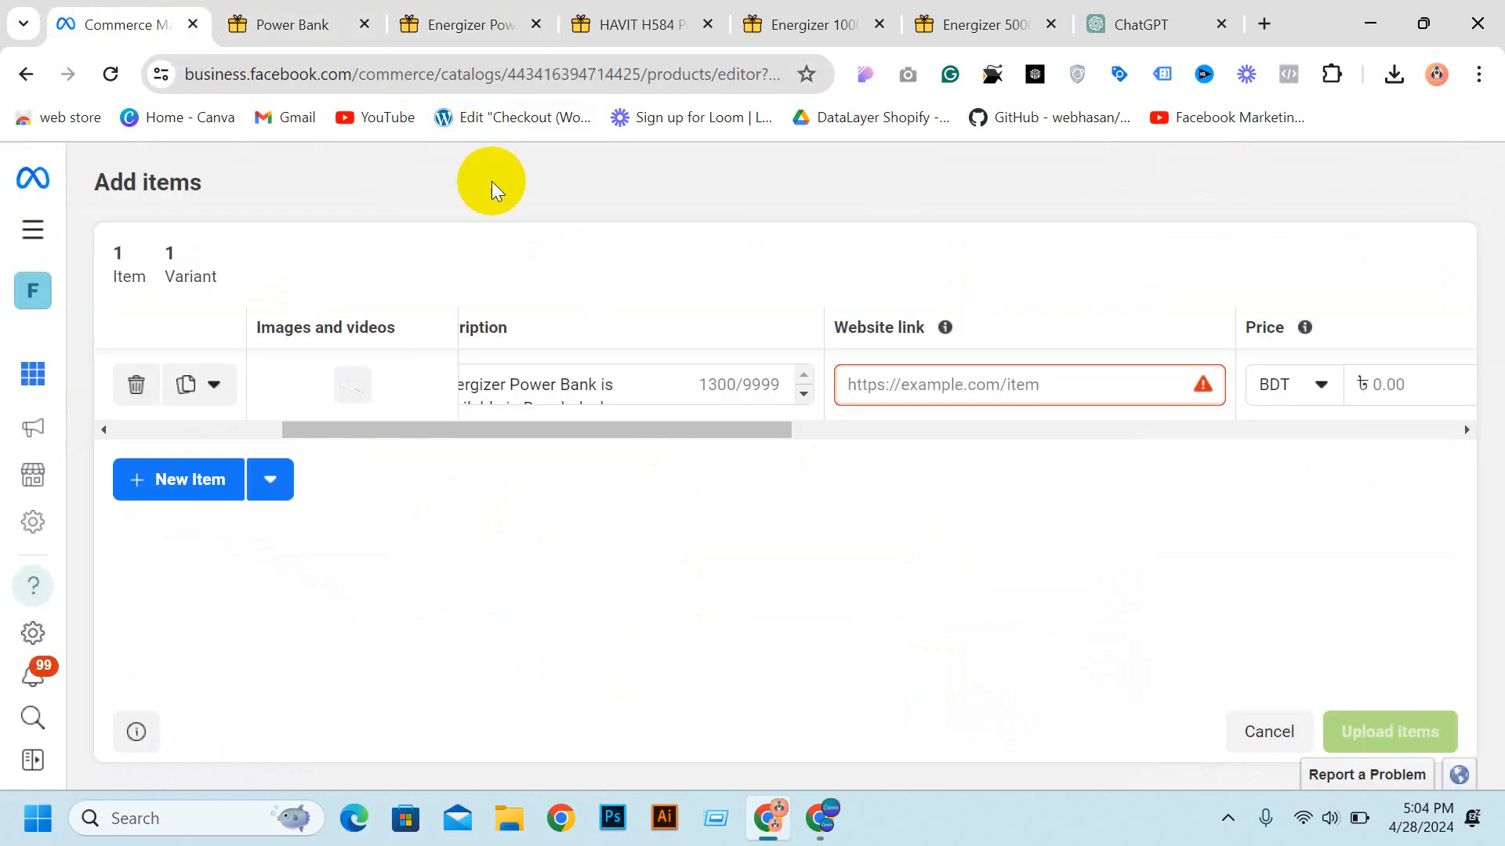
left_click(1053, 548)
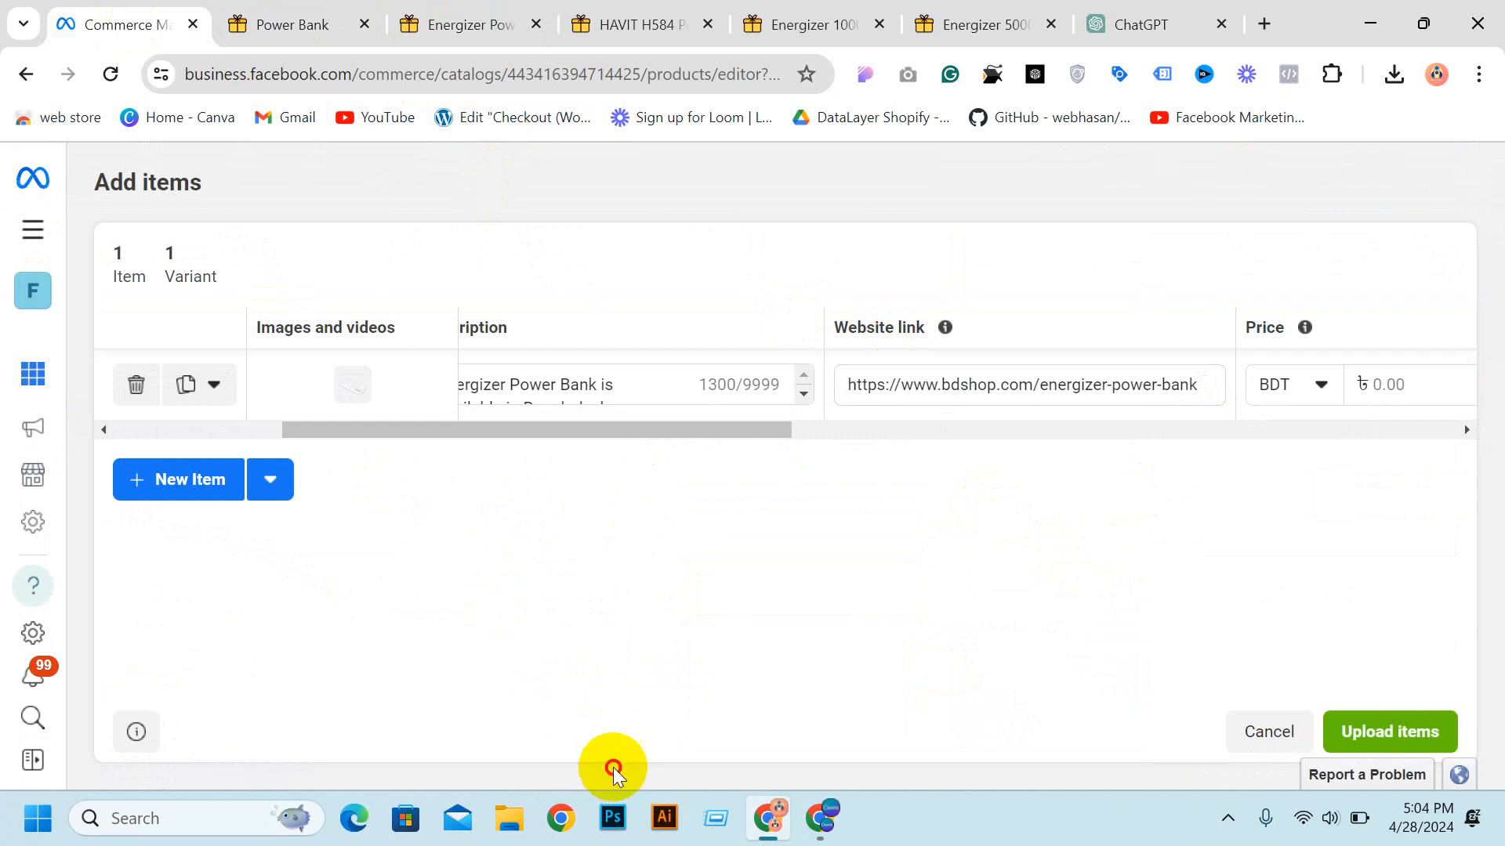
left_click(1291, 392)
scroll(1305, 485, "down", 2)
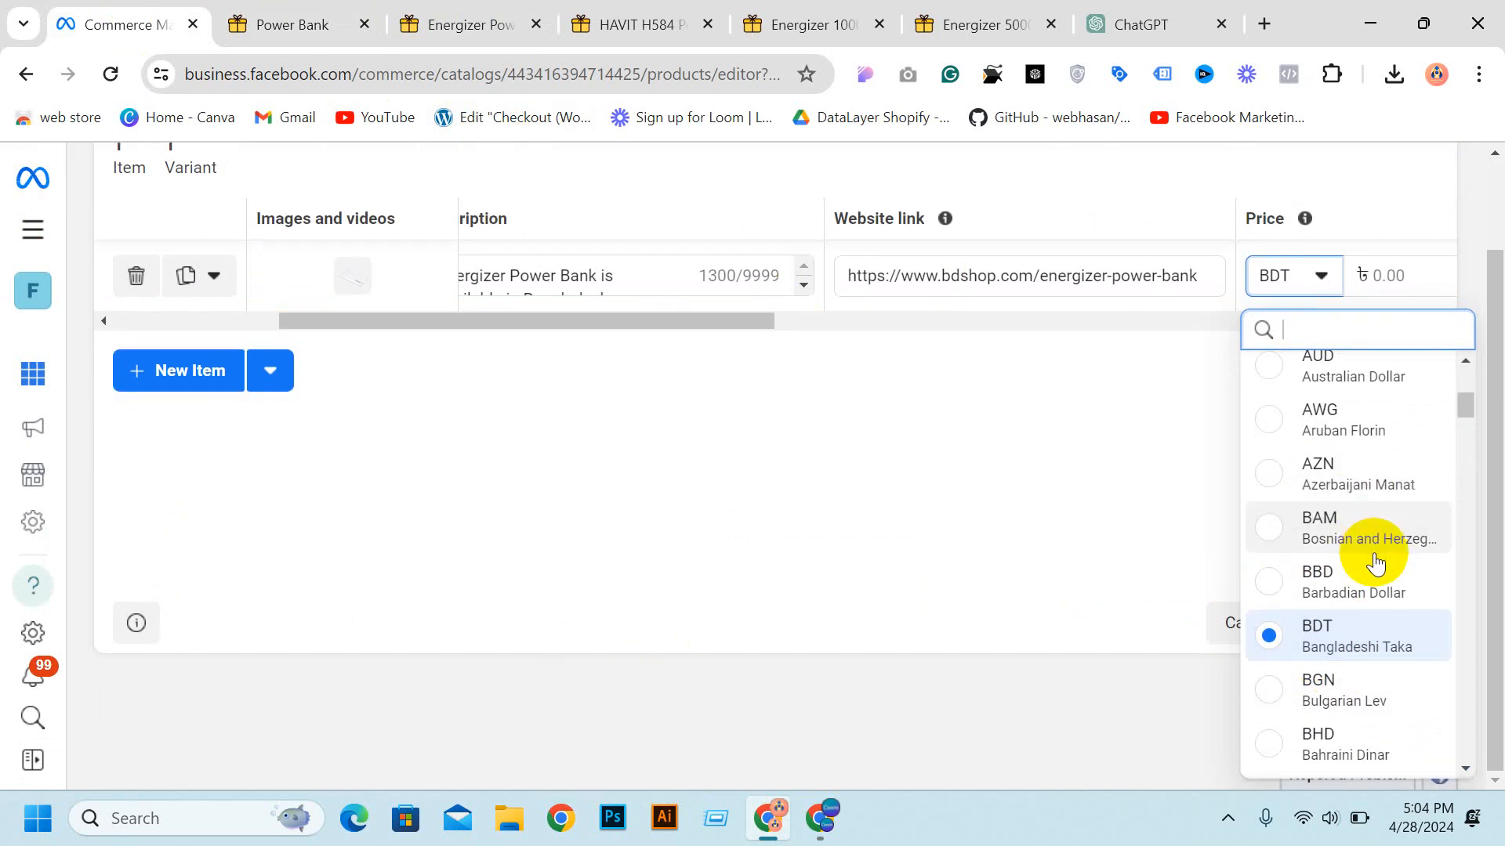
scroll(1372, 541, "up", 6)
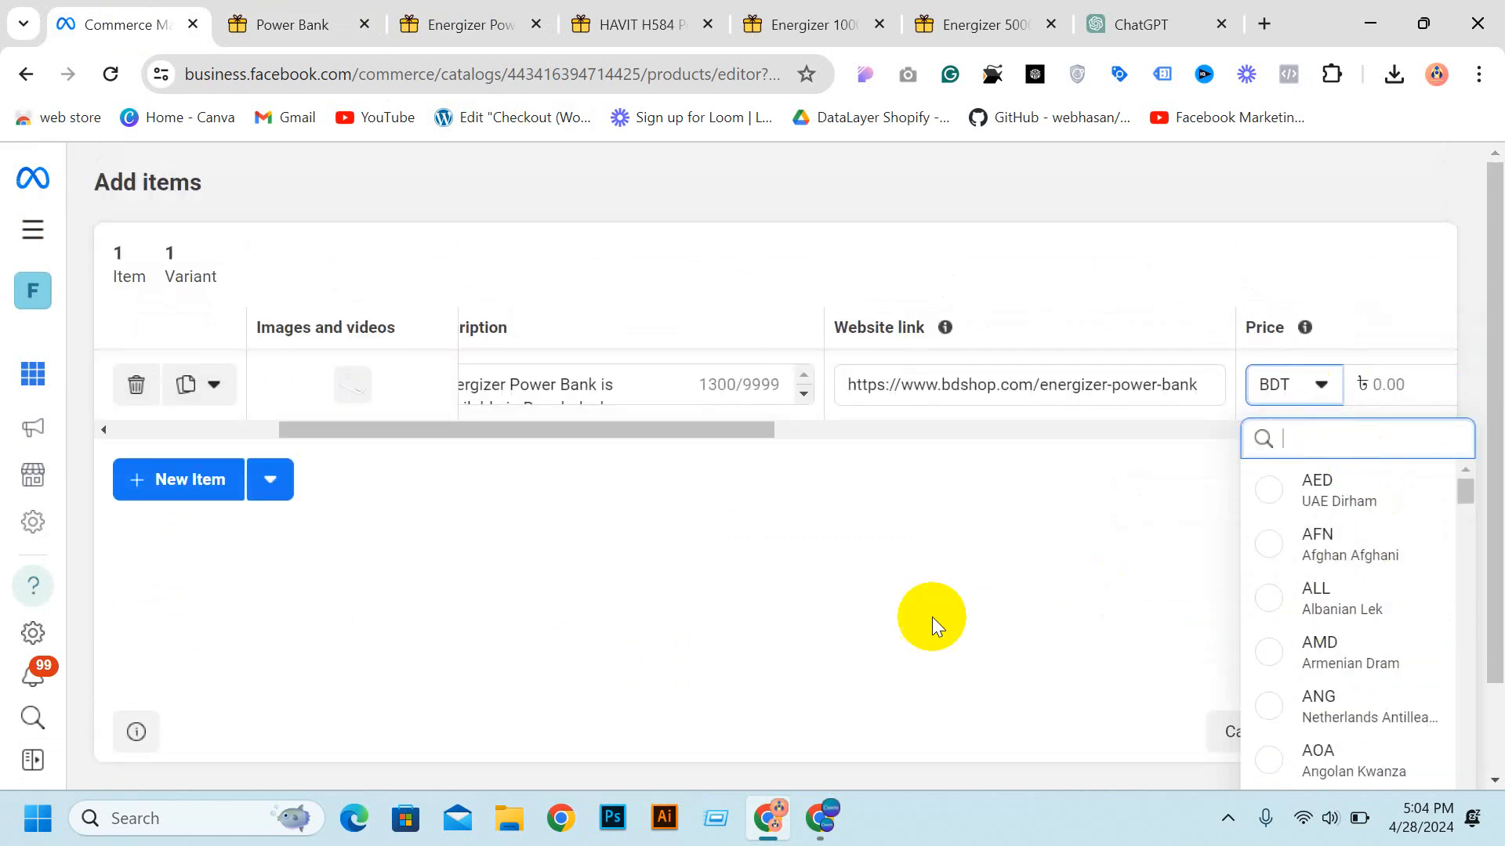
left_click(928, 618)
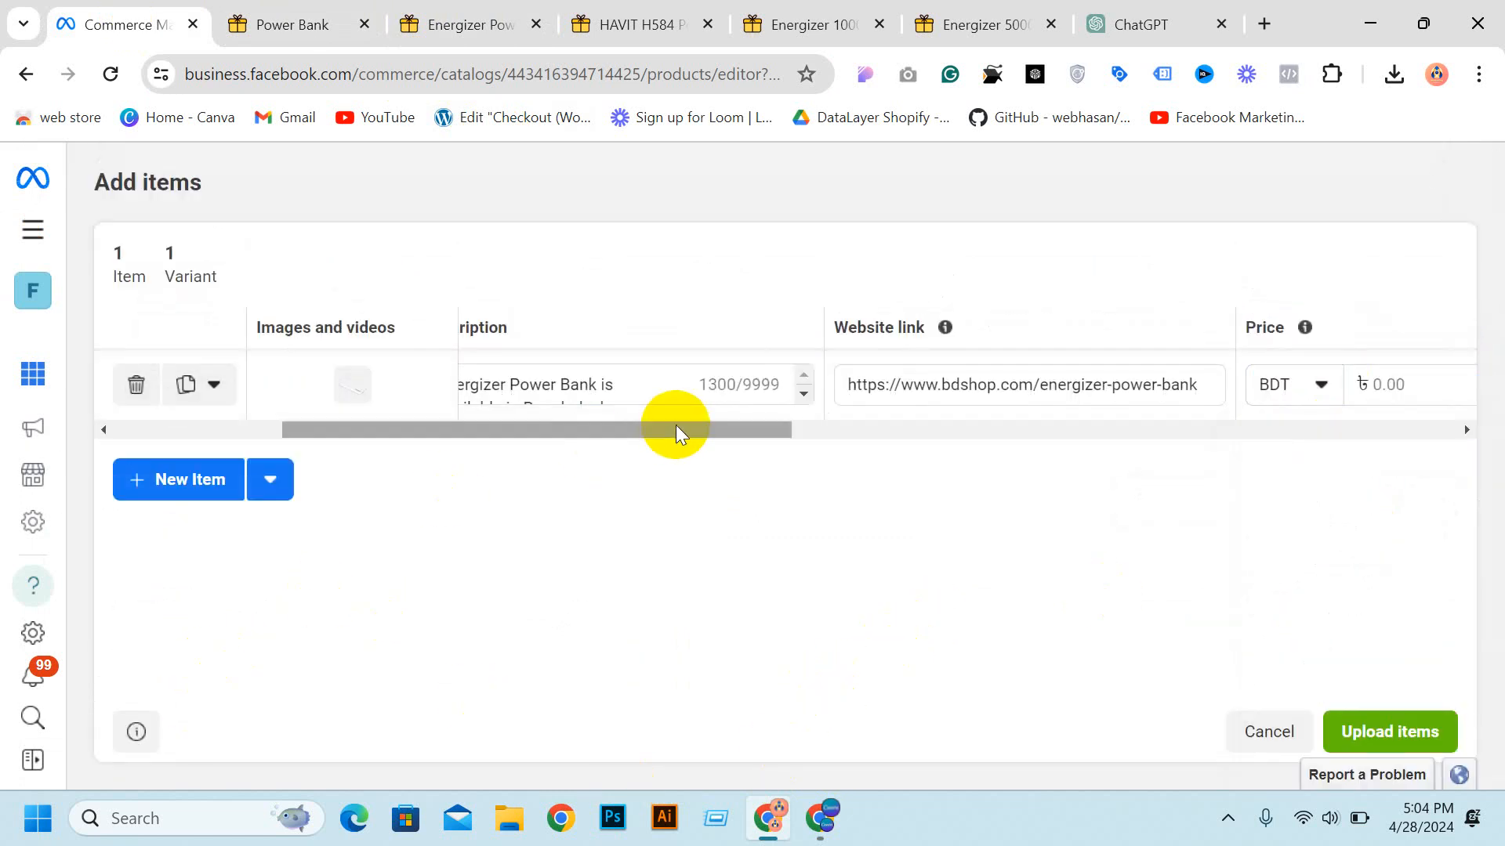
Step: Look up the price on the BDSHOP product page and set the item's price to 950.00 BDT
left_click_drag(672, 429, 915, 442)
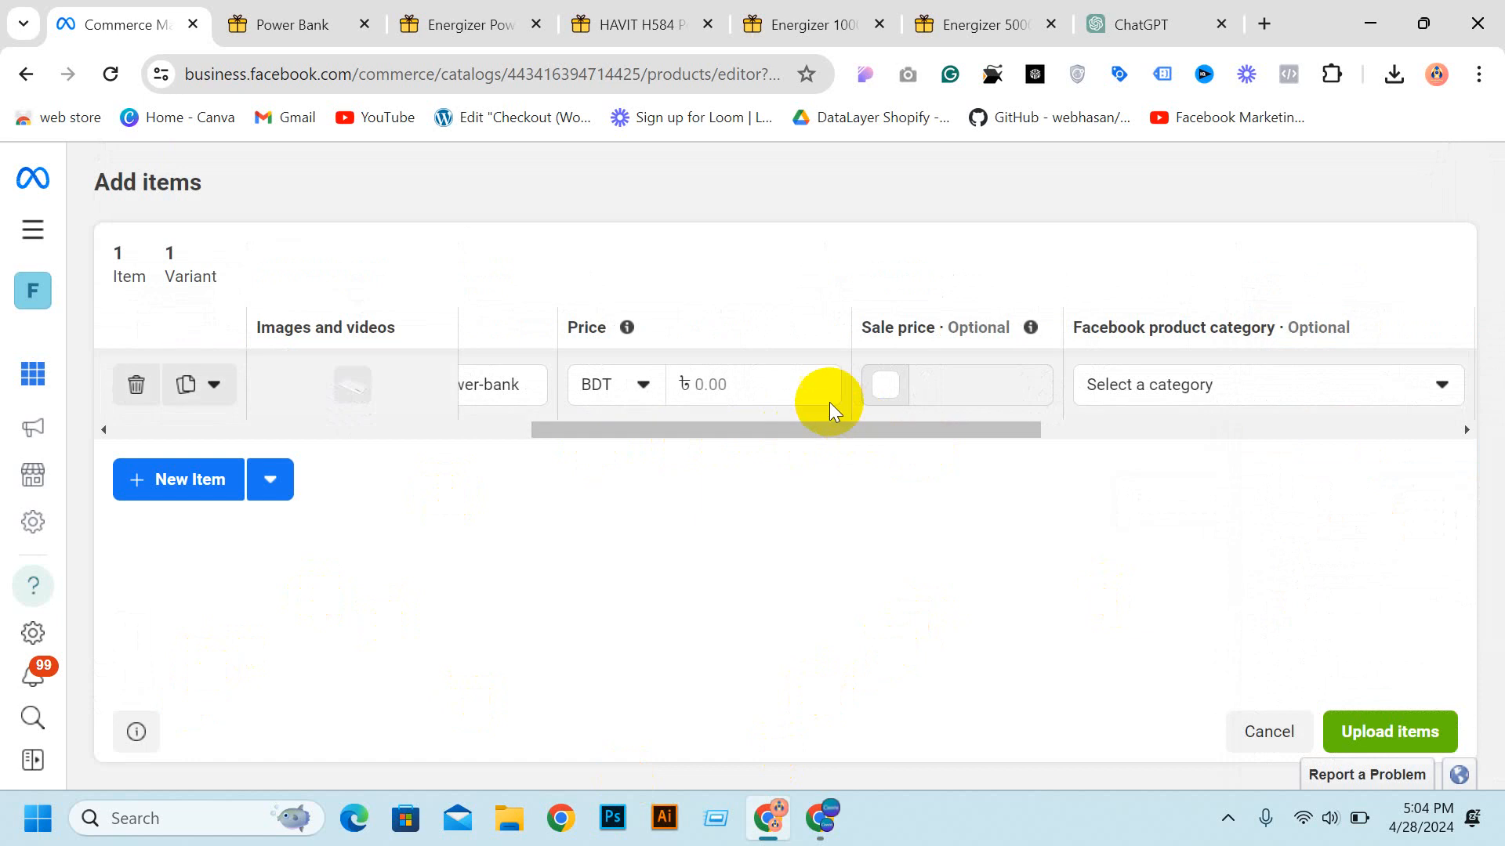
left_click(751, 397)
left_click(471, 9)
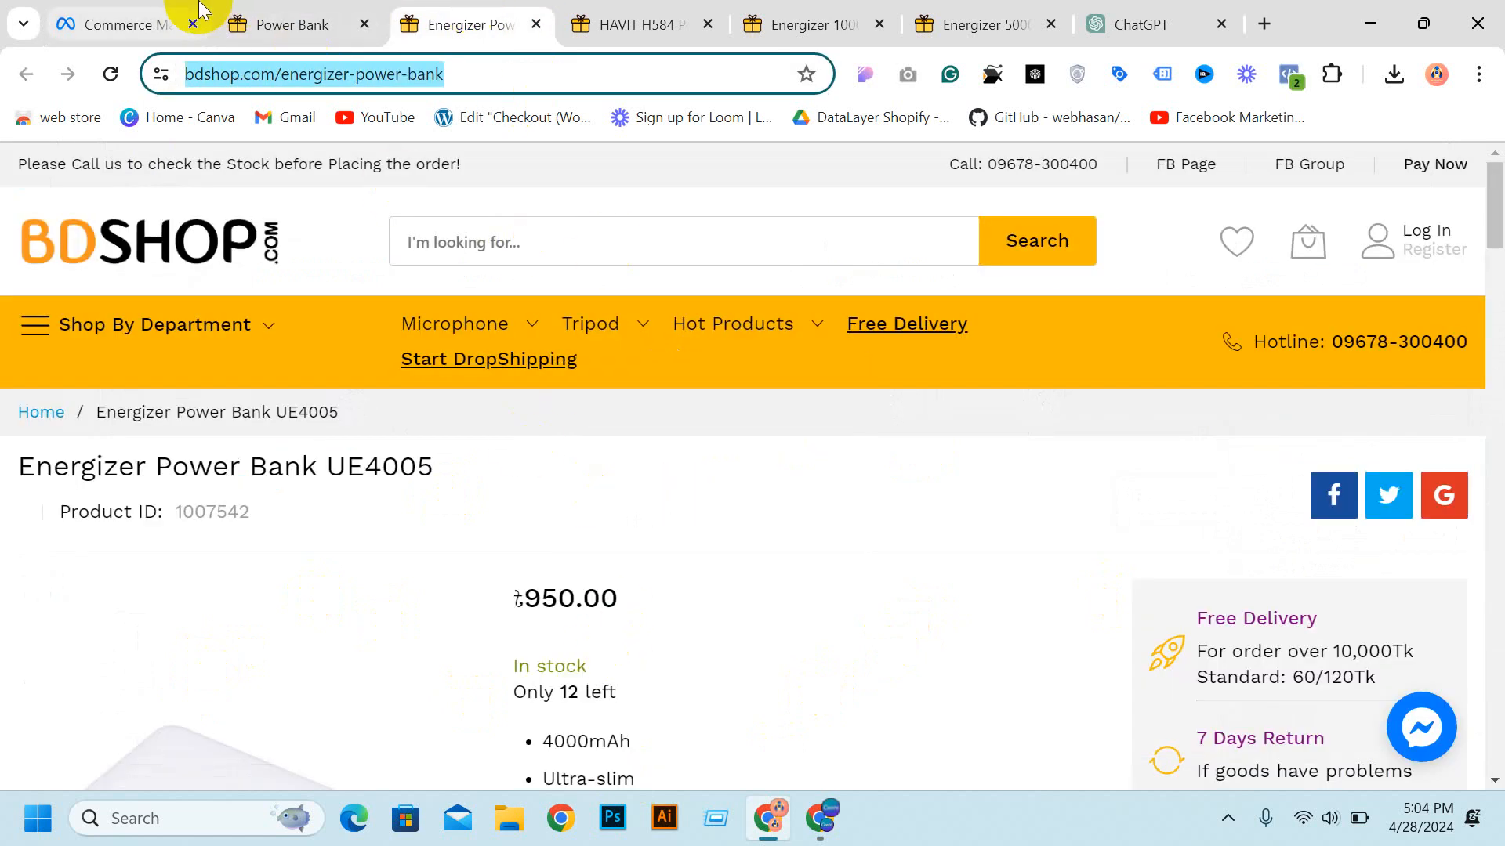
left_click(117, 24)
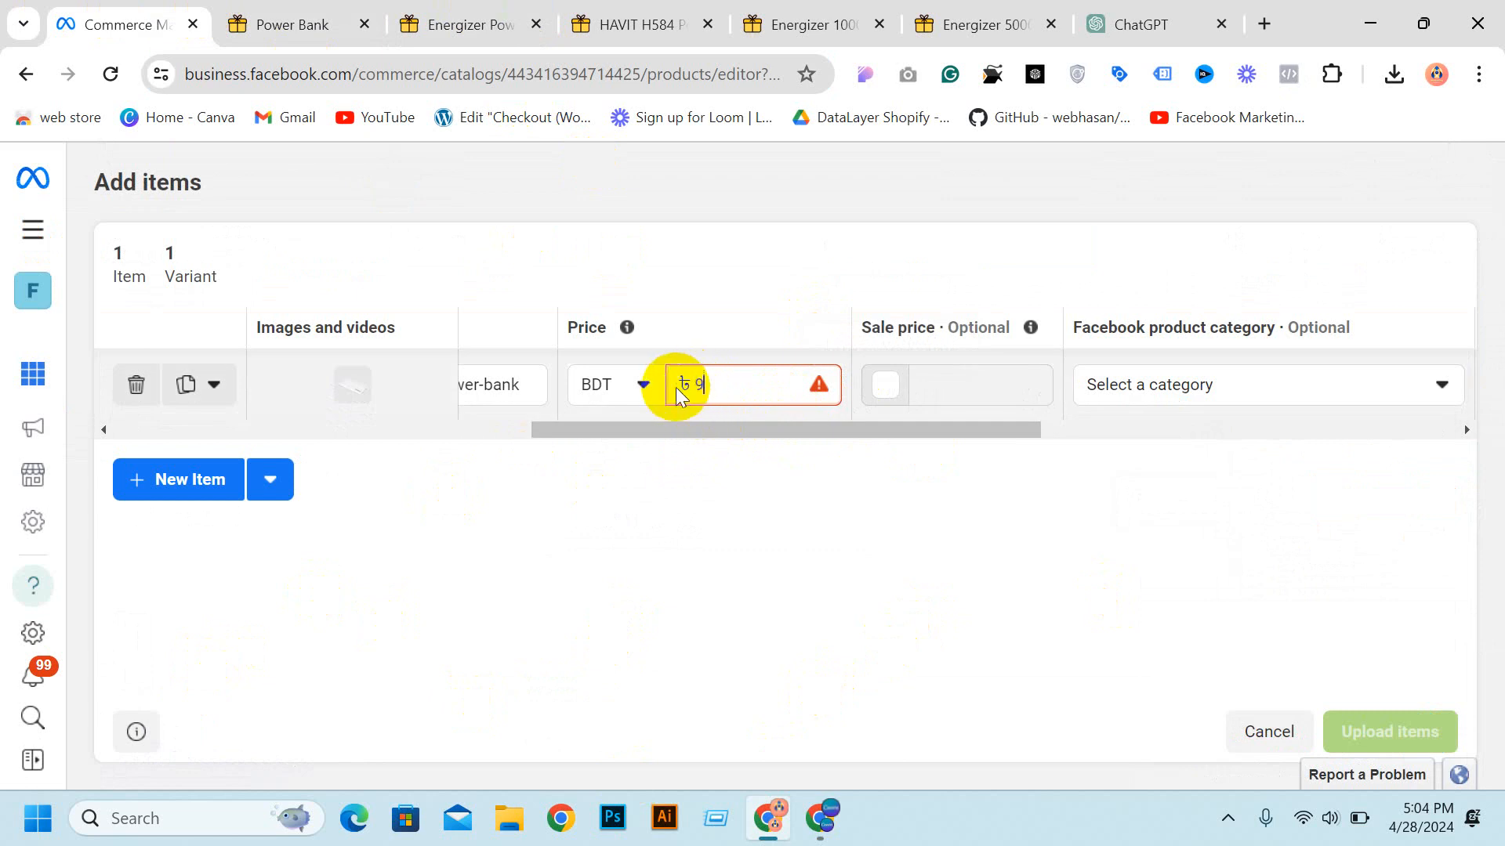
left_click(798, 473)
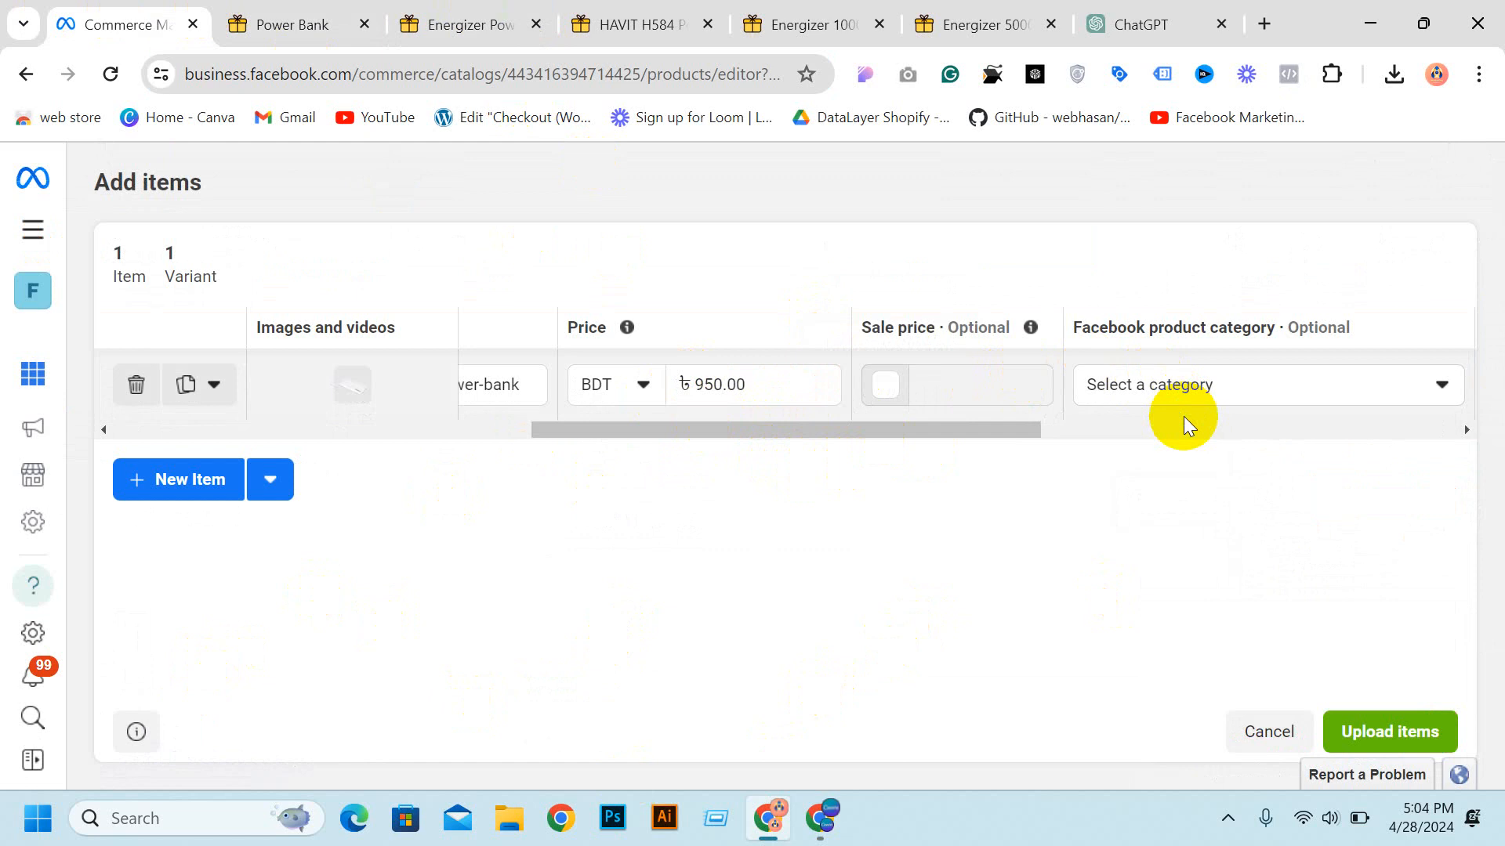
Step: Search the Facebook product categories for "power" and "power bank" and look through the matching categories
left_click(1179, 385)
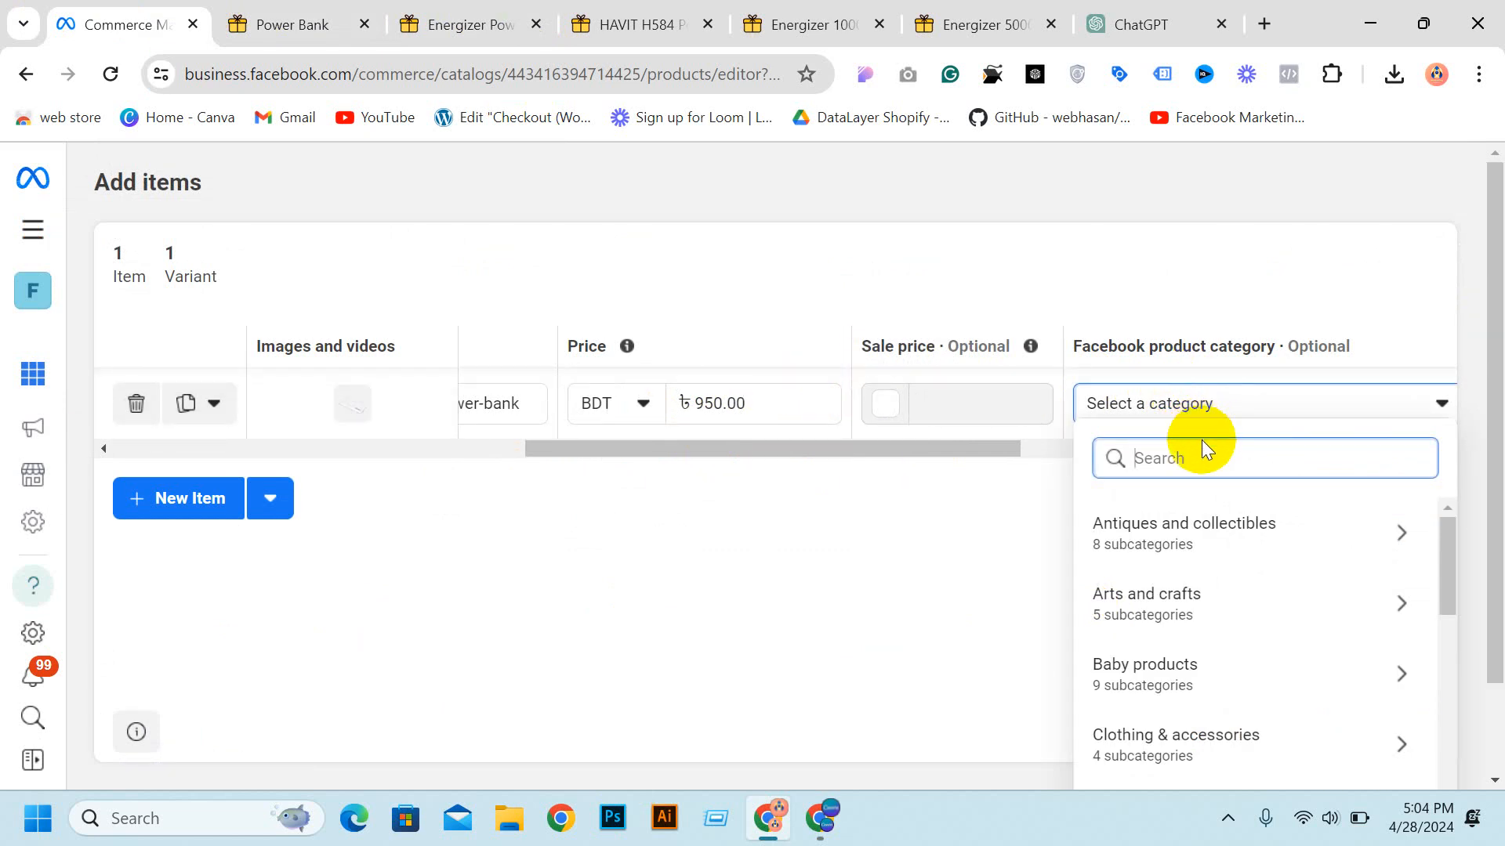
type("power")
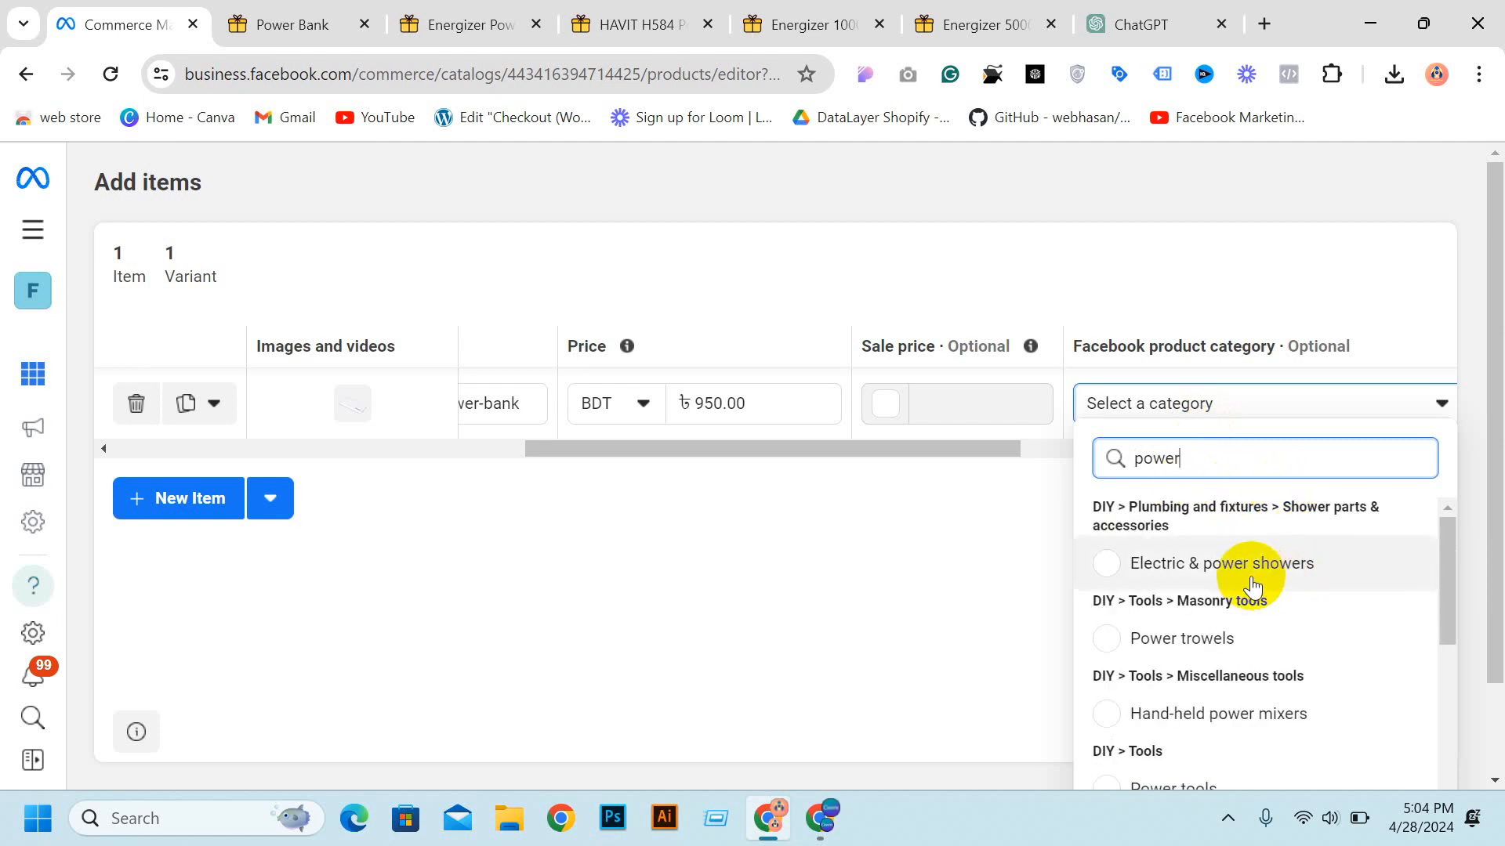
scroll(1270, 580, "down", 1)
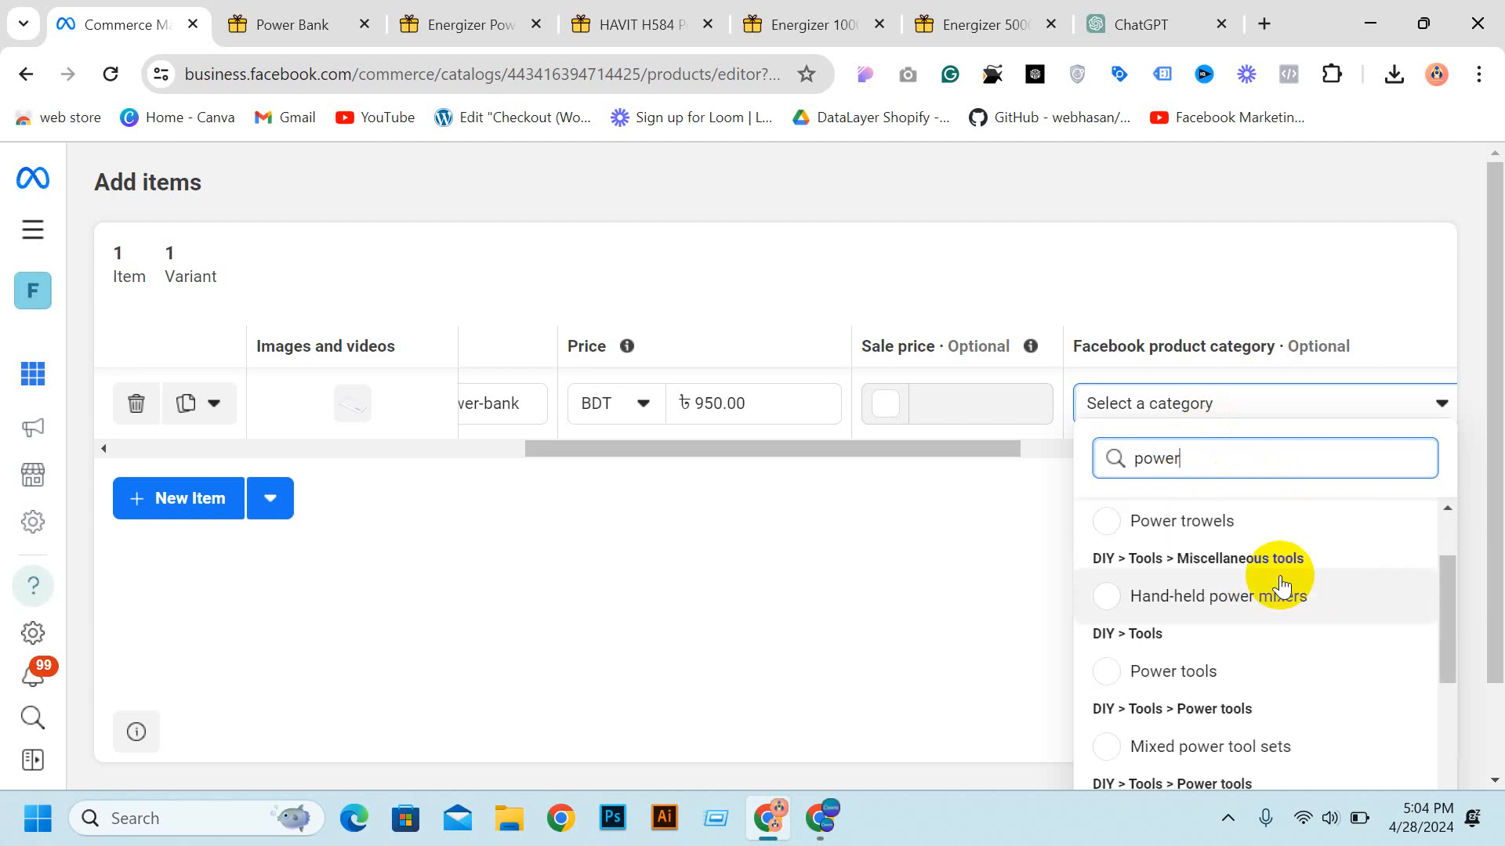
scroll(1281, 586, "down", 2)
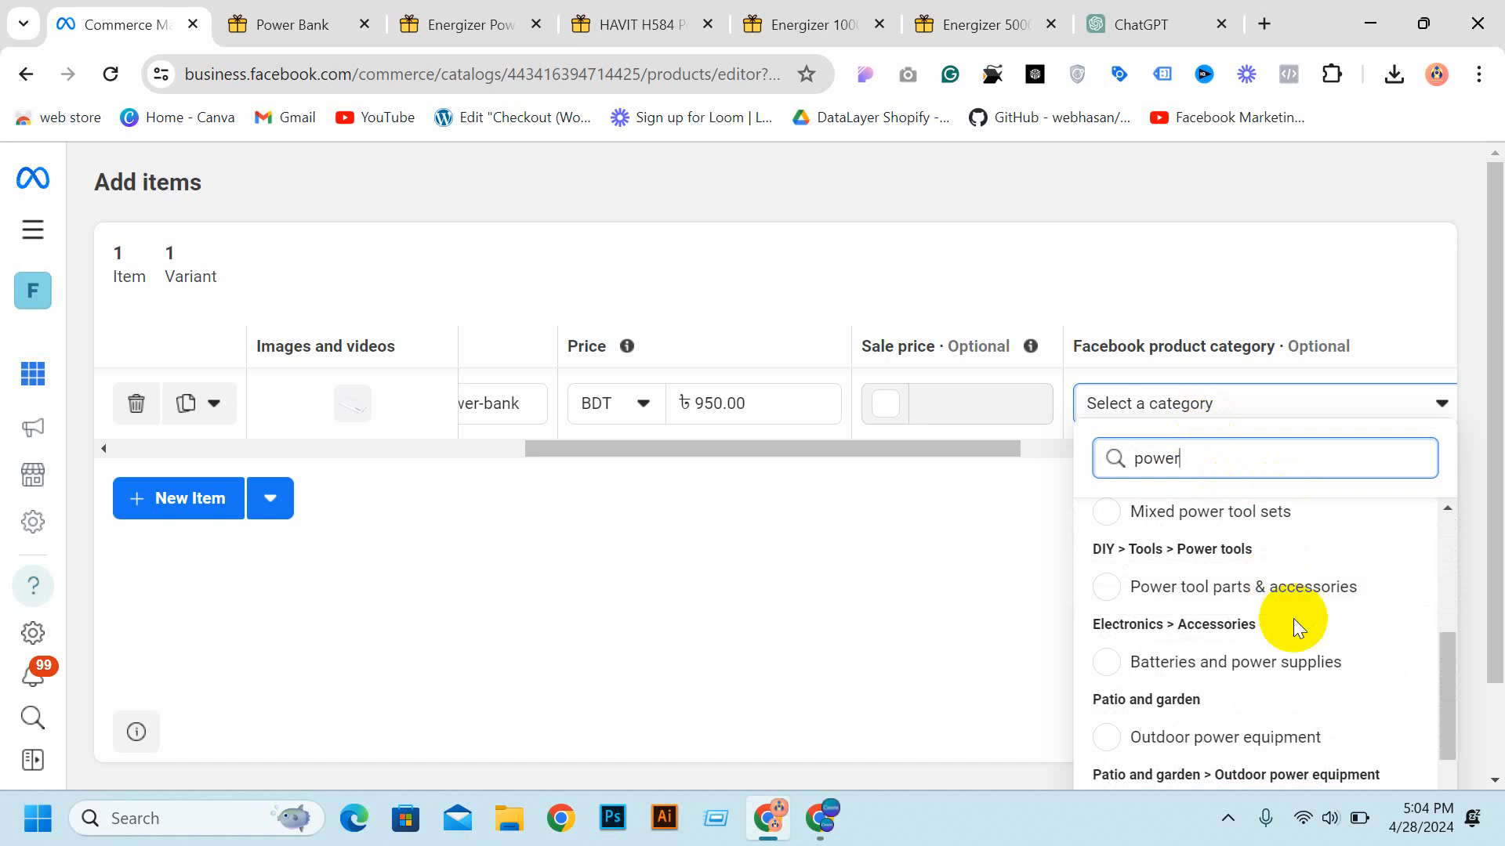
type("b")
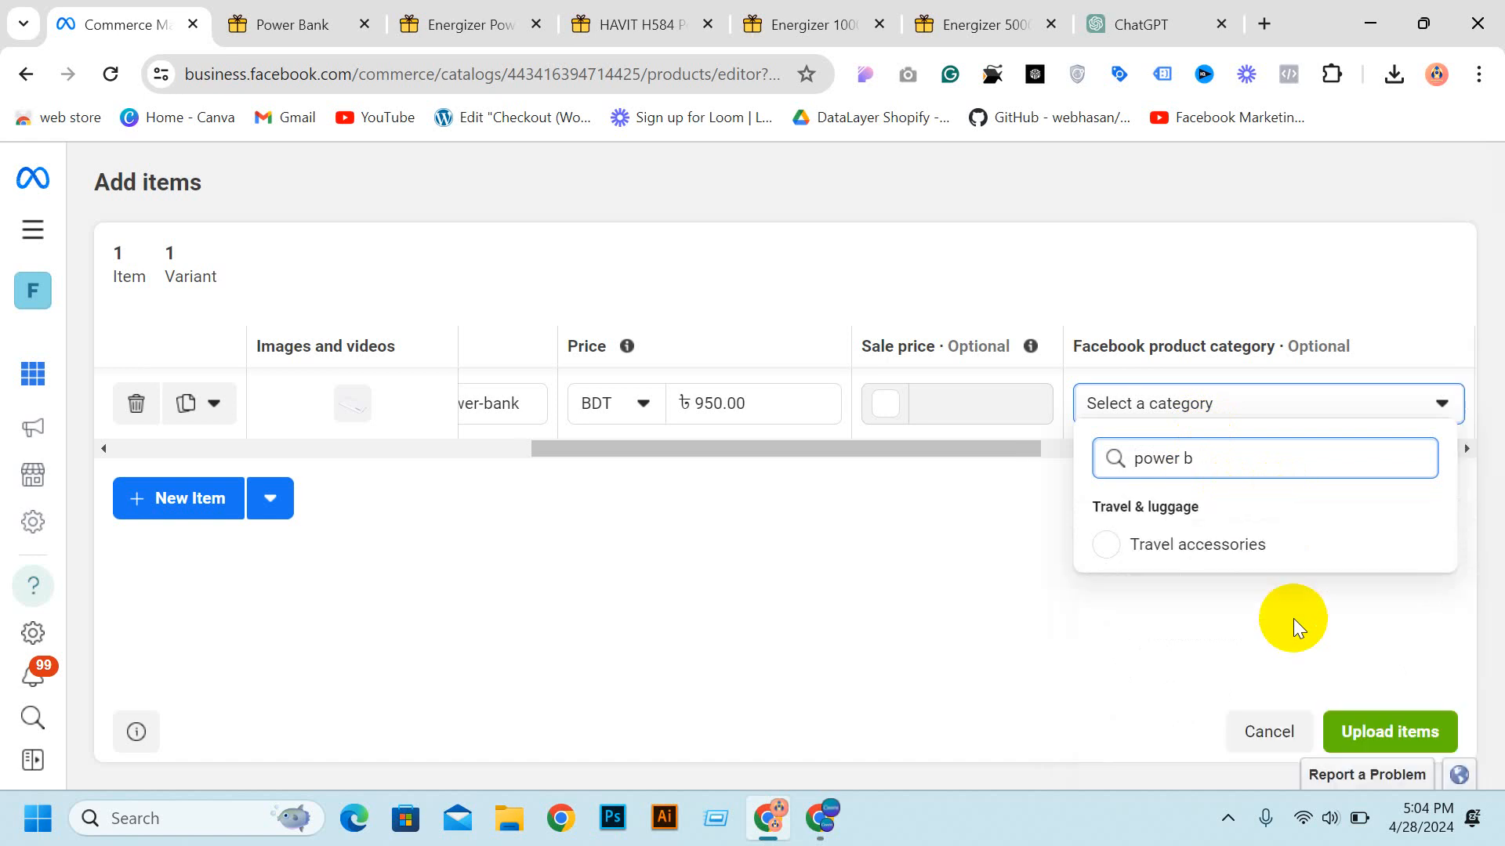
type("ank")
key("BackSpace")
key("BackSpace")
key("BackSpace")
key("BackSpace")
key("BackSpace")
key("BackSpace")
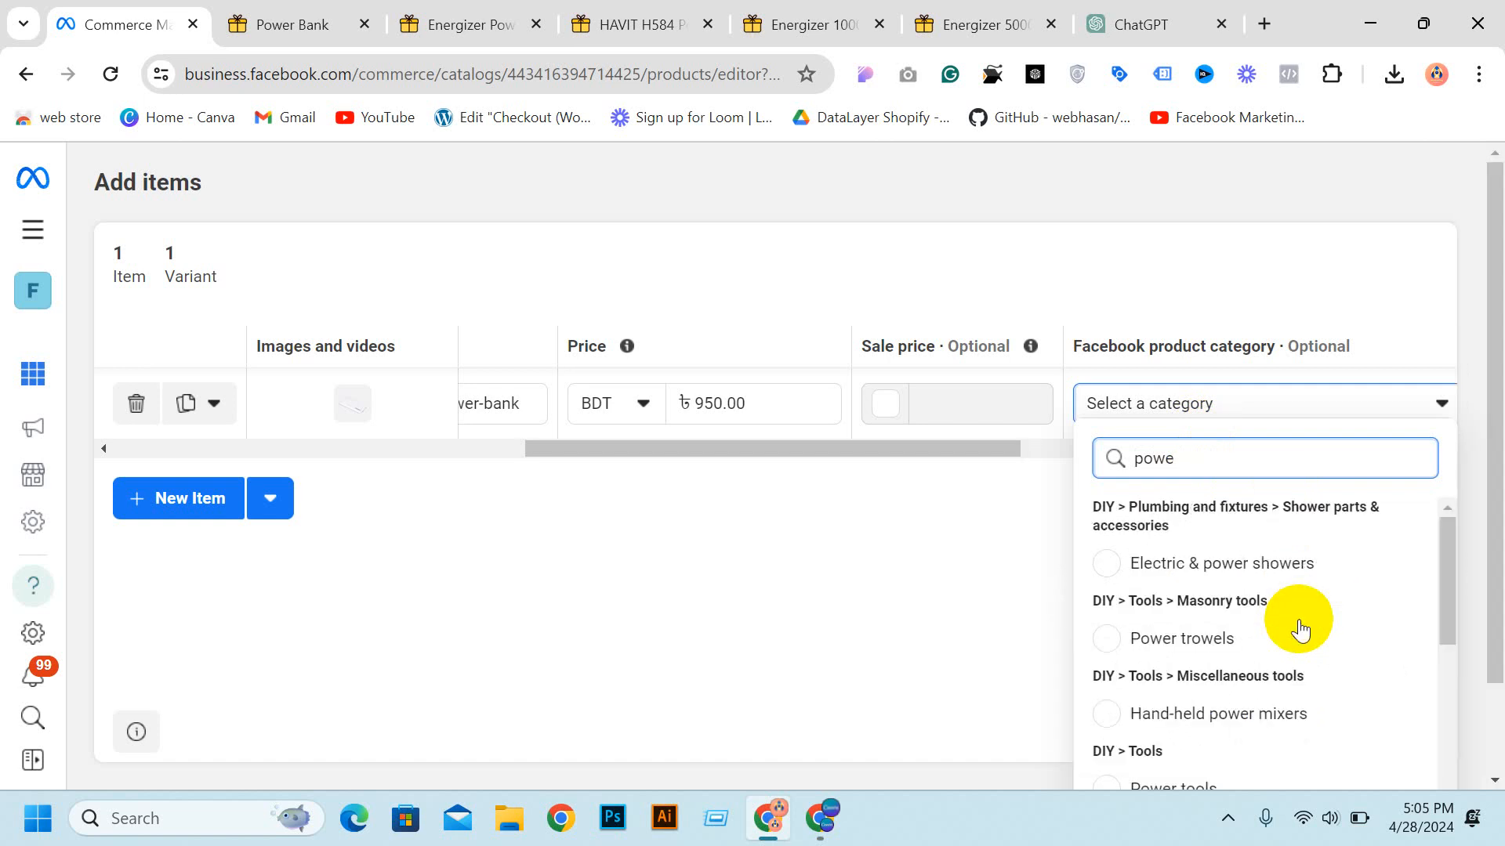
scroll(1250, 588, "down", 3)
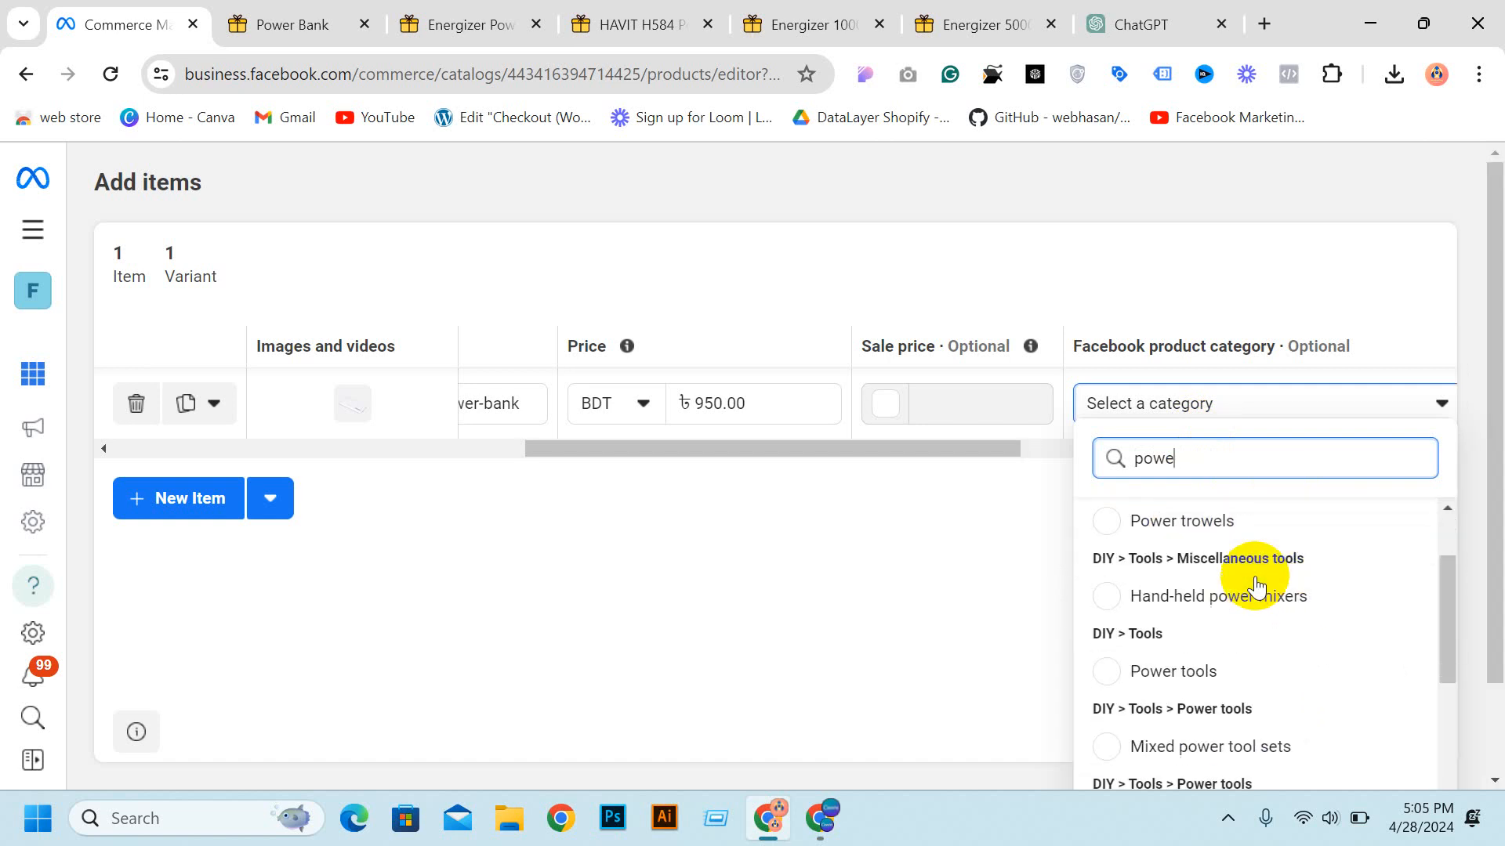
scroll(1256, 578, "down", 1)
key("BackSpace")
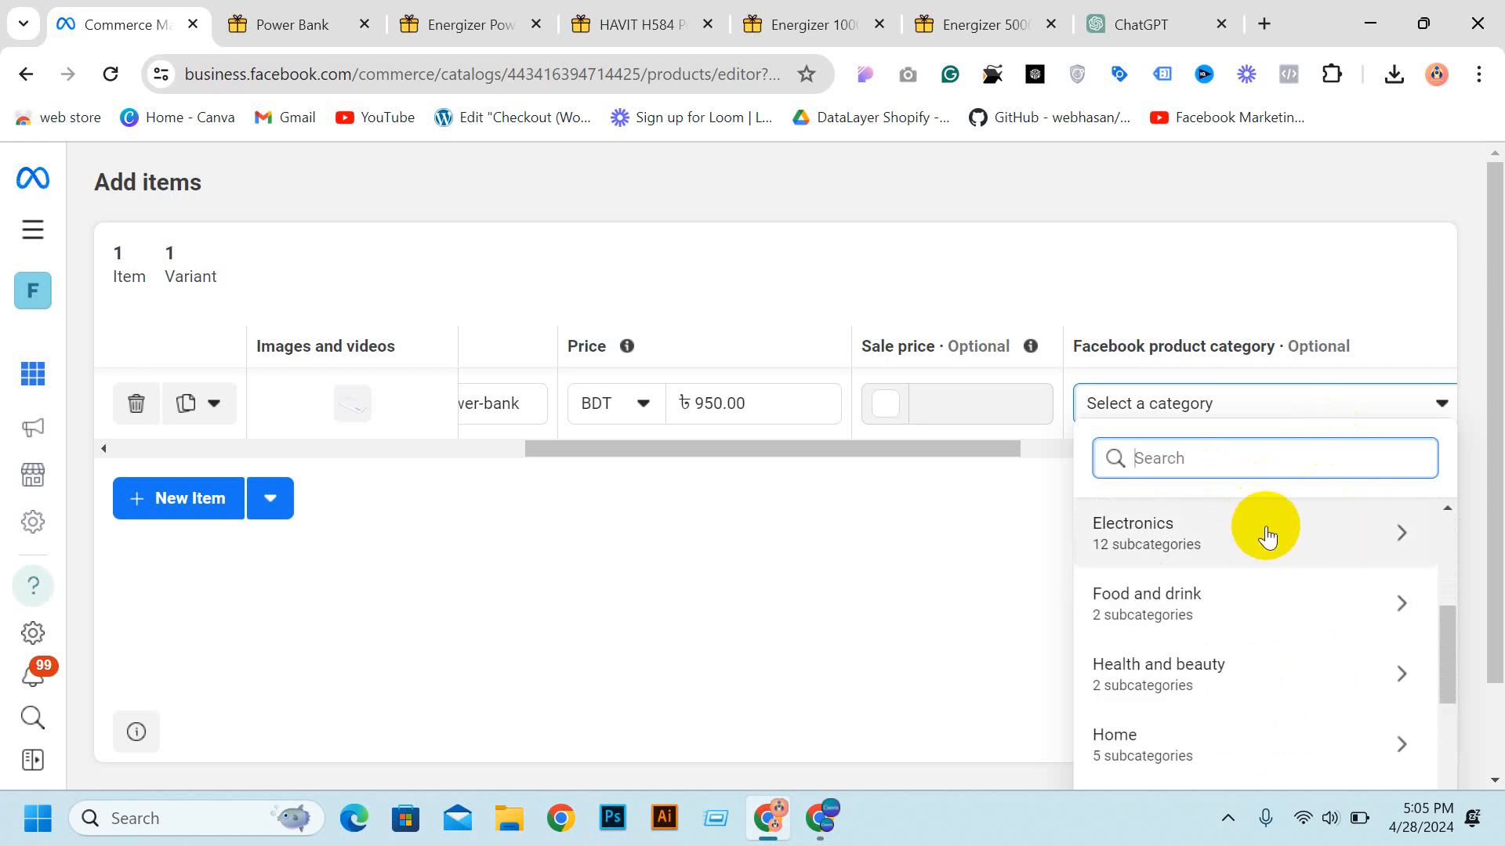
Step: Browse the top-level Facebook product categories for one that suits the power bank
scroll(1264, 533, "down", 2)
scroll(1258, 580, "up", 5)
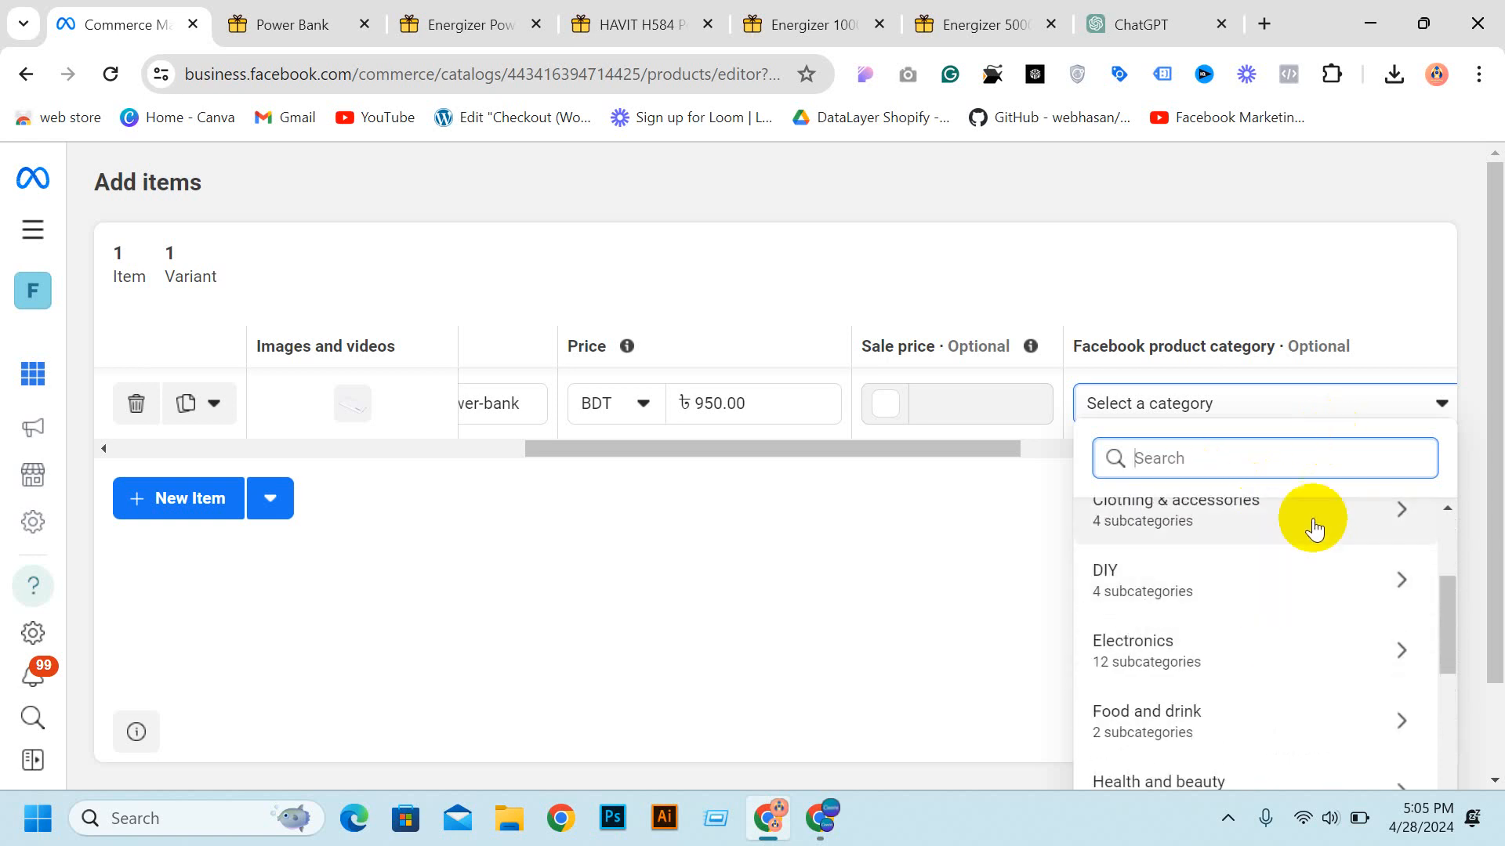
scroll(1301, 590, "up", 2)
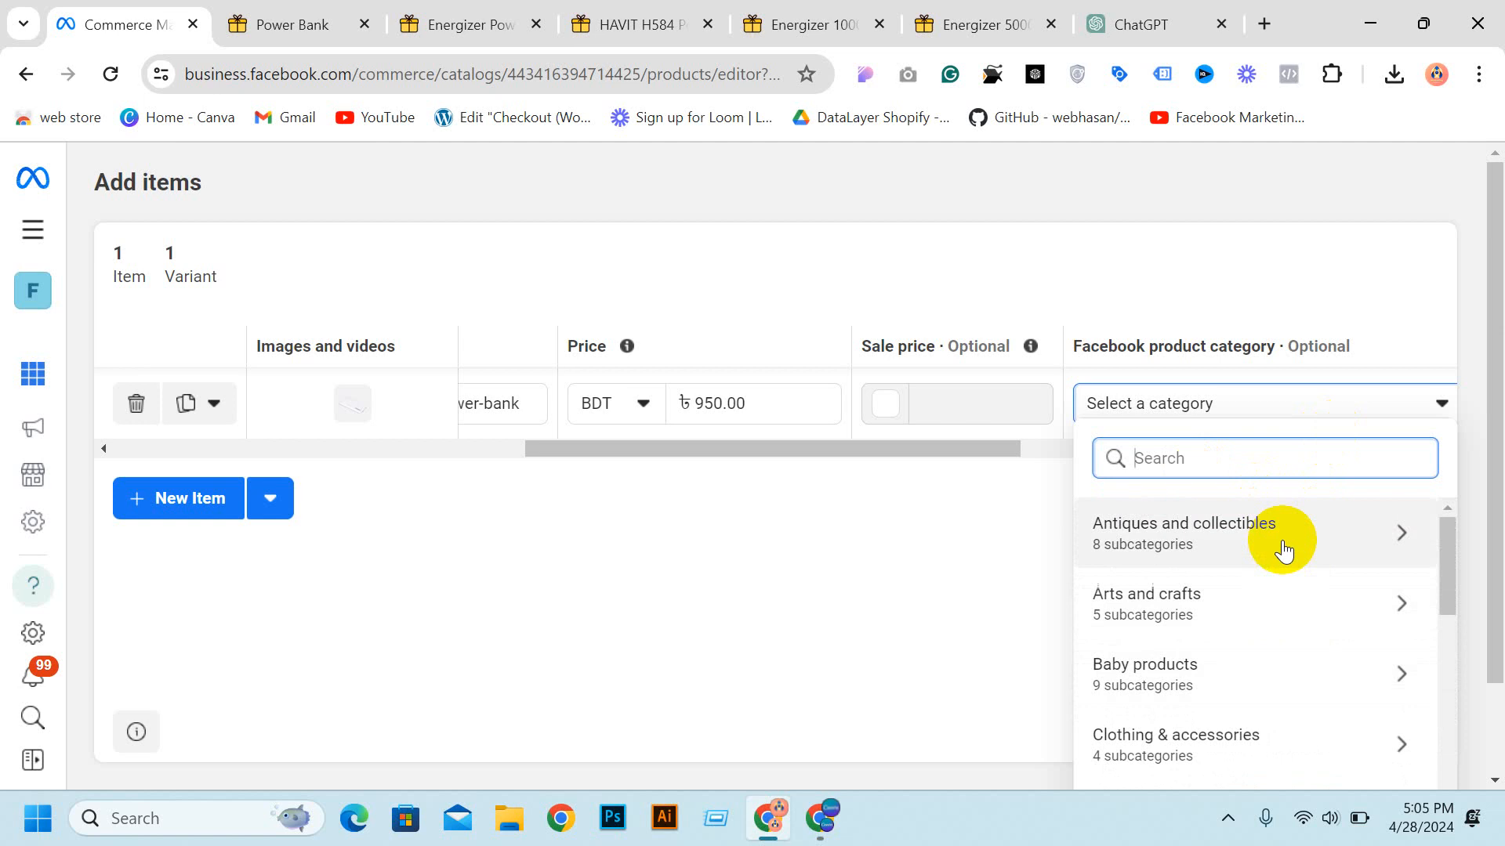
type("e")
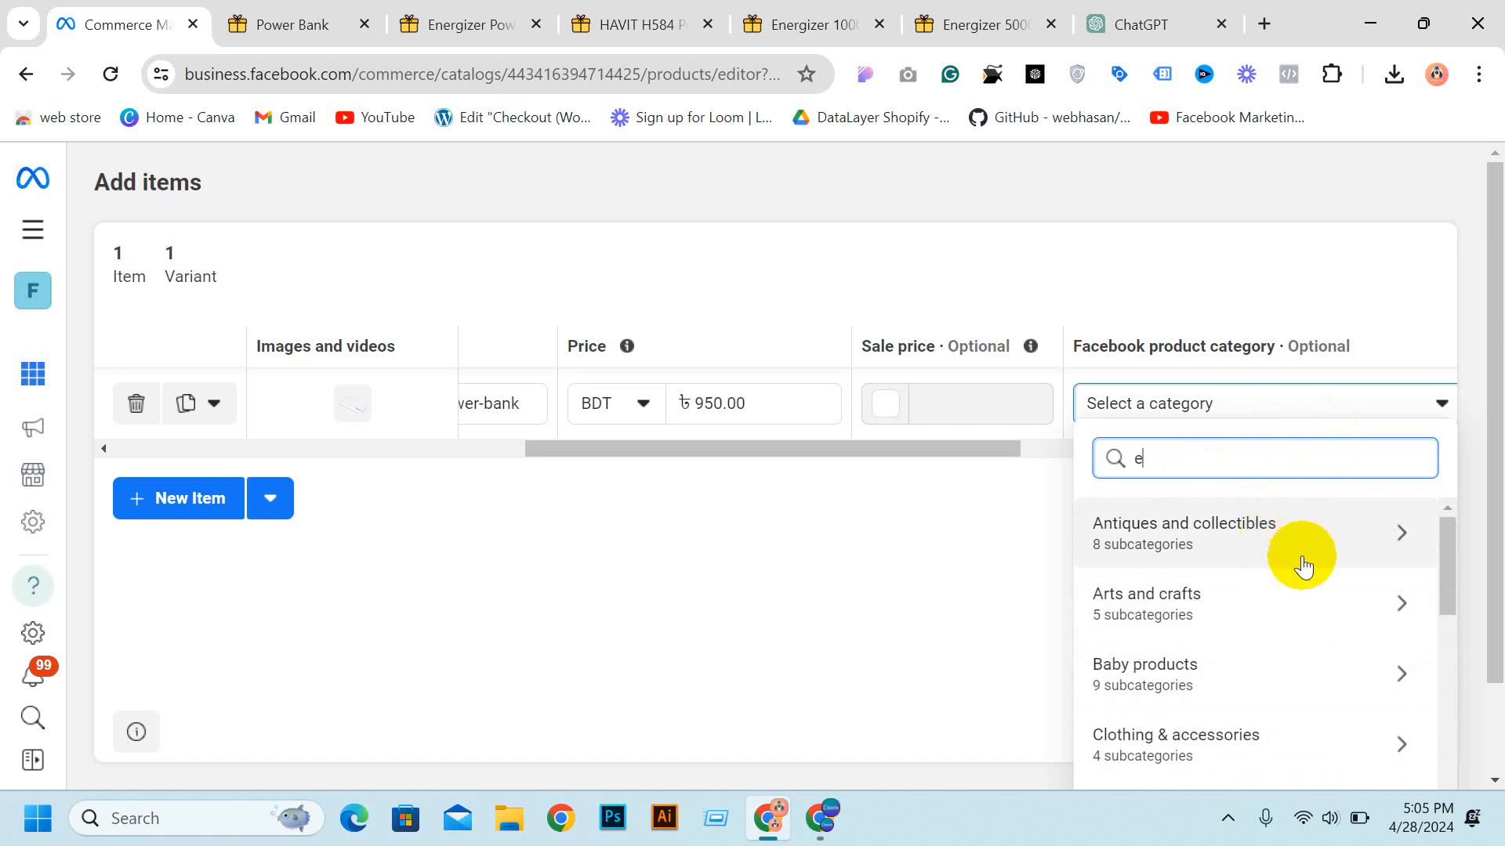
scroll(1300, 566, "down", 6)
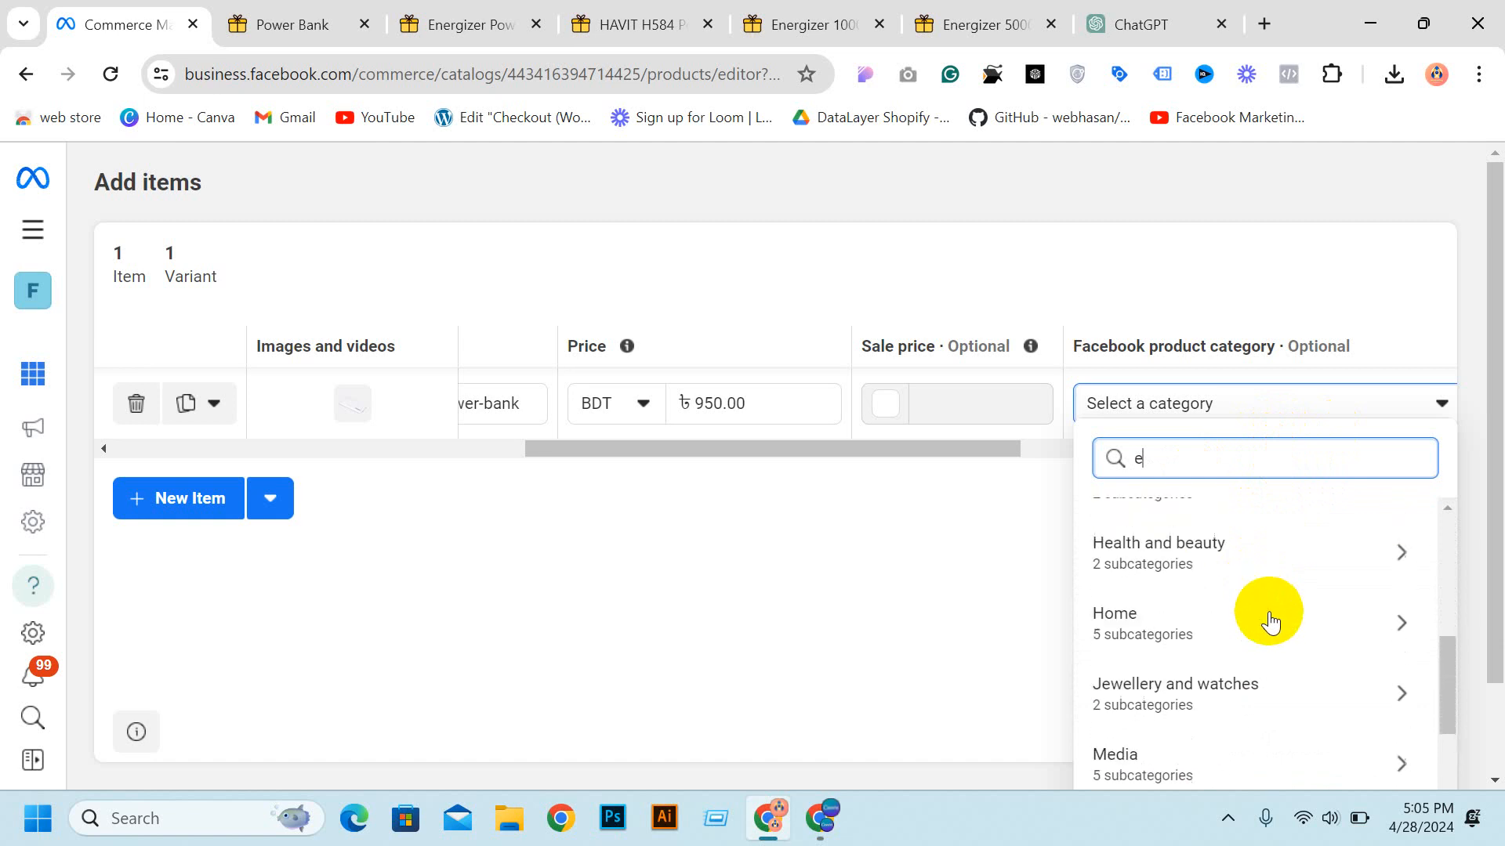
scroll(1254, 612, "up", 2)
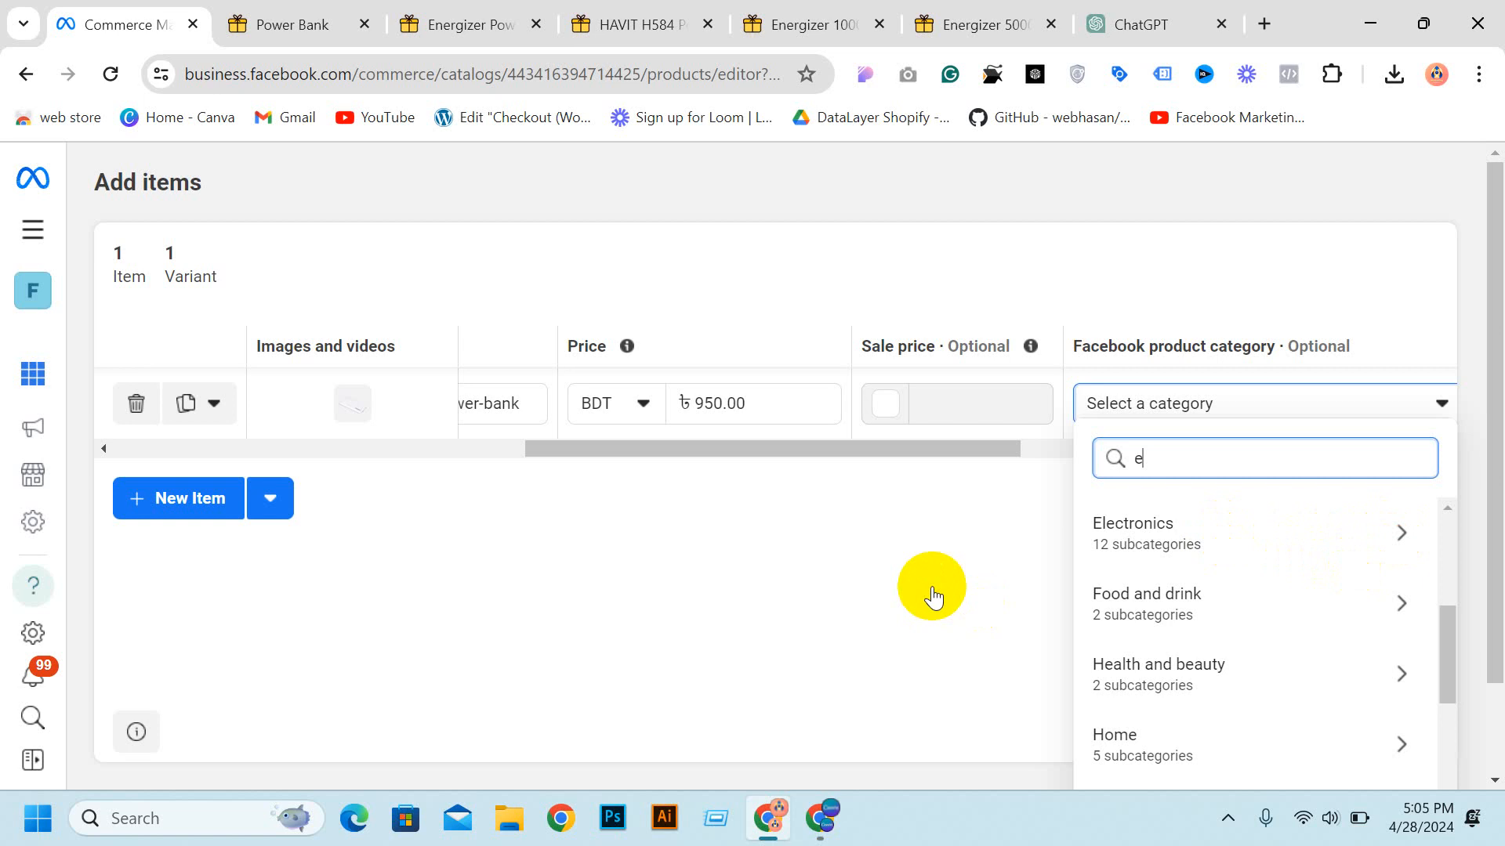
left_click(933, 598)
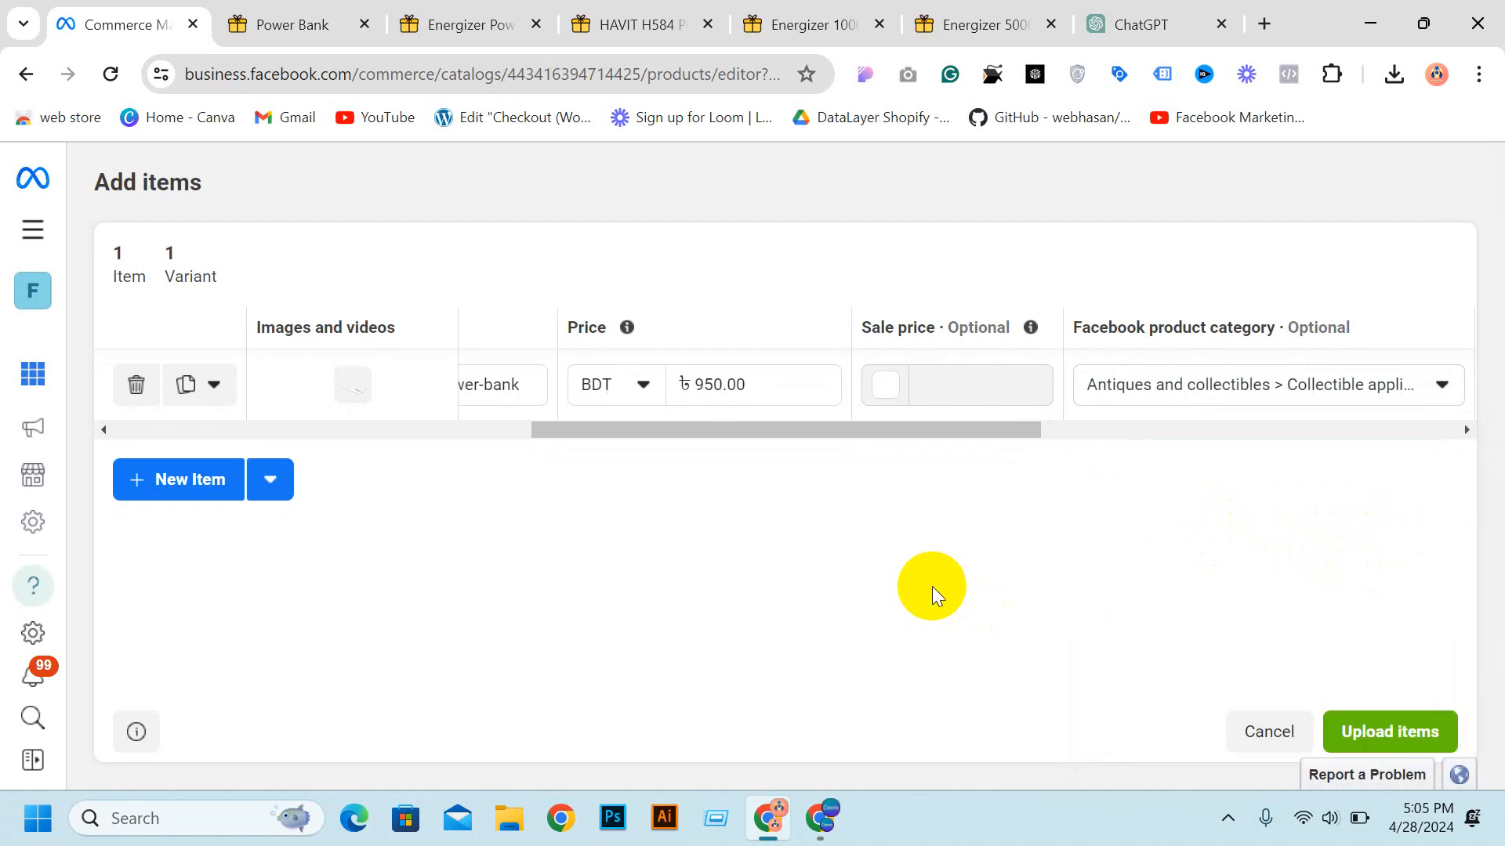
Step: Set the item's Facebook product category to Electronics > Accessories
left_click(1286, 388)
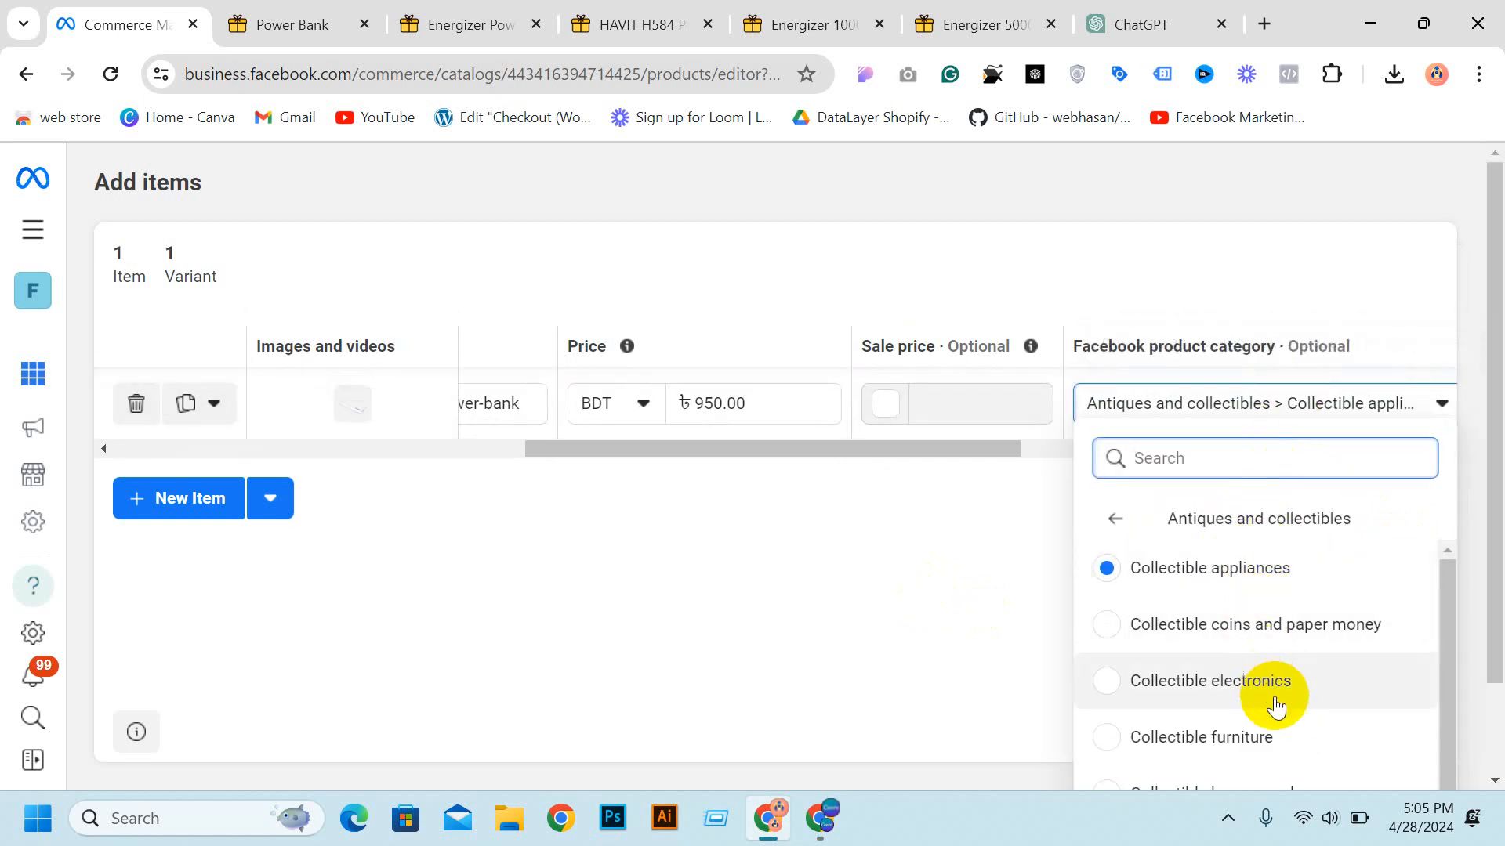
scroll(1277, 699, "down", 1)
scroll(1282, 711, "up", 1)
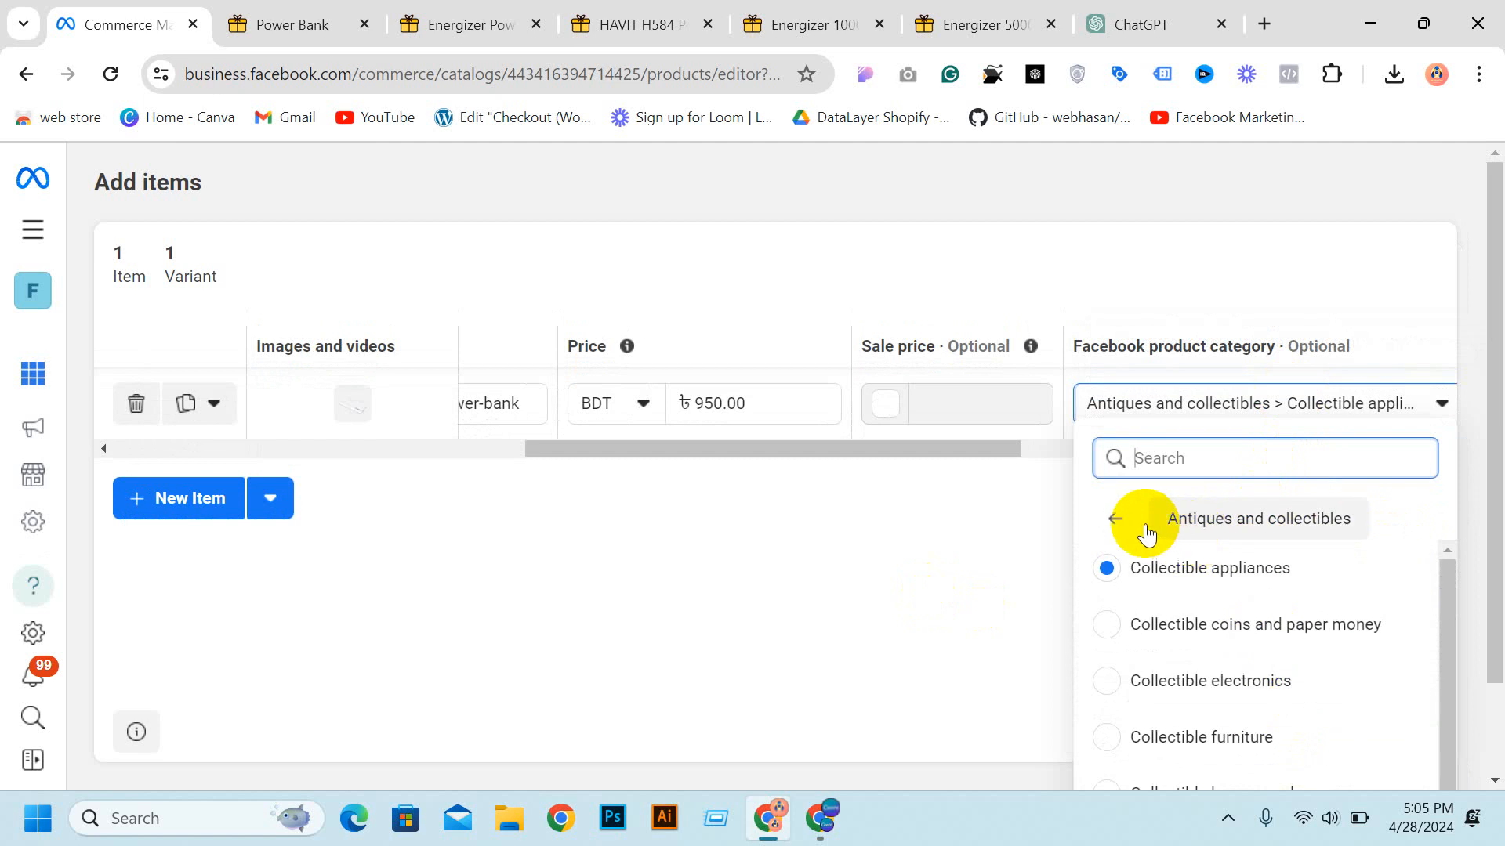
left_click(1117, 518)
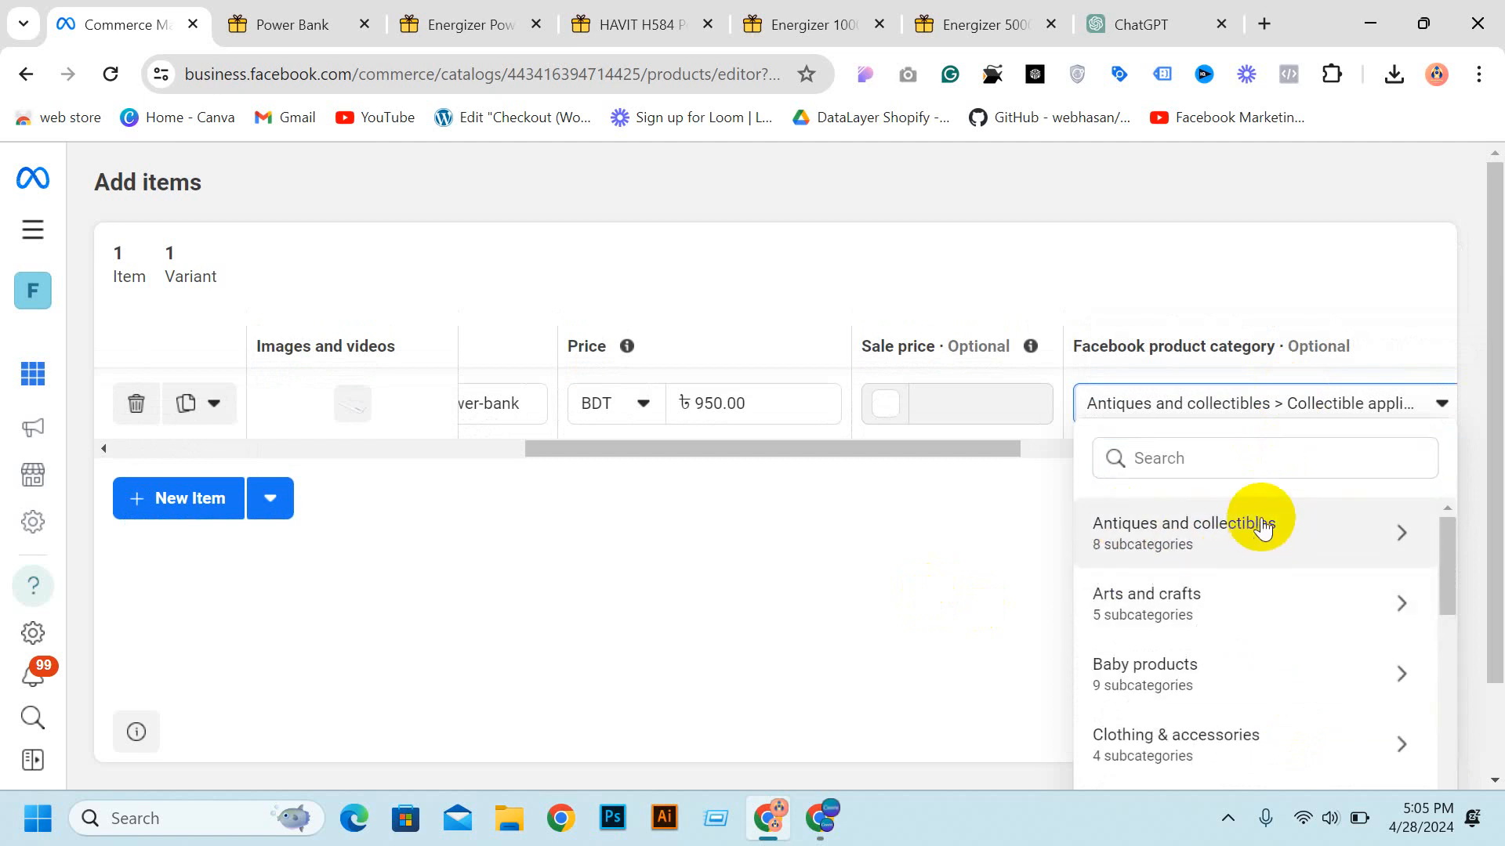
scroll(1253, 525, "down", 3)
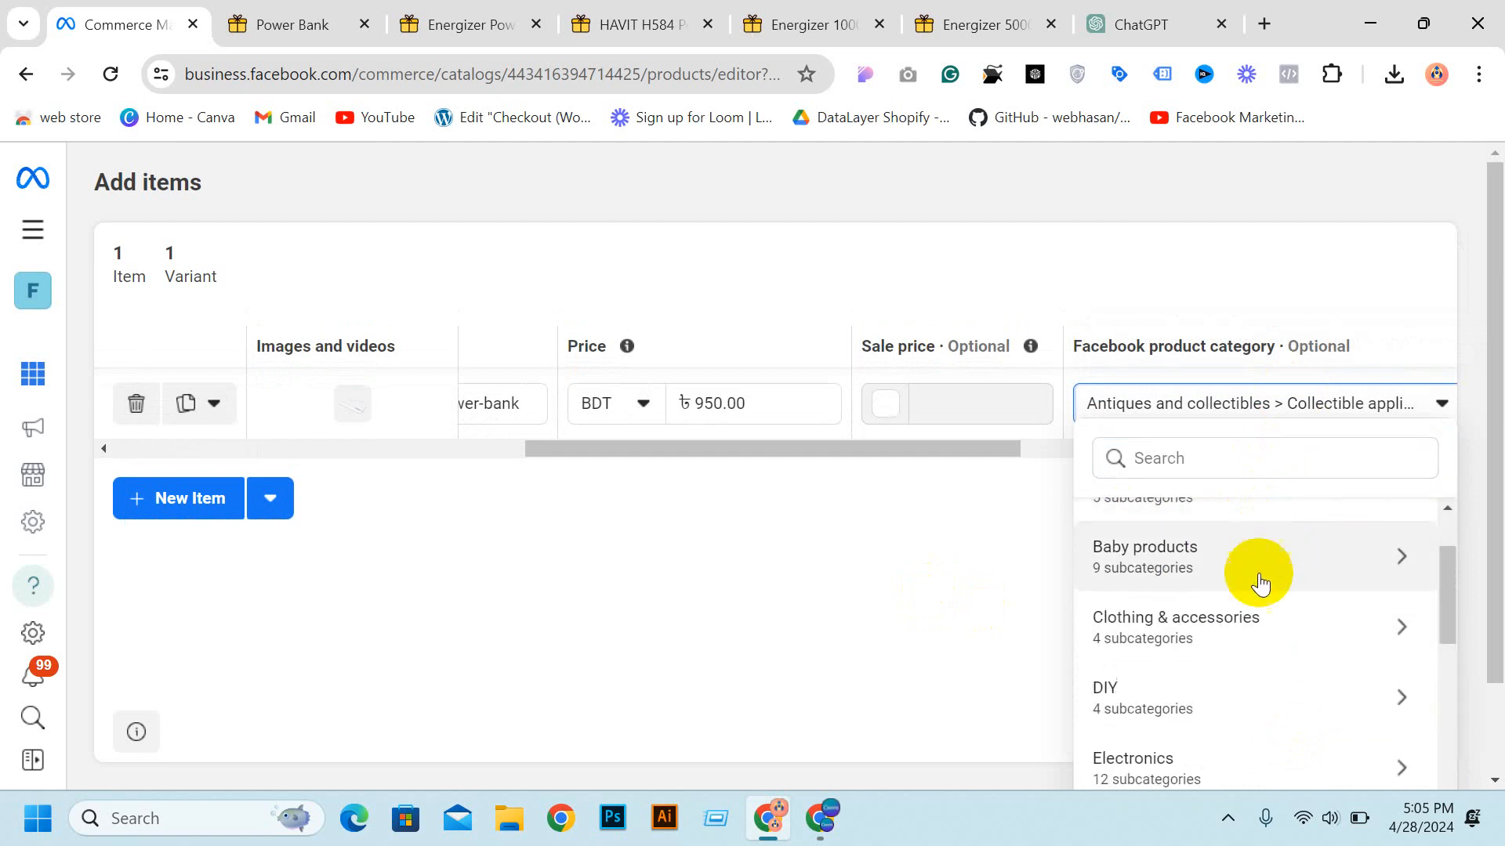
left_click(1400, 648)
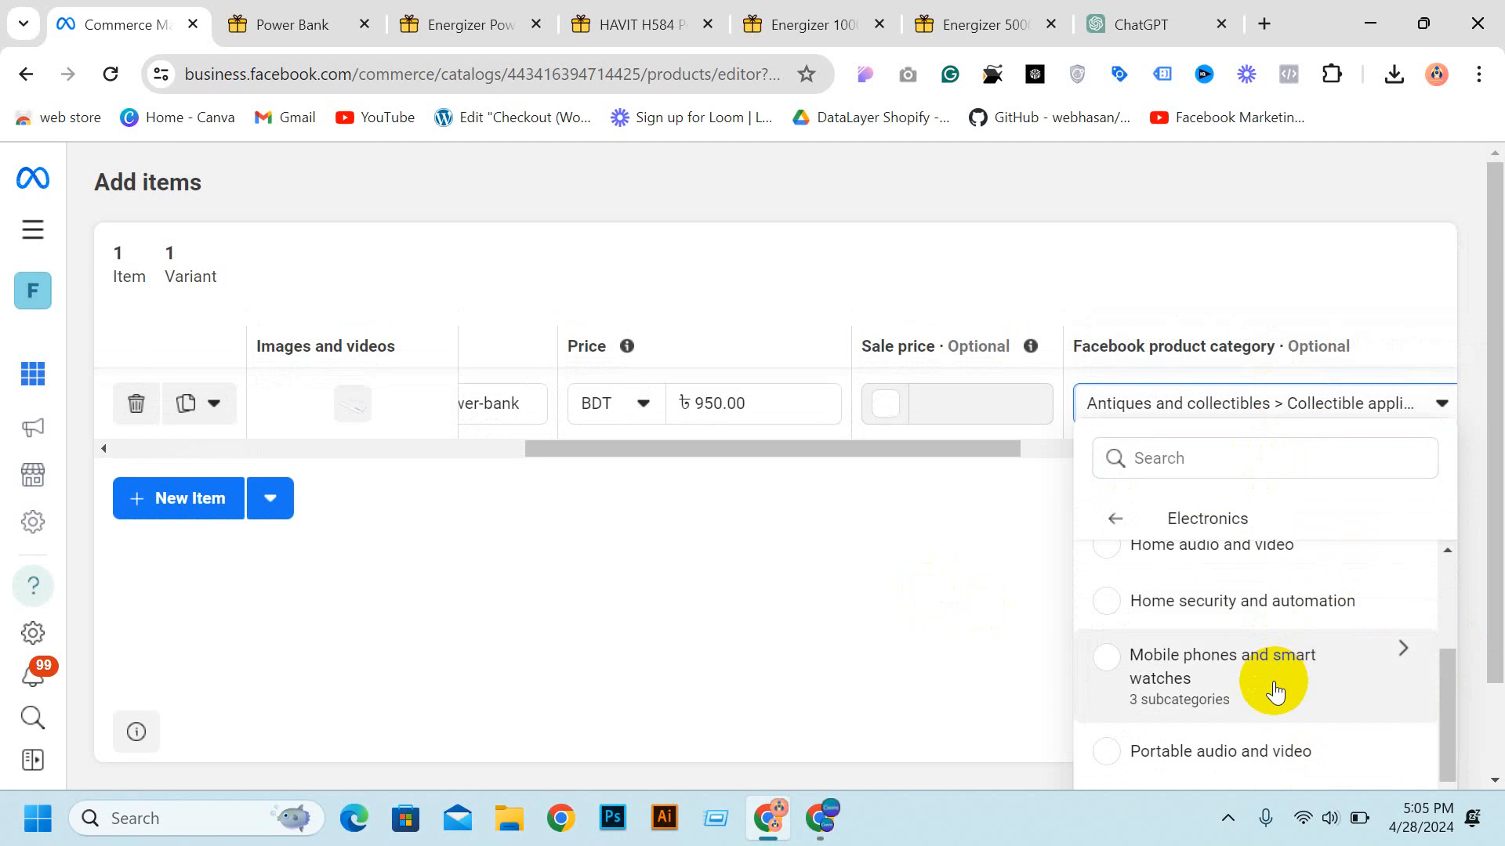
scroll(1279, 657, "down", 2)
scroll(1285, 660, "up", 5)
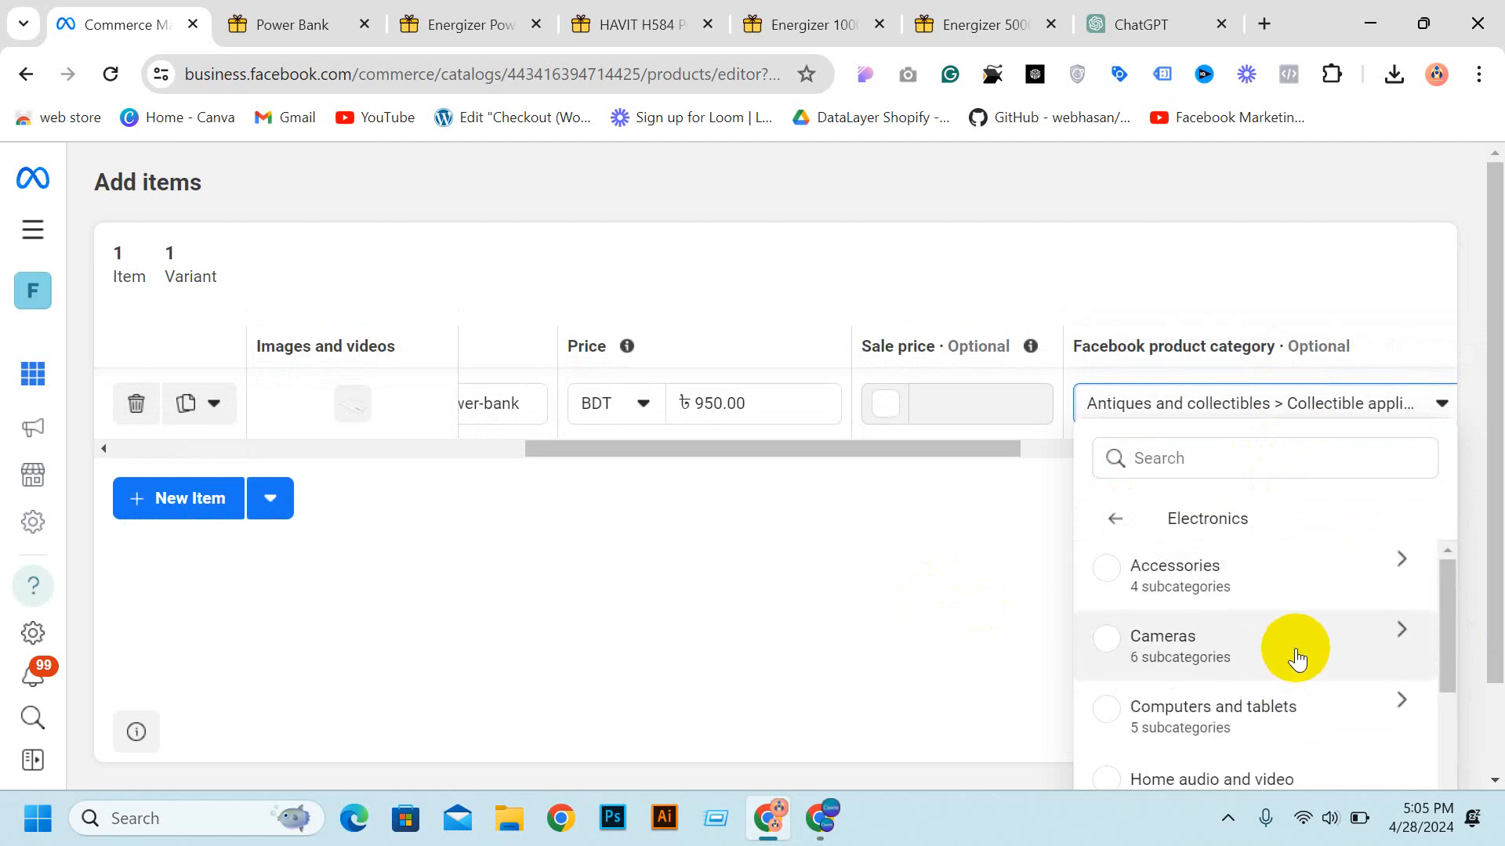
left_click(1277, 597)
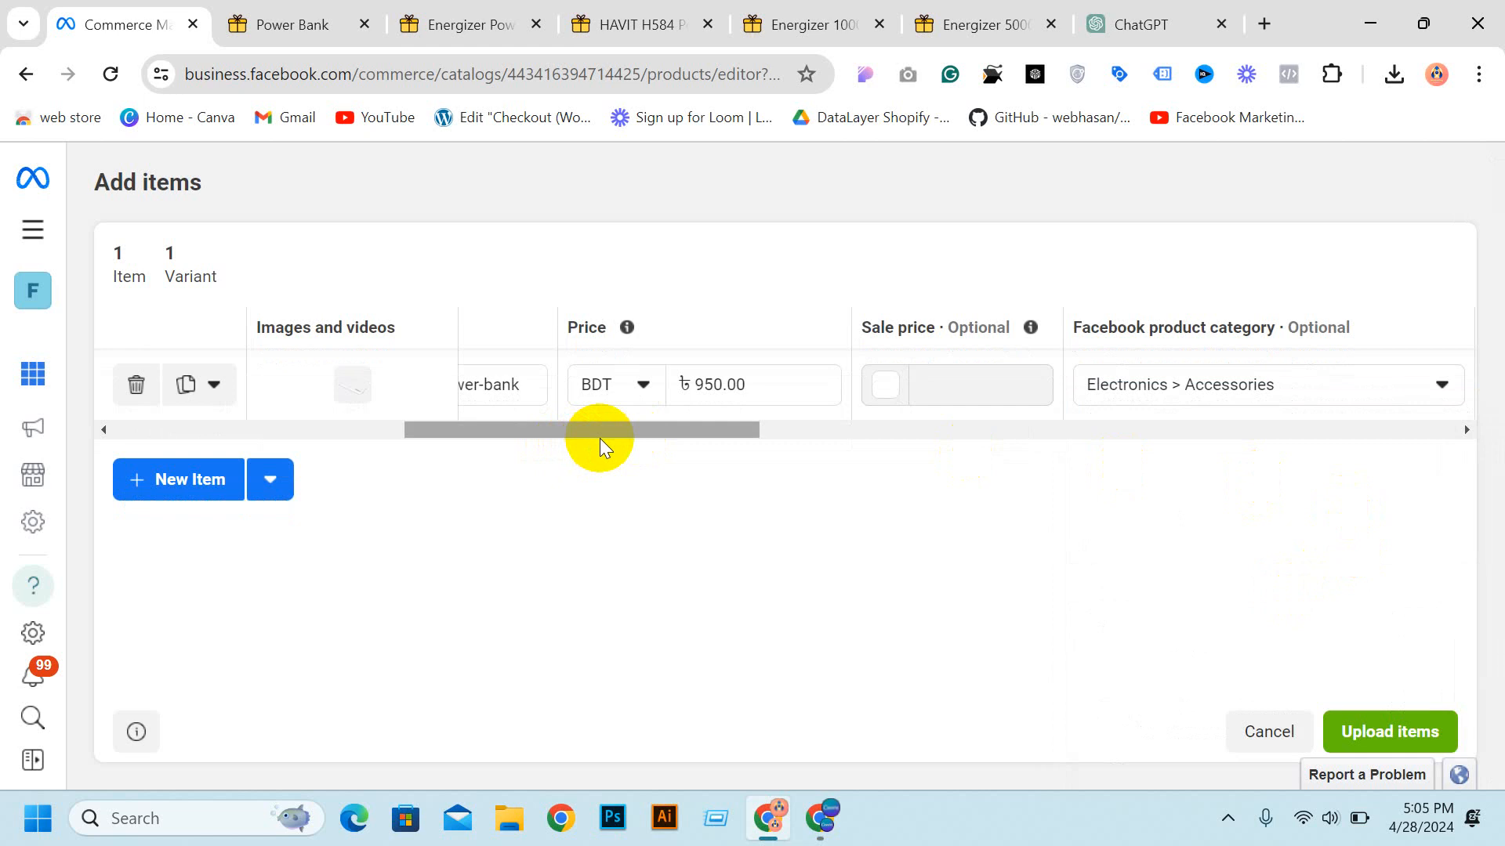
Step: Review the item's condition choices and the remaining optional fields through to Colour
left_click_drag(600, 438, 821, 464)
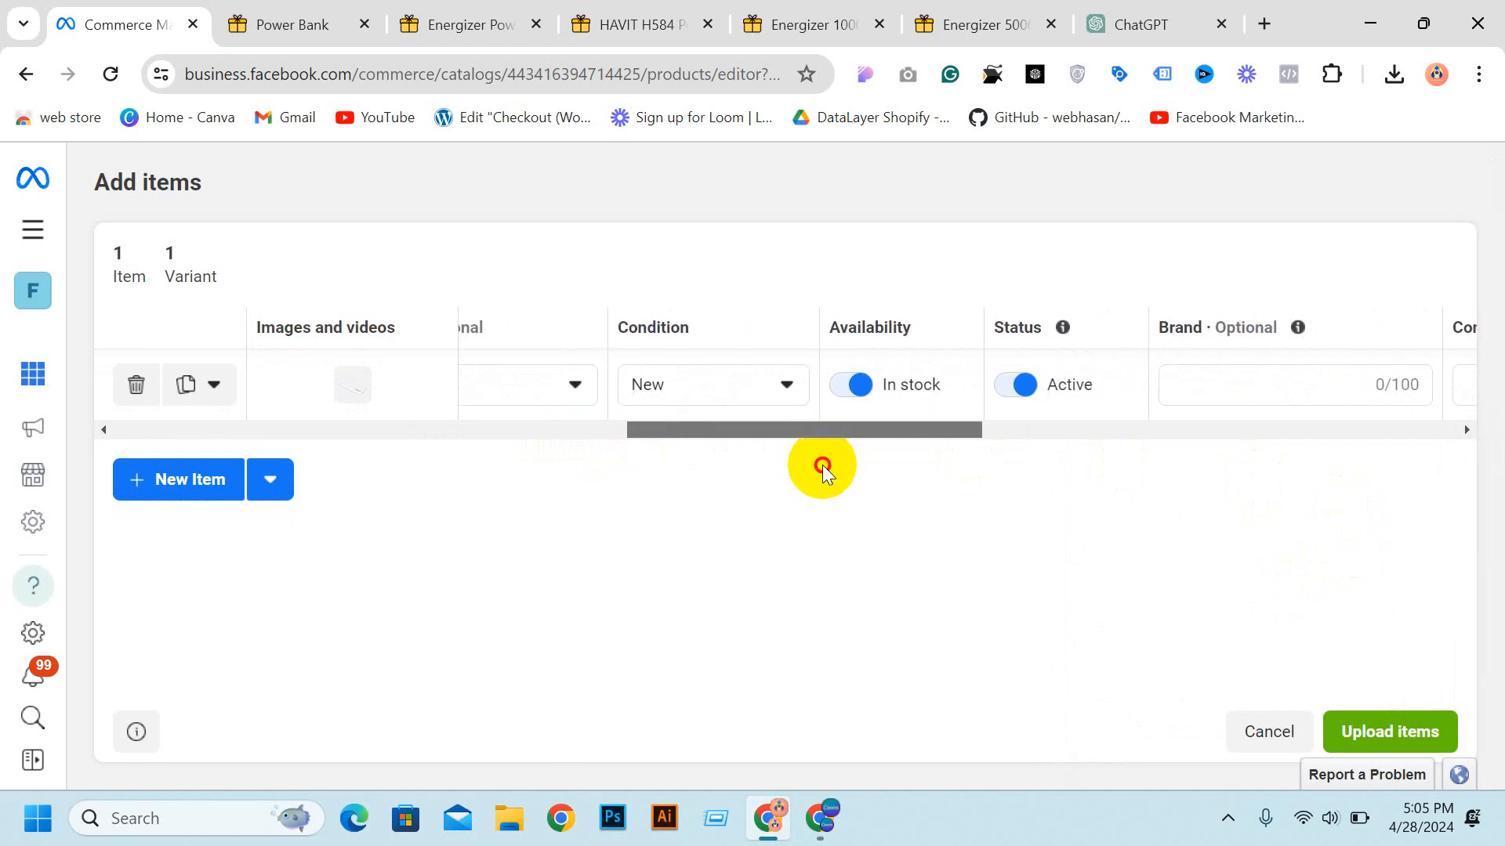
left_click(742, 384)
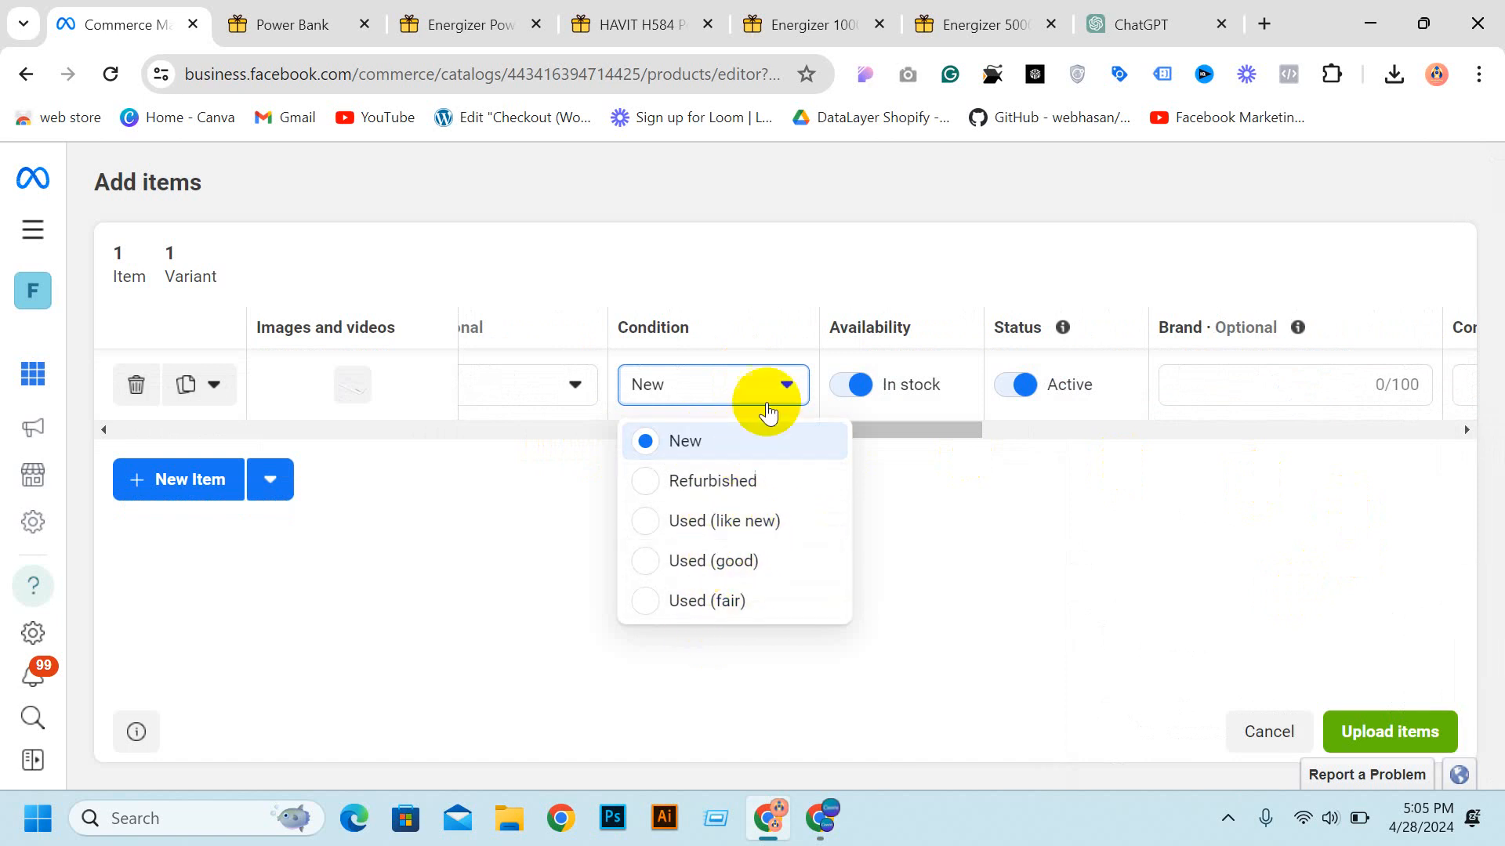
left_click(963, 524)
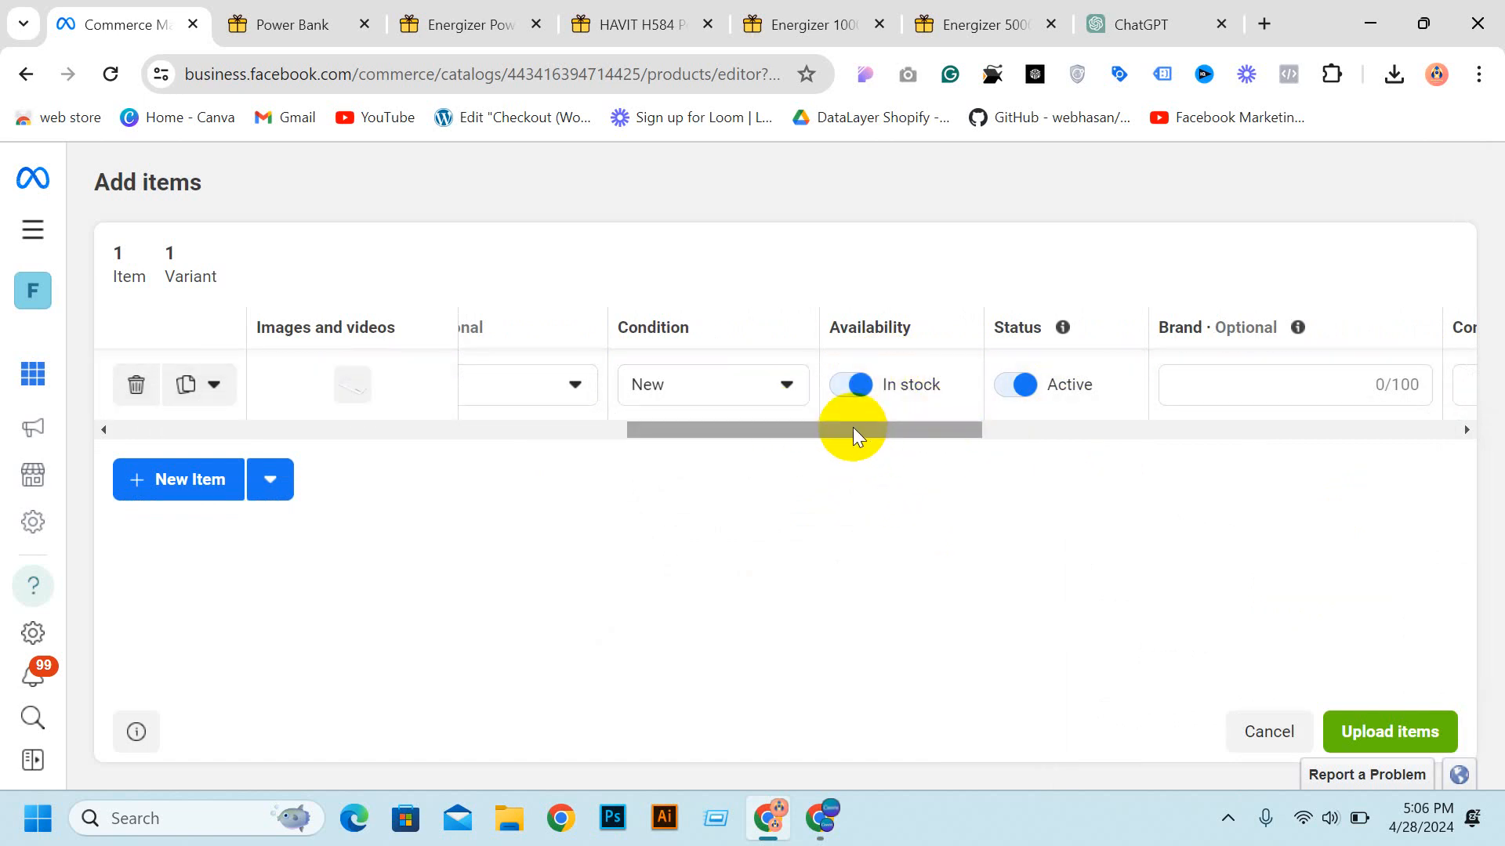
left_click_drag(813, 439, 965, 434)
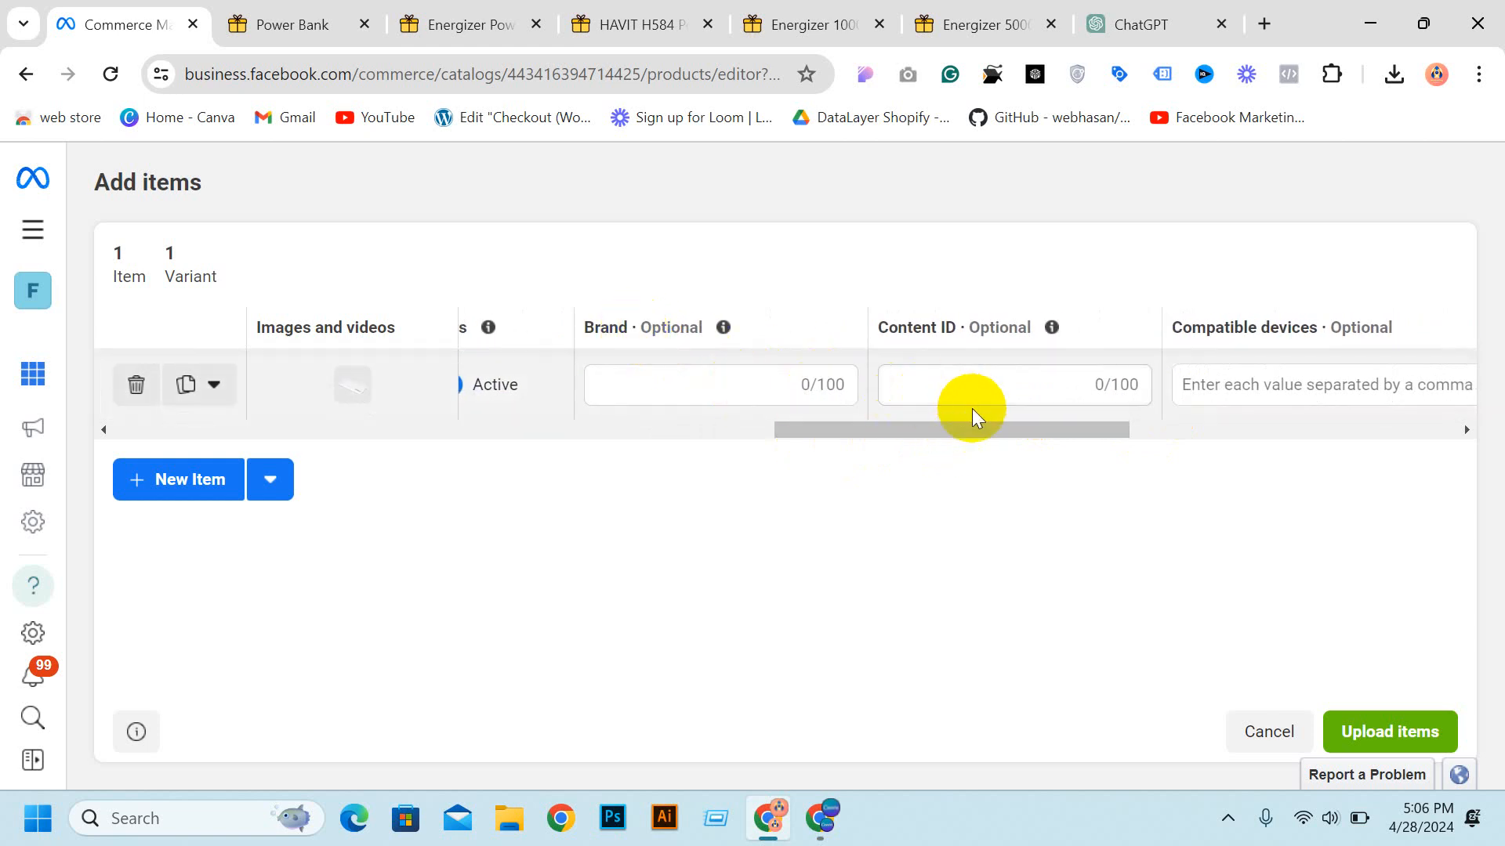
left_click_drag(921, 431, 1330, 403)
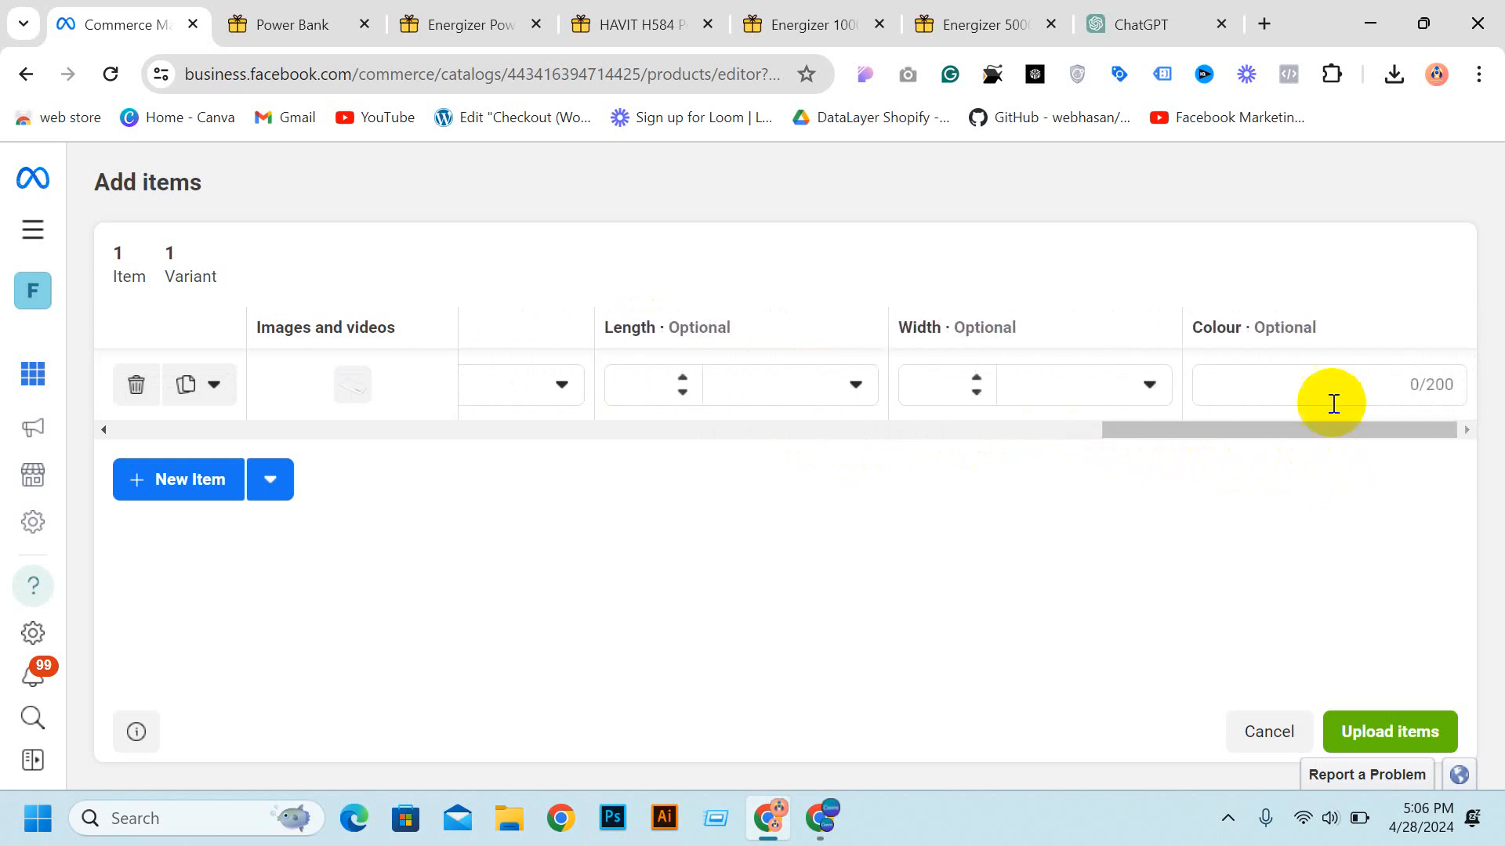
Step: Check the Energizer power bank on its BDSHOP product page and upload the item to the catalogue with Colour left blank
left_click(1330, 380)
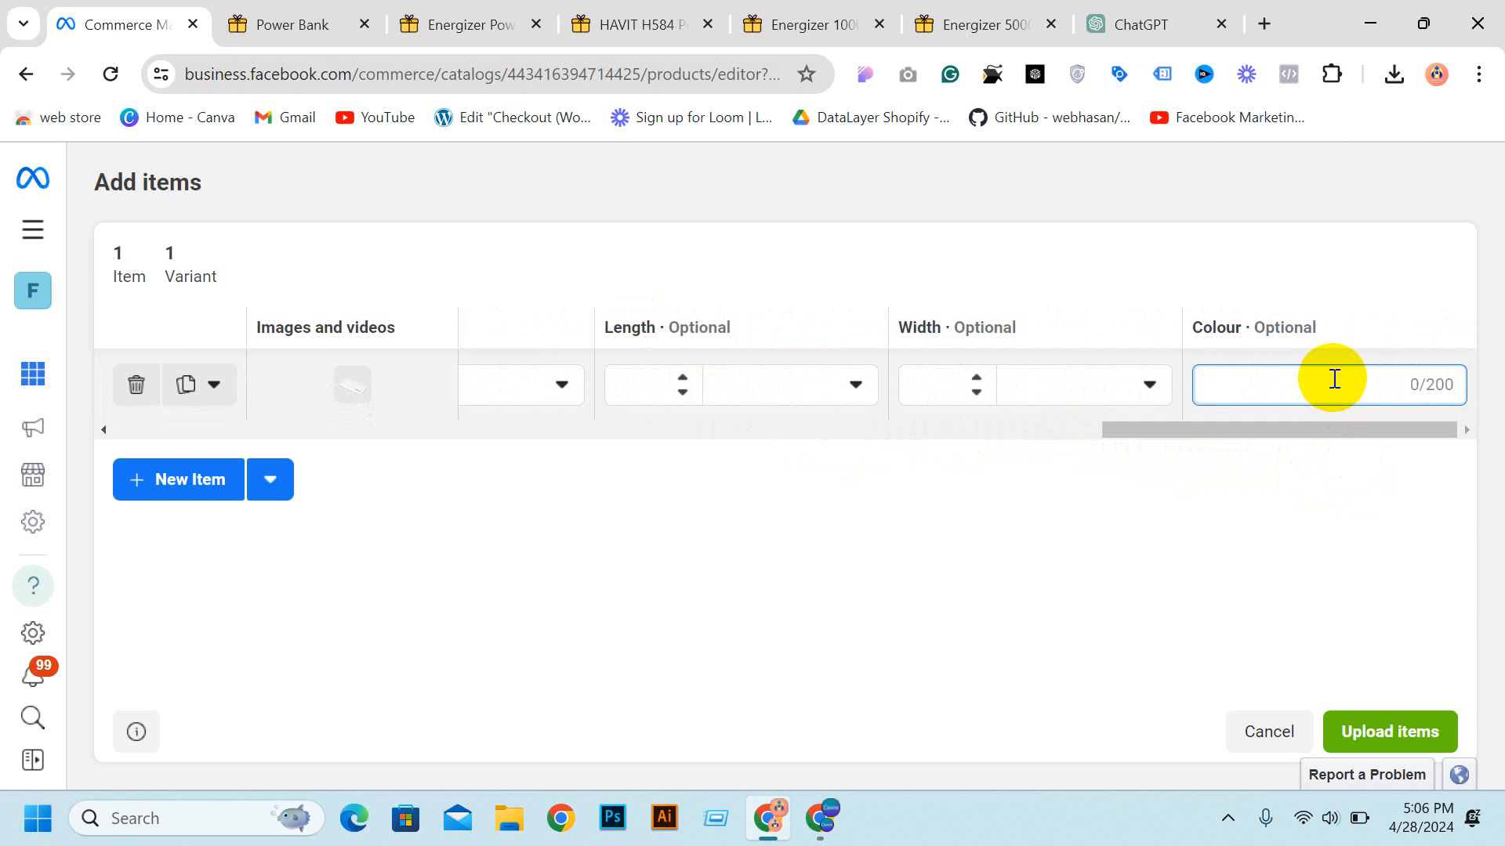
left_click(320, 11)
left_click(439, 9)
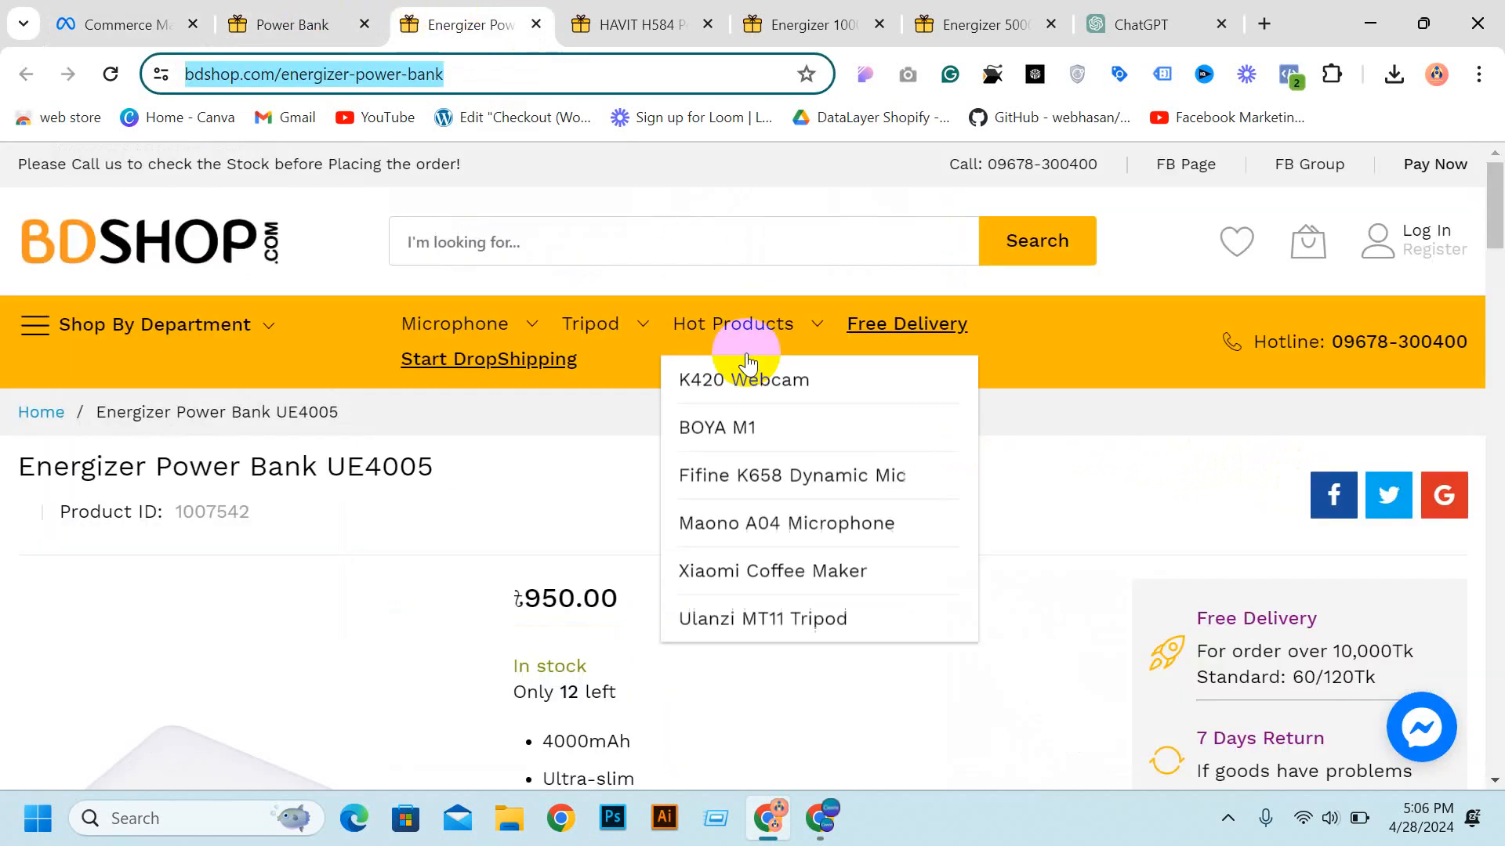
scroll(728, 392, "down", 4)
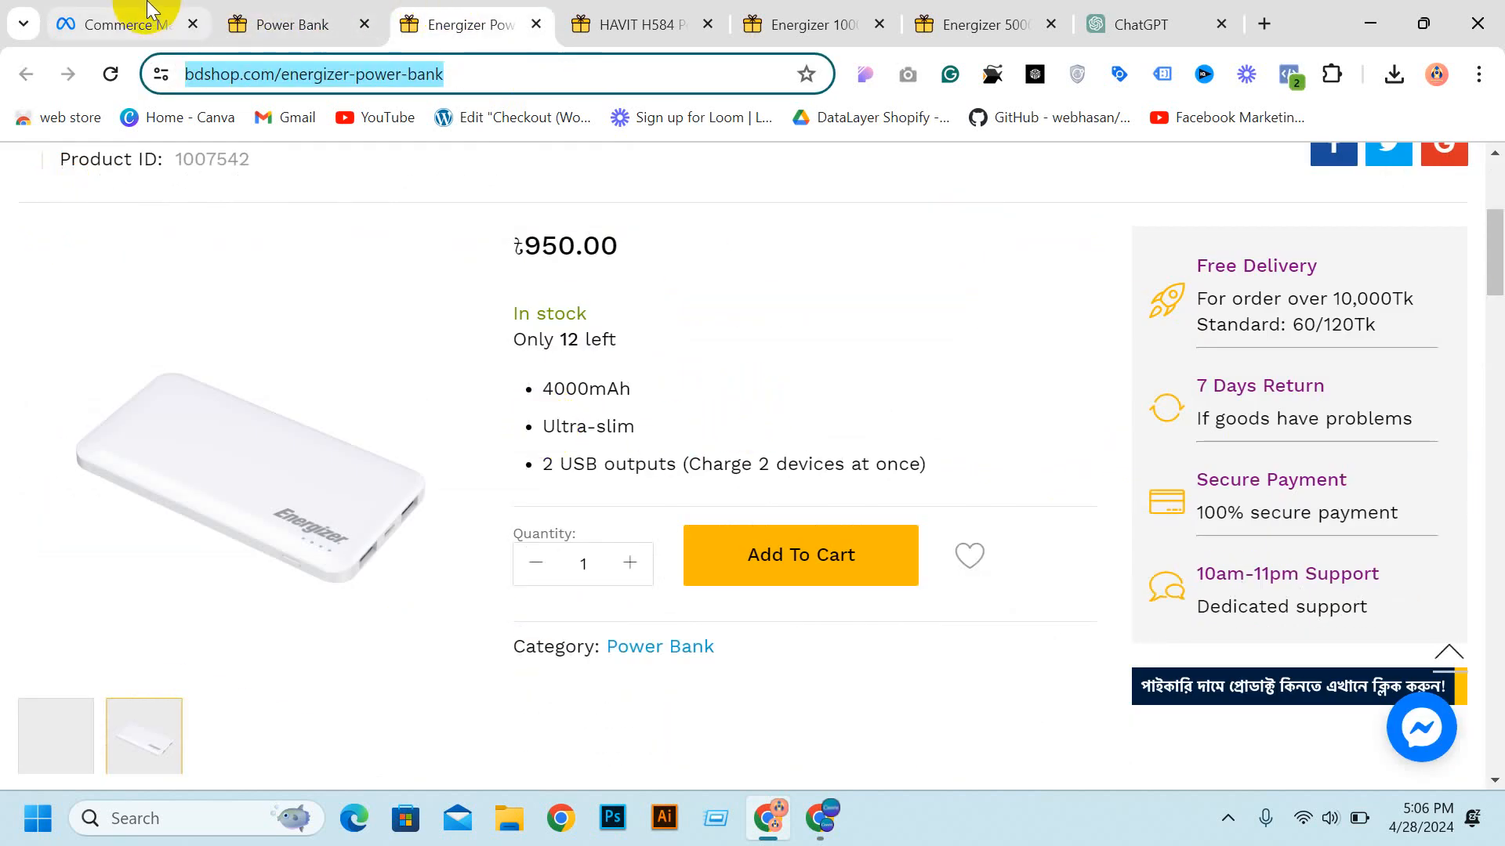
left_click(128, 17)
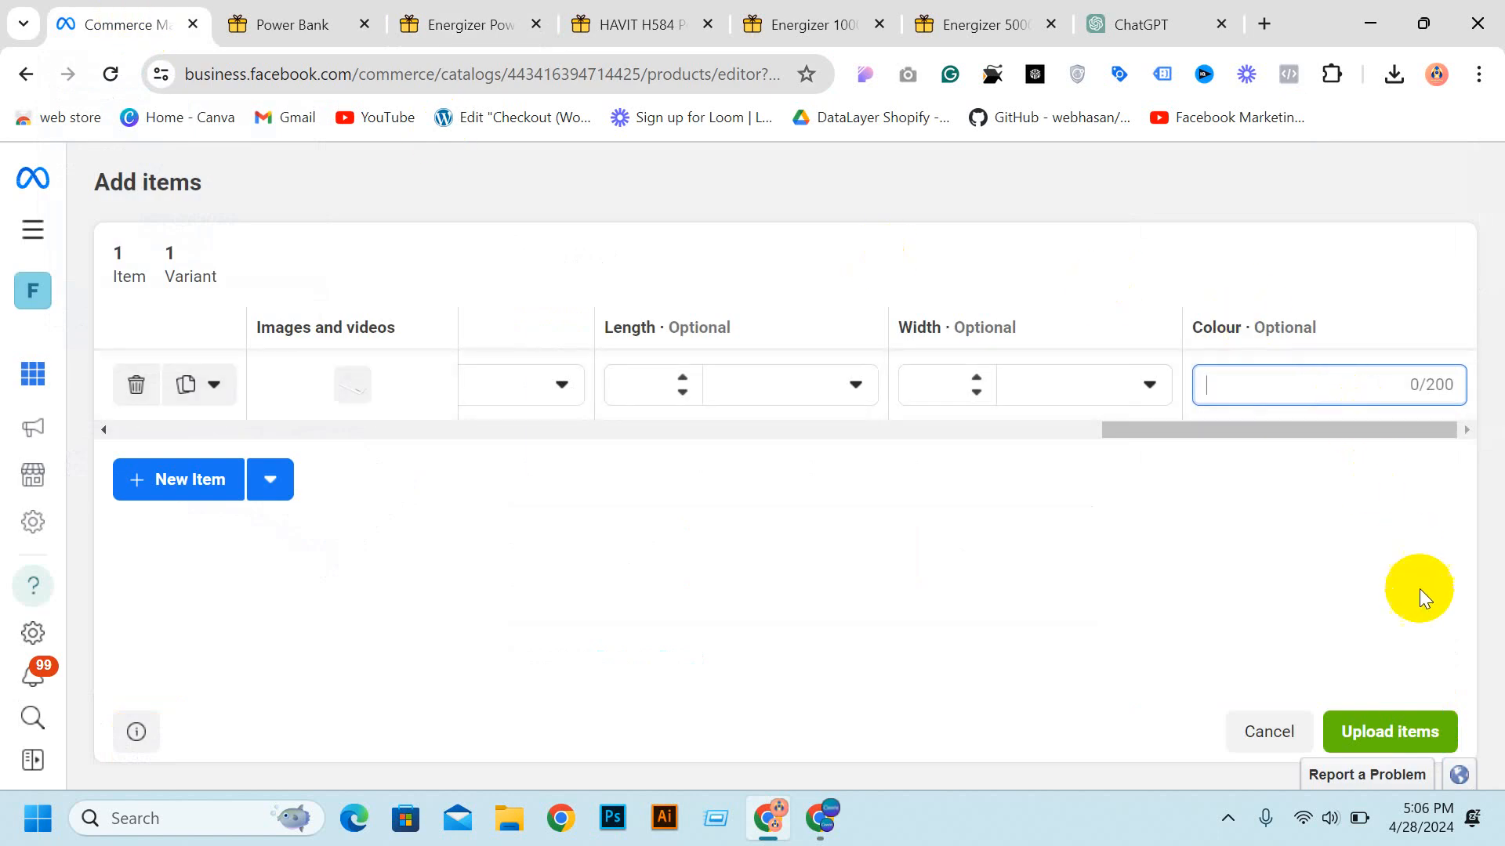
left_click(1394, 727)
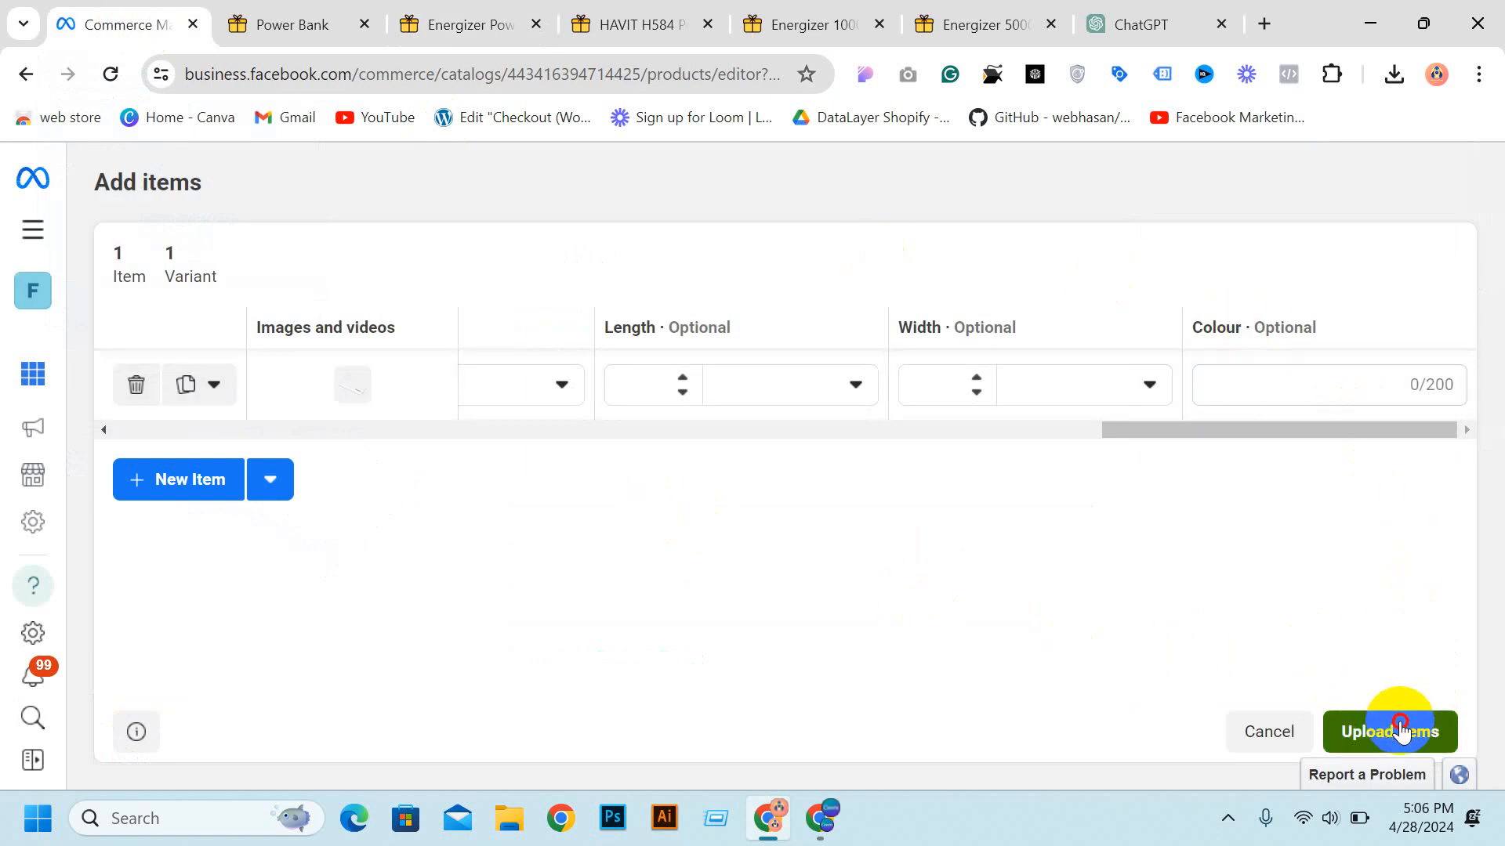
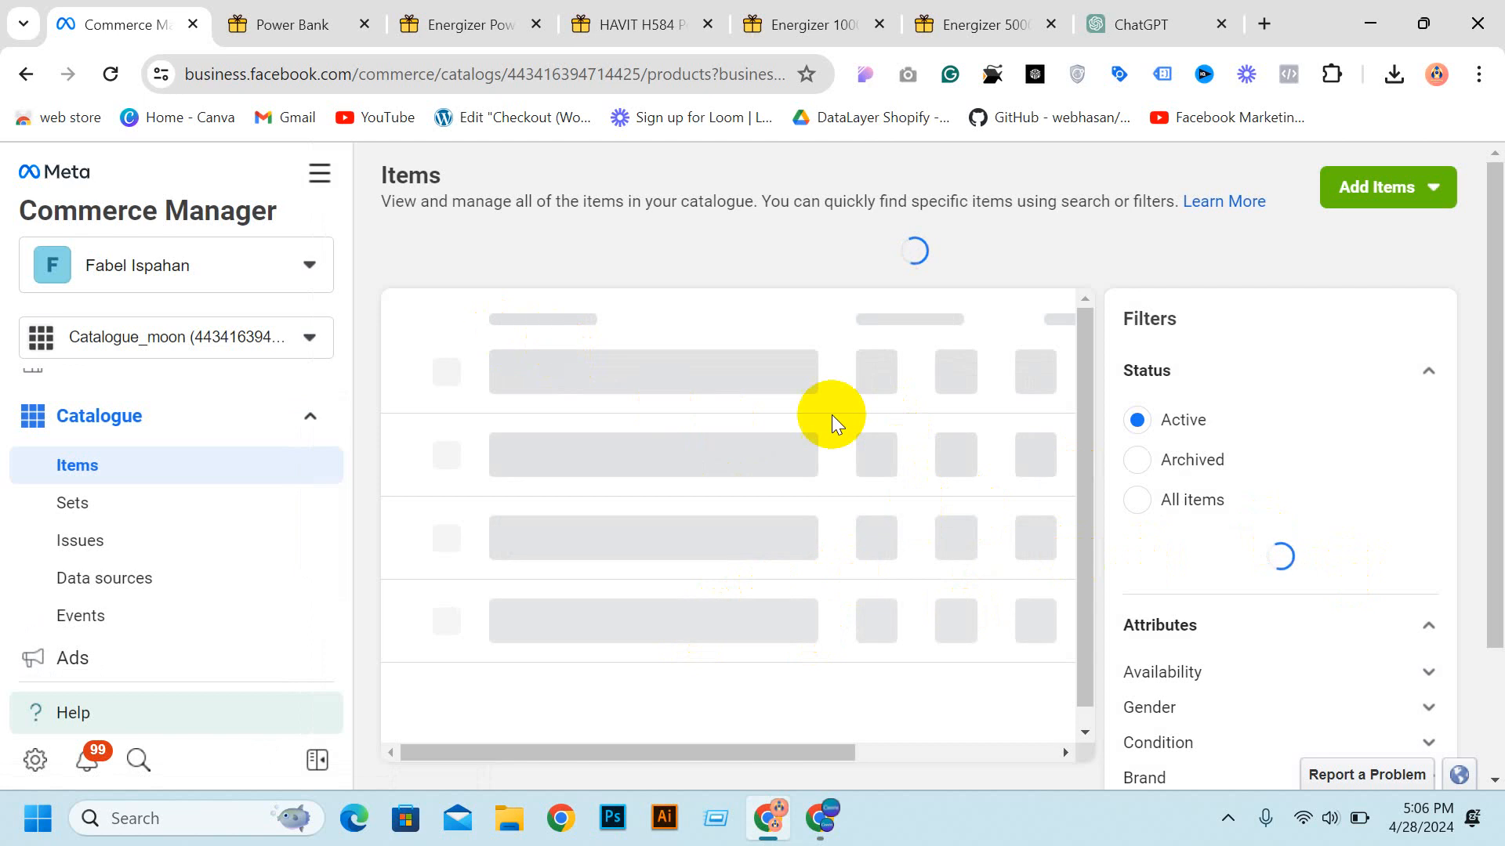
Step: Reload the catalogue's Items page in Commerce Manager
left_click(1428, 372)
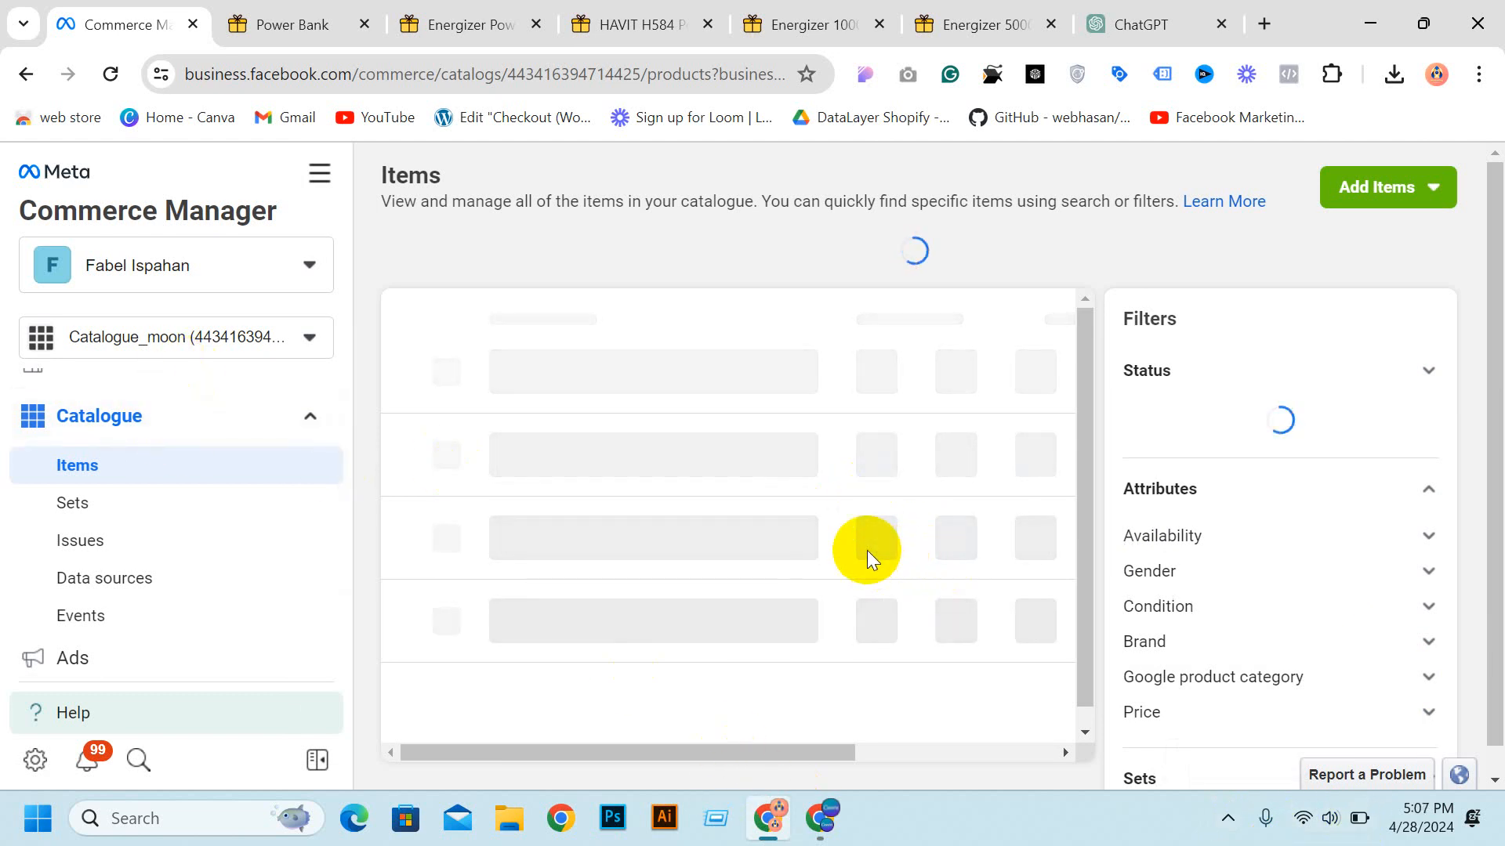
scroll(1016, 549, "down", 1)
scroll(1003, 684, "up", 1)
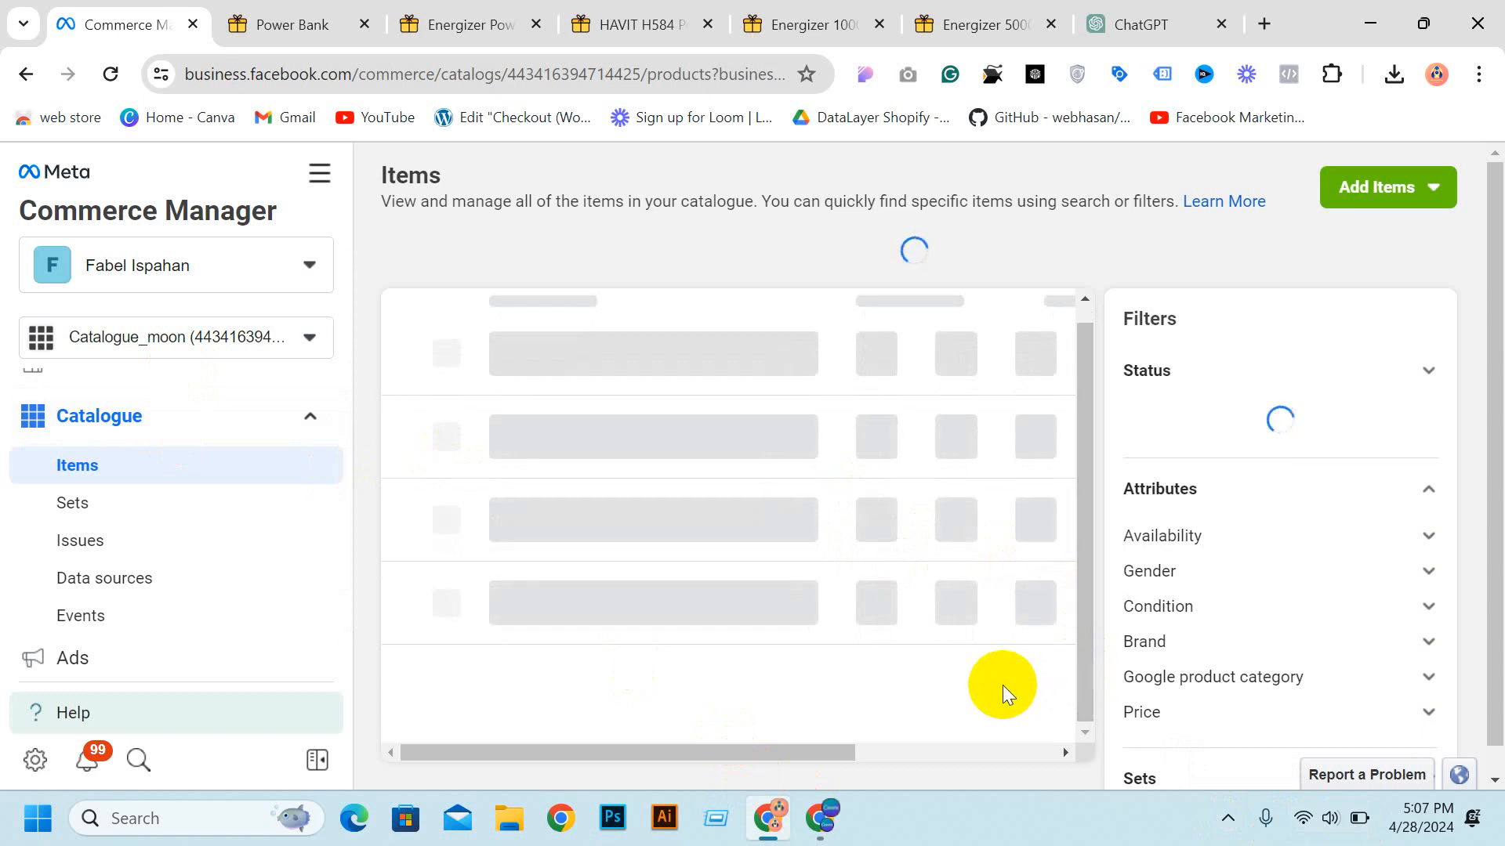
left_click(1422, 373)
left_click(119, 75)
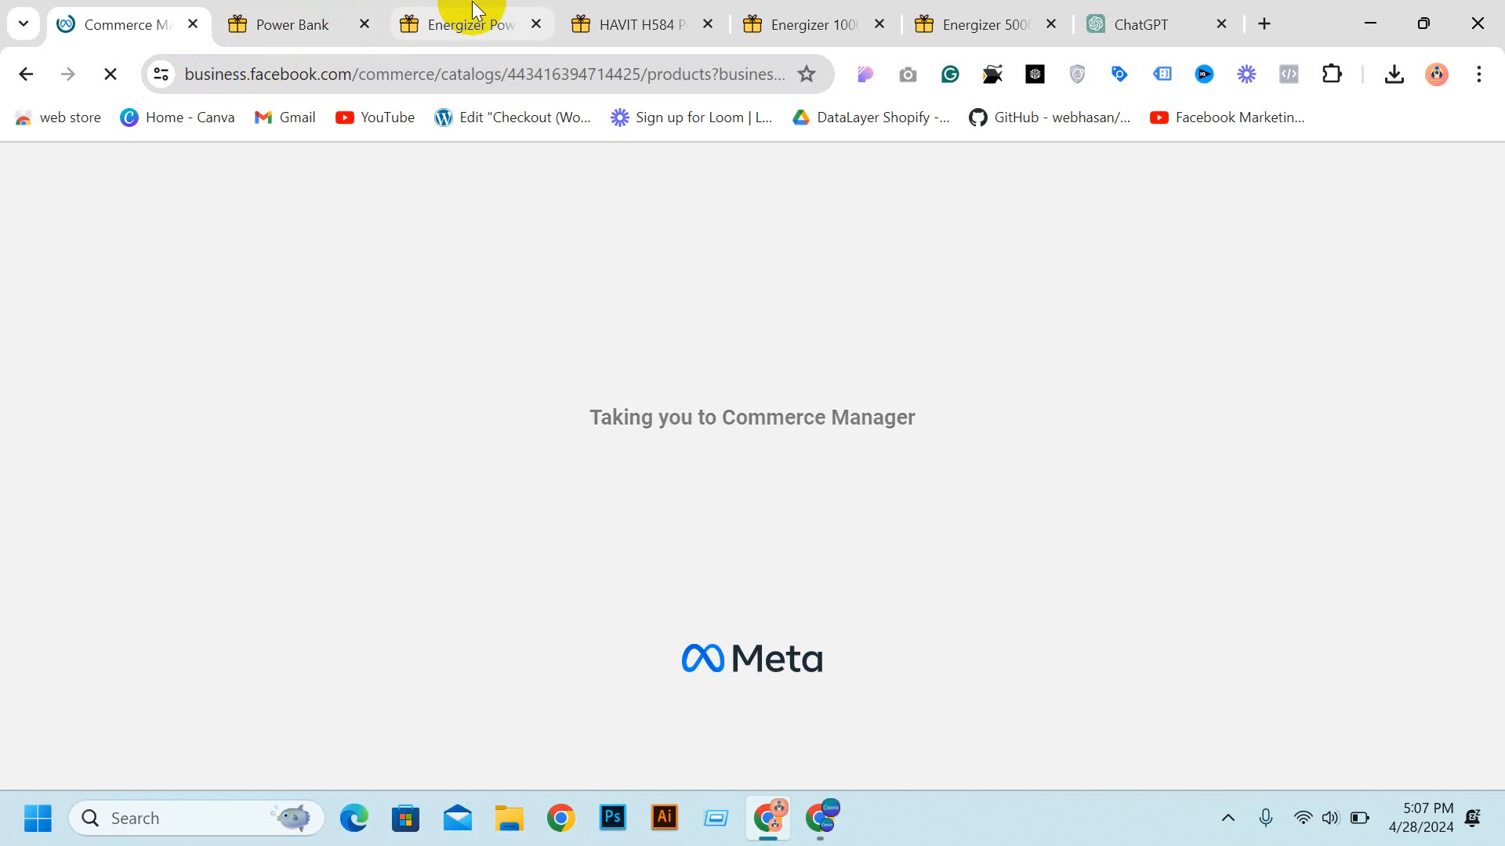
mouse_move(473, 10)
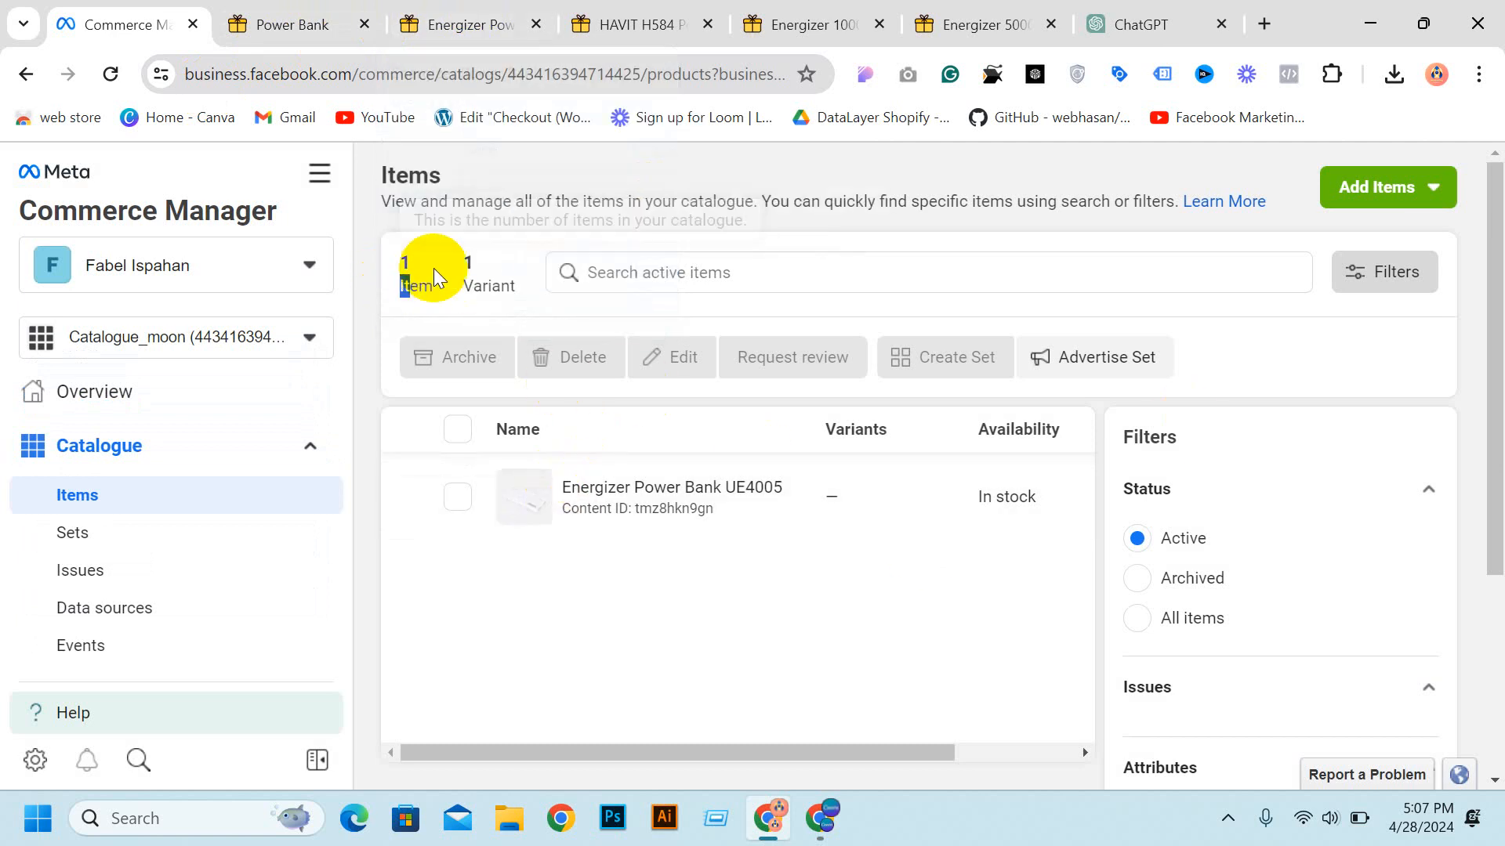
double_click(488, 283)
left_click(593, 703)
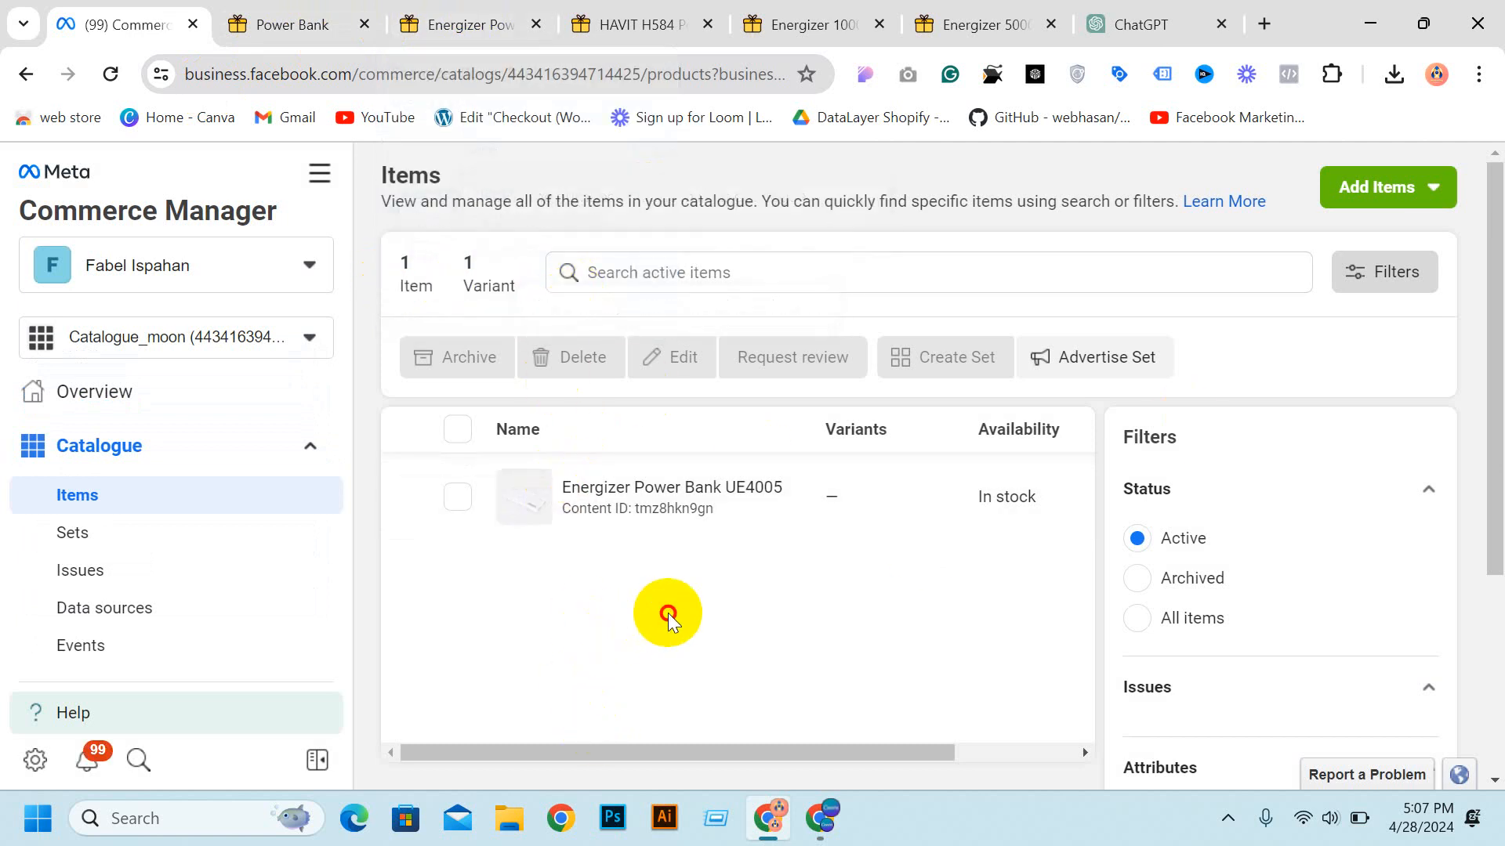
left_click(1428, 192)
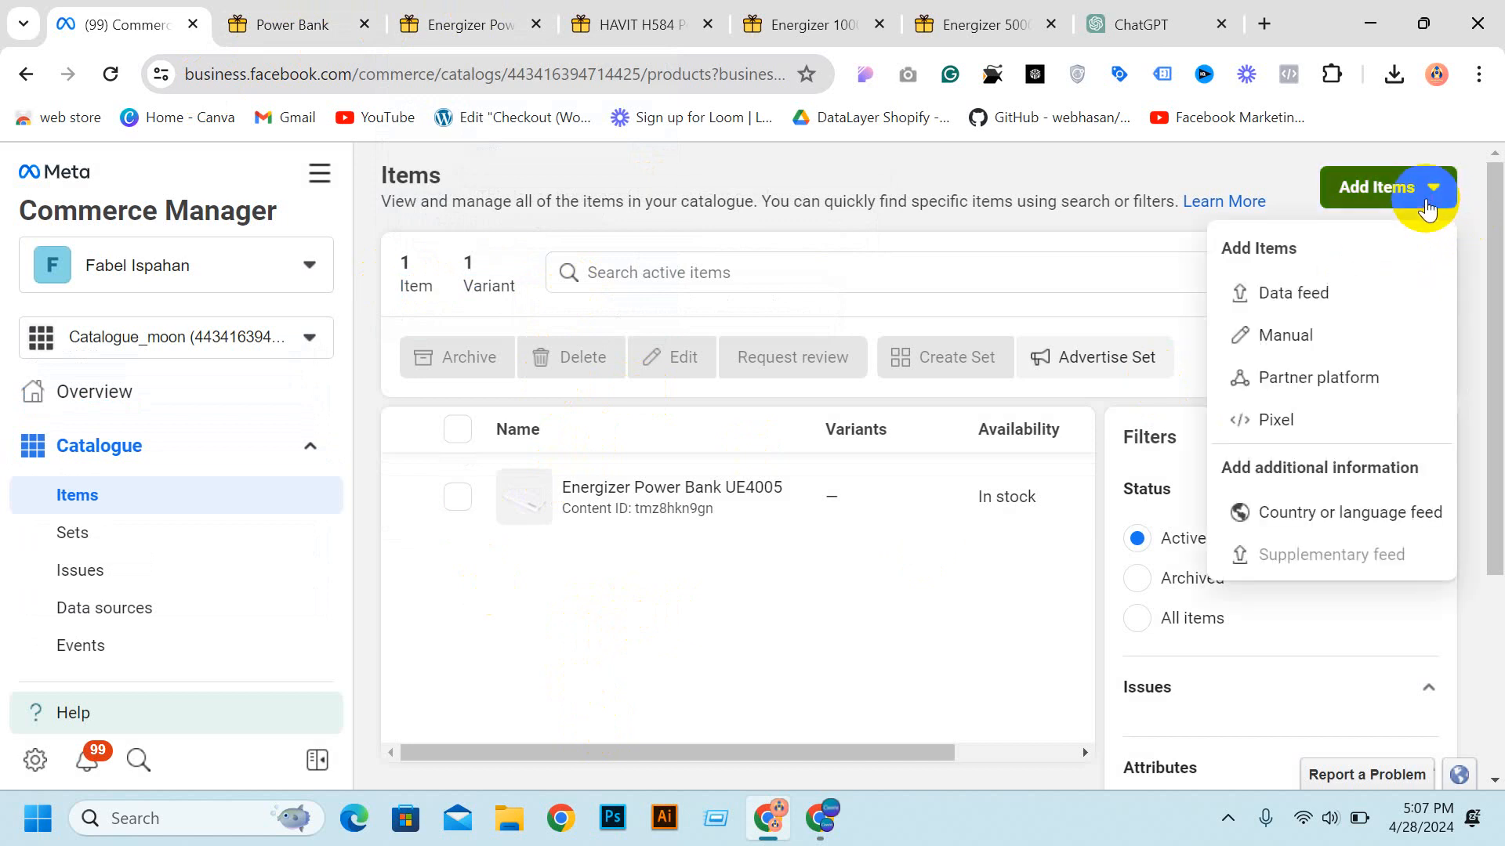
left_click(986, 611)
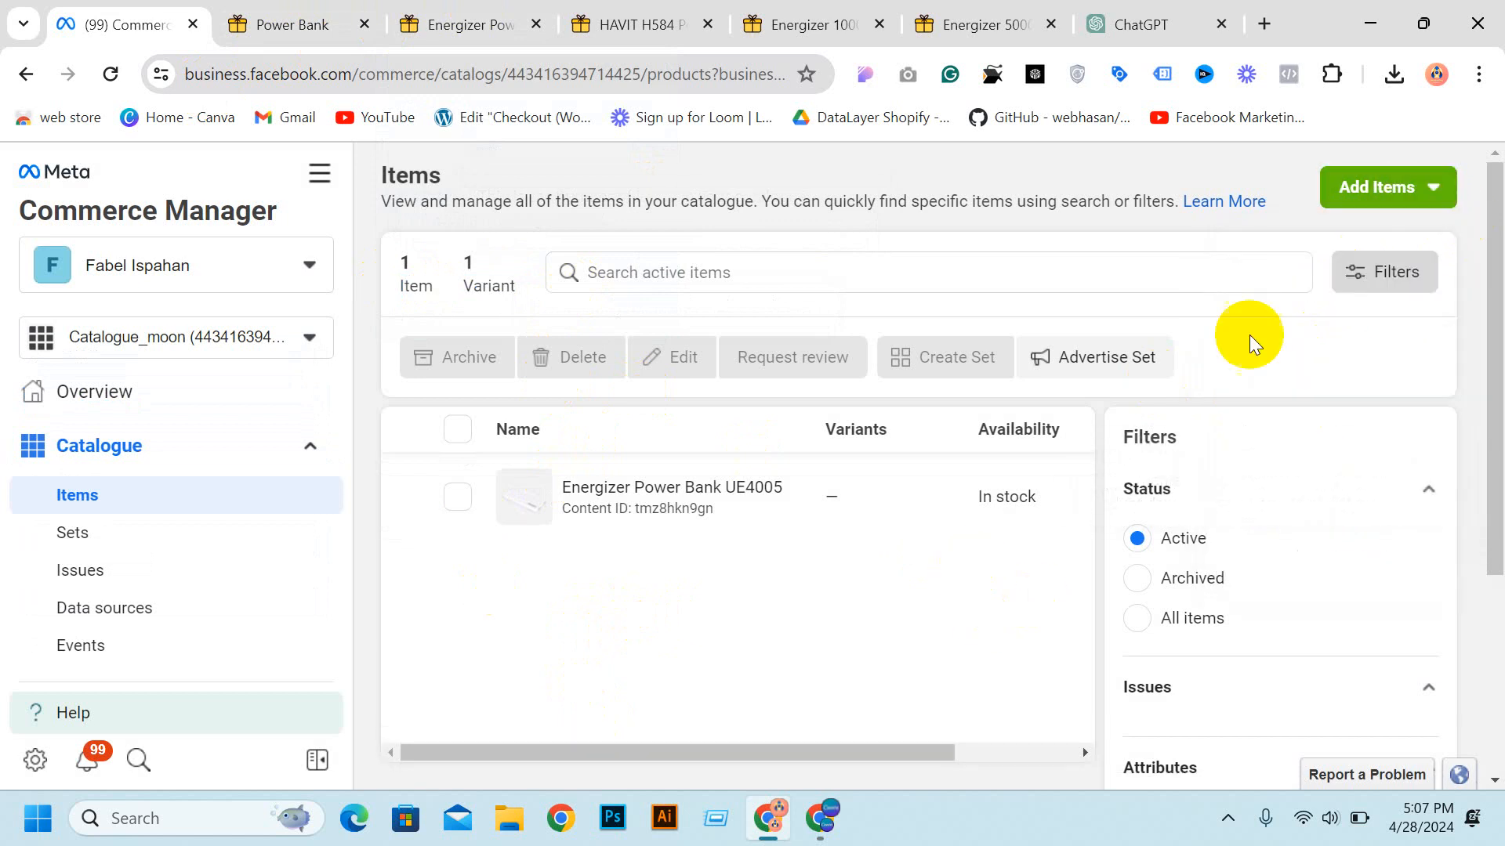
Step: Start adding another item to the catalogue manually
left_click(1415, 196)
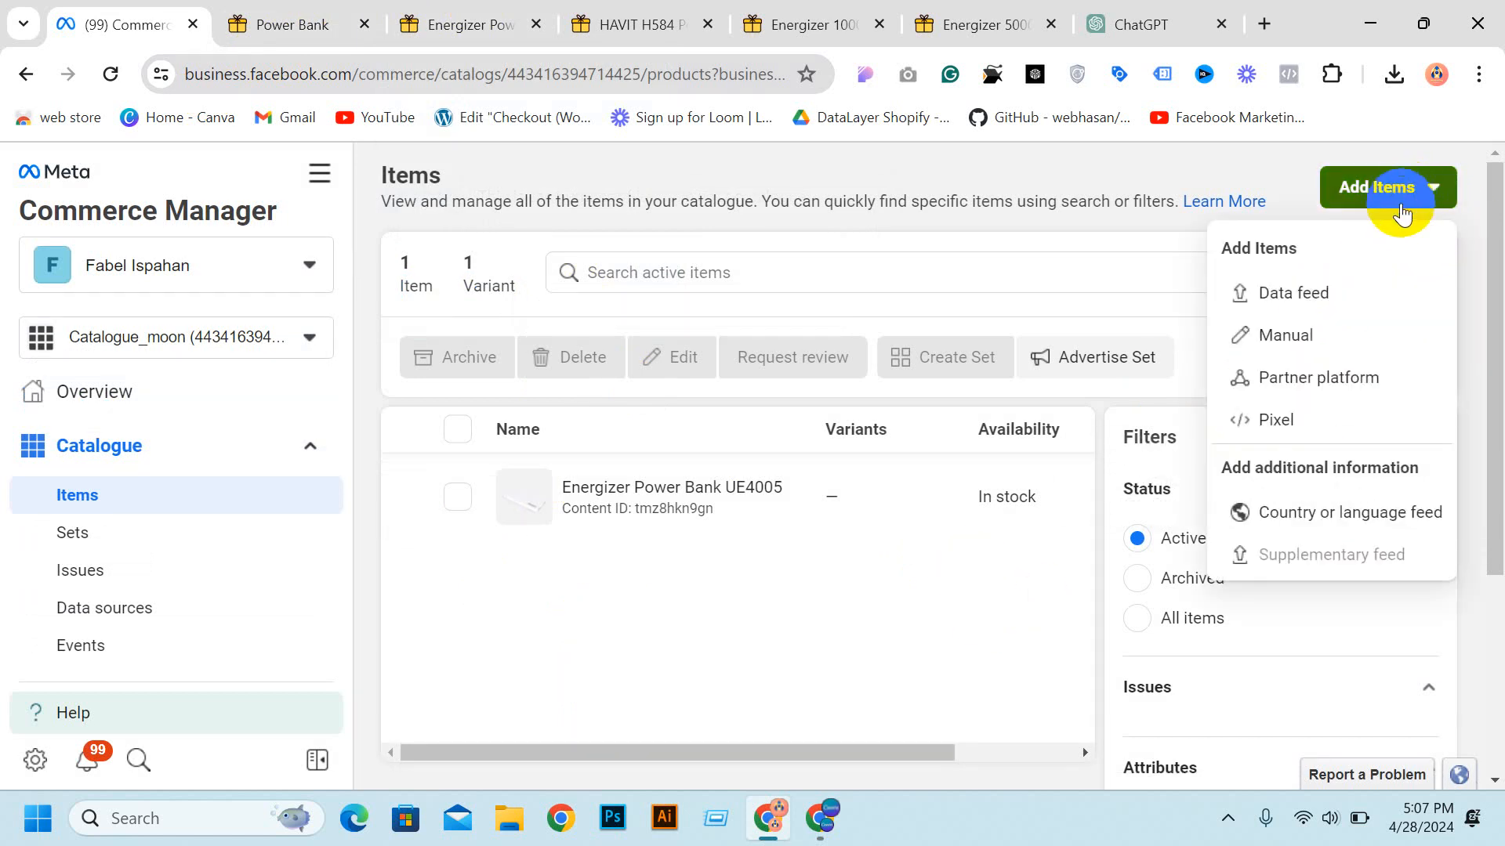
left_click(1287, 326)
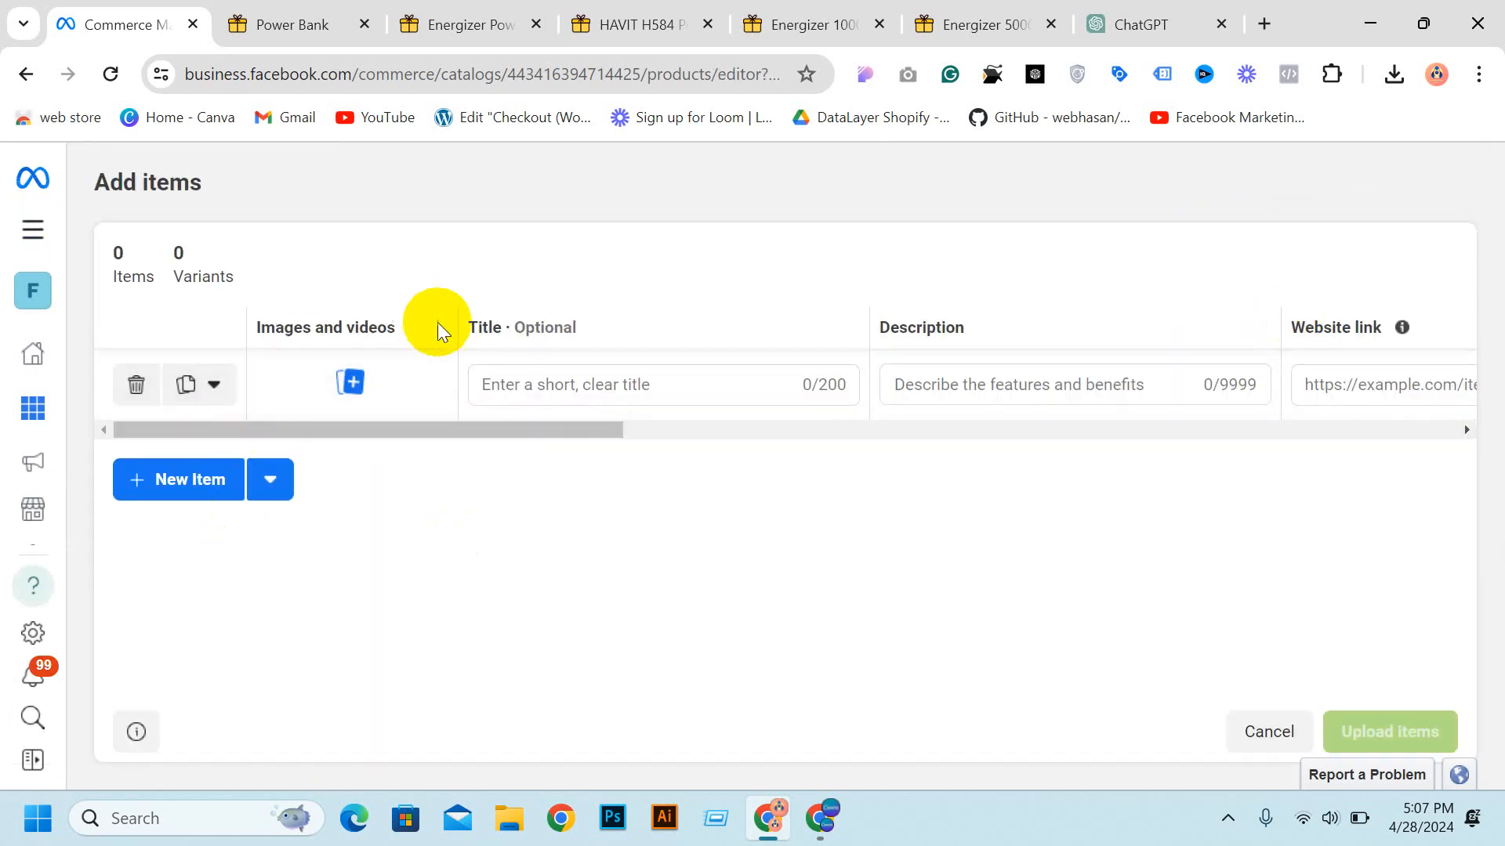
left_click(582, 384)
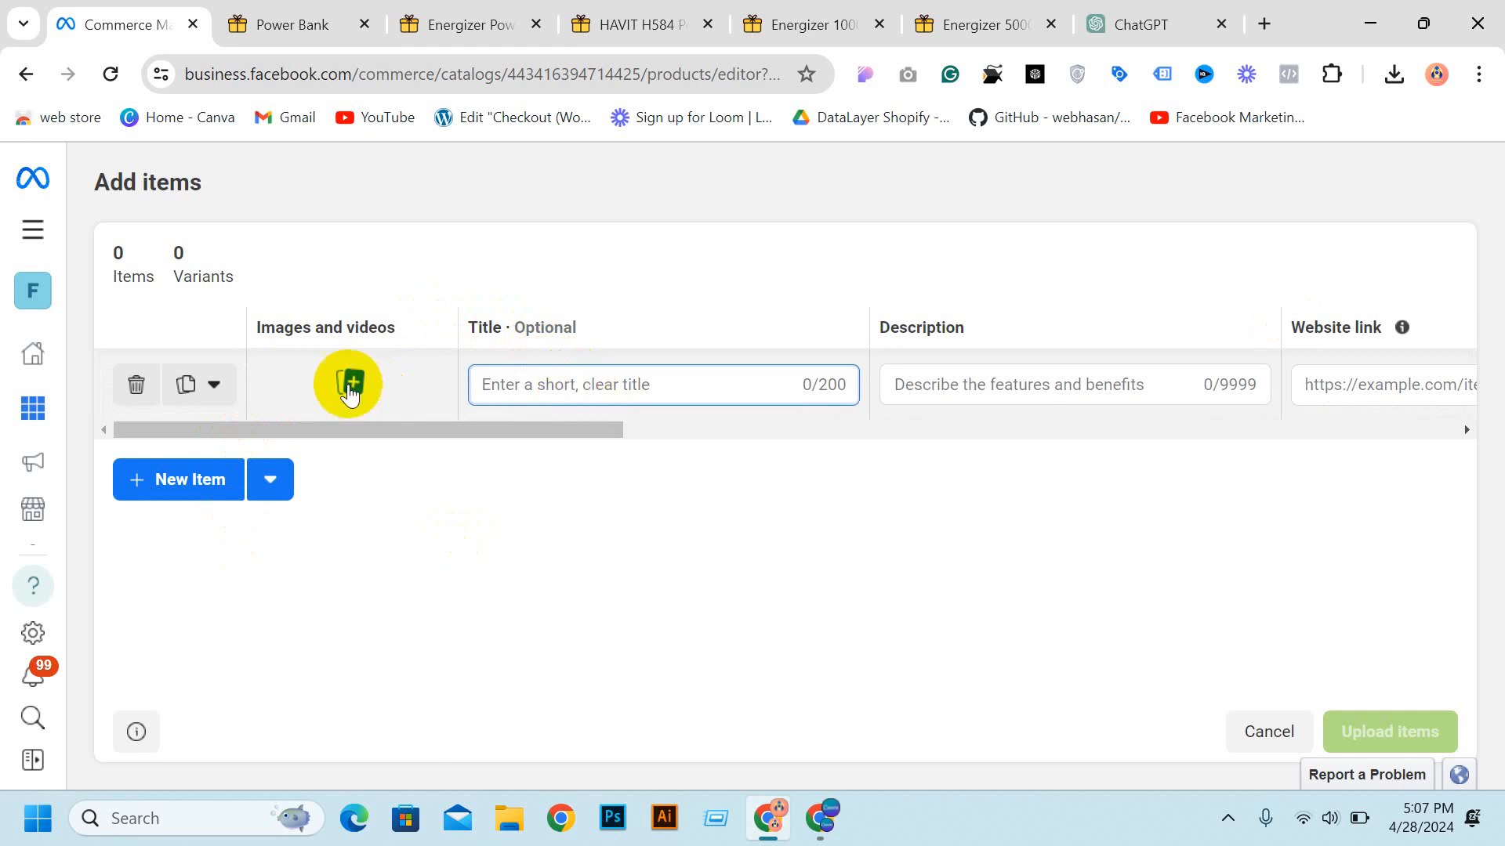
Step: Check the enlarged product image of the HAVIT H584 power bank on its BDSHOP page
left_click(482, 20)
left_click(602, 11)
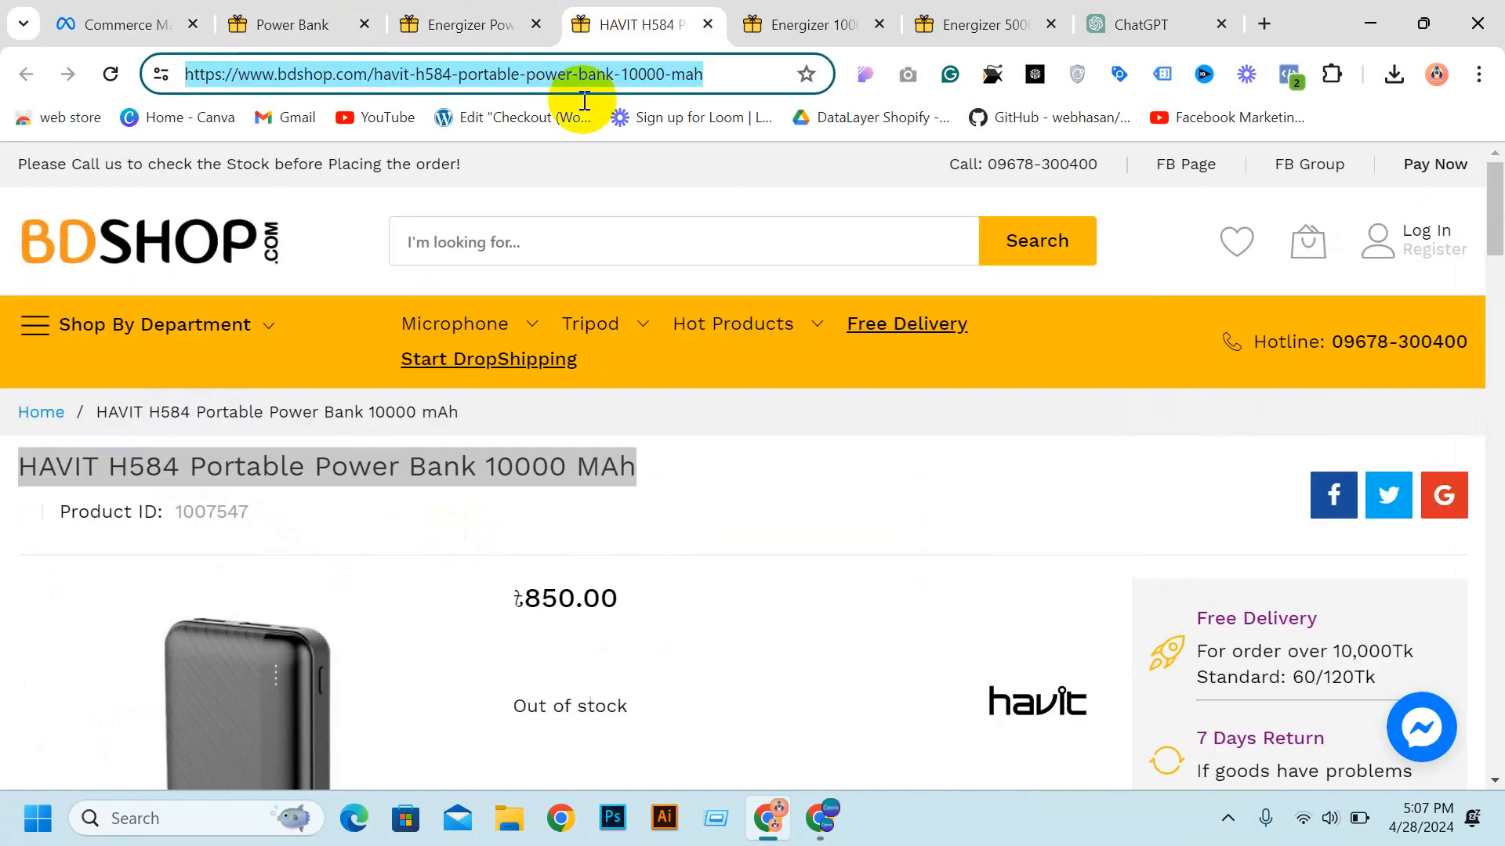
right_click(280, 359)
left_click(219, 363)
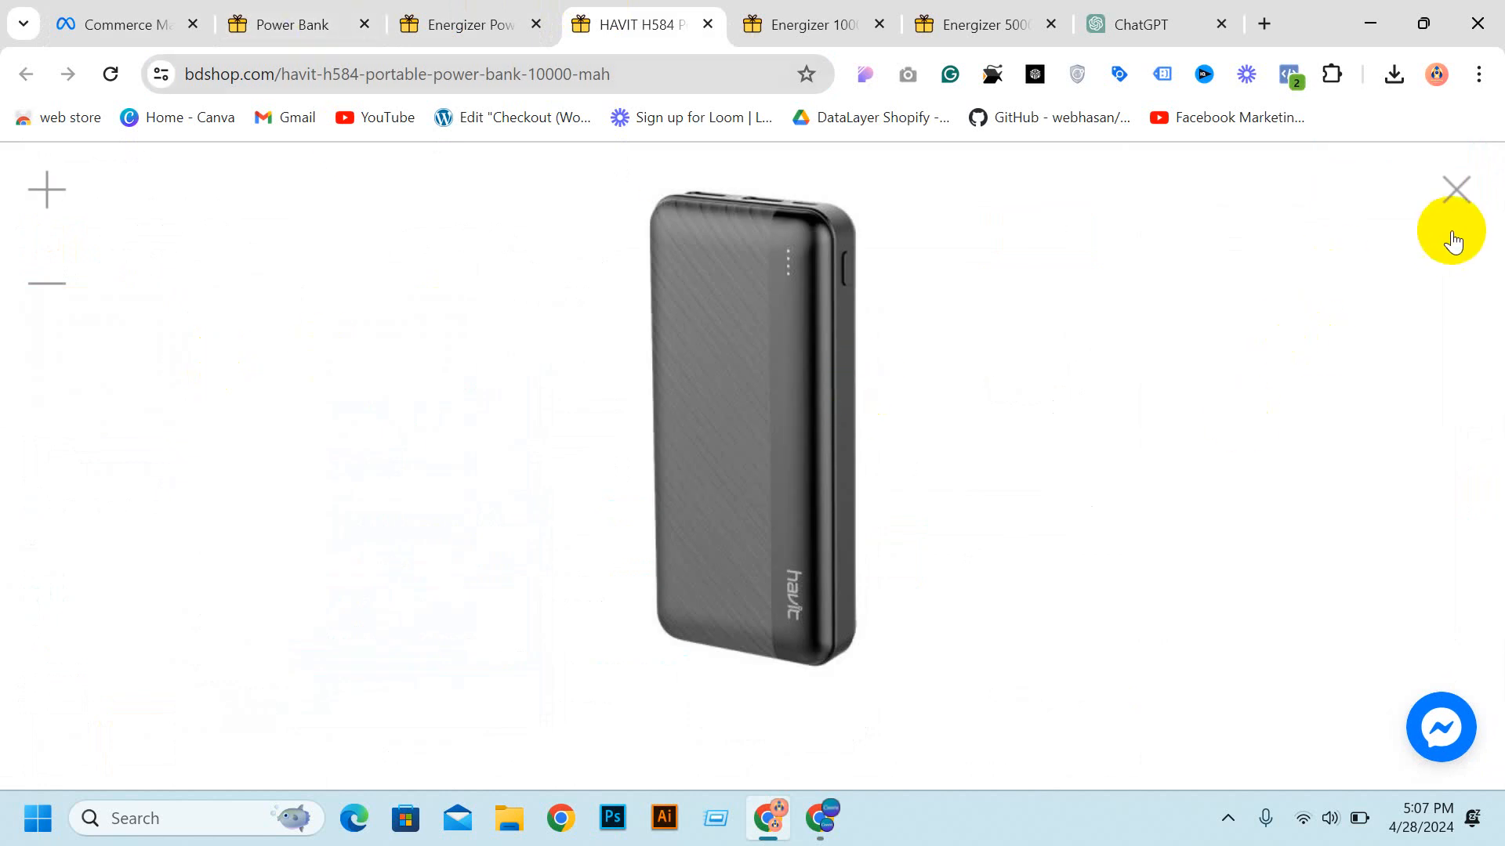
left_click(1455, 191)
Step: Copy the HAVIT H584 product title from the BDSHOP page and return to the new item in Commerce Manager
scroll(649, 287, "up", 5)
triple_click(303, 462)
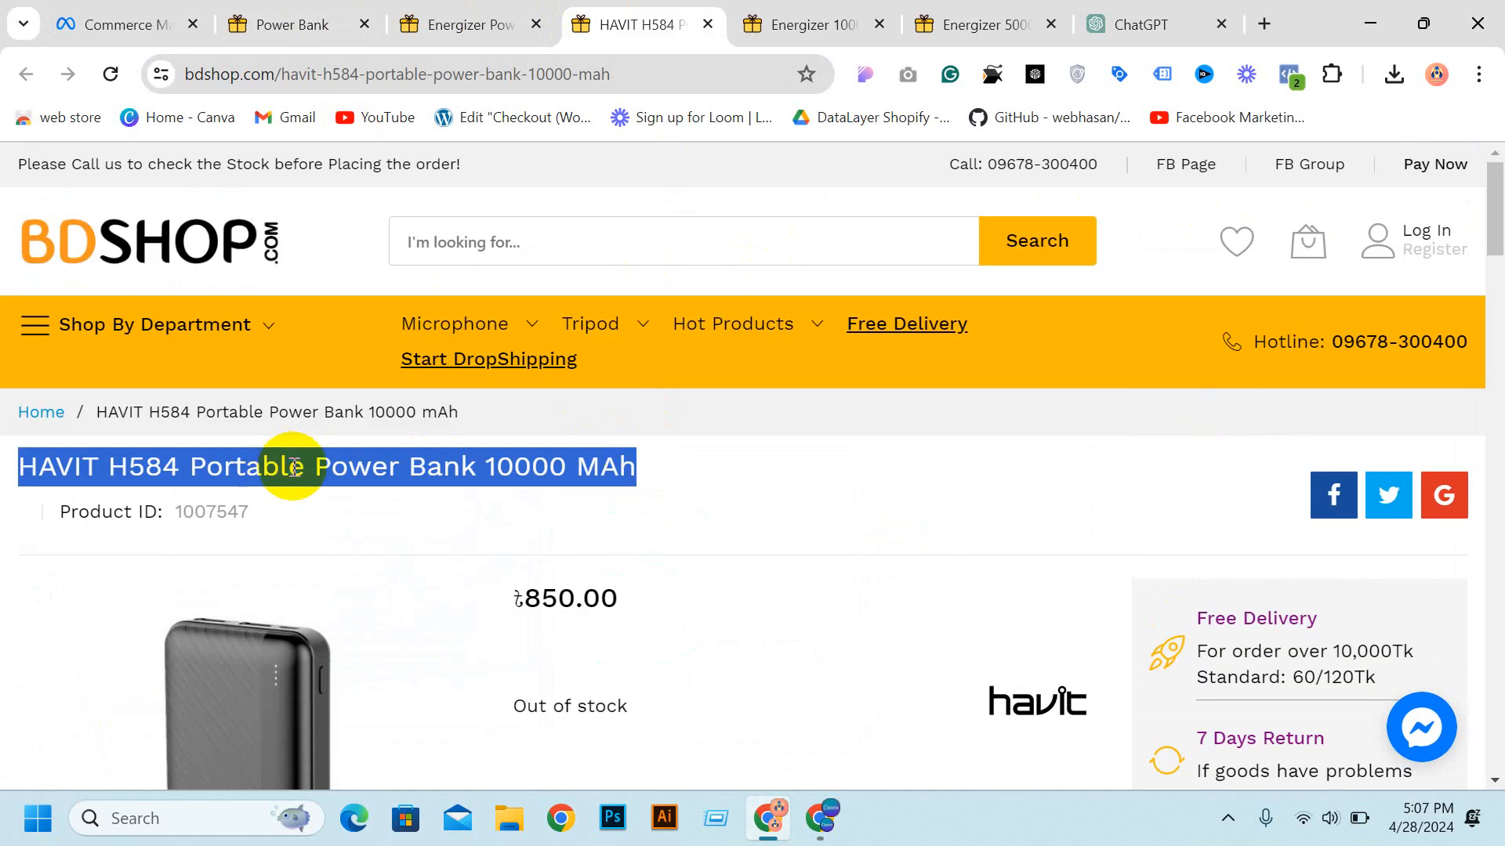
right_click(302, 463)
left_click(401, 138)
left_click(150, 20)
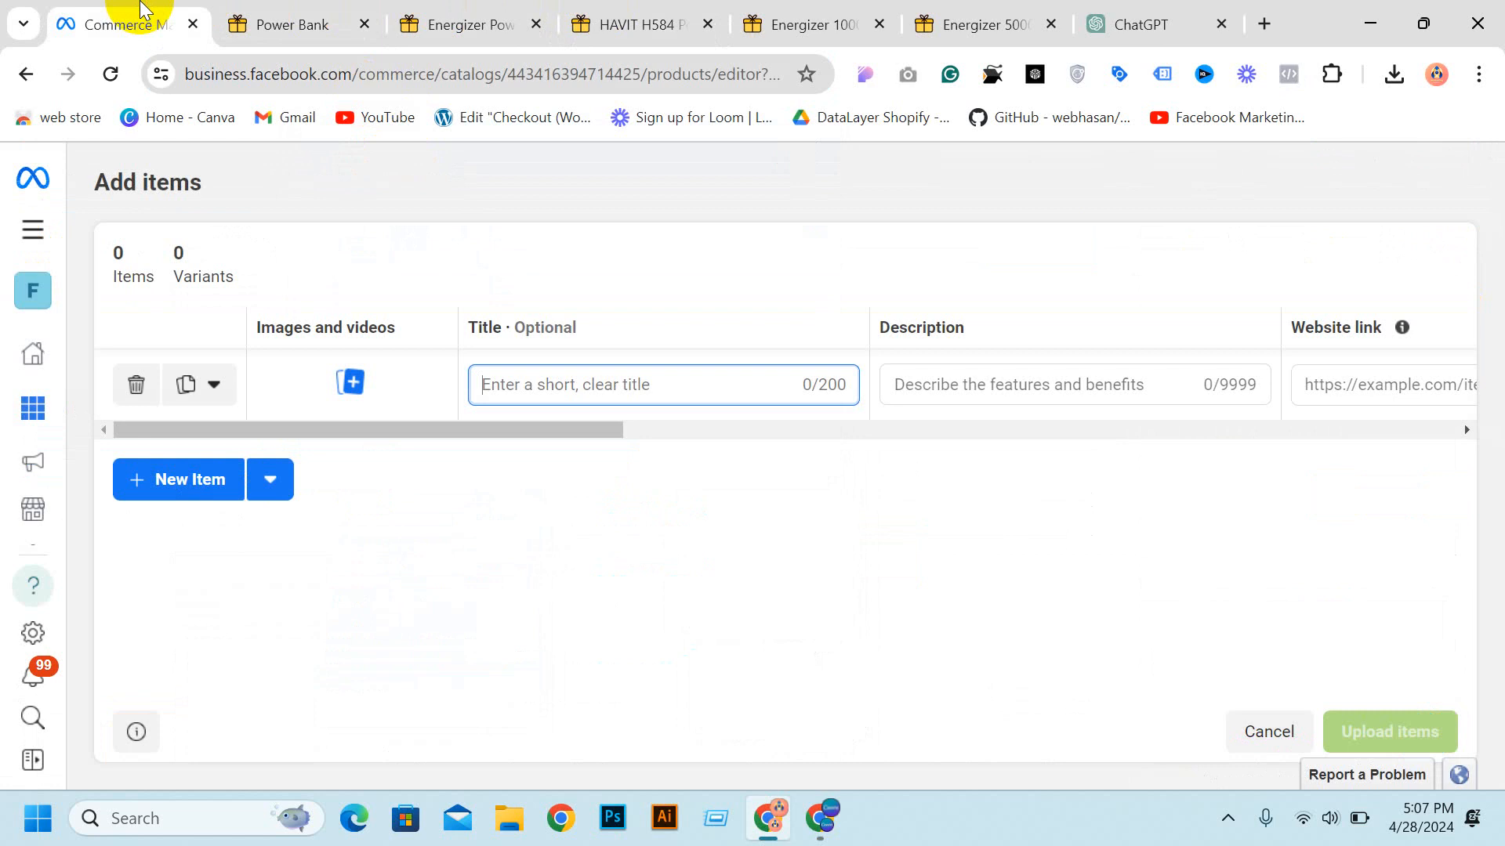
Step: Add havit-h584-portable-power-bank-10000-mah.jpg as the item's main image and paste the copied product name as its title
left_click(352, 384)
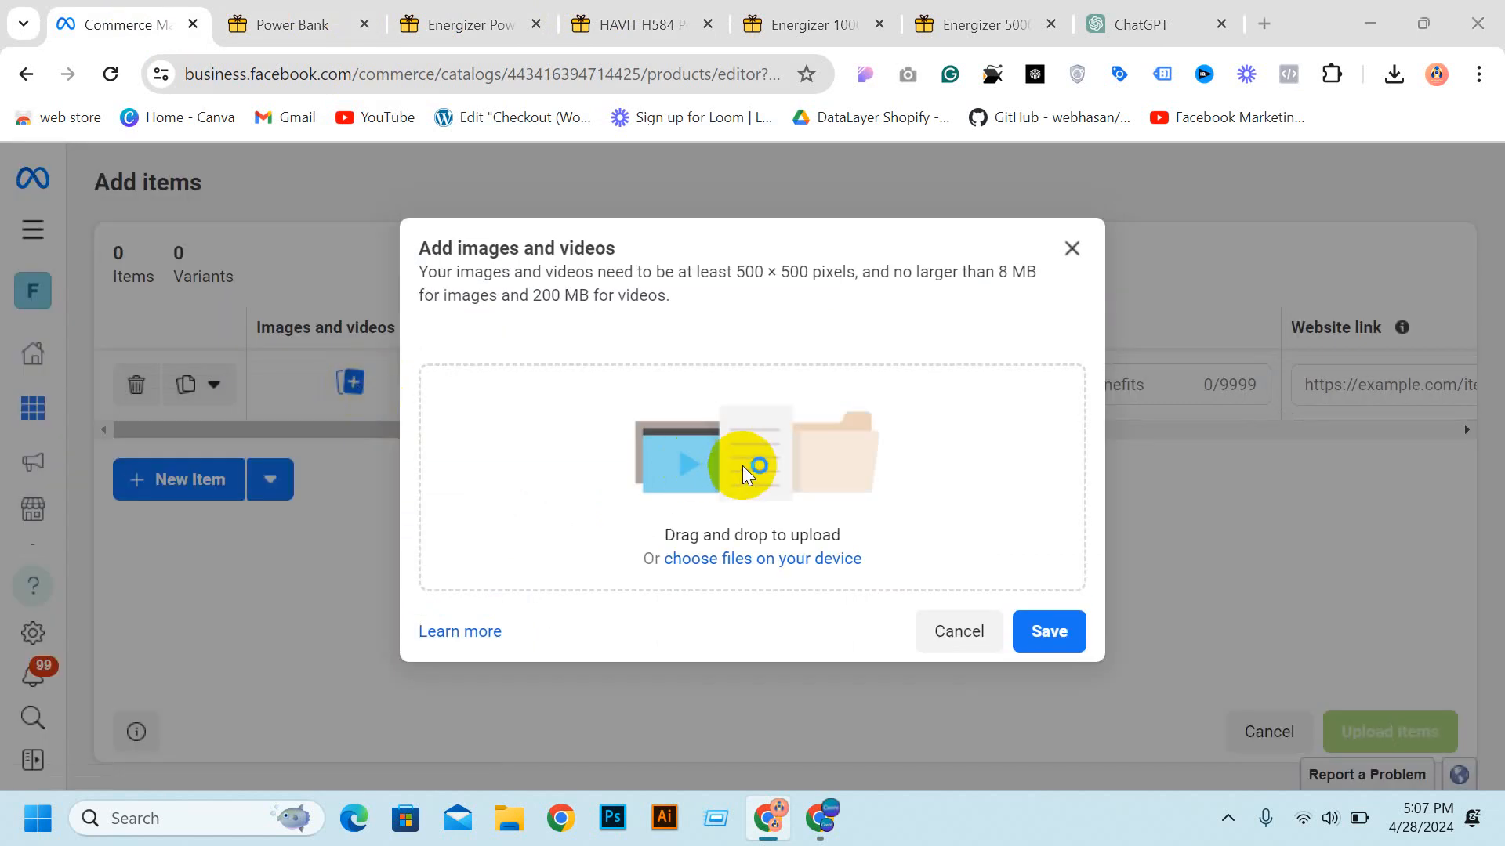
left_click(721, 463)
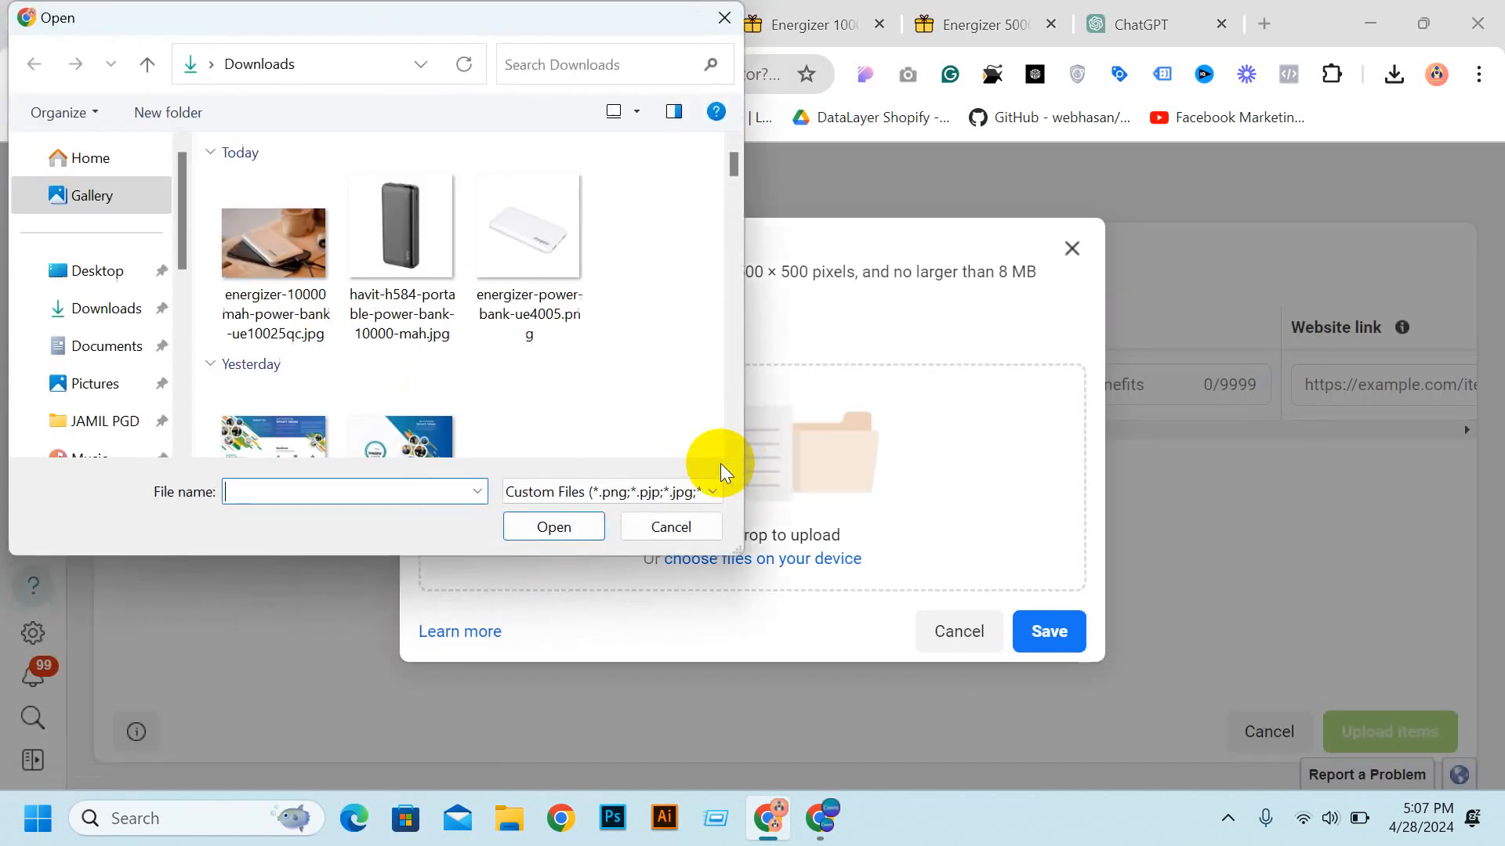
double_click(363, 235)
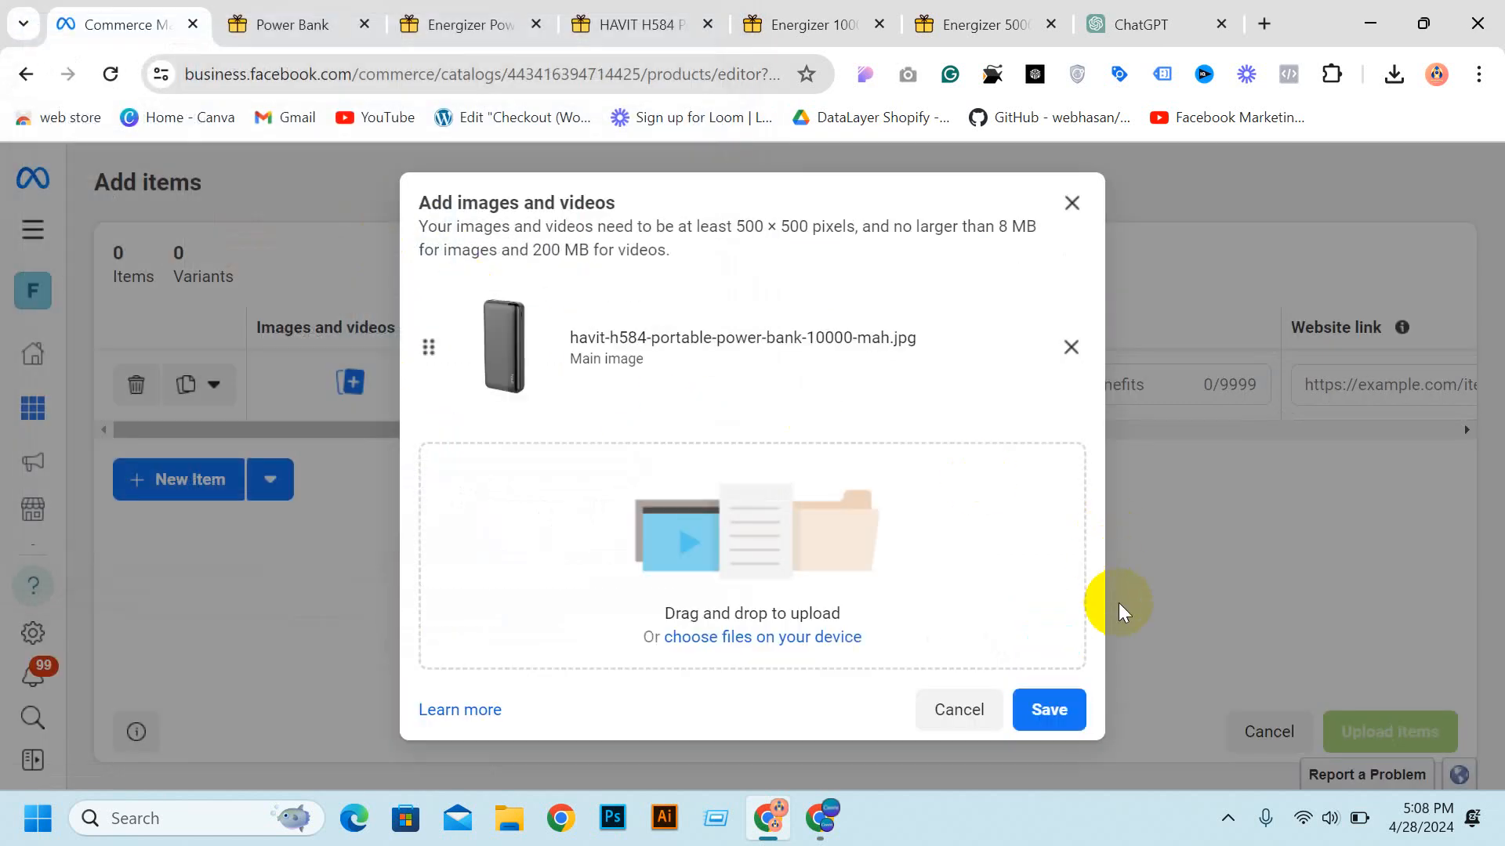
left_click(1033, 711)
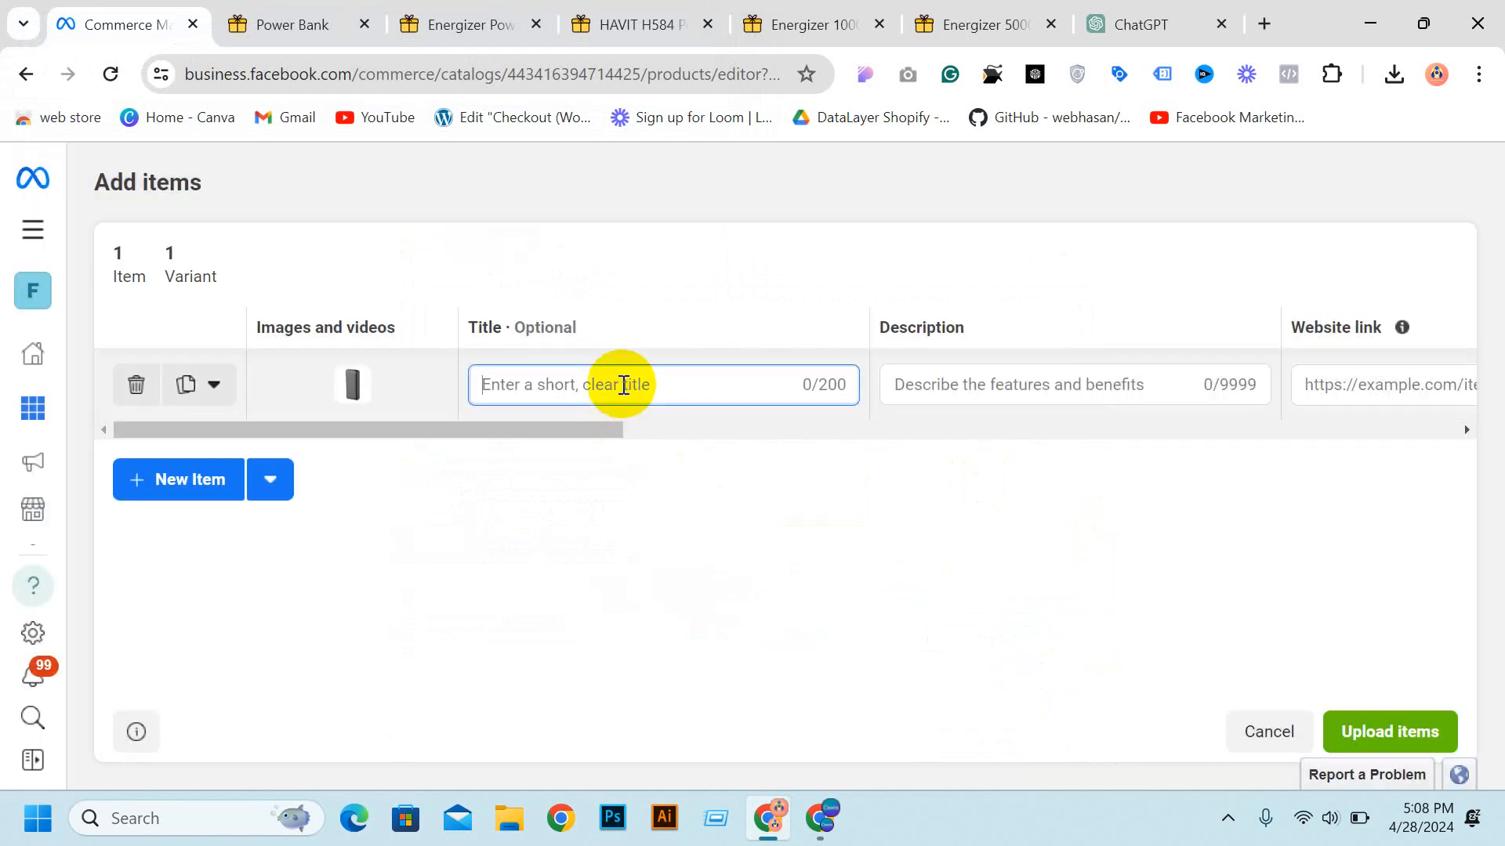
Step: Find the HAVIT H584 product details on its BDSHOP page and select the description heading and paragraph for copying
left_click(888, 382)
left_click(443, 20)
left_click(658, 18)
scroll(511, 435, "down", 10)
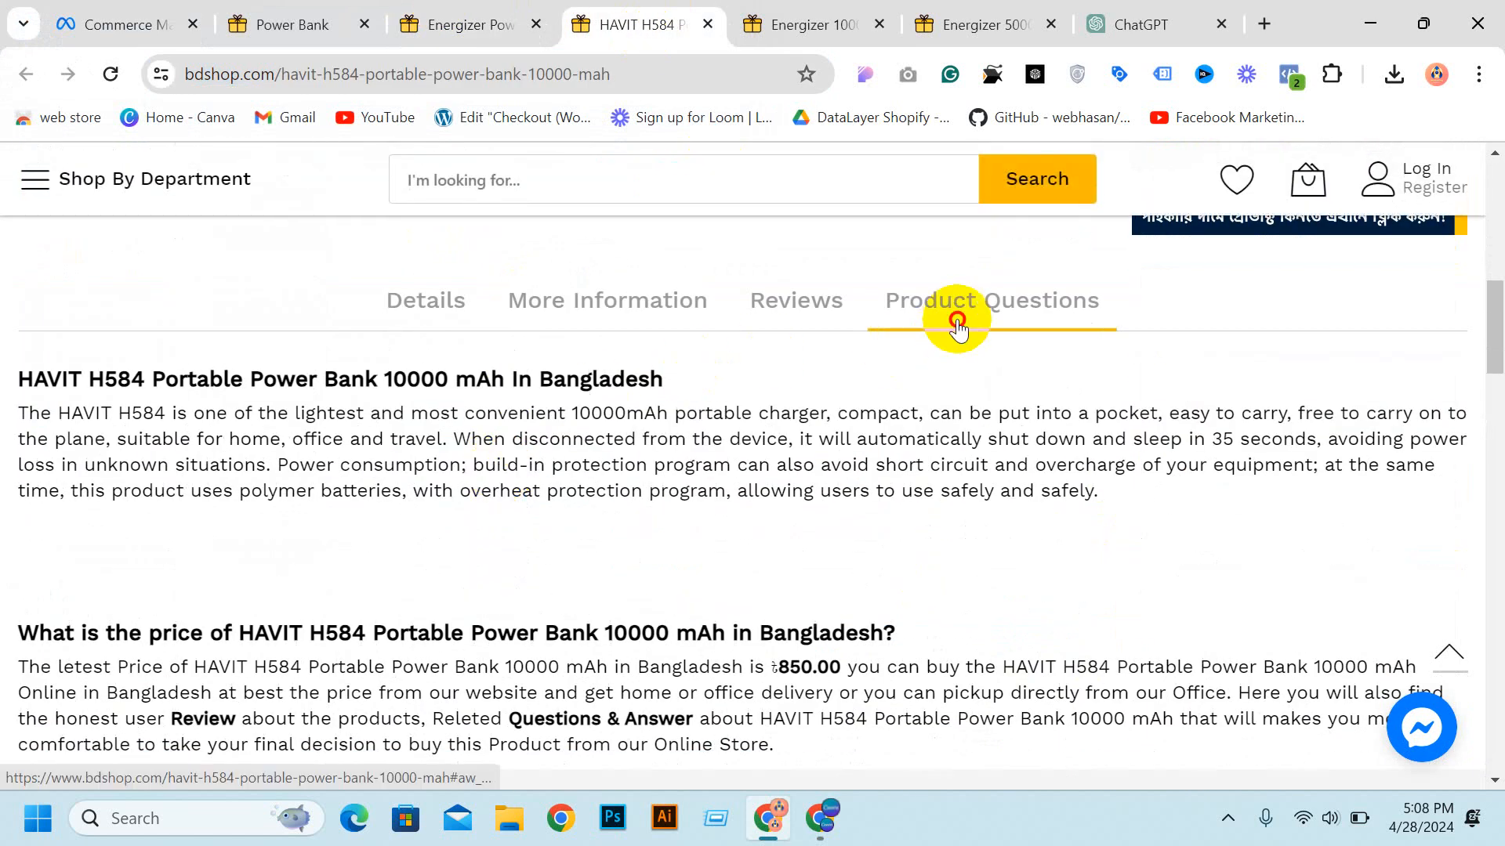
left_click(953, 320)
scroll(609, 323, "down", 2)
scroll(538, 262, "up", 3)
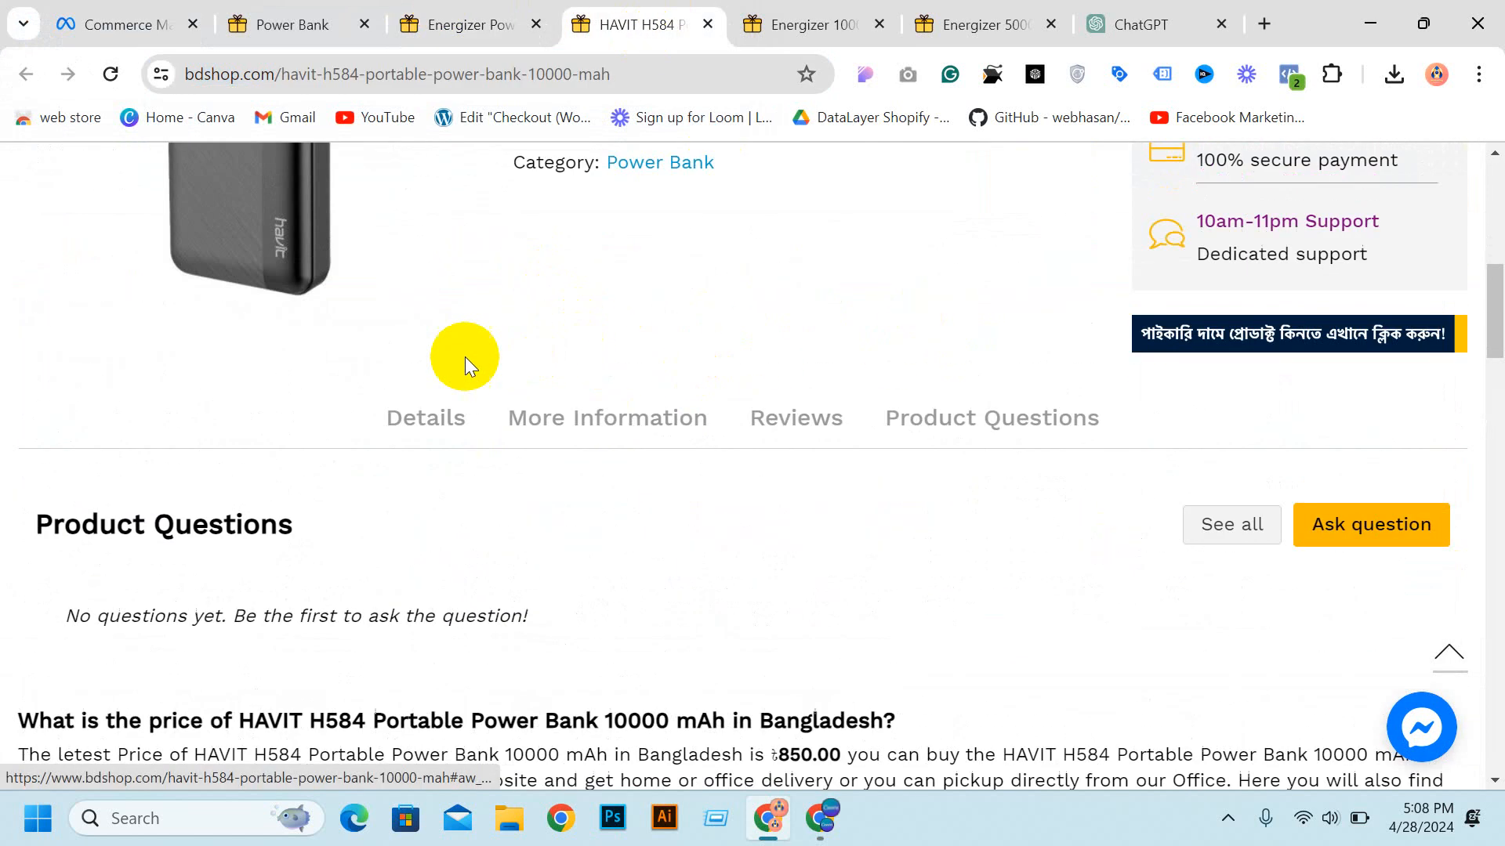
left_click(426, 416)
scroll(313, 376, "down", 3)
left_click_drag(17, 257, 1296, 404)
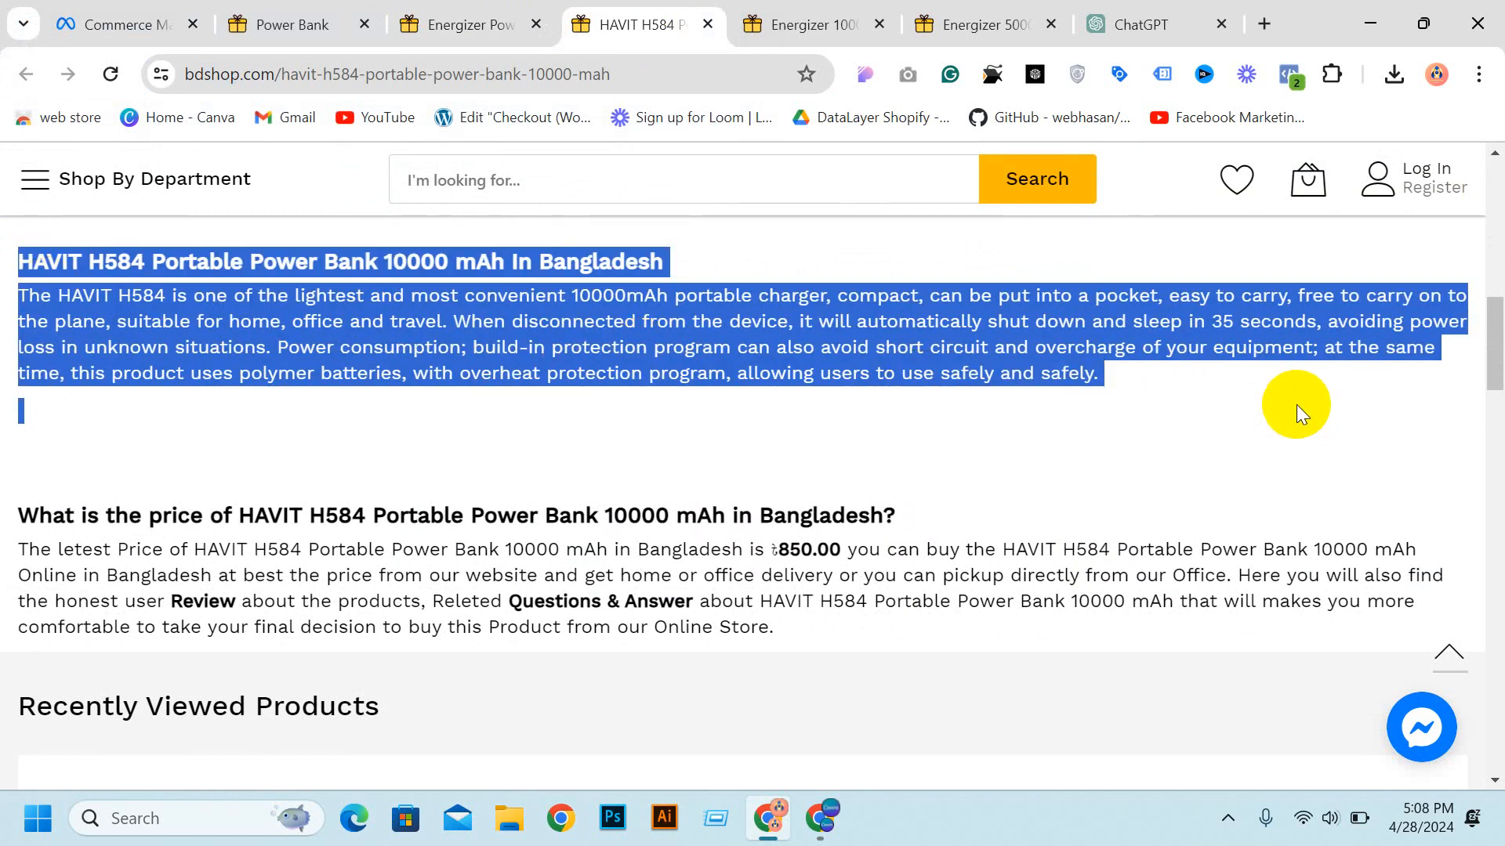
Step: Paste the copied HAVIT H584 product text into the new catalogue item's description
left_click(176, 9)
left_click(938, 379)
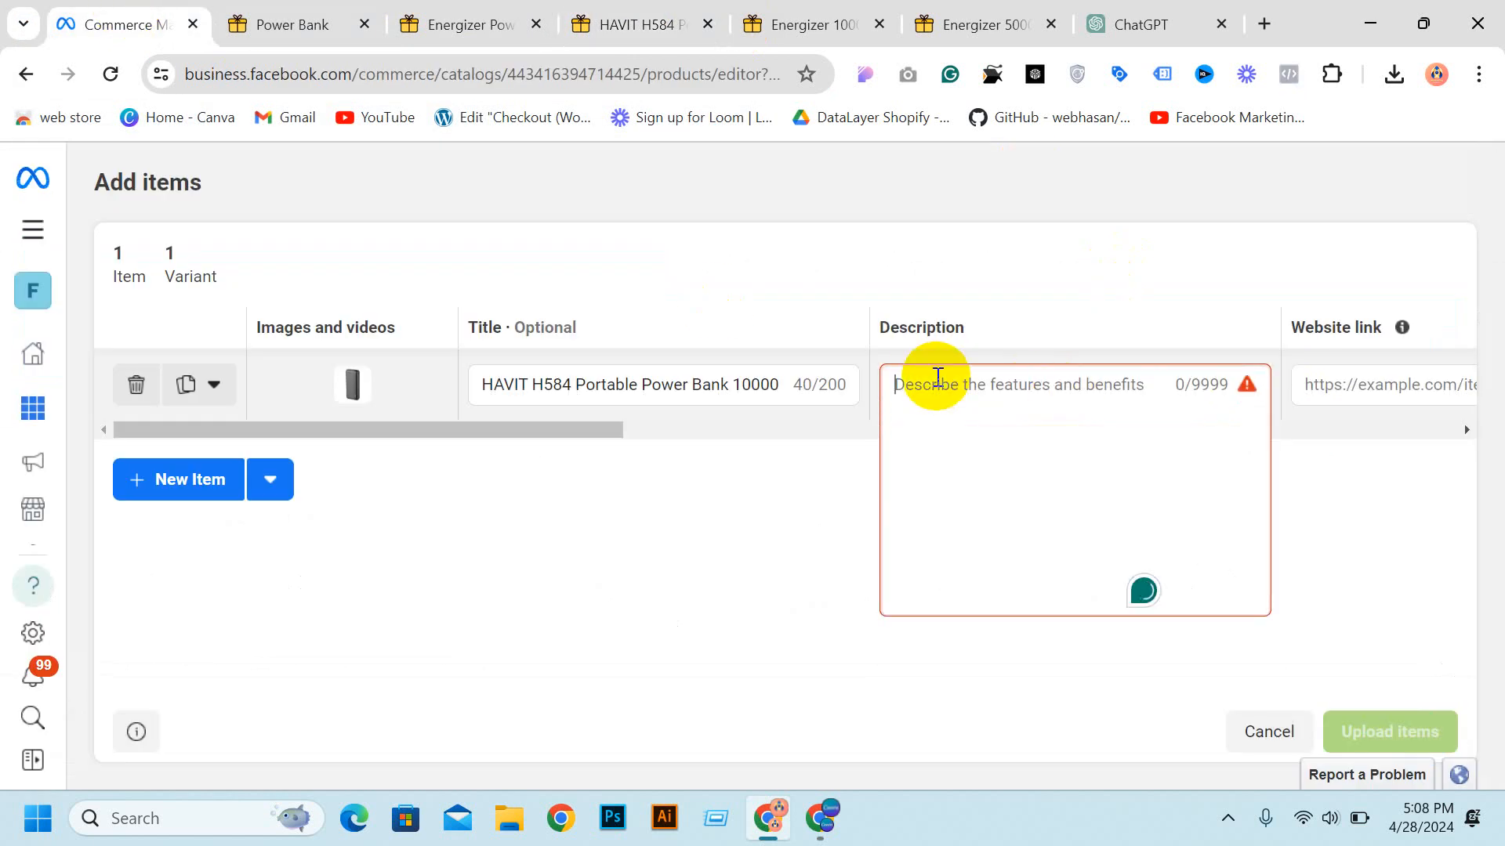
key("ctrl+v")
left_click(578, 561)
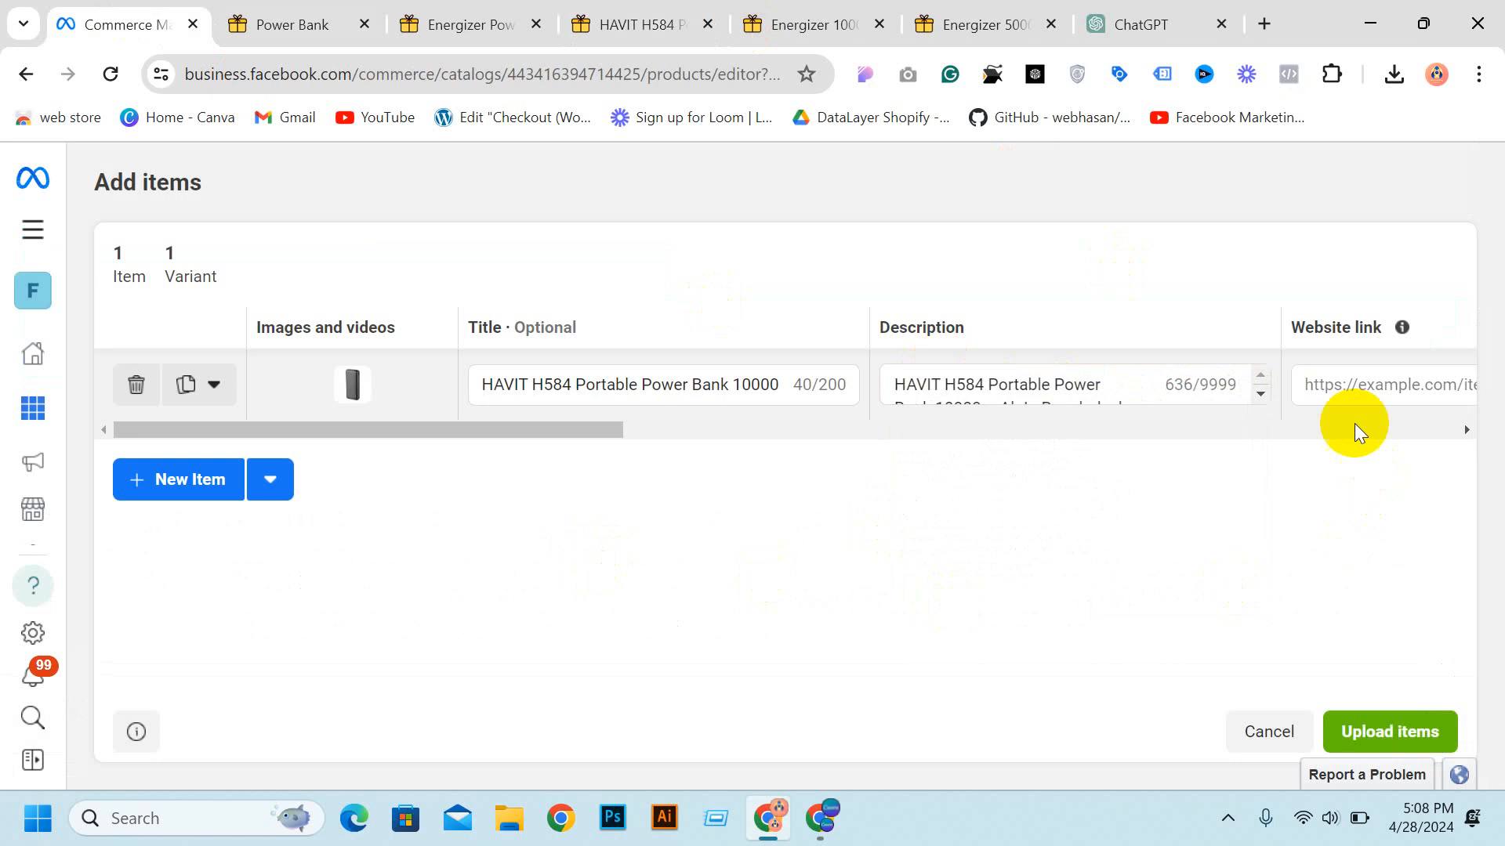
Step: Copy the HAVIT H584 product page URL from BDSHOP and paste it as the item's website link
left_click(1352, 391)
left_click(450, 23)
left_click(604, 22)
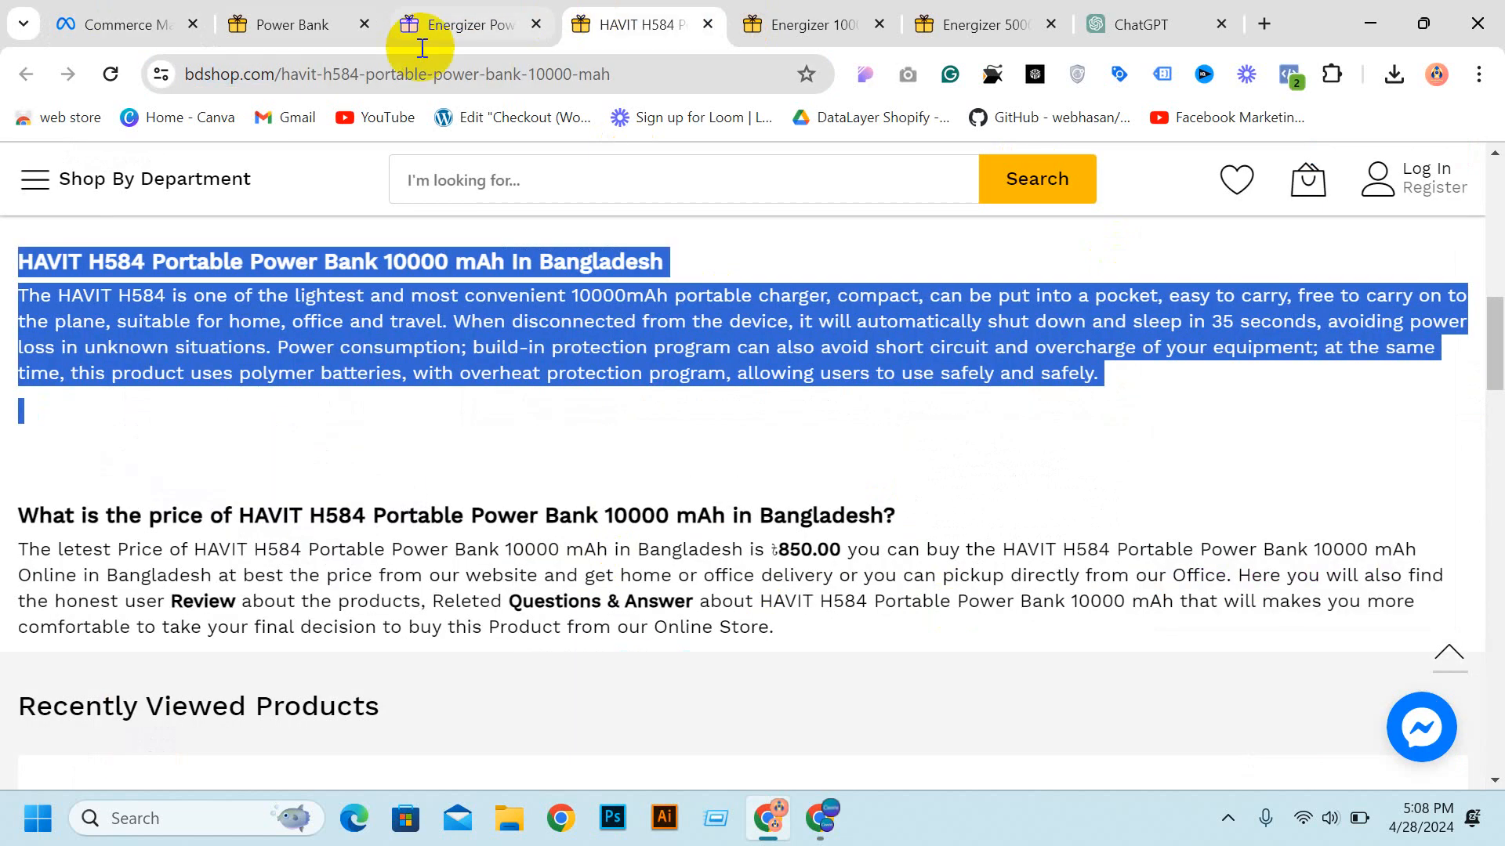
left_click(384, 73)
key("ctrl+c")
left_click(110, 24)
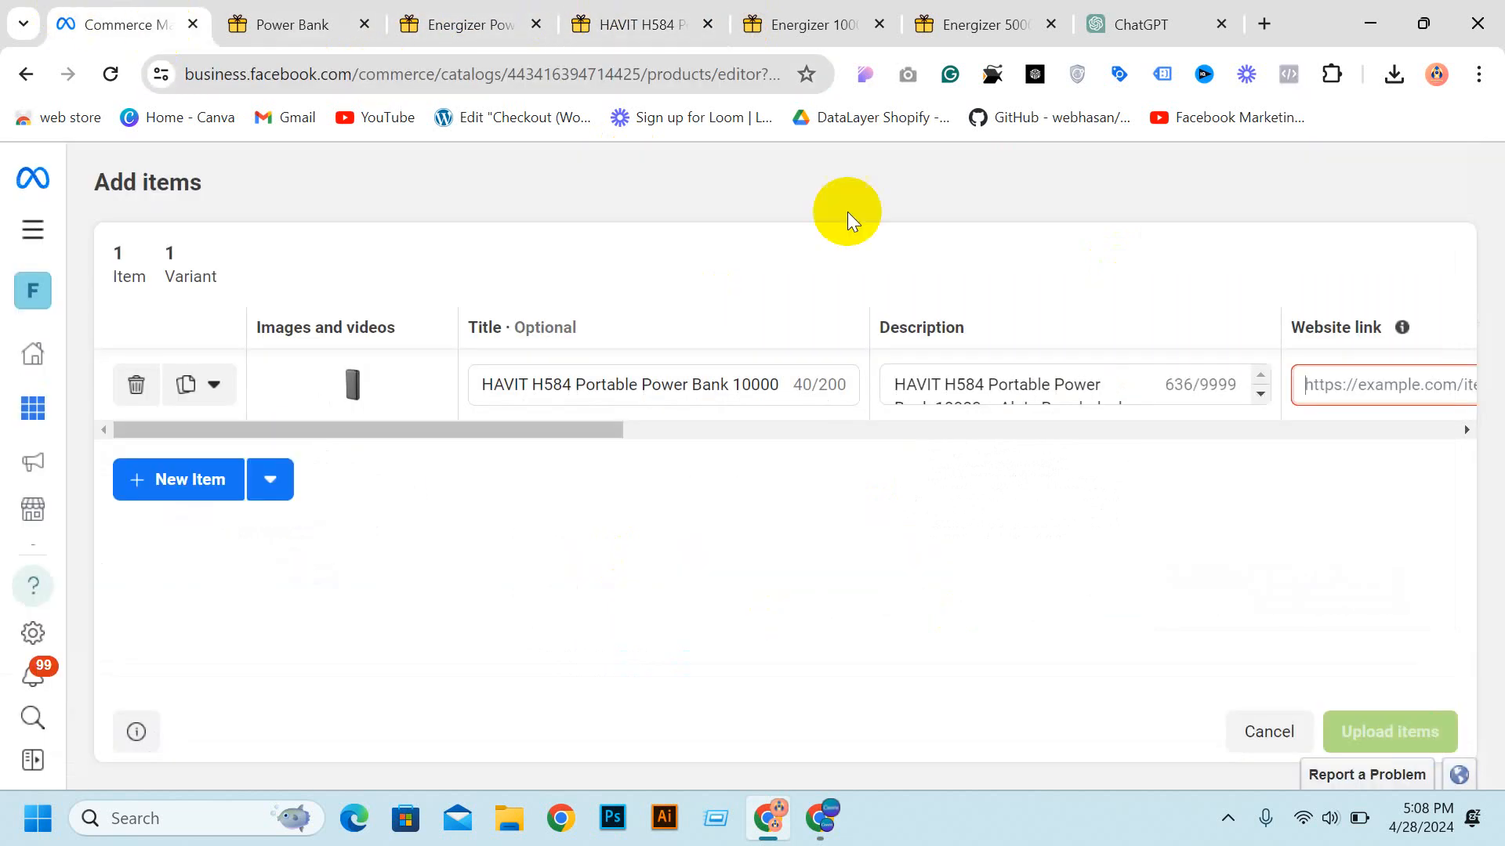
key("ctrl+v")
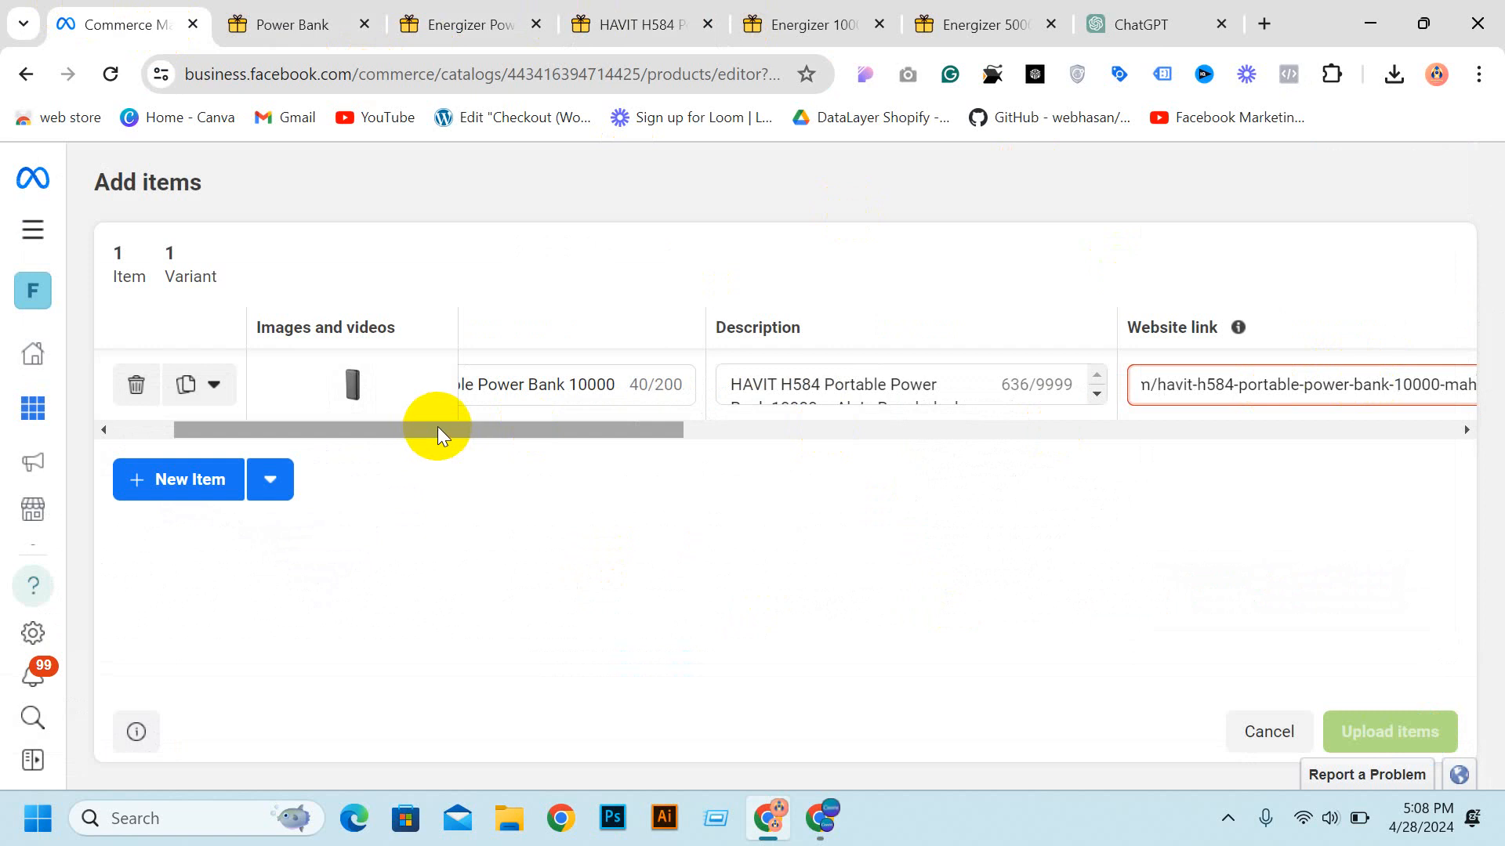
Step: Look up the HAVIT H584 price on BDSHOP and set the item's price to 850.00 BDT
left_click_drag(436, 426, 709, 427)
left_click(923, 392)
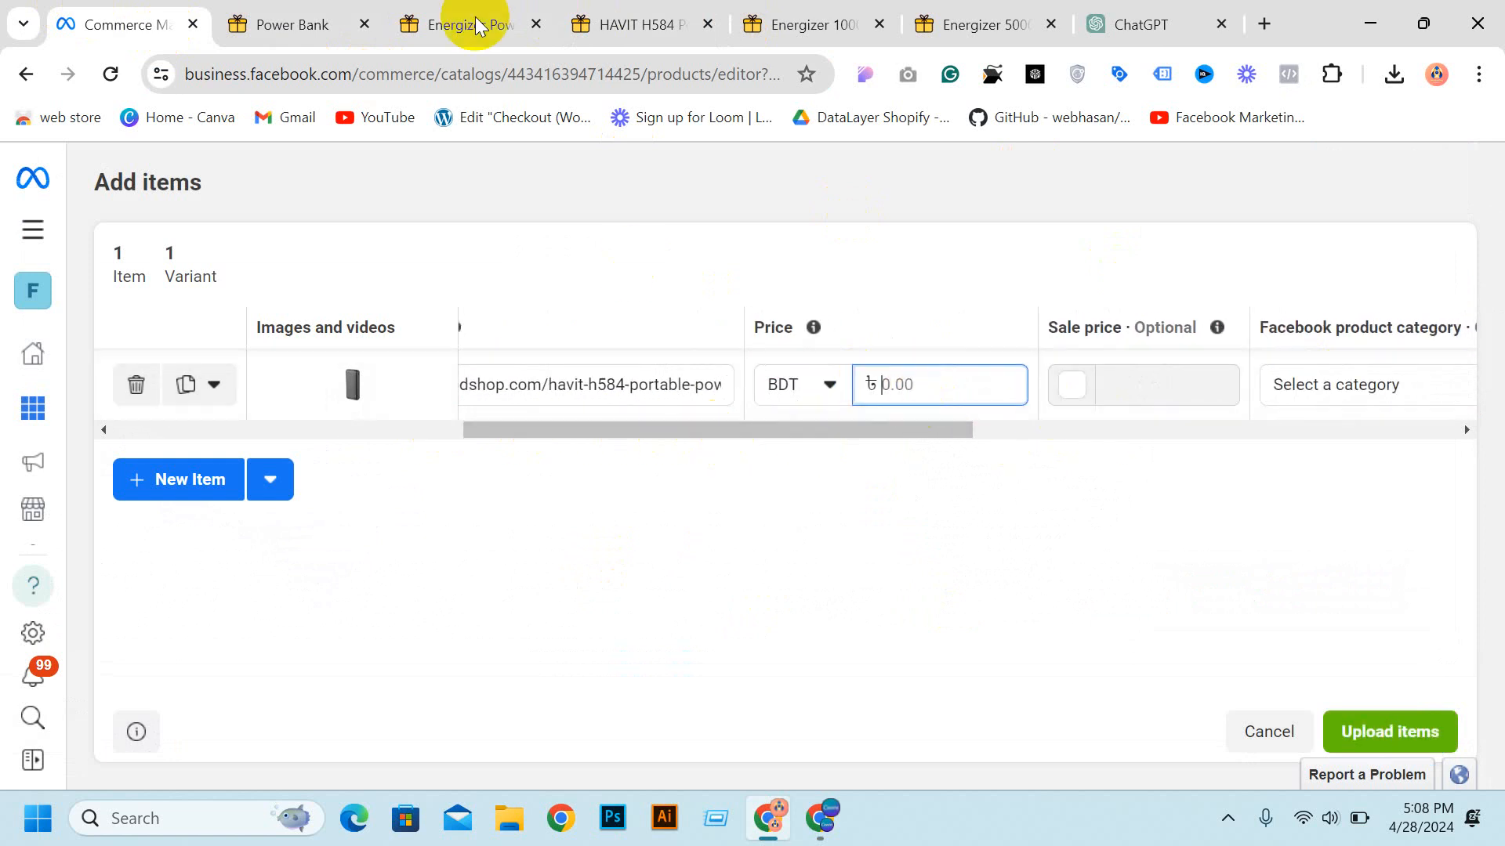
left_click(615, 22)
scroll(742, 530, "up", 9)
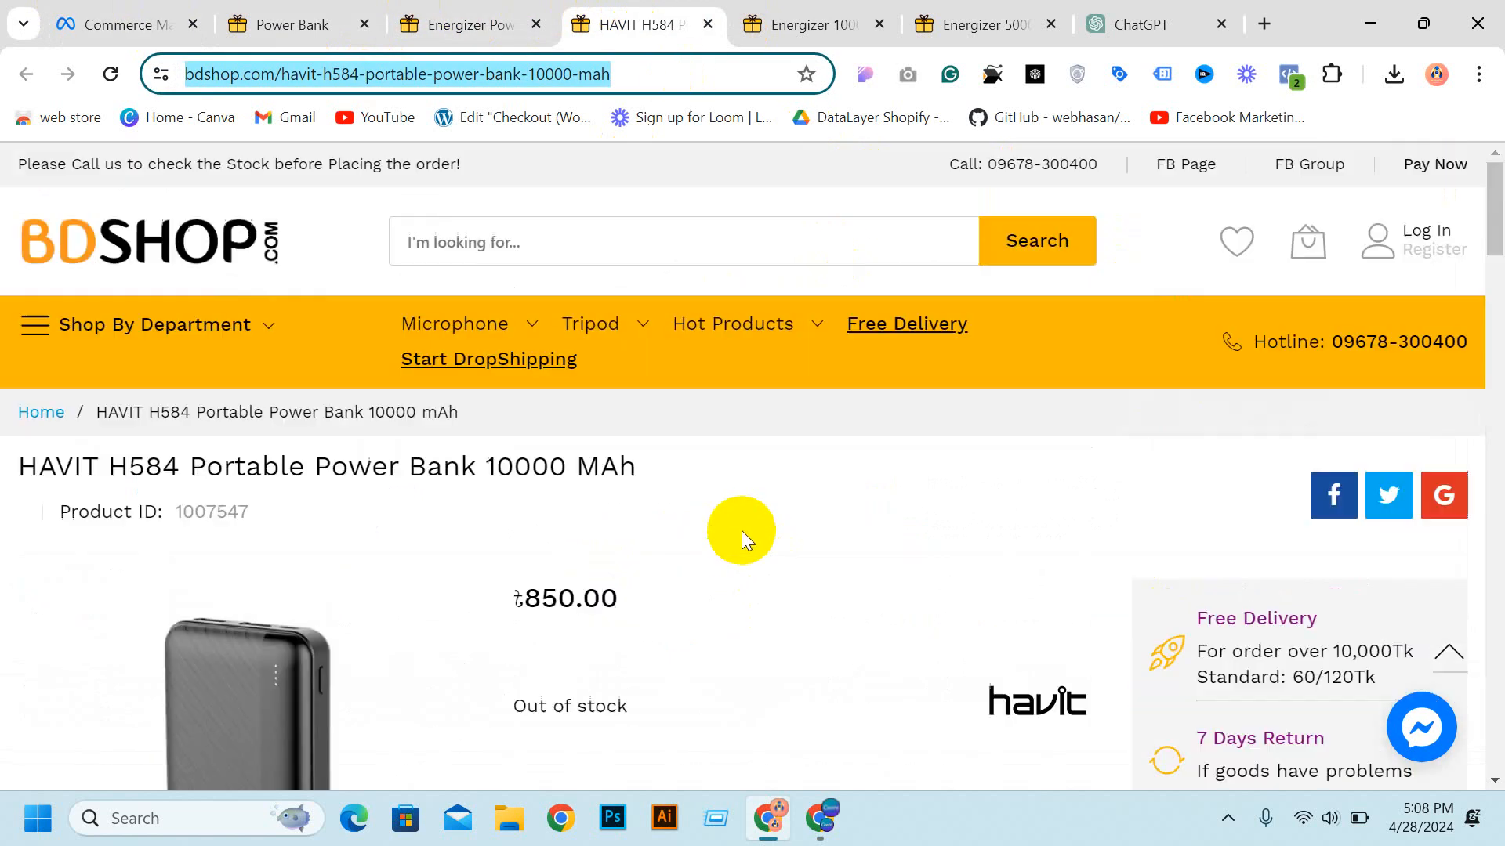
left_click_drag(525, 599, 564, 602)
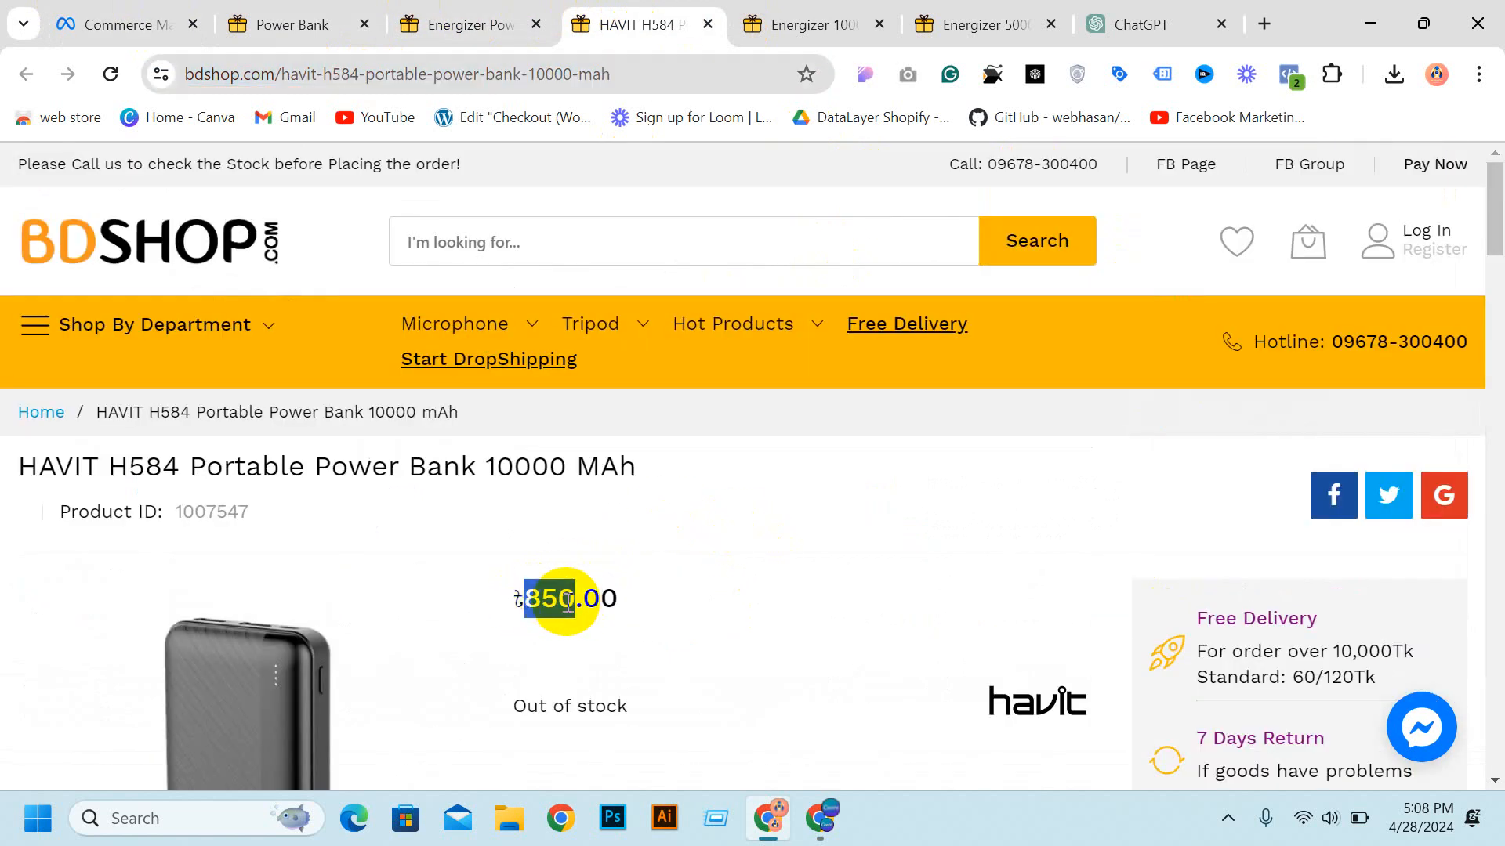
left_click(125, 24)
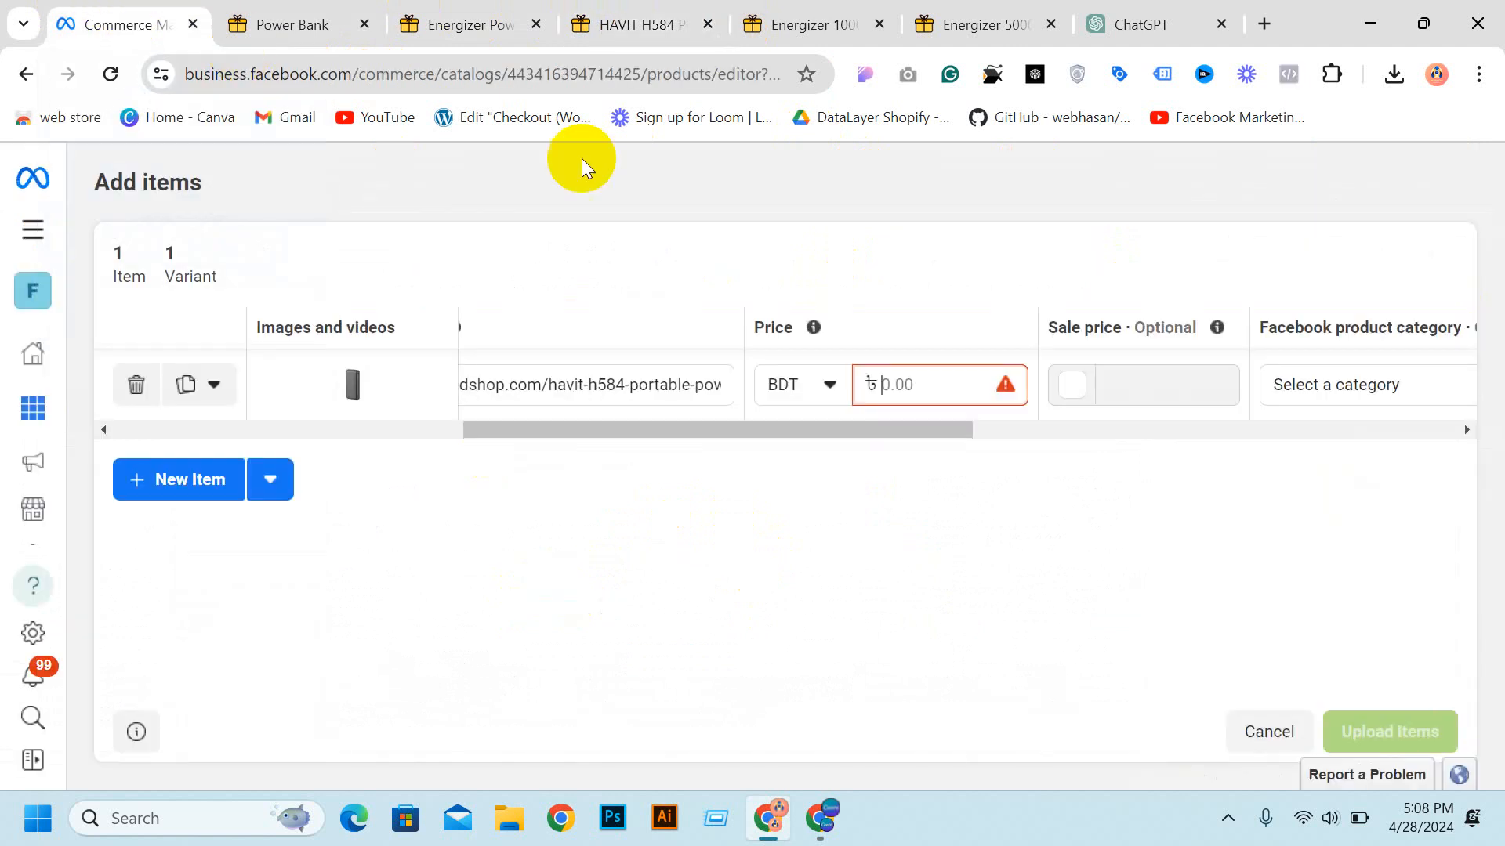
left_click(939, 481)
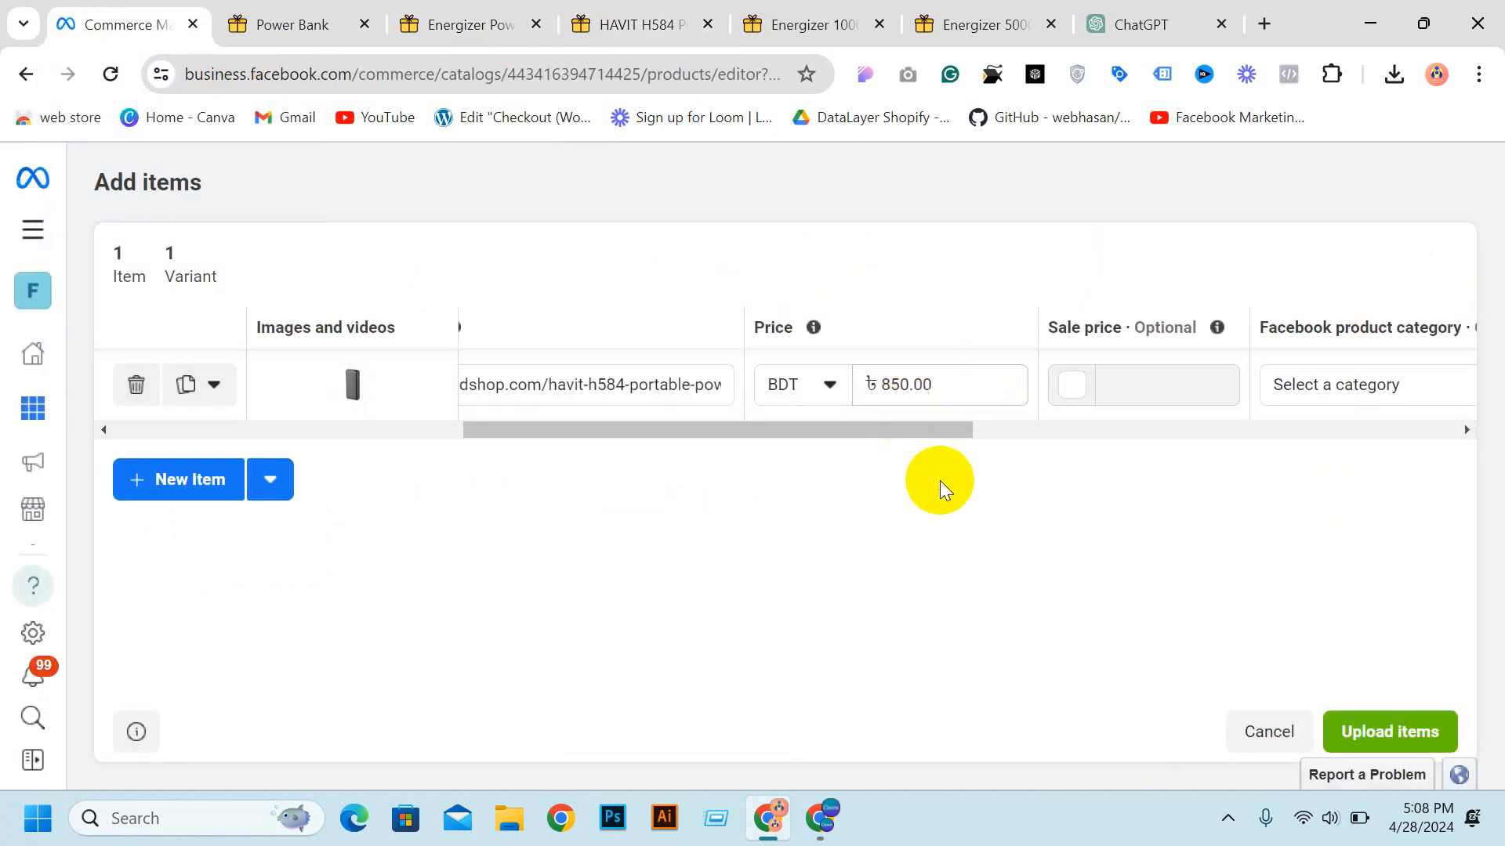
Step: Set the HAVIT item's Facebook product category to Electronics > Accessories
left_click_drag(901, 439, 1044, 429)
left_click(984, 390)
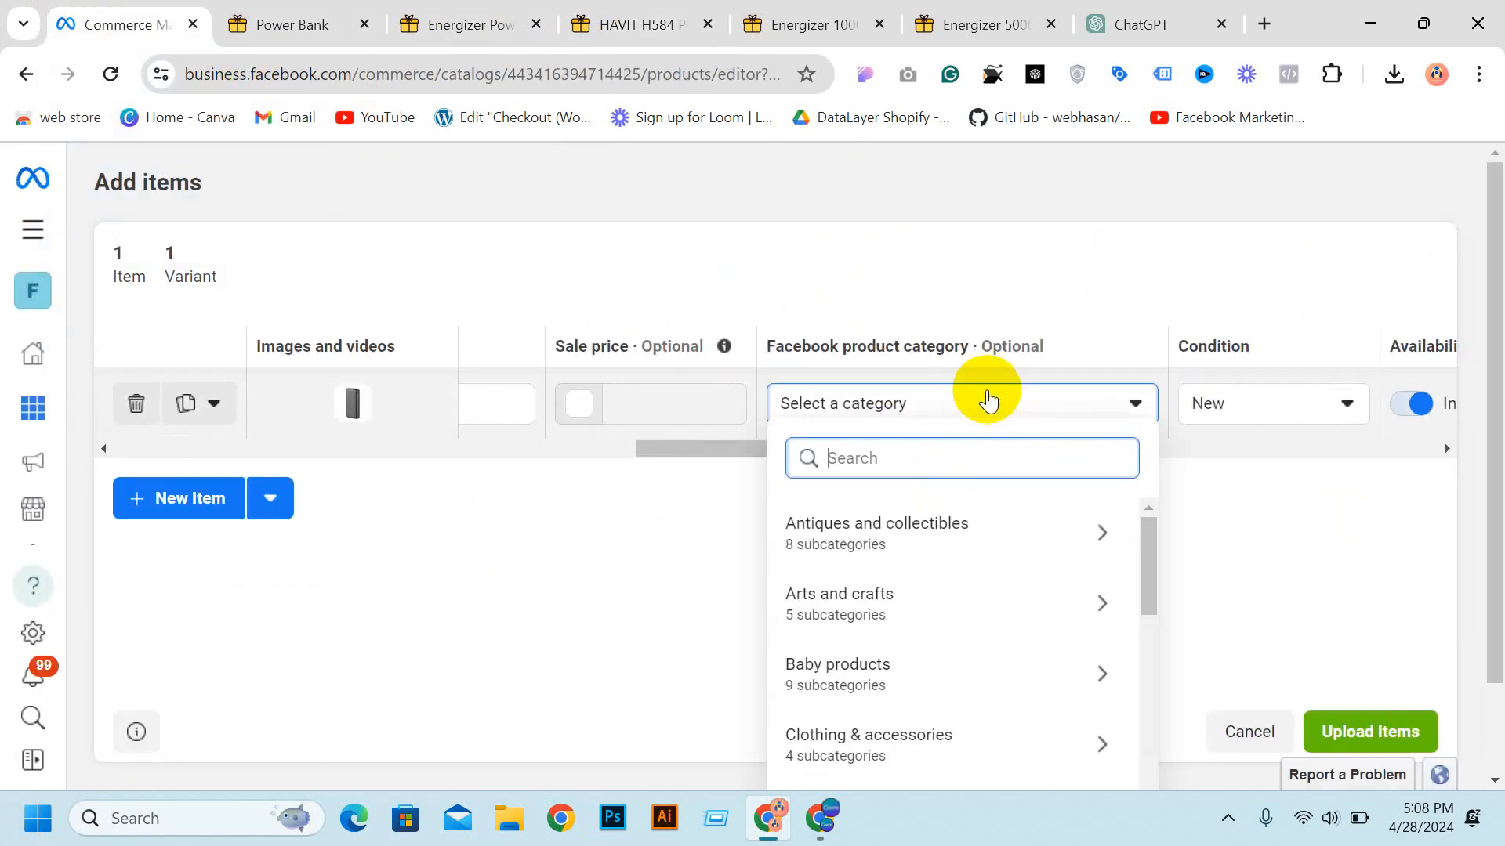
scroll(927, 604, "down", 3)
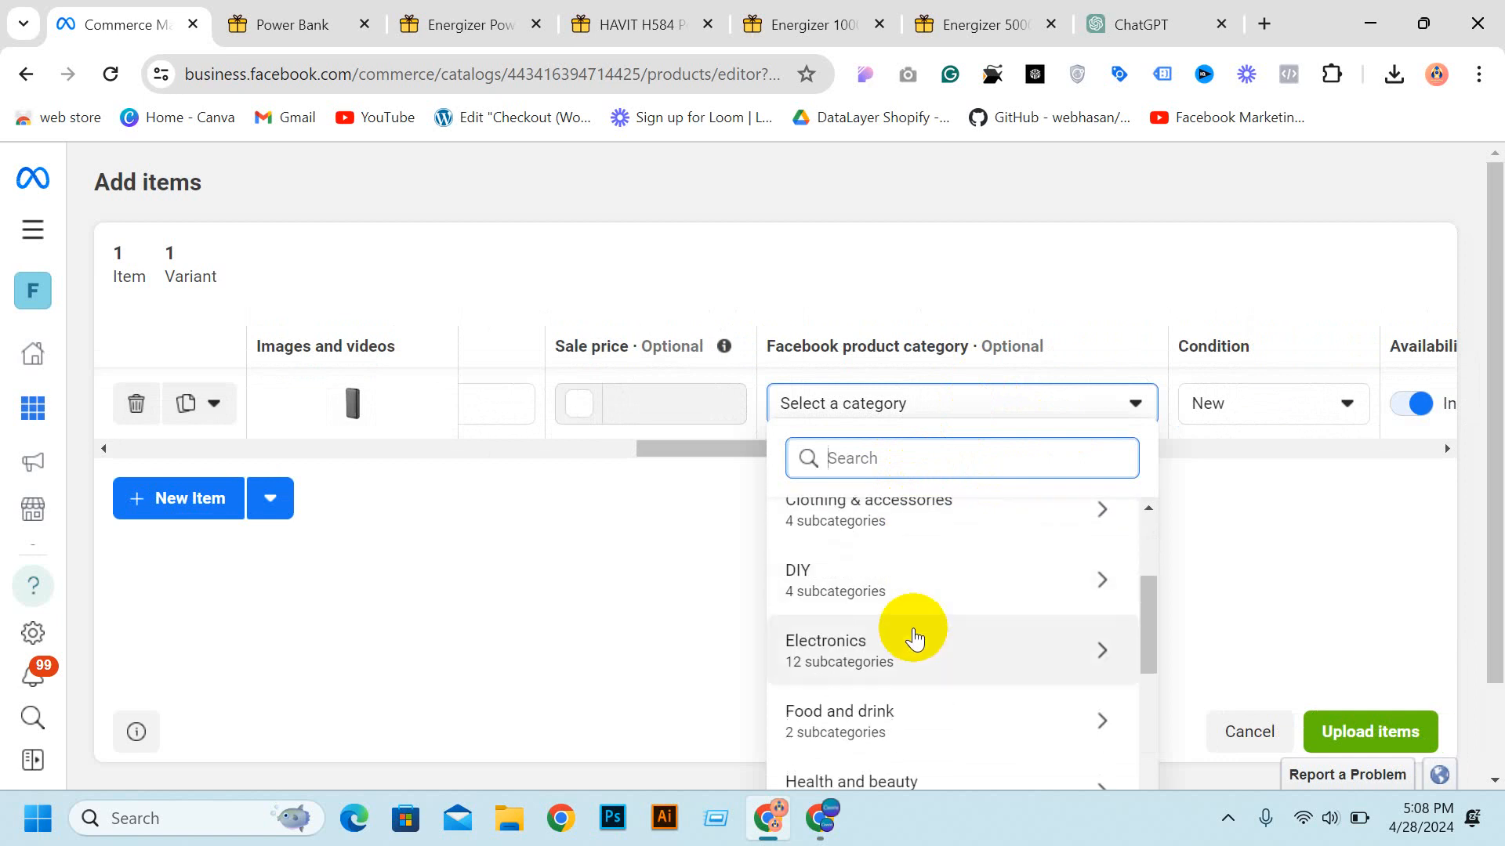
left_click(908, 661)
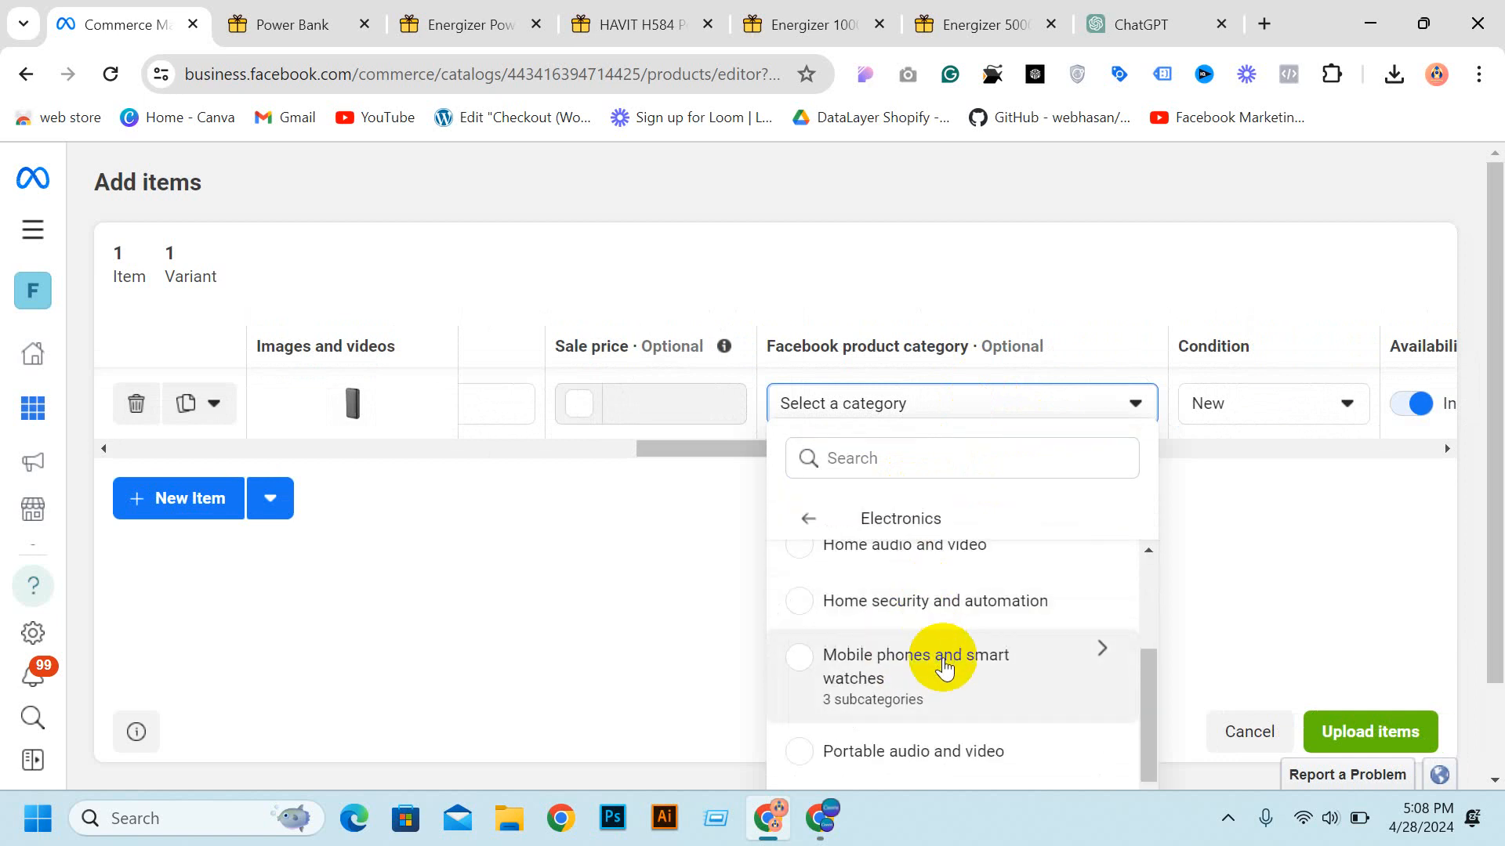
scroll(944, 715, "up", 3)
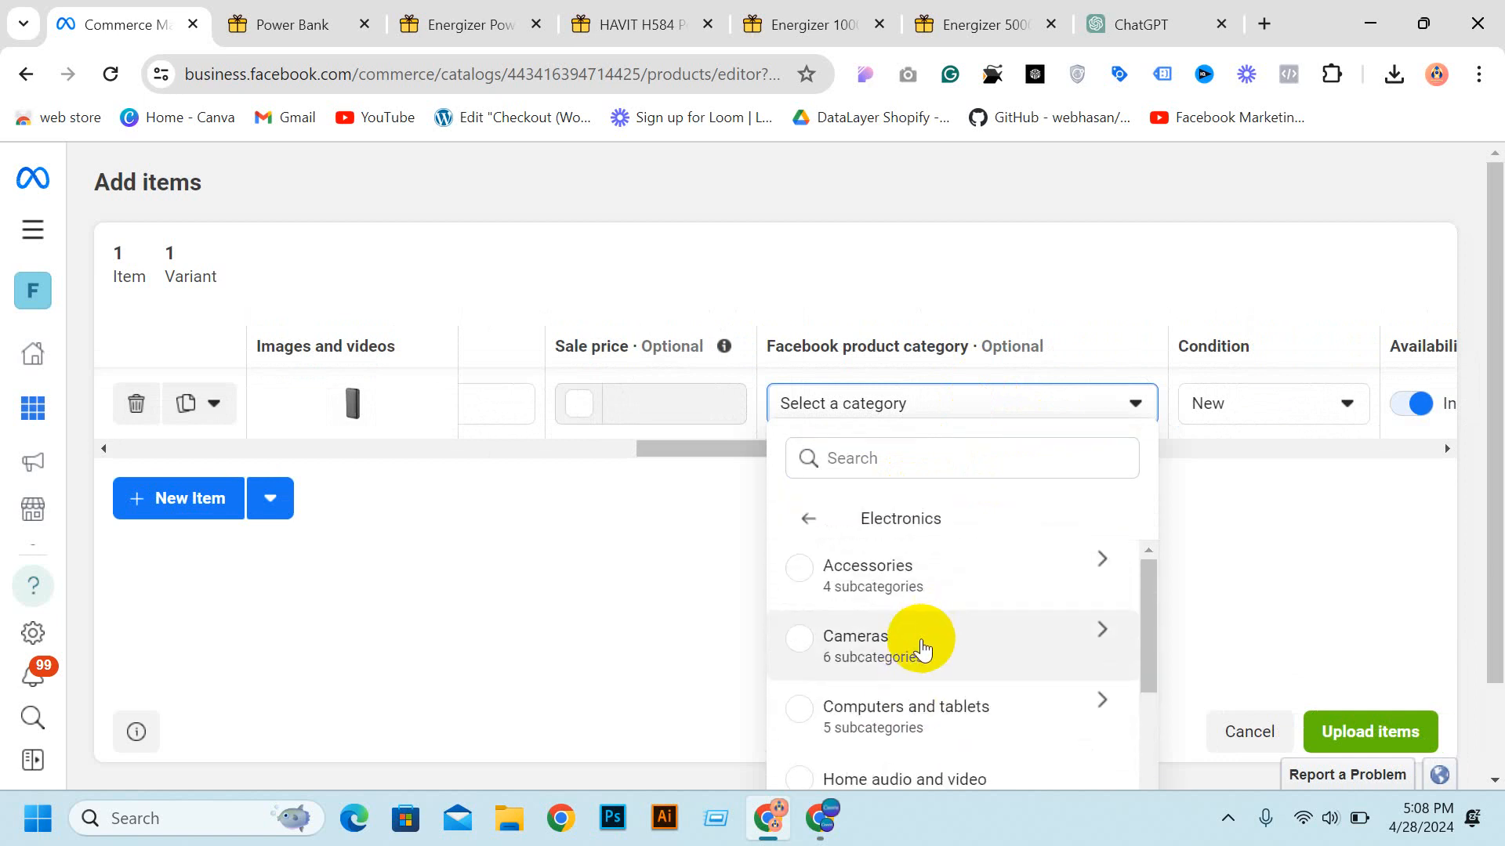
left_click(923, 600)
Step: Look over the remaining optional fields, leave them blank, and upload the HAVIT H584 item to the catalogue
left_click(1269, 437)
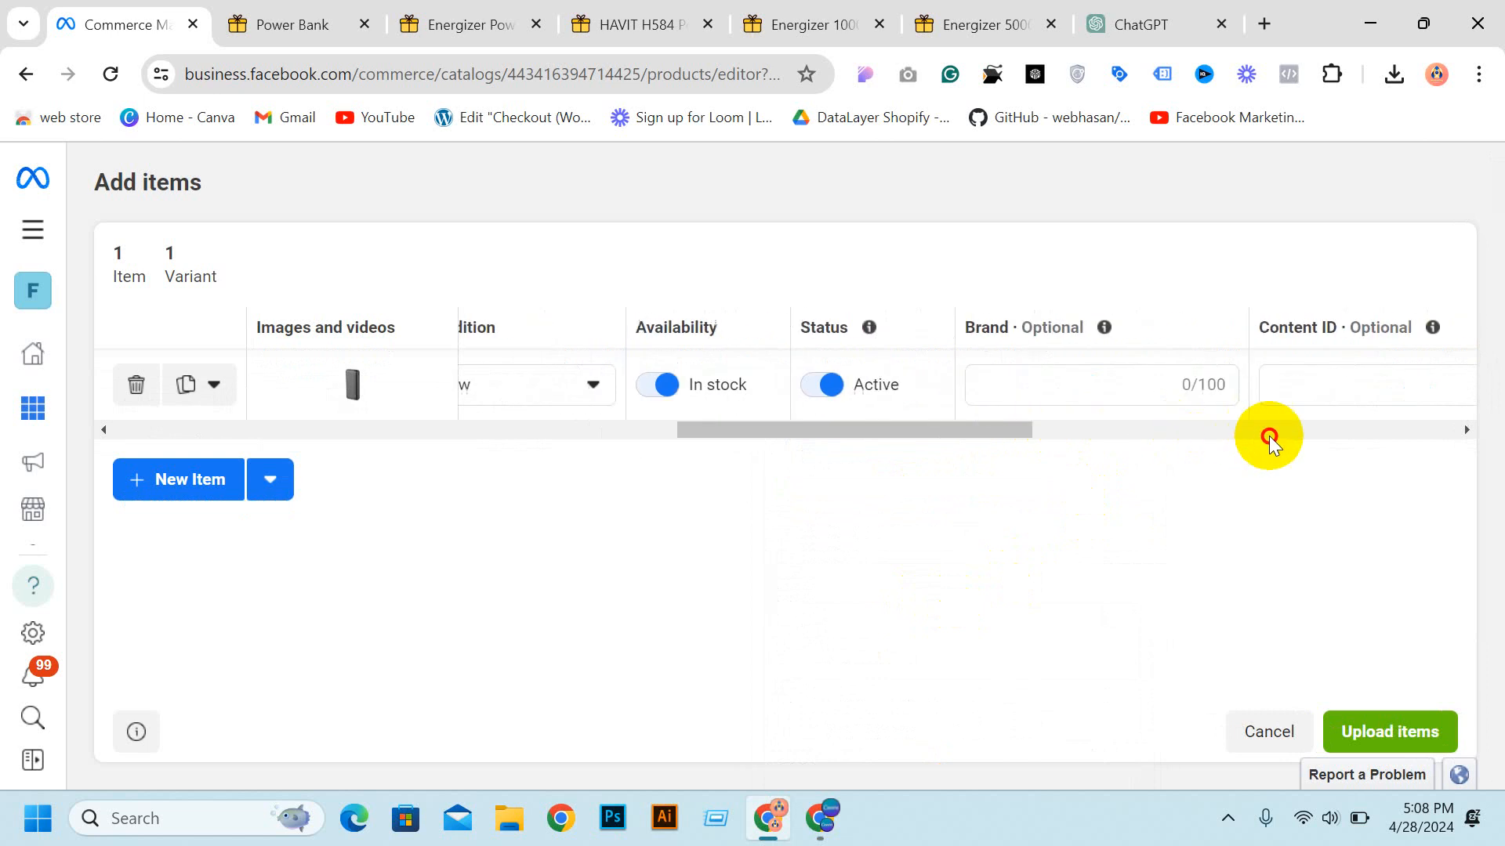
left_click(1269, 437)
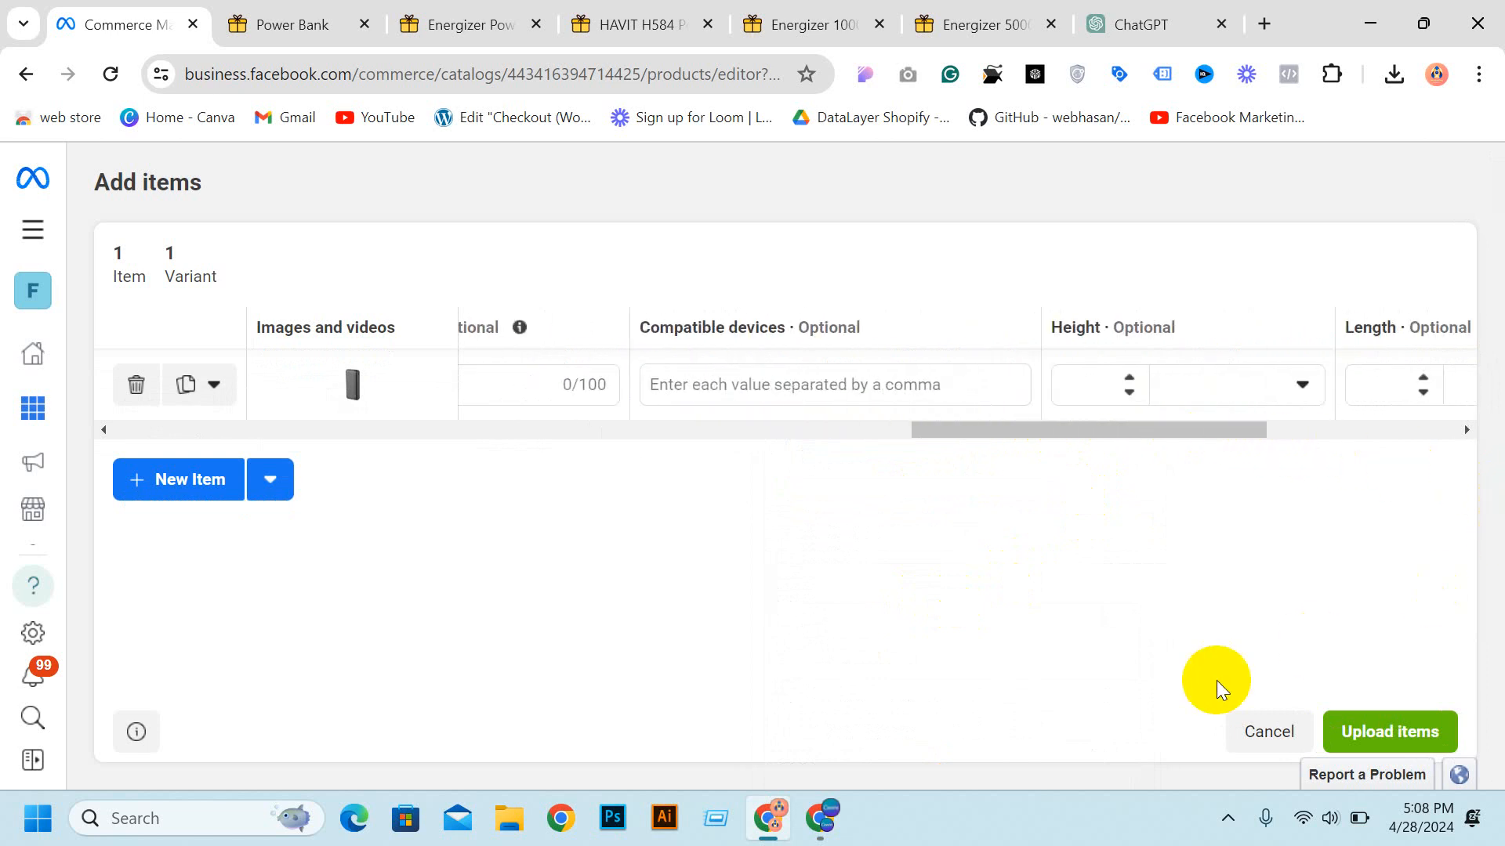
left_click(1329, 737)
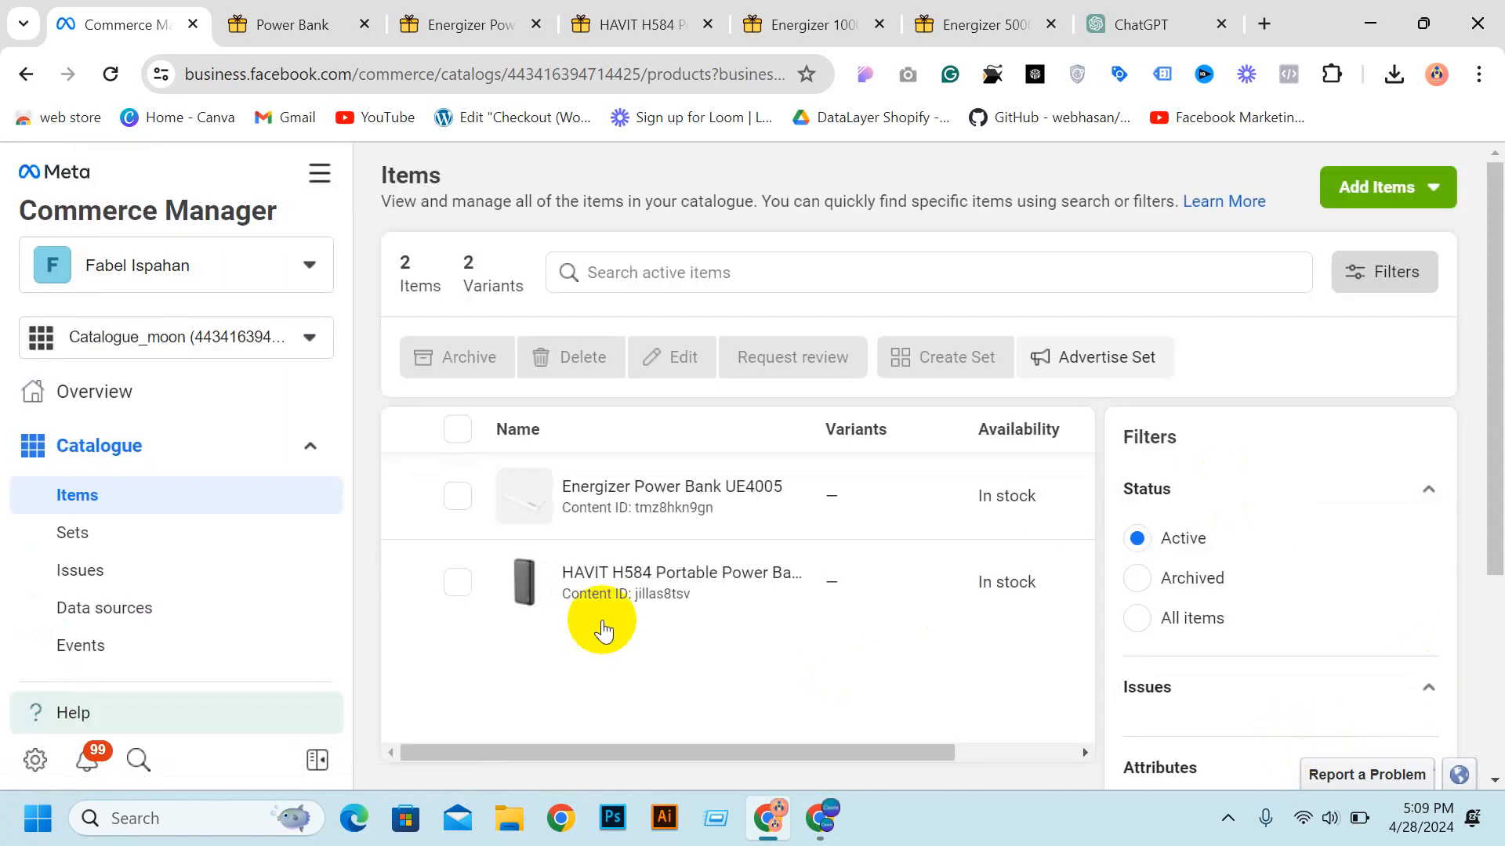
Step: Review the catalogue's All Products set and its advertising options, cancelling the ad account selection, and open the catalogue's Ads section
left_click(137, 539)
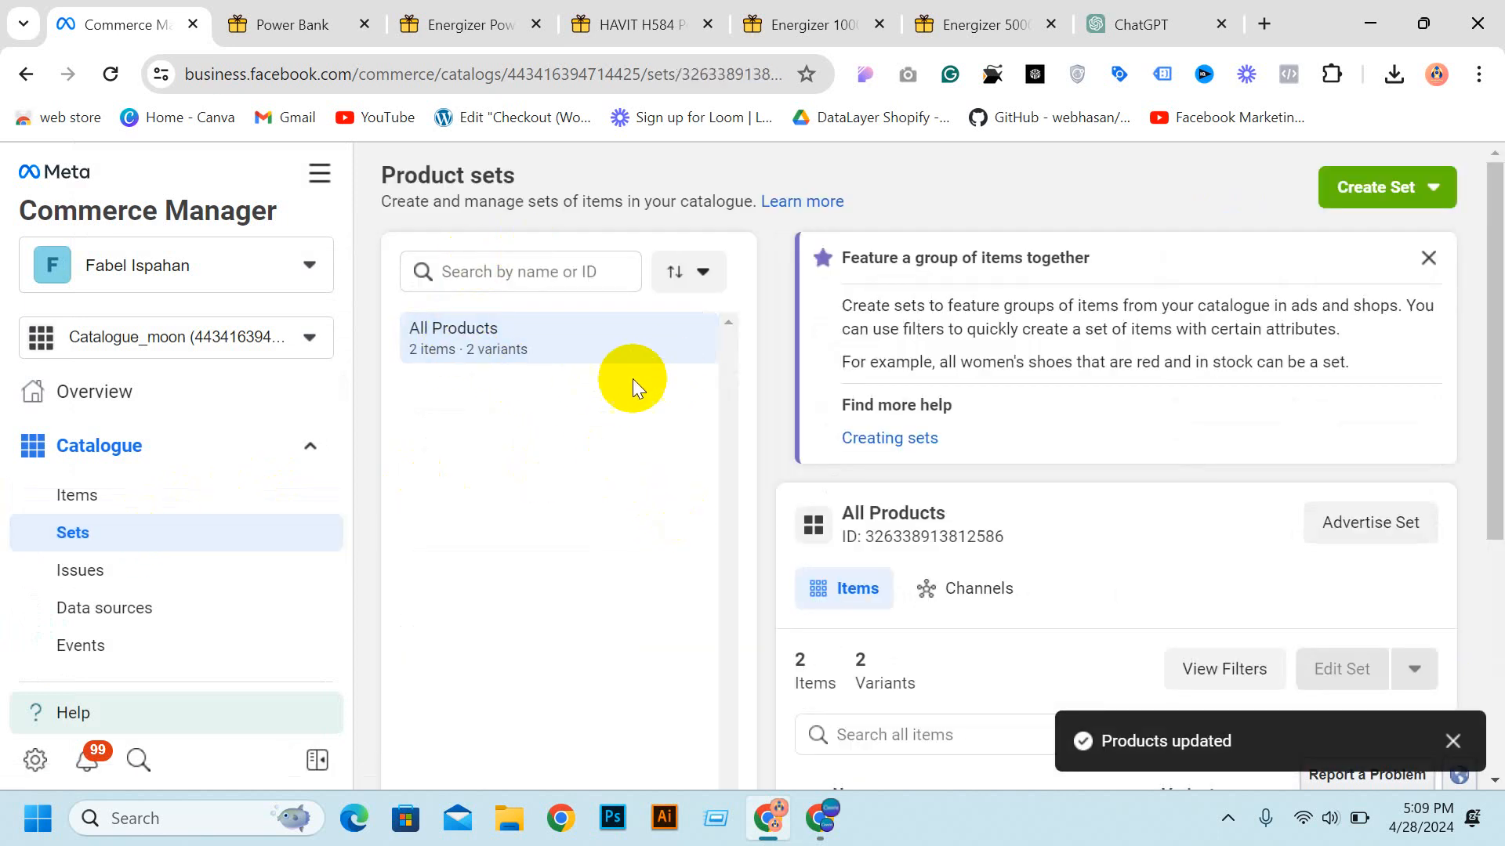
scroll(920, 503, "down", 5)
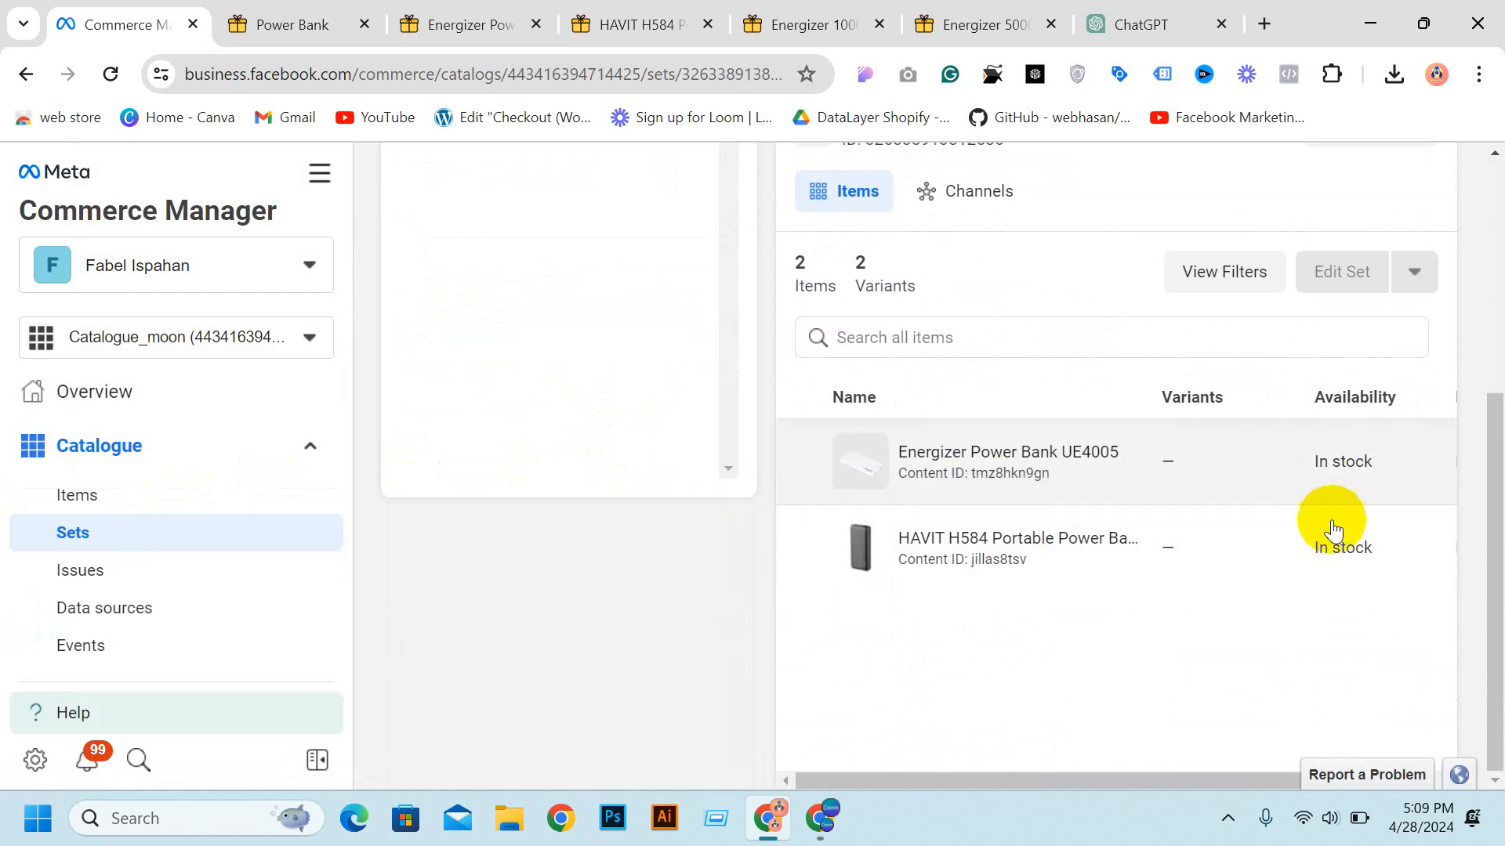
scroll(757, 458, "up", 5)
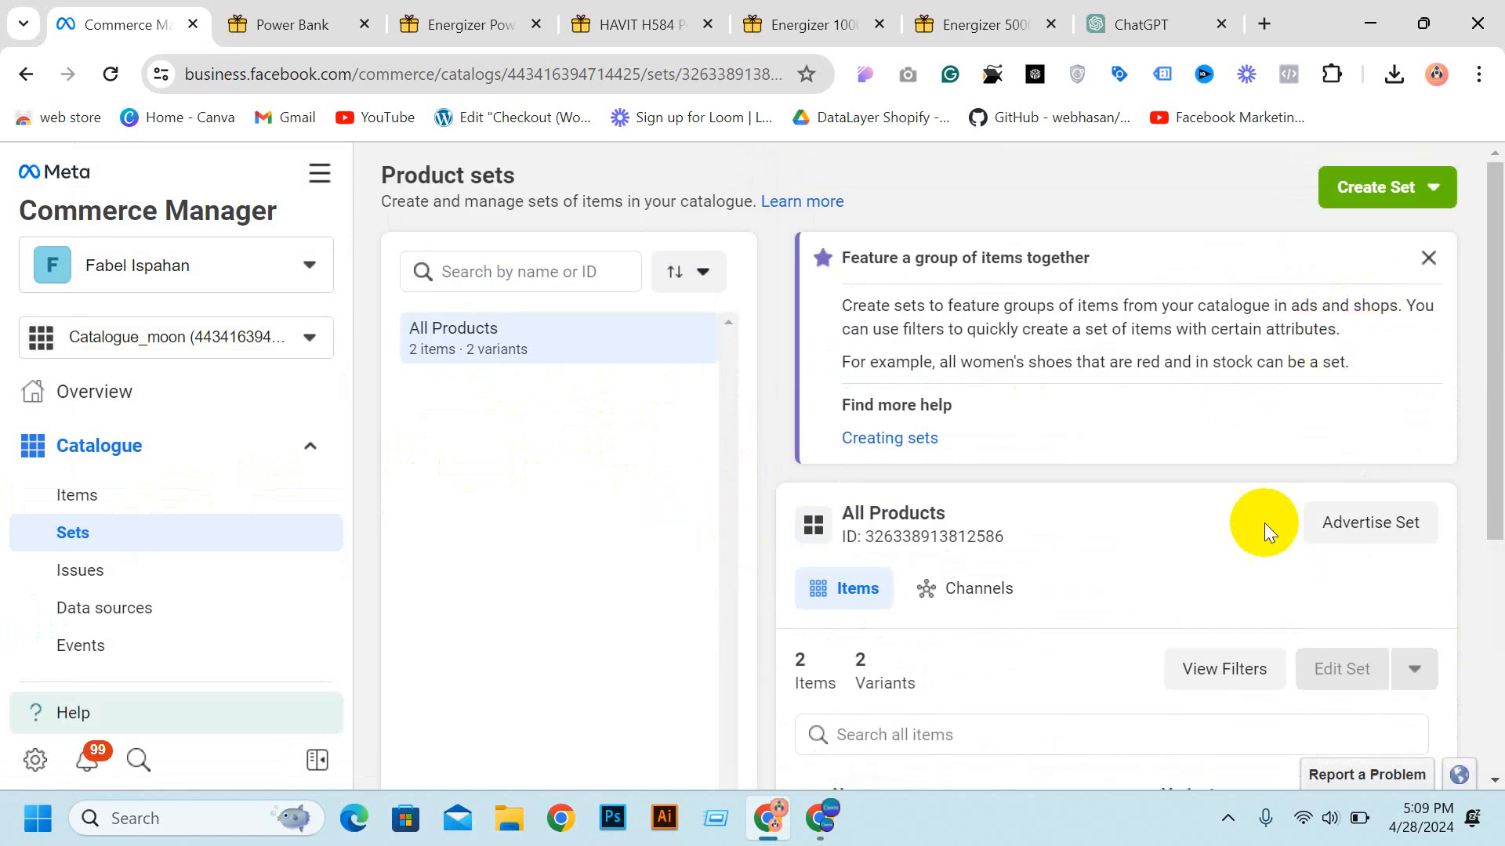
left_click(1387, 522)
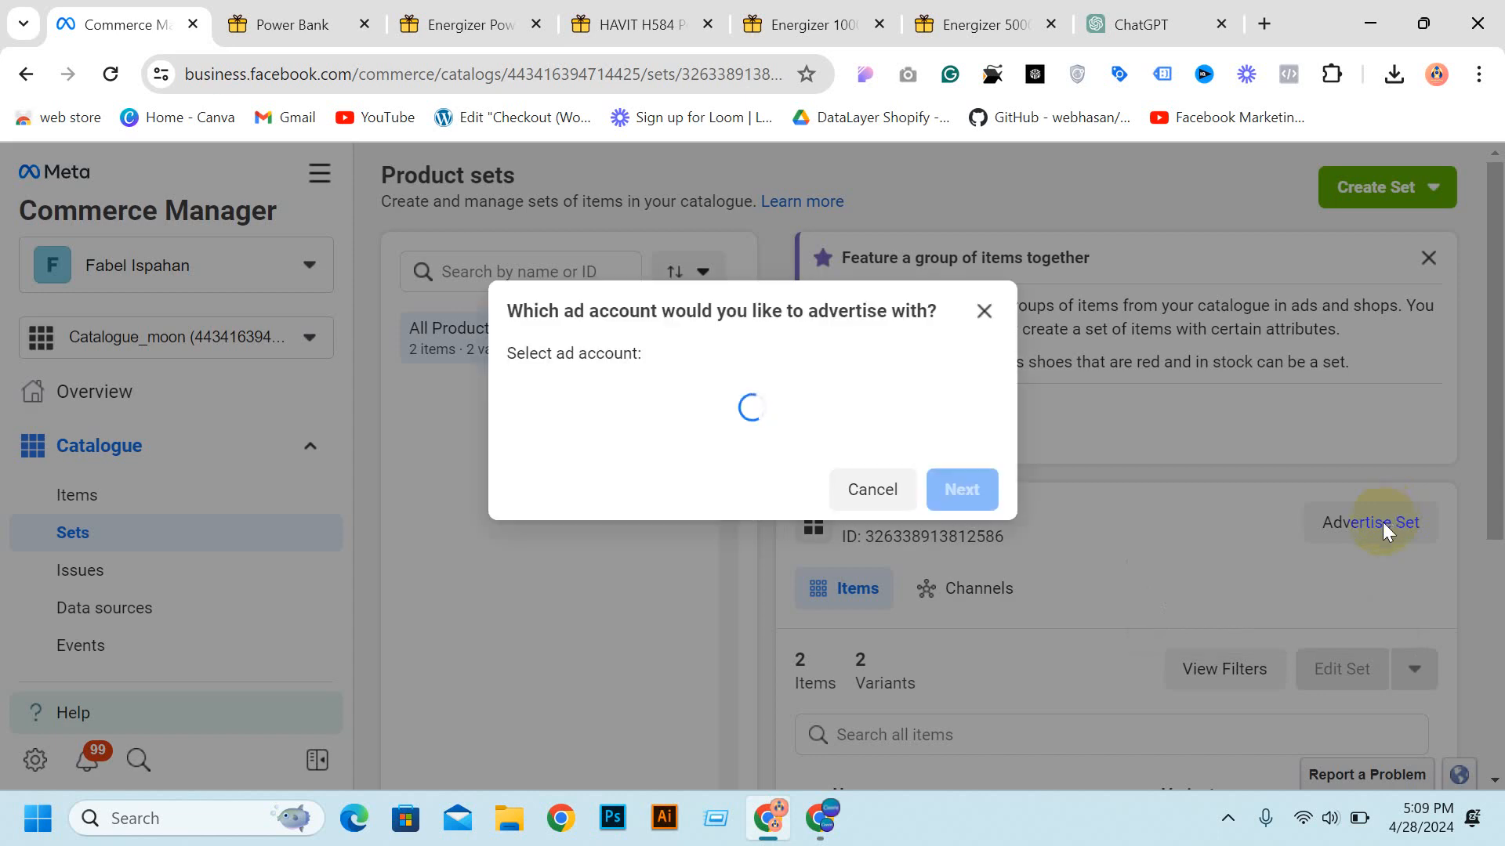
left_click(872, 485)
scroll(178, 519, "down", 2)
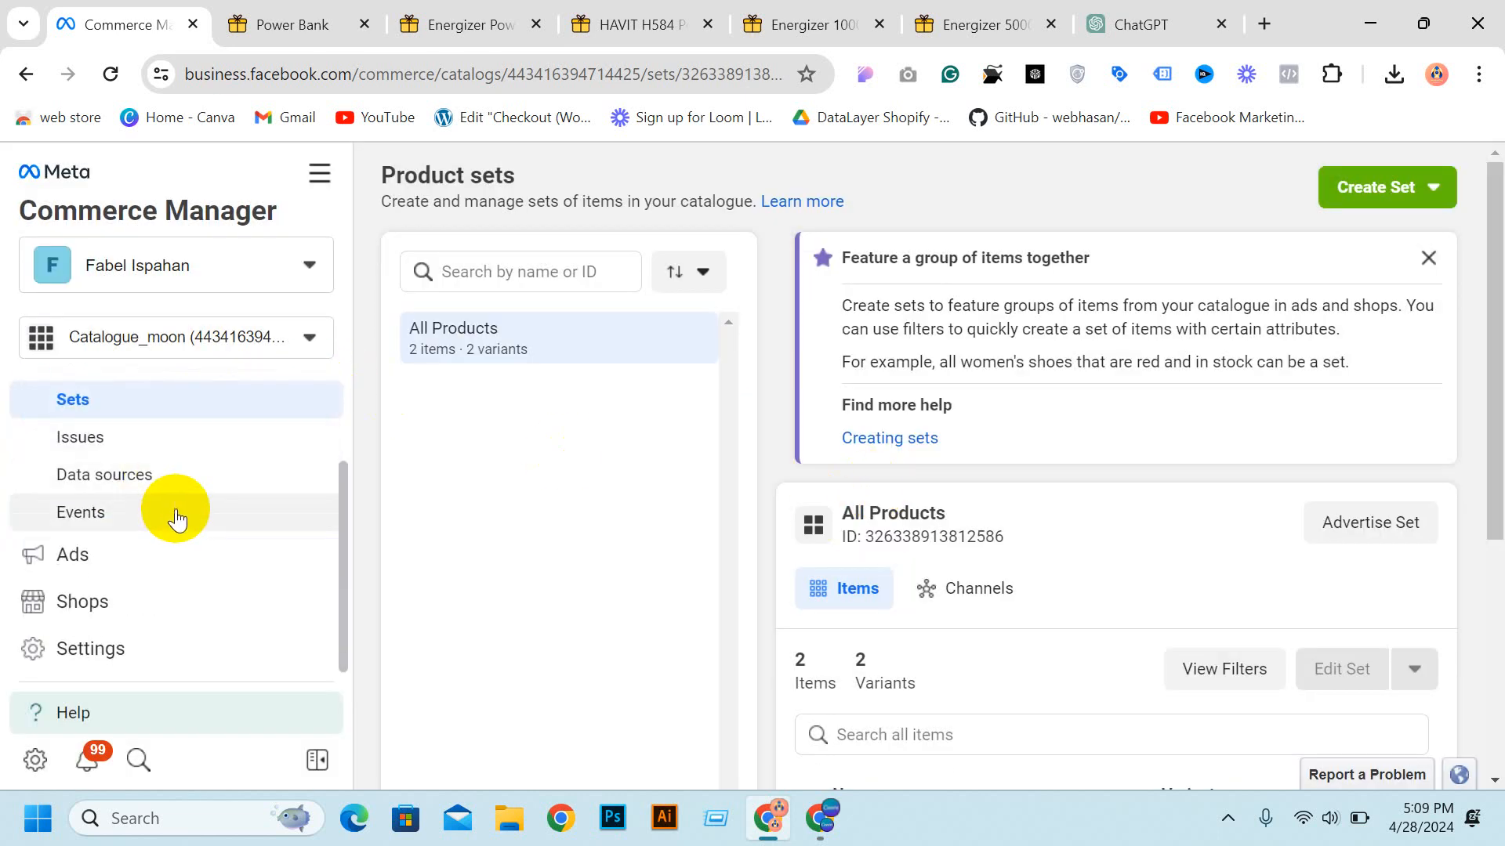
left_click(149, 569)
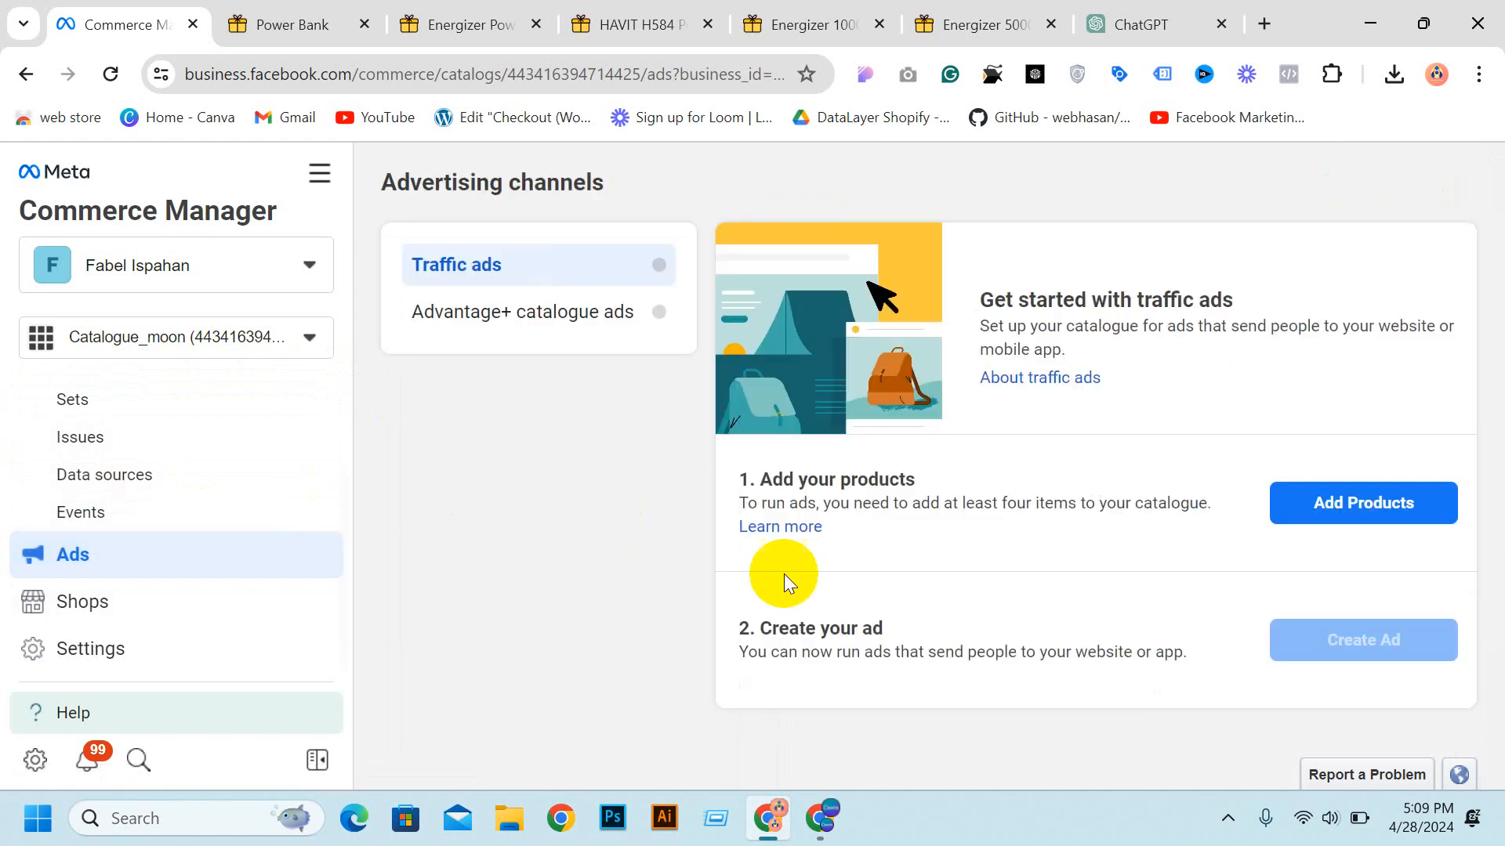
Step: Switch to Ads Manager and create a new campaign with the Sales objective and the manual sales campaign setup
left_click(313, 183)
left_click(413, 295)
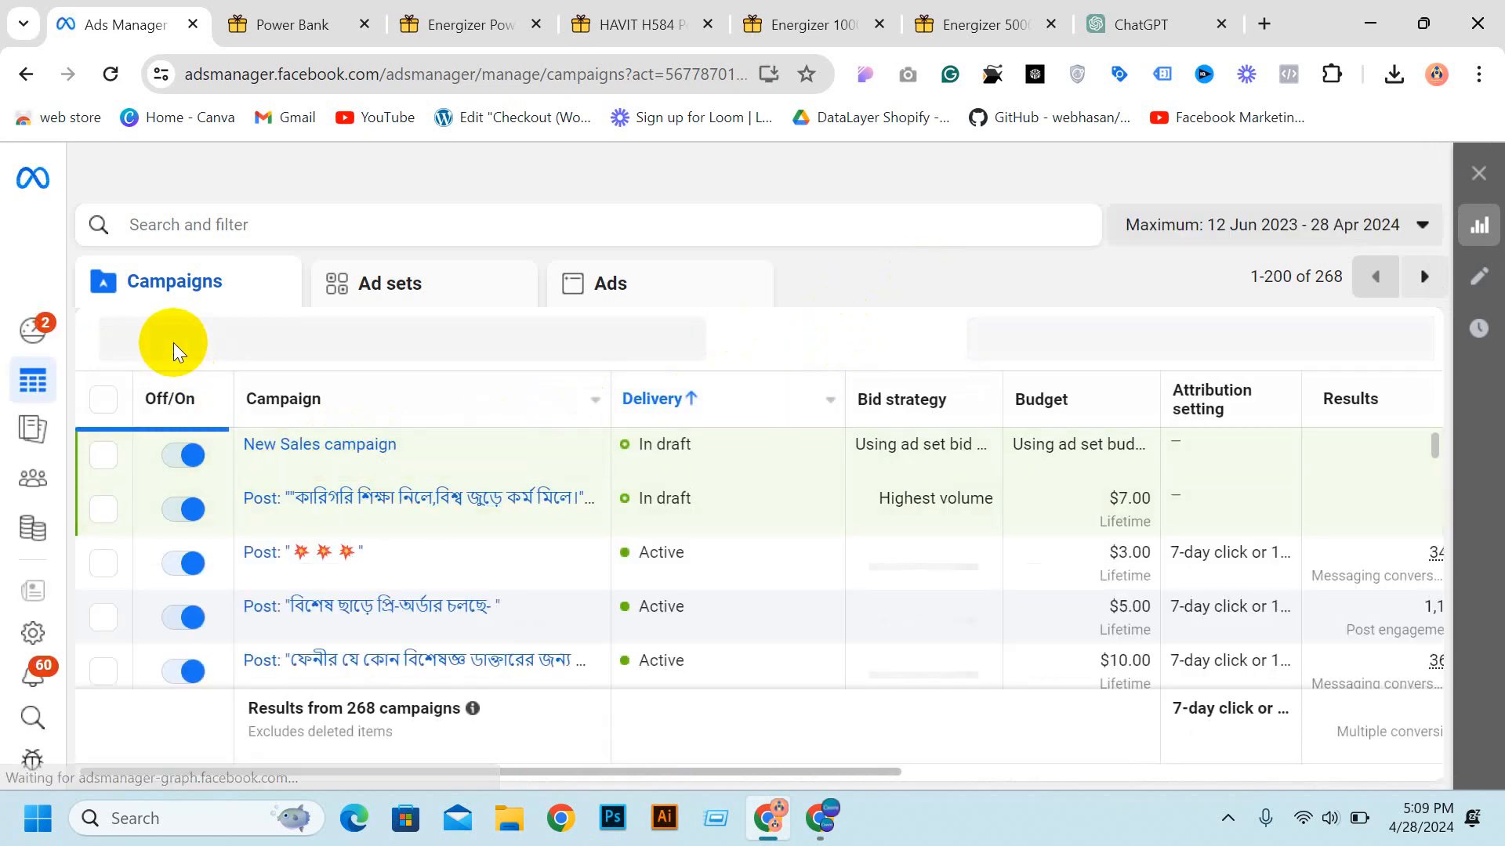
left_click(174, 341)
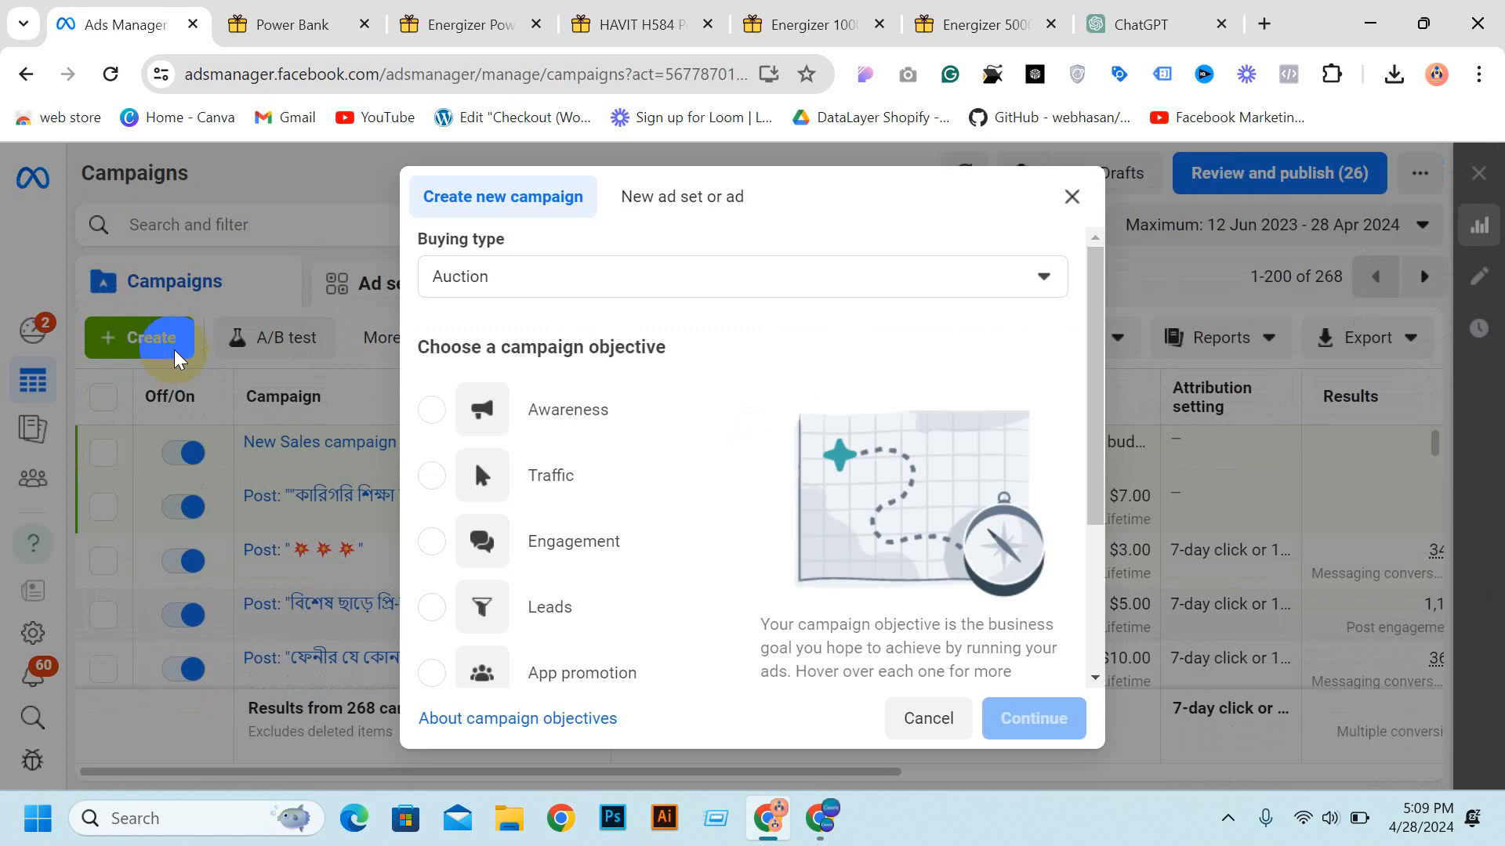
scroll(669, 596, "down", 3)
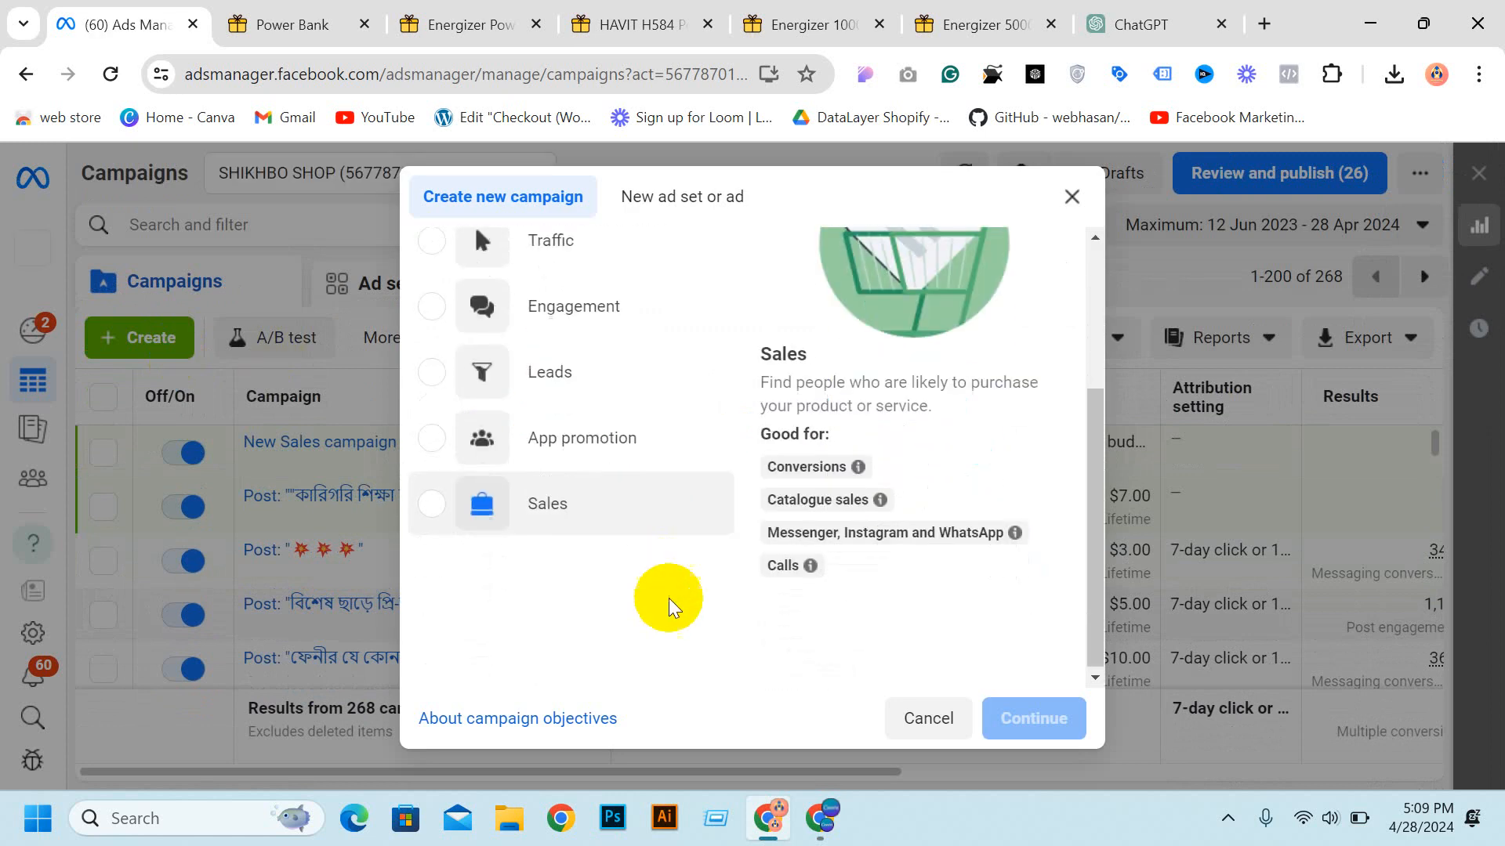
left_click(530, 520)
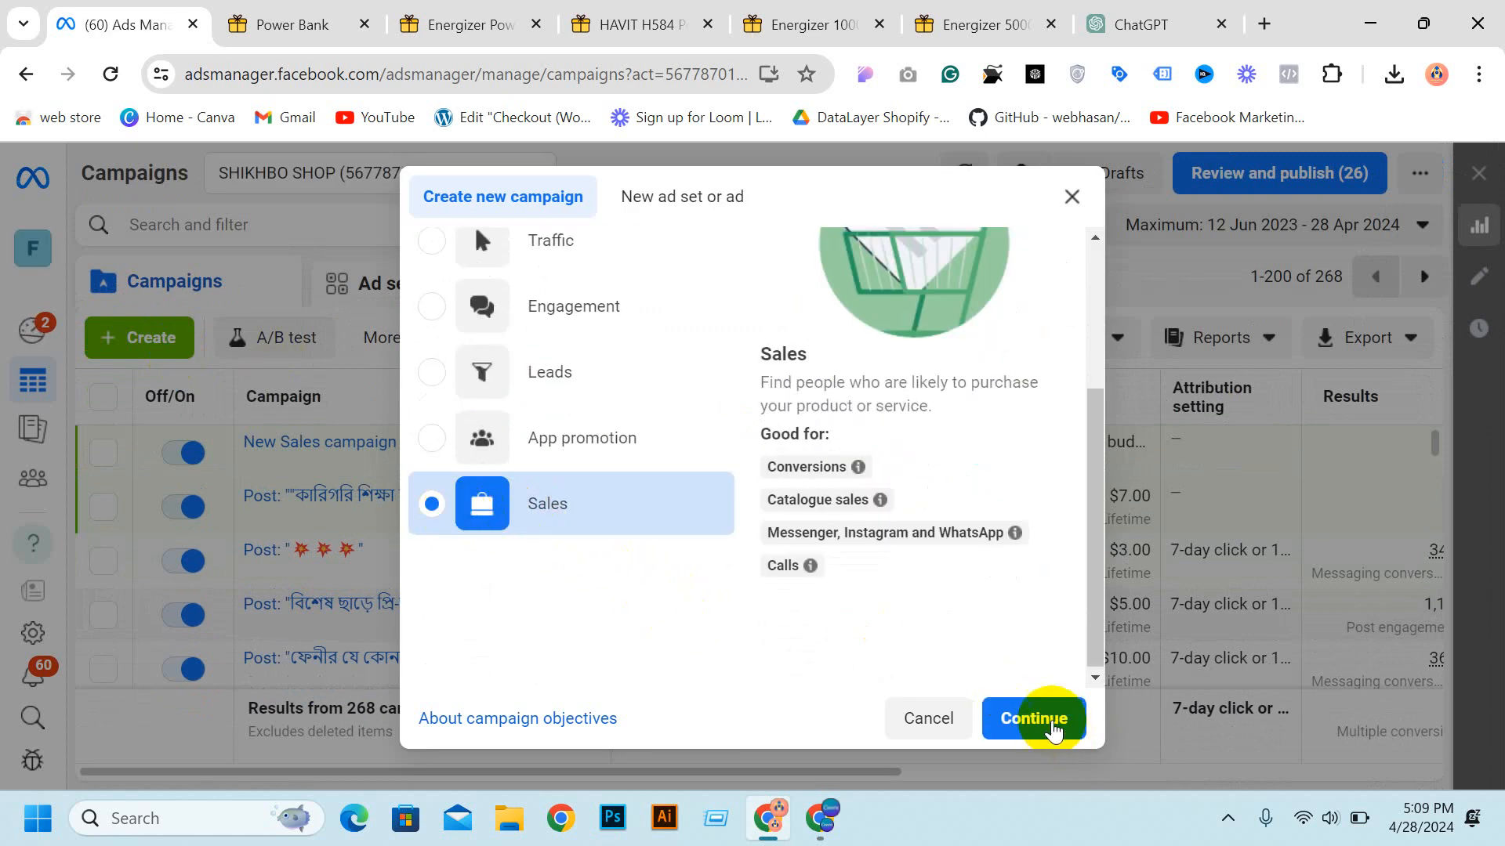
left_click(1050, 719)
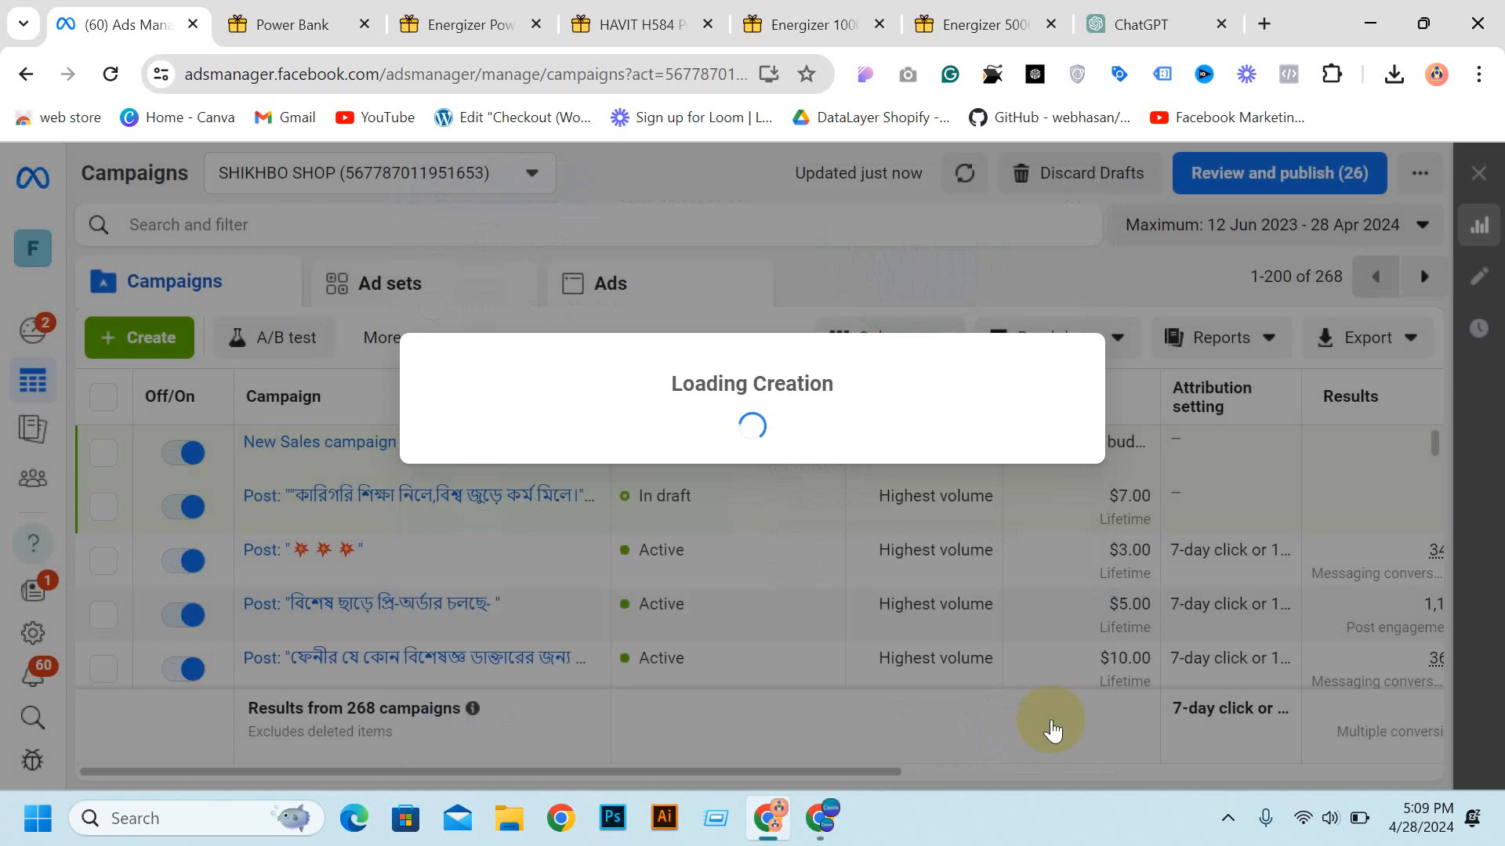
scroll(667, 570, "down", 2)
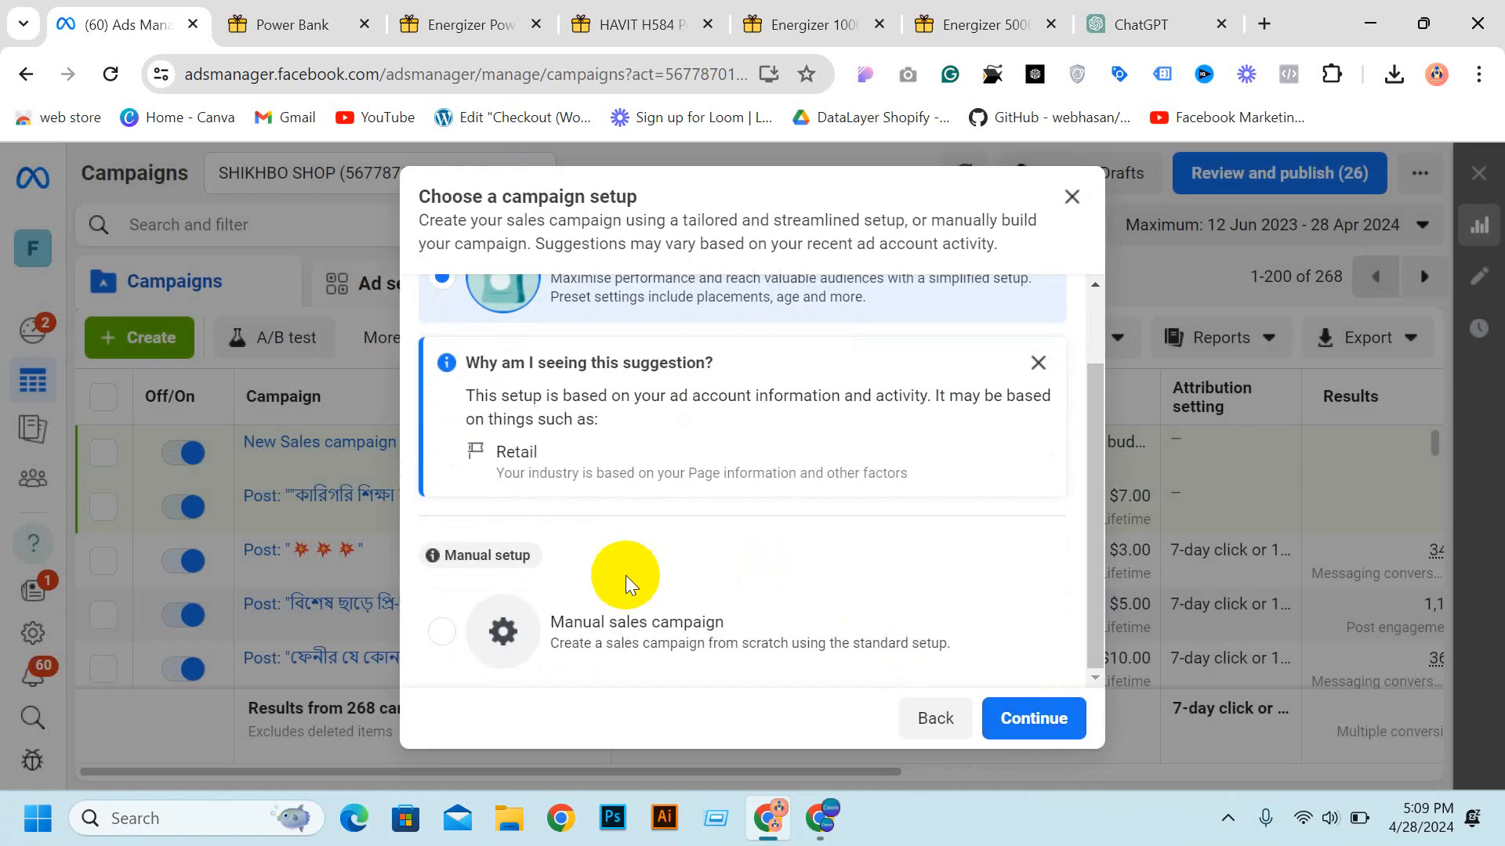
left_click(616, 619)
left_click(1050, 730)
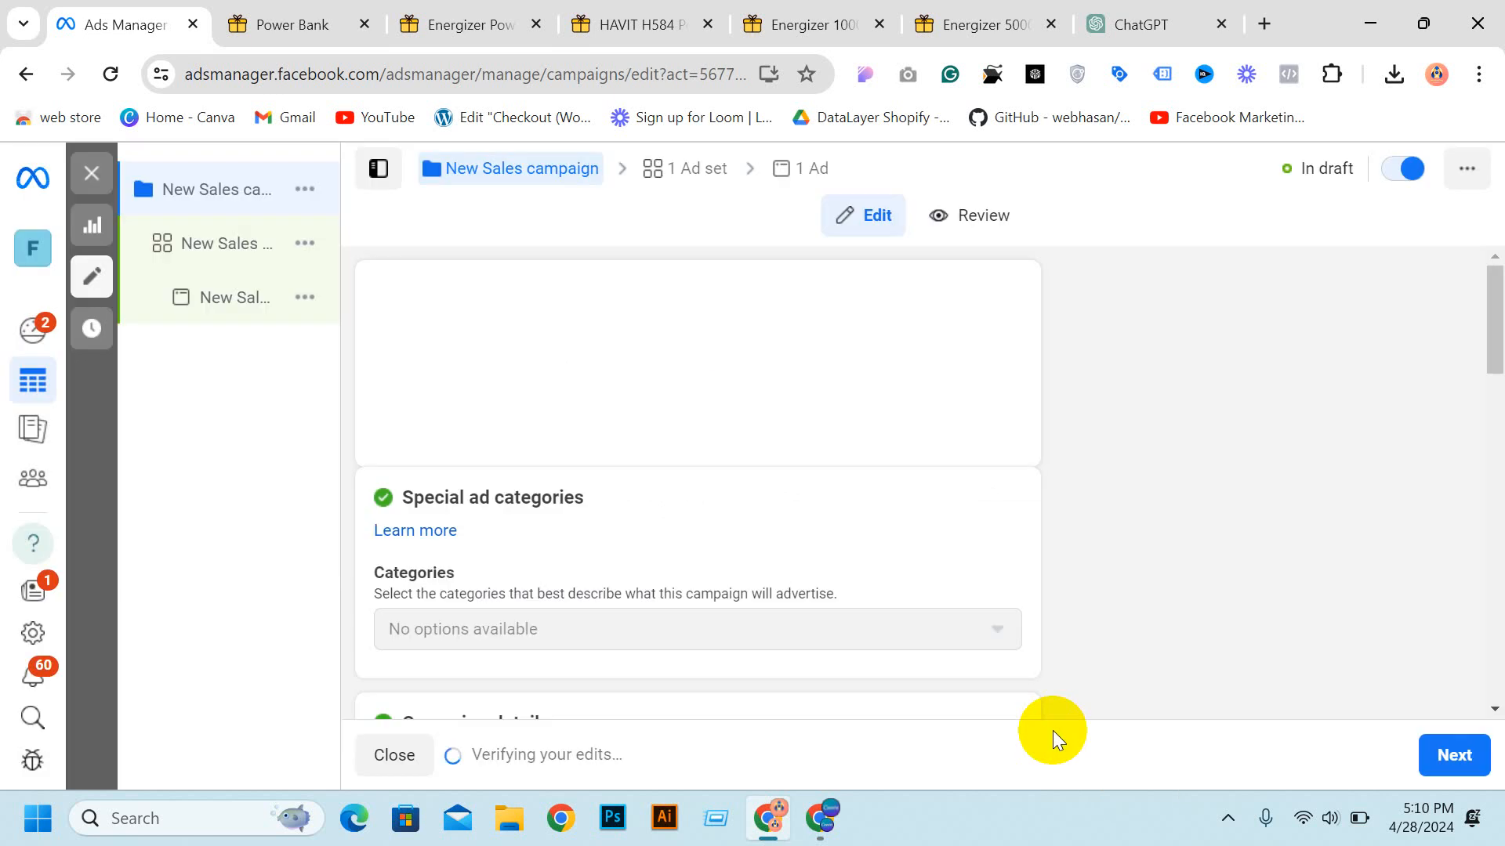
Step: Set the New Sales ad's Facebook Page to Believer - বিলিভার
left_click(230, 292)
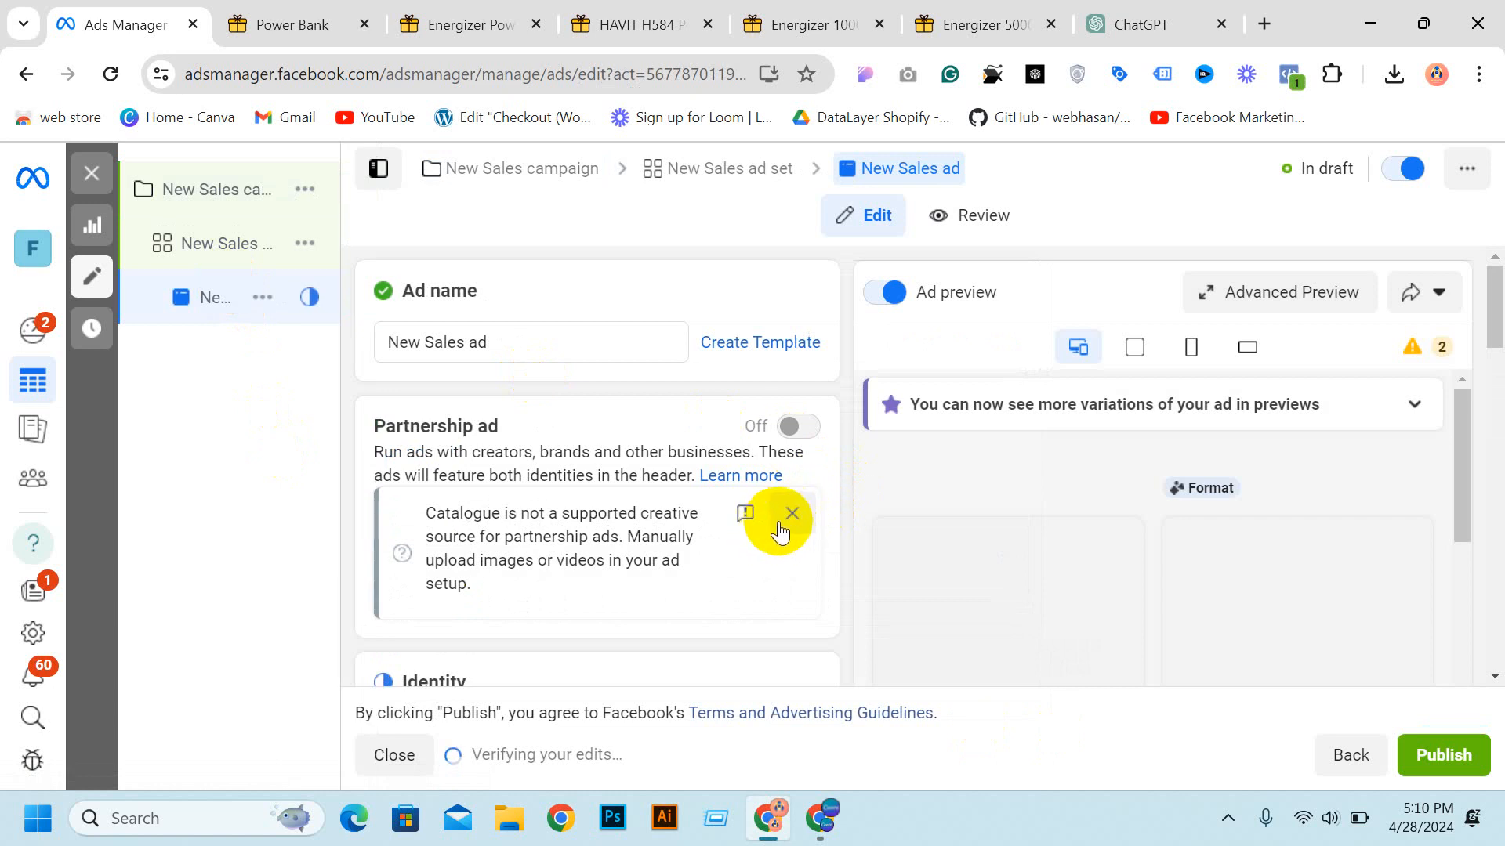
scroll(793, 513, "down", 3)
scroll(754, 483, "up", 3)
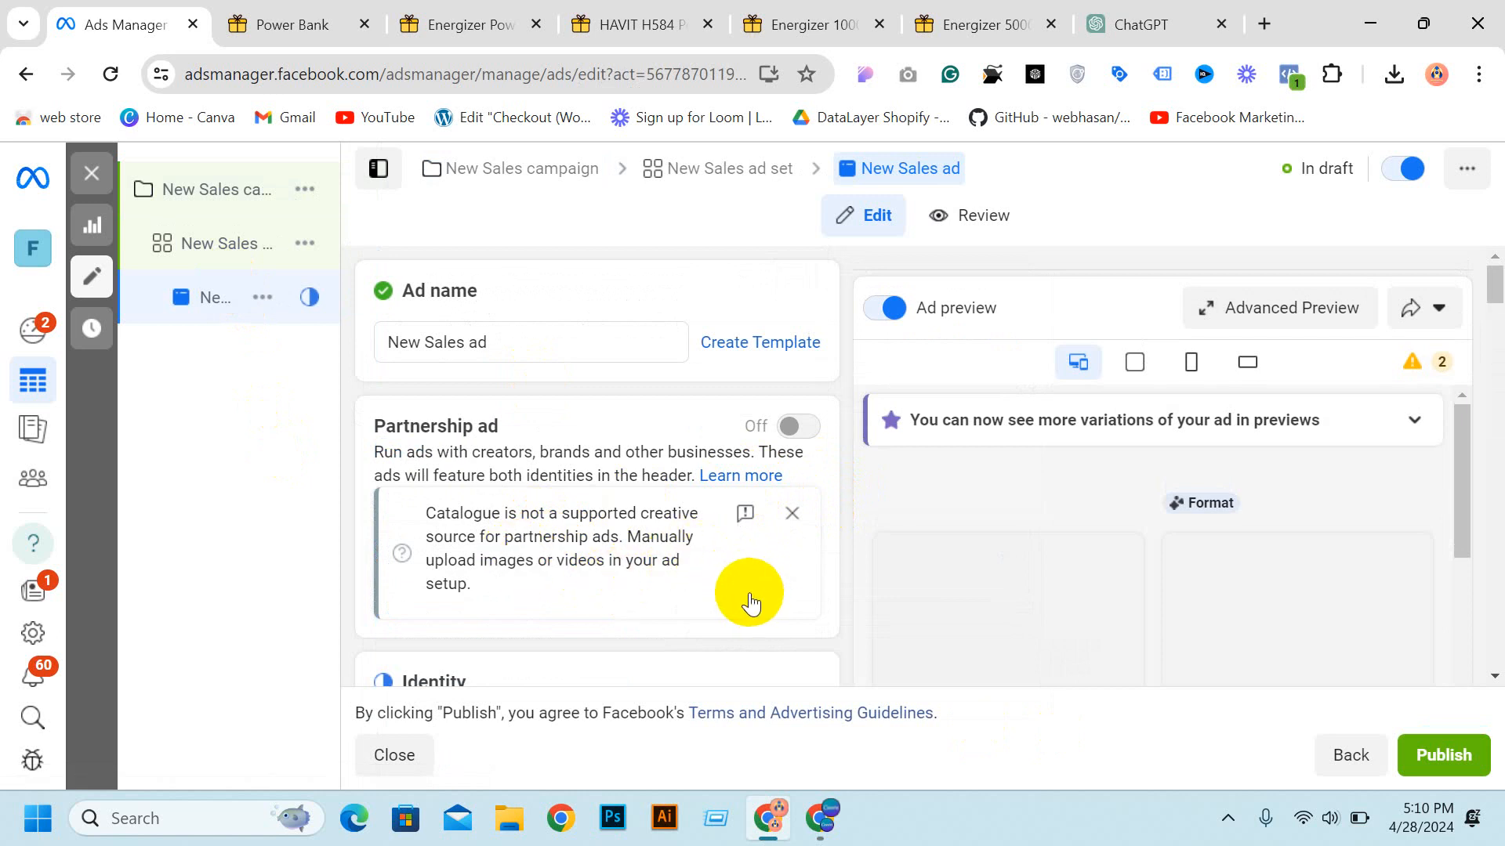
scroll(749, 603, "down", 3)
left_click(582, 546)
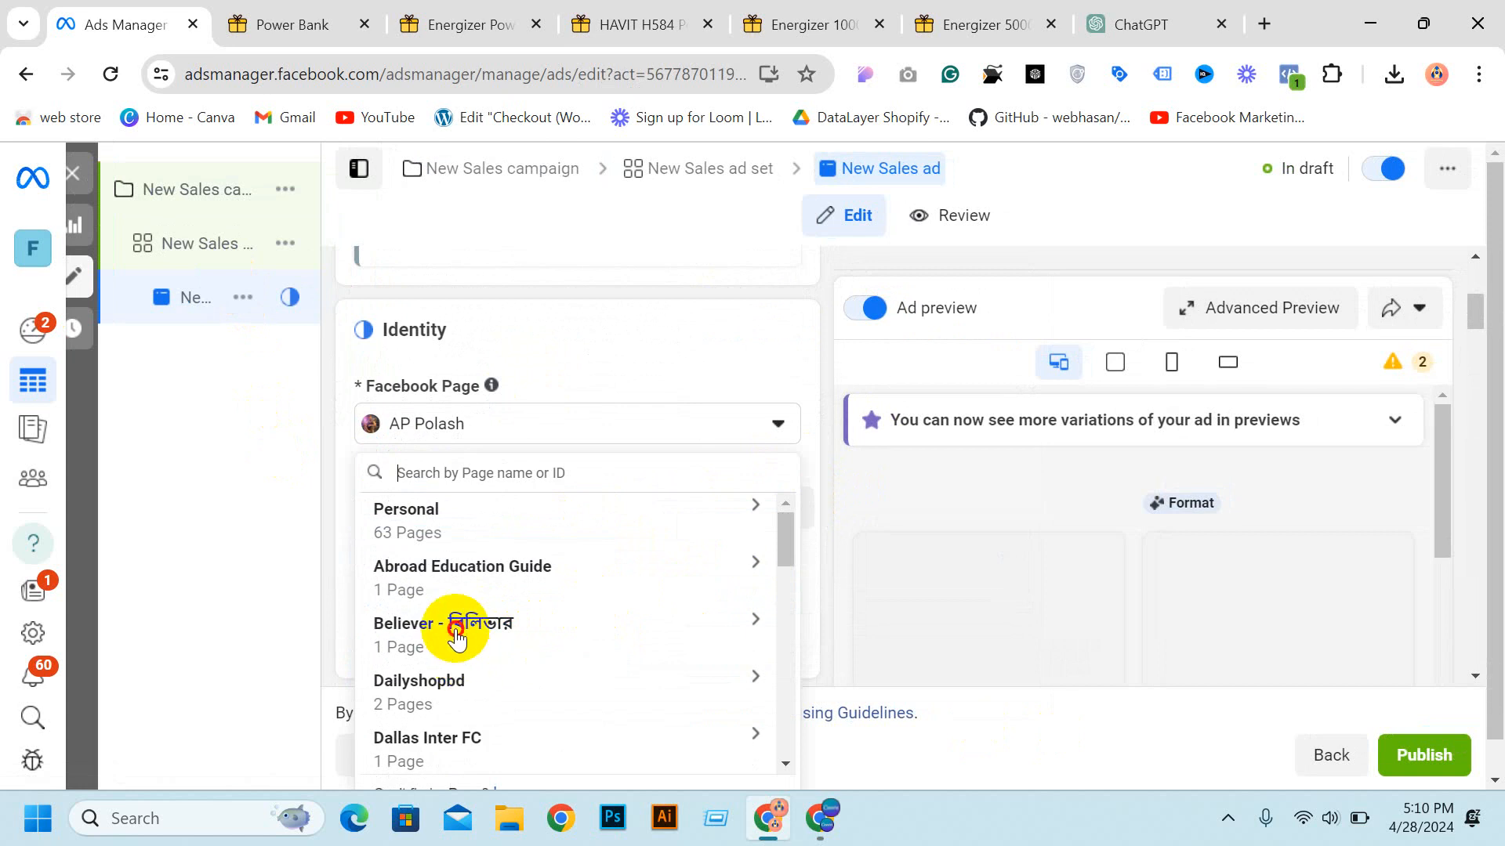
left_click(457, 636)
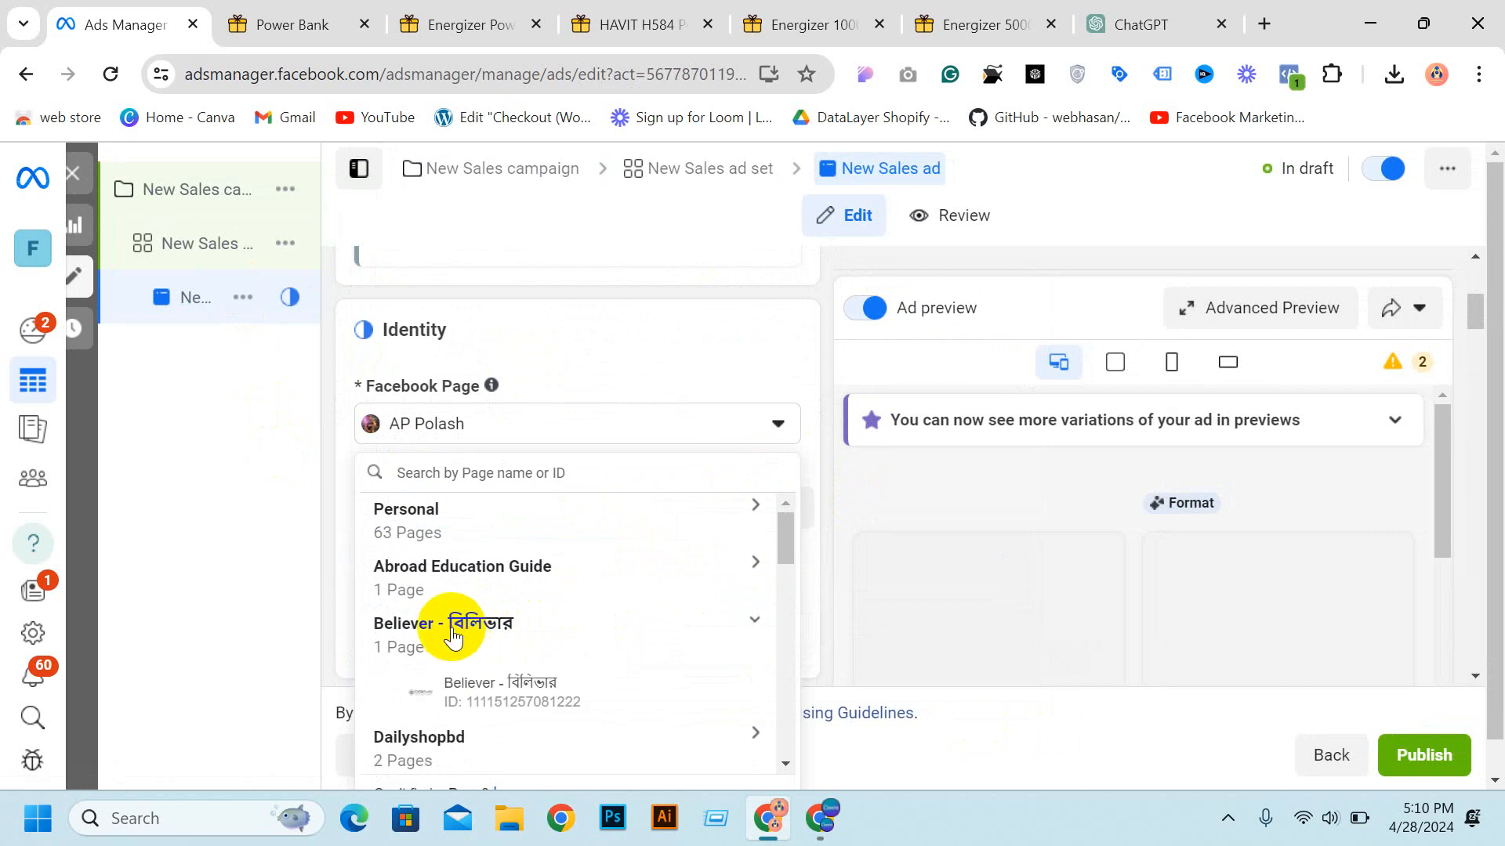
left_click(490, 703)
Step: Review the ad's creative source and format, and the ad set's conversion location, performance goal and pixel settings
scroll(622, 538, "down", 3)
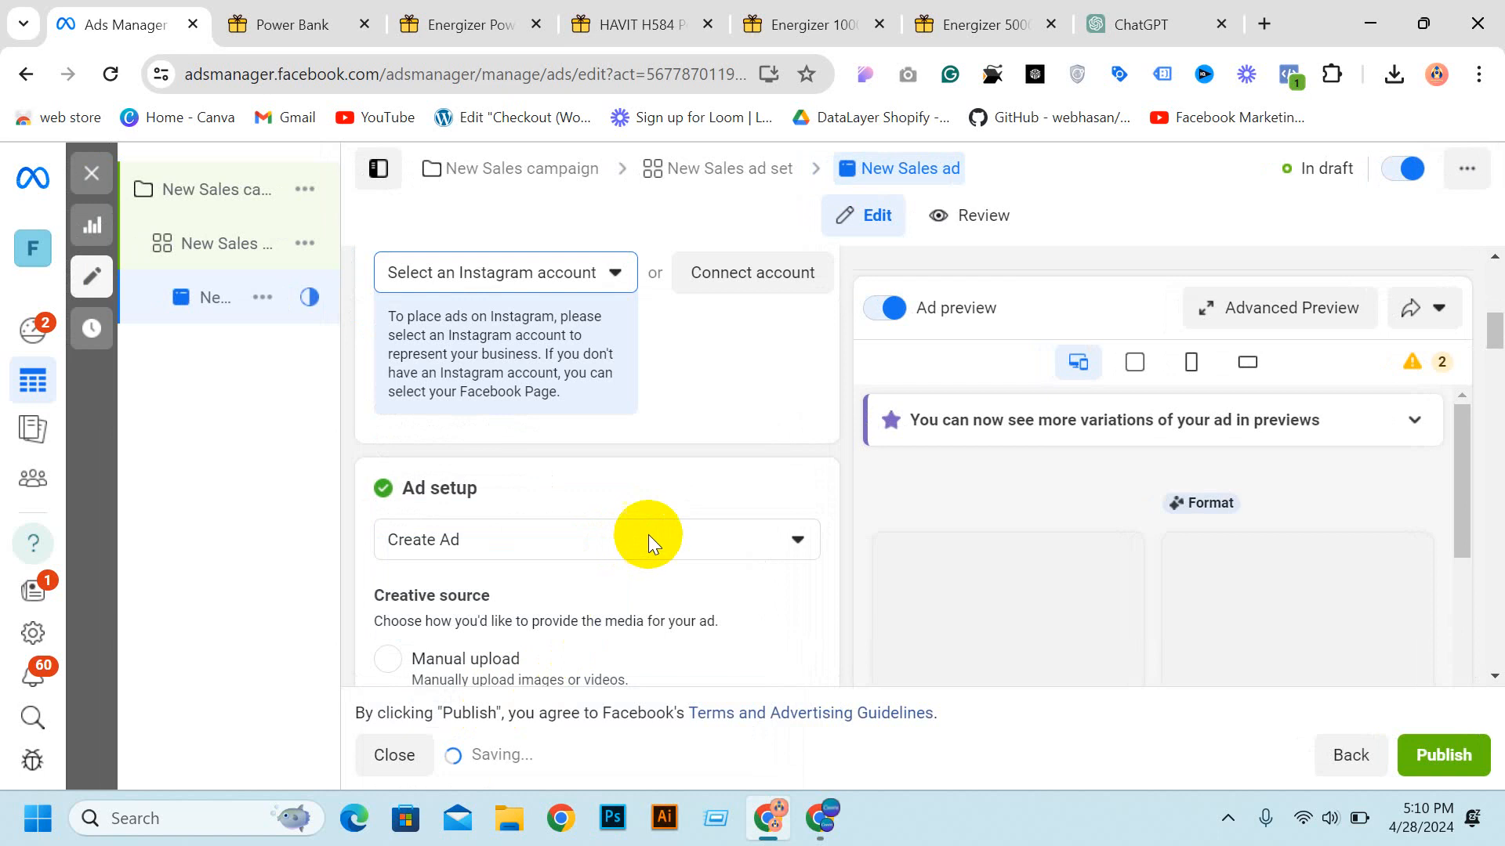
scroll(648, 535, "down", 6)
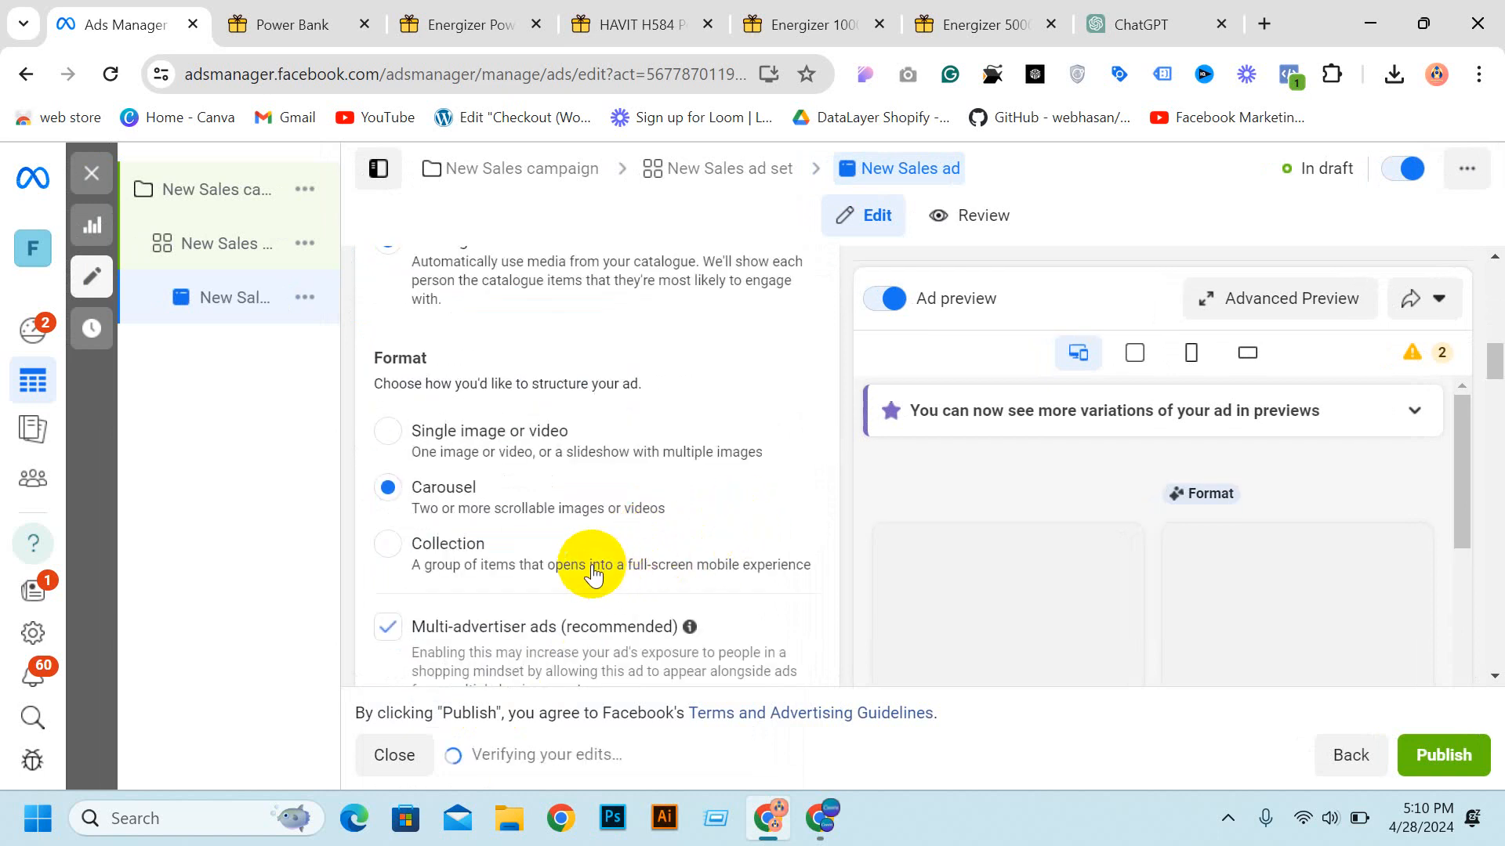
scroll(647, 501, "up", 10)
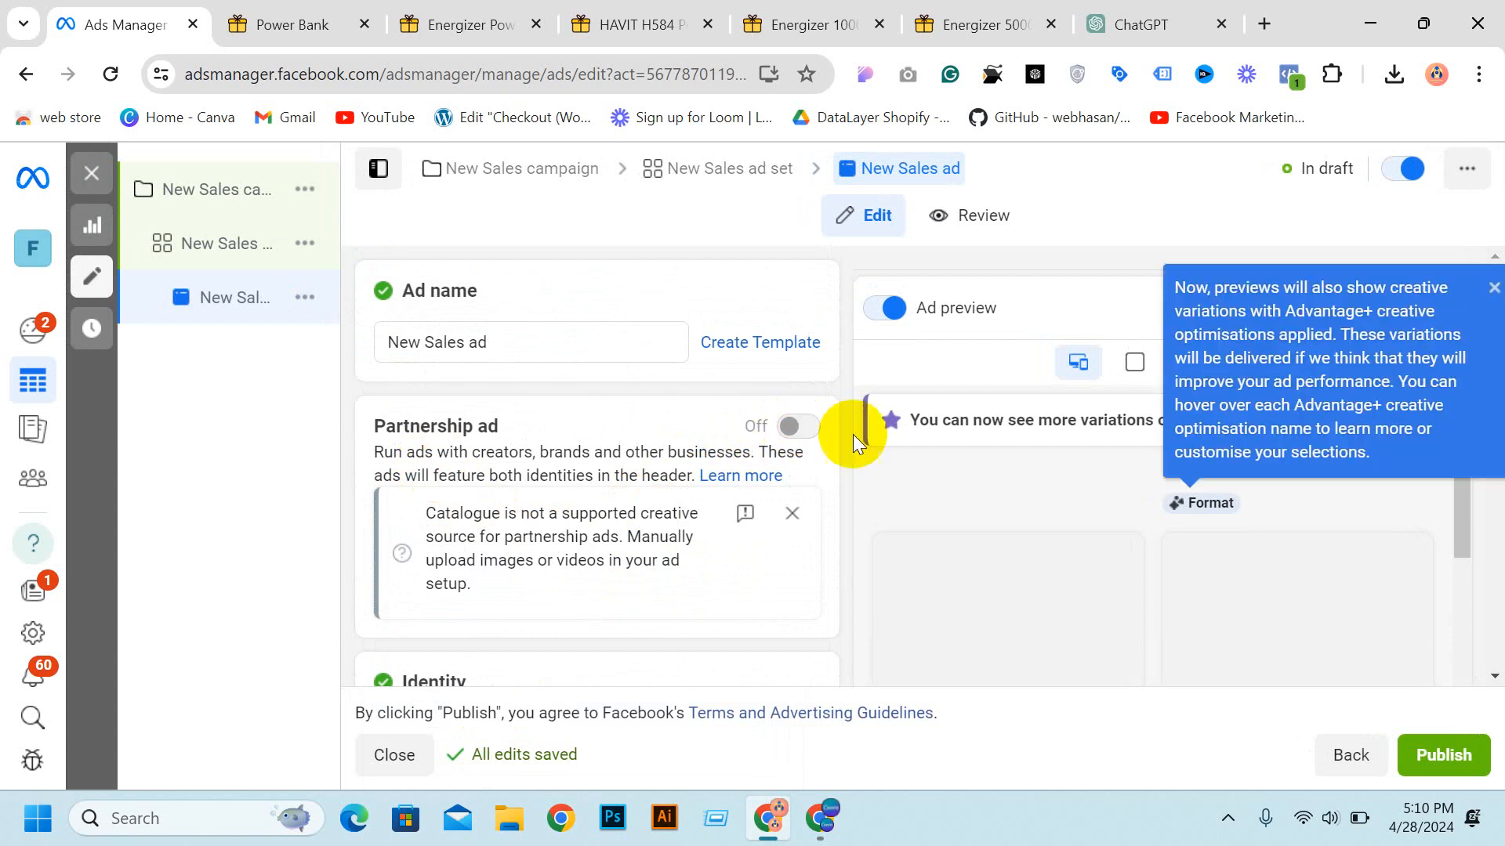
left_click(232, 246)
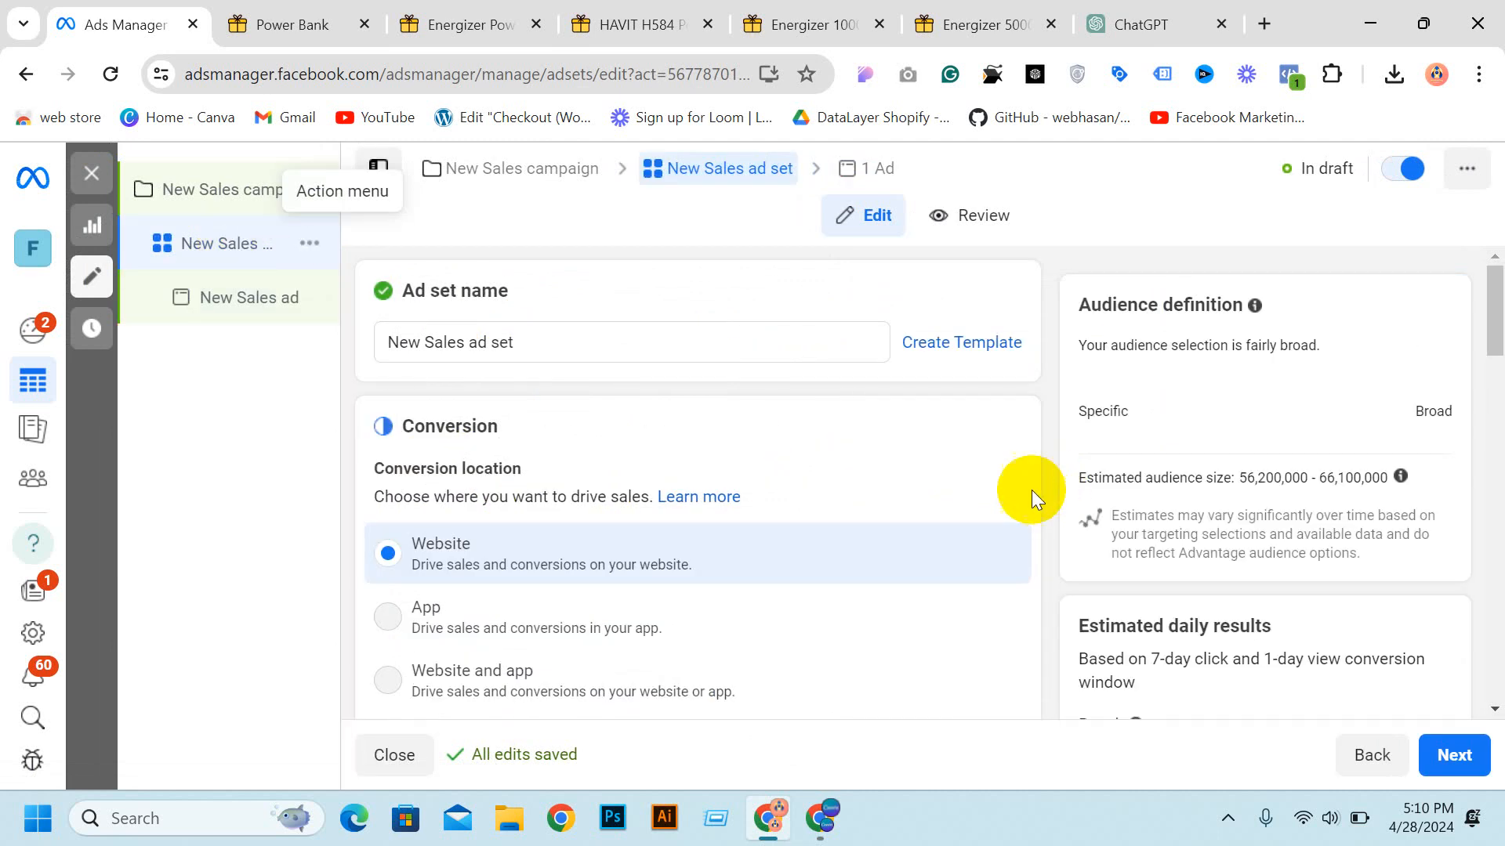
scroll(900, 517, "down", 1)
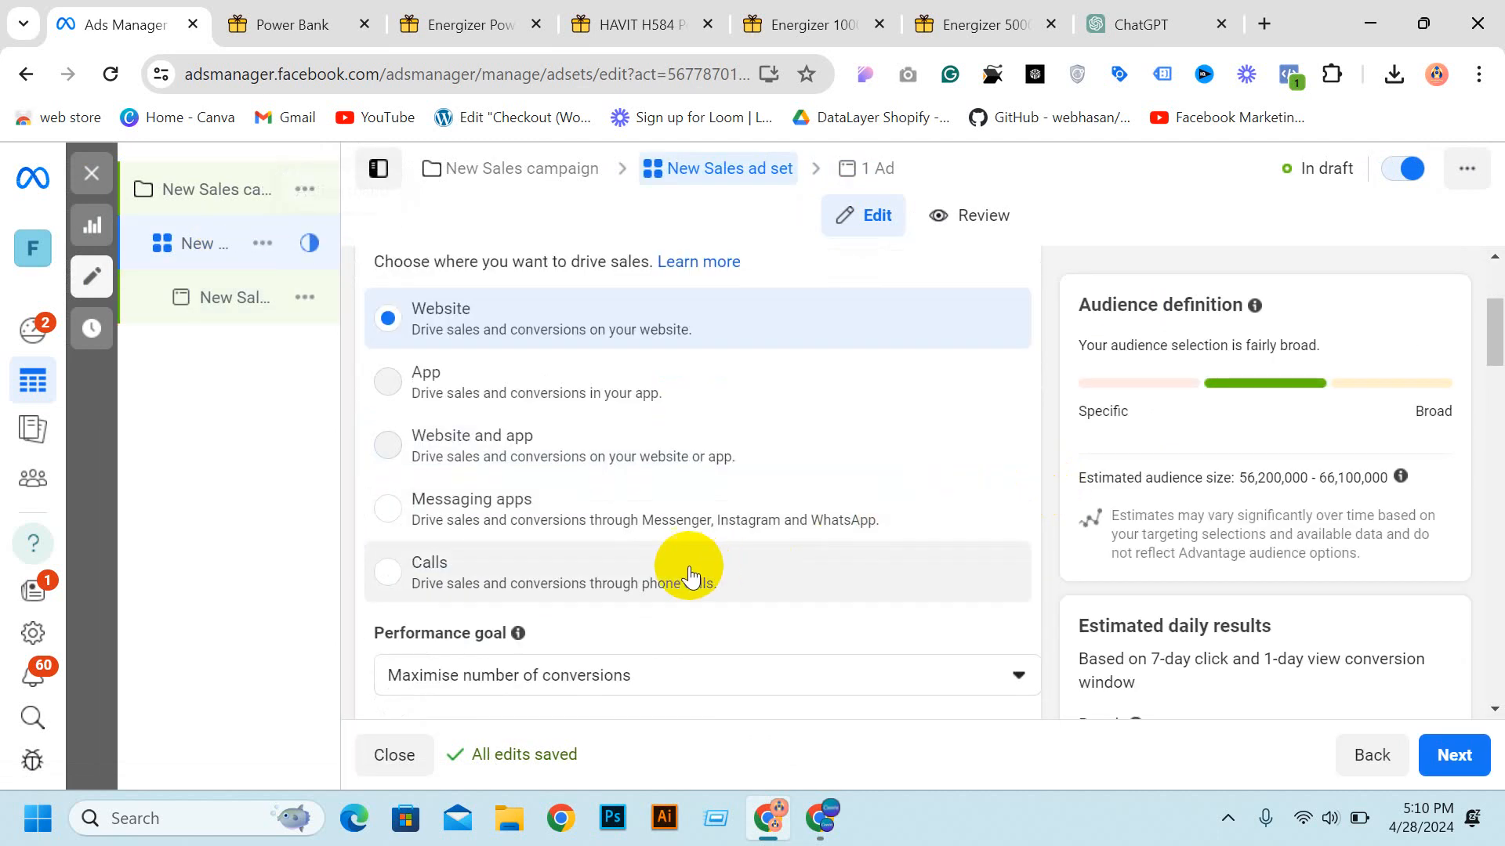
scroll(695, 548, "down", 5)
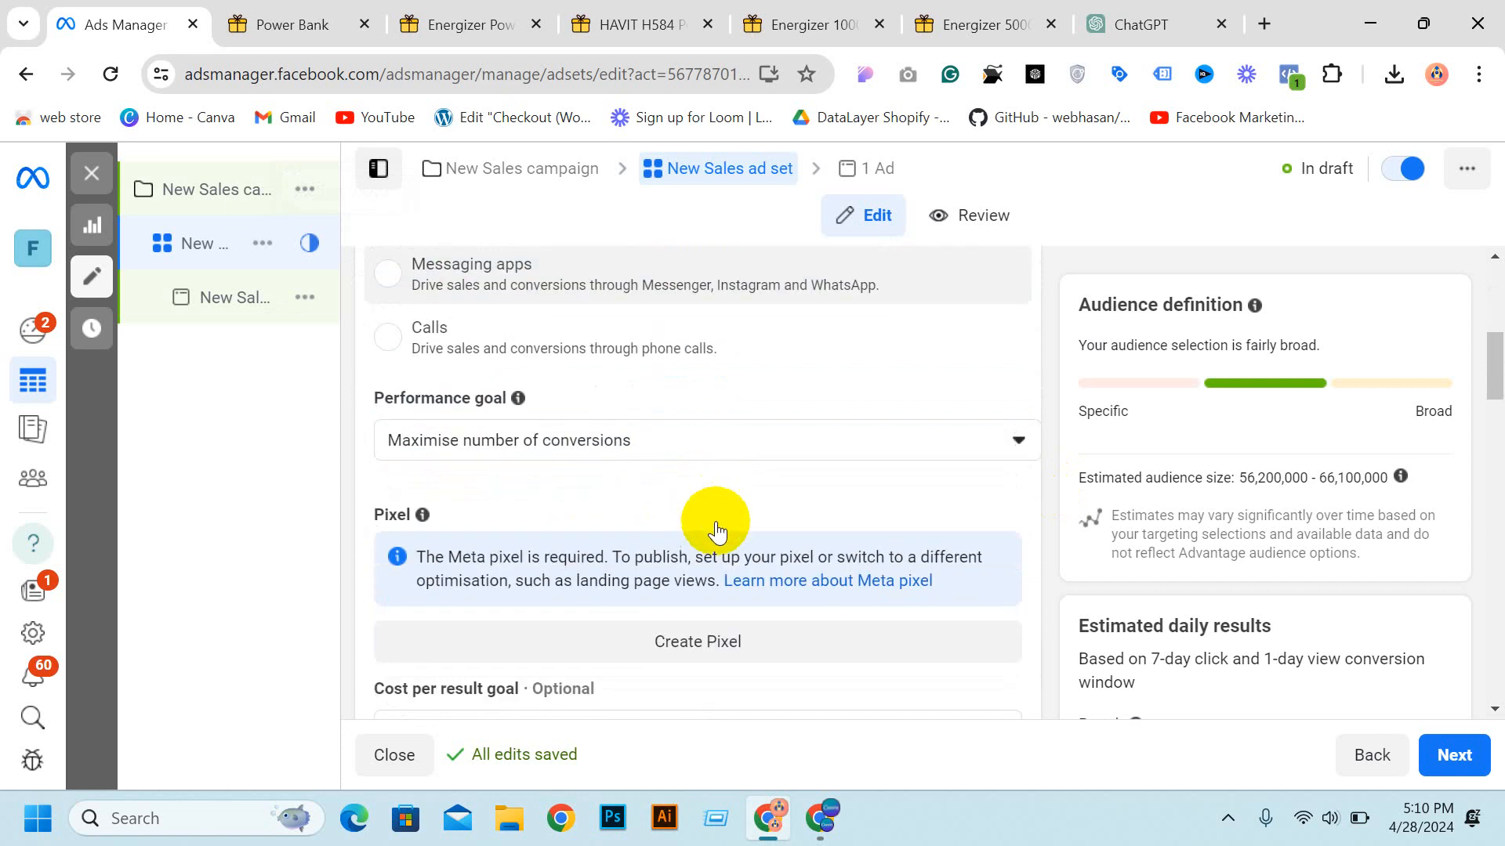
scroll(590, 520, "up", 5)
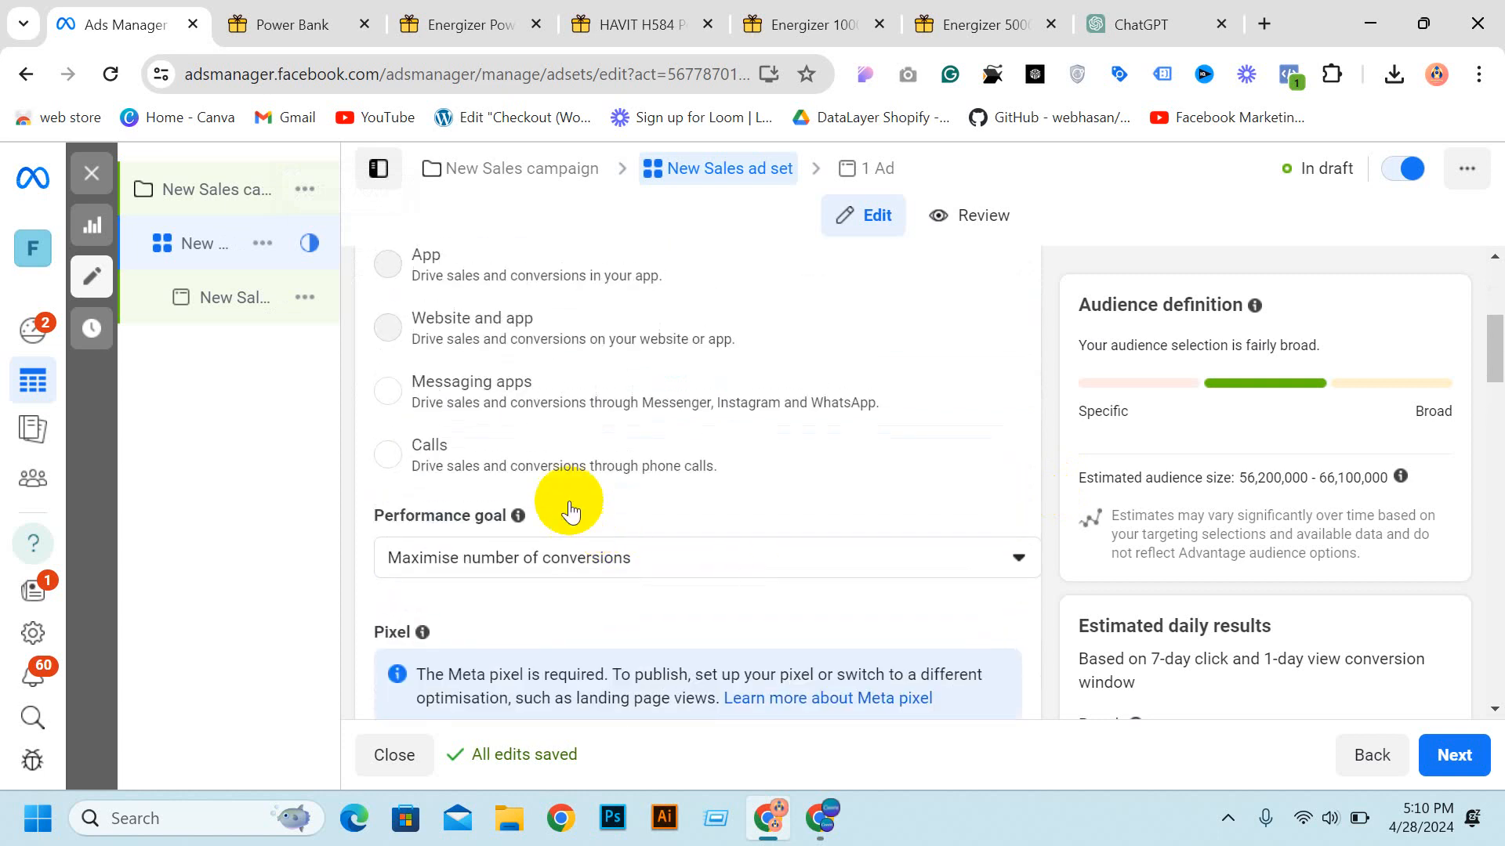
Step: Check the Catalogue_moon selection and its required action in the campaign's Advantage+ catalogue ads settings
left_click(219, 206)
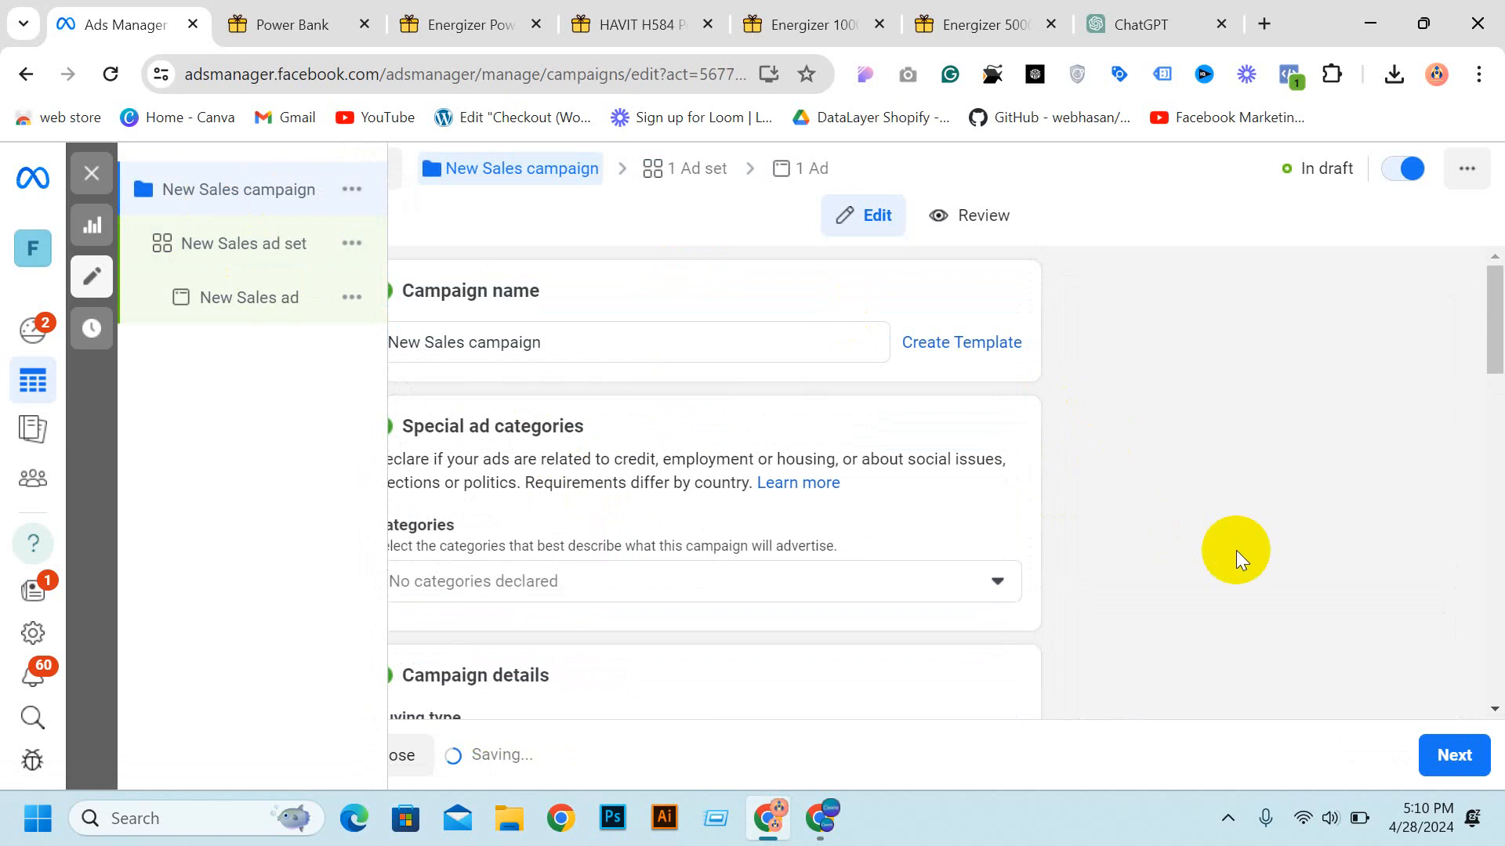
scroll(1144, 533, "down", 3)
scroll(1095, 524, "down", 3)
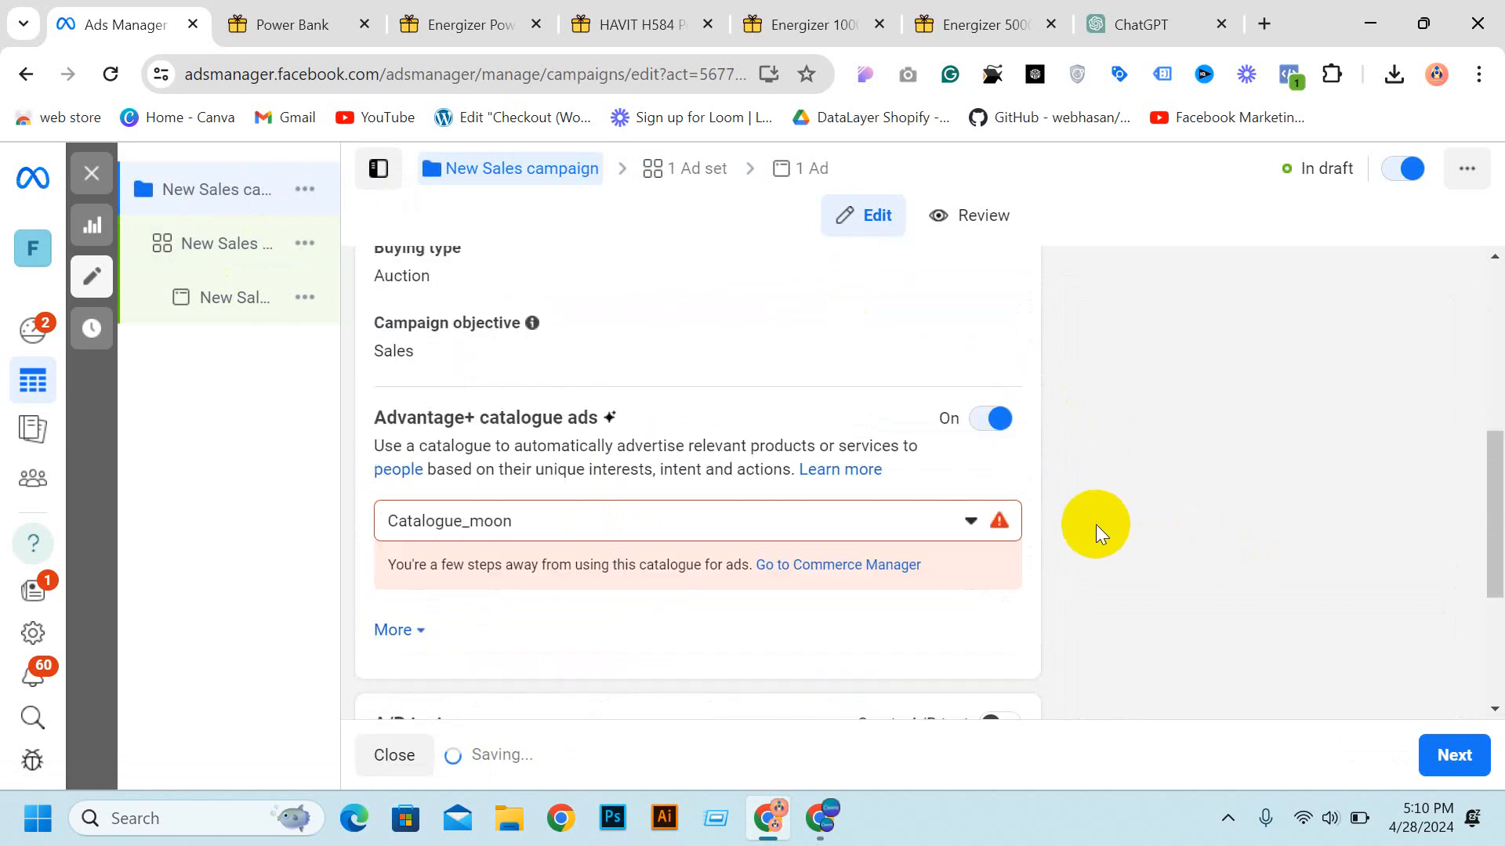
left_click(607, 537)
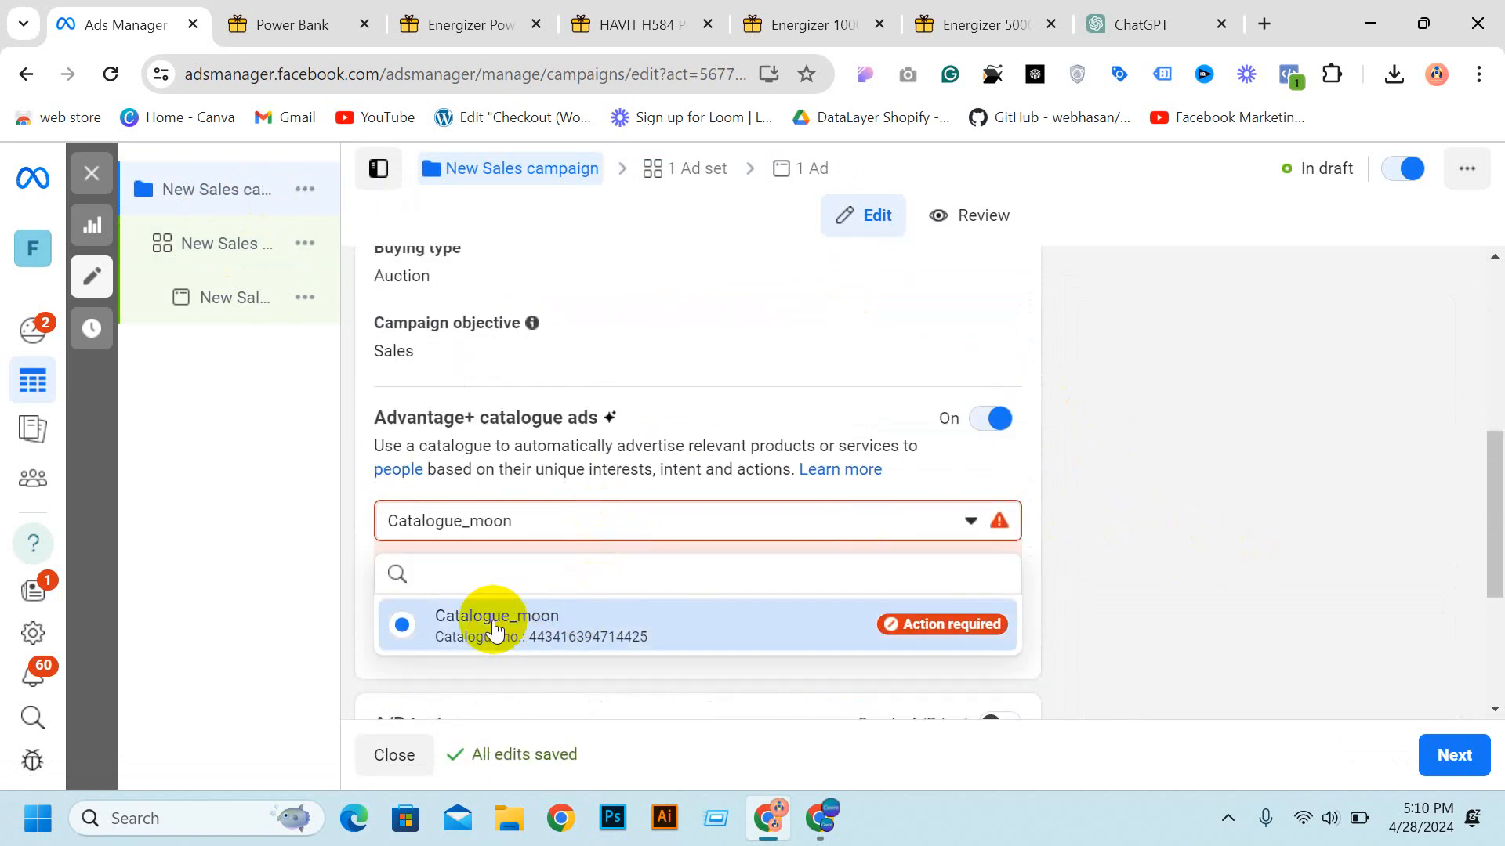
mouse_move(850, 647)
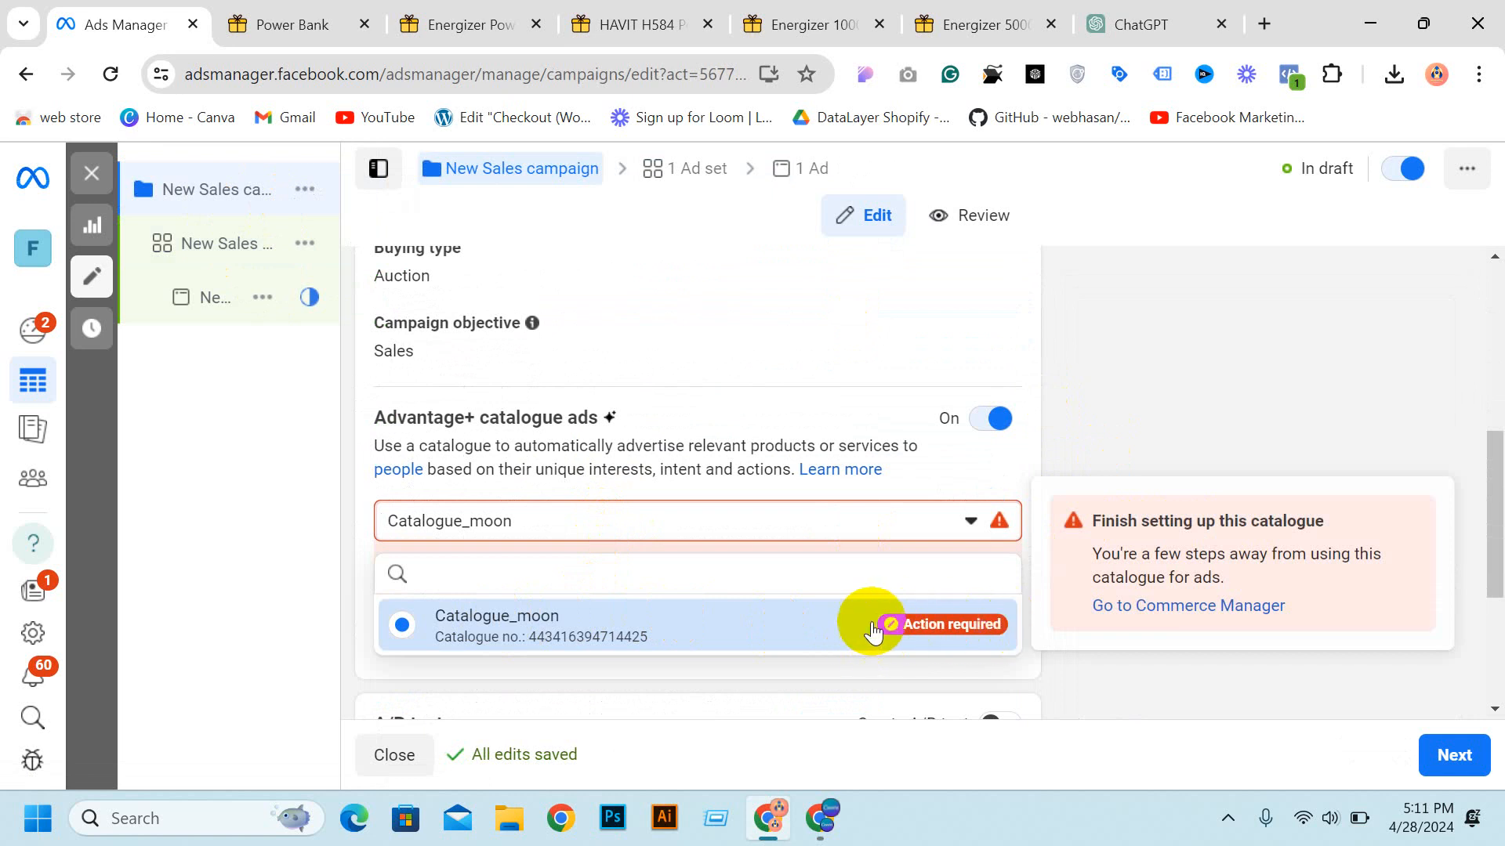
left_click(858, 627)
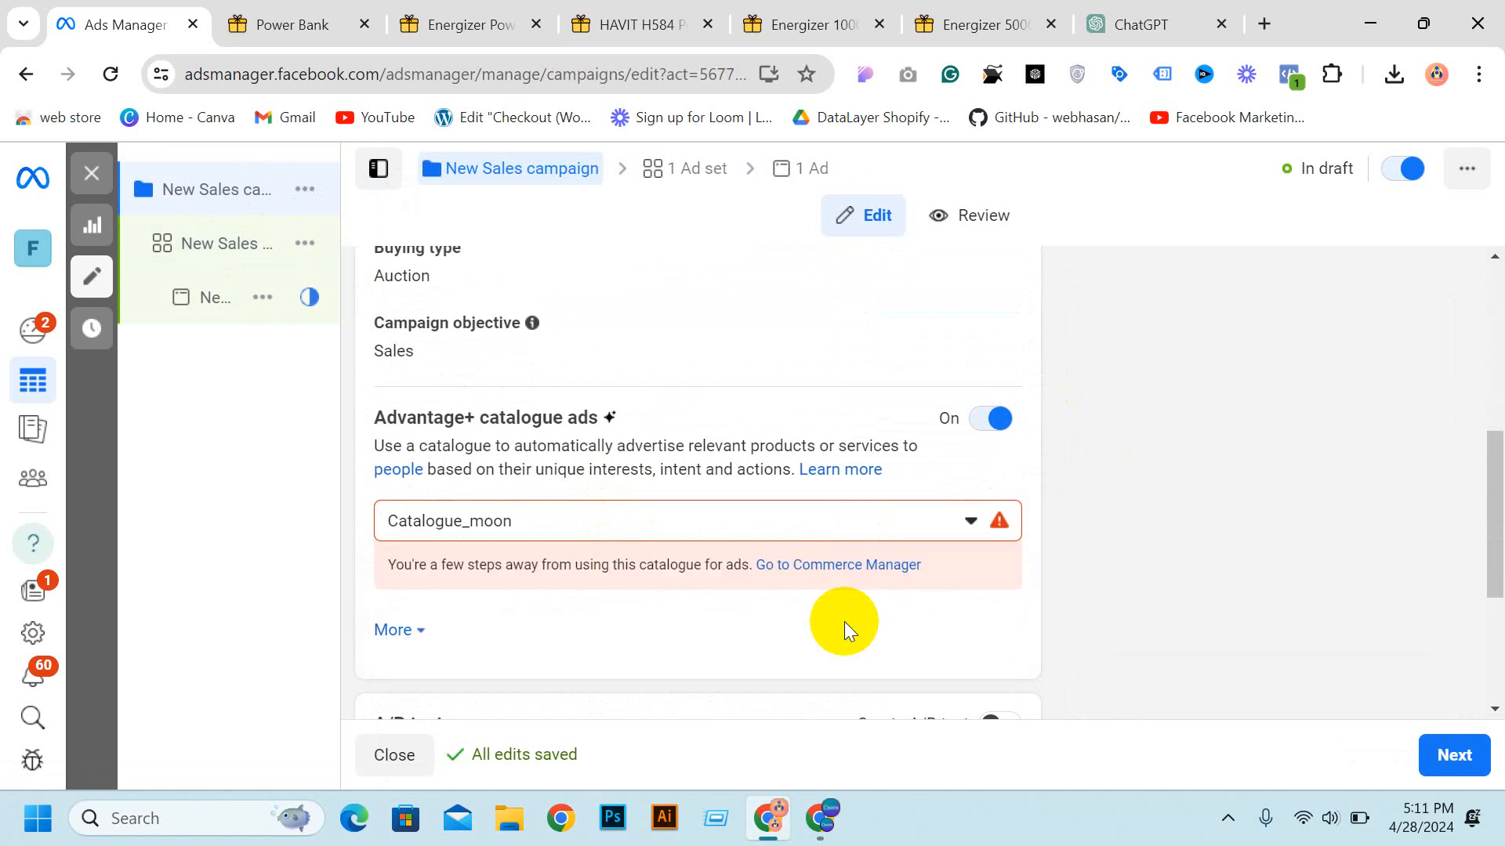
Step: Open Commerce Manager from the catalogue notice and examine the outstanding setup steps, including the pixel connection page
left_click(862, 566)
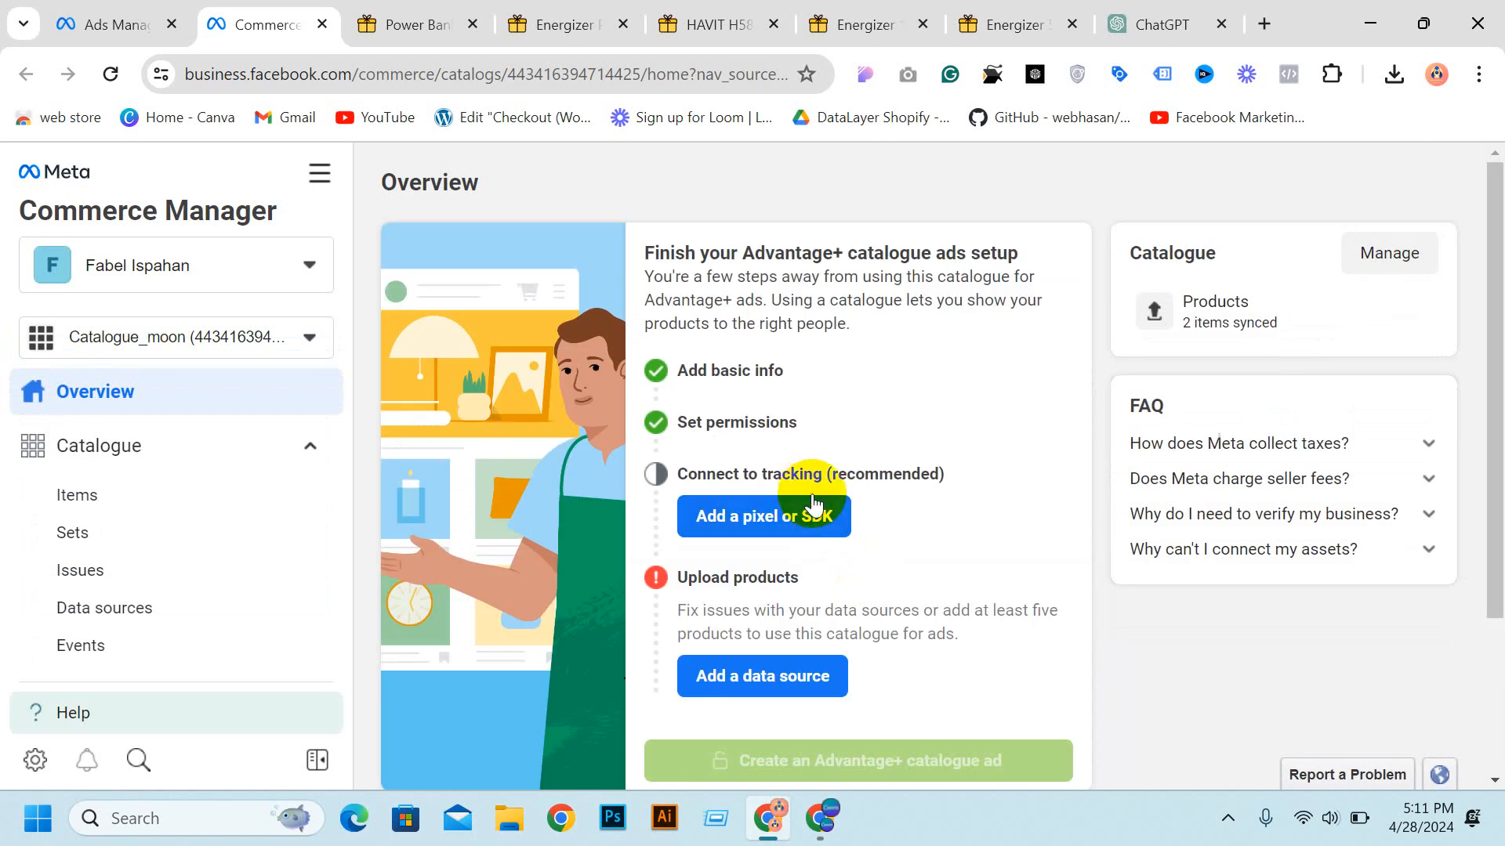
left_click(765, 517)
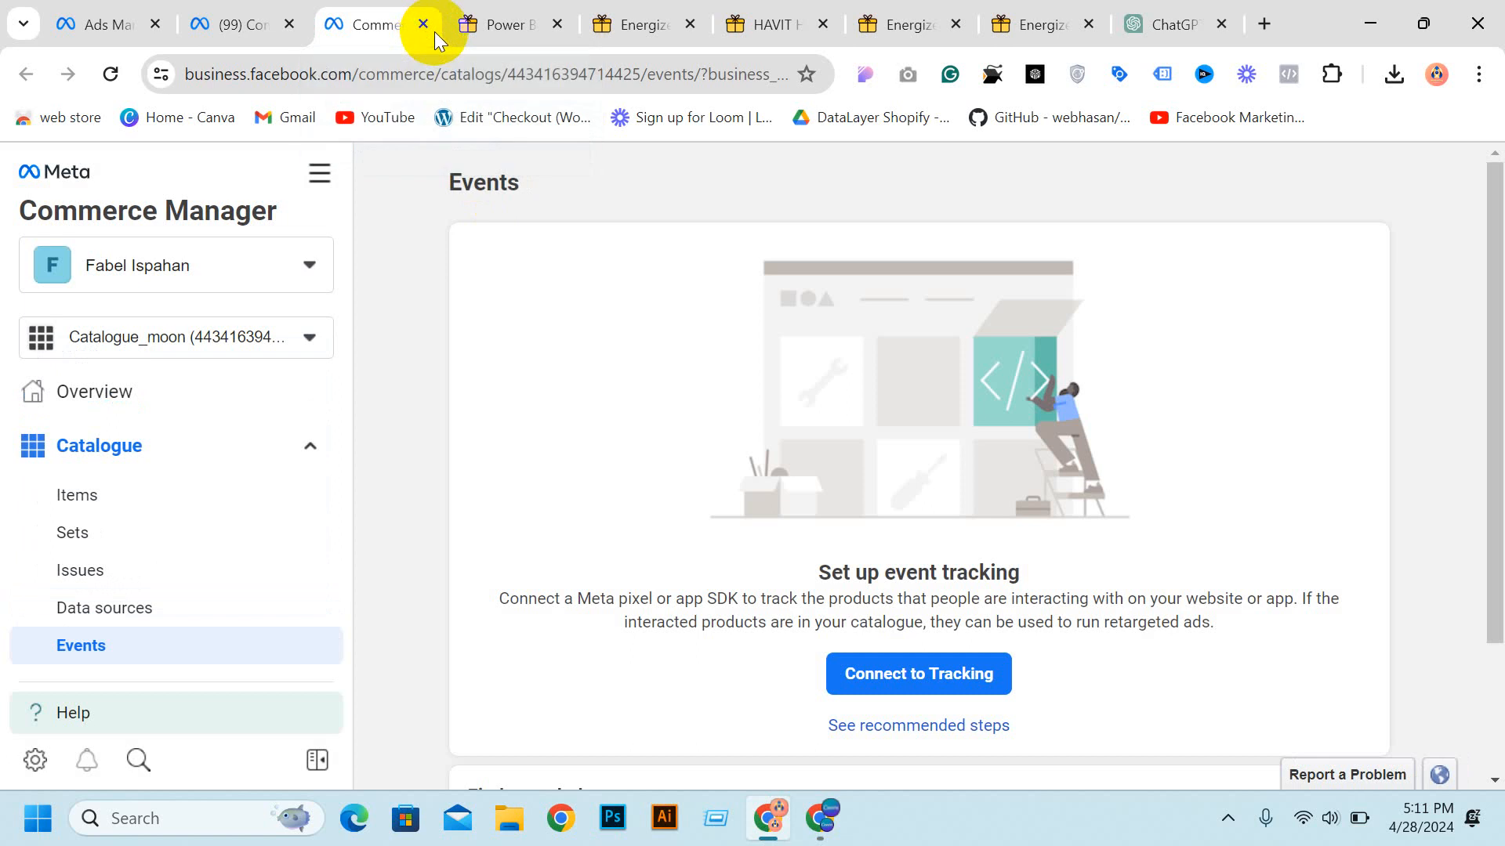
left_click(423, 25)
scroll(862, 619, "down", 1)
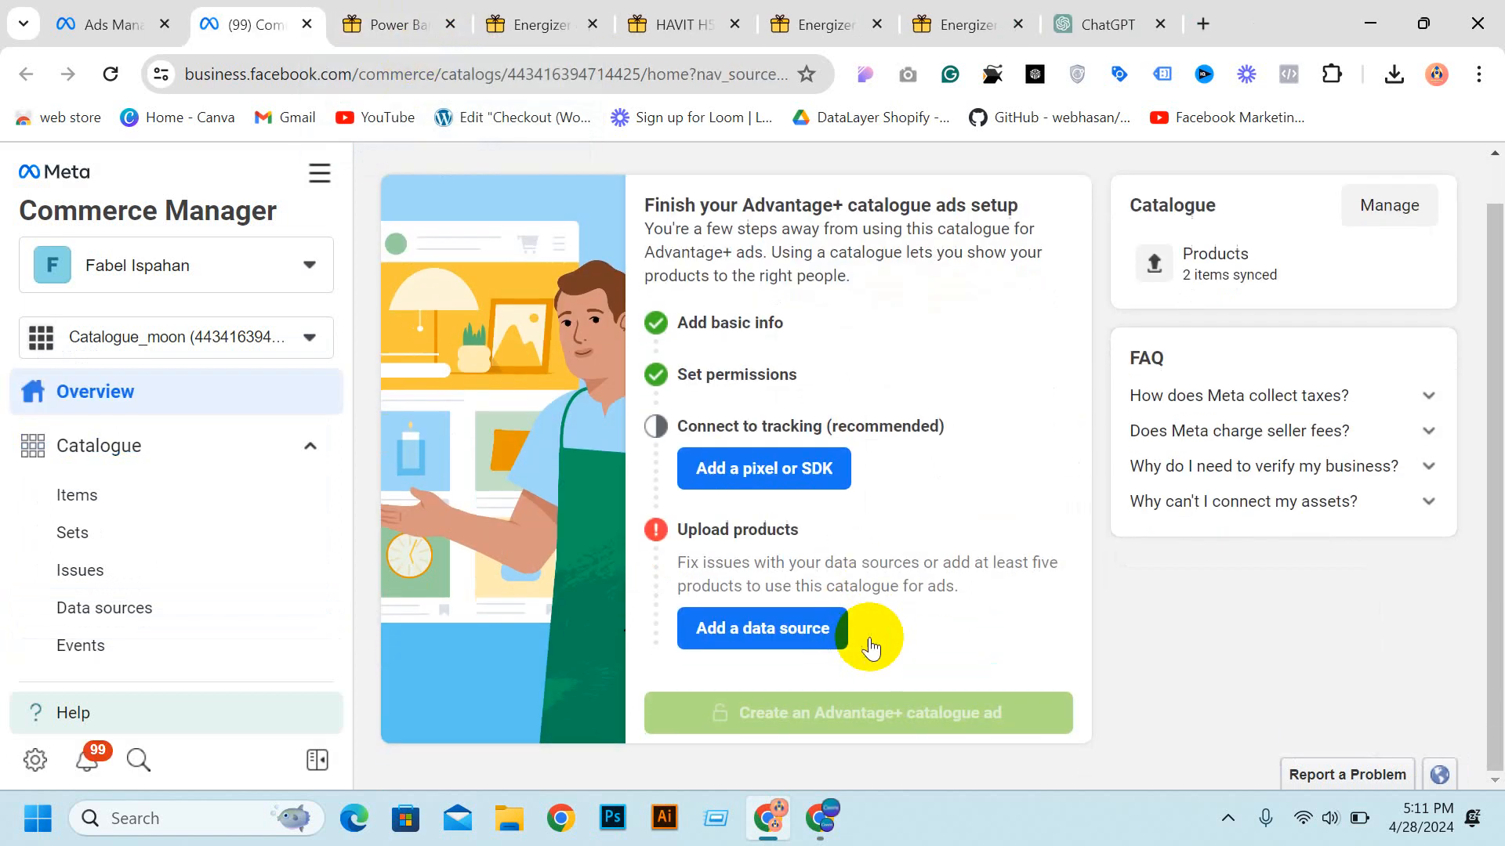
scroll(870, 674, "up", 1)
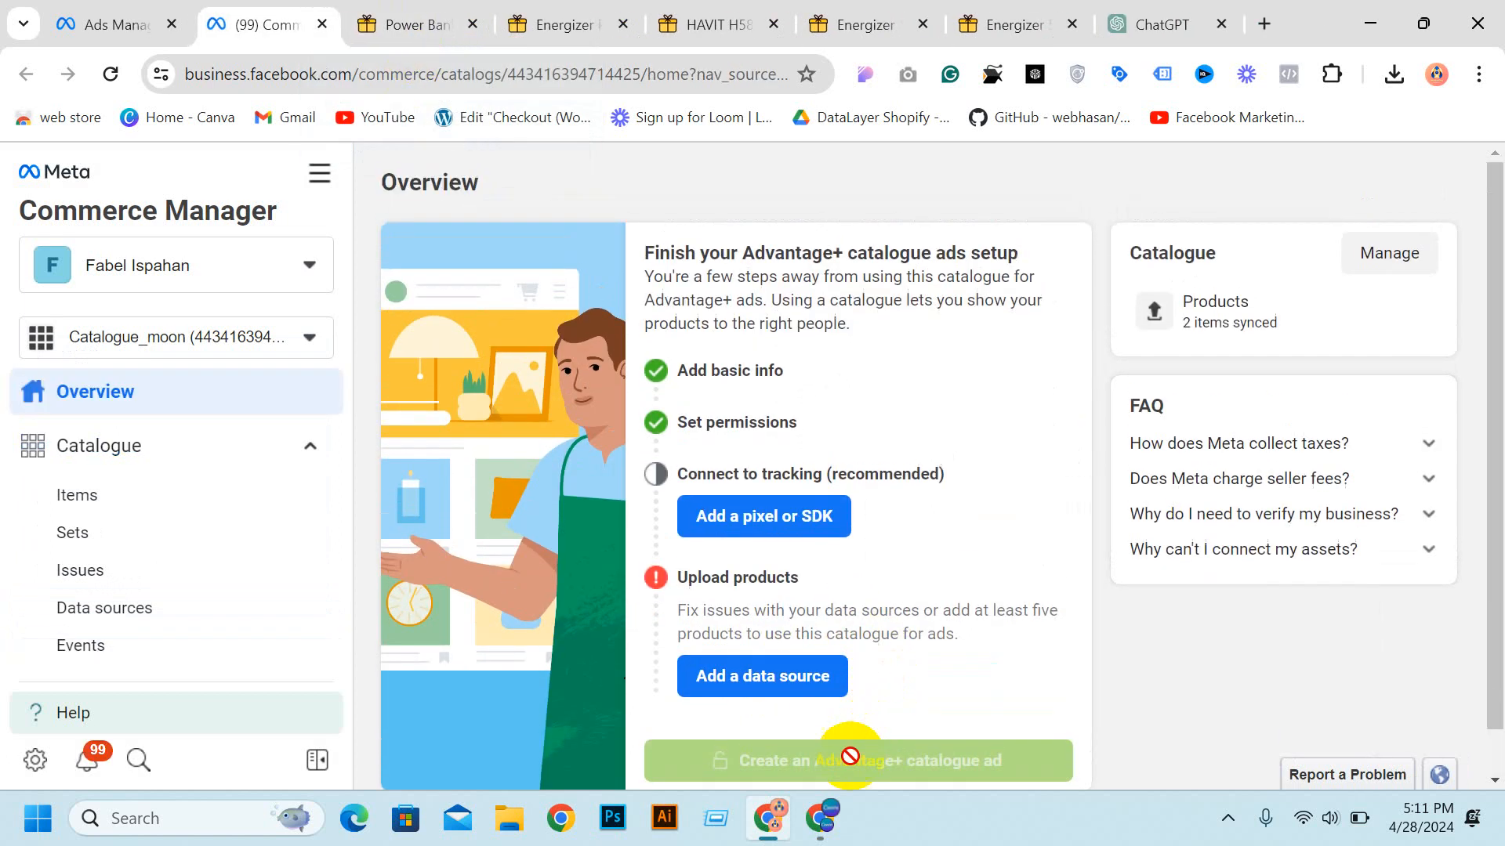
Step: Return to the Ads Manager campaign draft, recheck the catalogue's status, and close the campaign editor
left_click(92, 26)
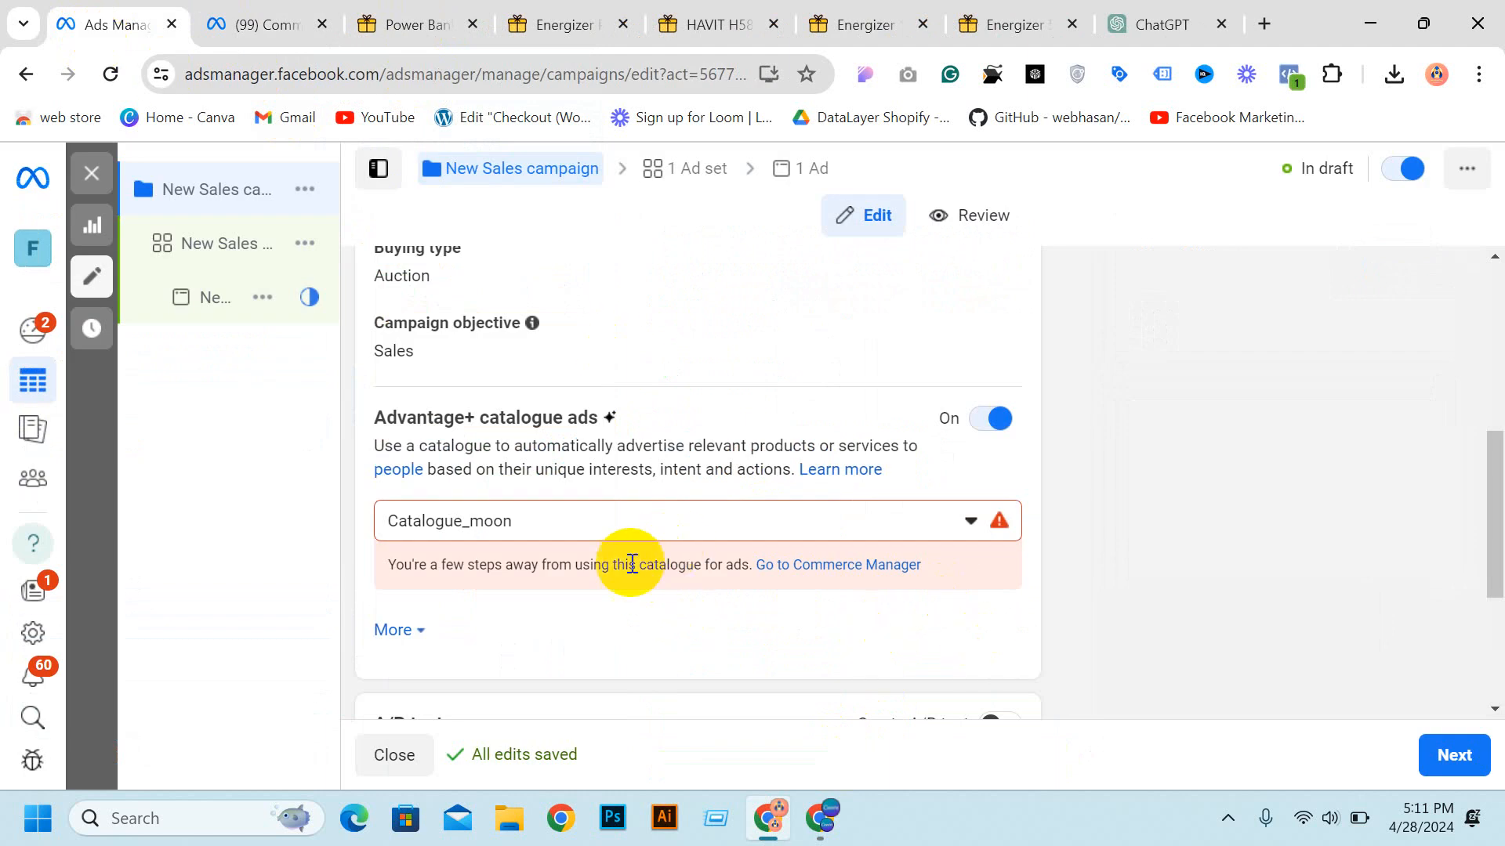
left_click(882, 524)
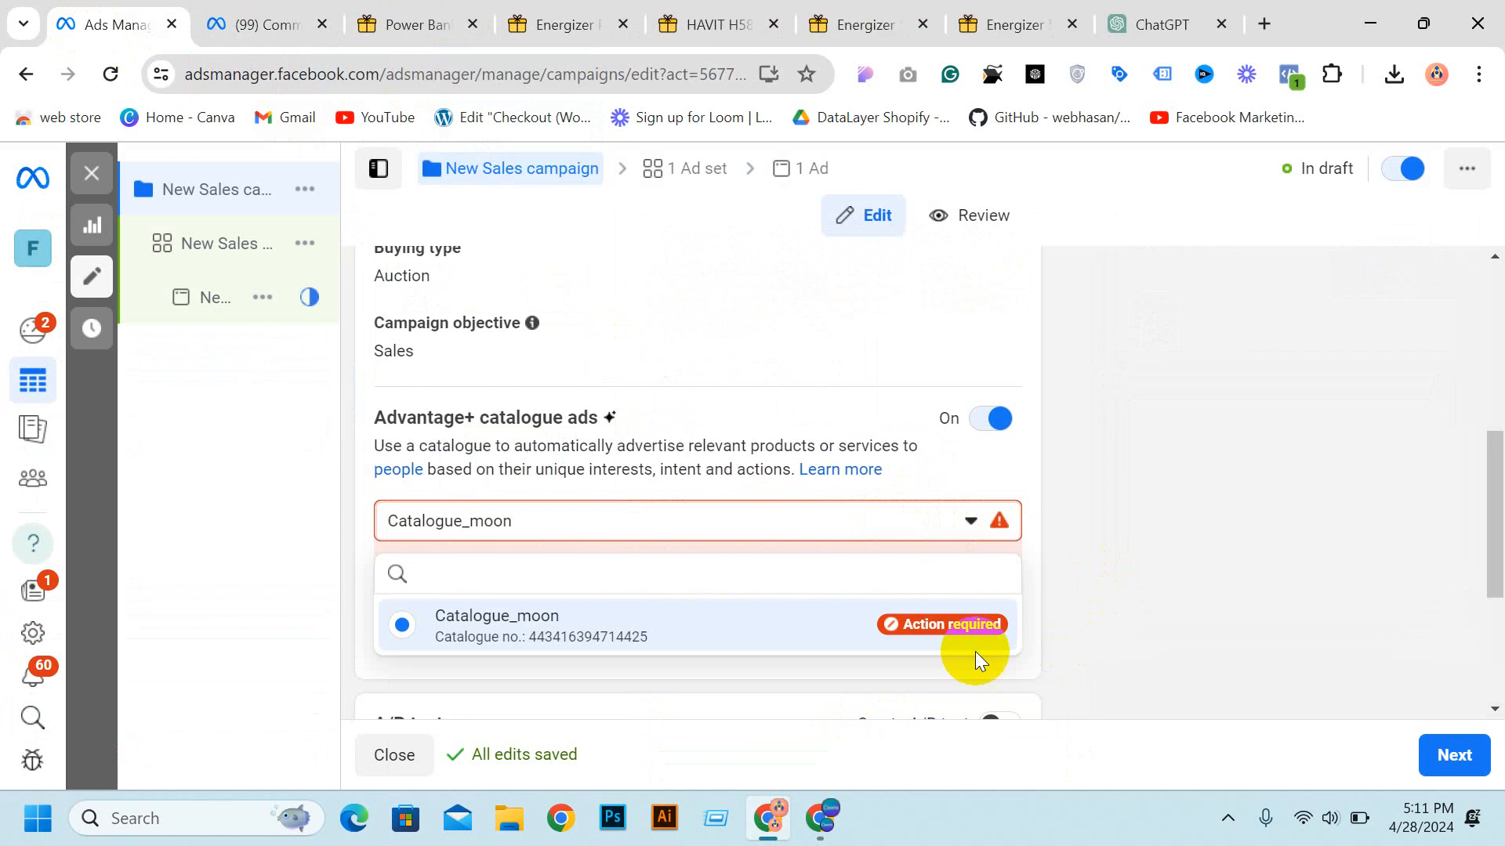
mouse_move(942, 635)
scroll(979, 705, "down", 1)
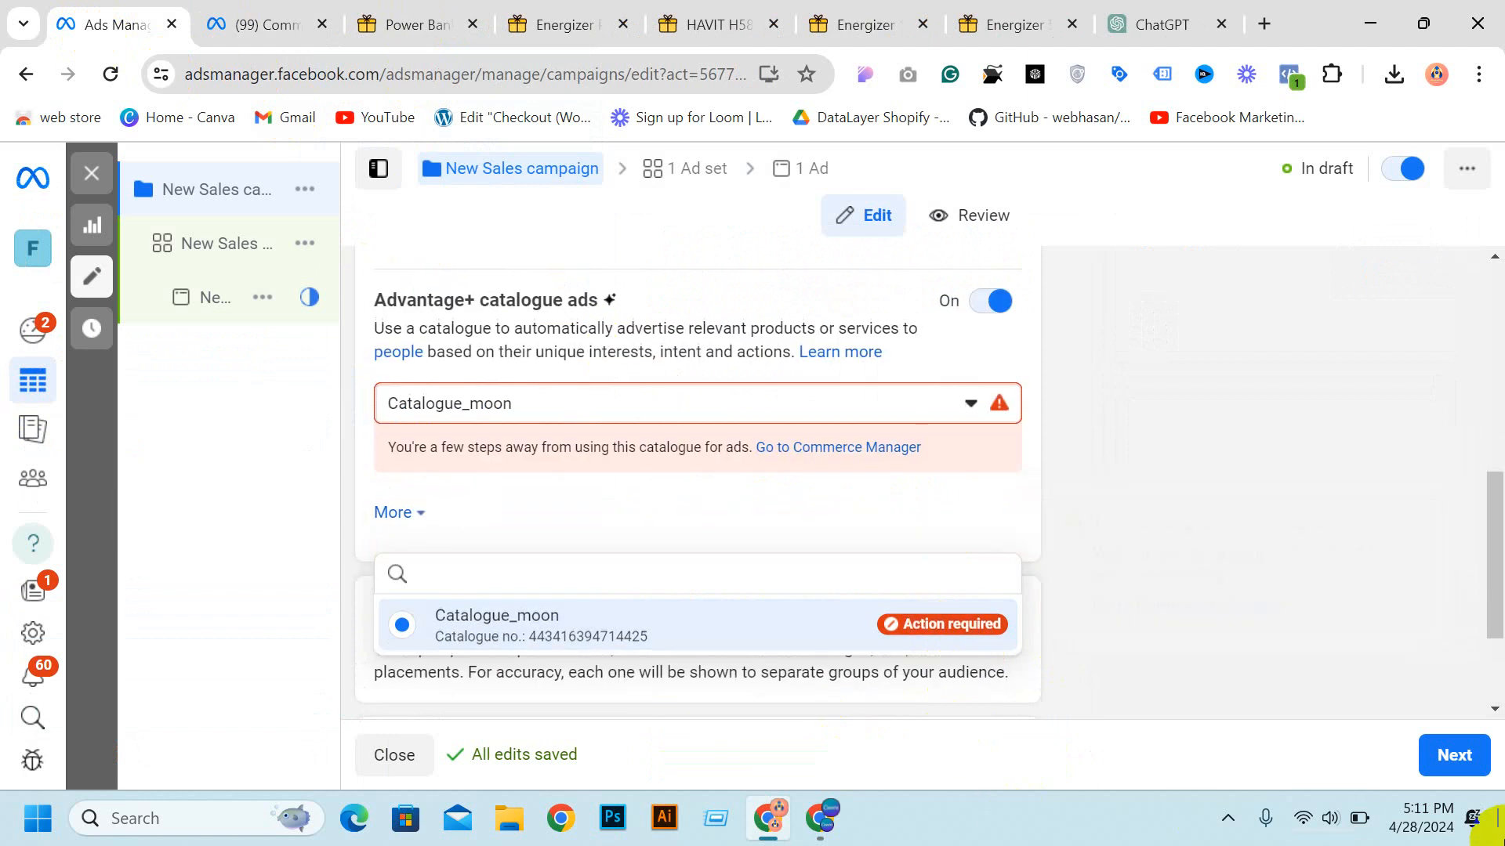
left_click(1203, 445)
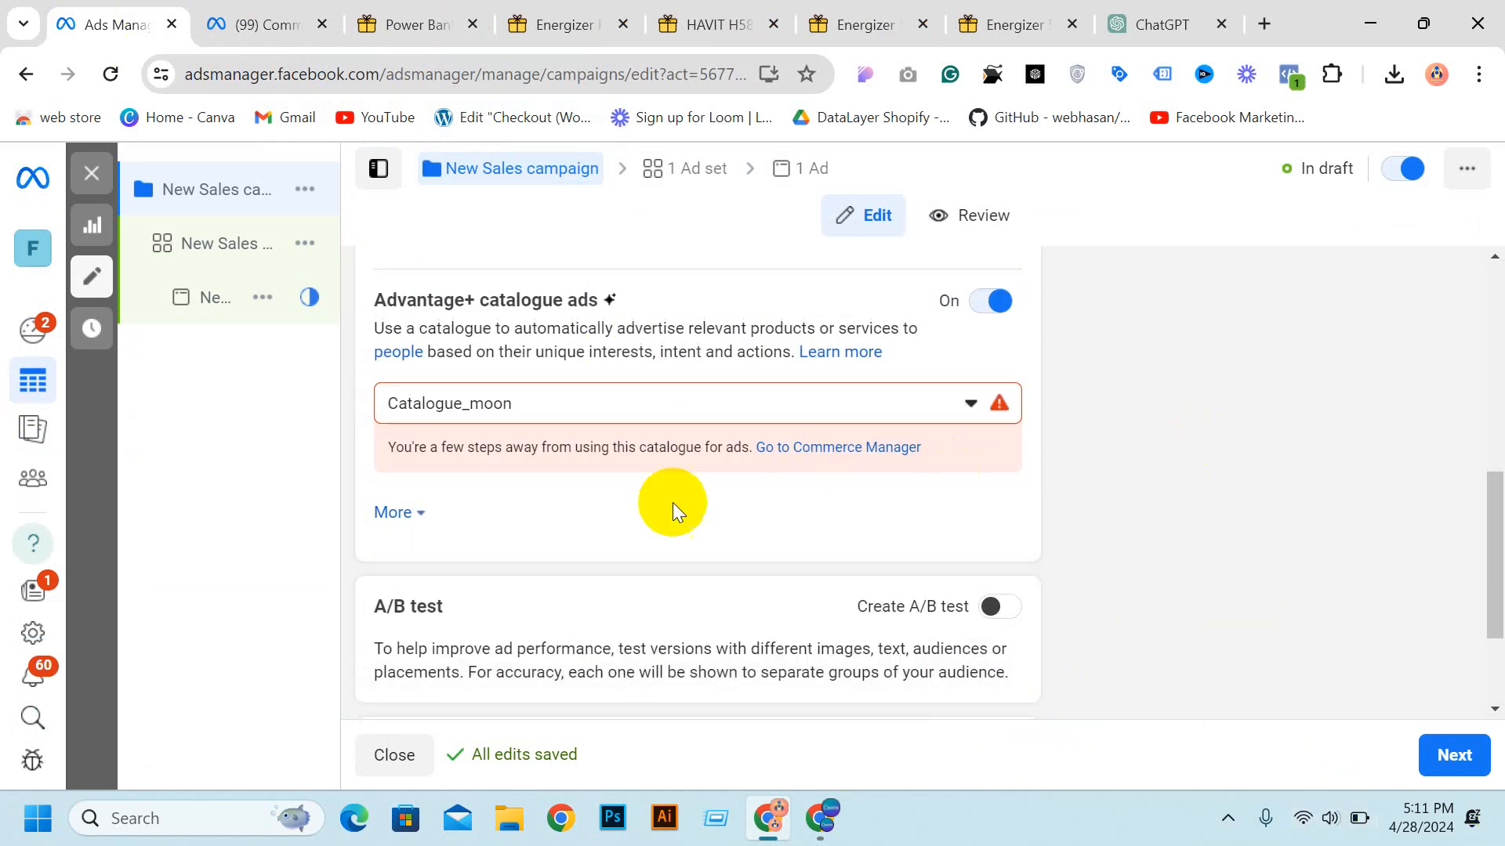
scroll(549, 431, "up", 3)
left_click(93, 164)
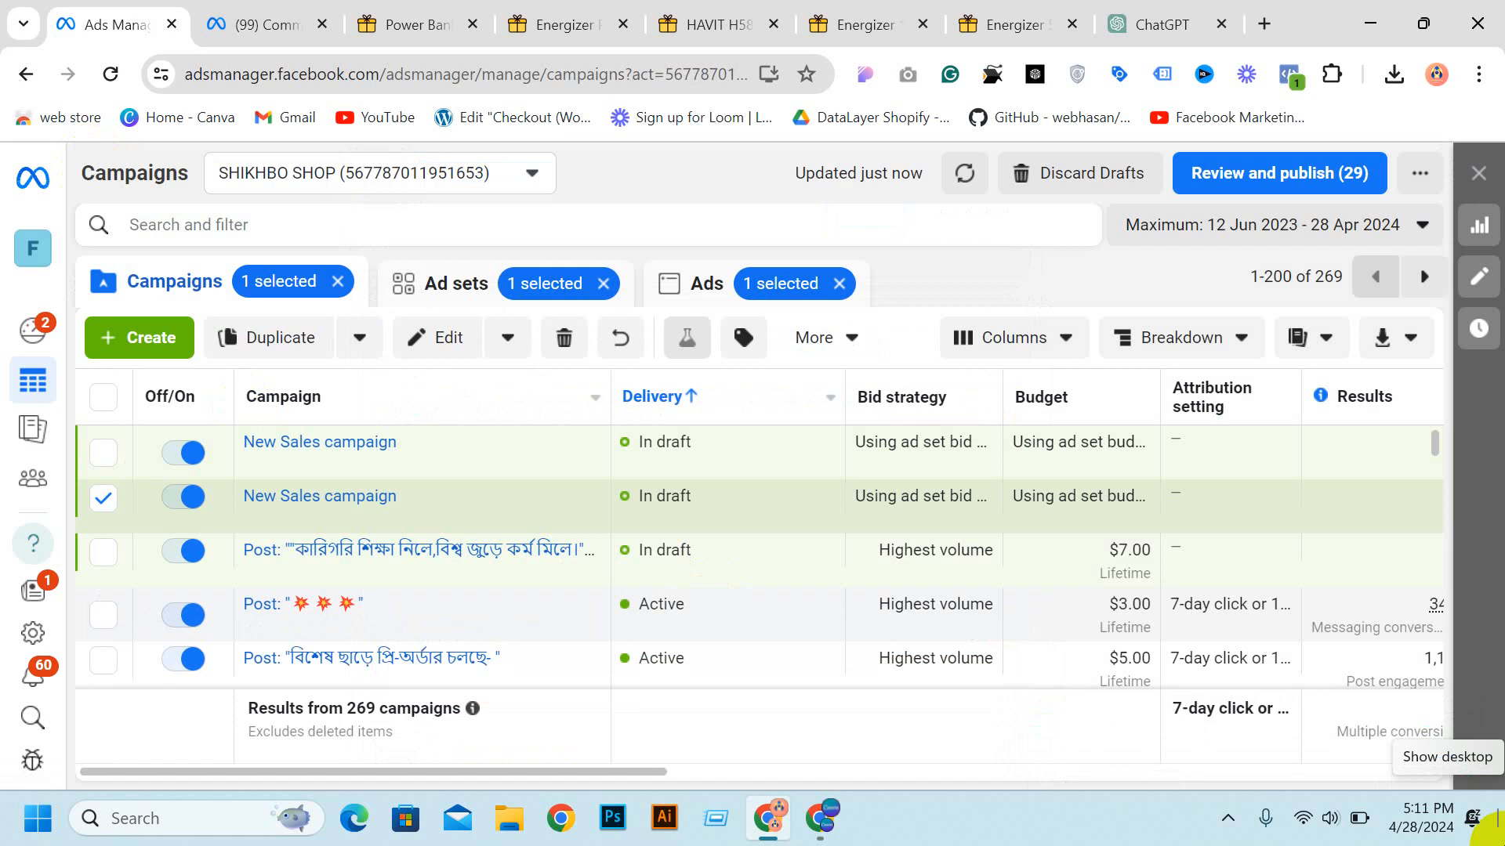
left_click(1230, 823)
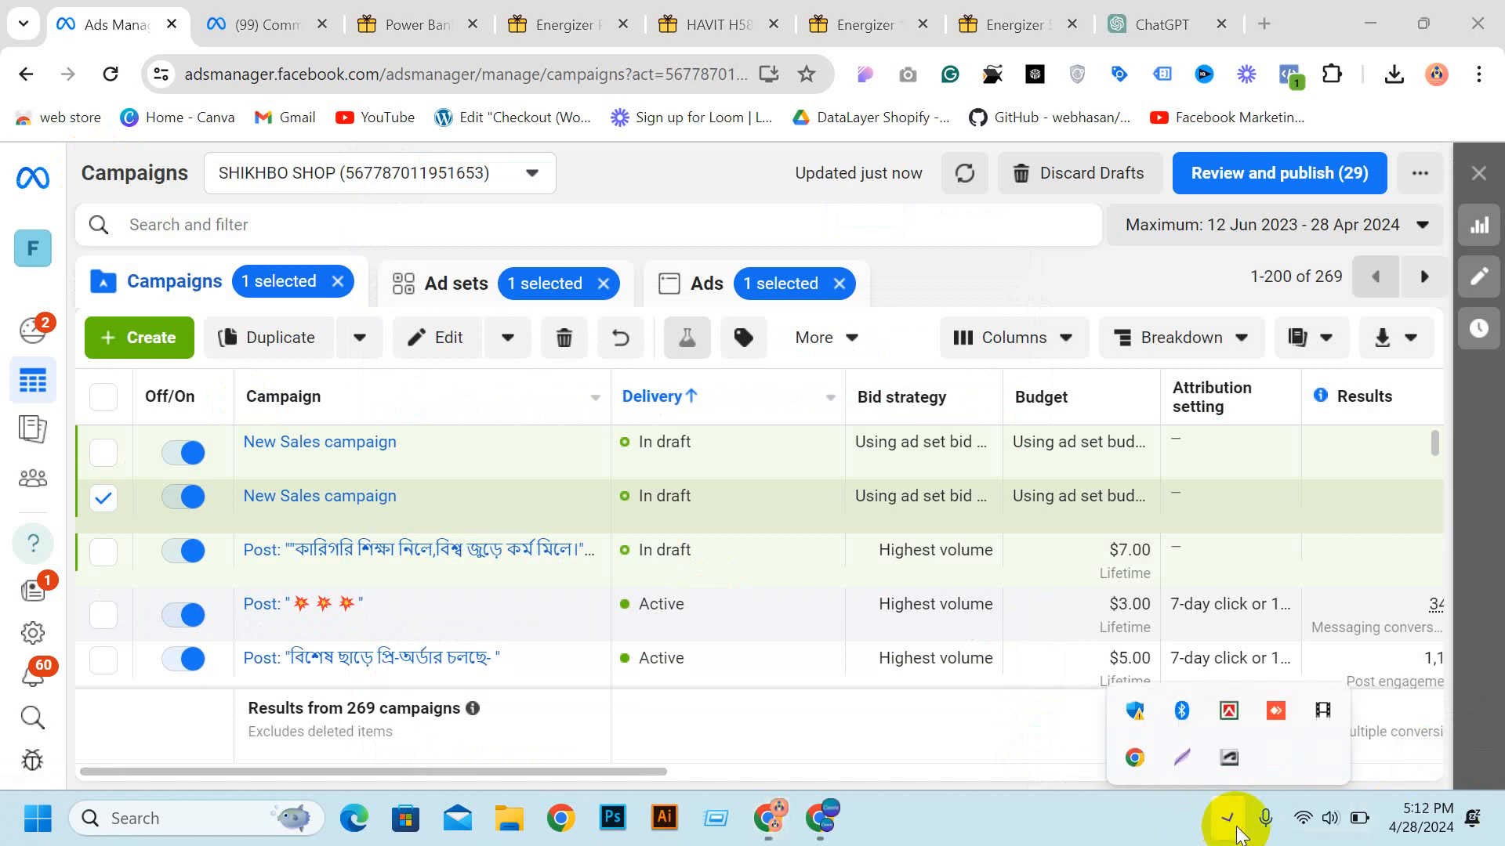